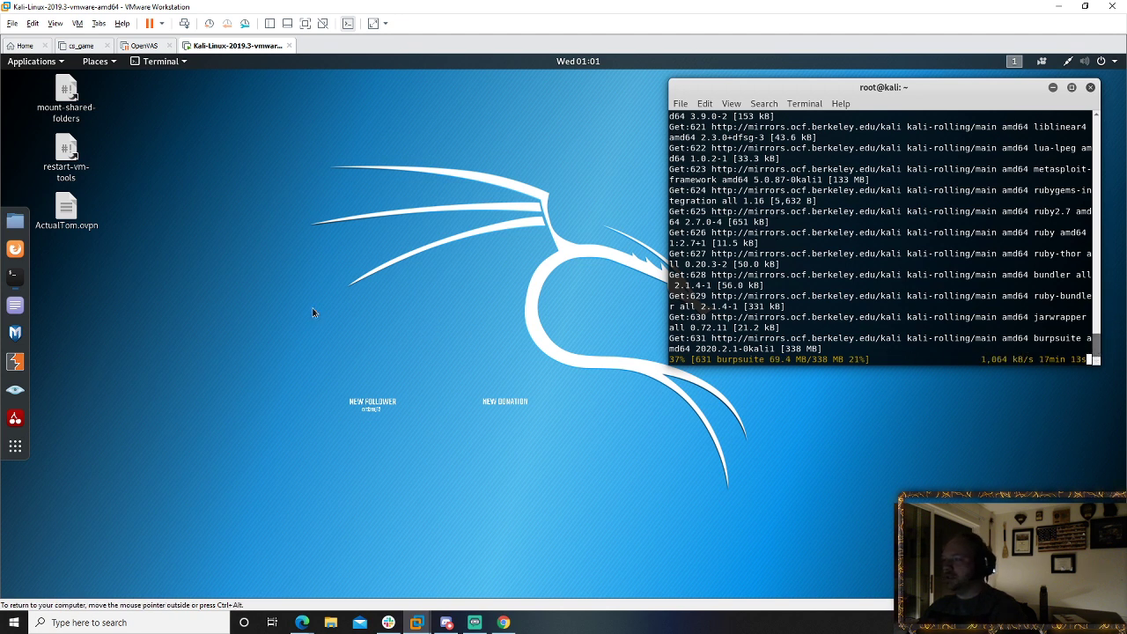
- Launch Firefox and load the TryHackMe Dashboard from the 'tryhac' address-bar suggestion
click(16, 250)
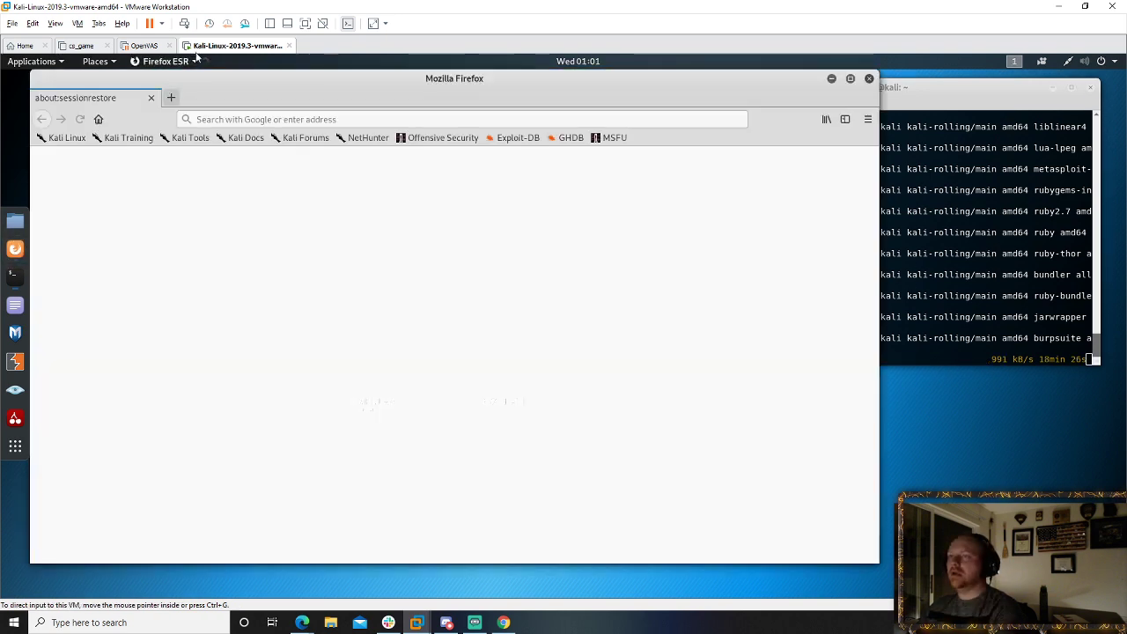
click(308, 120)
text(try)
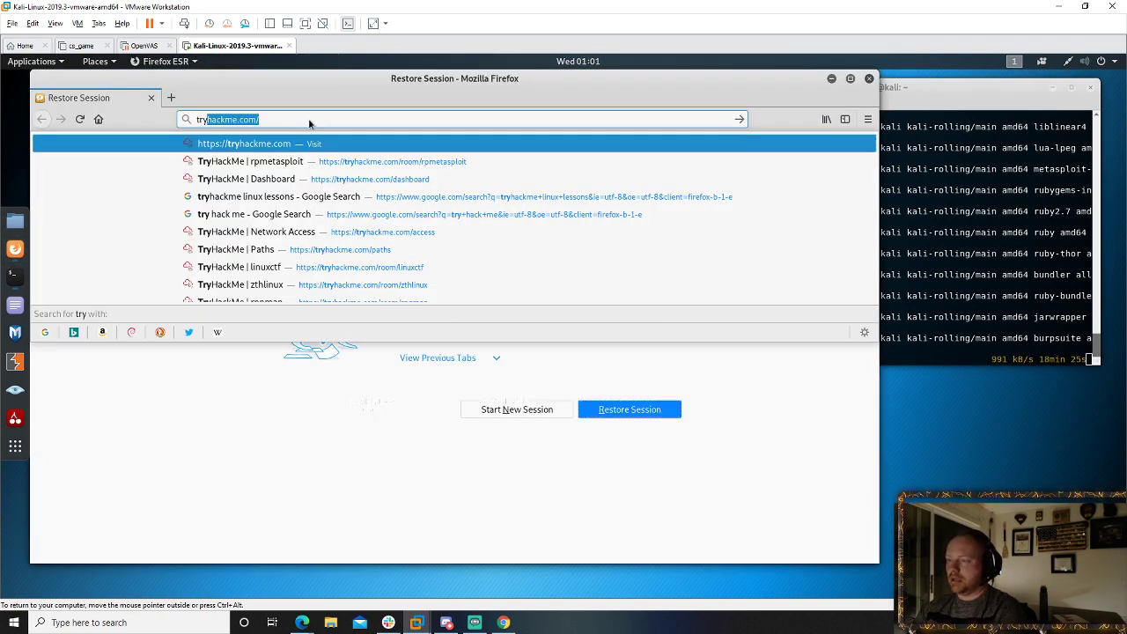
text(hac)
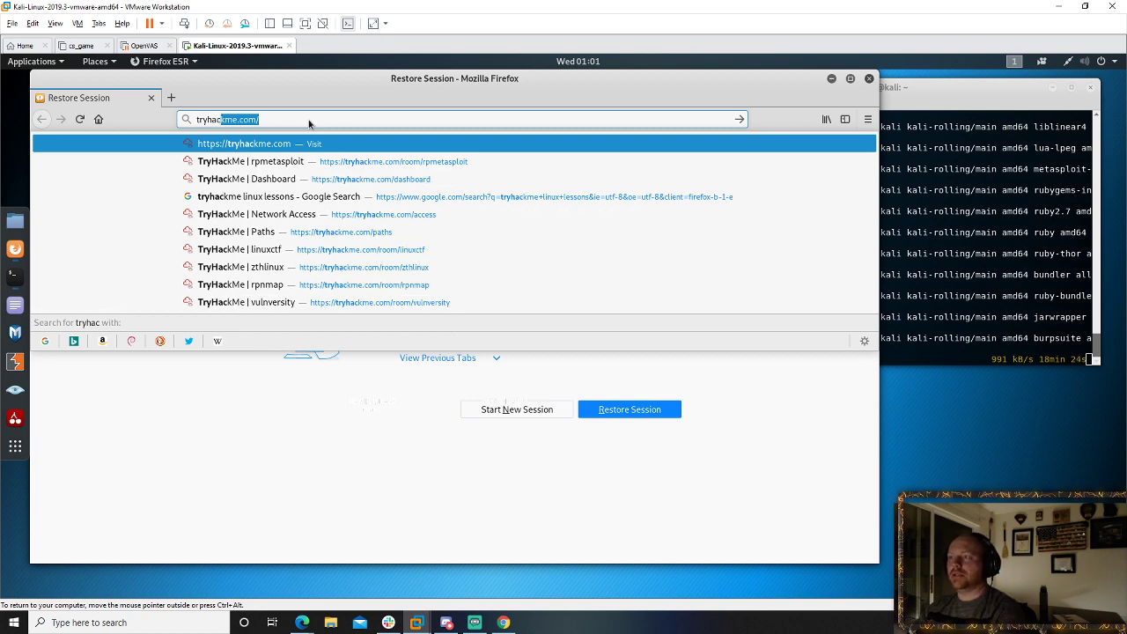
key(Down)
key(Down)
key(Return)
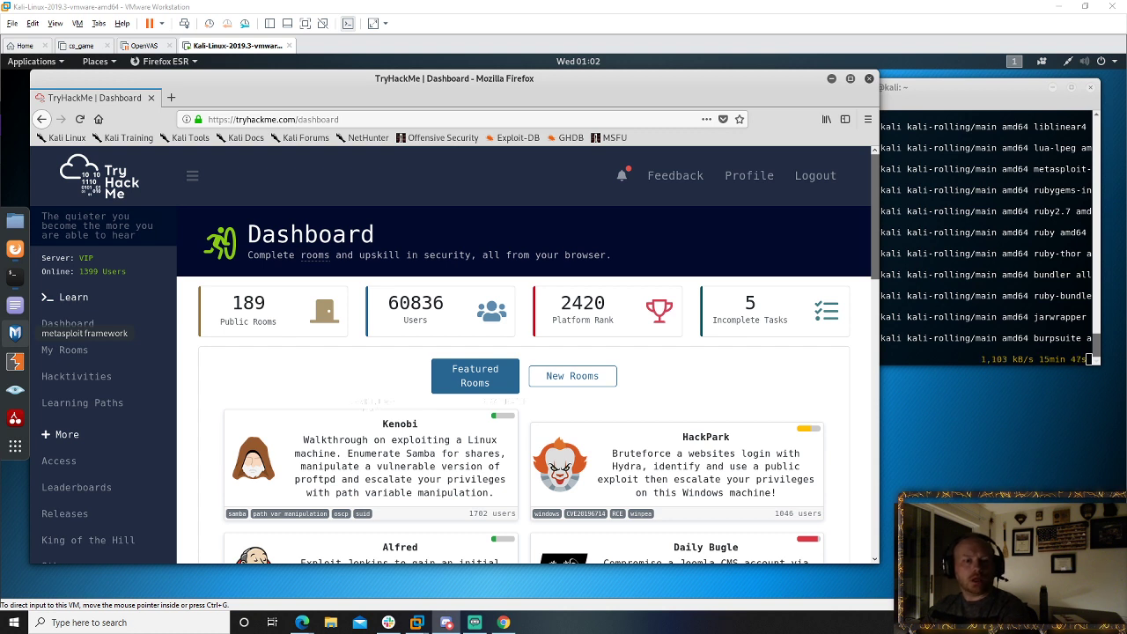
- Check and dismiss the notifications, then go to Learning Paths for the Complete Beginner path
click(622, 175)
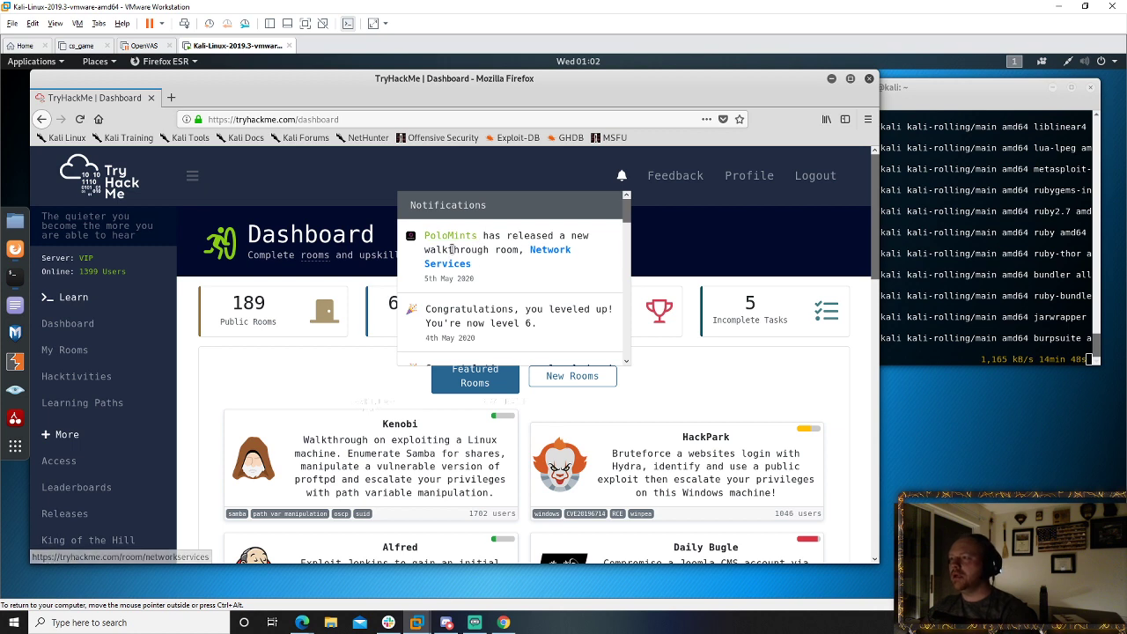
click(655, 232)
scroll(413, 337, down, 3)
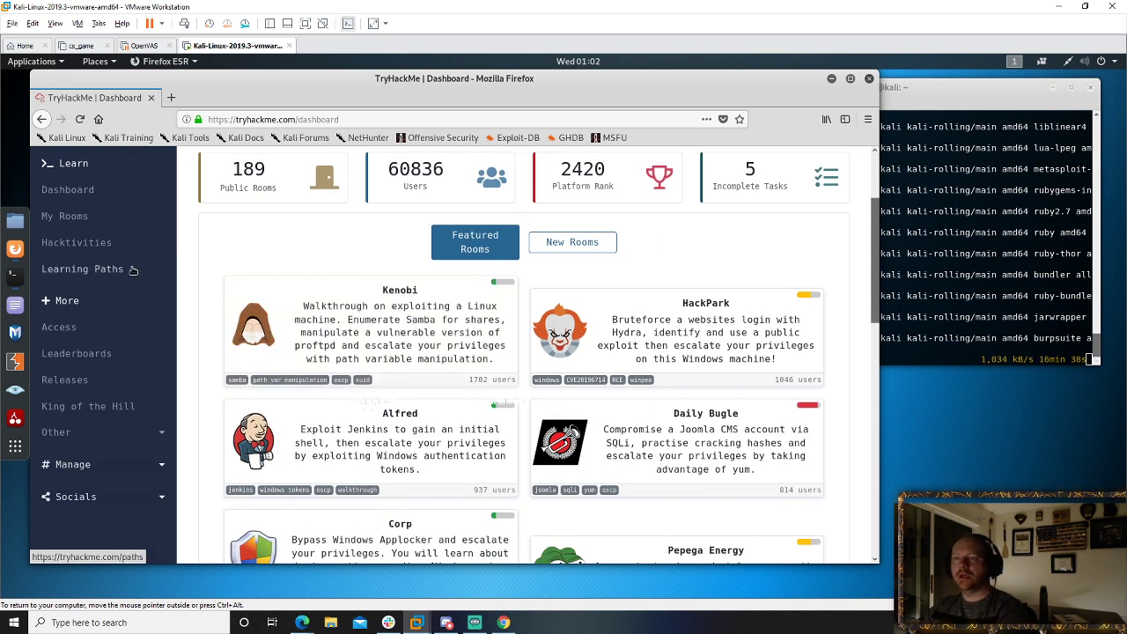
click(91, 269)
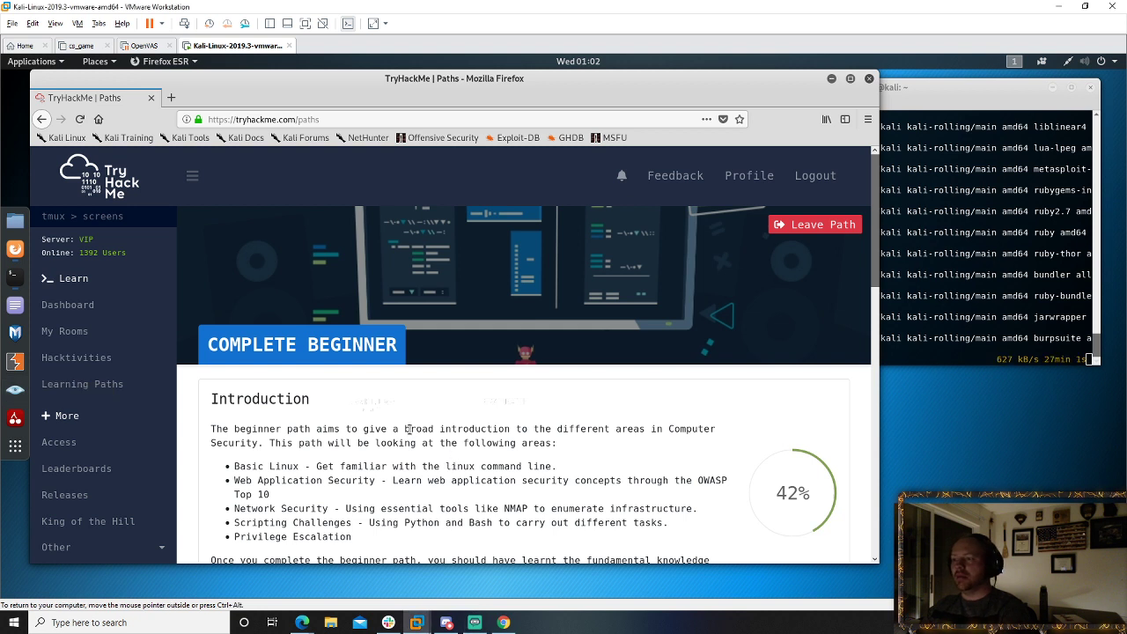
- Scroll past the path introduction down to the Linux Fundamentals rooms list
drag(410, 428, 506, 440)
click(505, 440)
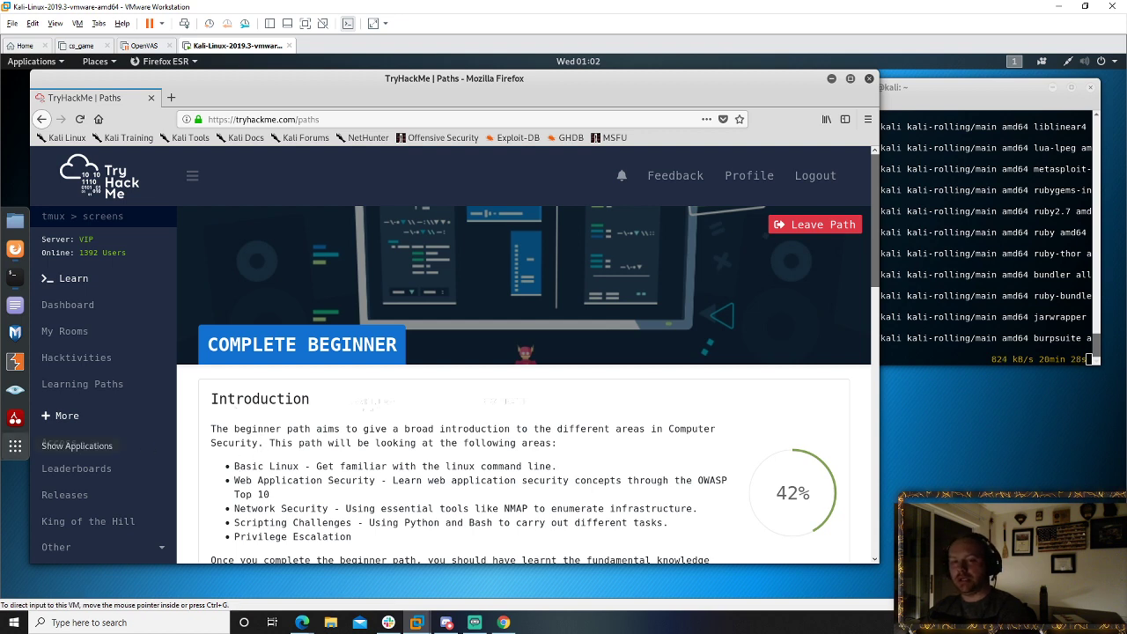
scroll(335, 454, down, 1)
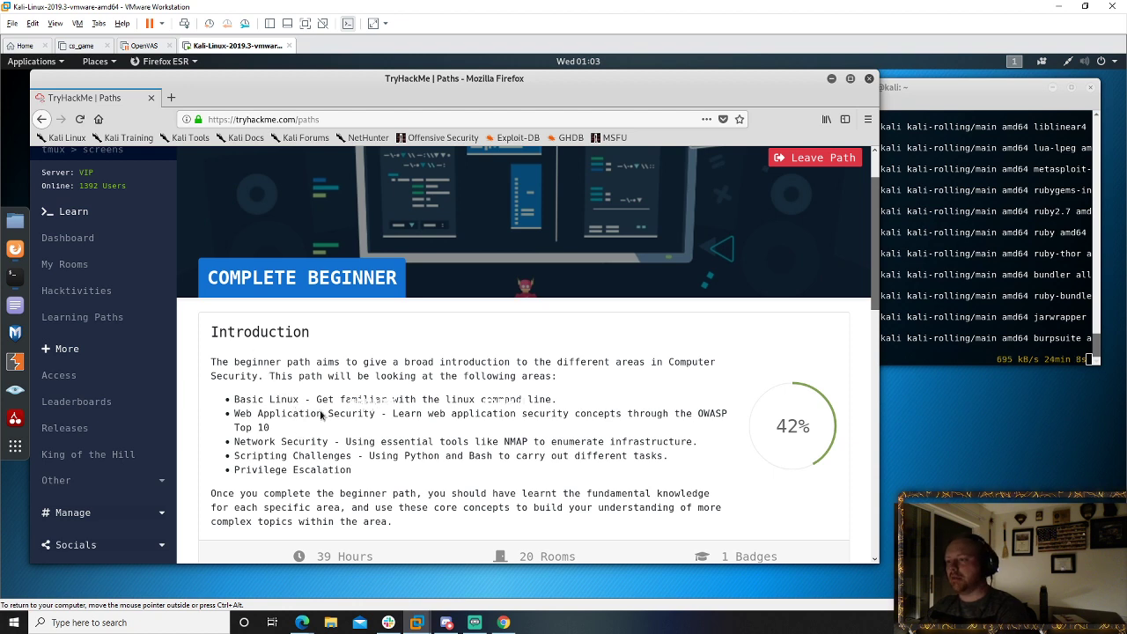
scroll(445, 432, down, 1)
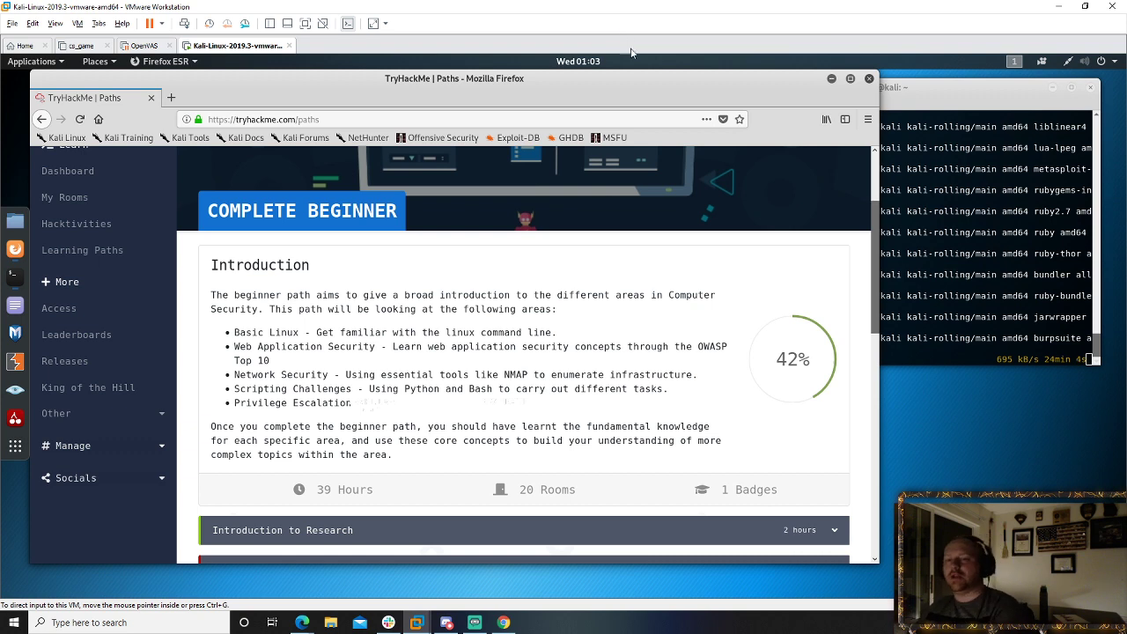
scroll(528, 299, down, 3)
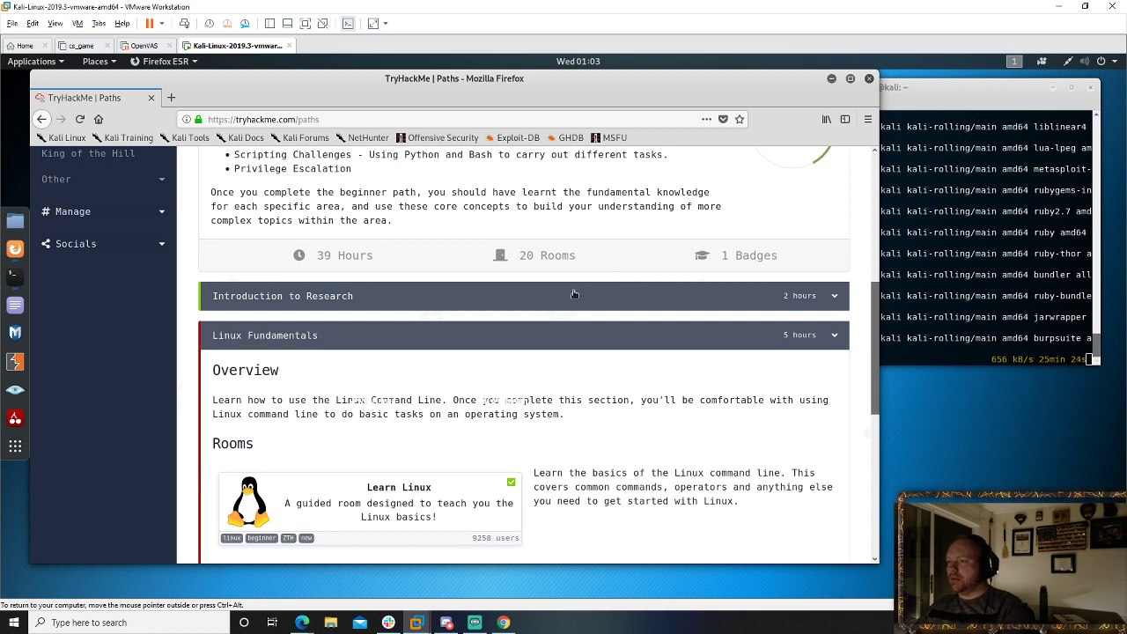
scroll(345, 279, down, 3)
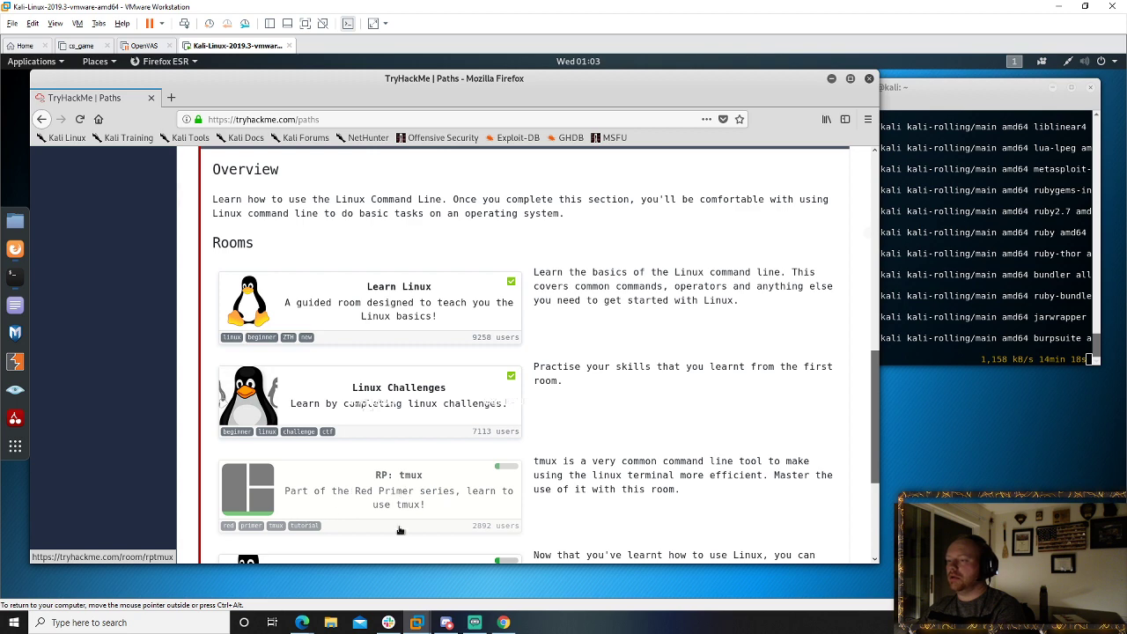
scroll(499, 496, down, 2)
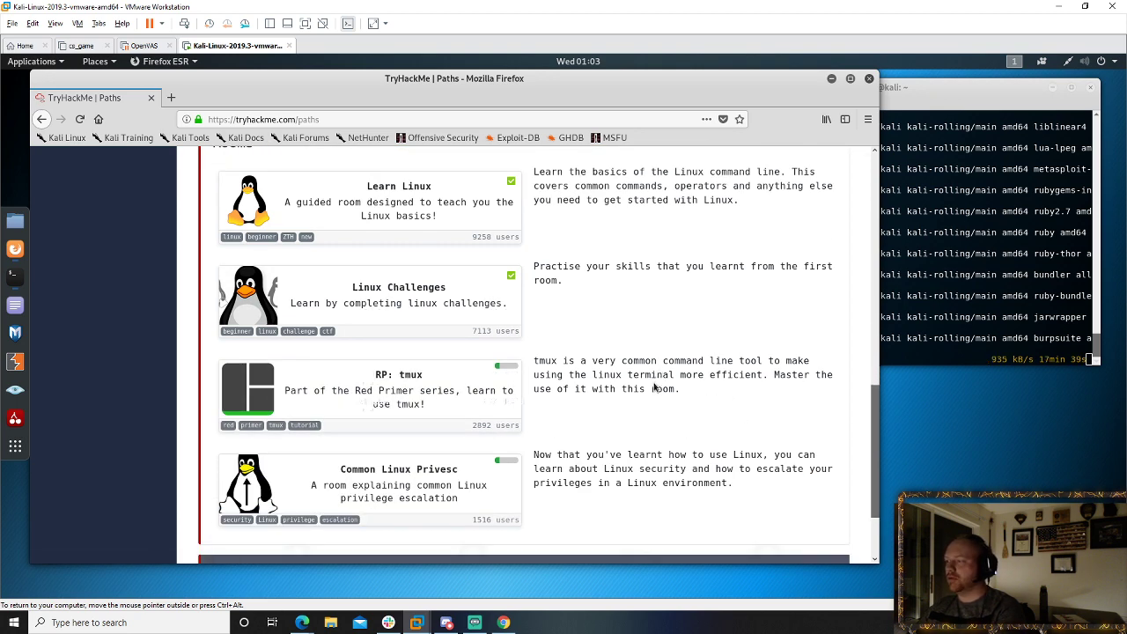
- Open the RP: tmux room and decline the site's notification permission prompt
click(393, 387)
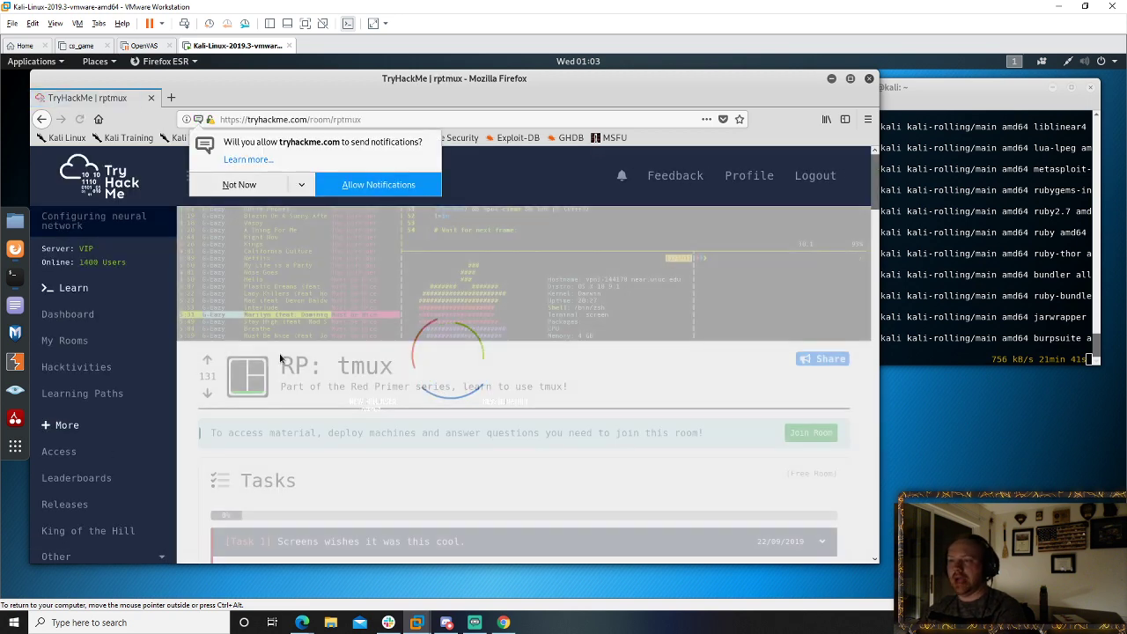
click(239, 184)
scroll(362, 386, down, 3)
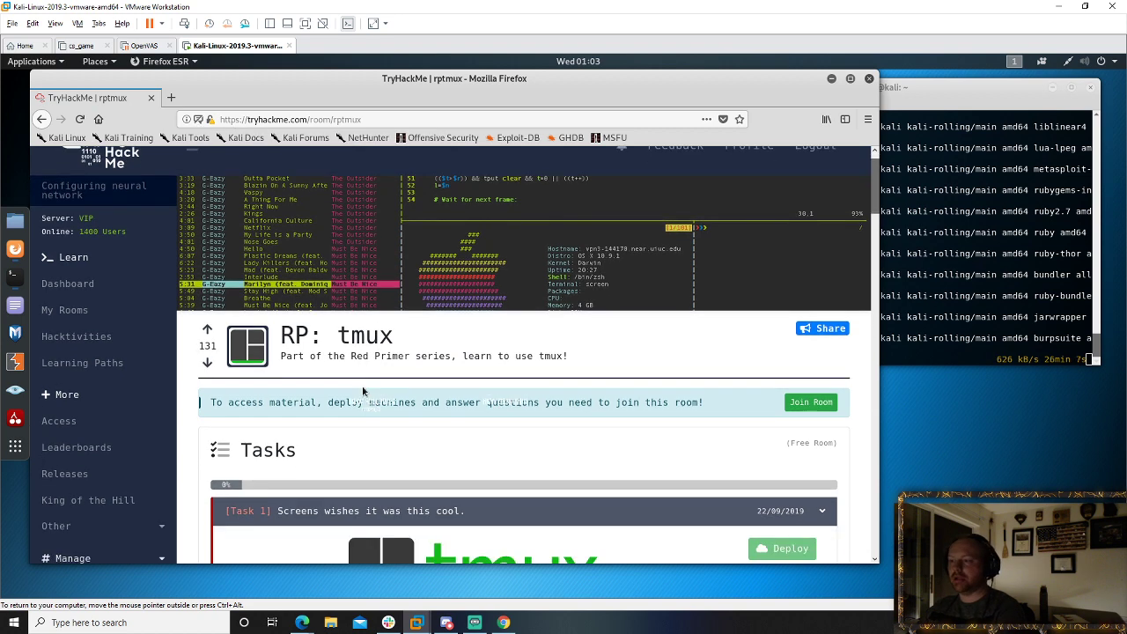
scroll(261, 419, down, 1)
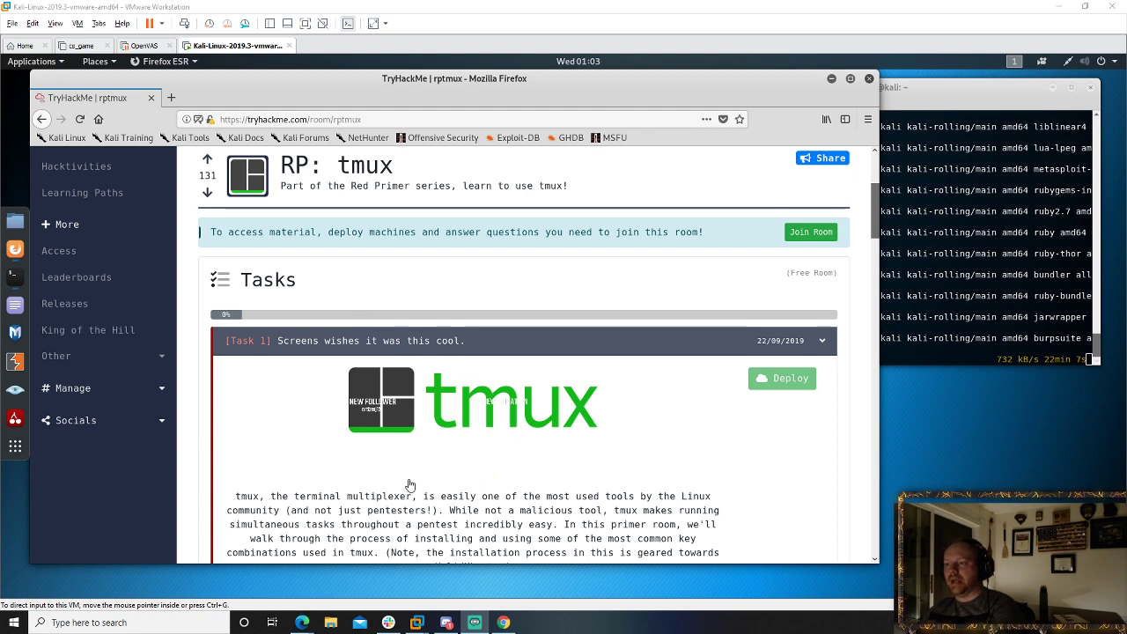
- Read down through the tmux cheat sheet to the first questions, then move Firefox right
click(372, 500)
scroll(262, 485, down, 2)
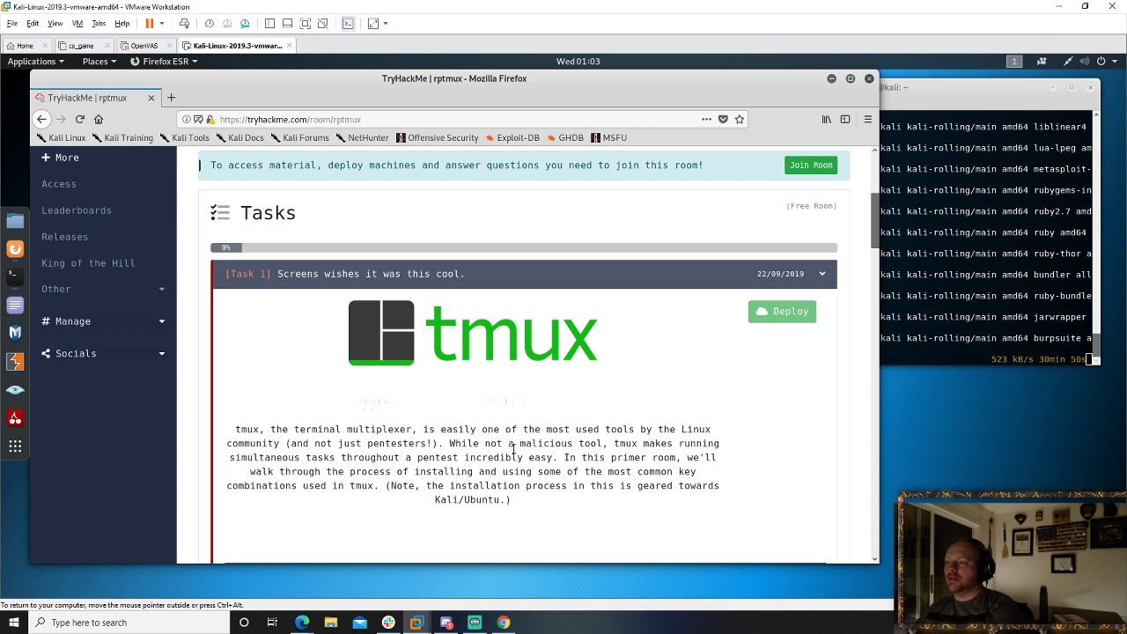
scroll(442, 421, down, 2)
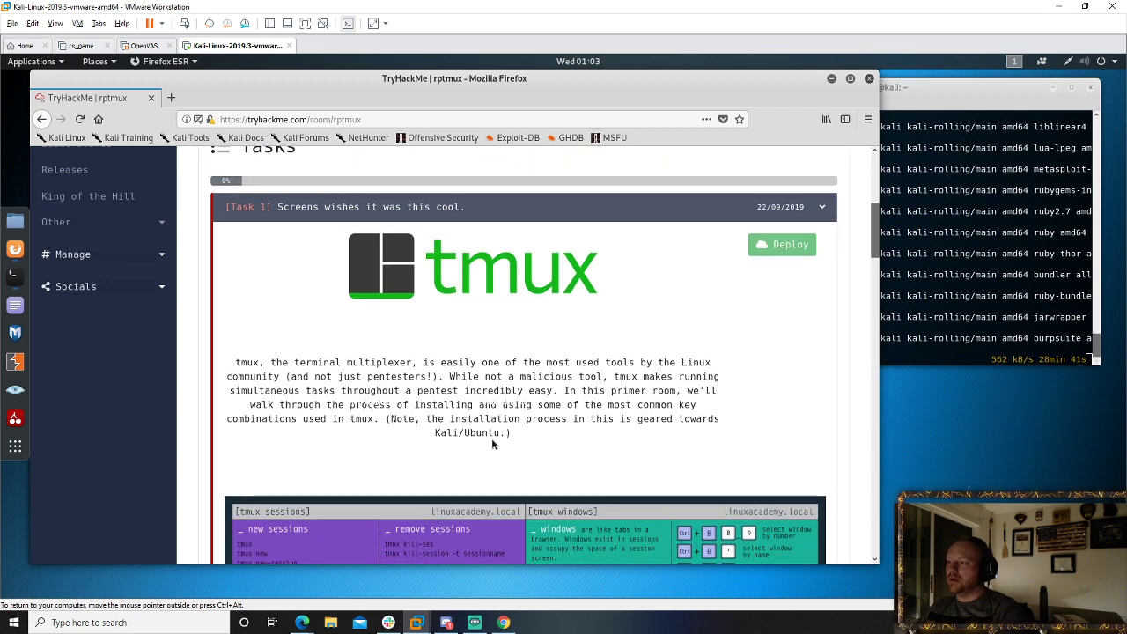
scroll(368, 396, down, 1)
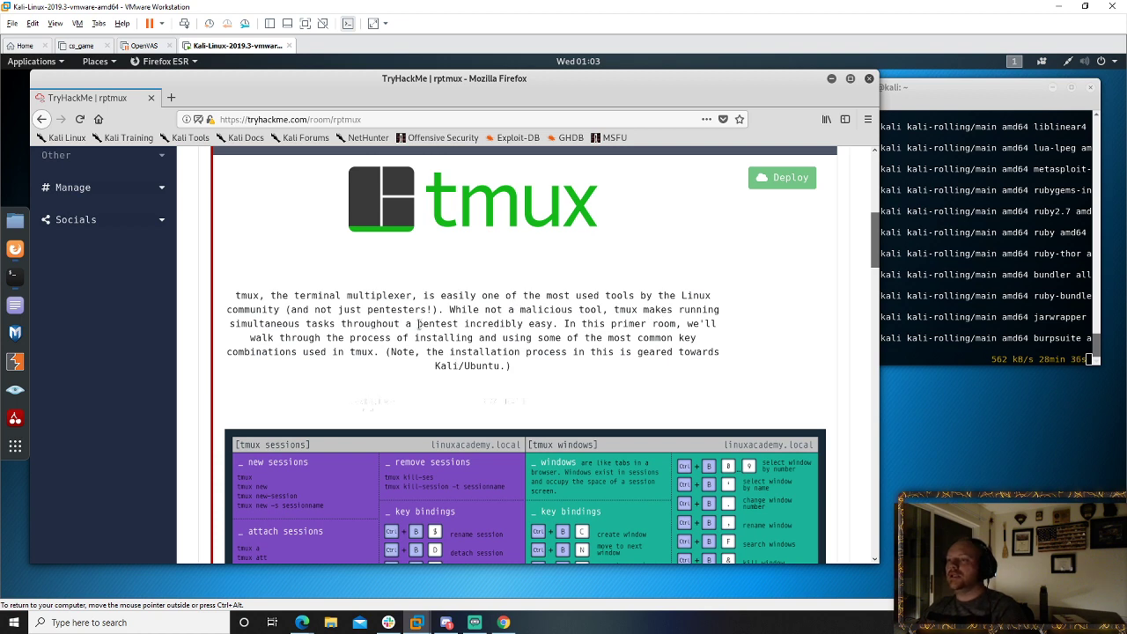
scroll(495, 333, down, 2)
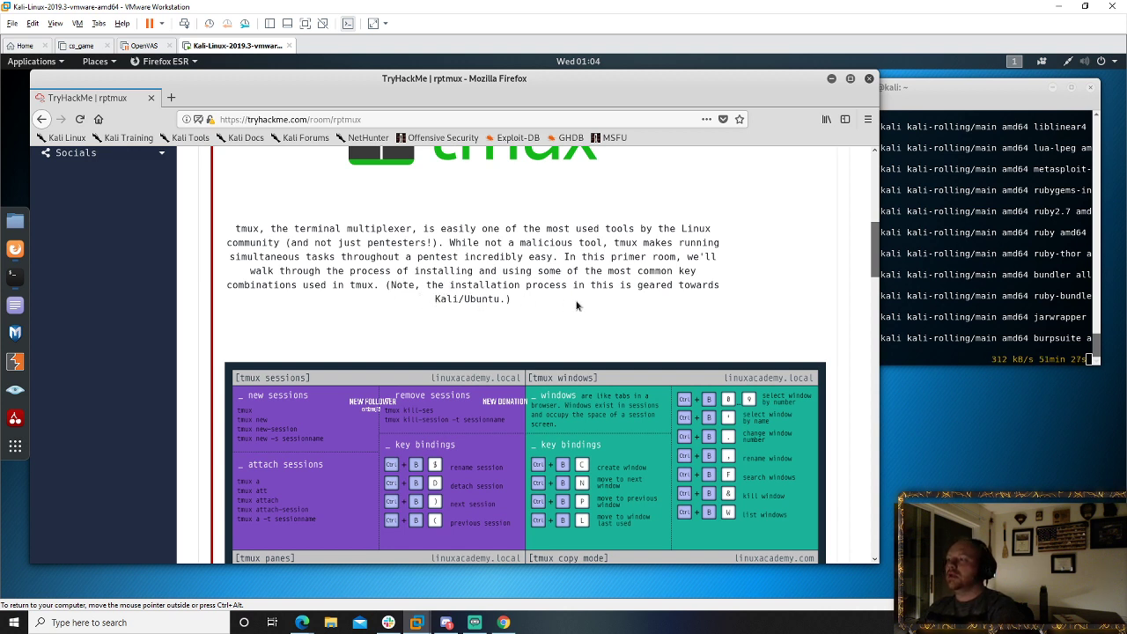
scroll(516, 301, down, 4)
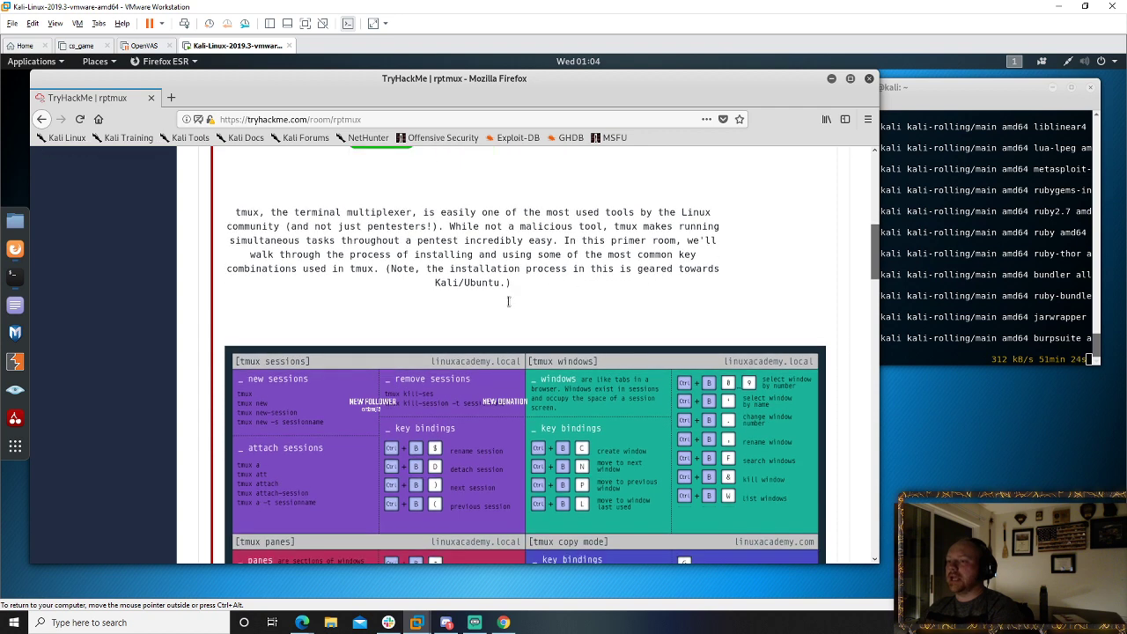
scroll(442, 330, down, 5)
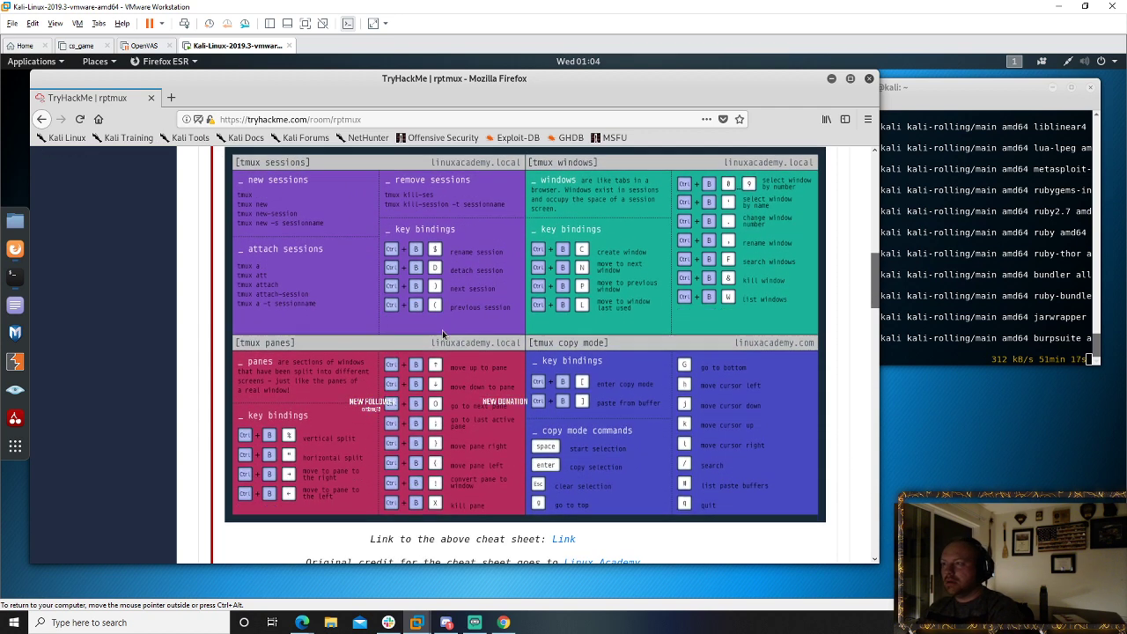
scroll(442, 330, up, 4)
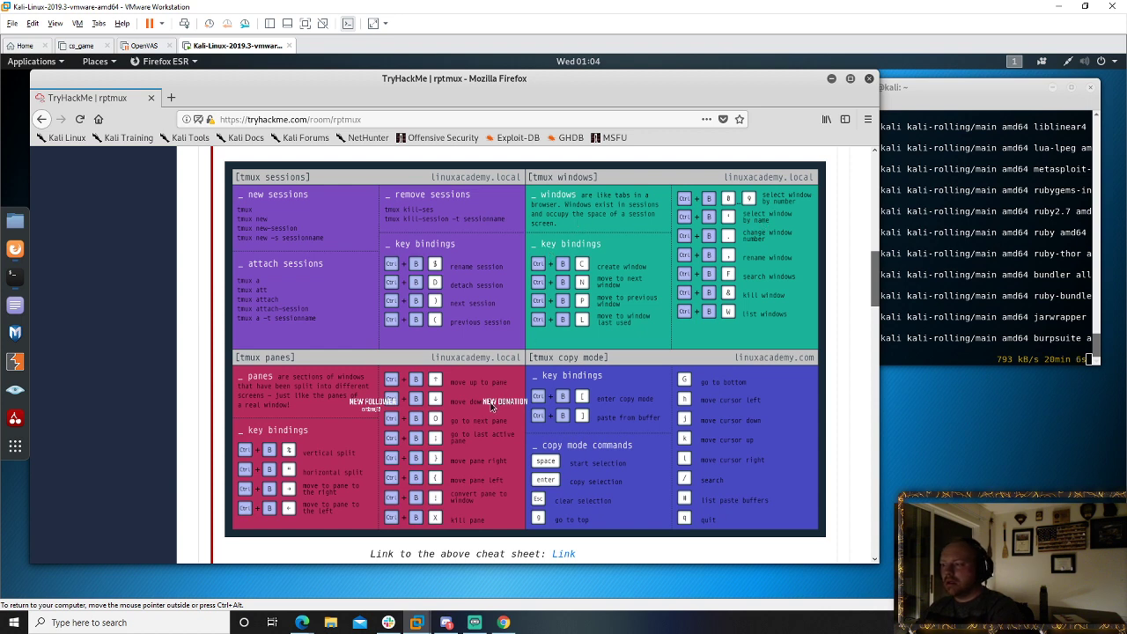
scroll(493, 405, down, 2)
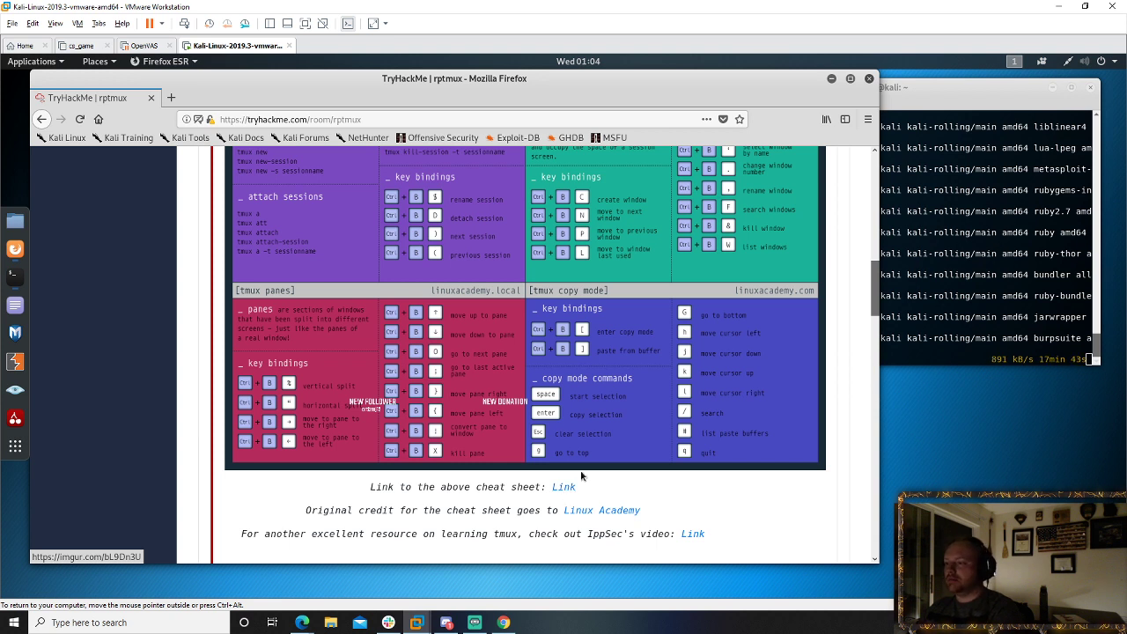
scroll(566, 492, down, 2)
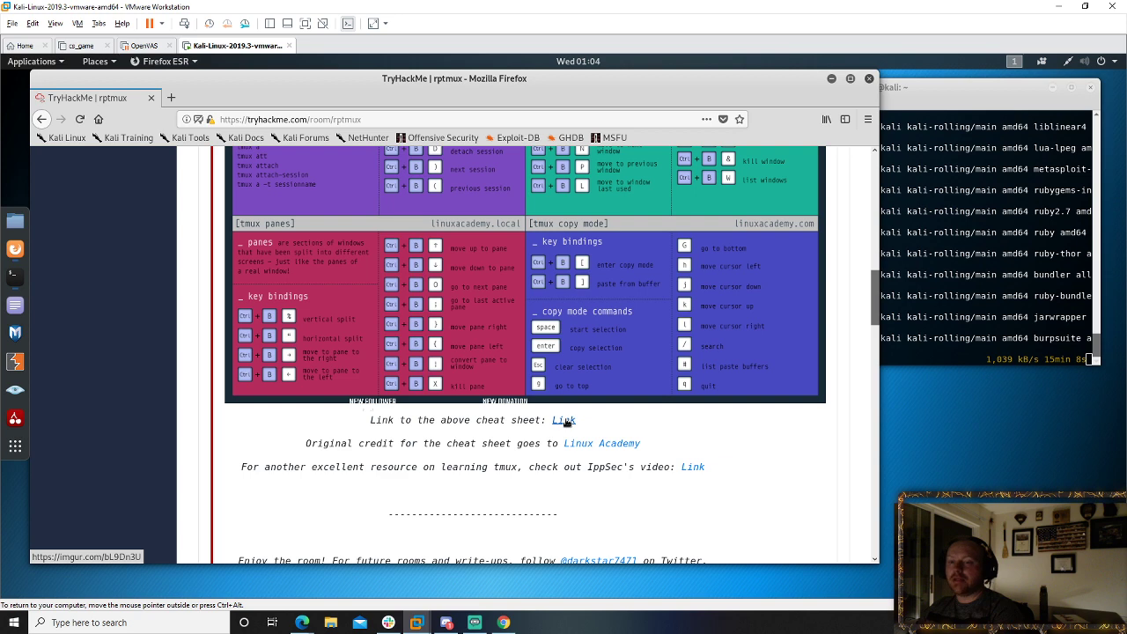
scroll(526, 452, down, 3)
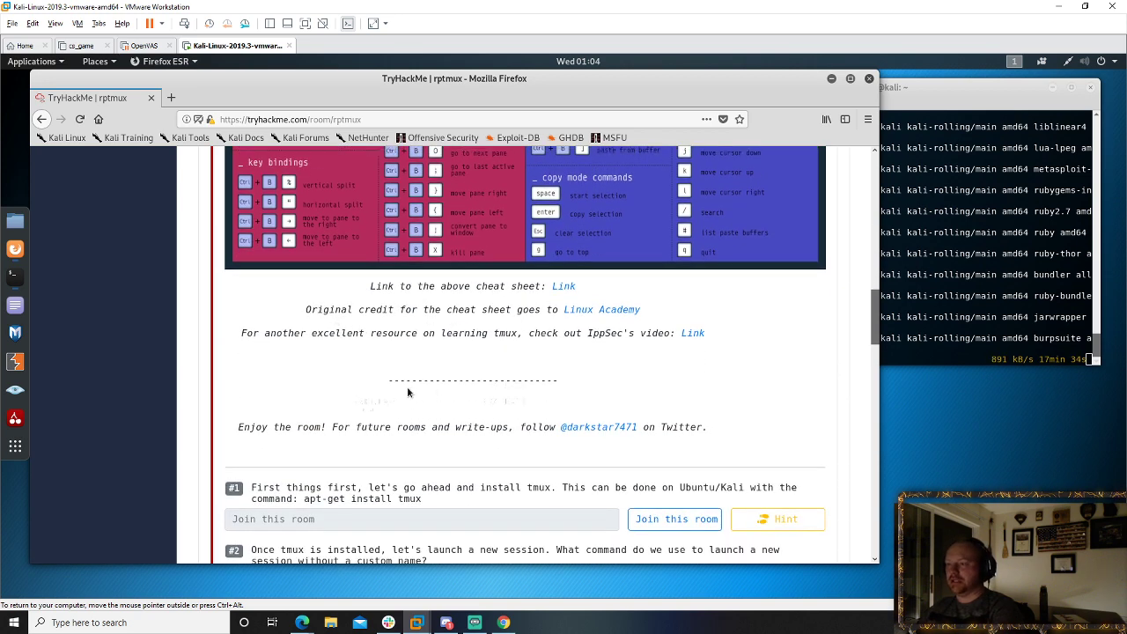
scroll(410, 390, down, 2)
scroll(372, 359, down, 3)
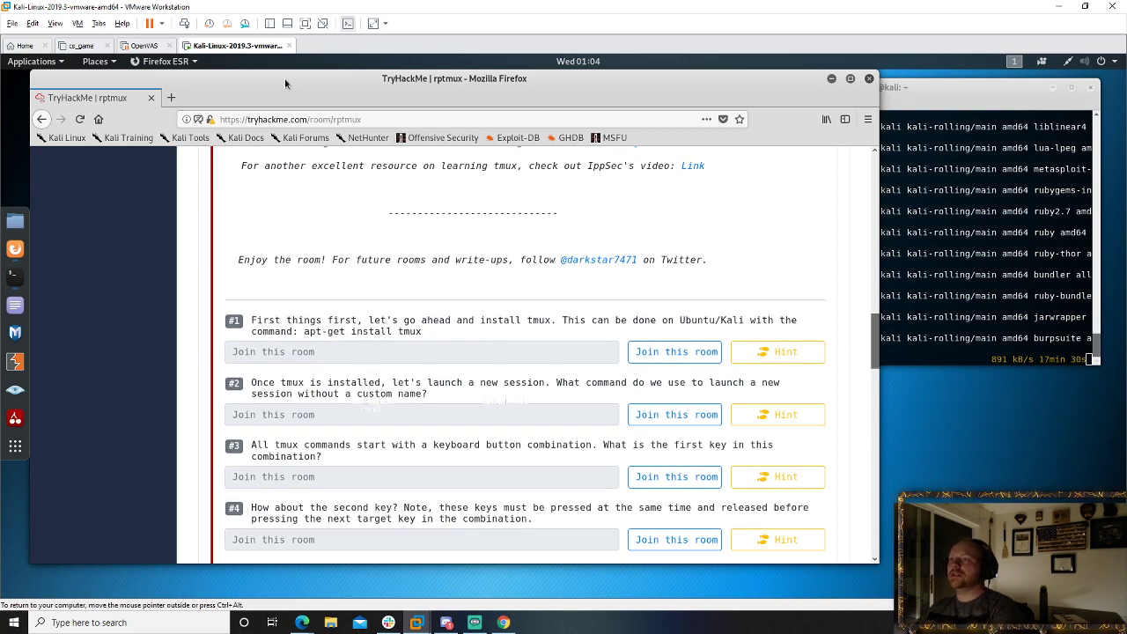
drag(285, 84, 519, 89)
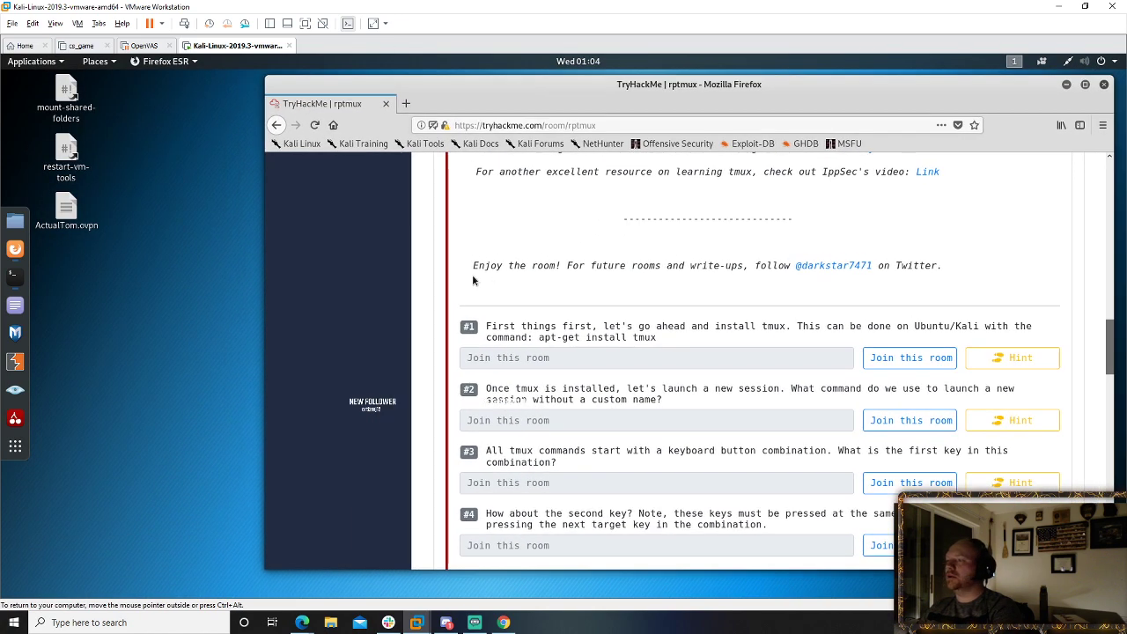
- Open a new terminal and run apt-get install tmux
right_click(15, 274)
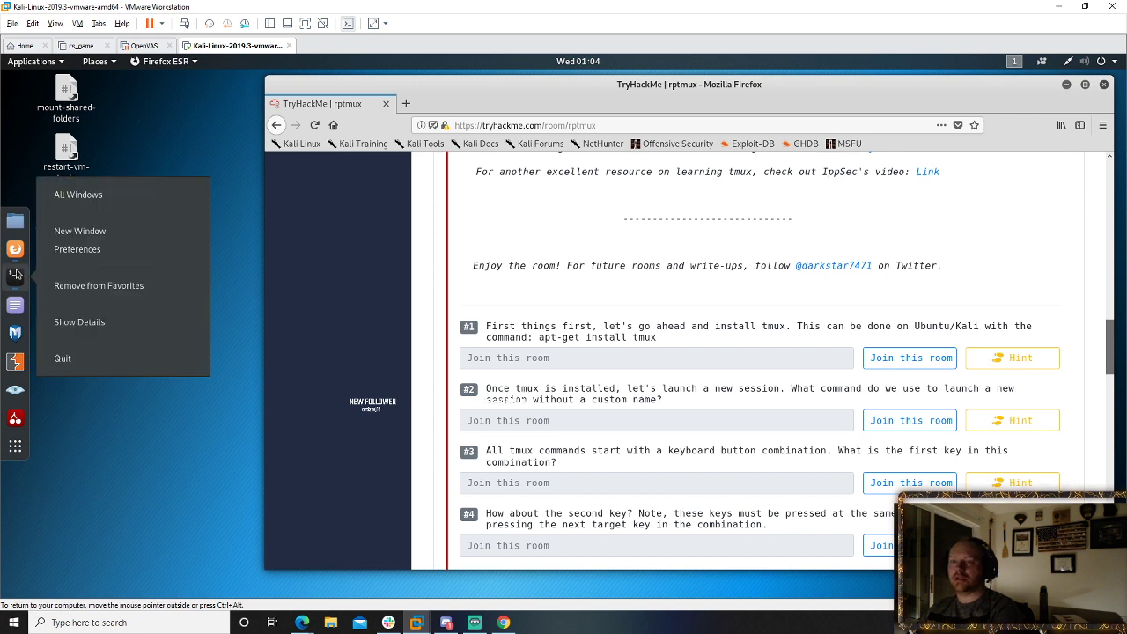
click(101, 231)
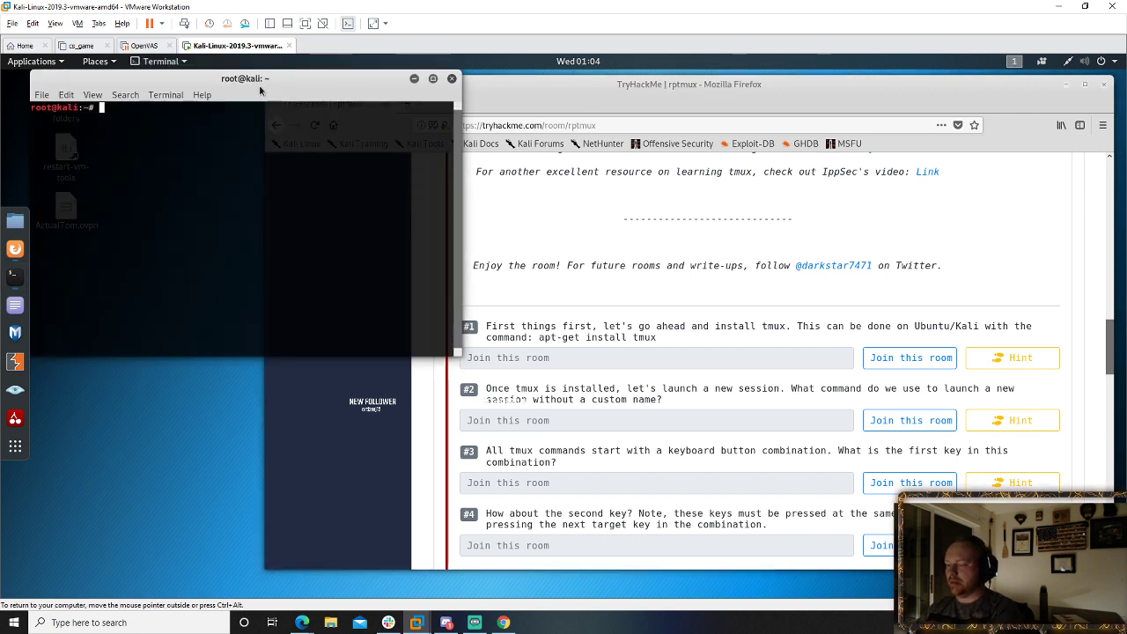
text(apt-get install)
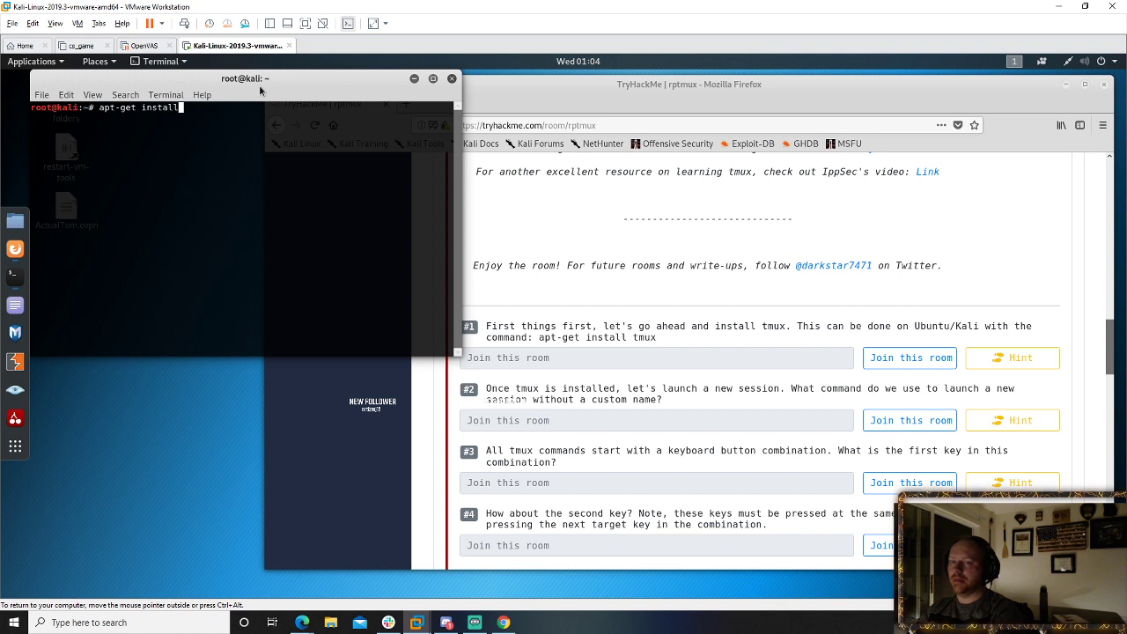
text( tmux)
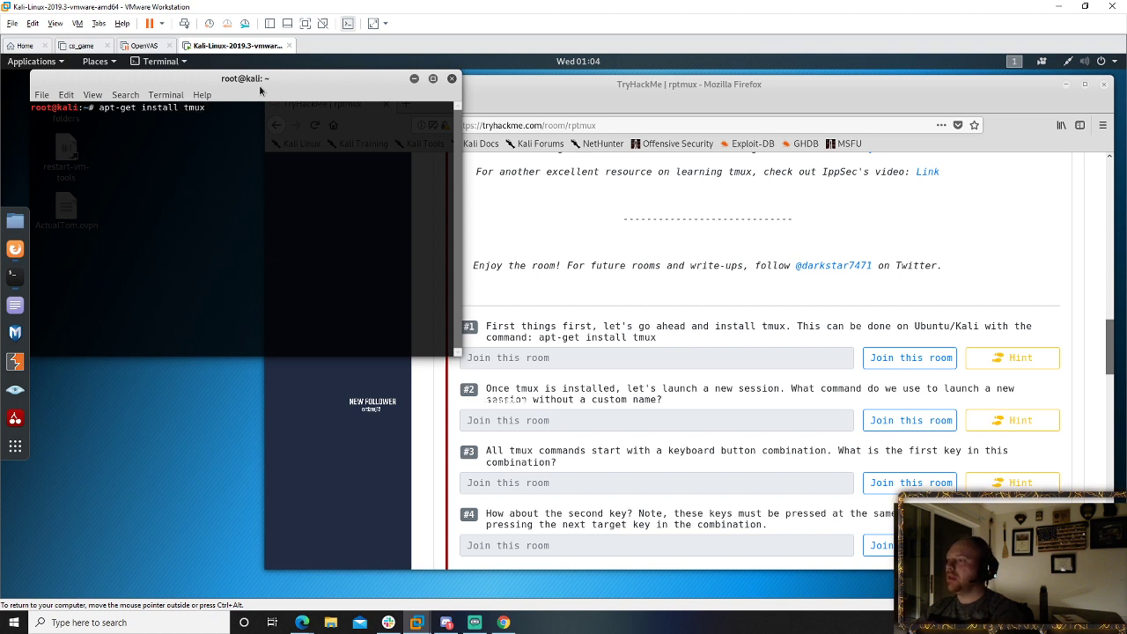
key(Return)
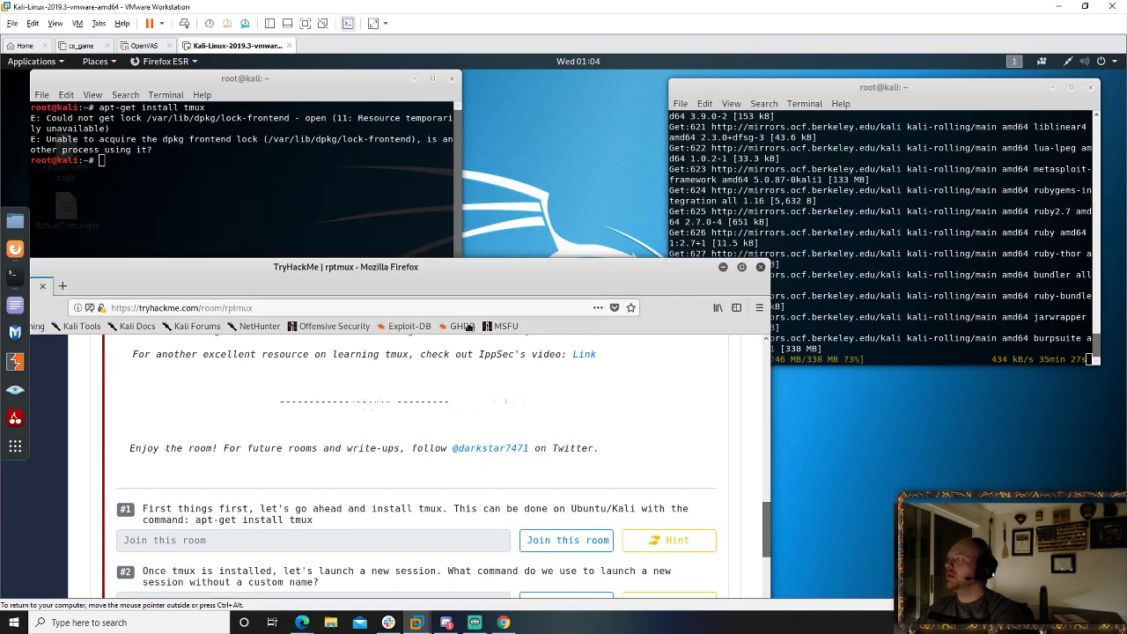
- Stop the other apt download holding the lock, then rerun the tmux install and confirm with Y
drag(469, 267, 607, 482)
click(913, 290)
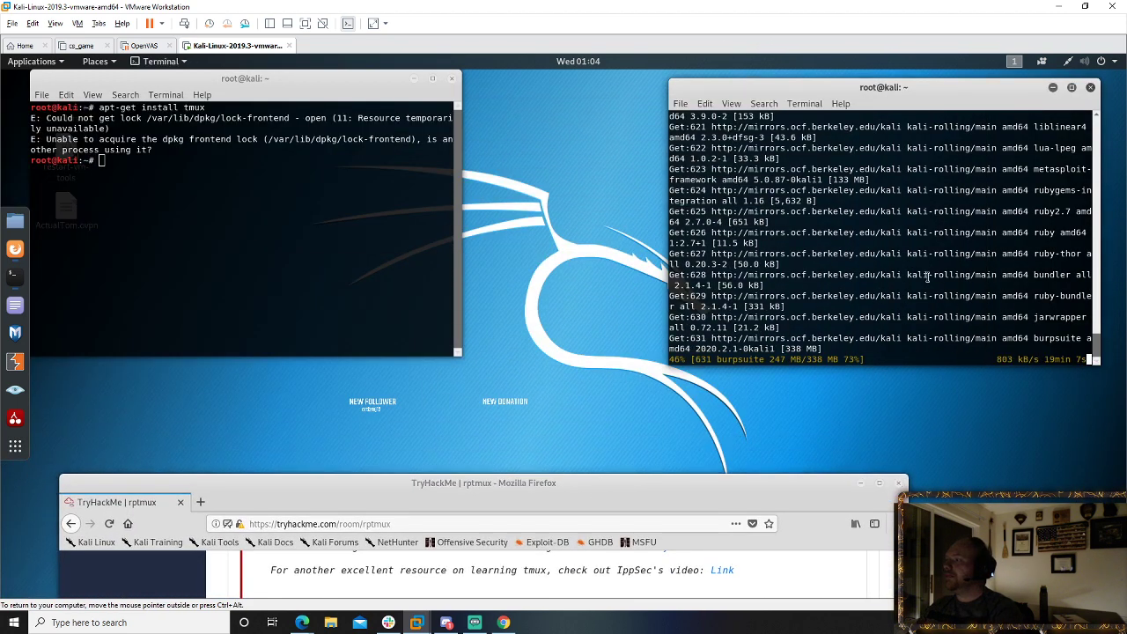
key(ctrl+c)
click(178, 238)
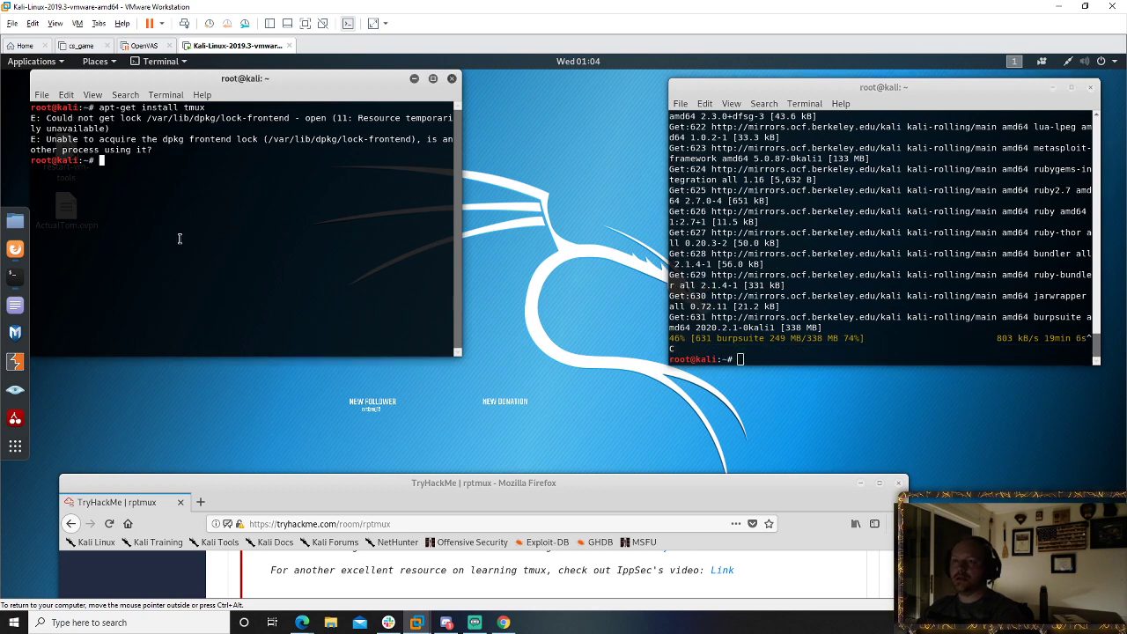
key(Up)
key(Return)
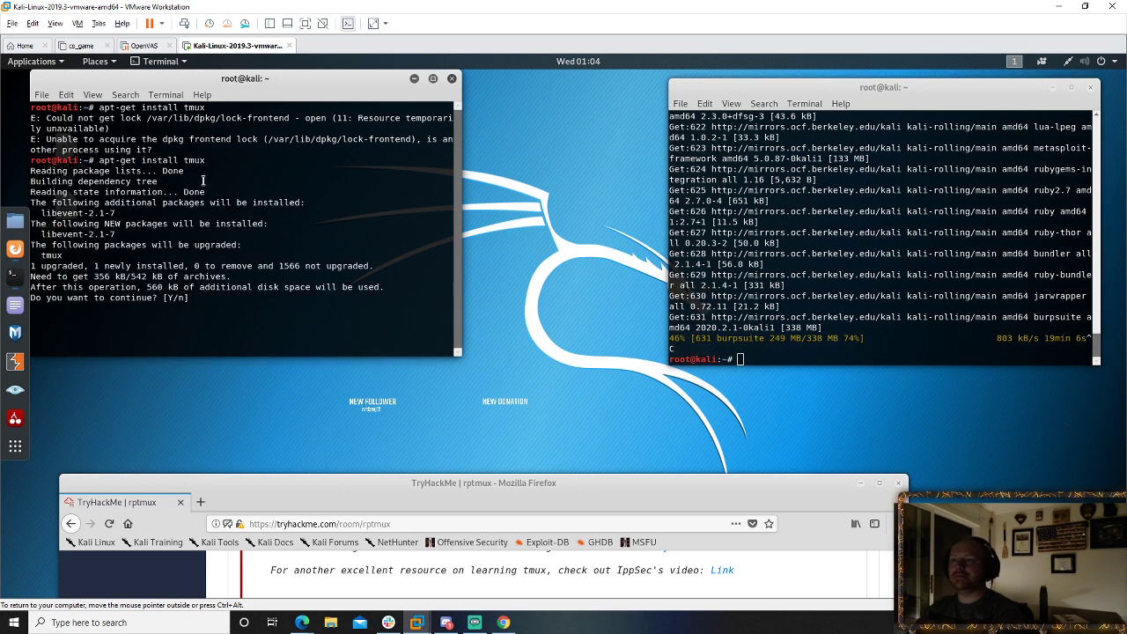
text(y)
key(Return)
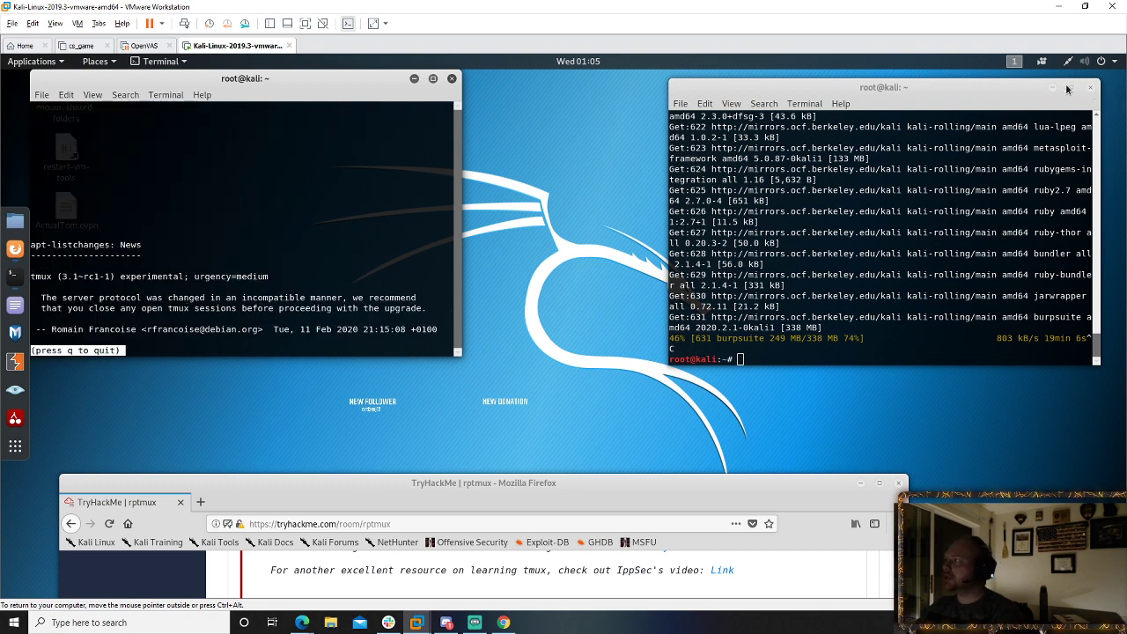
- Quit the tmux news pager and rearrange the terminal and browser windows
drag(1054, 88, 706, 111)
drag(167, 84, 474, 118)
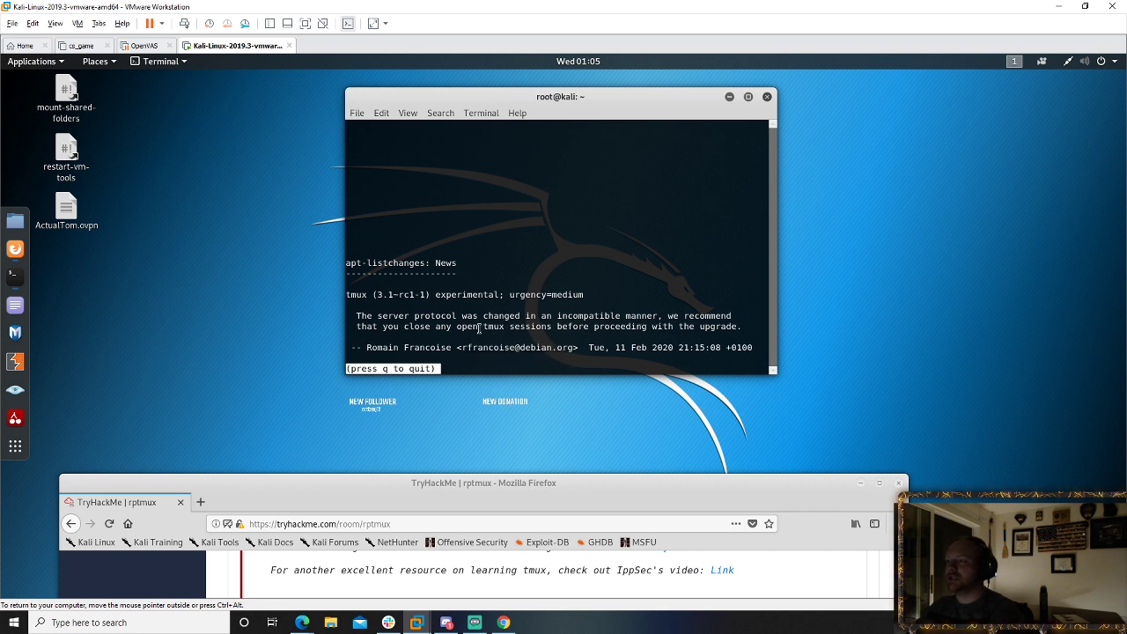
key(q)
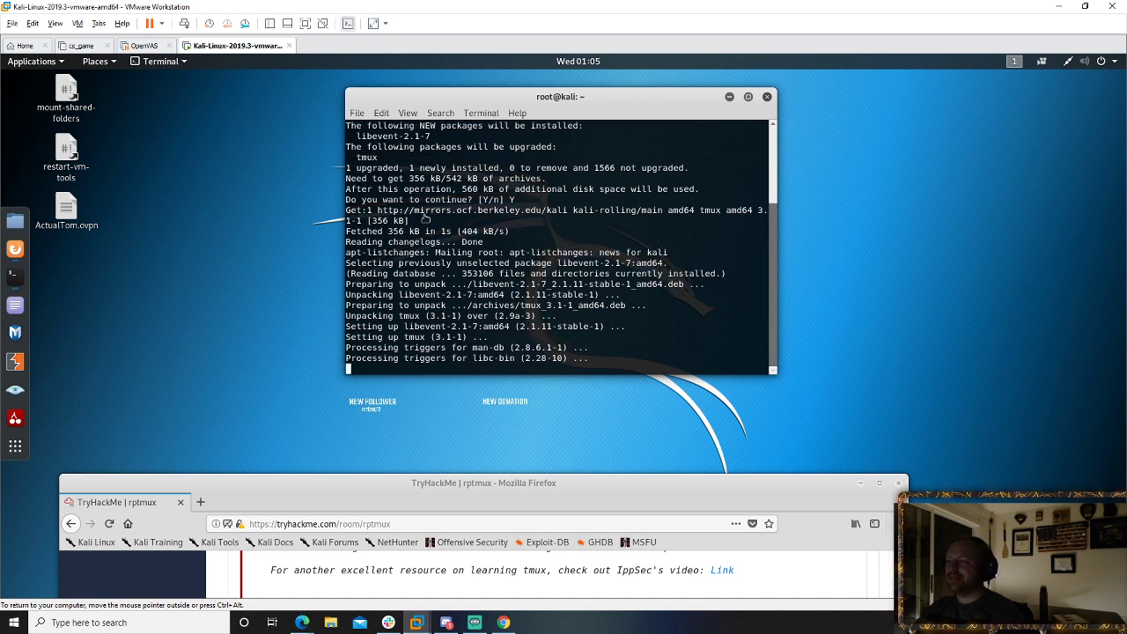
drag(502, 99, 180, 96)
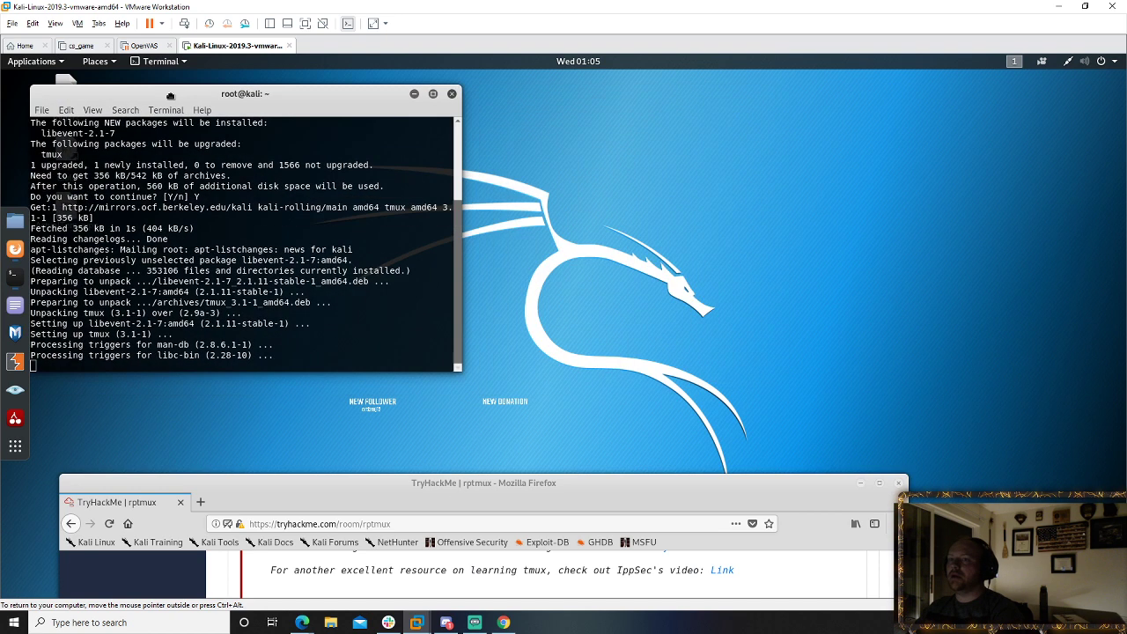
drag(365, 482, 537, 77)
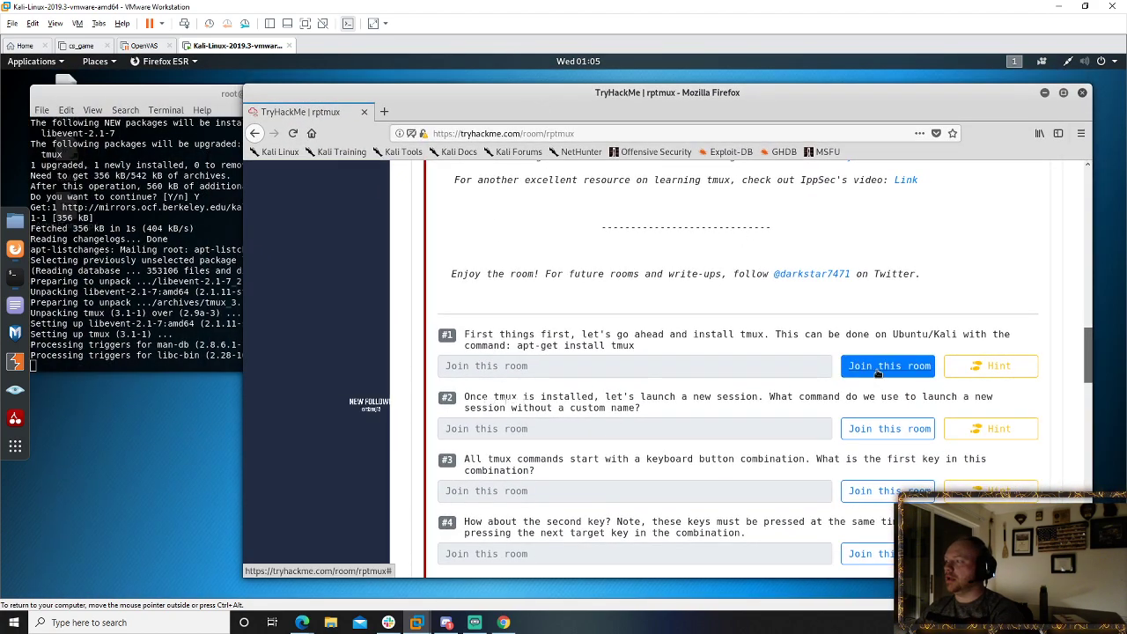
- Join the rptmux room and confirm, unlocking the questions
click(876, 371)
click(1024, 447)
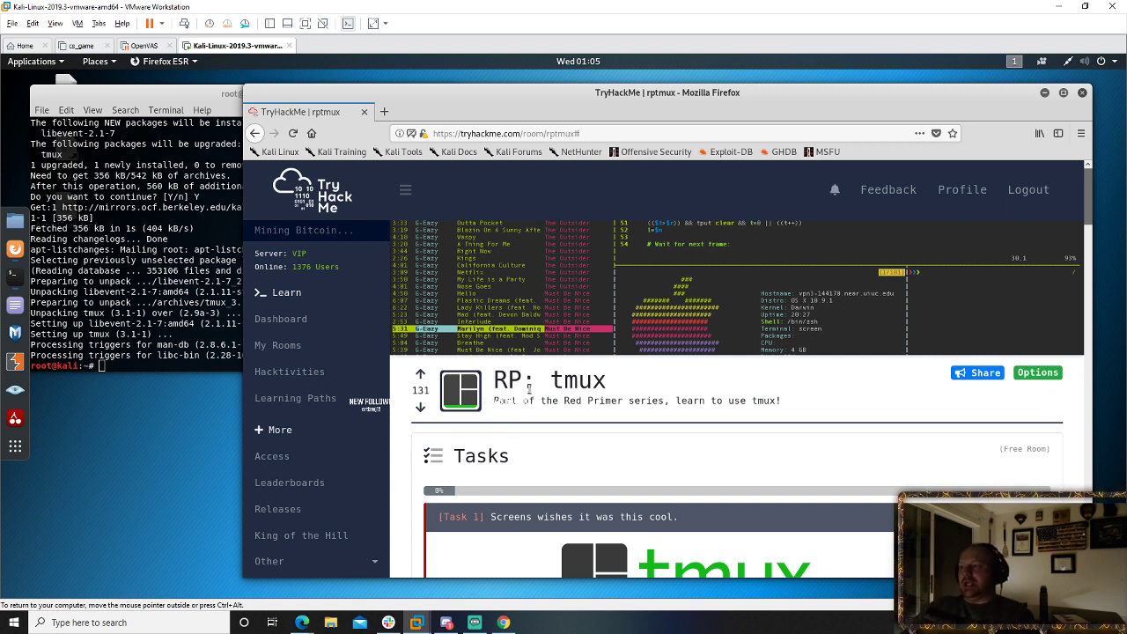
drag(551, 385, 607, 389)
click(607, 390)
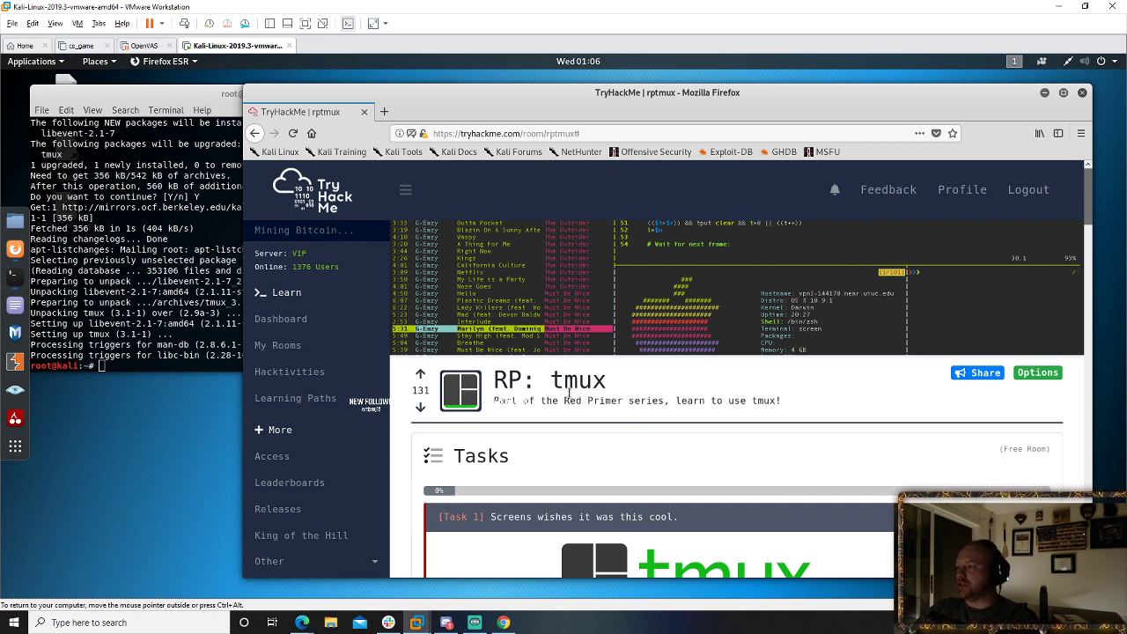
- Scroll through the task to the cheat sheet of session, window, pane and copy-mode bindings
scroll(568, 394, down, 3)
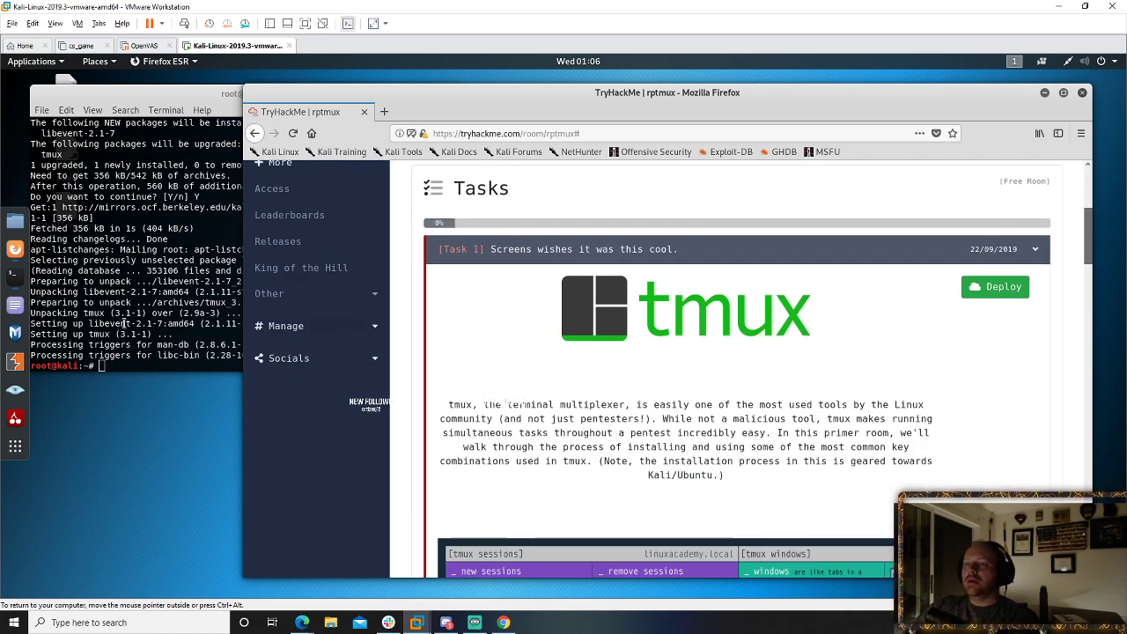
click(124, 323)
click(651, 449)
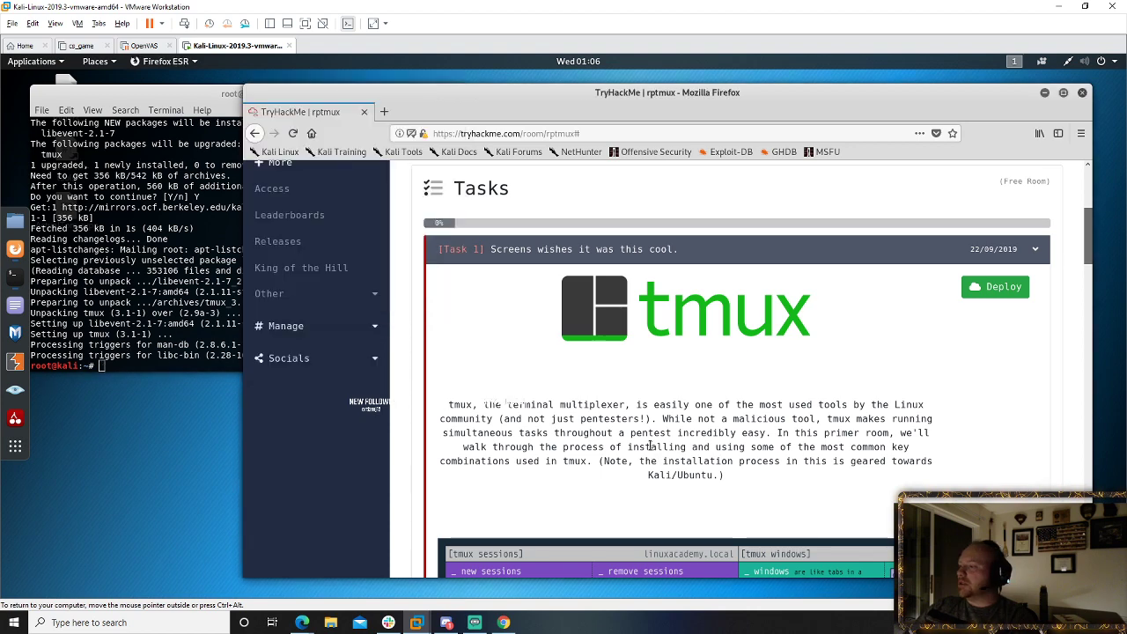
scroll(652, 446, down, 10)
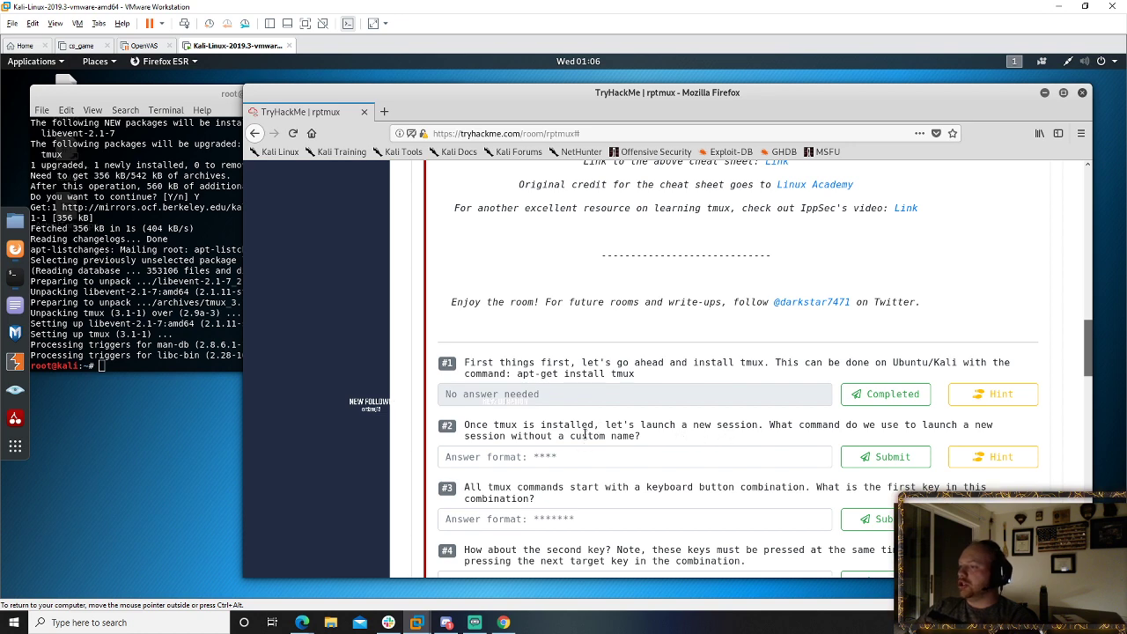
scroll(576, 346, up, 5)
scroll(565, 348, up, 2)
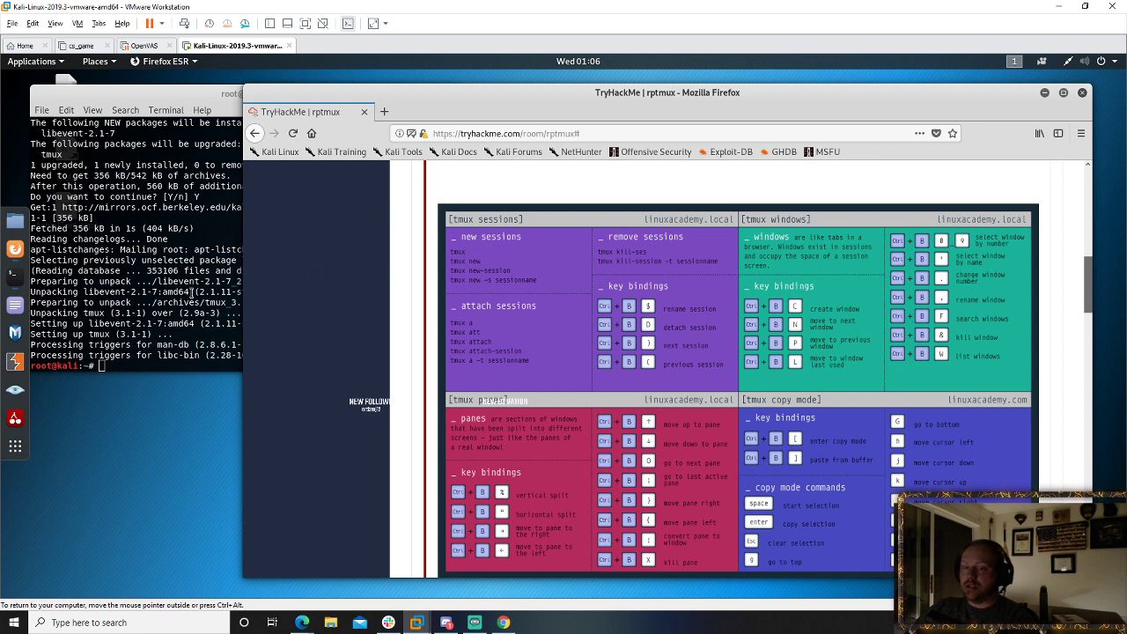
- Start a new tmux session in the terminal
click(196, 345)
text(tmux)
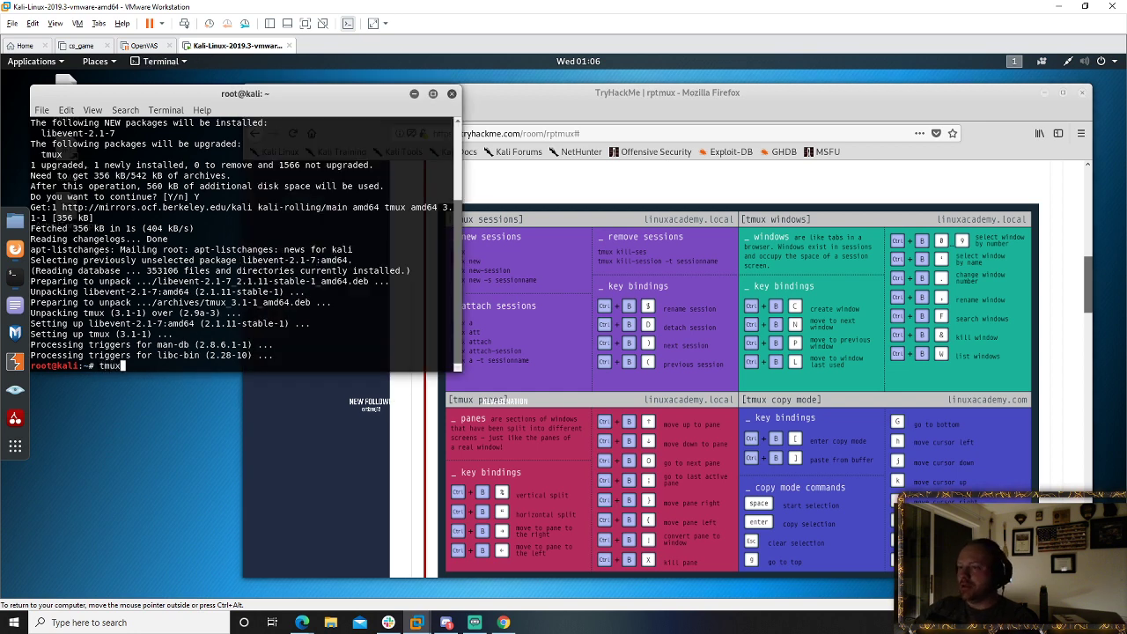
key(Return)
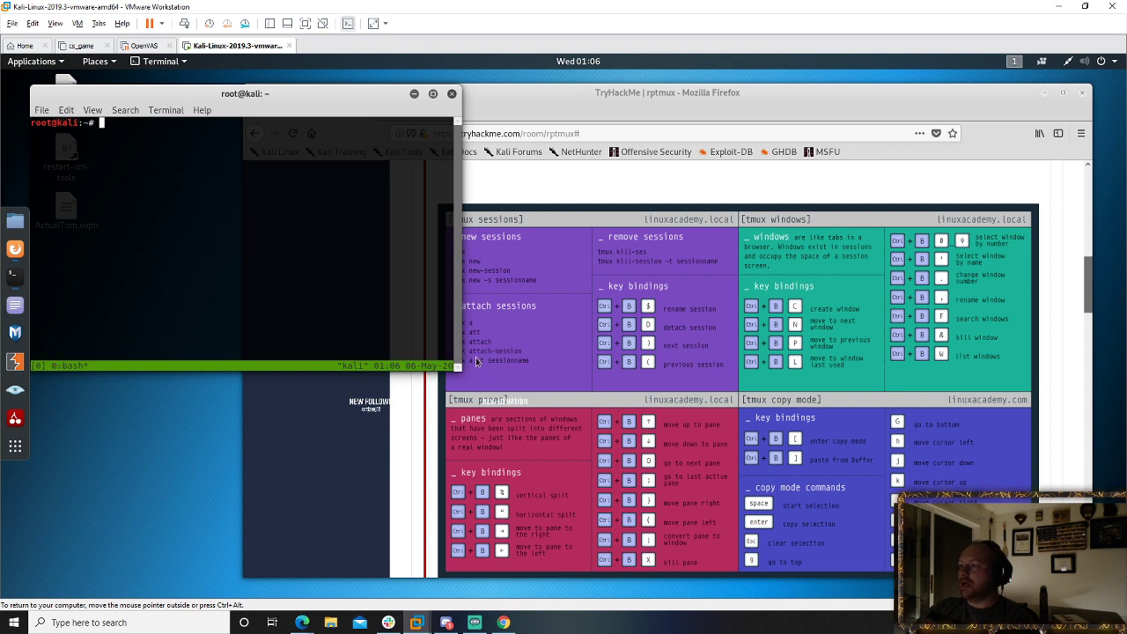
- Answer question #2 with tmux and submit it
click(517, 369)
scroll(527, 383, down, 5)
scroll(528, 383, down, 3)
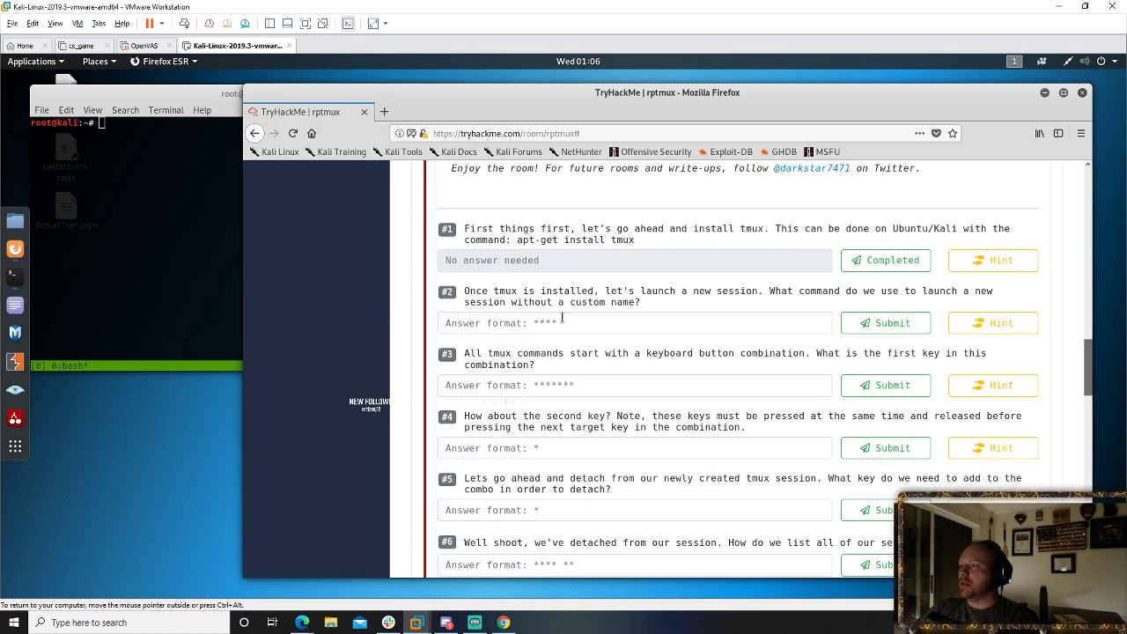
click(561, 322)
text(tmux)
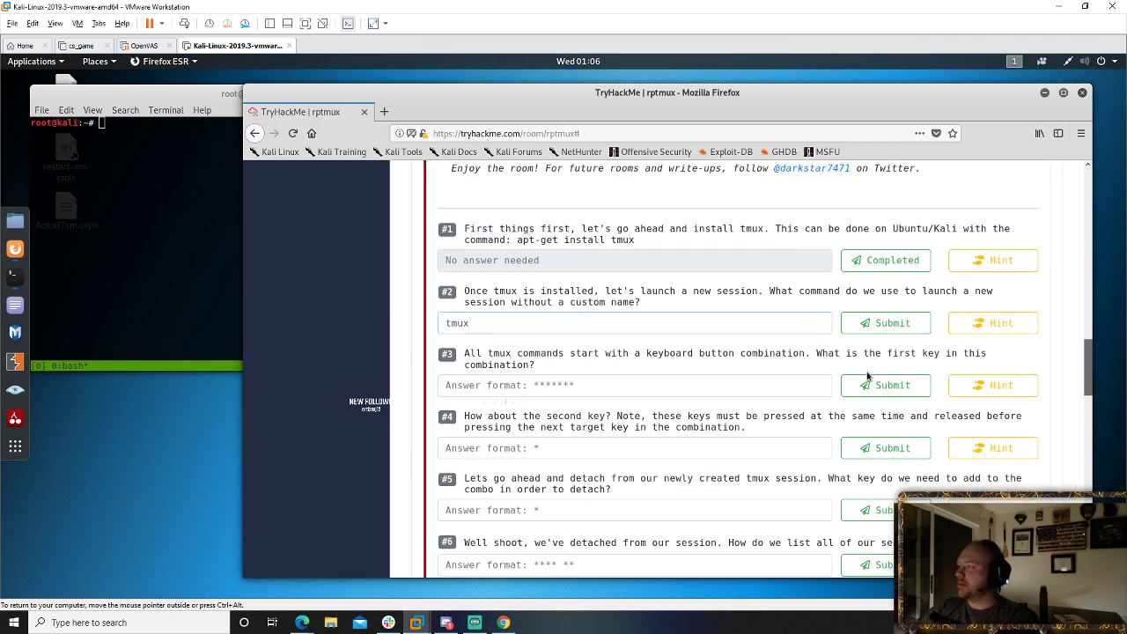
click(883, 331)
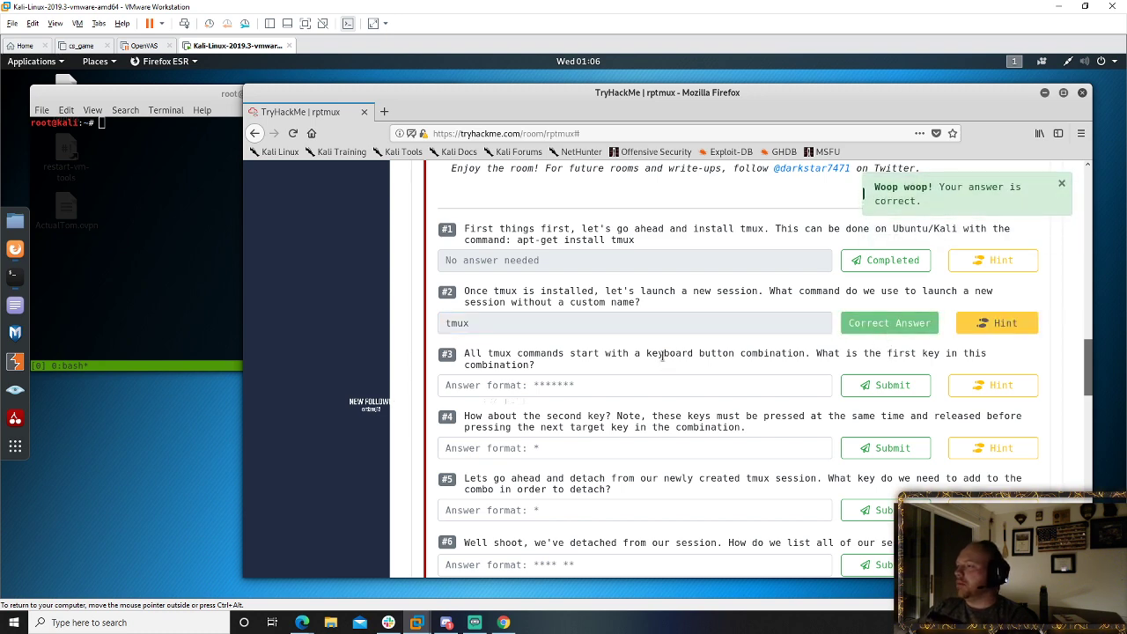
scroll(659, 352, up, 10)
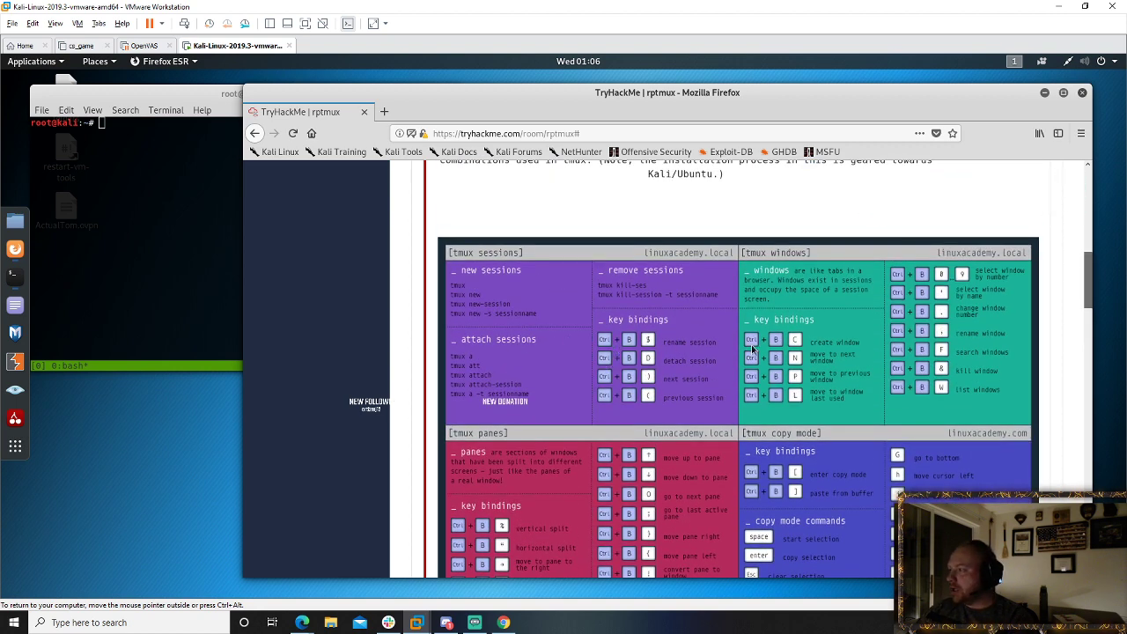
scroll(764, 417, down, 1)
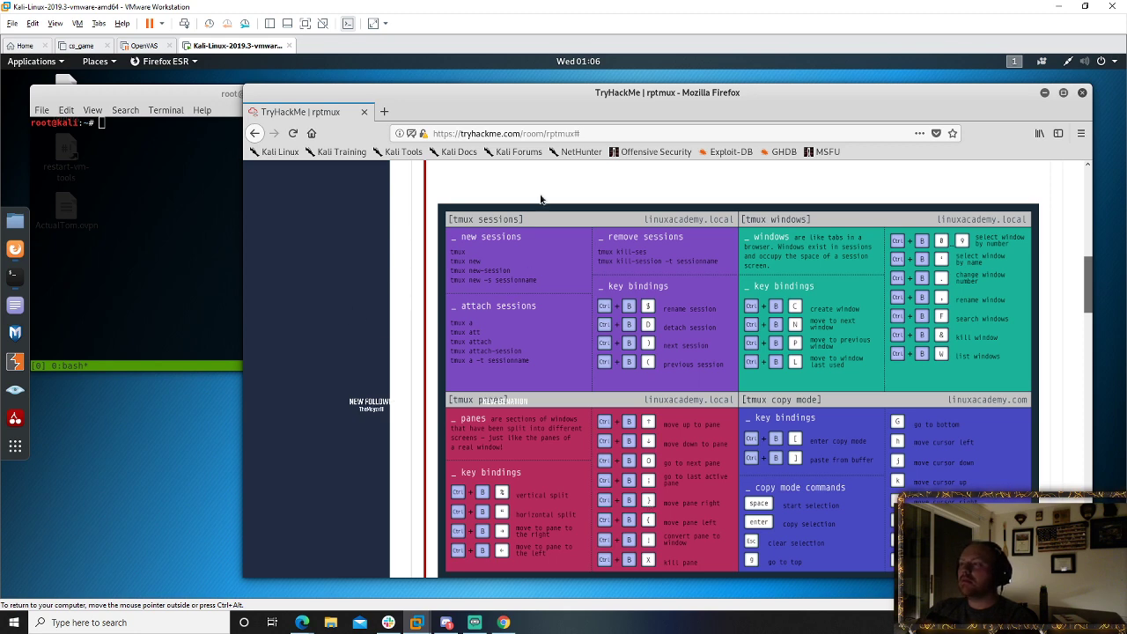
- Answer question #3 with 'control' and submit it
scroll(505, 414, down, 4)
scroll(504, 415, down, 3)
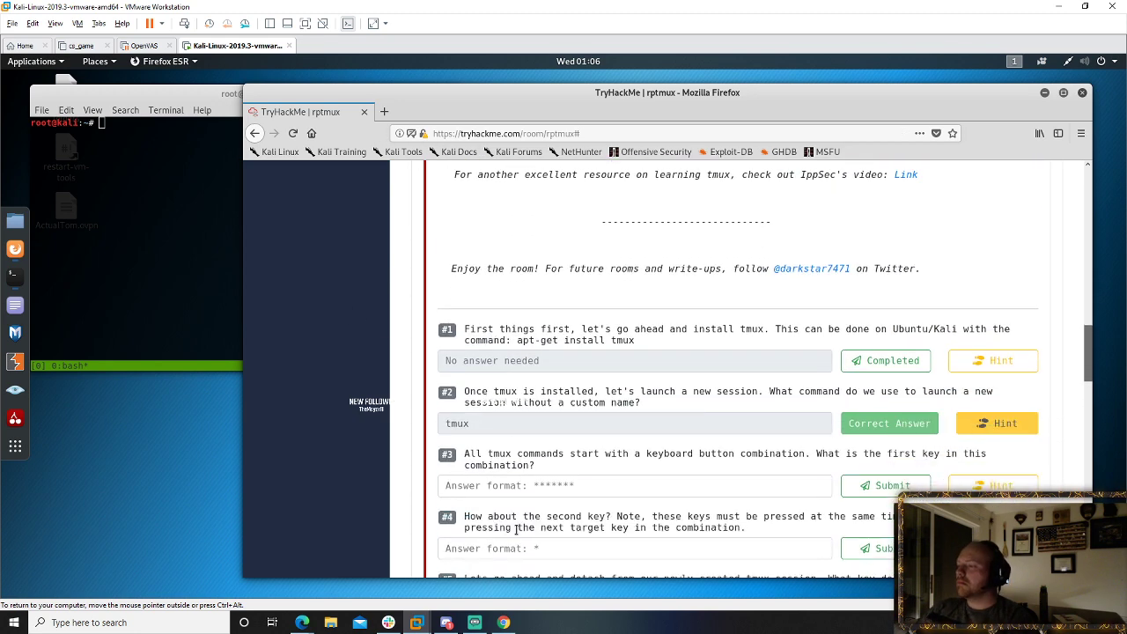
click(559, 486)
text(control)
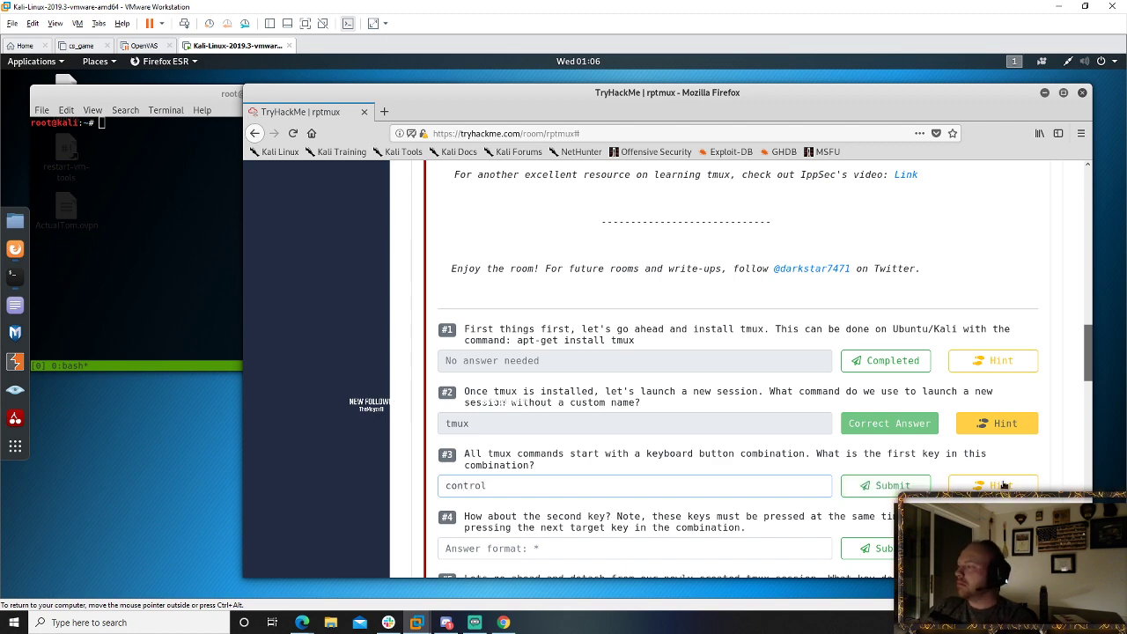
click(884, 487)
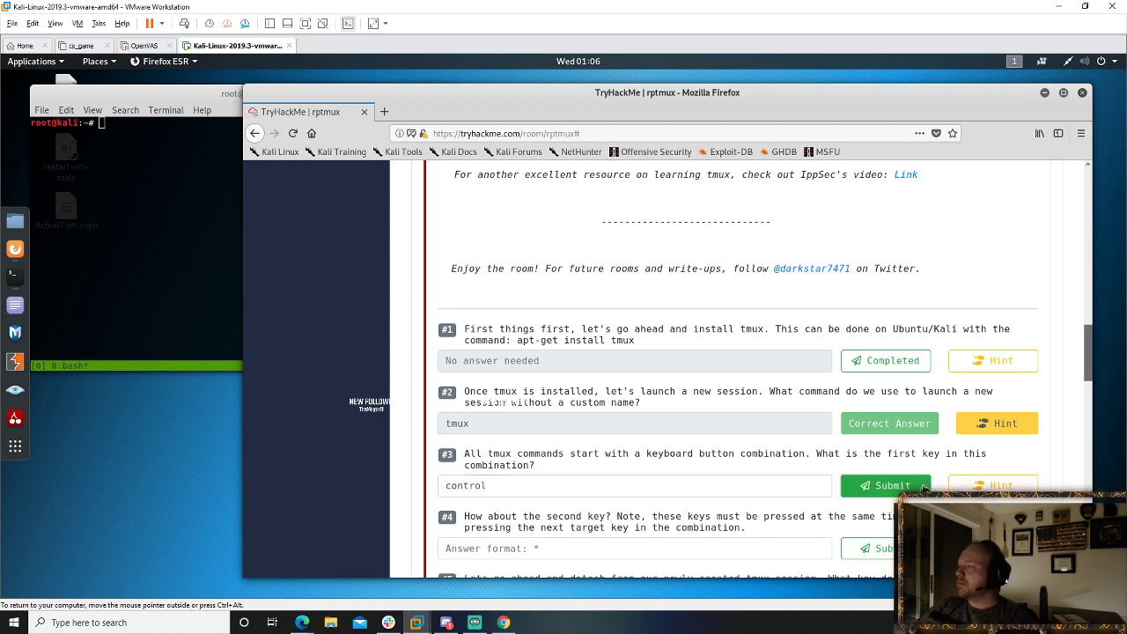
- Answer question #4 with B as the second key and submit it
scroll(618, 409, down, 4)
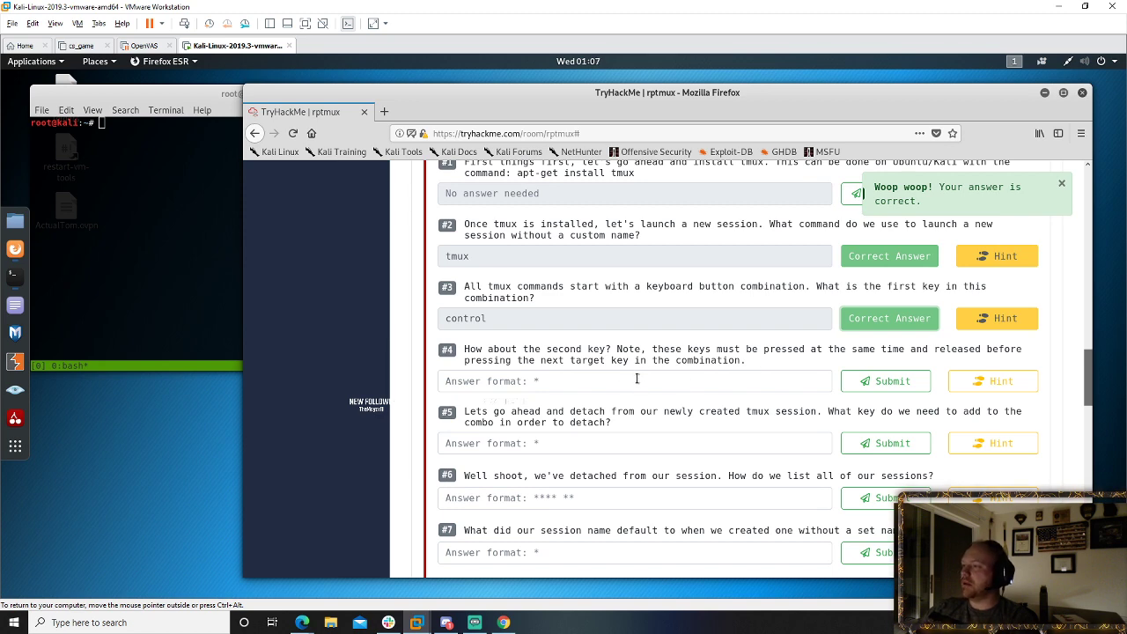
scroll(637, 378, up, 8)
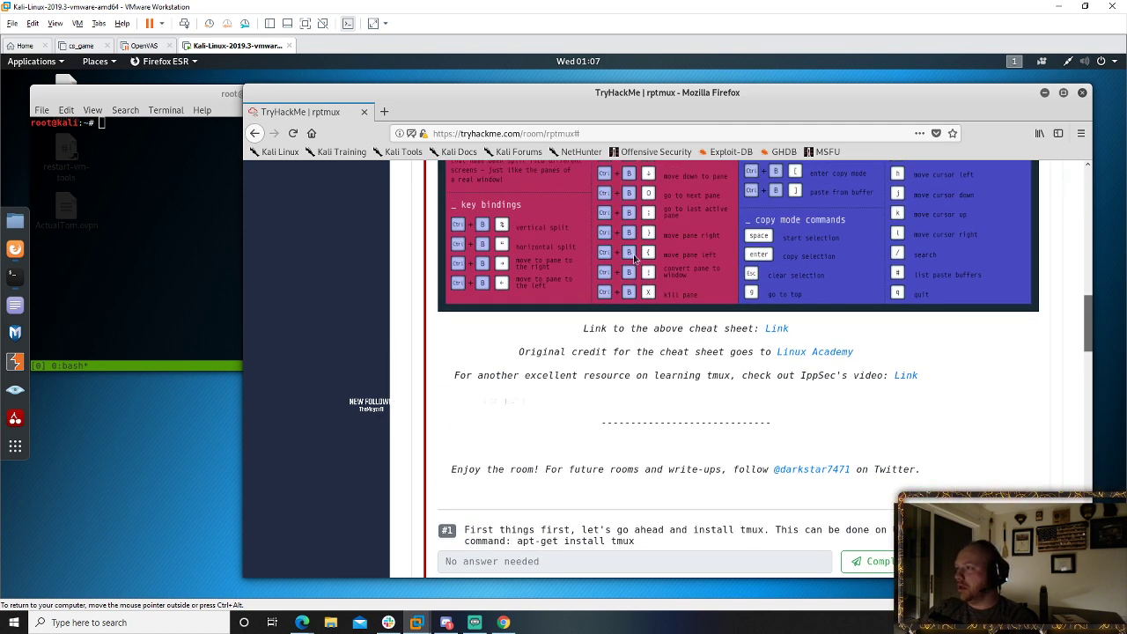
scroll(633, 255, up, 5)
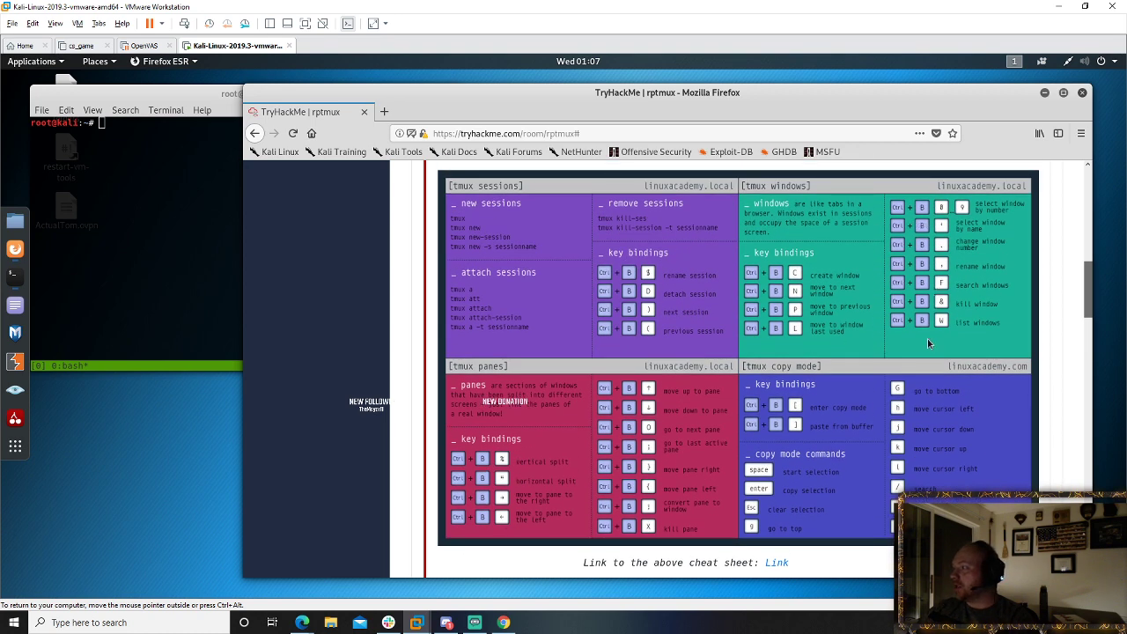
scroll(615, 434, down, 1)
scroll(613, 434, down, 5)
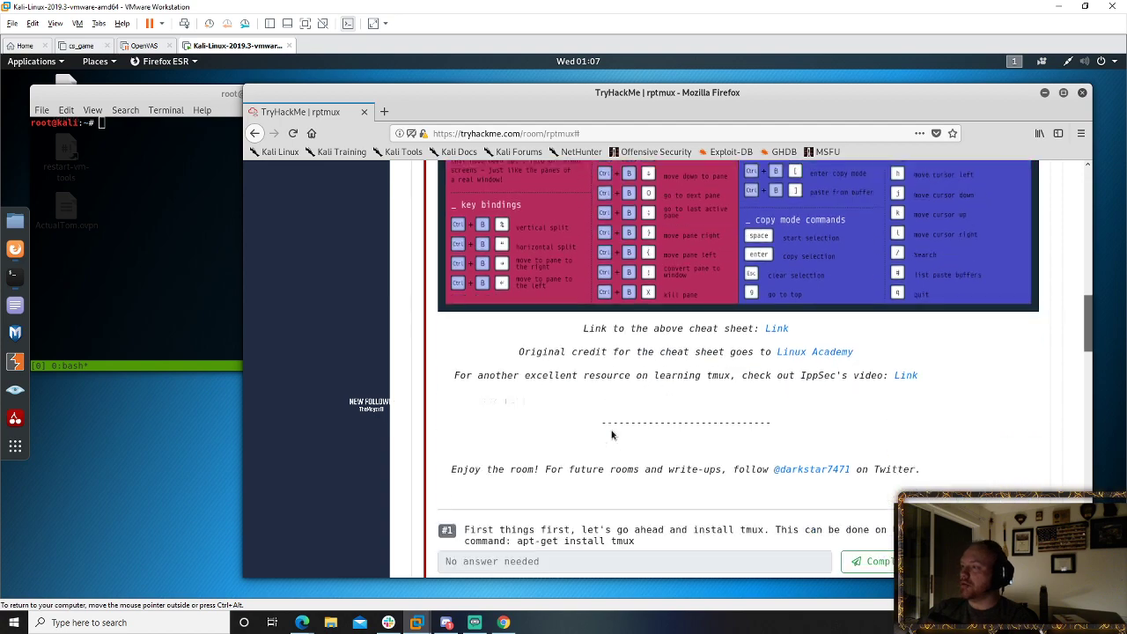
scroll(610, 433, down, 8)
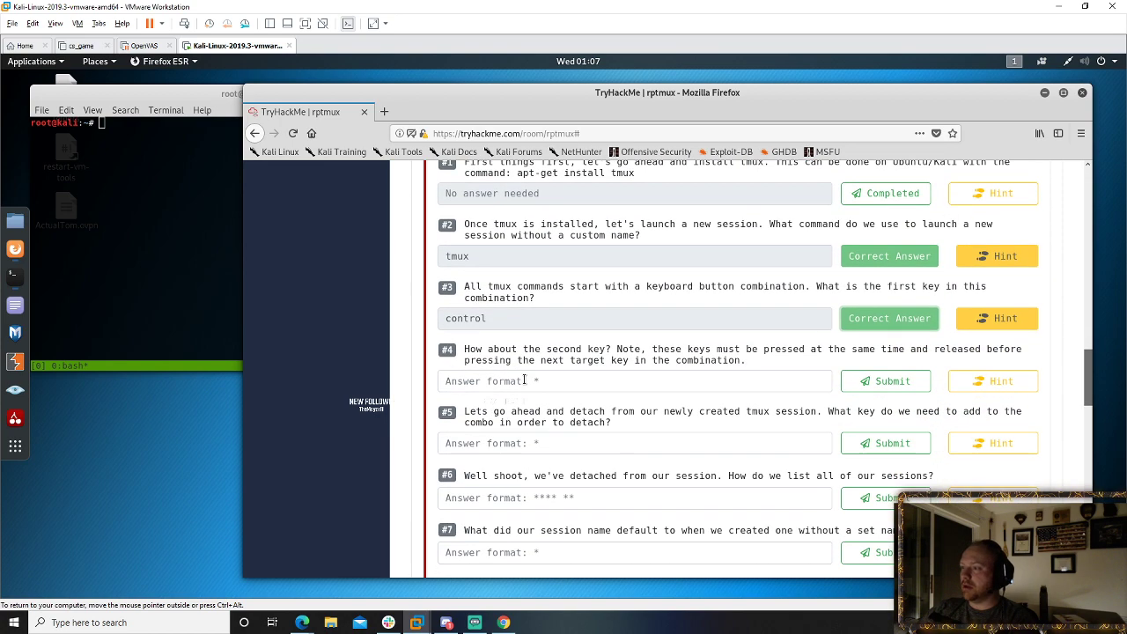
click(524, 380)
text(B)
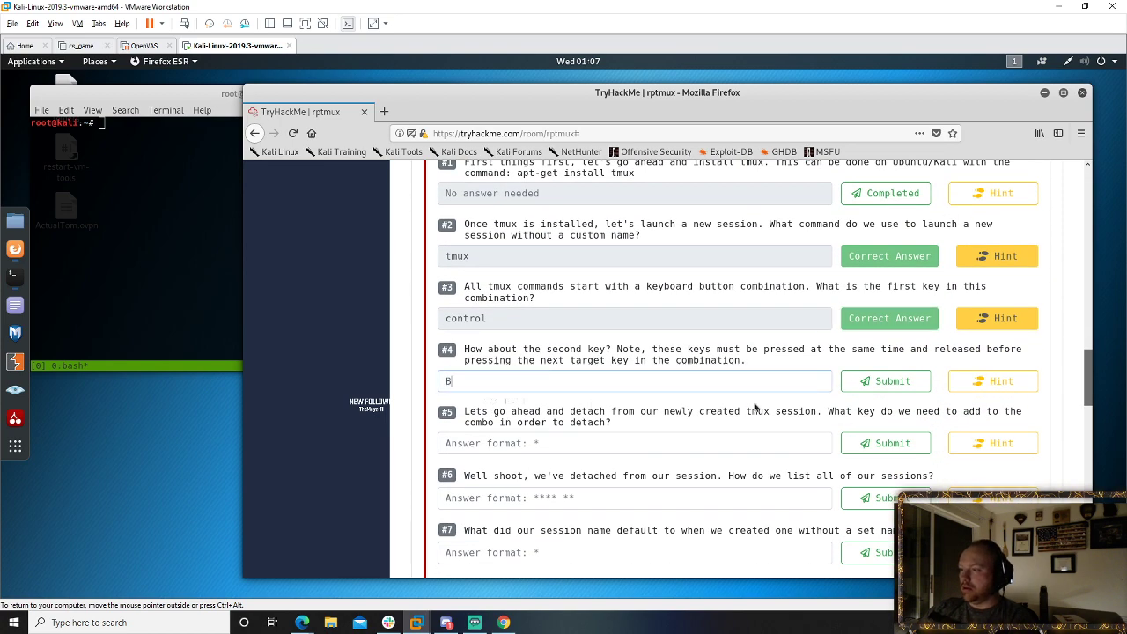
click(868, 384)
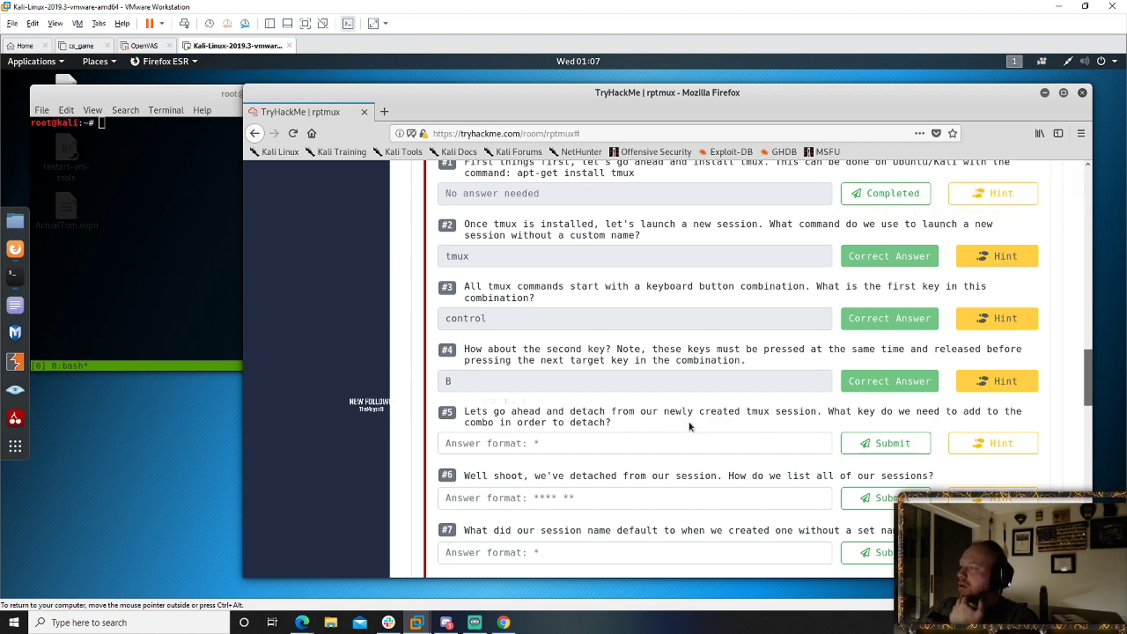
- After checking the cheat sheet, submit D as question #5's detach key and raise the terminal
scroll(674, 432, up, 10)
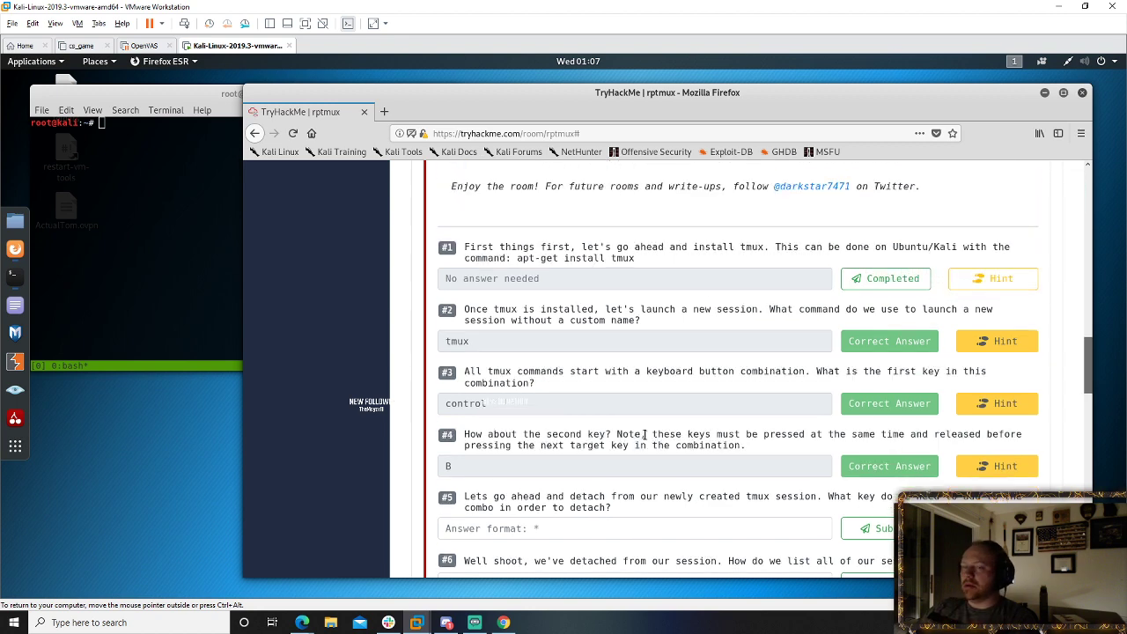
scroll(599, 441, up, 3)
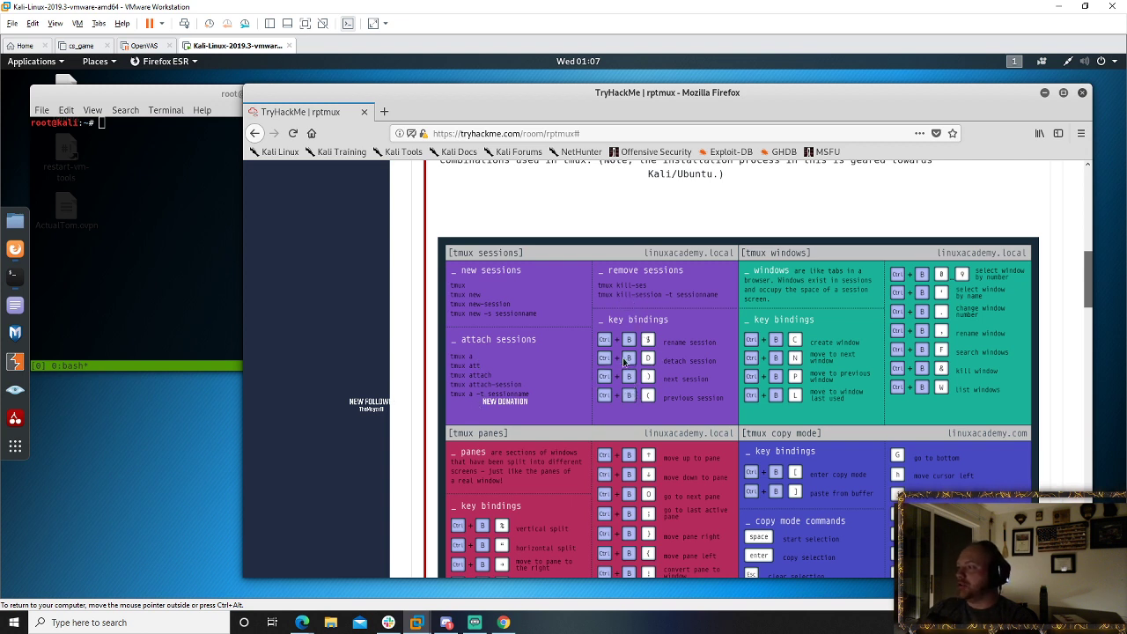
scroll(640, 390, down, 10)
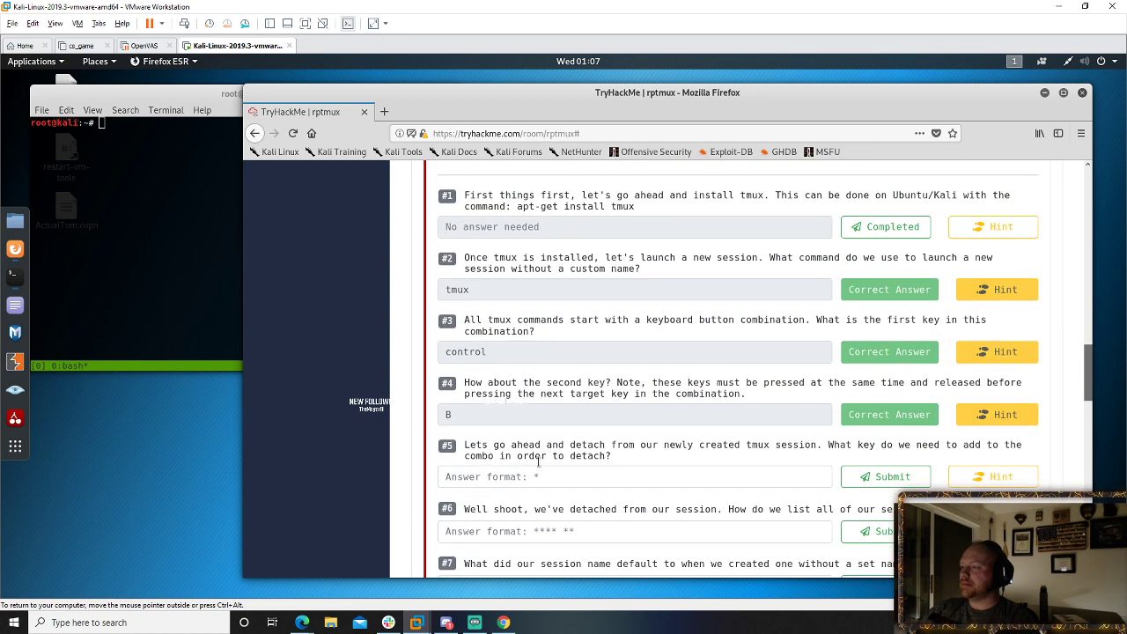
click(526, 477)
text(D)
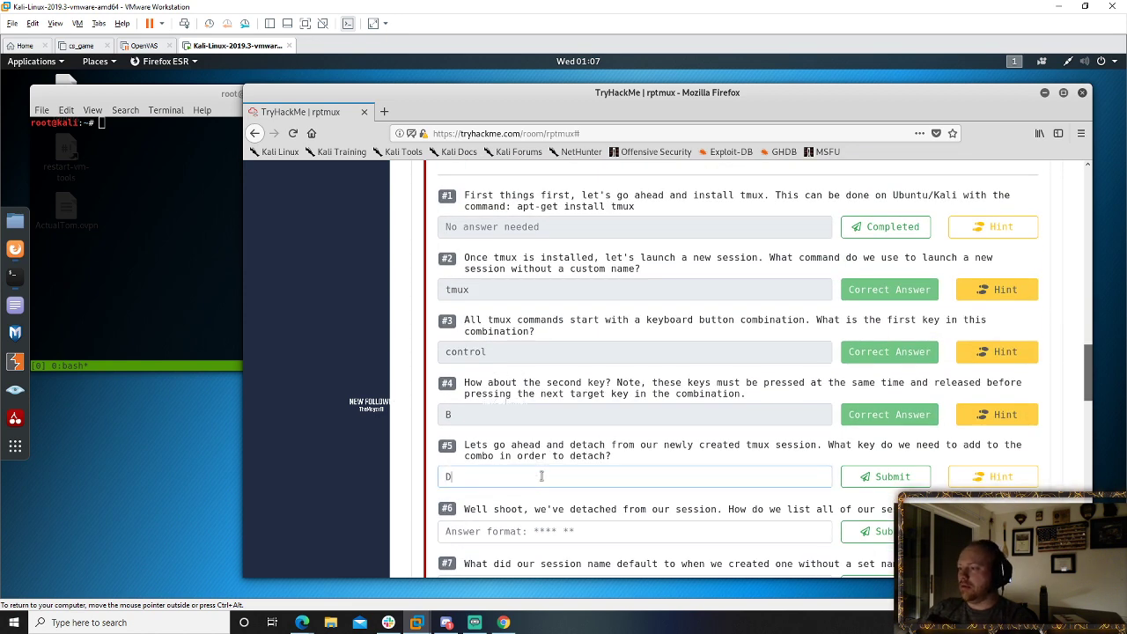
click(884, 477)
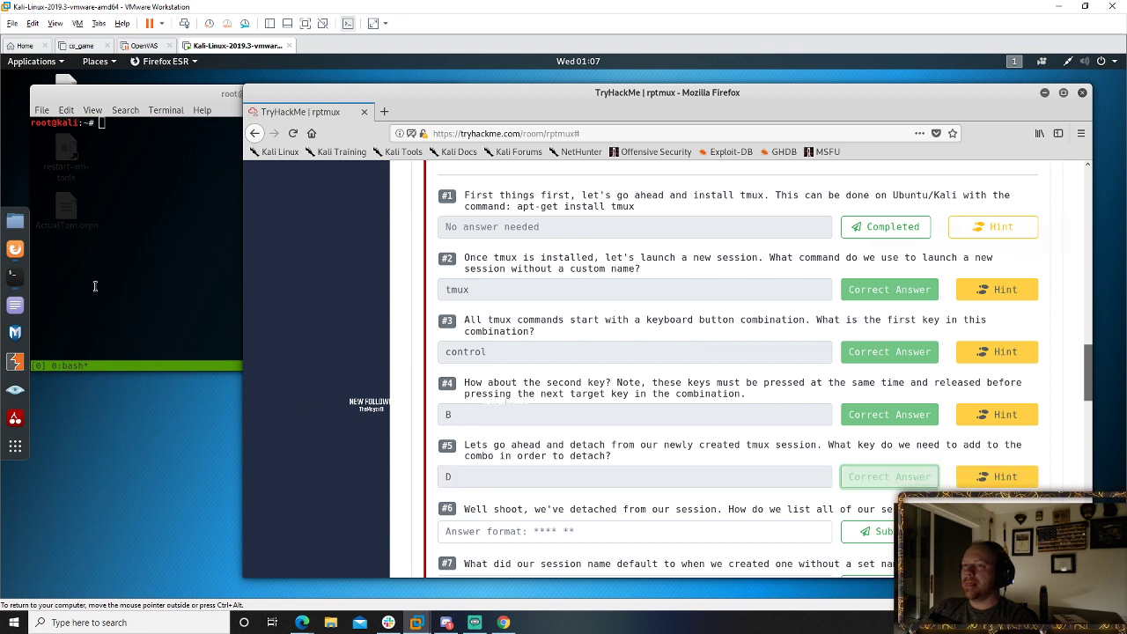
click(98, 287)
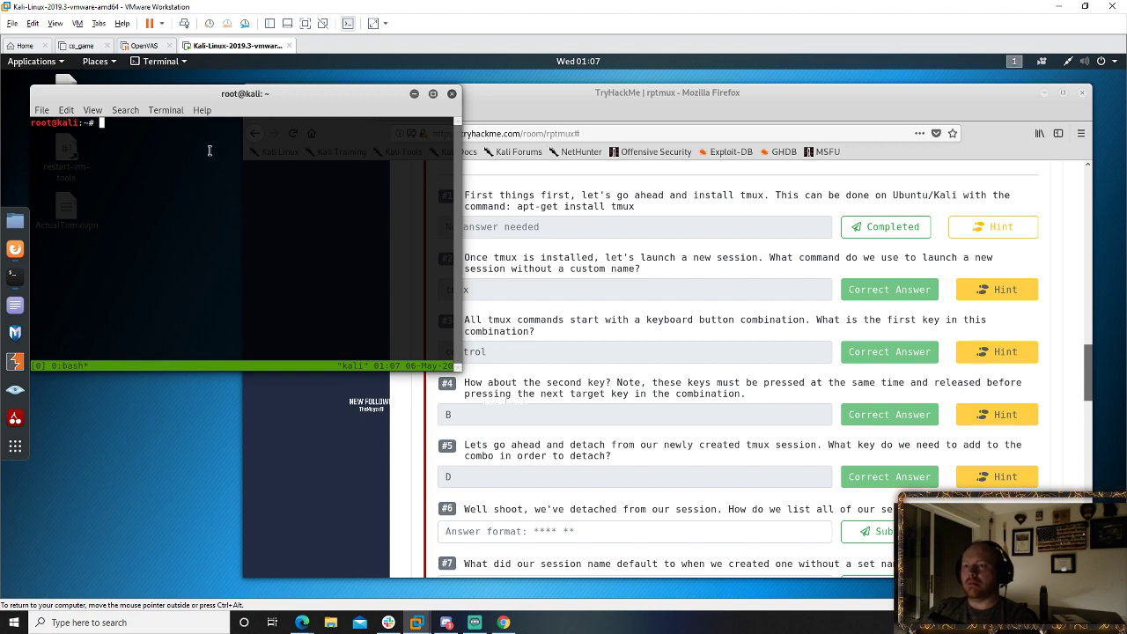
- Exit the tmux session with Ctrl+D and bring the TryHackMe window back in front
key(ctrl+d)
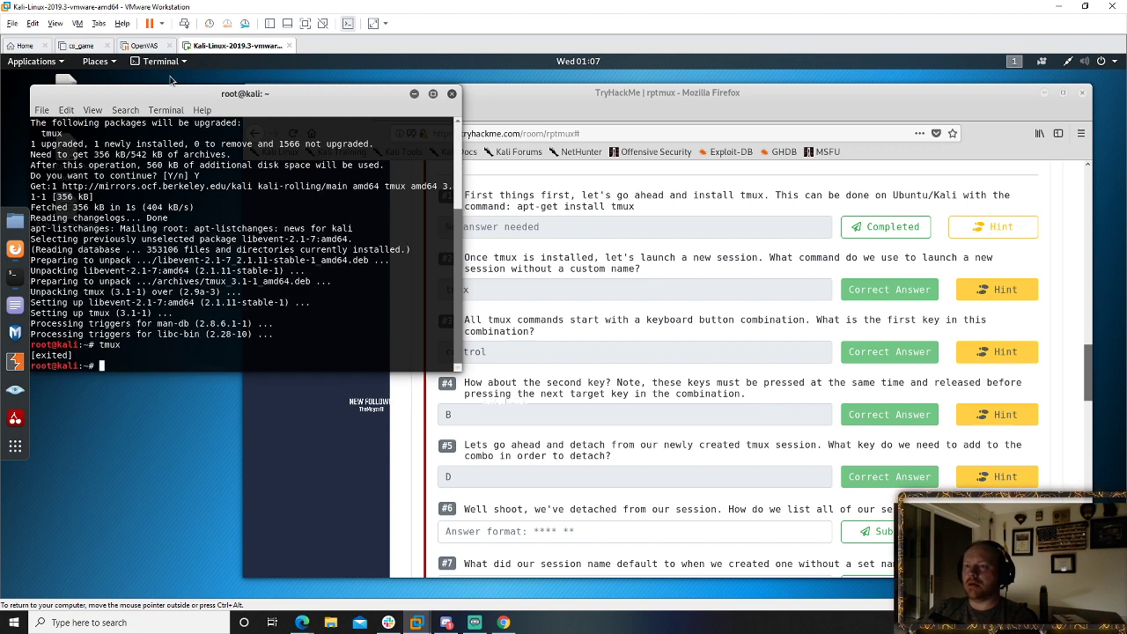
drag(183, 92, 250, 81)
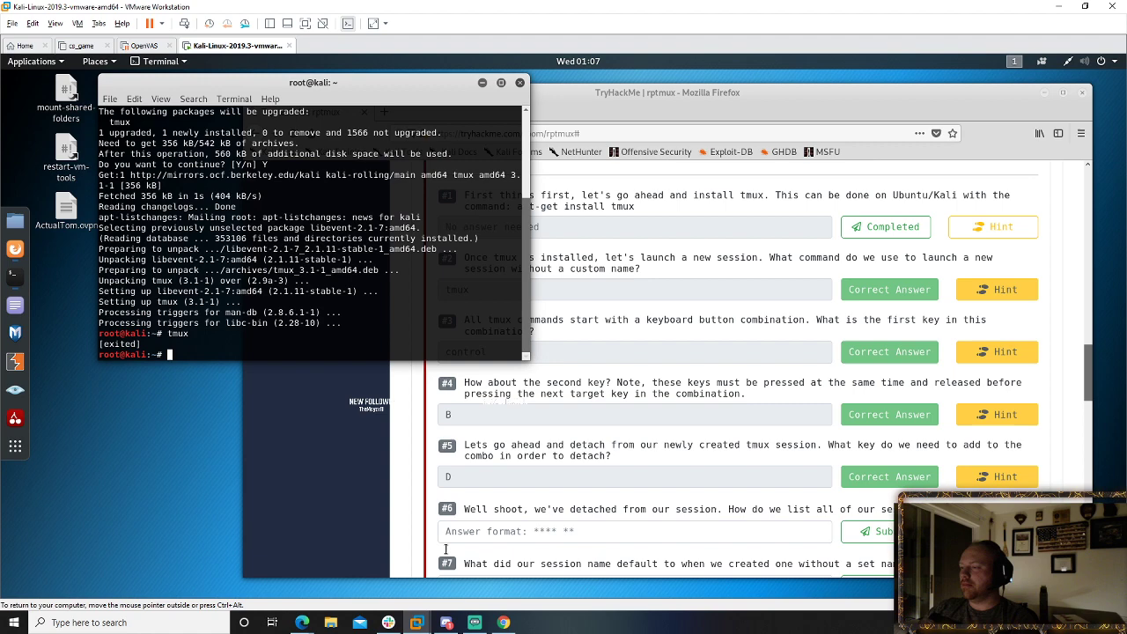
click(637, 505)
- Scroll the room page back up to the tmux cheat-sheet image
scroll(634, 503, down, 2)
scroll(542, 478, down, 3)
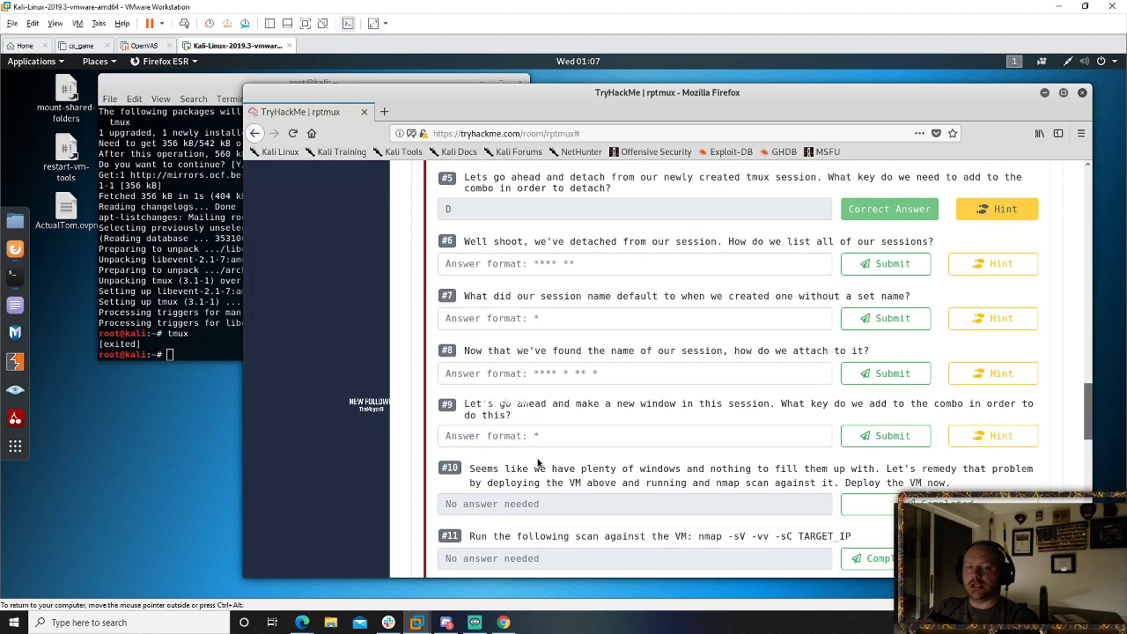
scroll(537, 471, up, 12)
scroll(534, 462, up, 4)
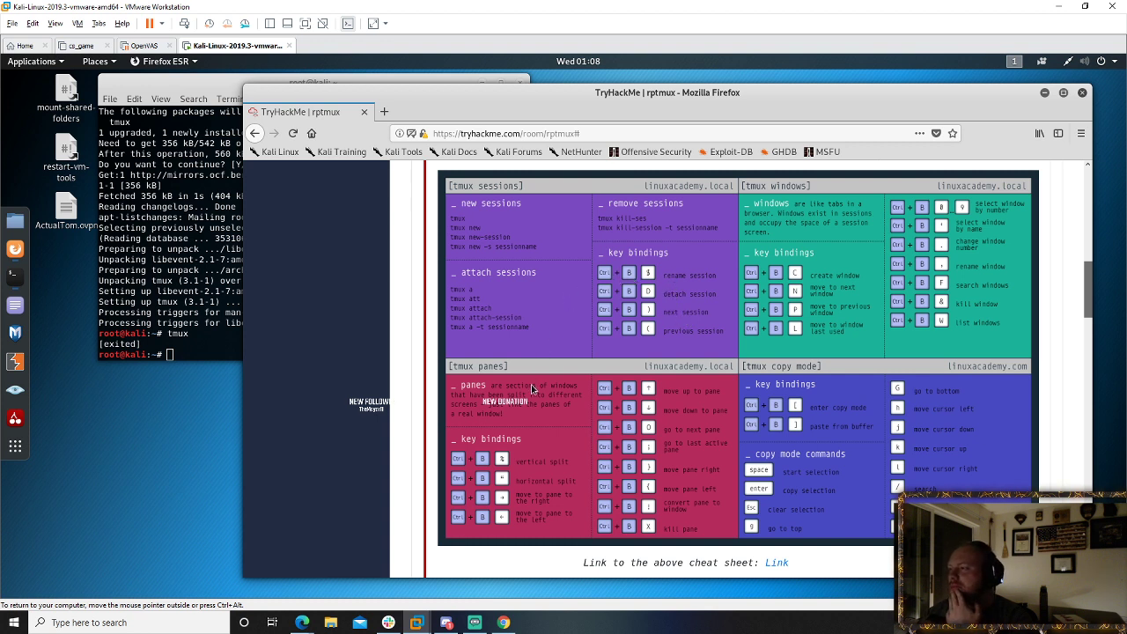
scroll(545, 408, down, 10)
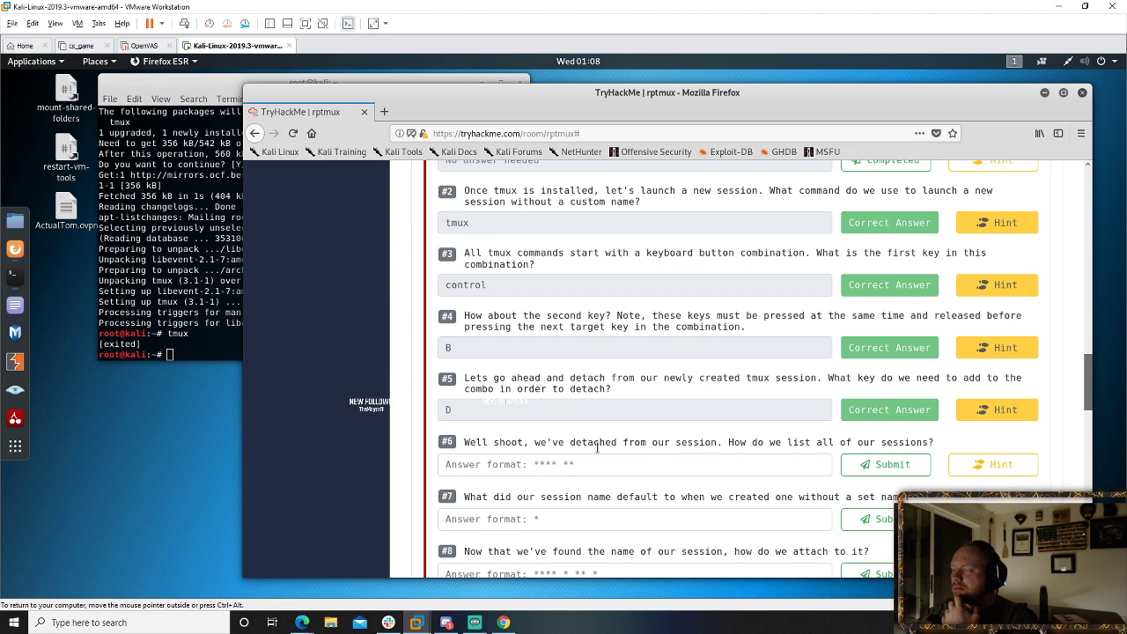
scroll(555, 423, up, 8)
scroll(543, 361, up, 2)
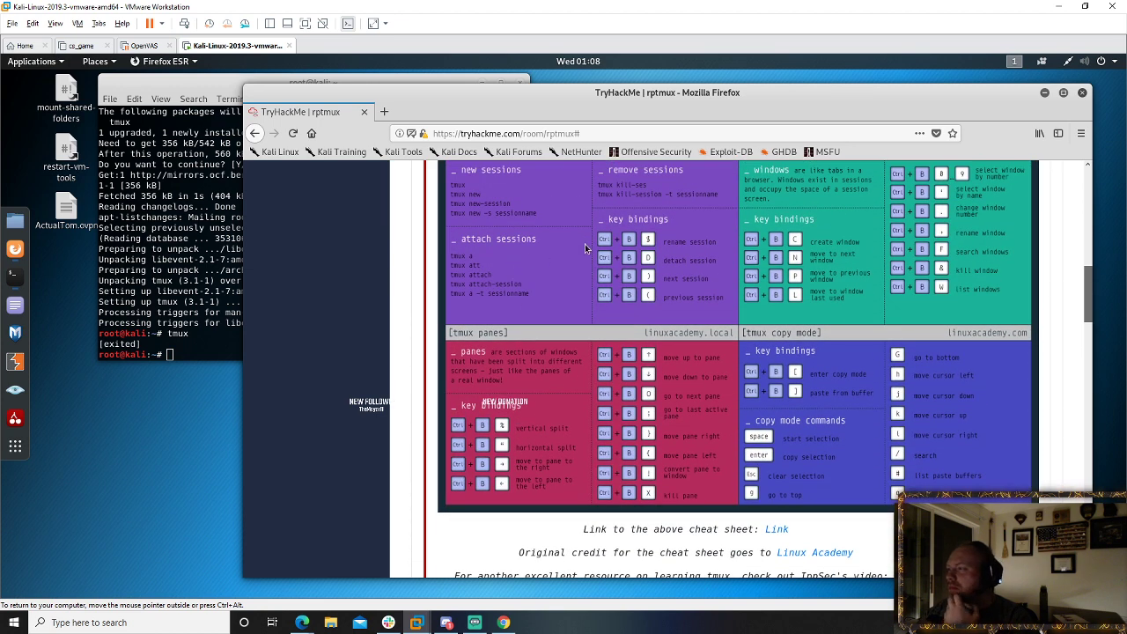
scroll(586, 250, up, 2)
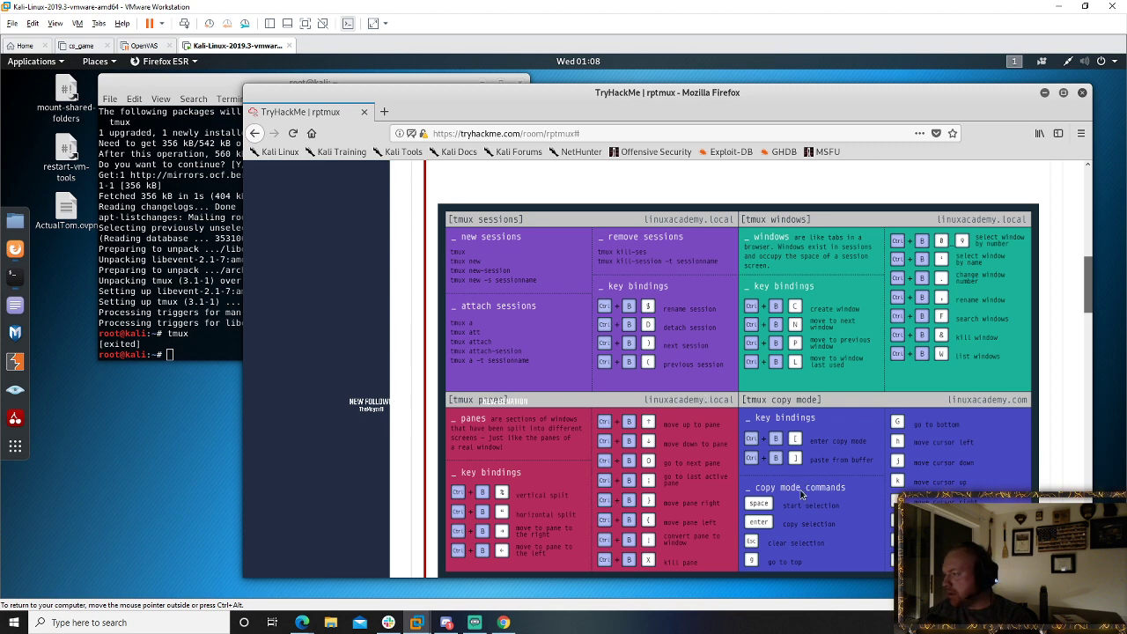
scroll(800, 493, down, 1)
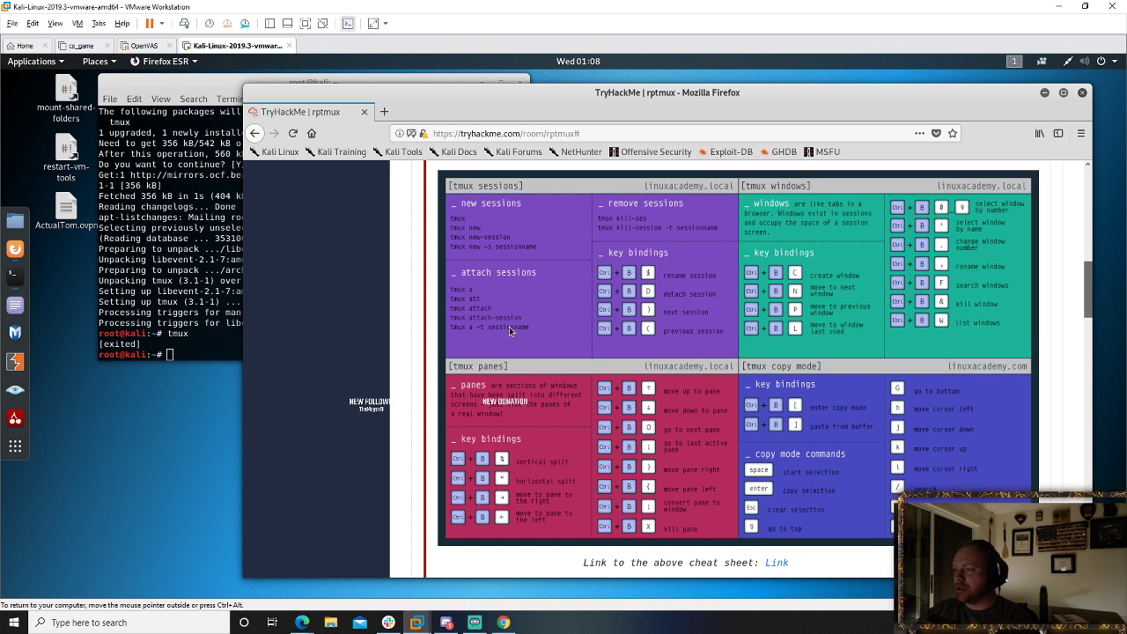
- Google 'HOW TO LIST ALL SESSIONS in tmux' in a new tab, then return to the TryHackMe room
key(ctrl+t)
text(HOW TO LI)
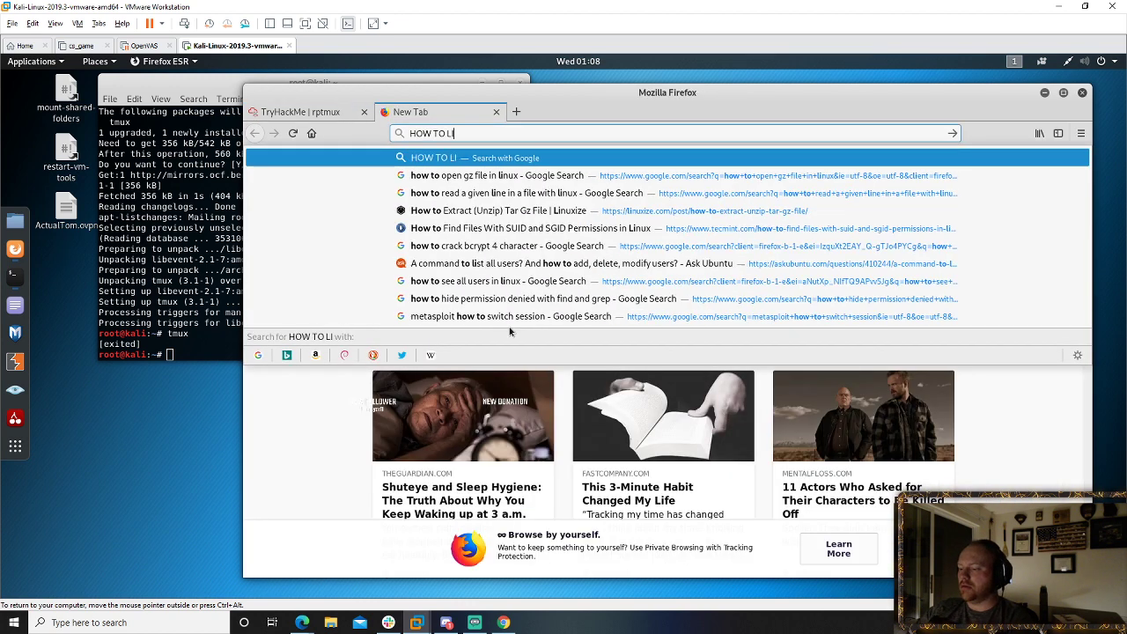
text(ST ALL SESSIONS)
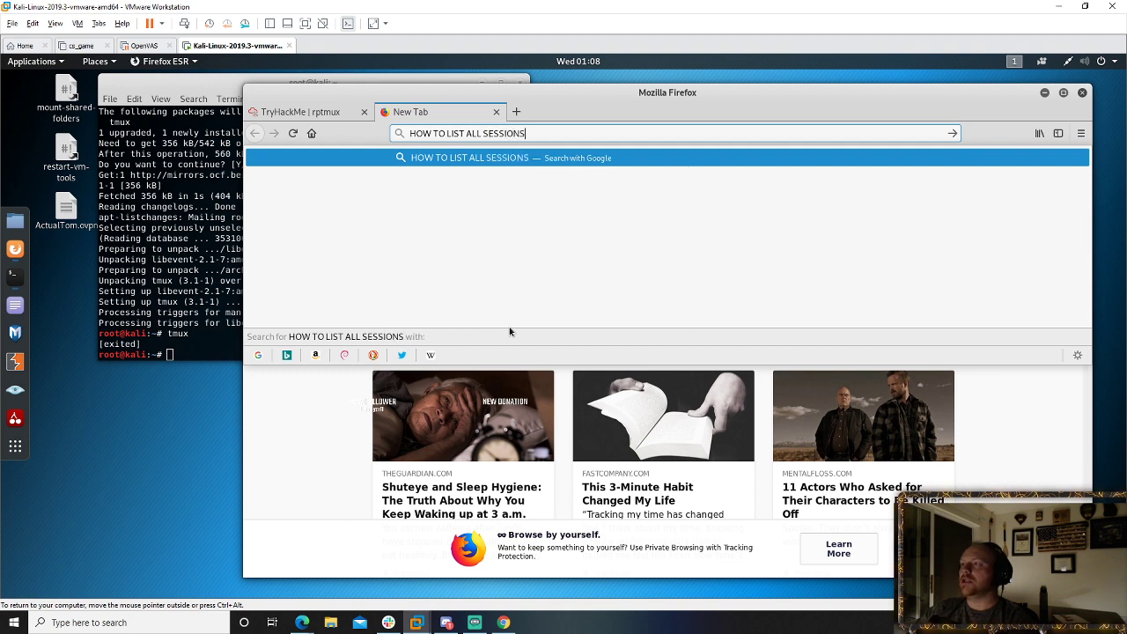
text( in tmux)
key(Return)
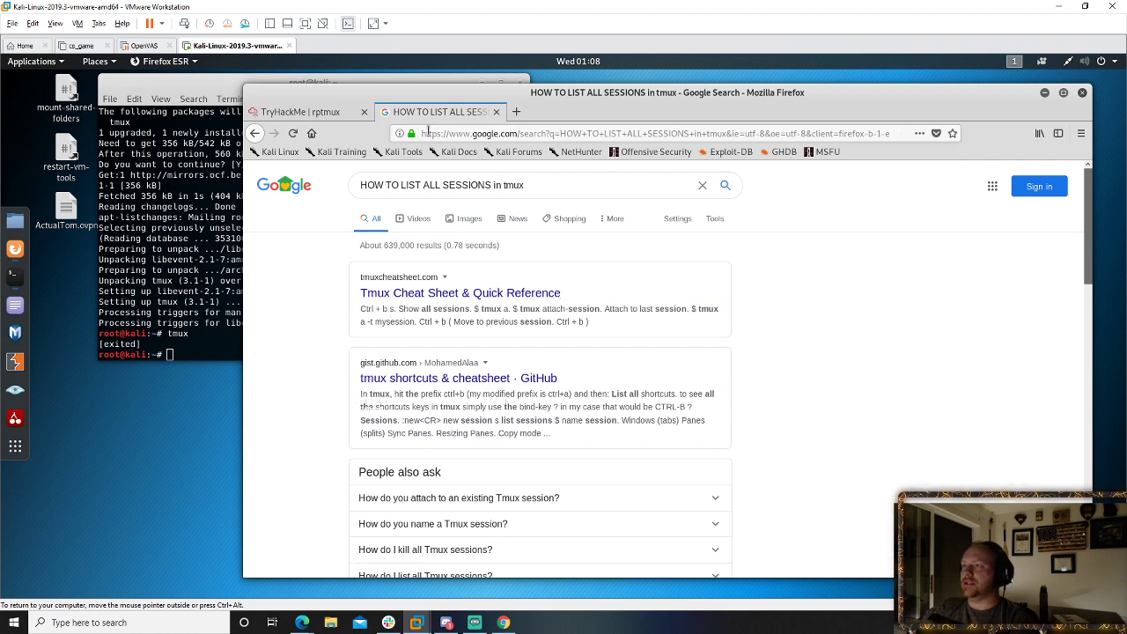
click(338, 112)
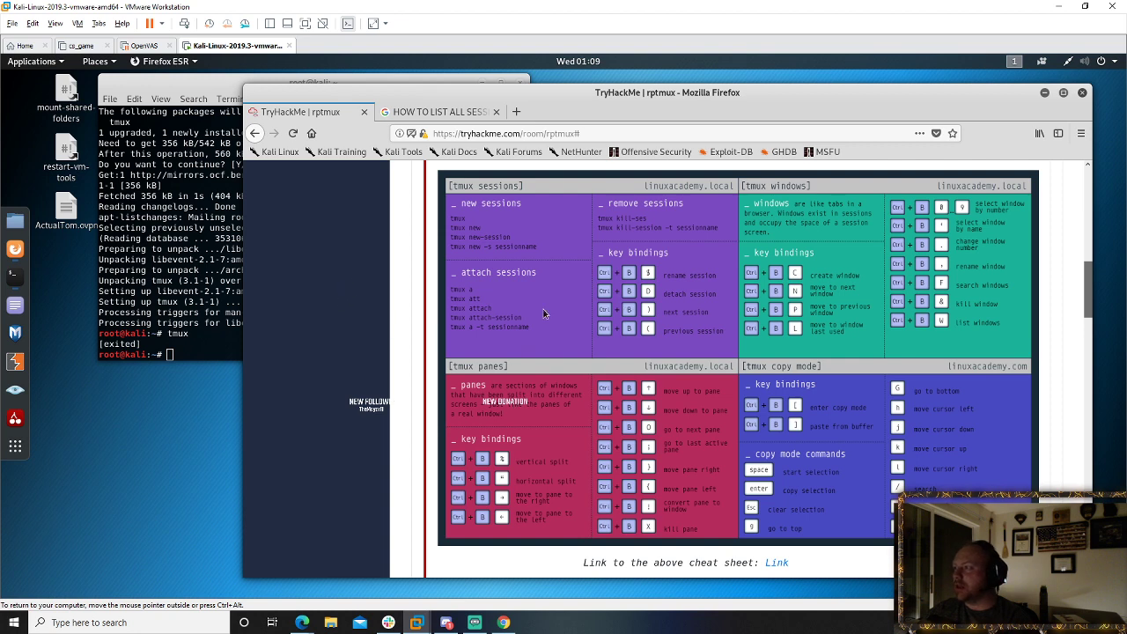
- Submit 'ctrl bs' as the answer to question #6
click(213, 310)
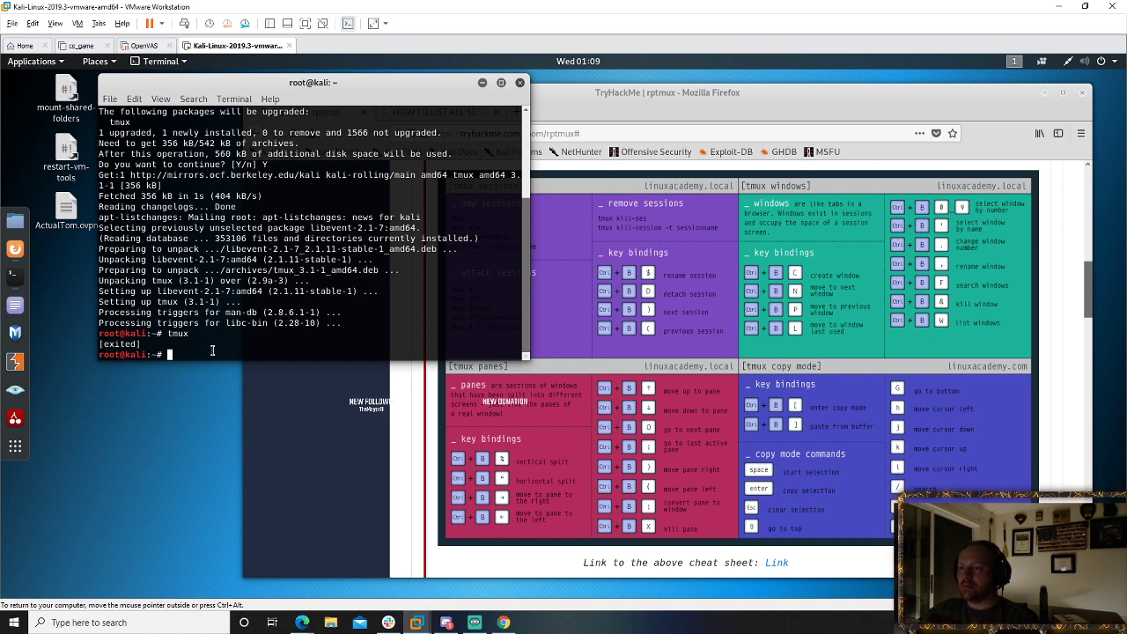
click(706, 484)
scroll(616, 458, down, 10)
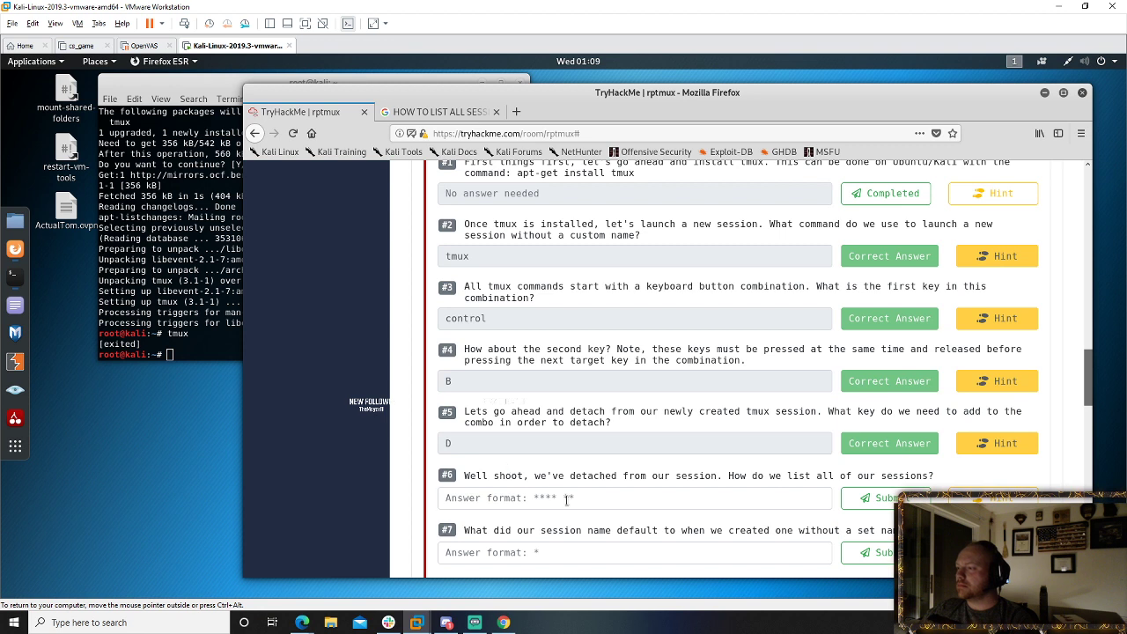
click(567, 498)
text(ctrl )
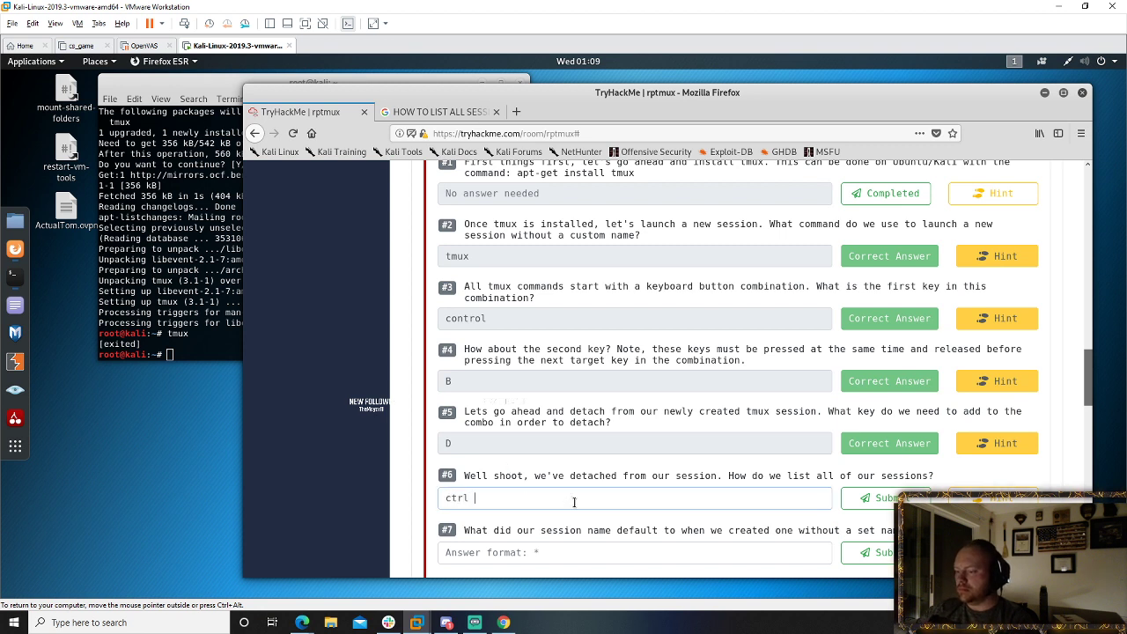
text(bs)
click(867, 500)
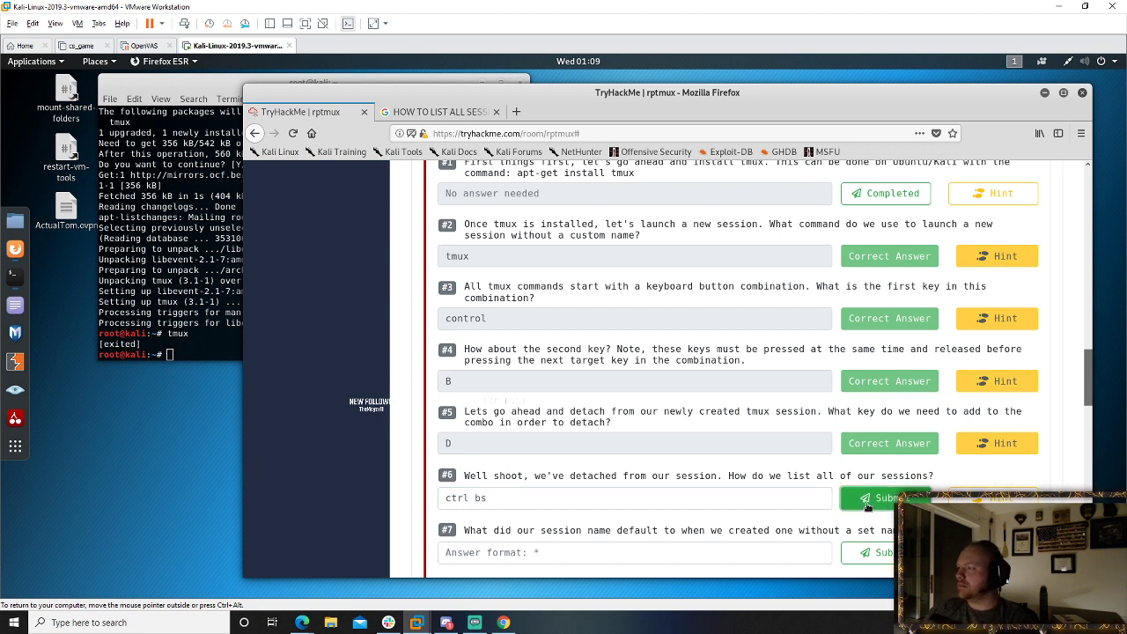
- Erase the rejected #6 answer and go back to the Google tmux results
click(525, 502)
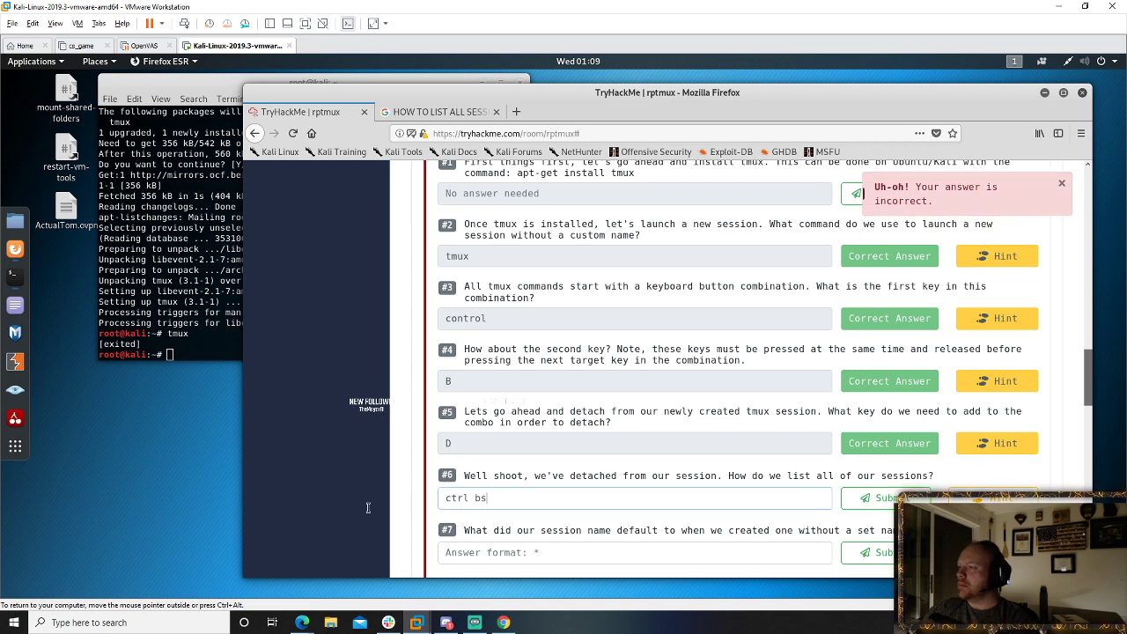
key(BackSpace)
key(BackSpace)
key(BackSpace)
key(BackSpace)
key(BackSpace)
key(BackSpace)
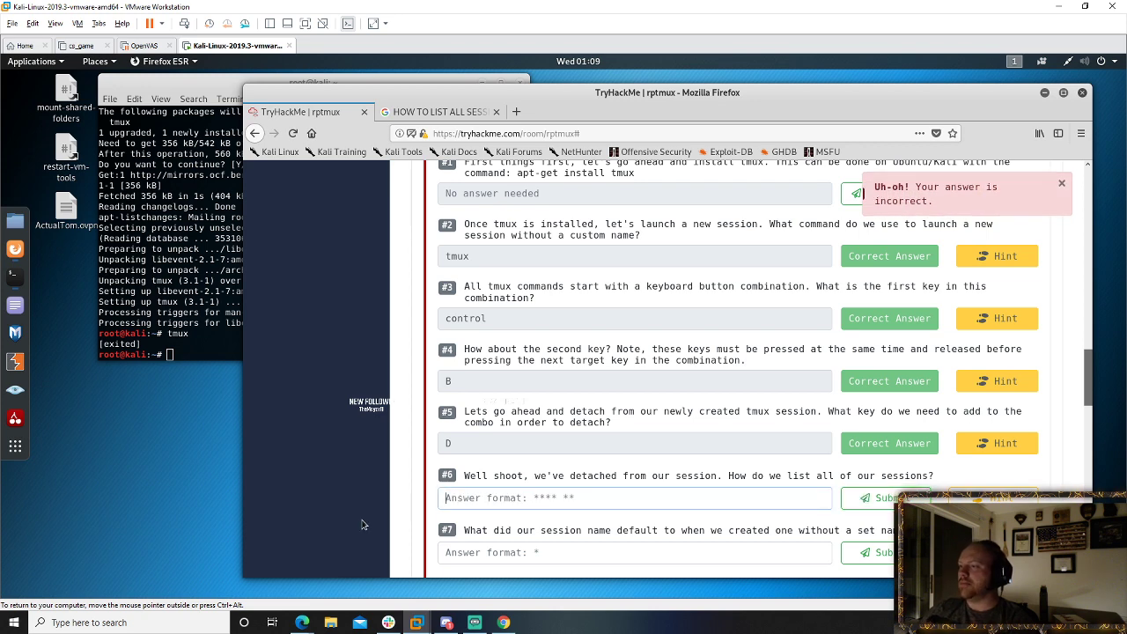
click(440, 114)
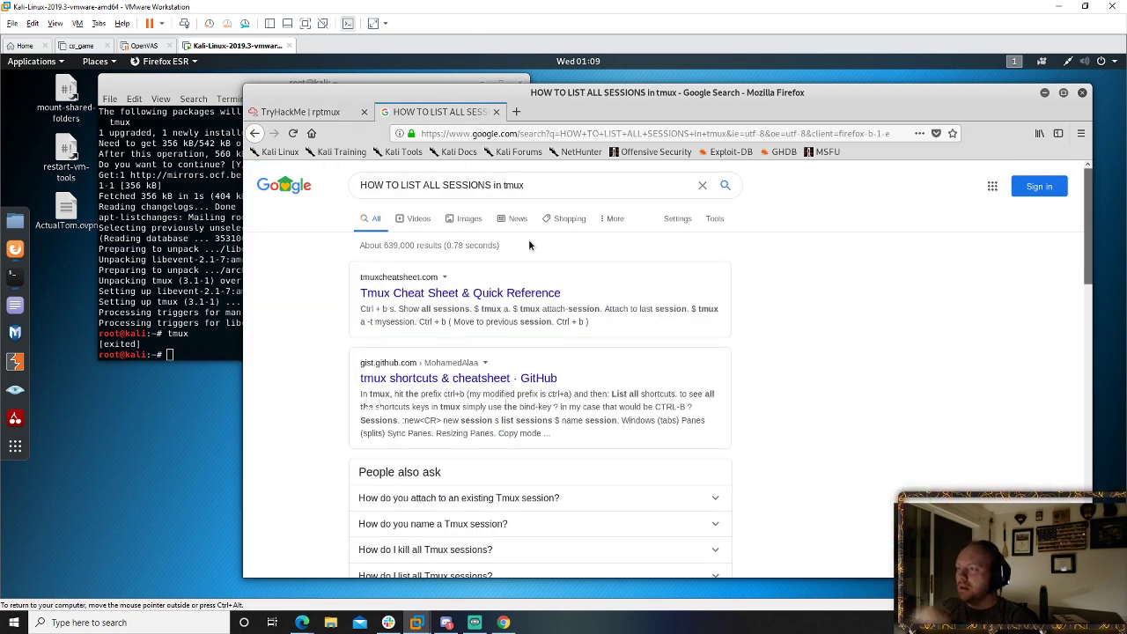
- Open the Tmux Cheat Sheet & Quick Reference result and read its session commands
click(513, 299)
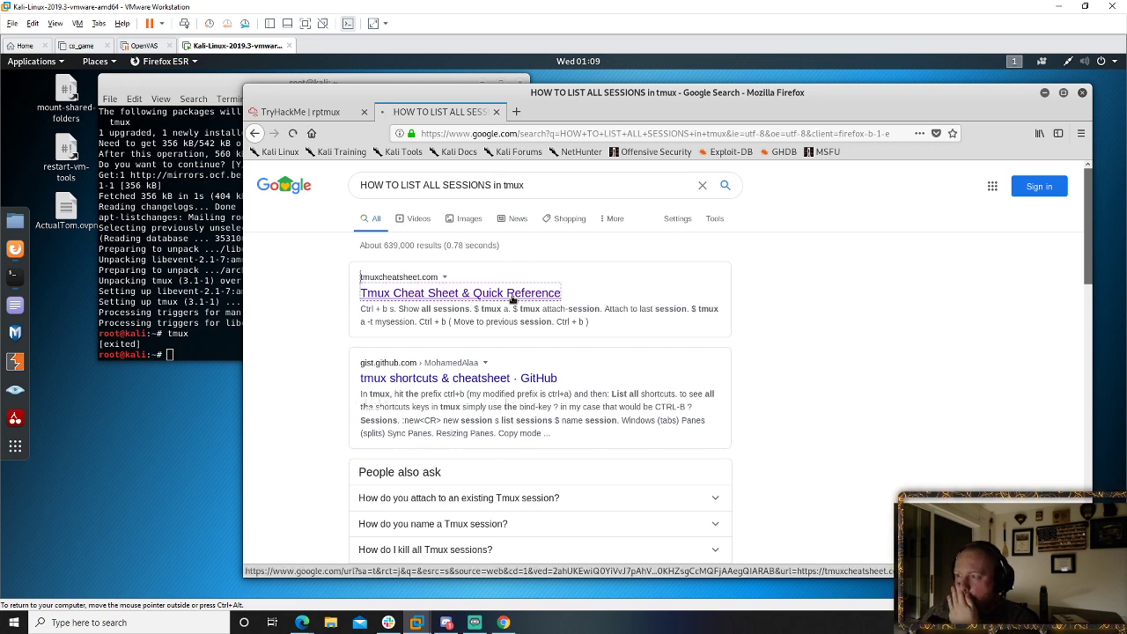
scroll(341, 456, down, 2)
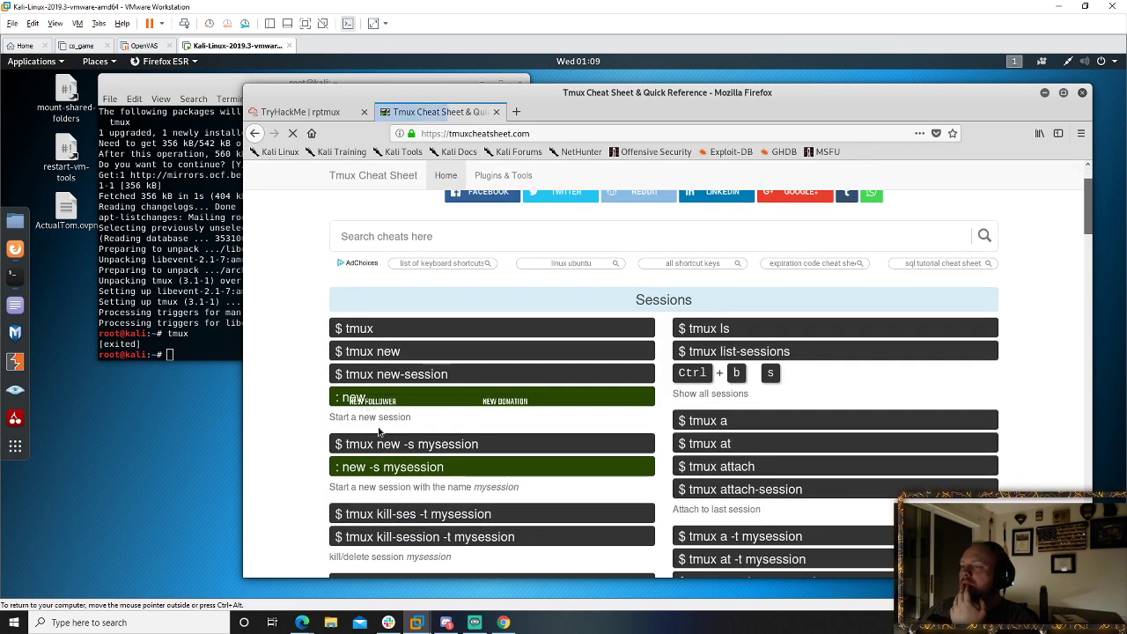
scroll(437, 440, down, 3)
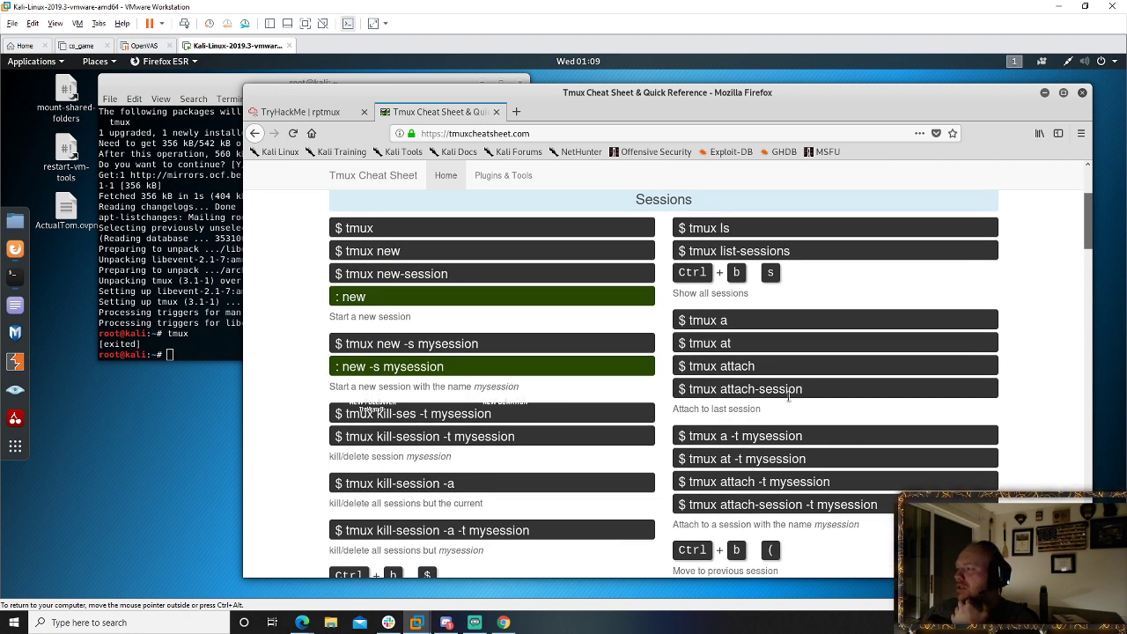
scroll(773, 412, down, 2)
scroll(515, 431, down, 2)
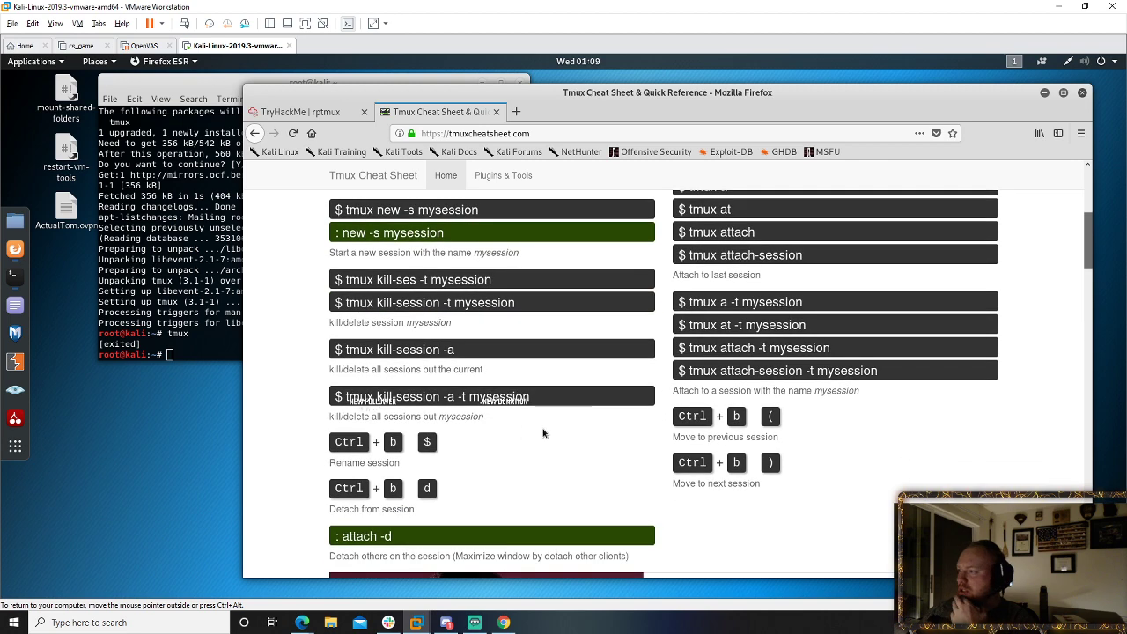
scroll(544, 432, down, 10)
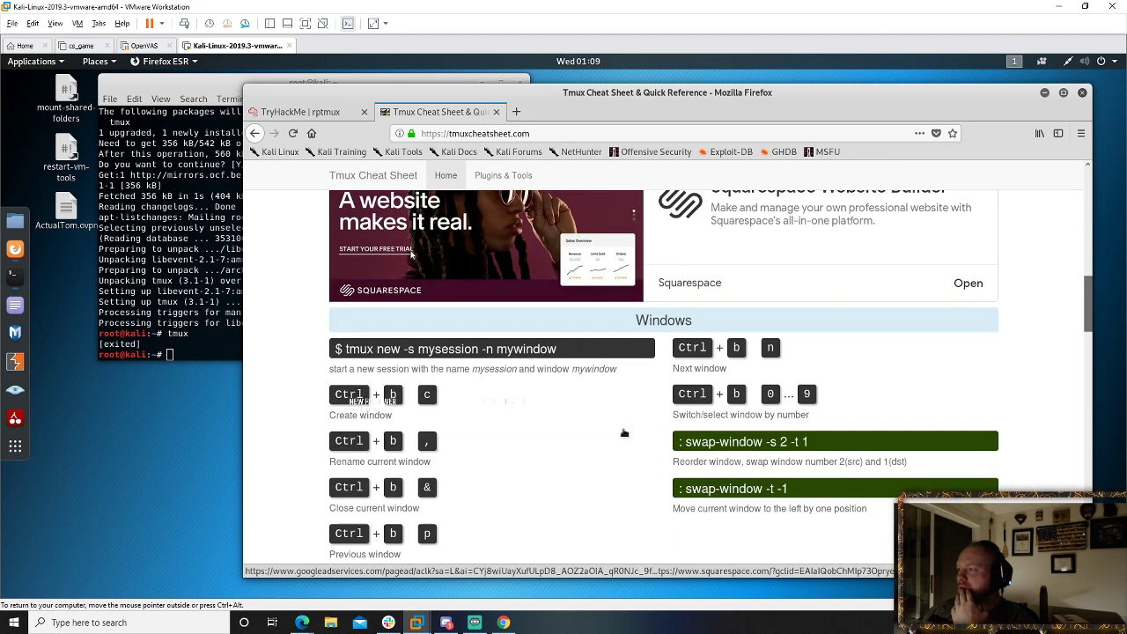
scroll(629, 432, up, 6)
- Try 'tmux at' as the answer to question #6, then return to the cheat sheet
click(221, 342)
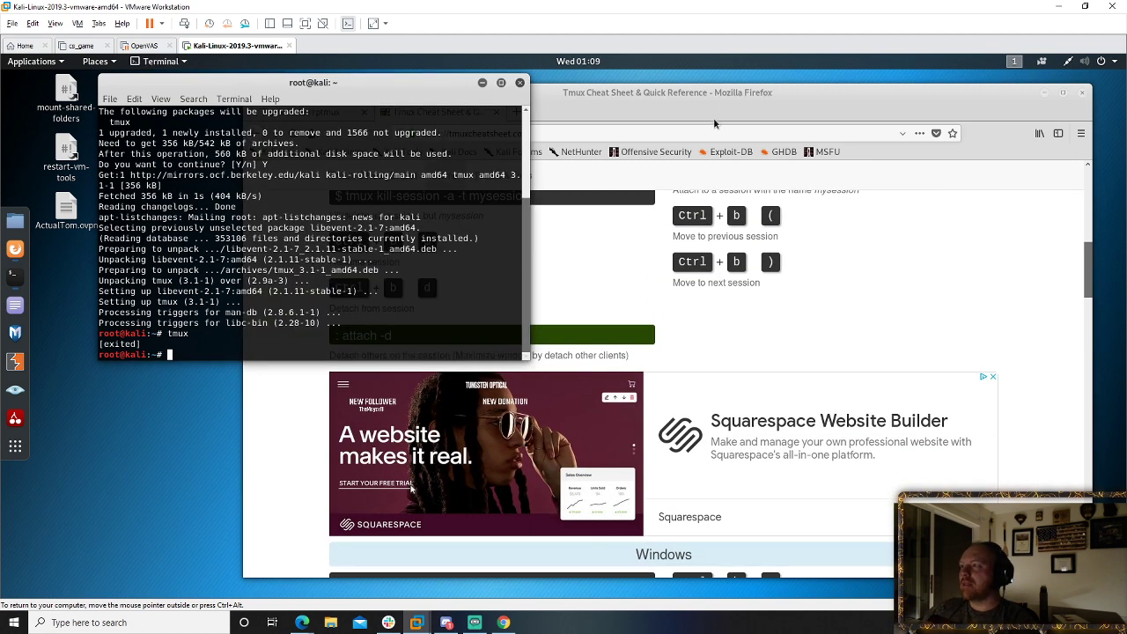
click(714, 123)
click(319, 116)
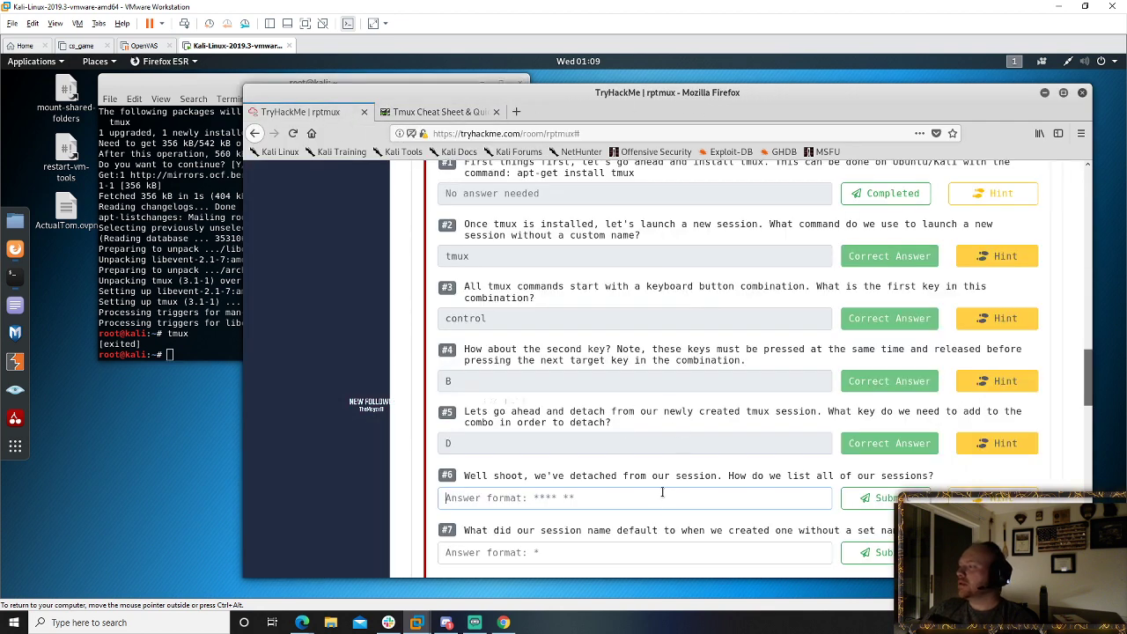
text(tmux at)
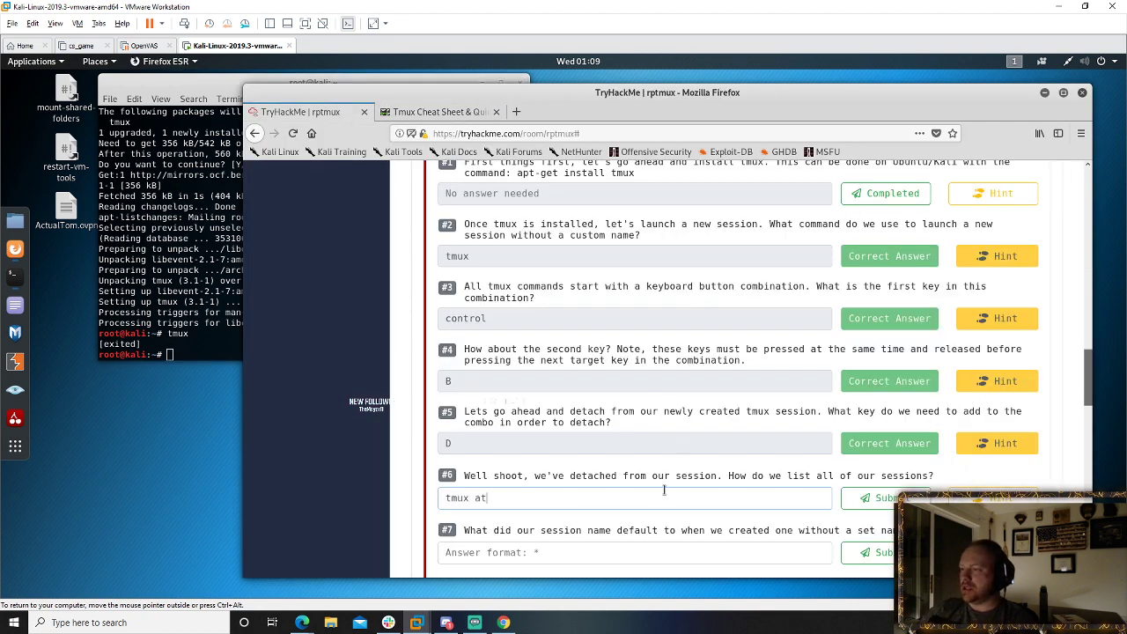
click(867, 500)
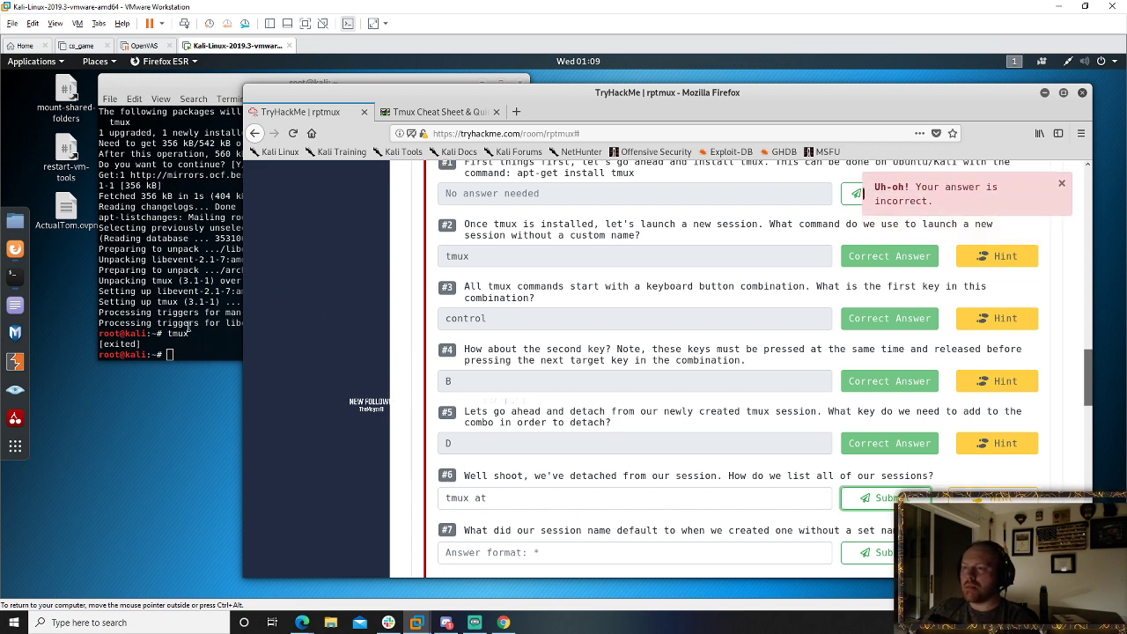
click(188, 328)
click(437, 112)
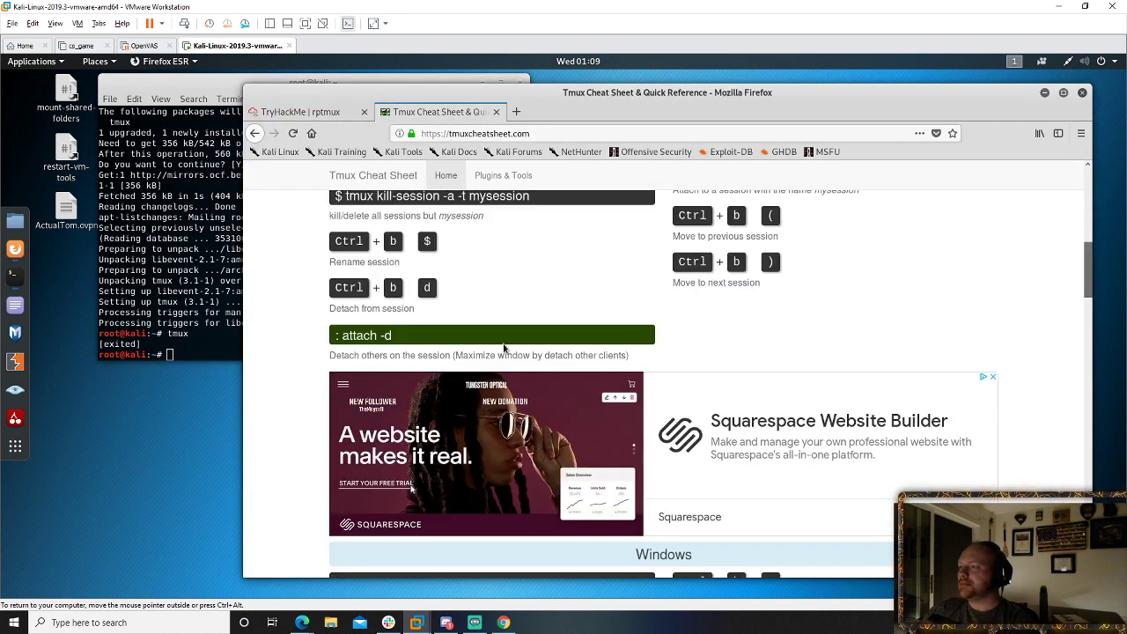
- Scroll the tmux cheat sheet down to its Help section
scroll(503, 348, down, 5)
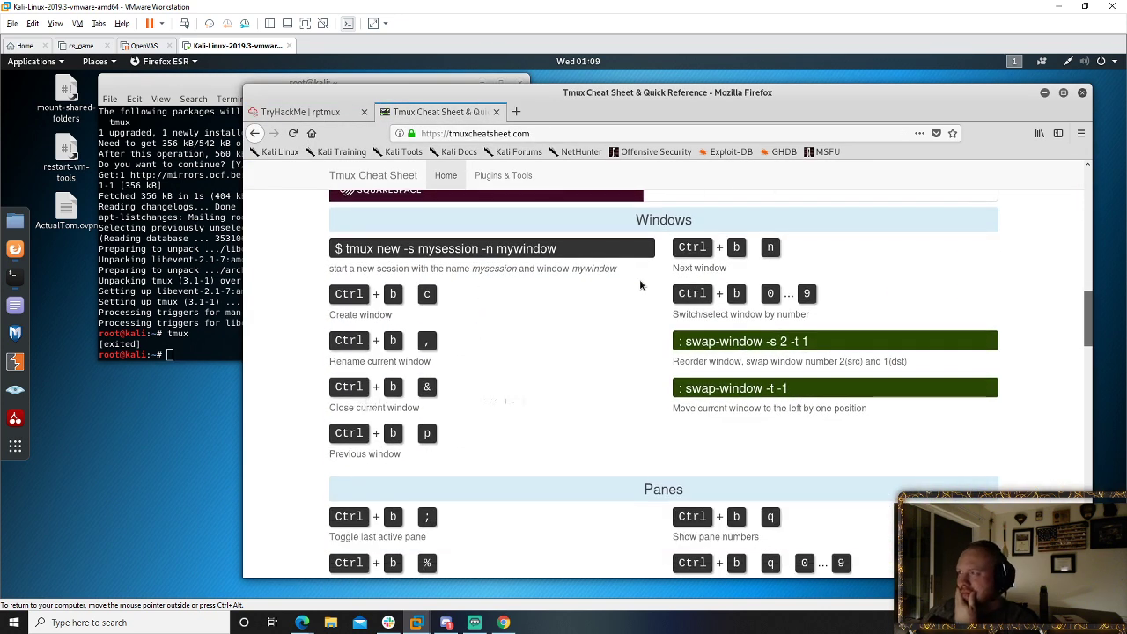
scroll(469, 417, down, 10)
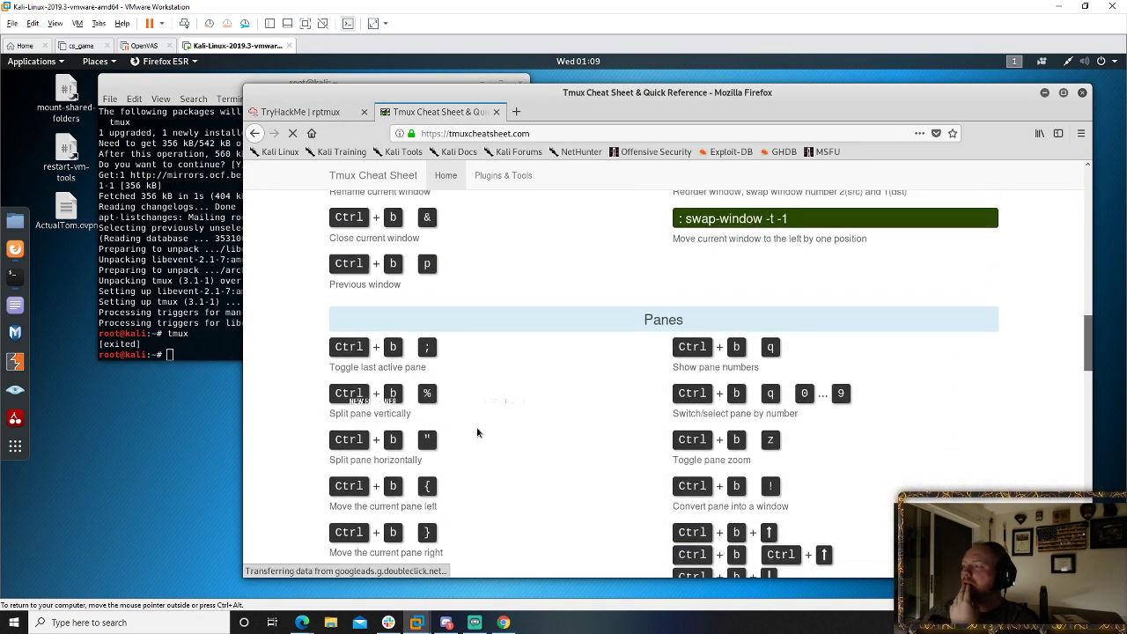
scroll(465, 419, down, 6)
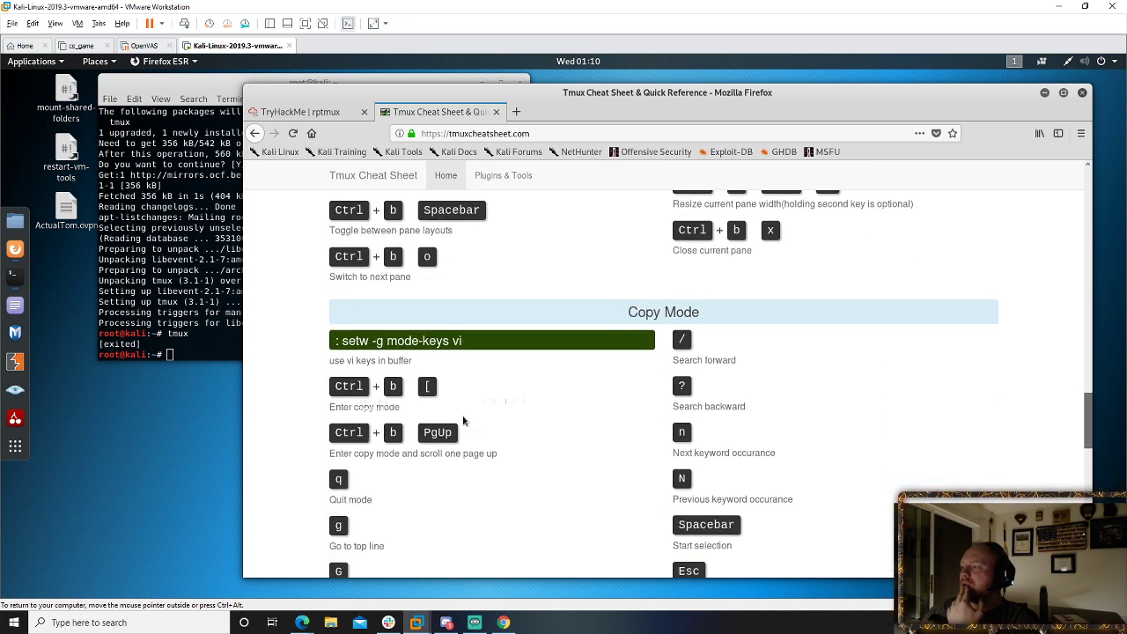
scroll(449, 415, down, 6)
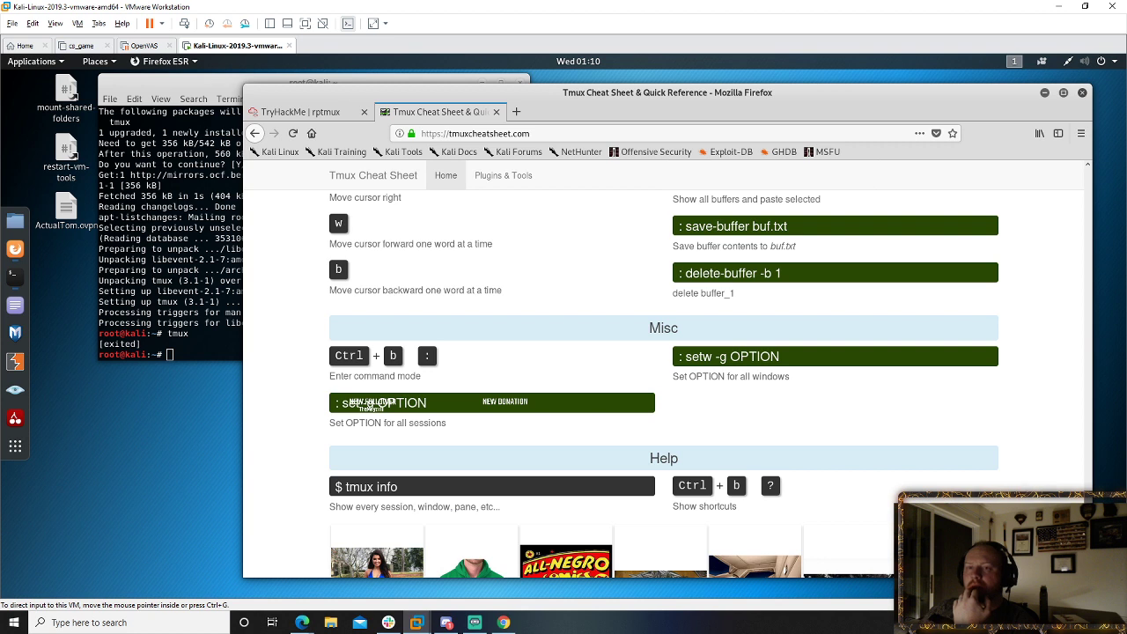
click(475, 622)
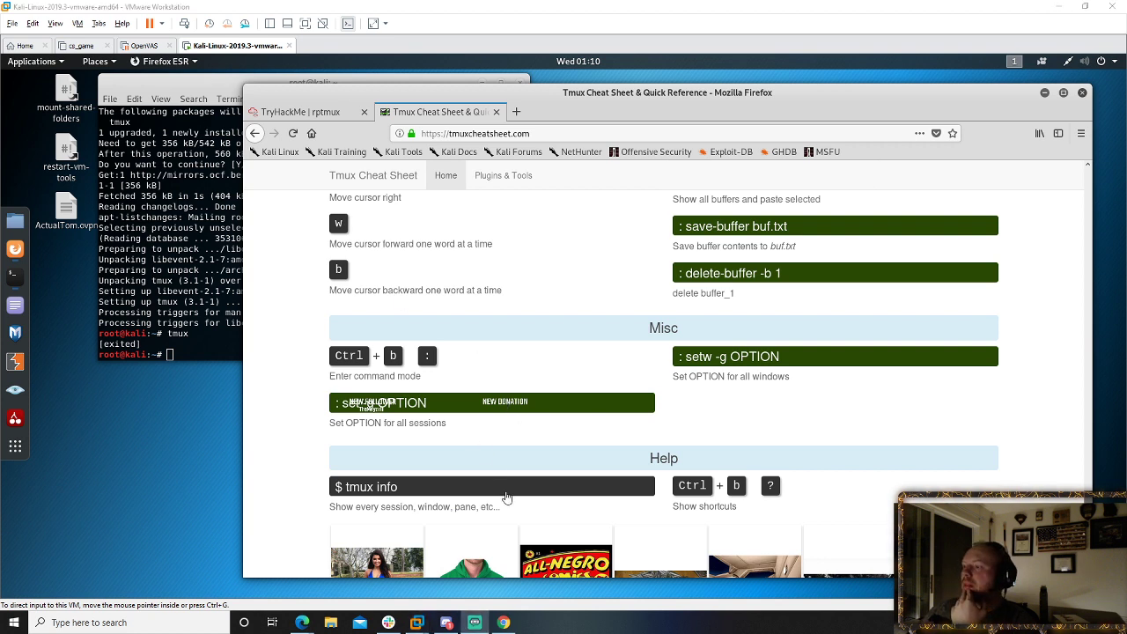
- Open the eBay semi-truck sheet set listing ($29.99) from the cheat sheet's ad in a new tab
click(89, 375)
scroll(504, 422, down, 3)
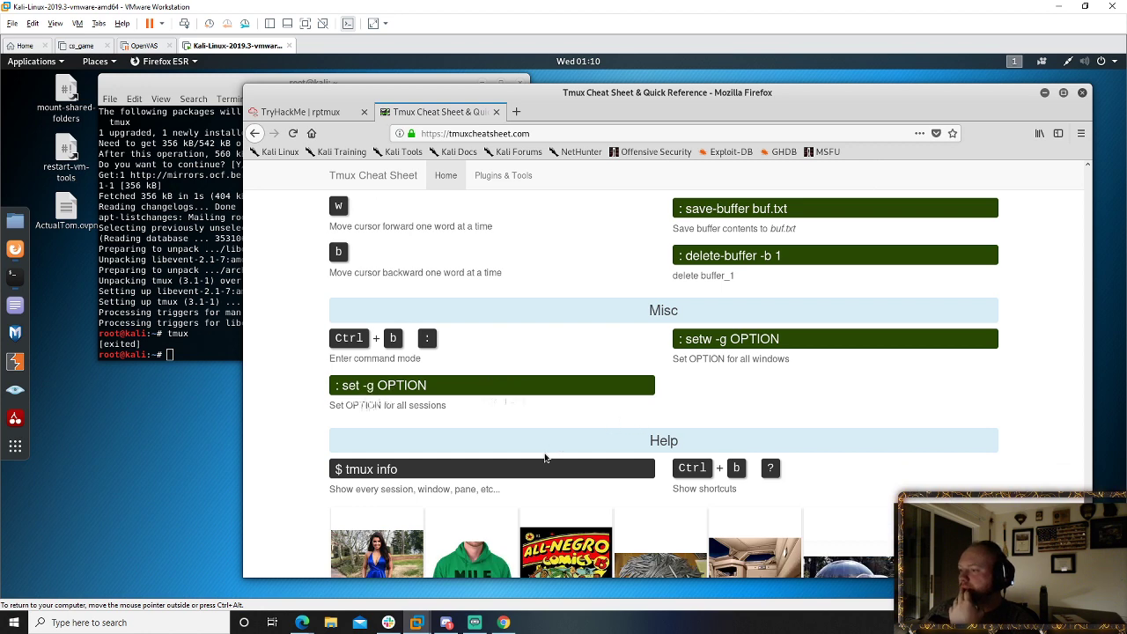
click(205, 322)
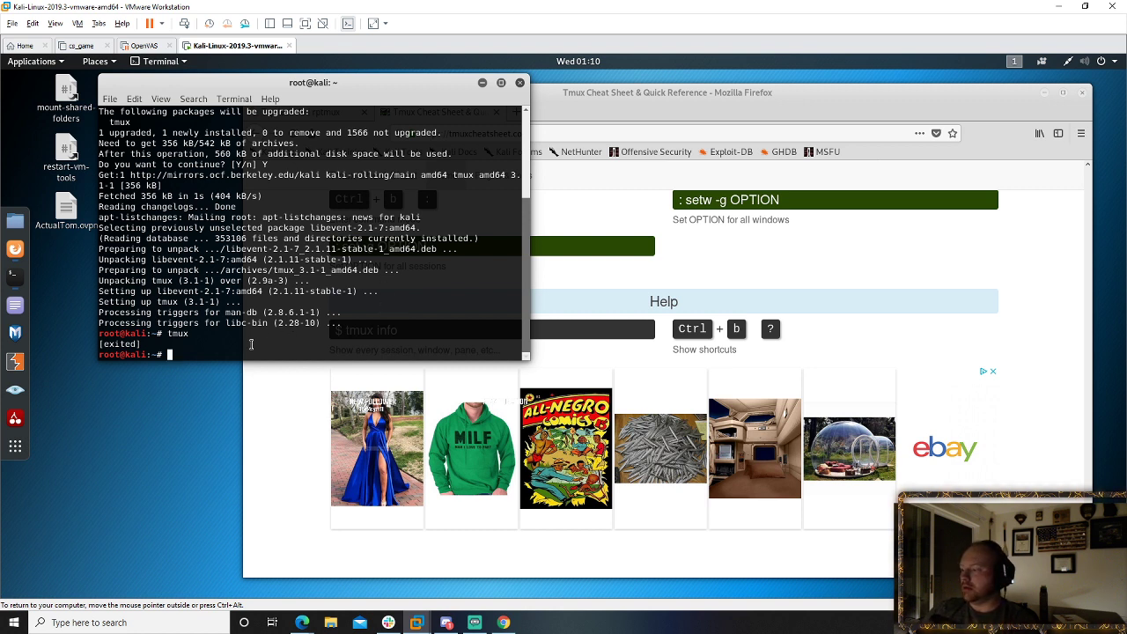
click(725, 384)
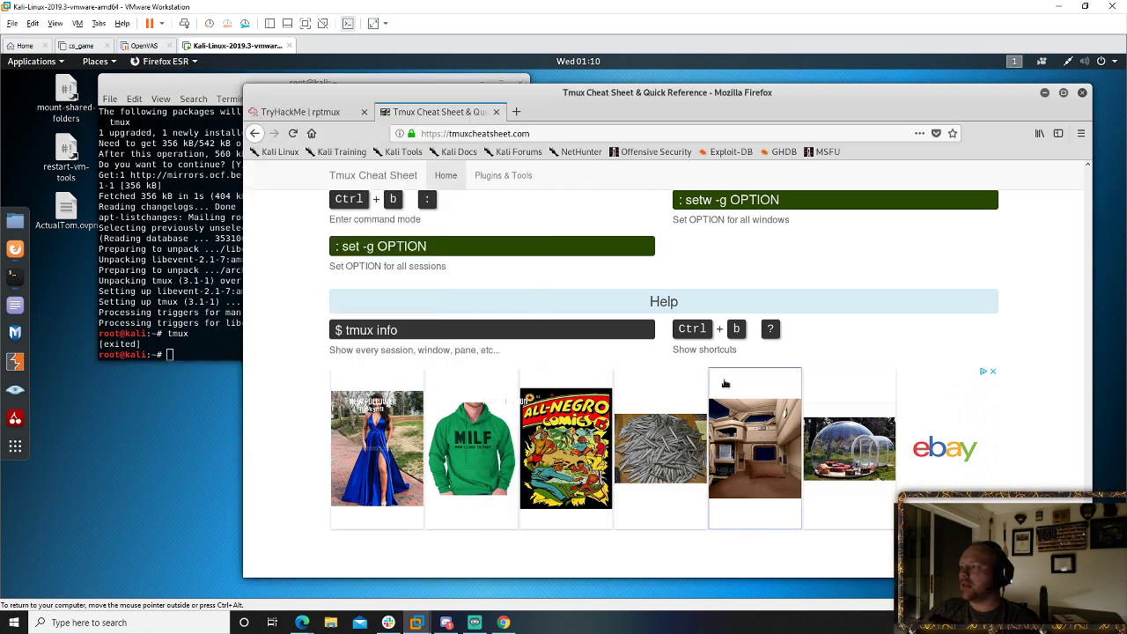
click(202, 353)
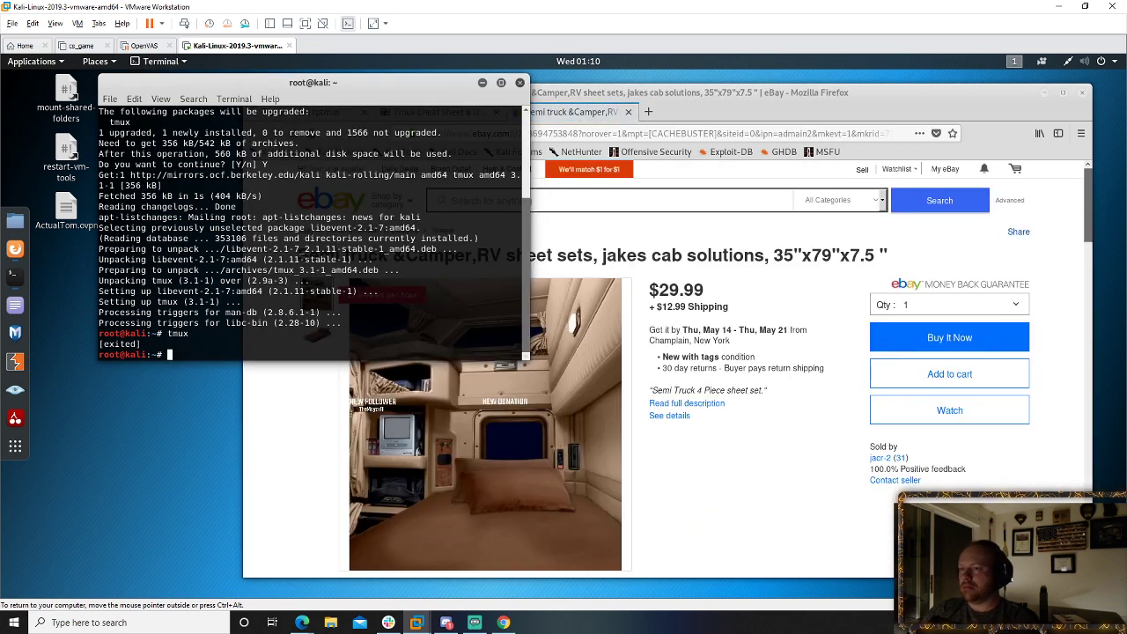
right_click(7, 278)
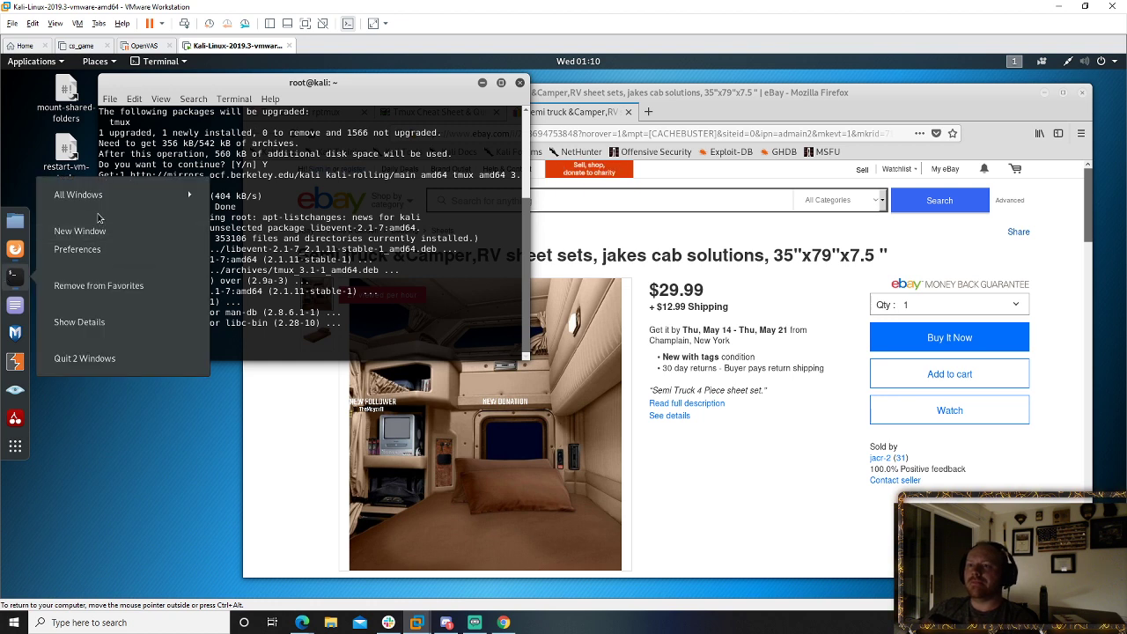
- Open a new terminal and run tmux info, which reports no server running
click(81, 231)
text(t)
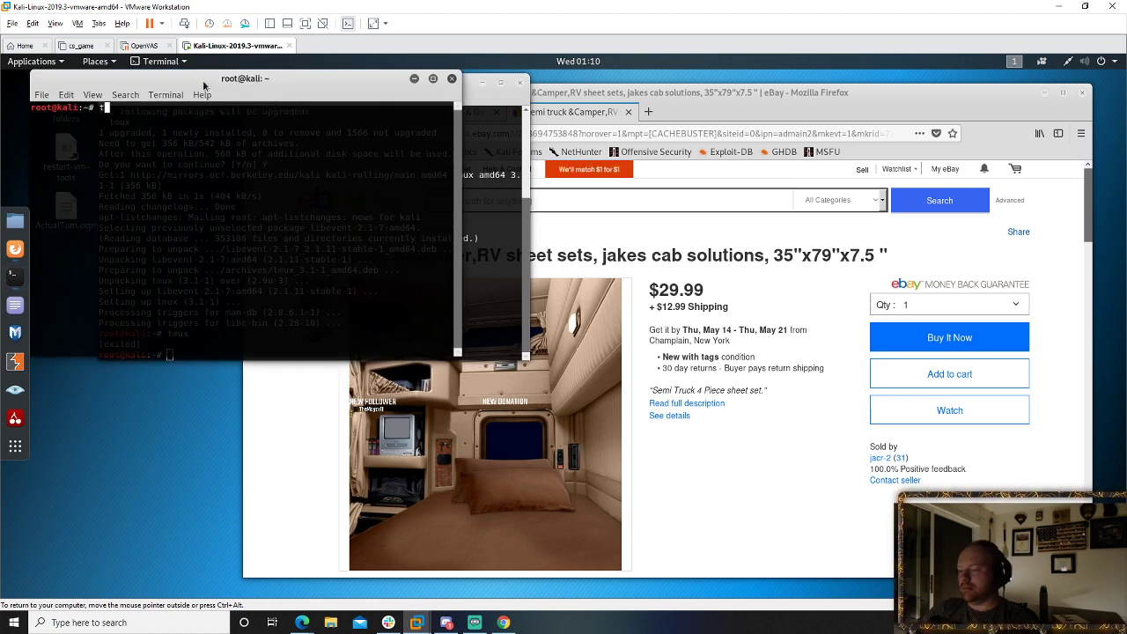
text(mux info)
key(Return)
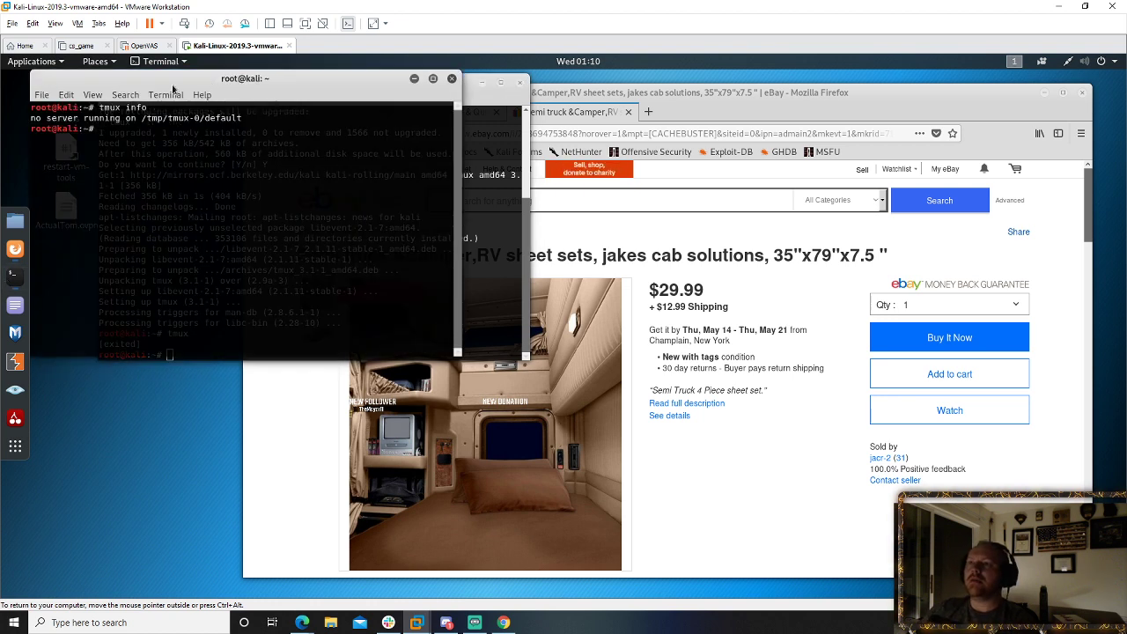
drag(169, 74, 288, 116)
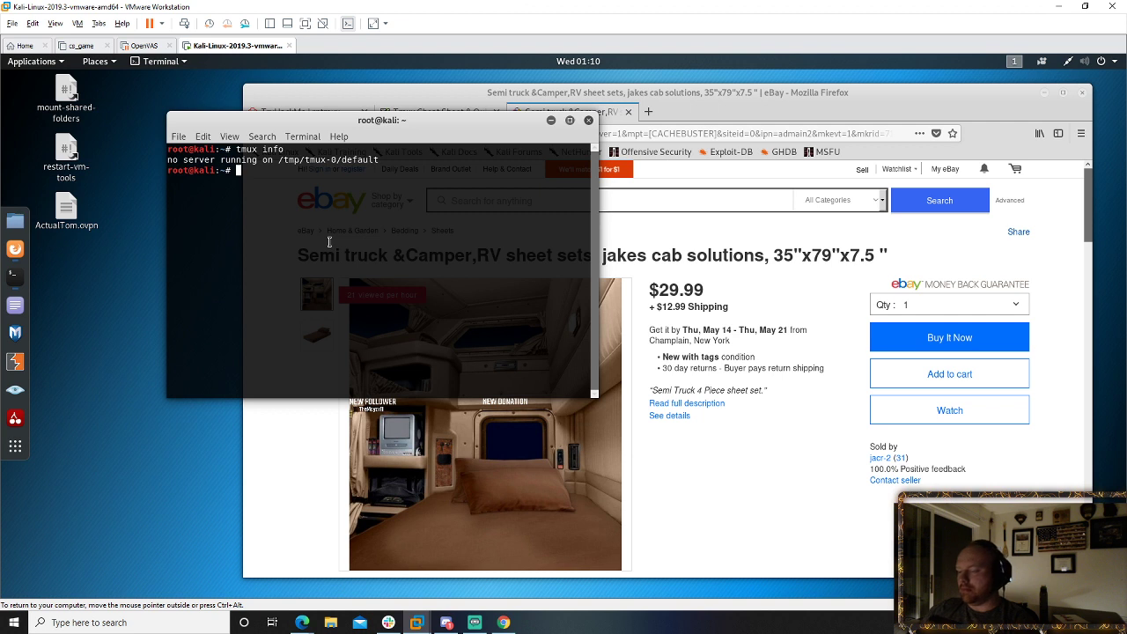
- Start a session with tmux new, exit it with Ctrl+D, and rerun tmux info
text(tmux new)
key(Return)
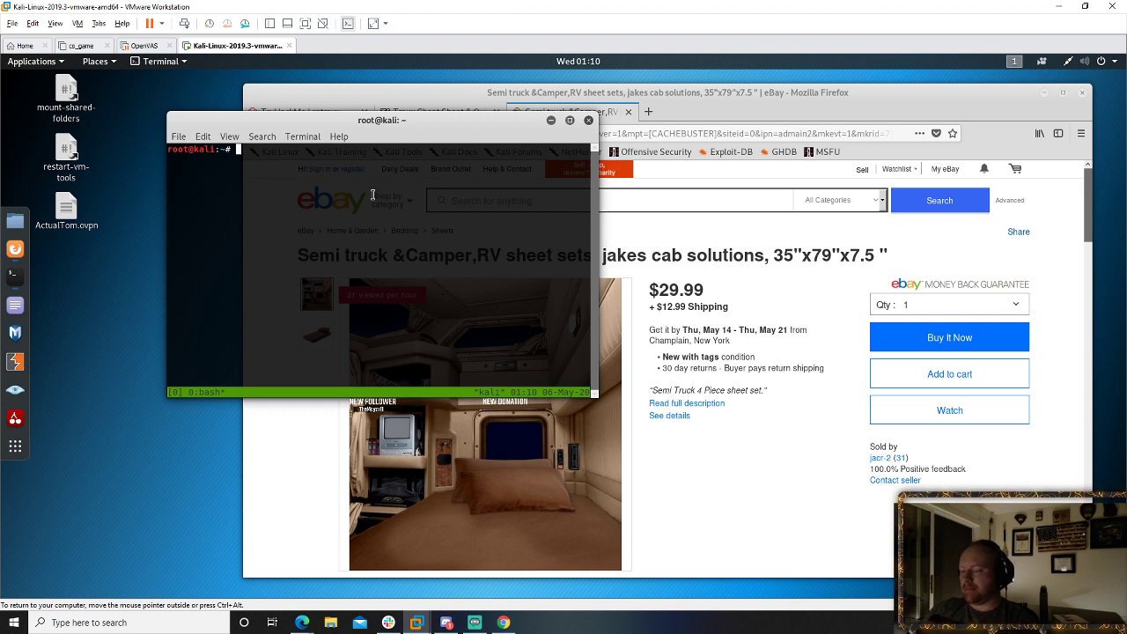
key(ctrl+d)
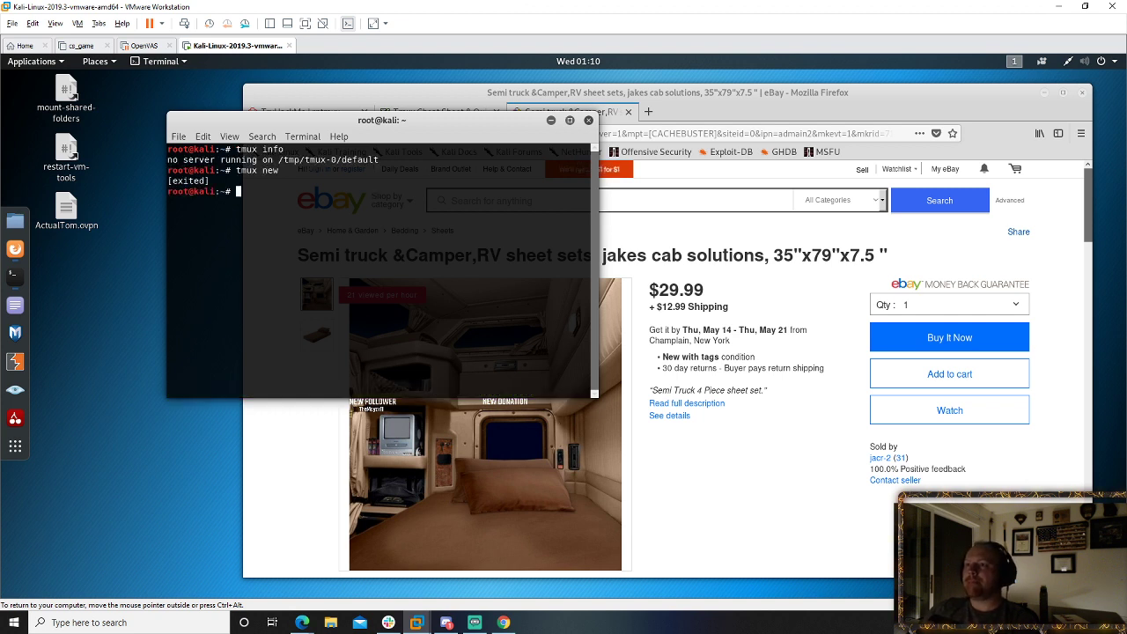
text(tmux info)
key(Return)
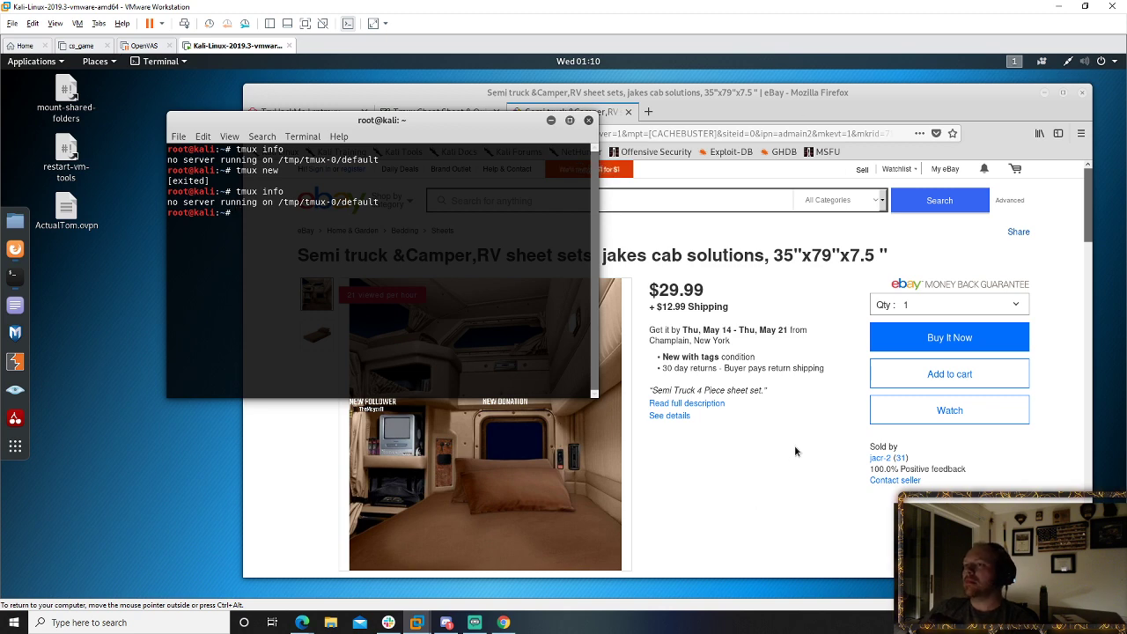
click(779, 484)
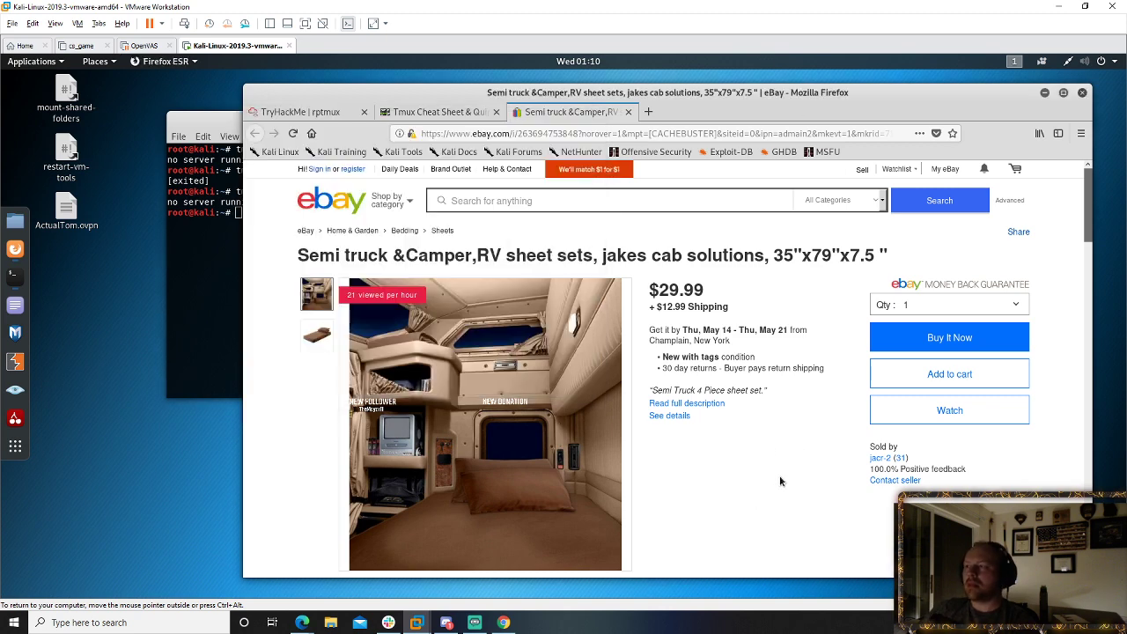
- Read and close the hint for TryHackMe question #6
click(446, 113)
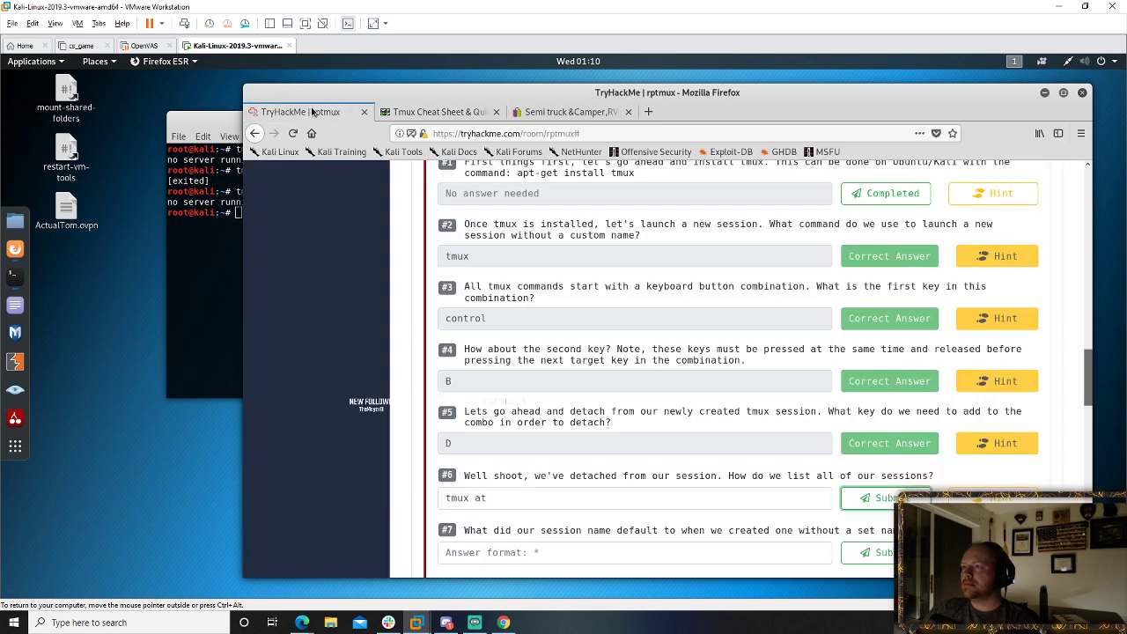
click(299, 112)
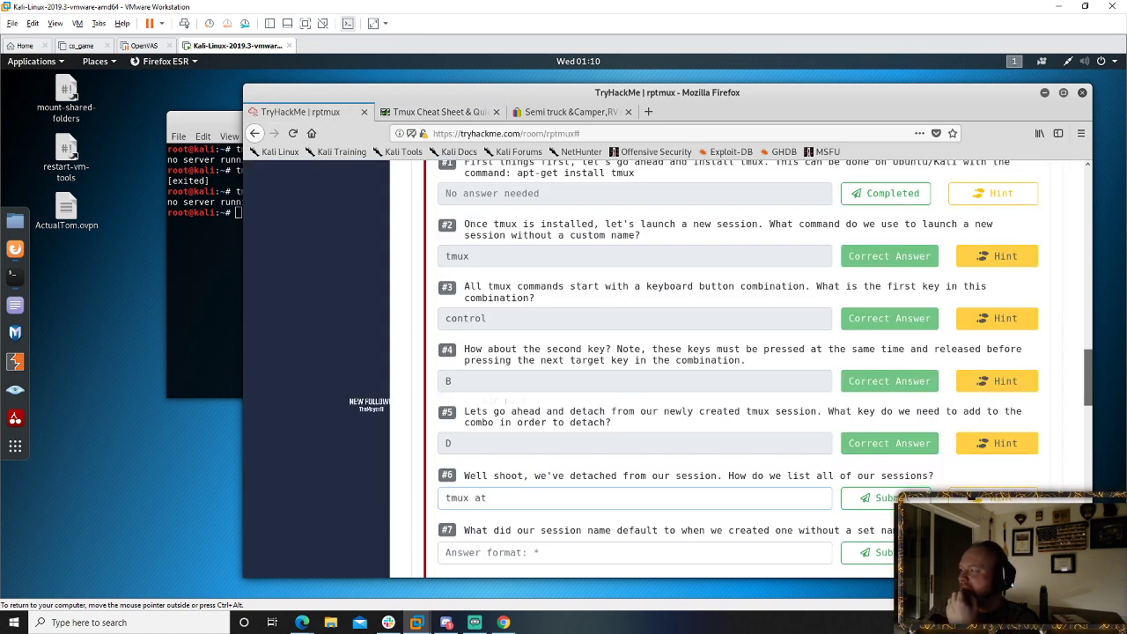
click(963, 499)
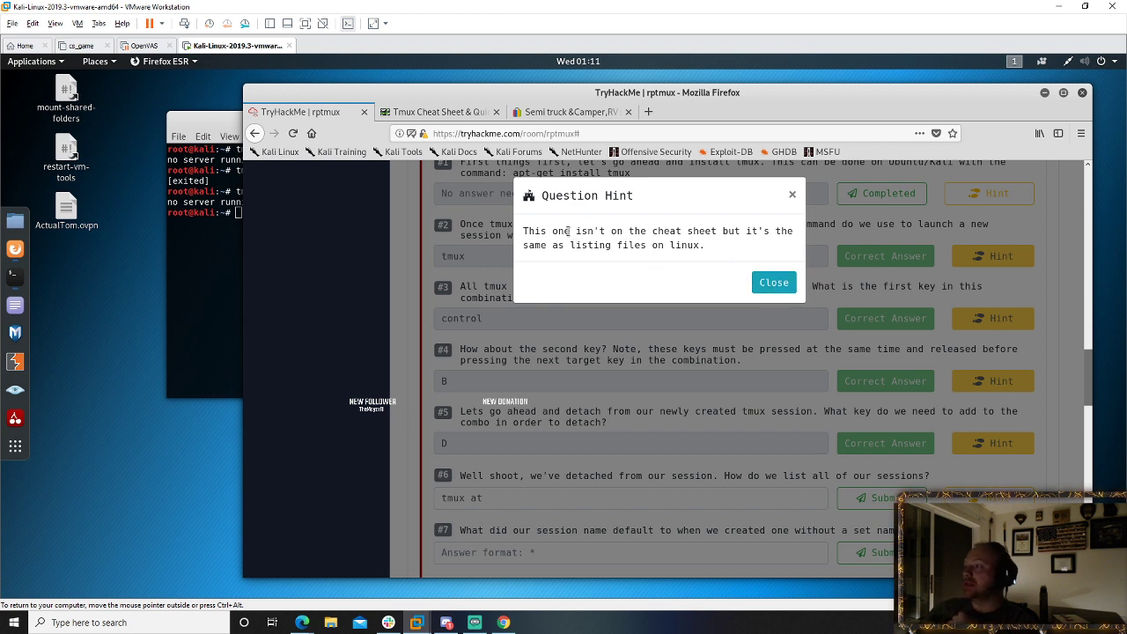
click(759, 280)
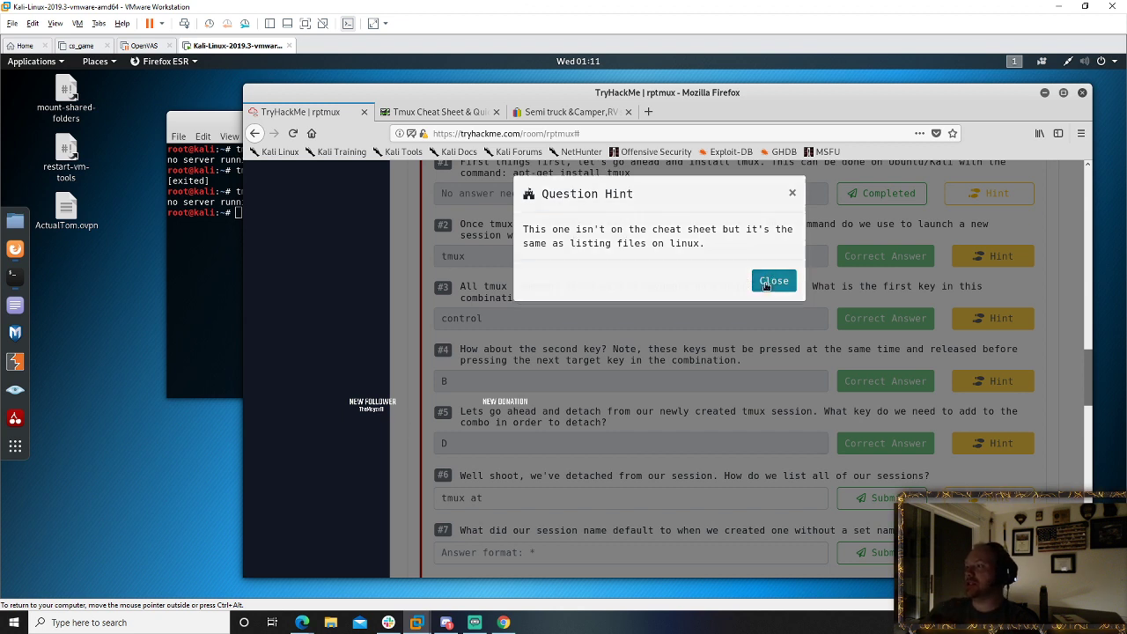
- Run tmux ls in the terminal and change the #6 answer to 'tmux ls'
click(198, 251)
text(tmux ls)
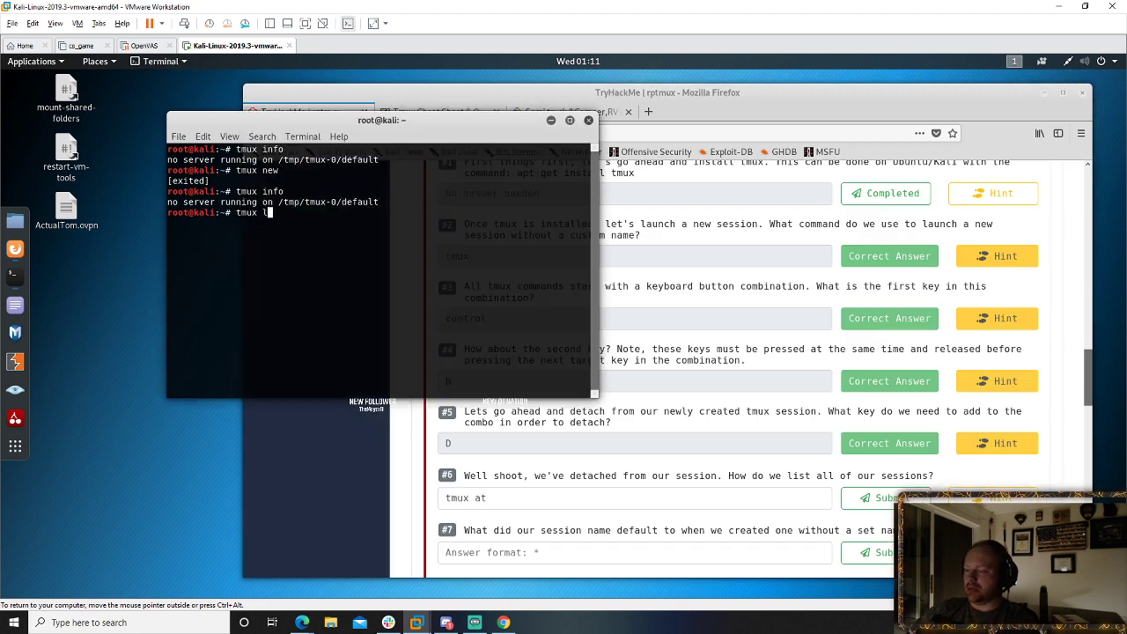
key(Return)
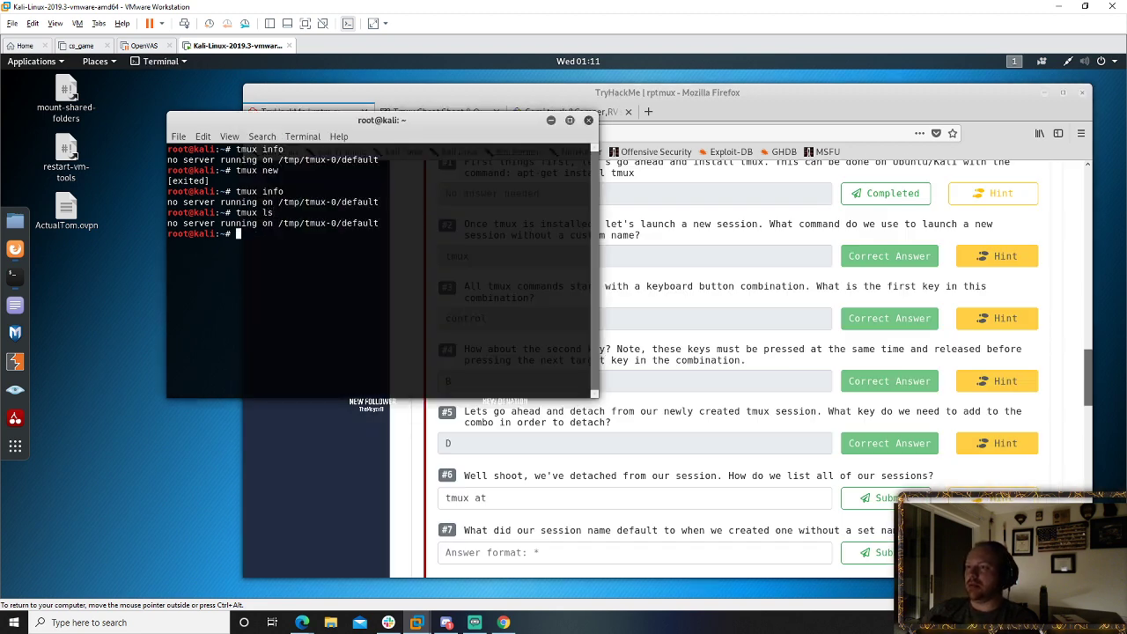
click(491, 506)
key(BackSpace)
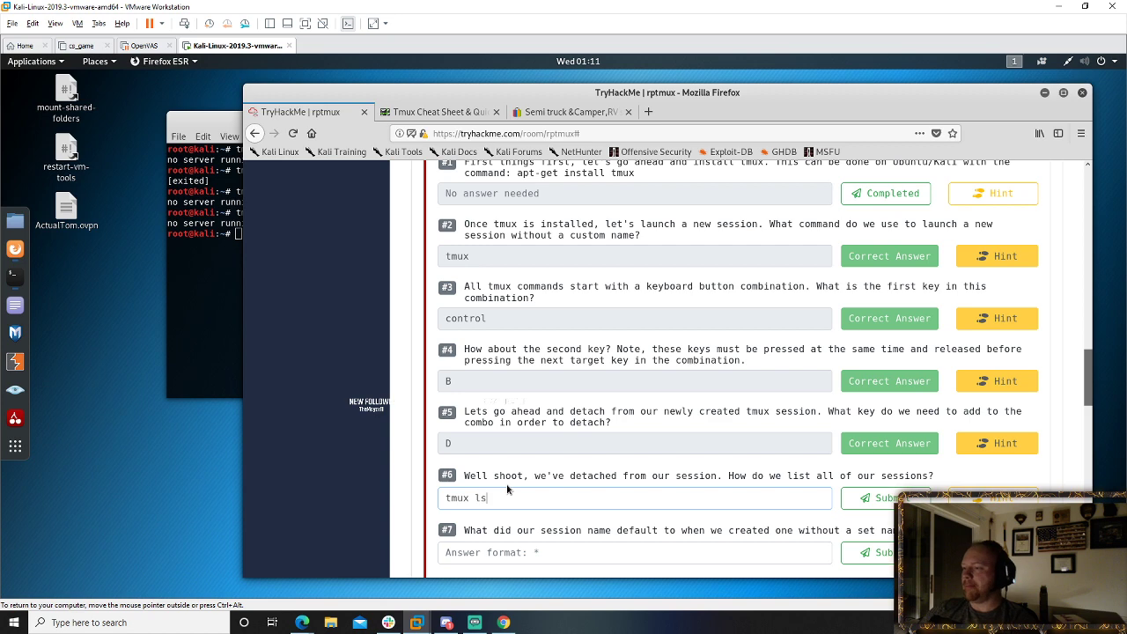
- Submit 'tmux ls' as the answer to question #6
click(911, 498)
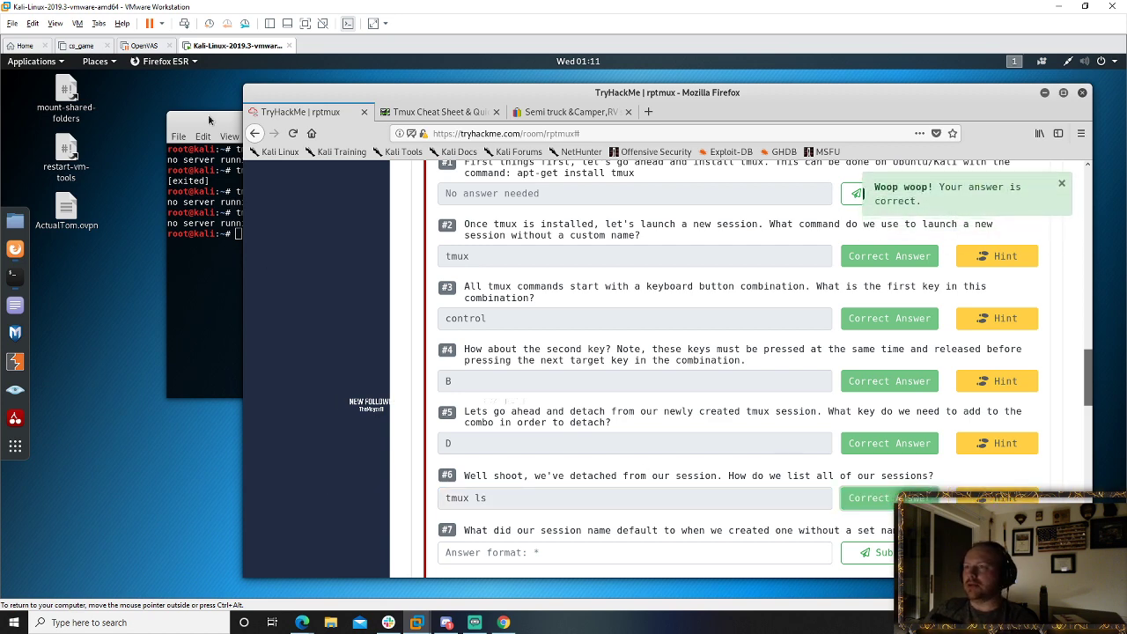
drag(212, 120, 140, 113)
click(659, 431)
scroll(659, 431, down, 2)
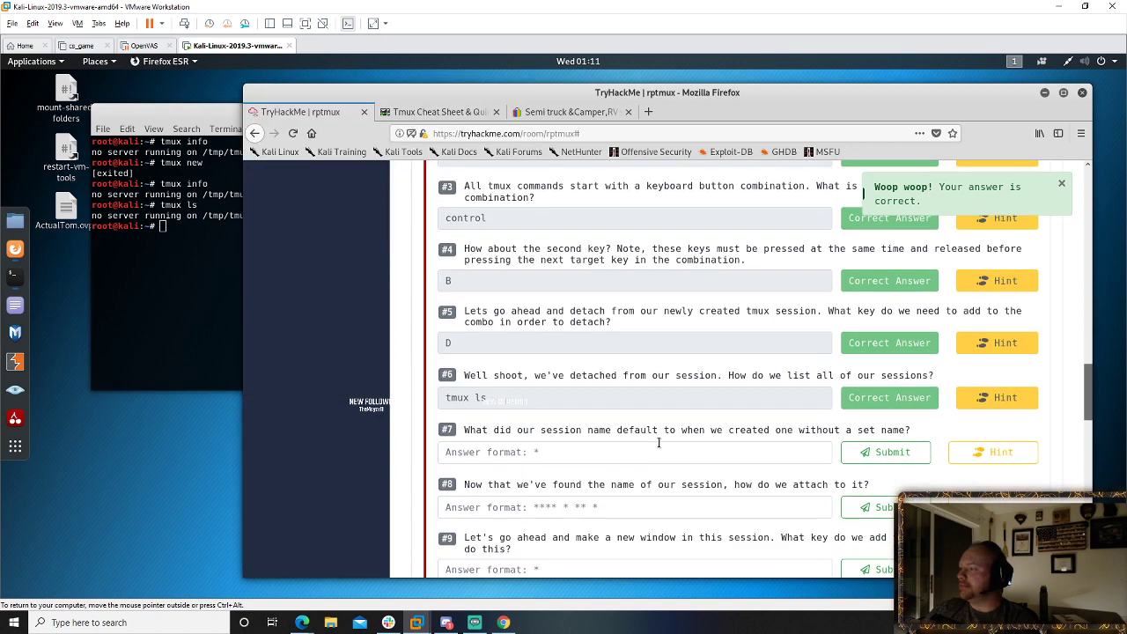
click(612, 456)
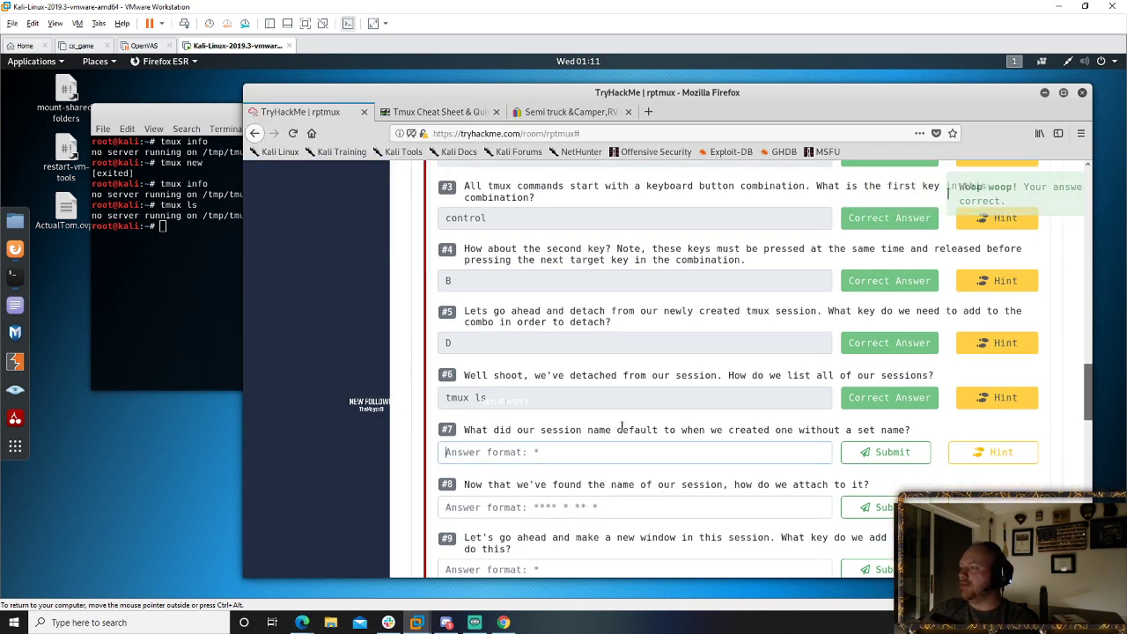
- Start tmux new to see the default session name, then answer question #7 with 0
click(186, 251)
text(tmux new)
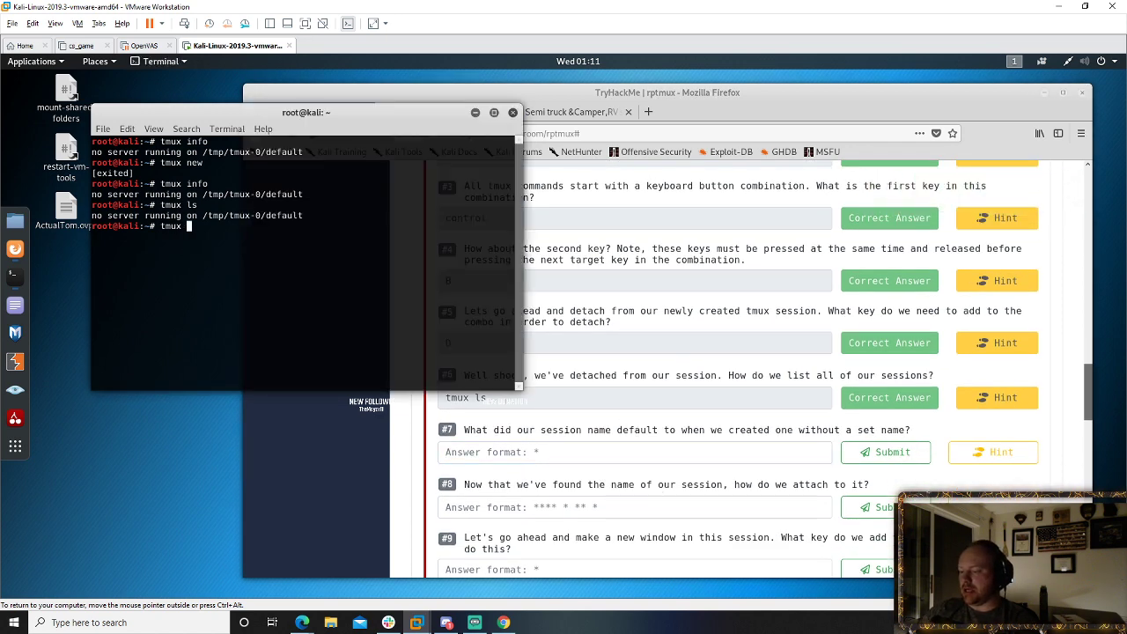
key(Return)
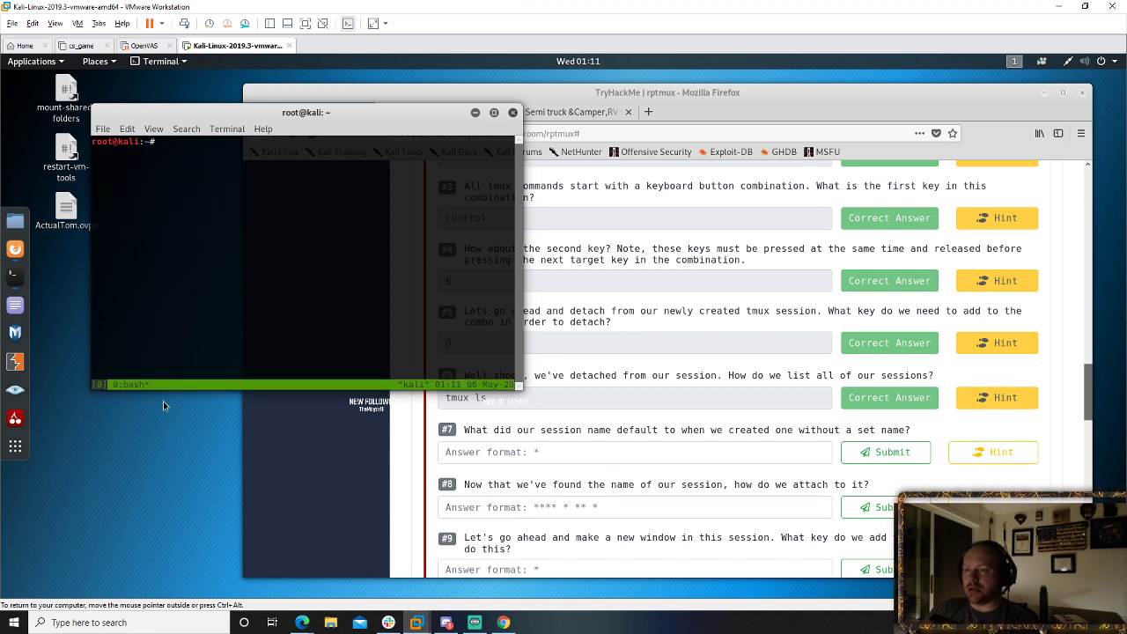
click(590, 452)
text(0)
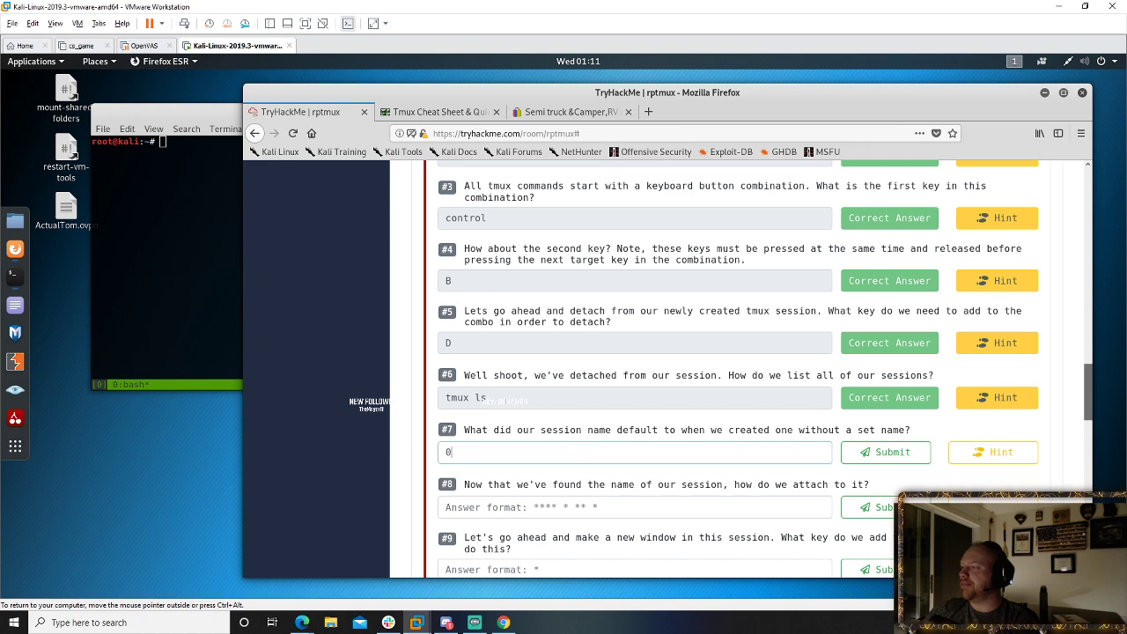
click(888, 451)
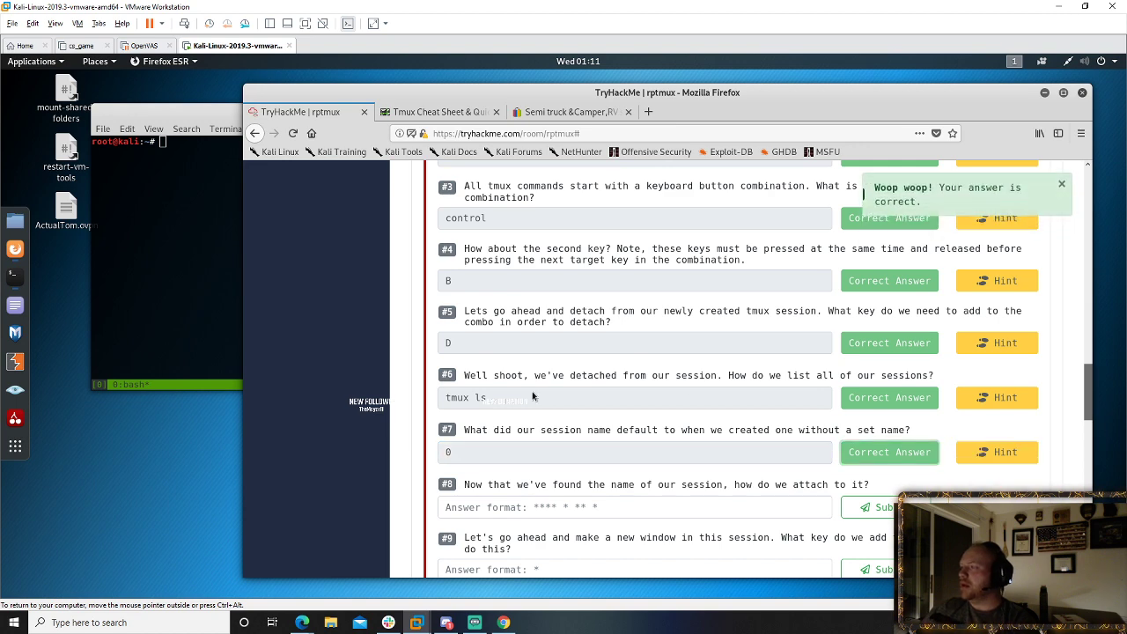
scroll(601, 442, up, 4)
scroll(601, 443, up, 6)
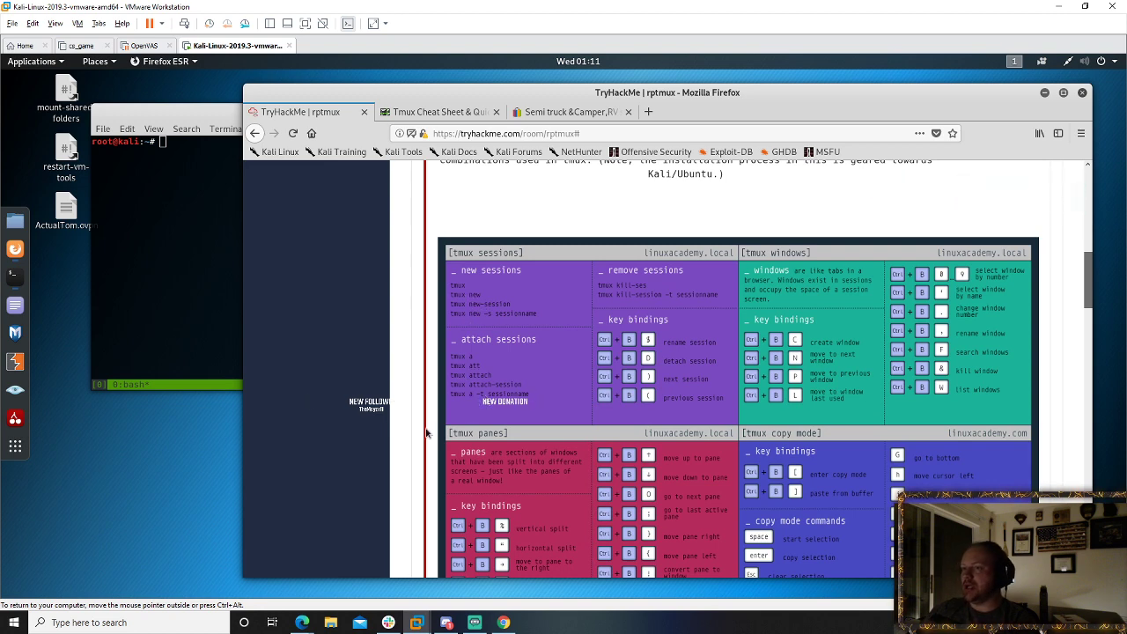
- Run tmux a -t 0 inside the existing session, getting the nested-sessions warning
scroll(627, 533, down, 10)
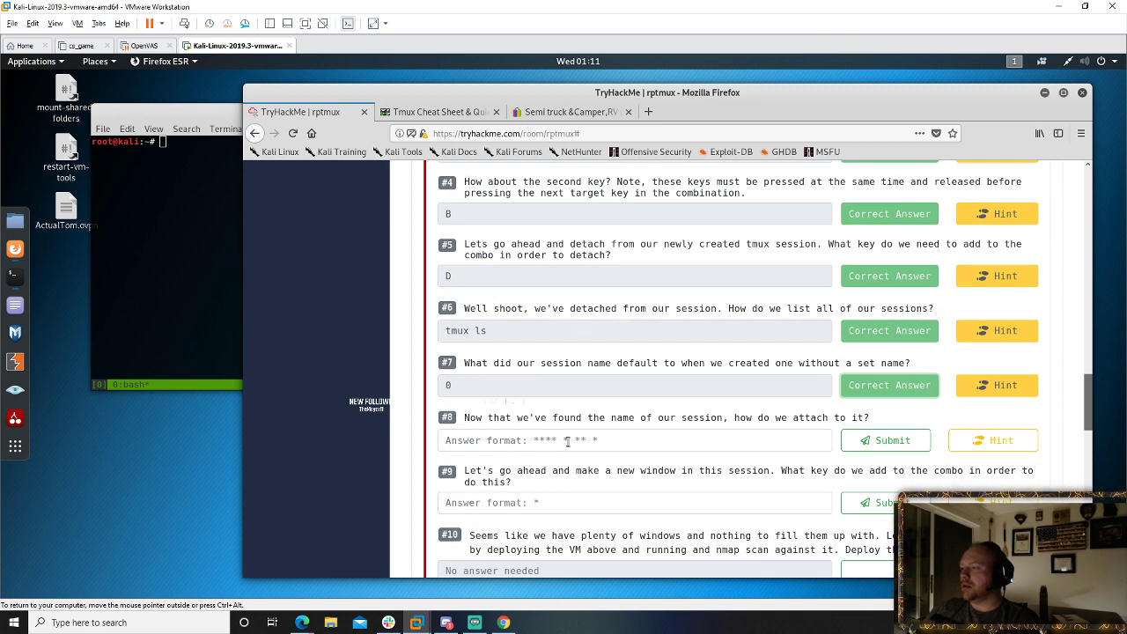
scroll(567, 442, up, 3)
scroll(572, 440, down, 3)
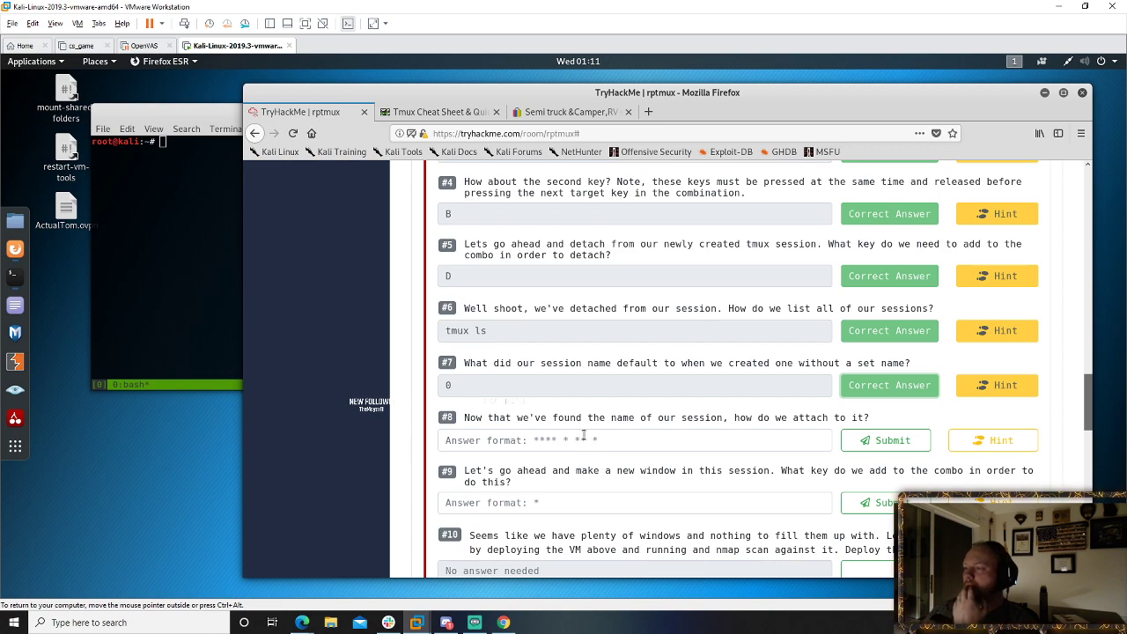
scroll(583, 434, up, 20)
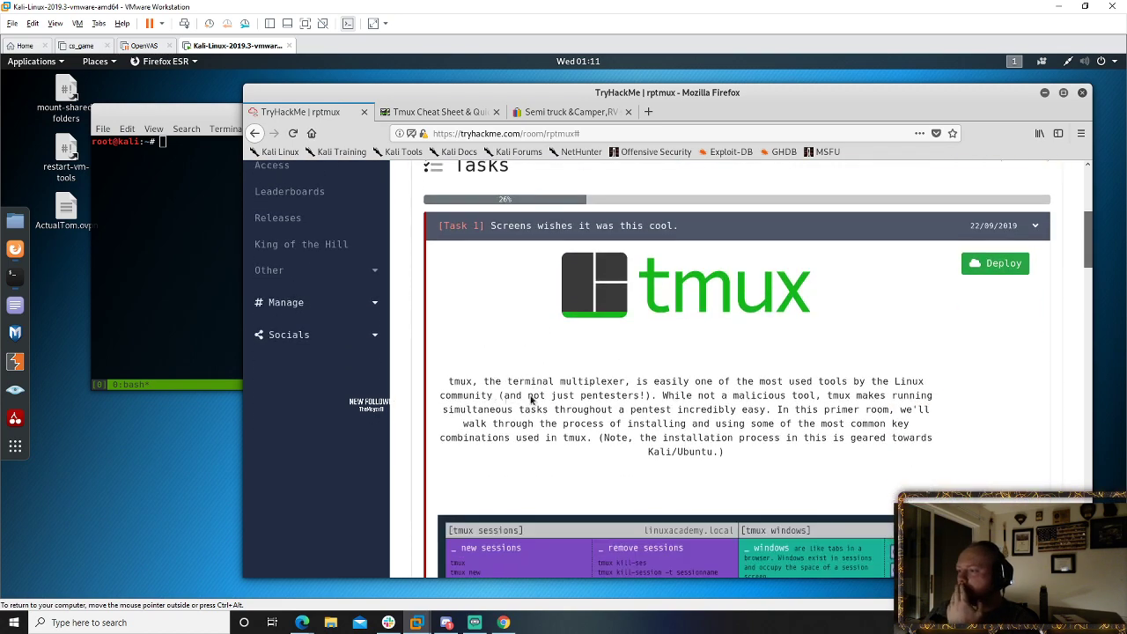
scroll(530, 400, down, 5)
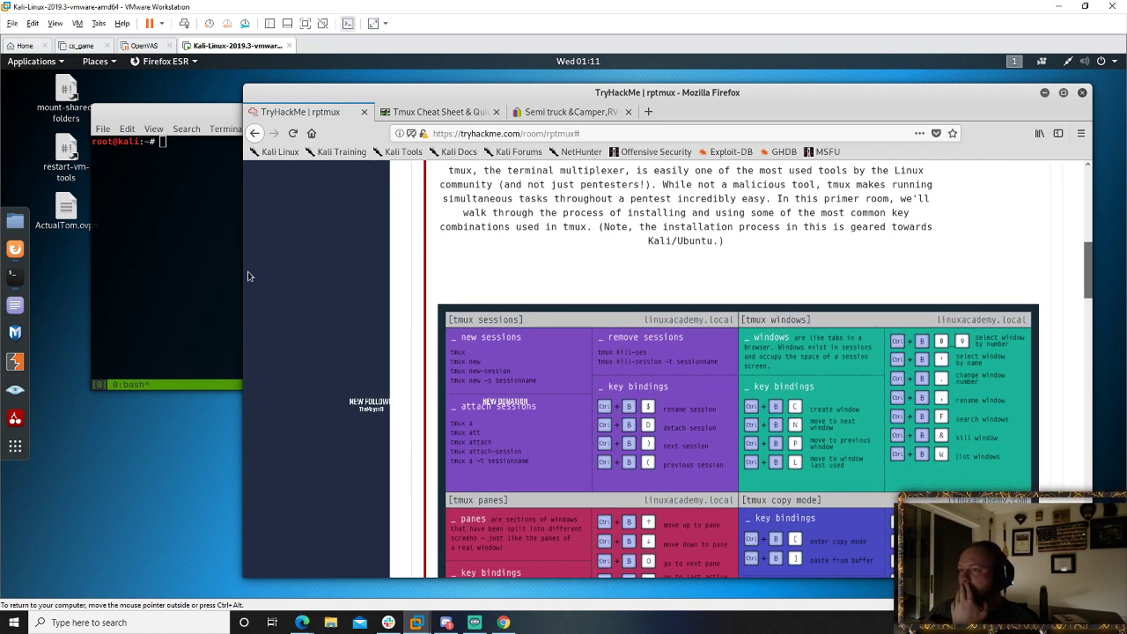
click(220, 206)
text(tmux)
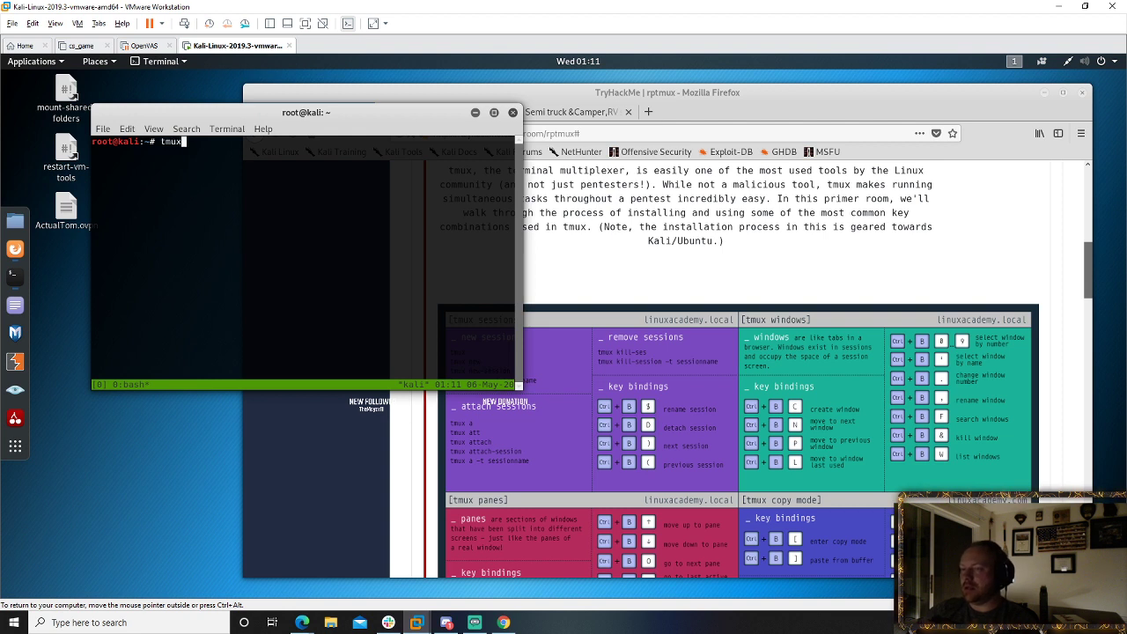
text( a -t 0)
key(Return)
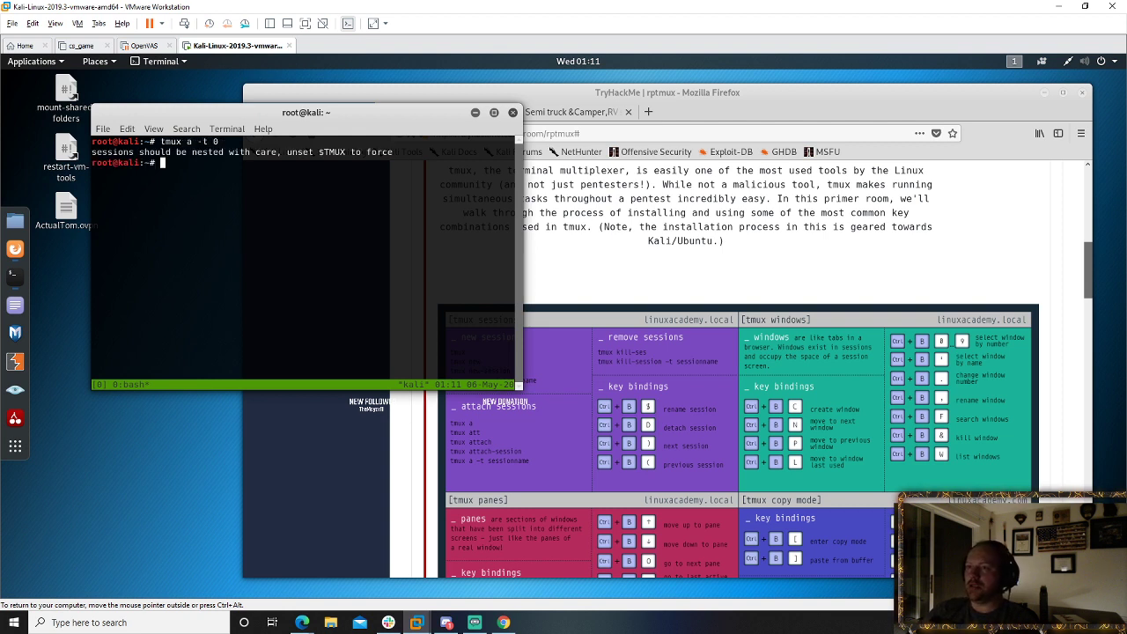
click(708, 278)
scroll(671, 317, down, 15)
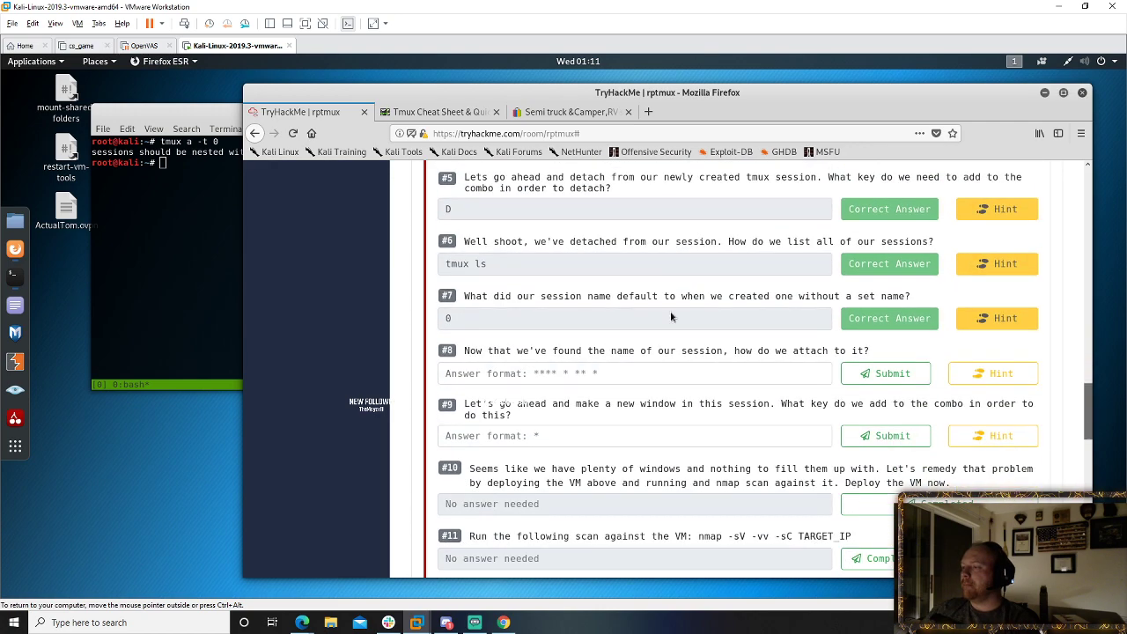
- Answer question #8 with 'tmux a -t 0'
click(568, 367)
text(tm)
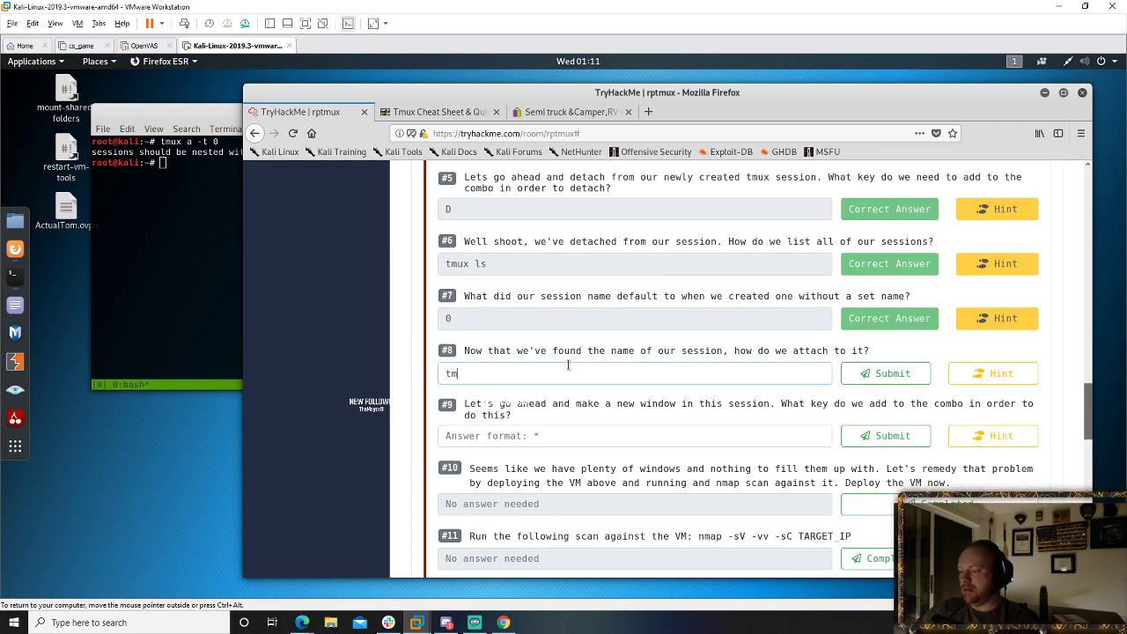
text(ux a -t 0)
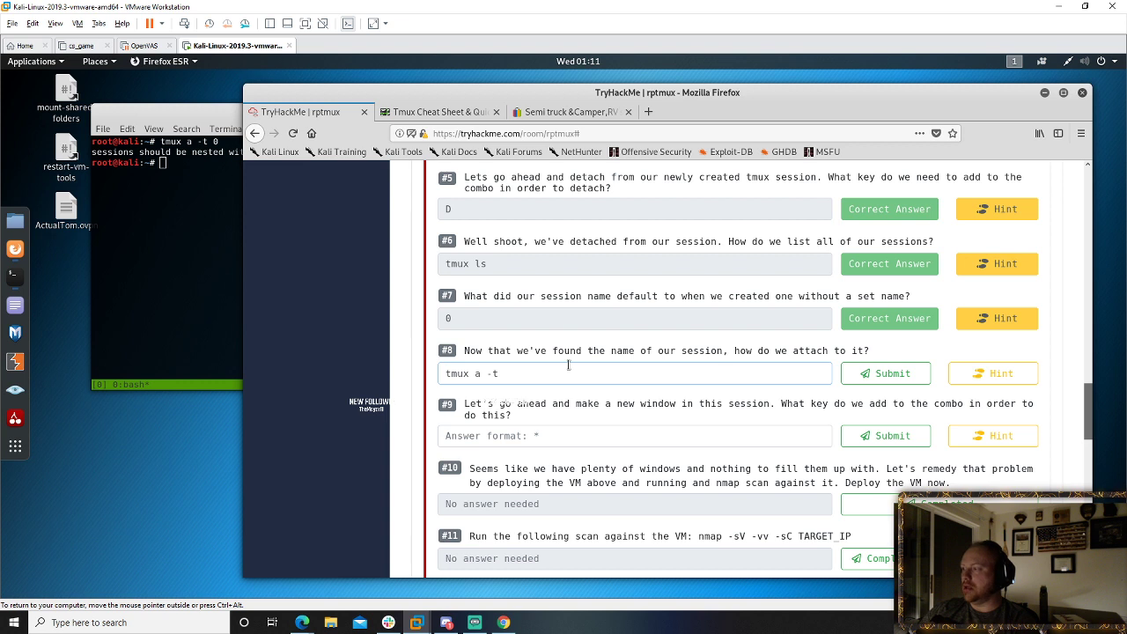
click(872, 373)
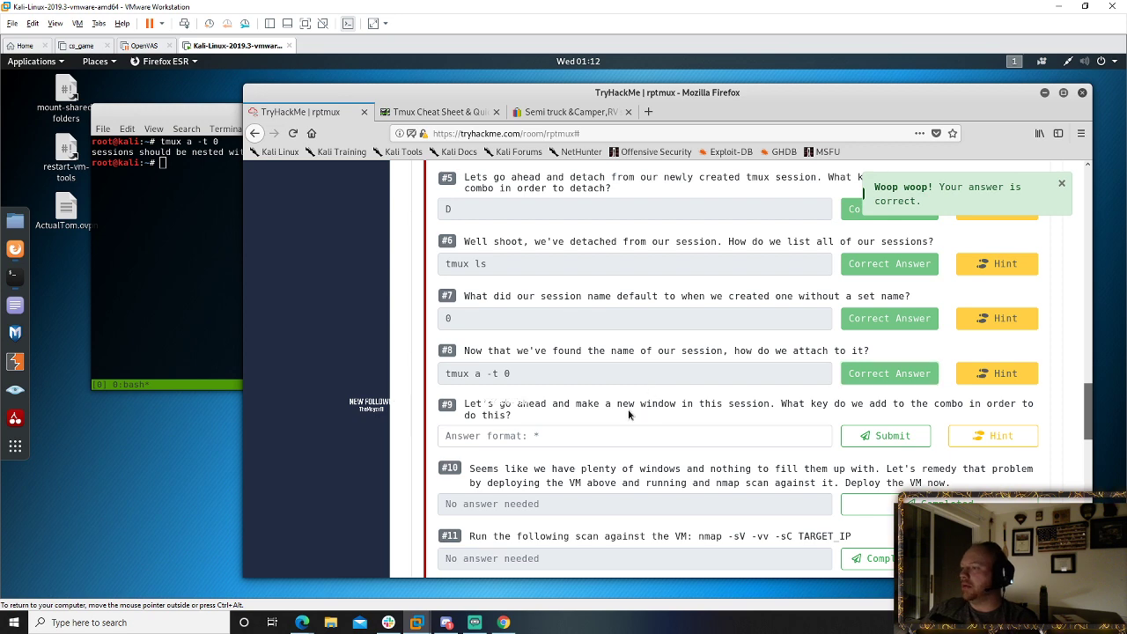
- Answer question #9 with C
scroll(649, 407, up, 10)
scroll(574, 412, up, 5)
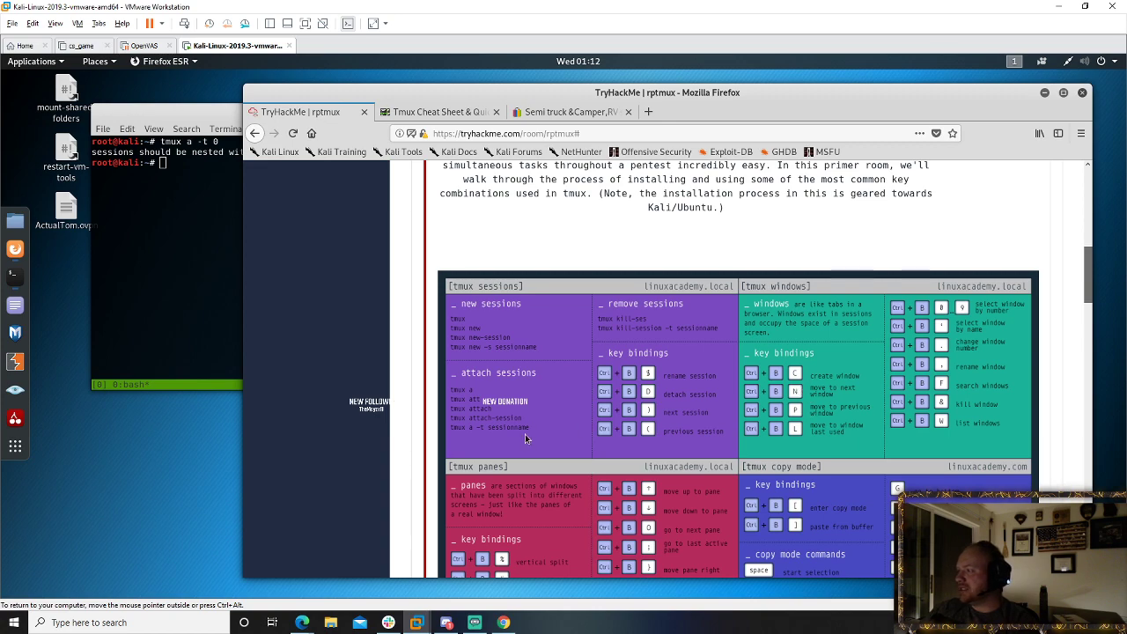
scroll(587, 415, down, 10)
scroll(586, 416, down, 6)
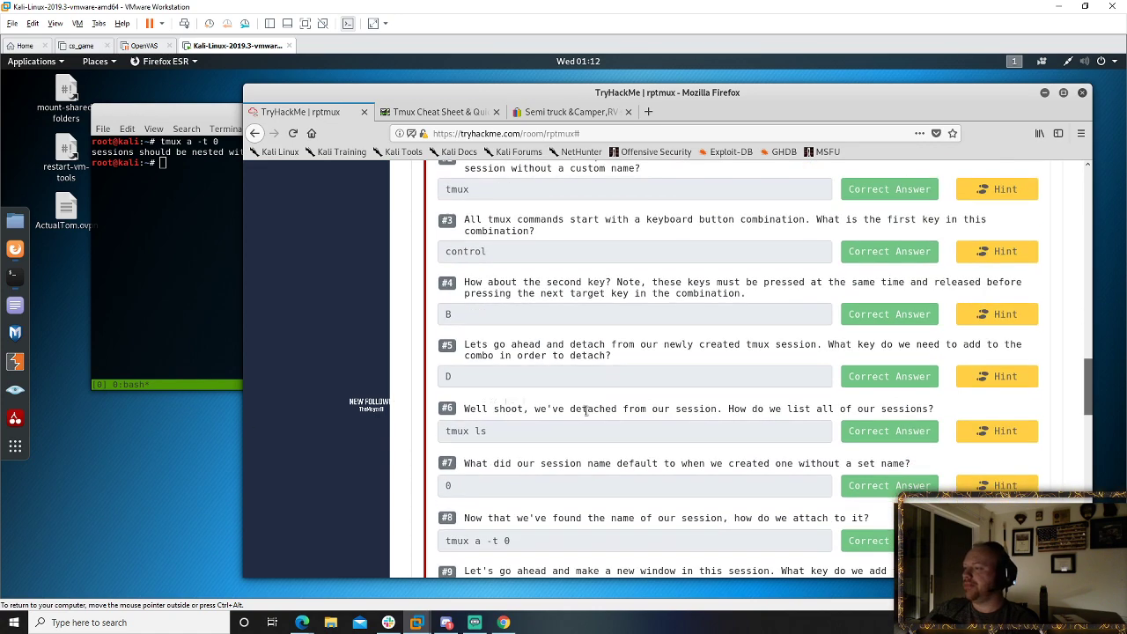
scroll(528, 493, down, 1)
click(537, 464)
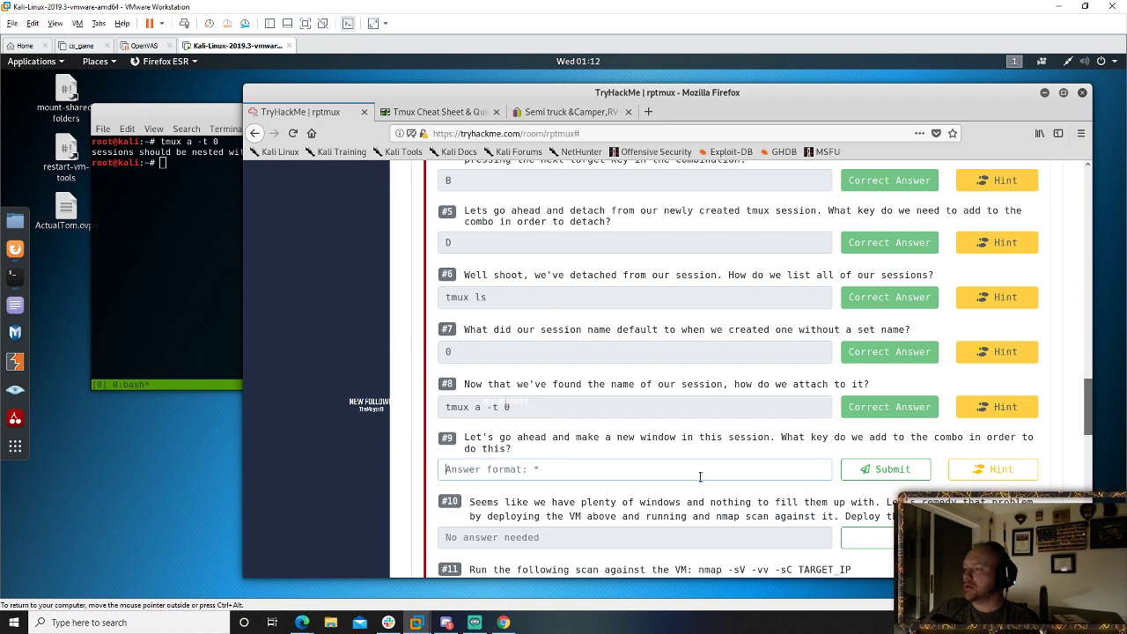
text(C)
click(906, 470)
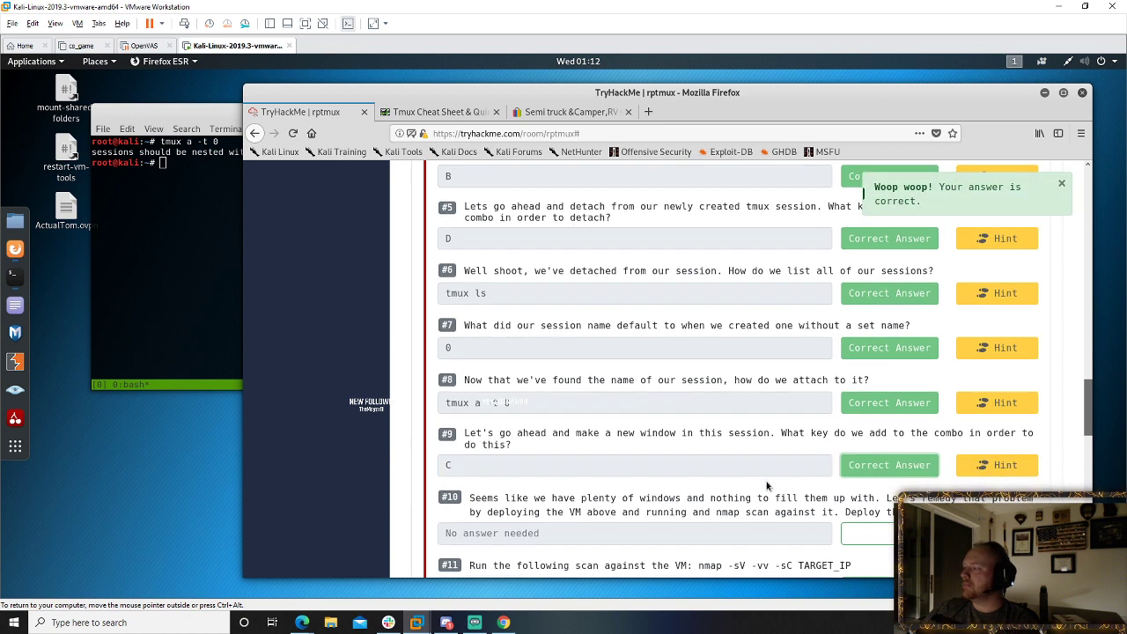
scroll(766, 475, down, 2)
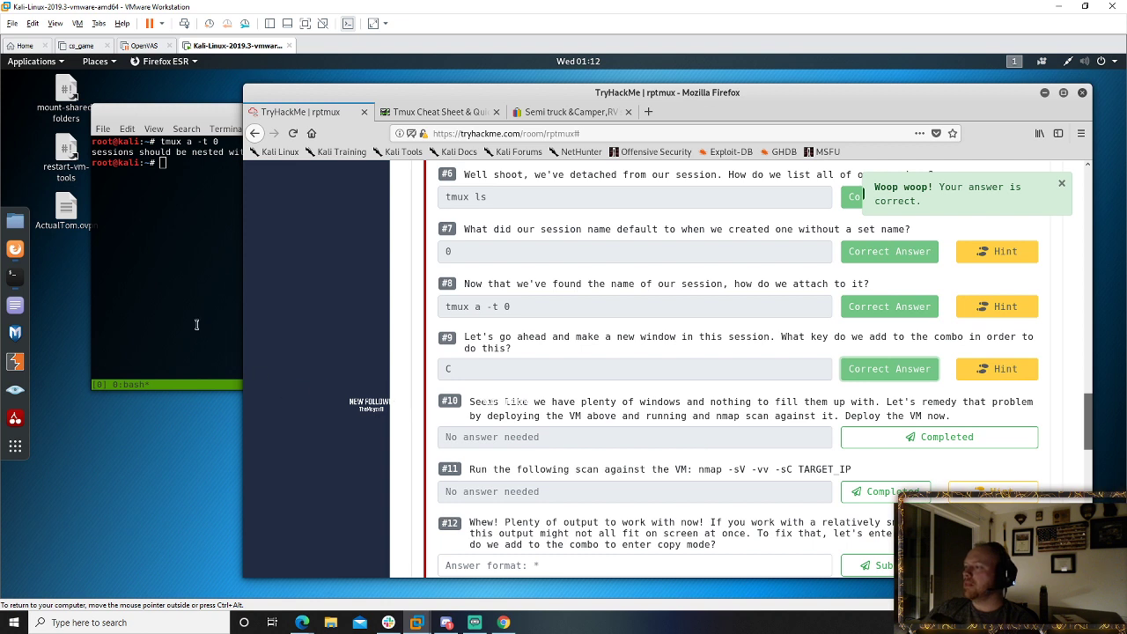
- Clear the command line, start a tmux session, then exit it and close that terminal
click(165, 289)
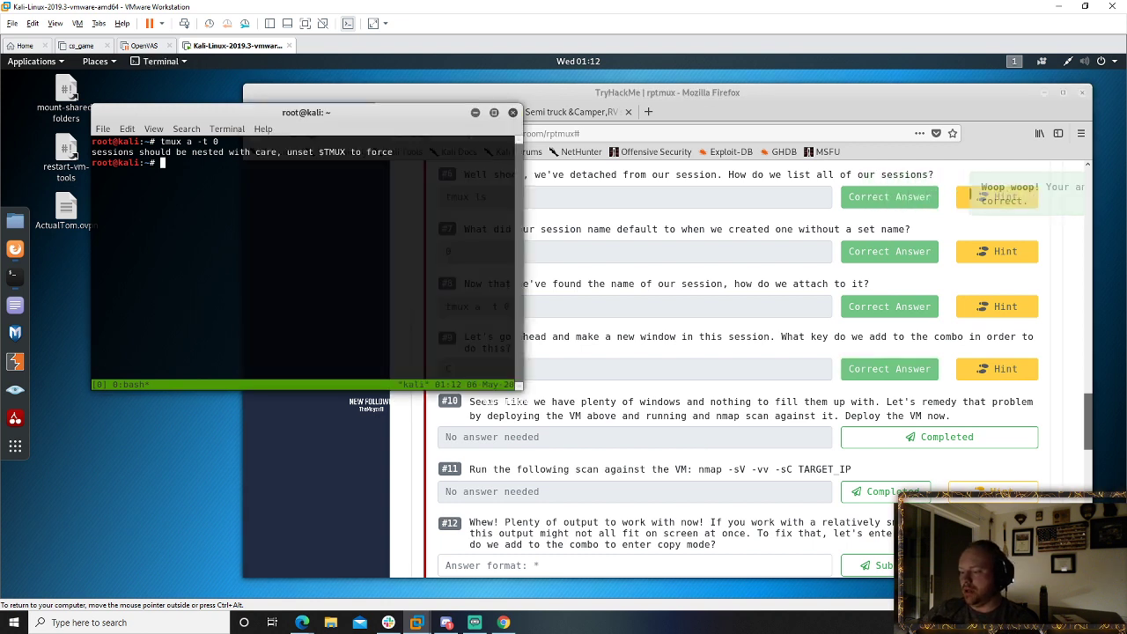
key(ctrl+c)
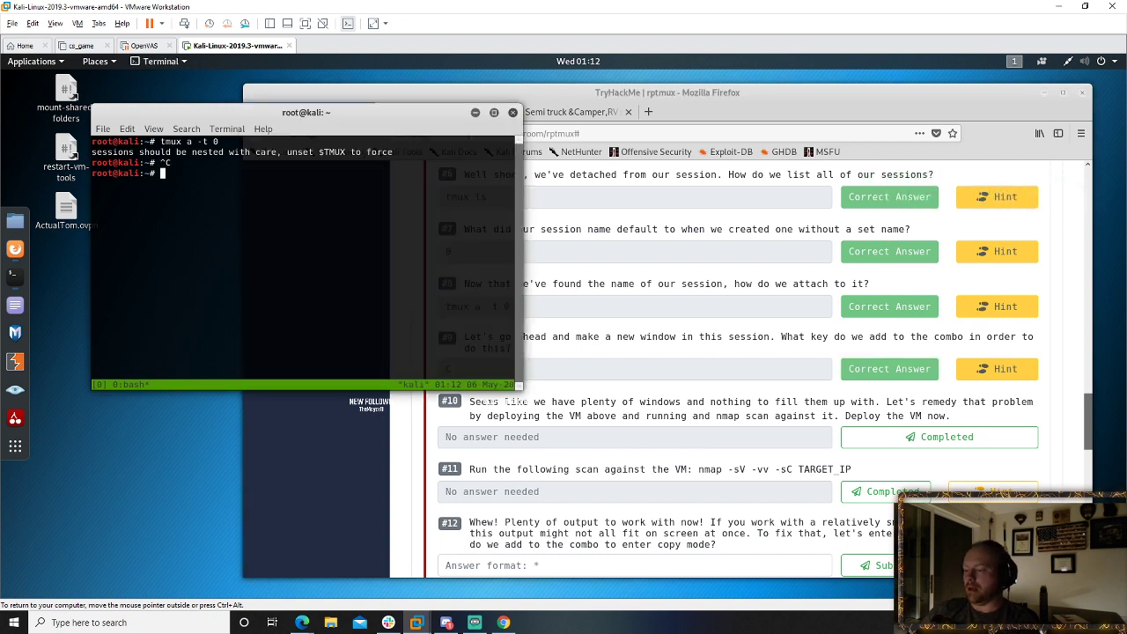
key(BackSpace)
key(BackSpace)
key(BackSpace)
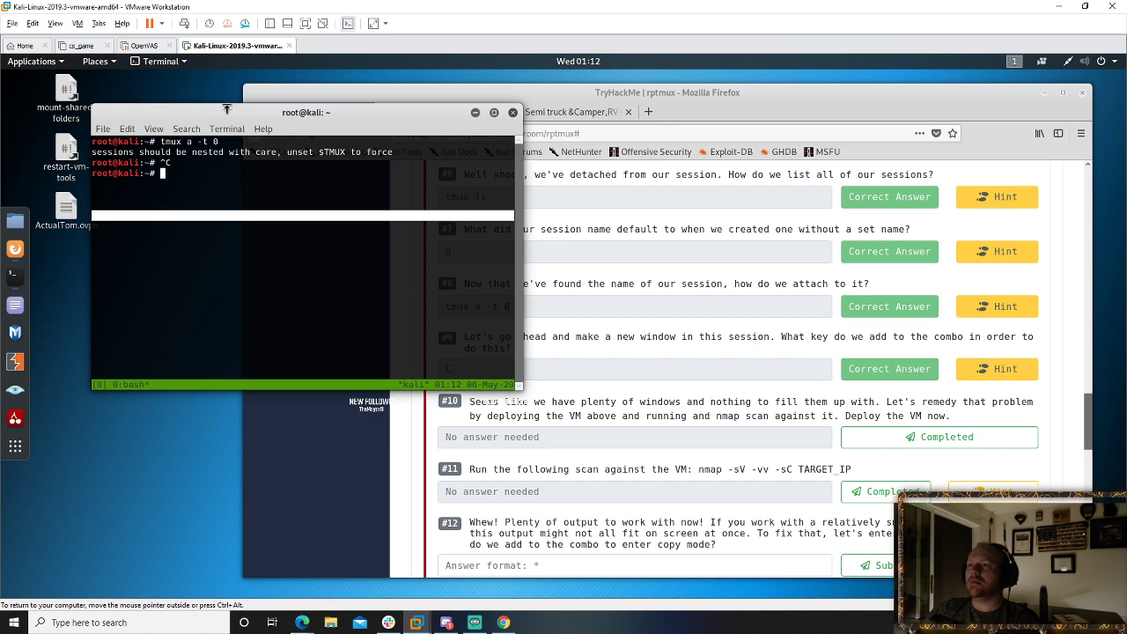
drag(226, 109, 211, 165)
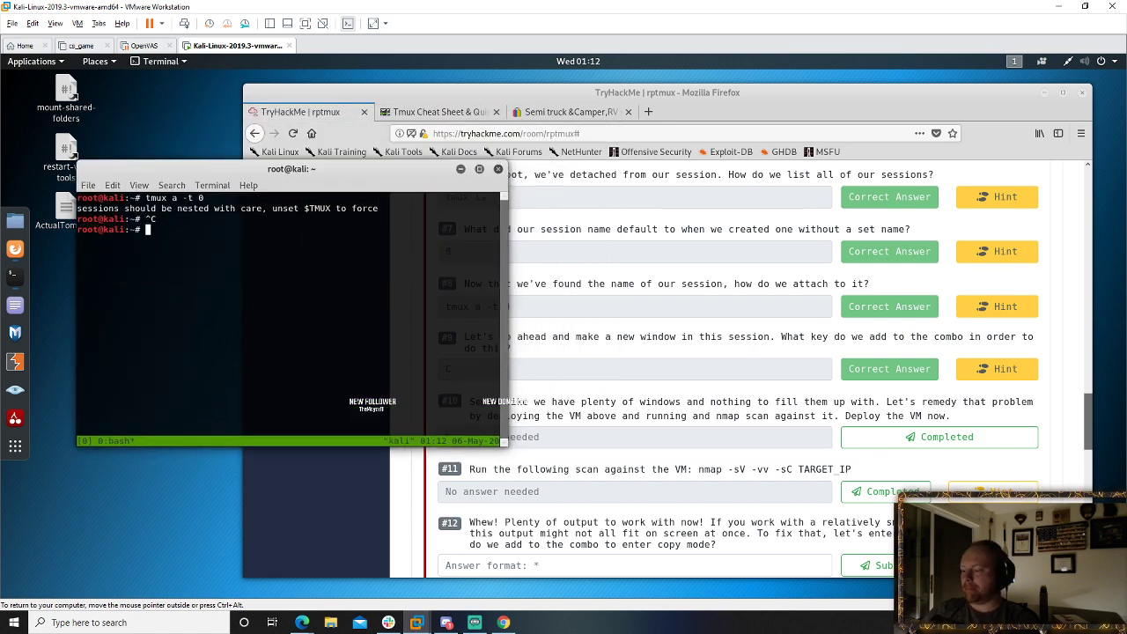
text(tmux new)
key(Return)
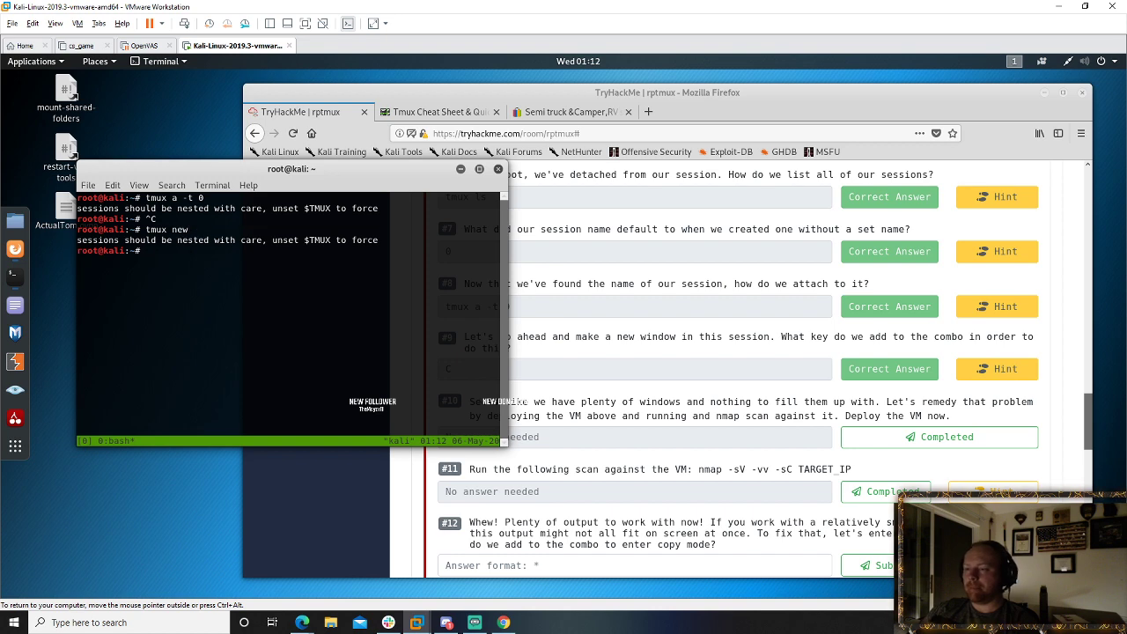
text(exit)
key(Return)
text(exit)
key(Return)
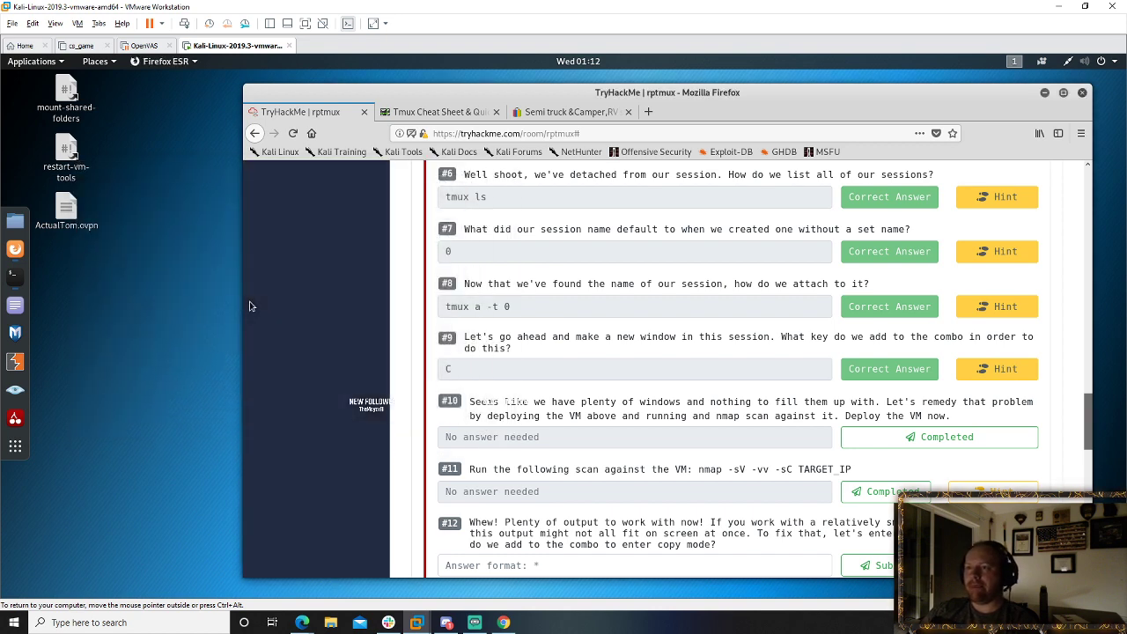
- Close the other terminal and start a fresh tmux session in a new terminal window
click(15, 274)
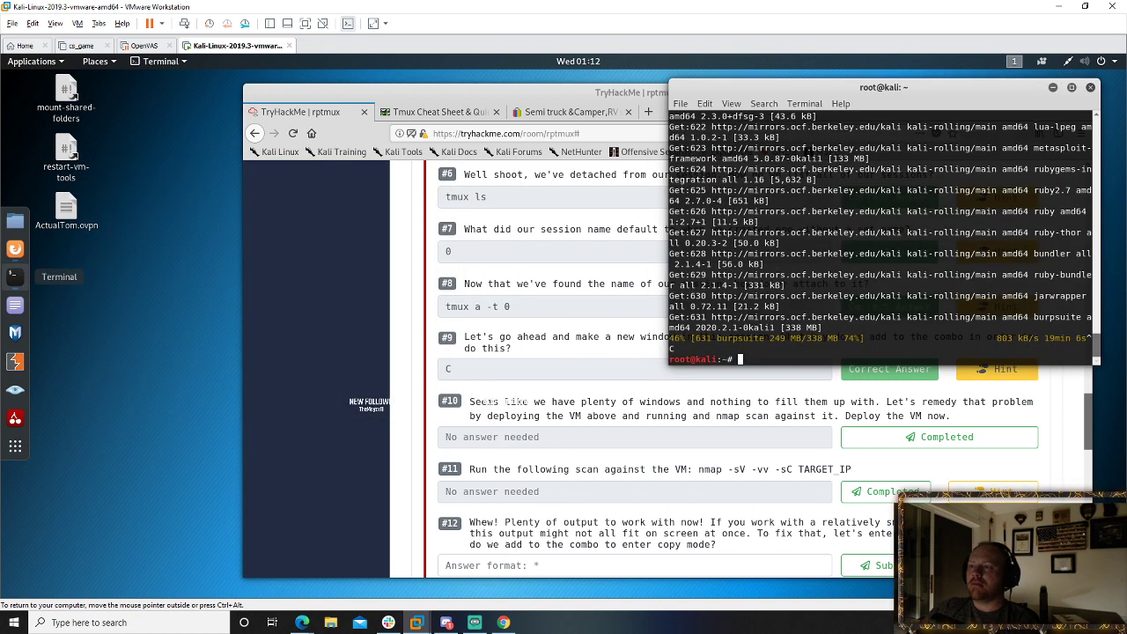
text(exit)
key(Return)
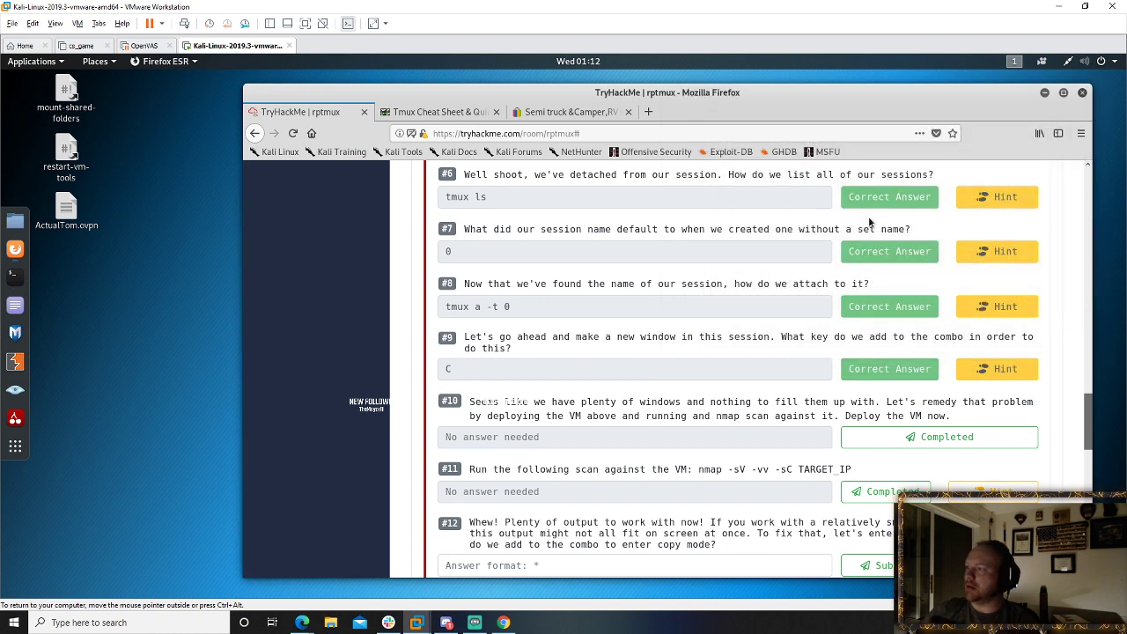
click(15, 274)
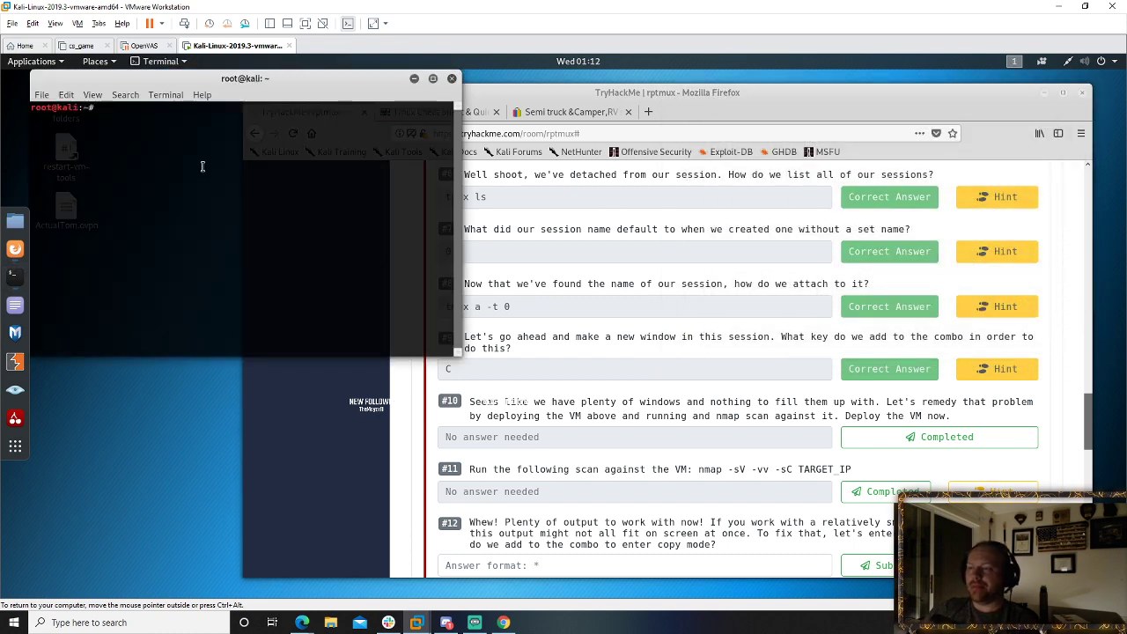
text(tmux new)
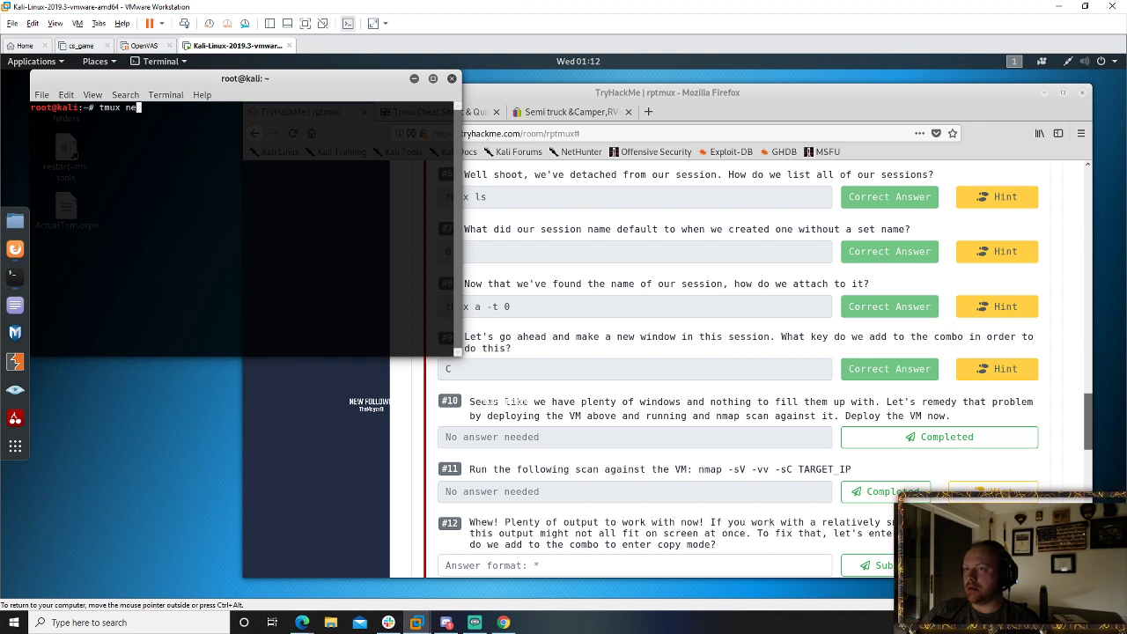
key(Return)
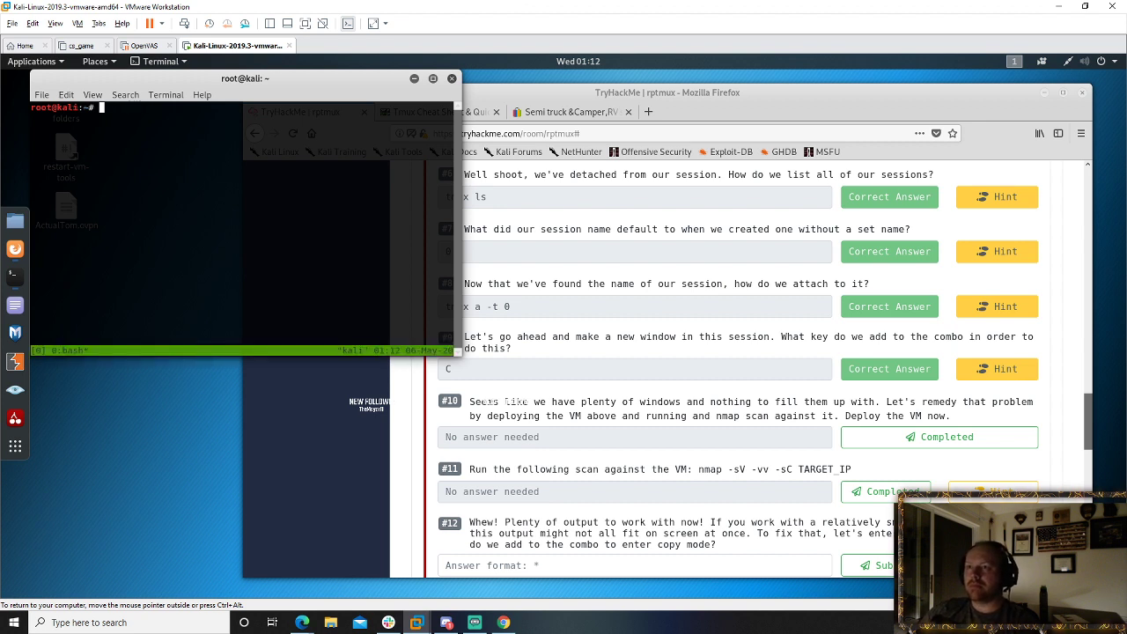
key(ctrl+c)
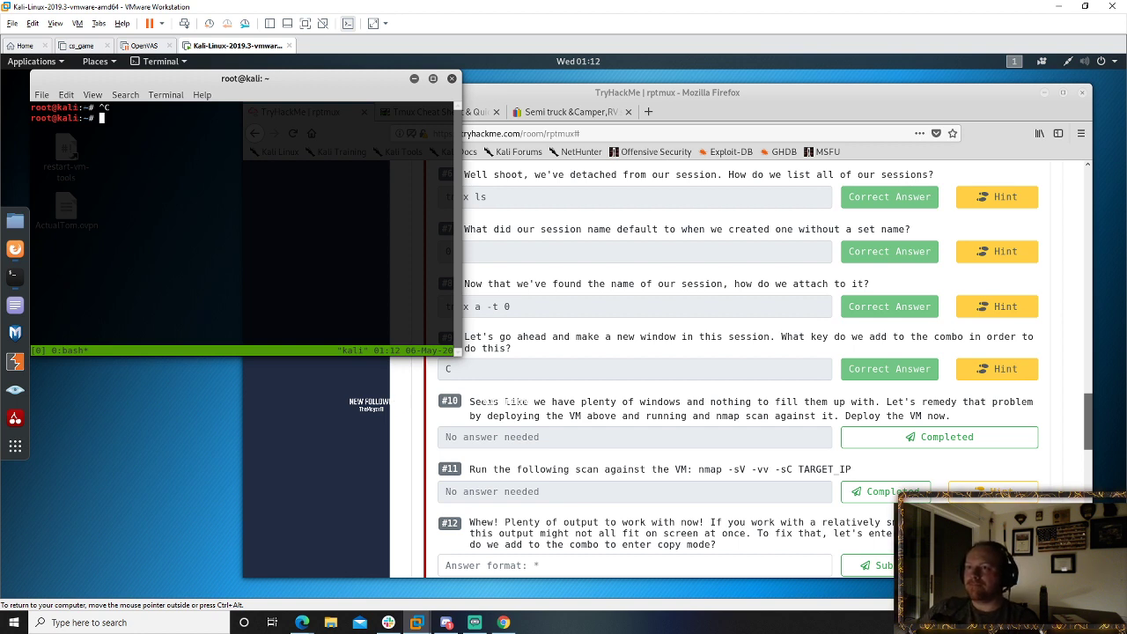
key(ctrl+c)
key(ctrl+c)
drag(159, 78, 355, 92)
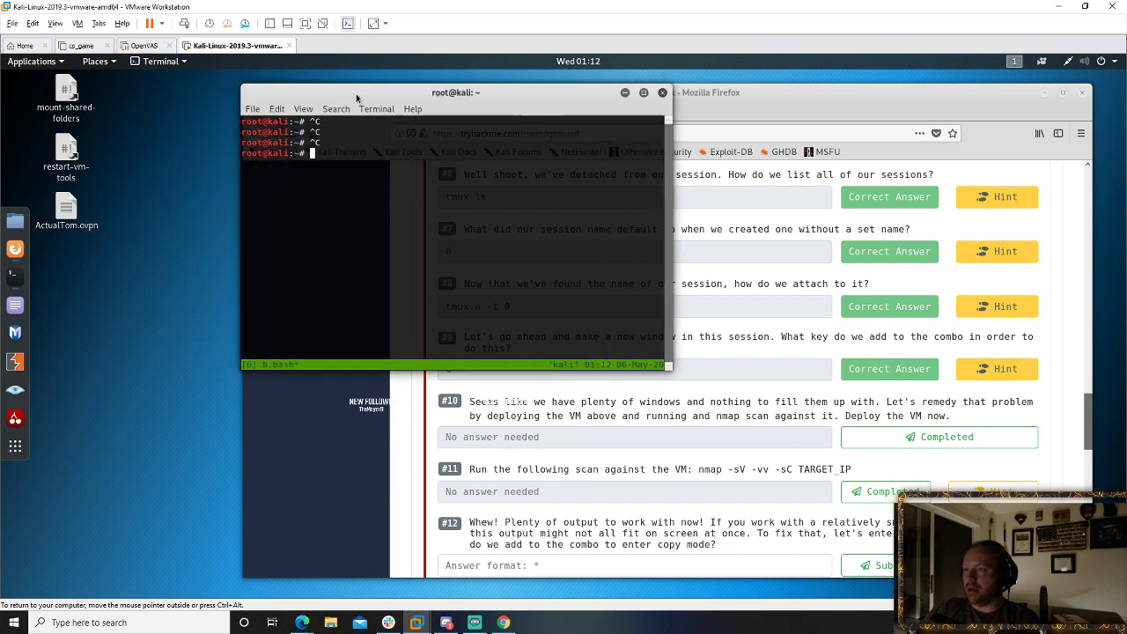
- Look over the TryHackMe questions, highlighting question #4, and shift Firefox right and down
click(712, 366)
scroll(712, 366, up, 3)
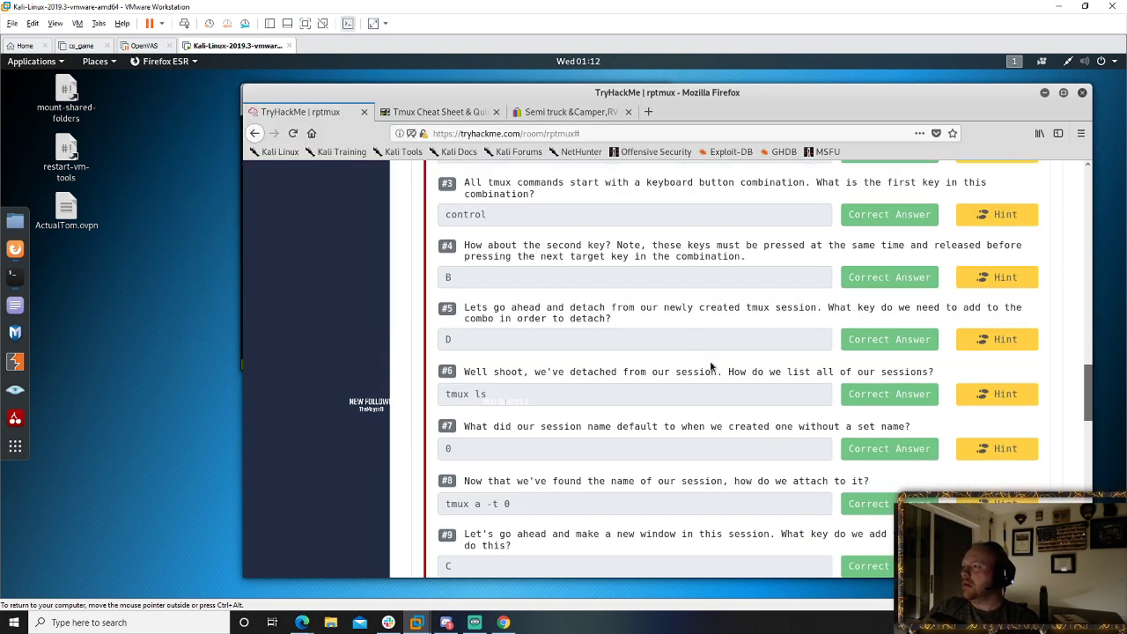
scroll(711, 366, up, 5)
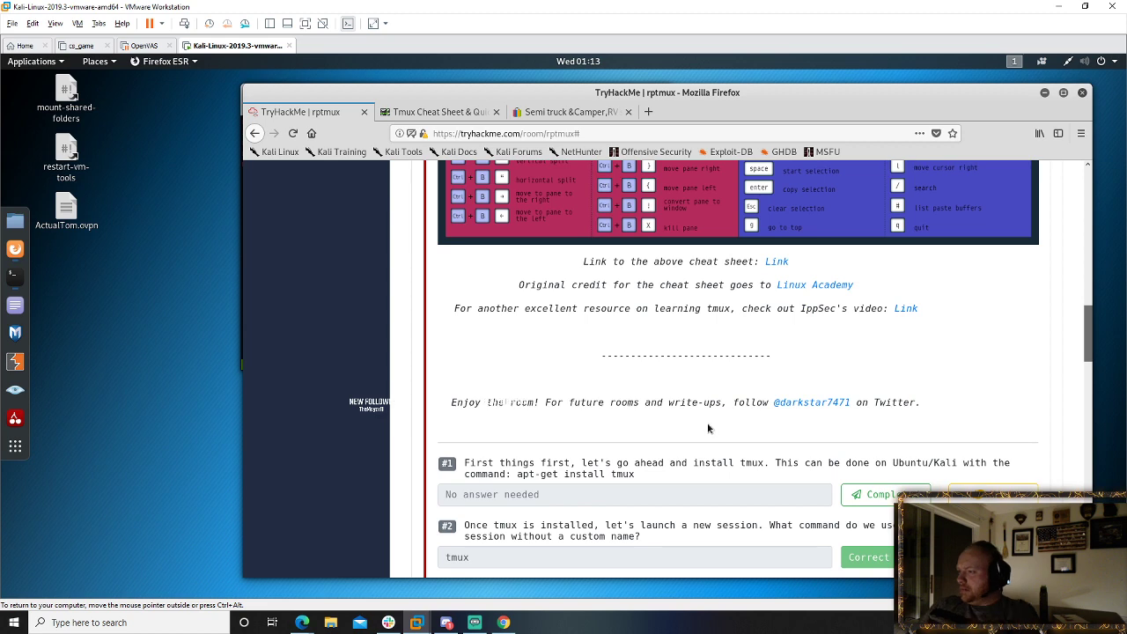
scroll(708, 428, down, 3)
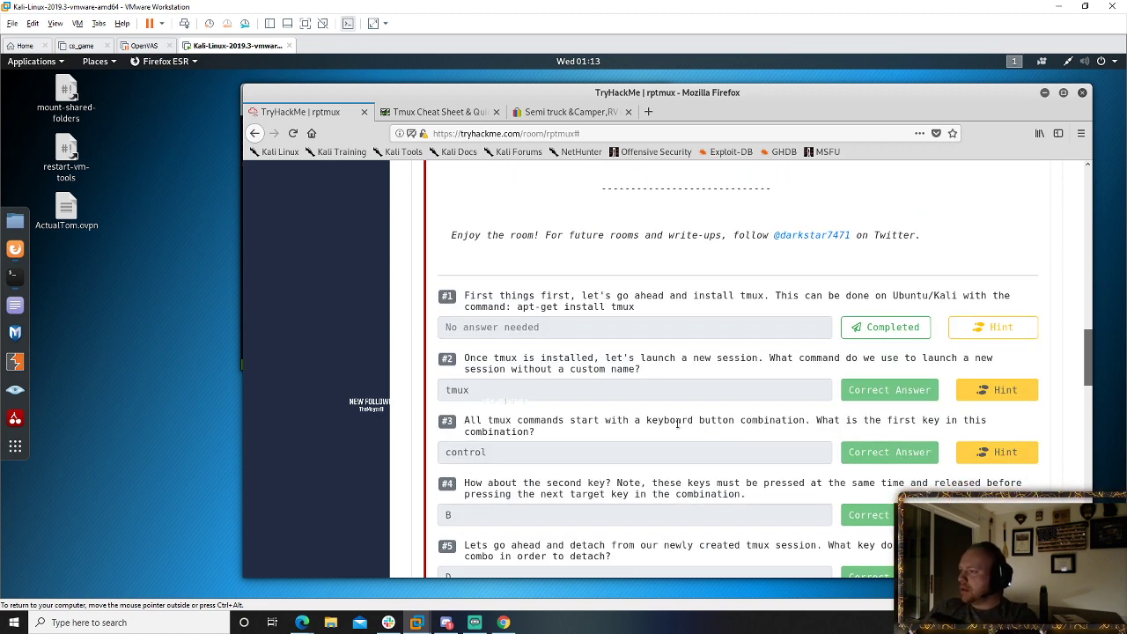
scroll(679, 420, down, 3)
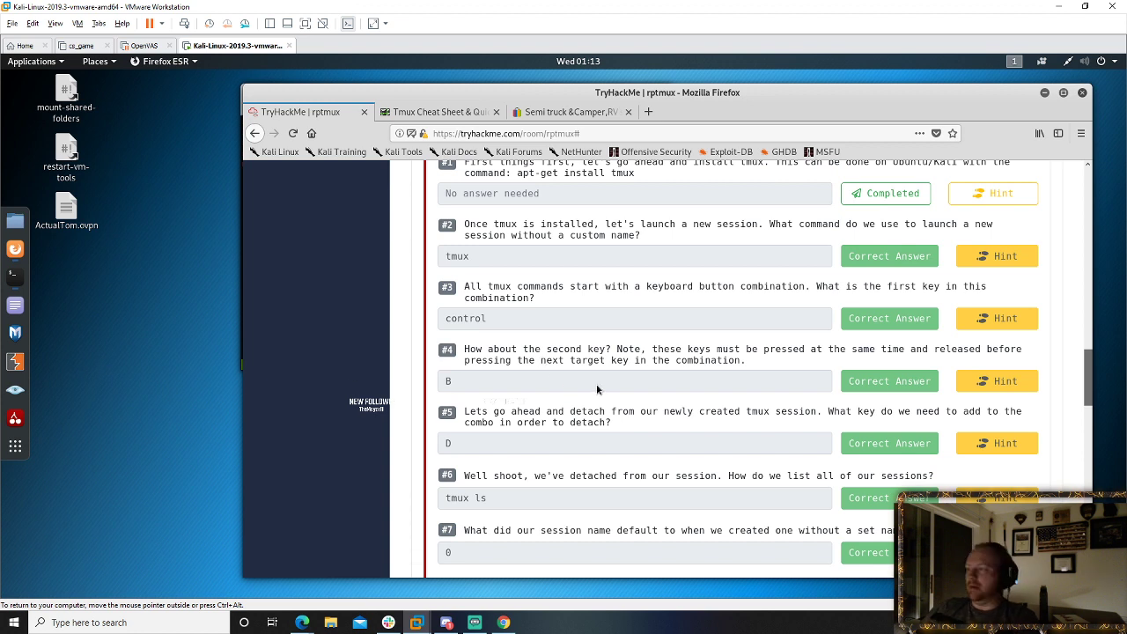
drag(470, 352, 817, 353)
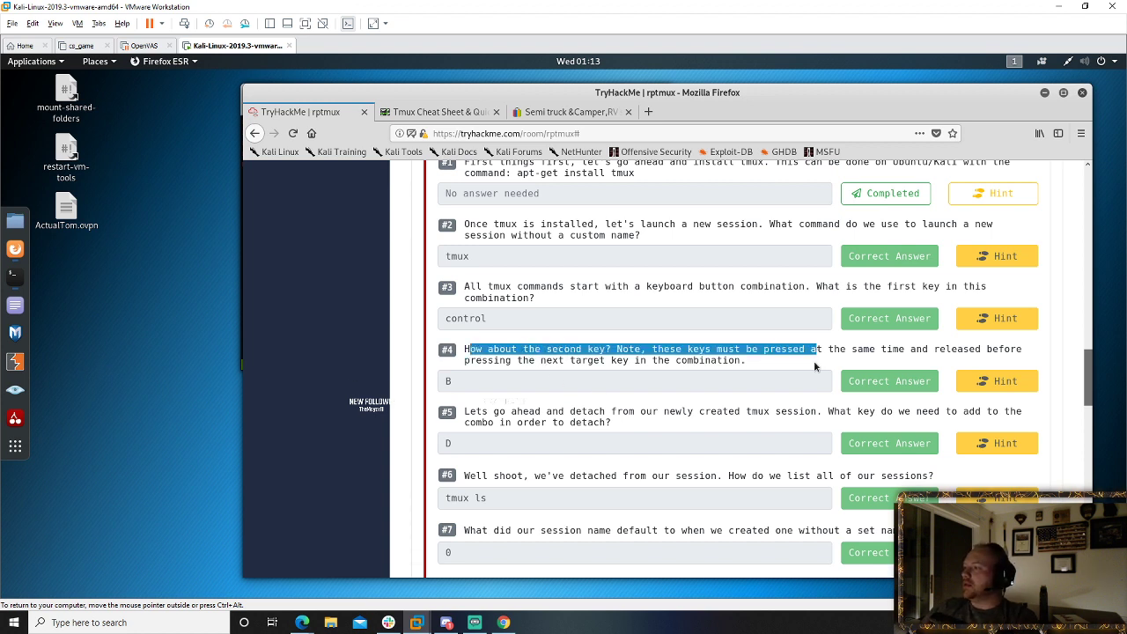
click(815, 366)
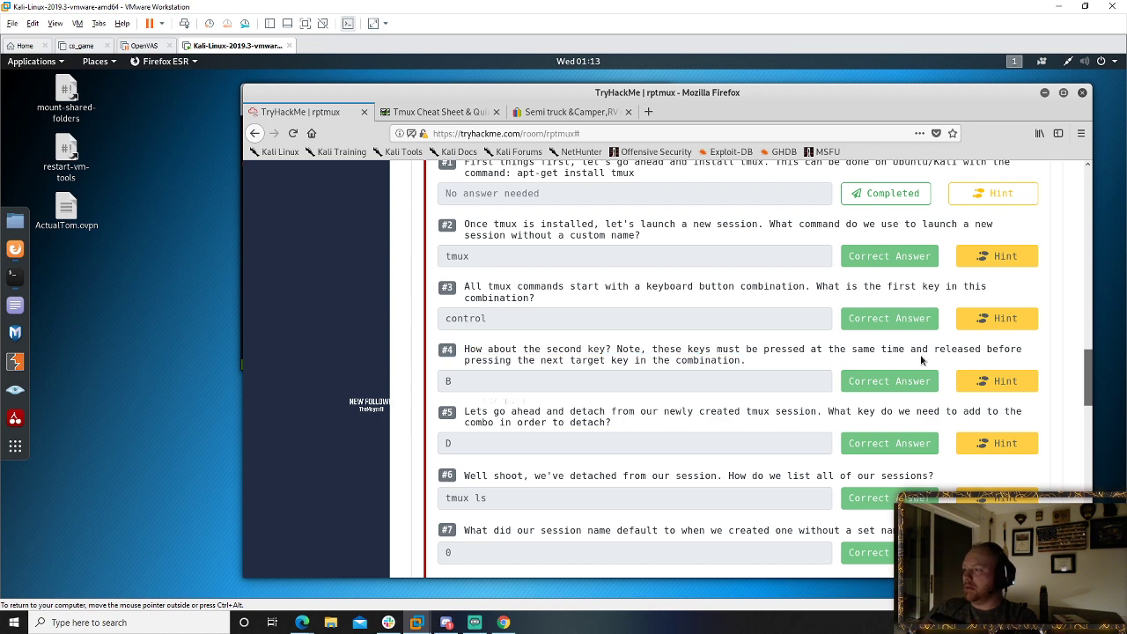
scroll(607, 383, up, 10)
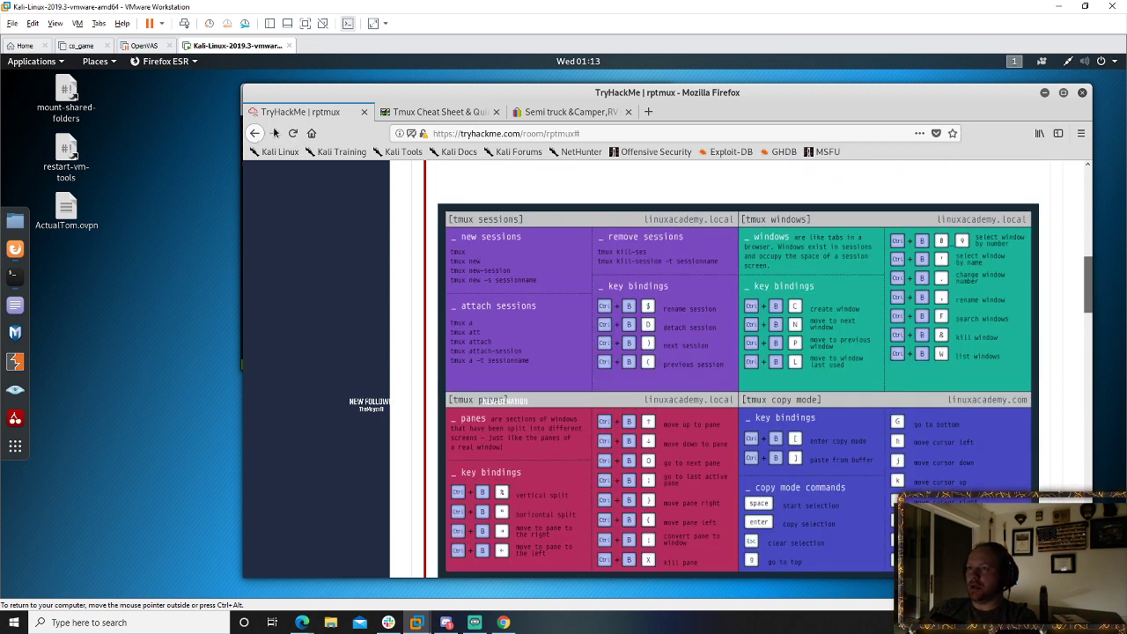
drag(293, 85, 427, 106)
- Create a second tmux window (1:bash) with Ctrl+B C, then rearrange the terminal and Firefox windows
click(323, 101)
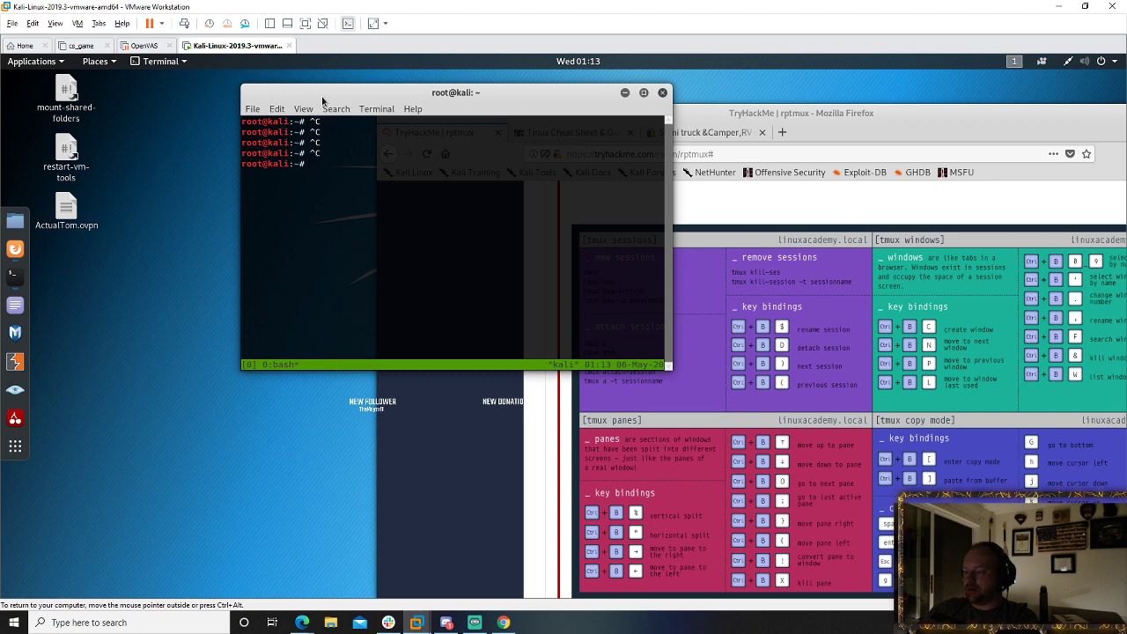
key(ctrl+b)
key(c)
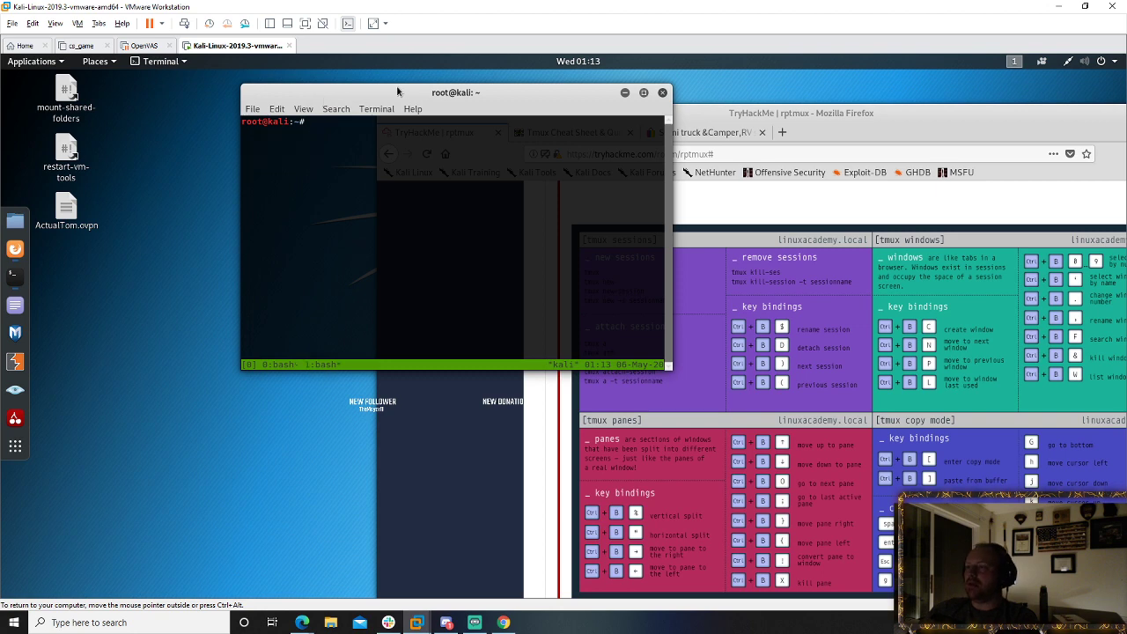
drag(397, 88, 220, 93)
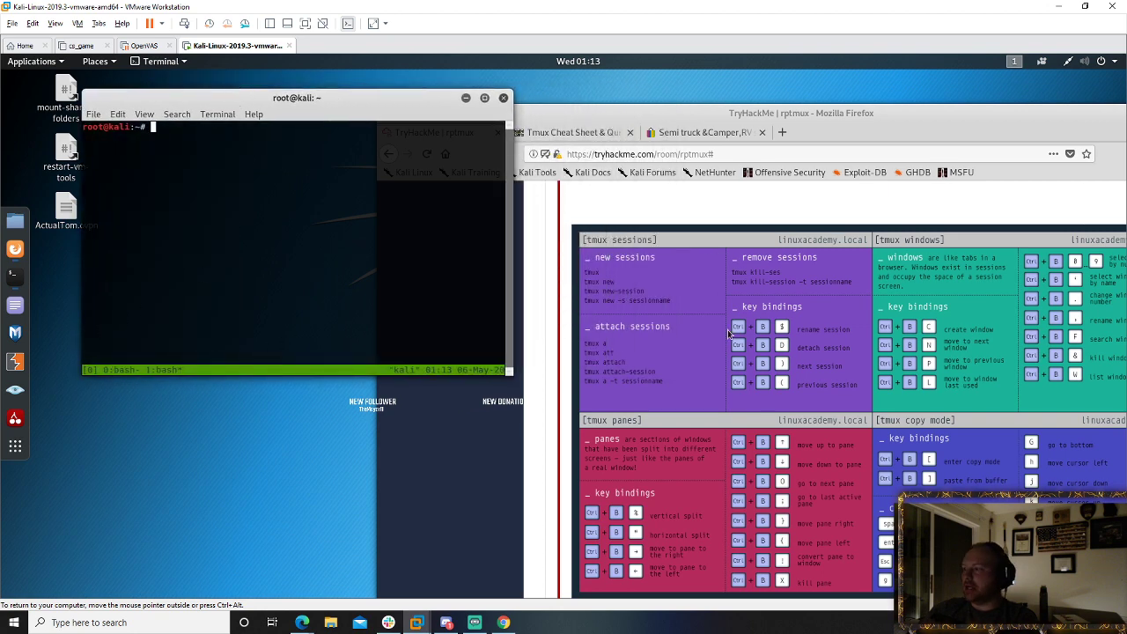
drag(328, 94, 327, 84)
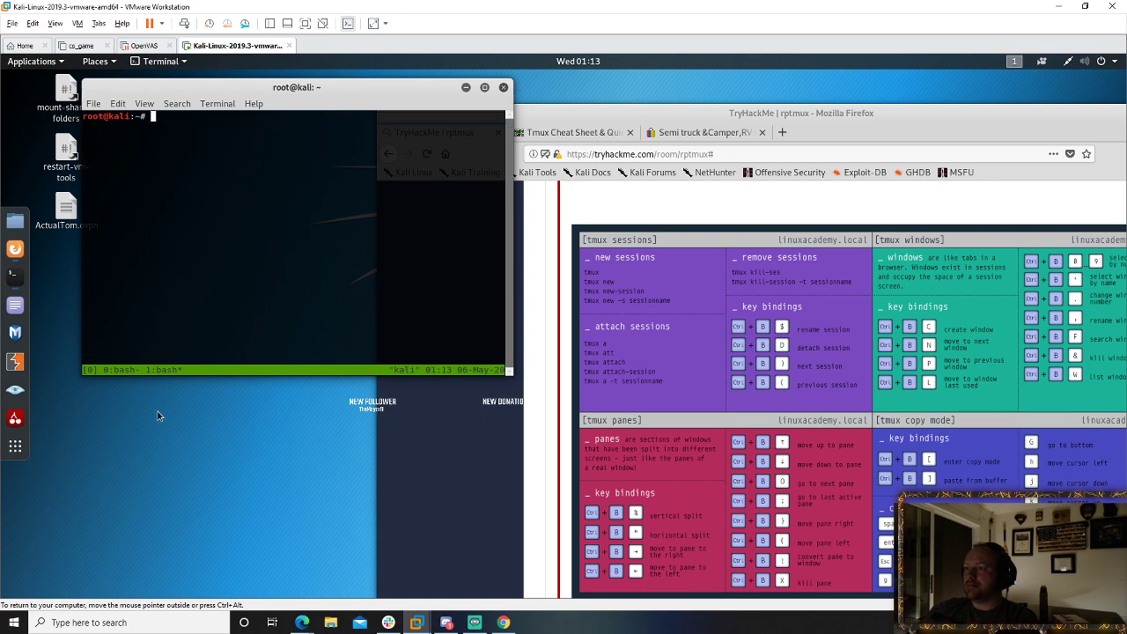
scroll(805, 322, down, 1)
scroll(768, 326, down, 15)
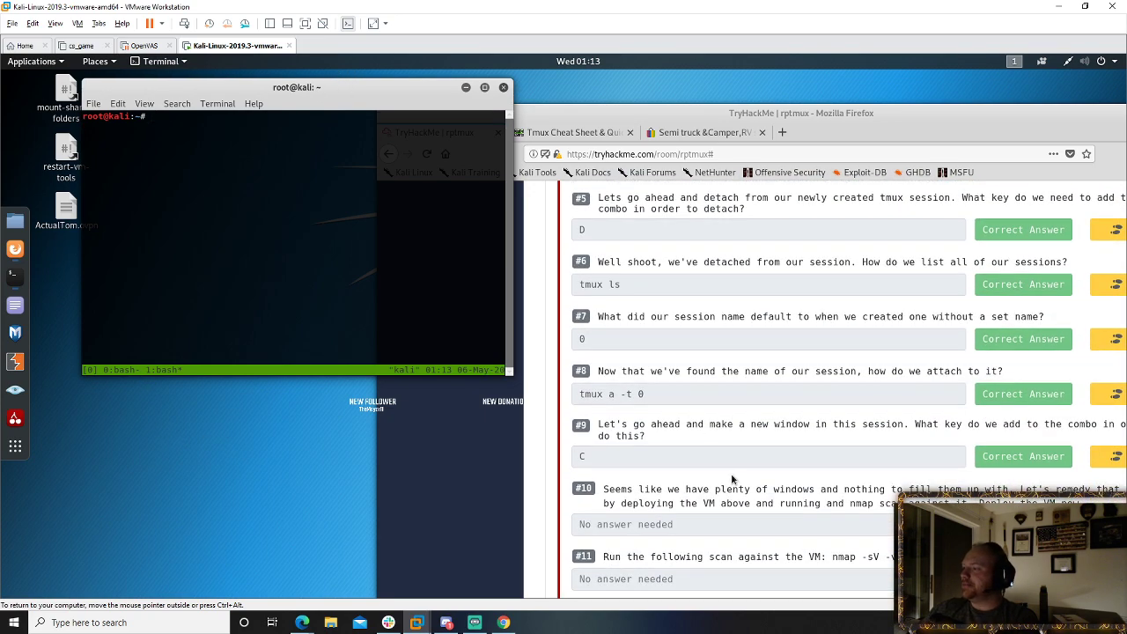
scroll(730, 473, down, 2)
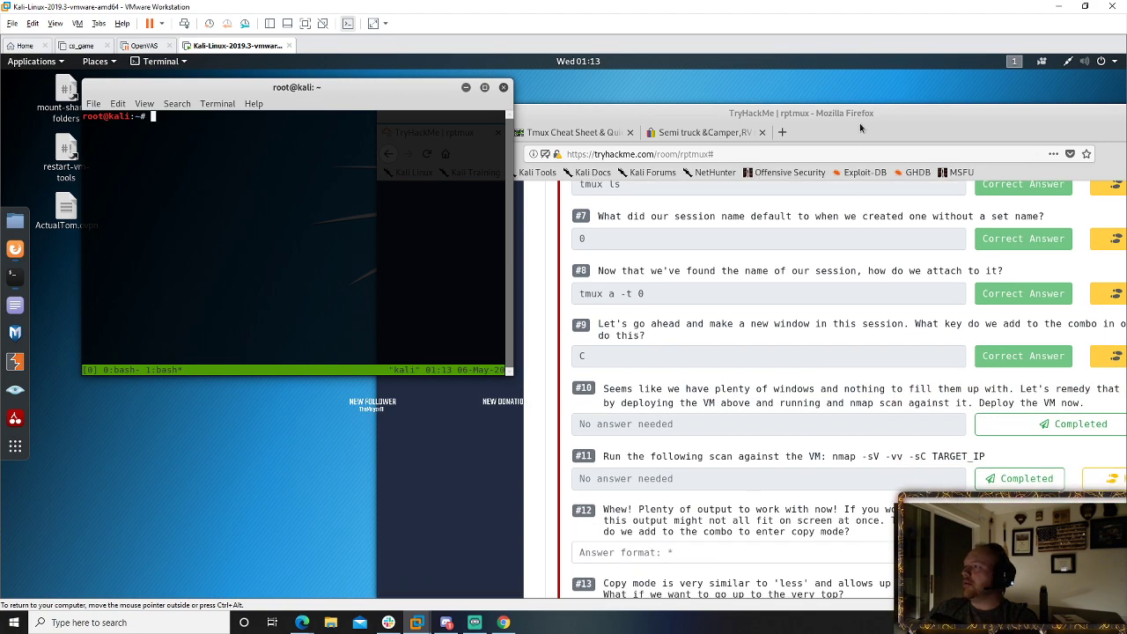
drag(915, 115, 754, 99)
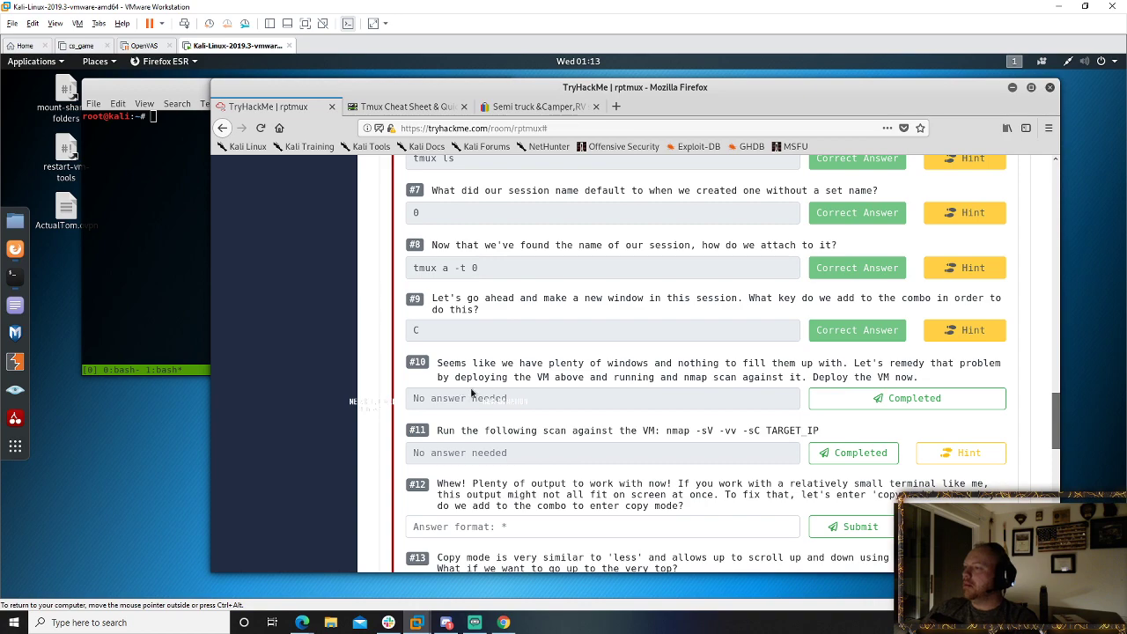
scroll(663, 376, up, 4)
scroll(663, 382, up, 10)
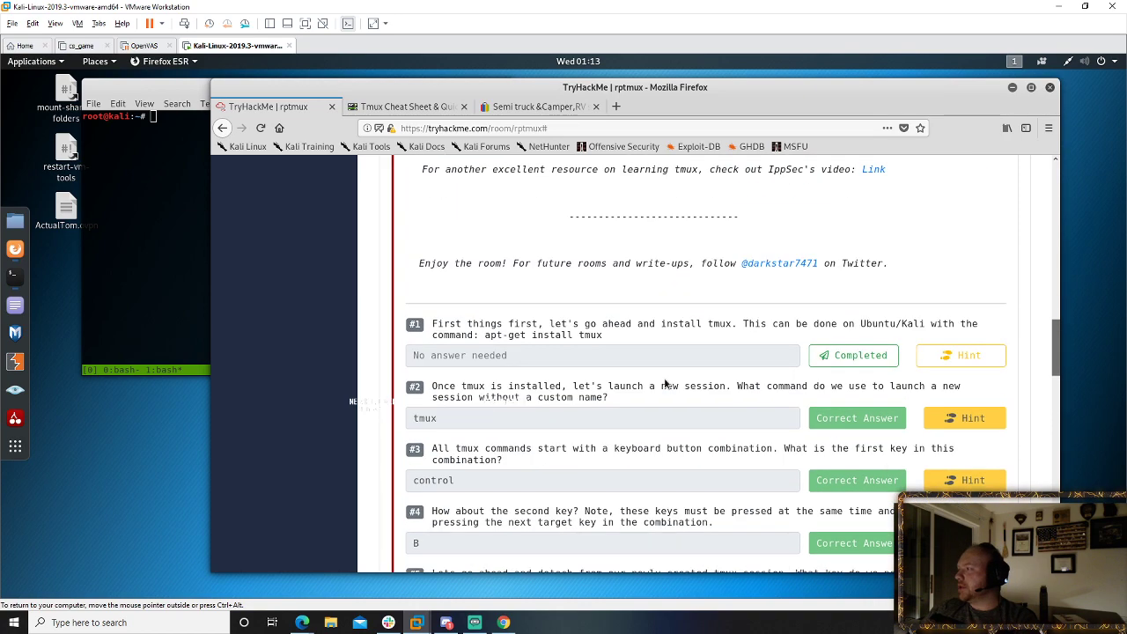
scroll(705, 389, up, 12)
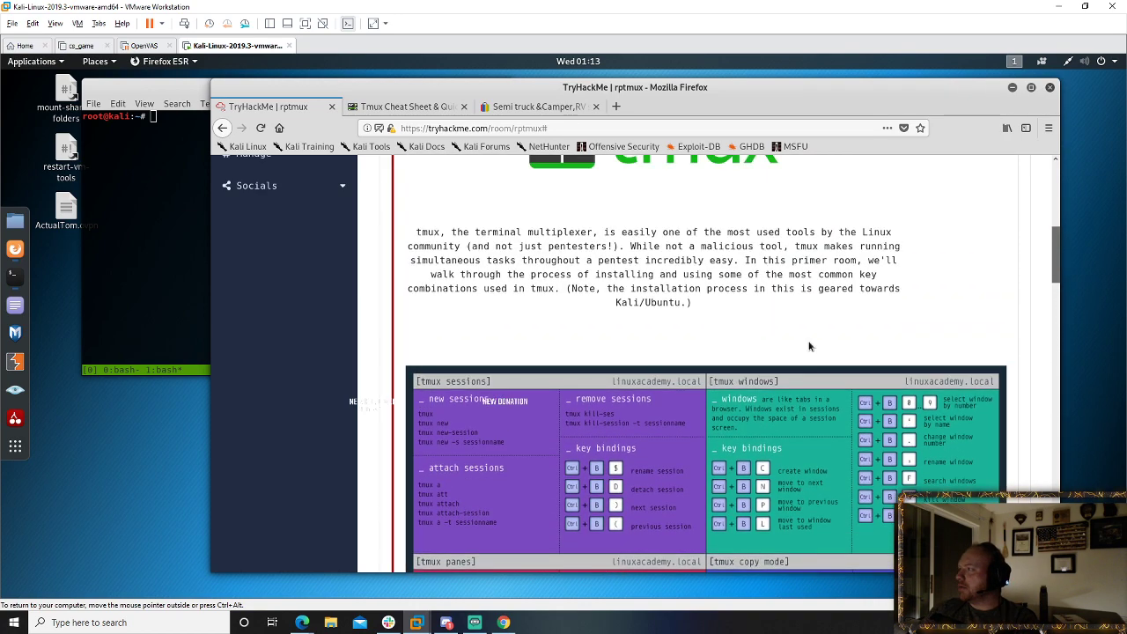
- Deploy the DVWA target at 10.10.85.226, mark question #10 Completed, and return to tmux
click(940, 323)
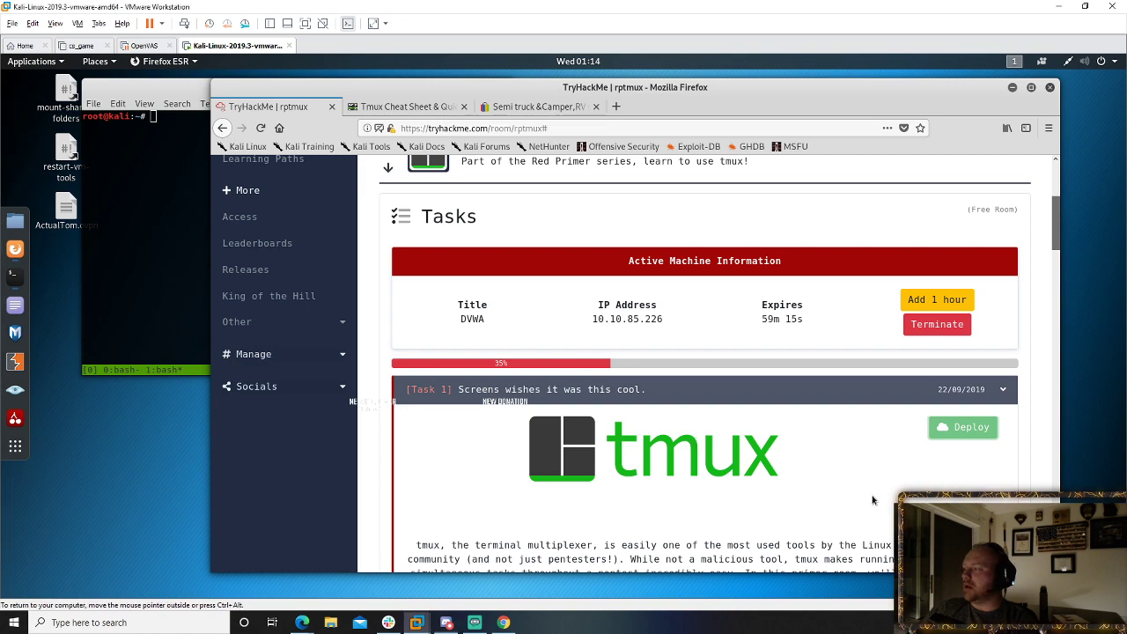
scroll(832, 456, down, 10)
scroll(819, 450, down, 10)
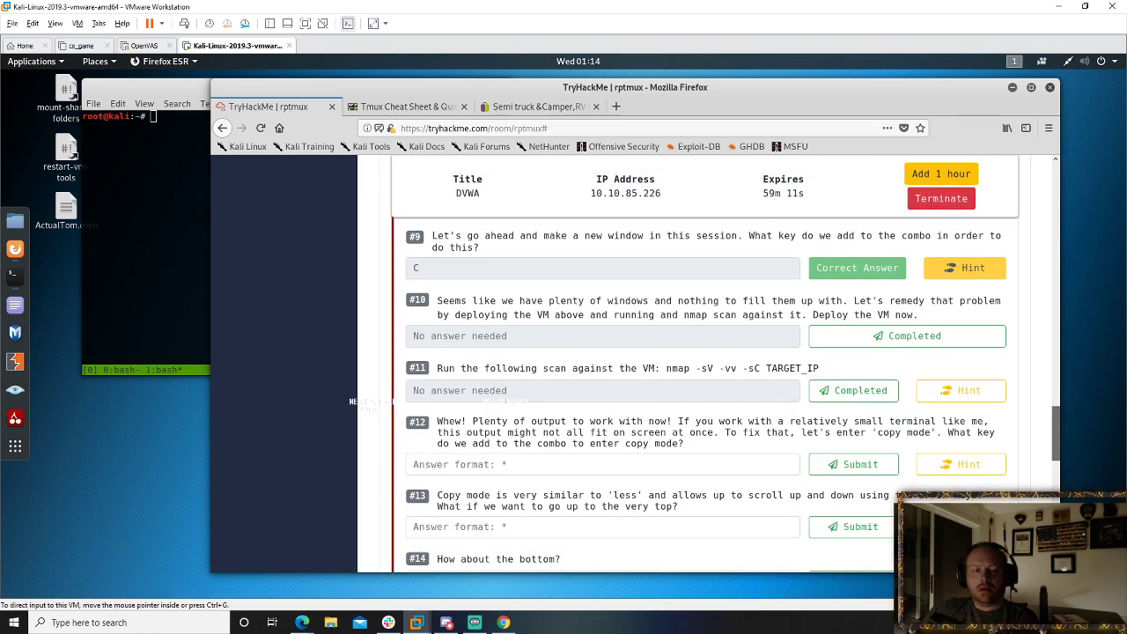
click(615, 419)
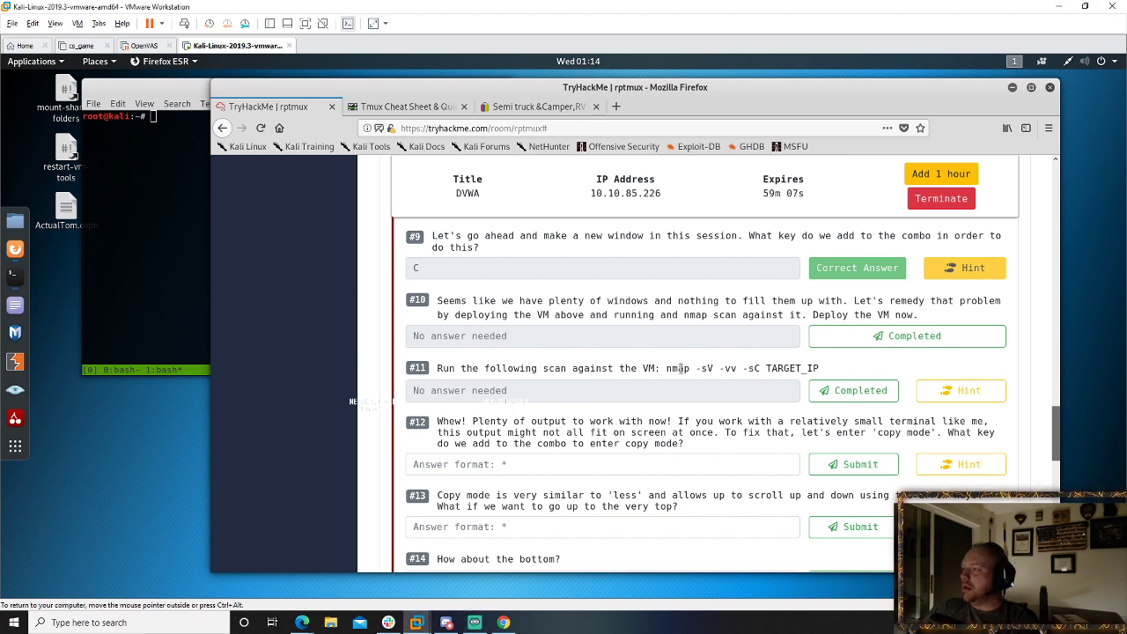
click(916, 337)
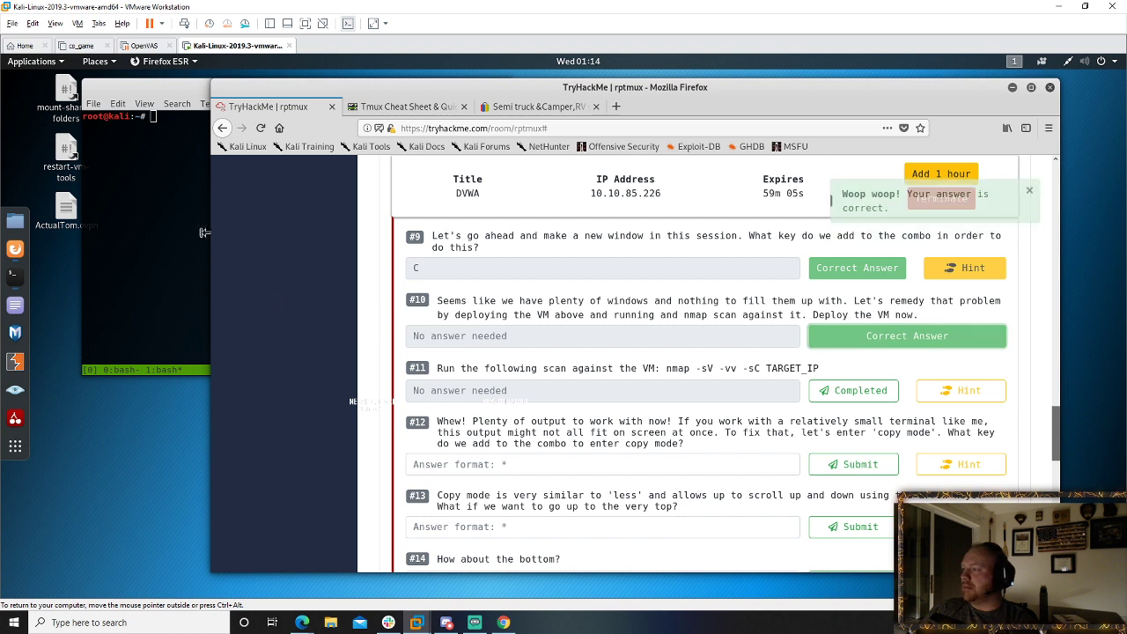
click(172, 207)
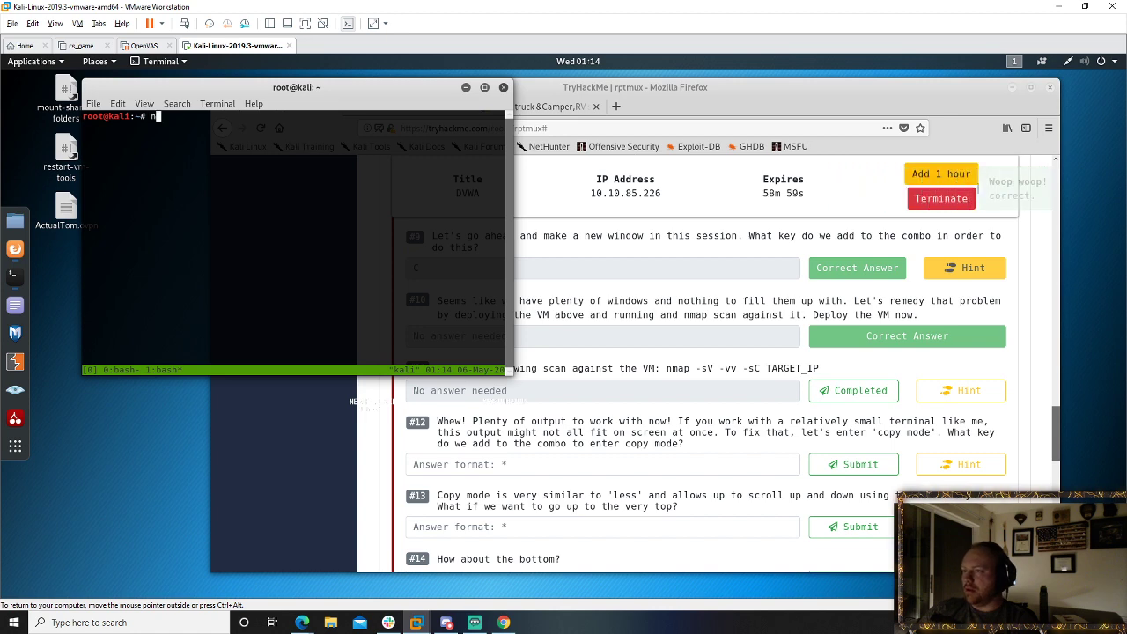
- Run nmap --help in the tmux terminal to list nmap's options
text(nmap --)
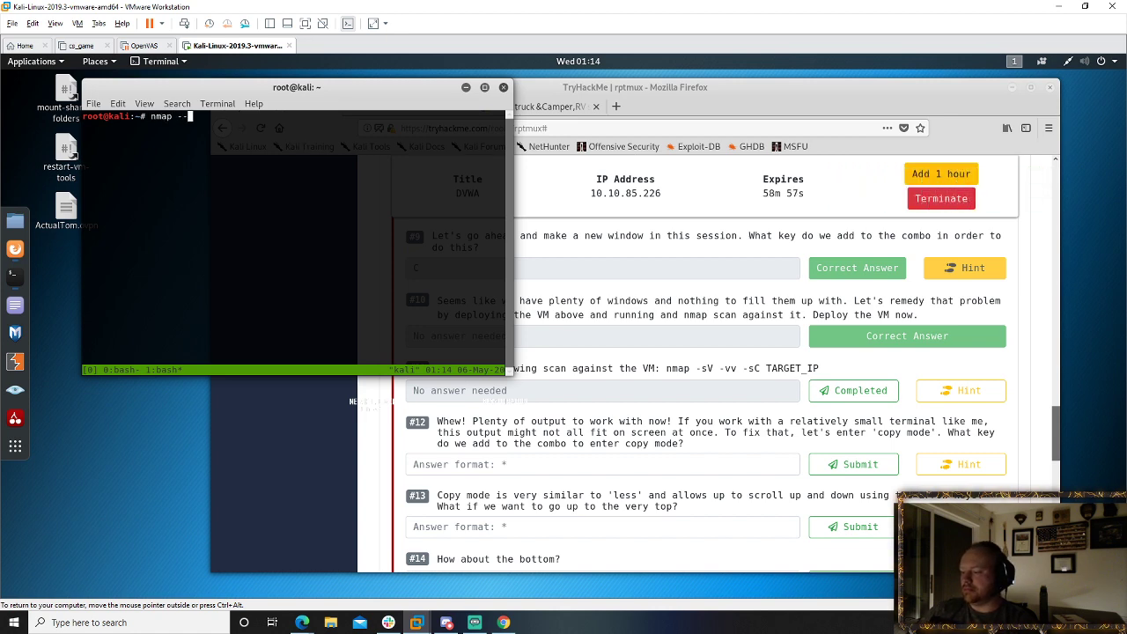
text(help)
key(Return)
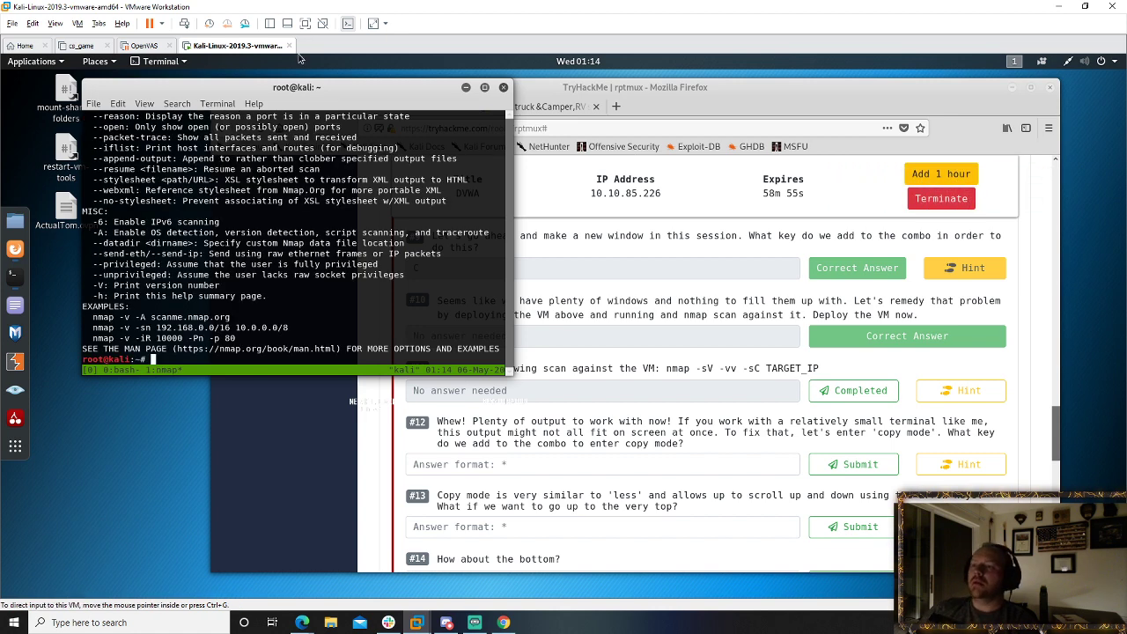
text(exit)
- Clear the prompt, then make the terminal window taller and wider across the screen
key(Up)
key(Up)
key(Up)
key(Up)
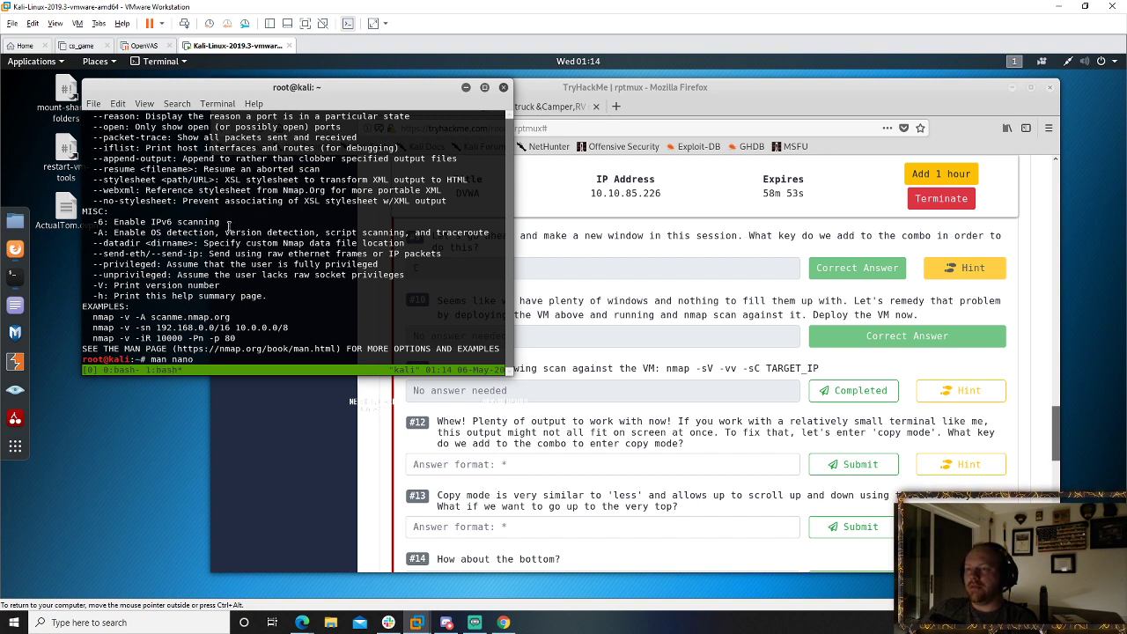
key(Up)
key(Up)
key(Up)
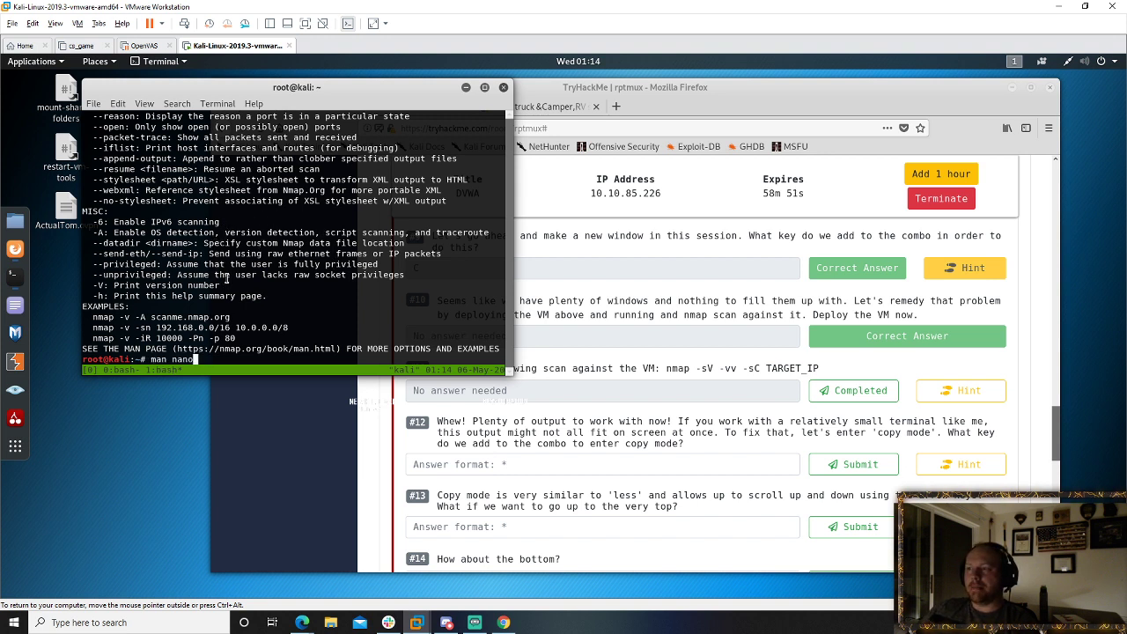
key(Down)
key(Down)
key(Down)
key(Down)
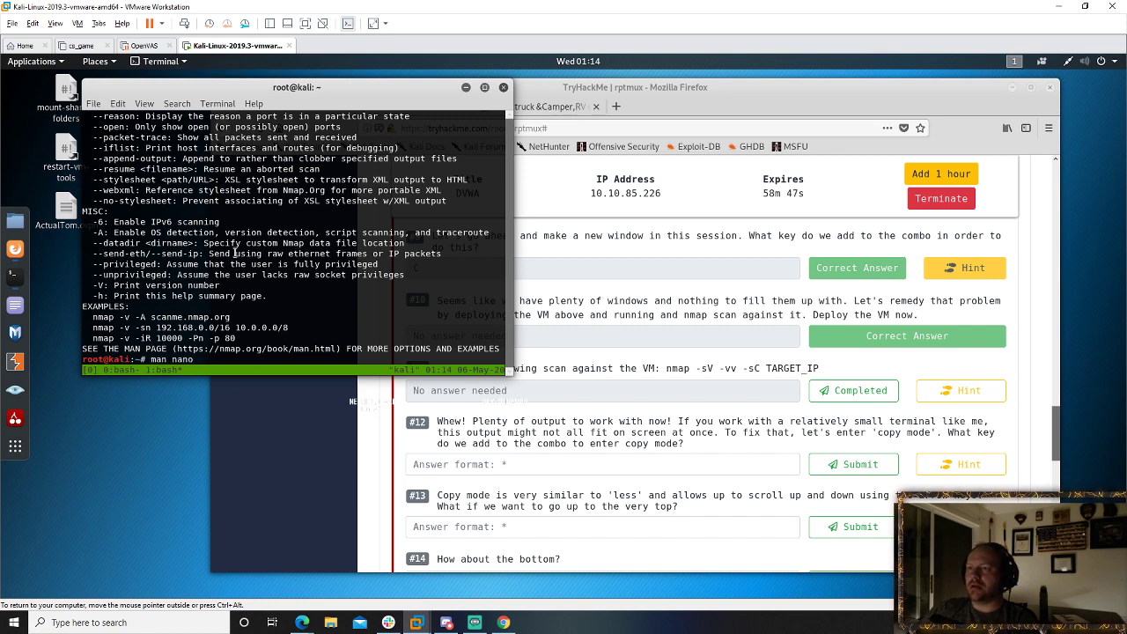
drag(419, 374, 419, 588)
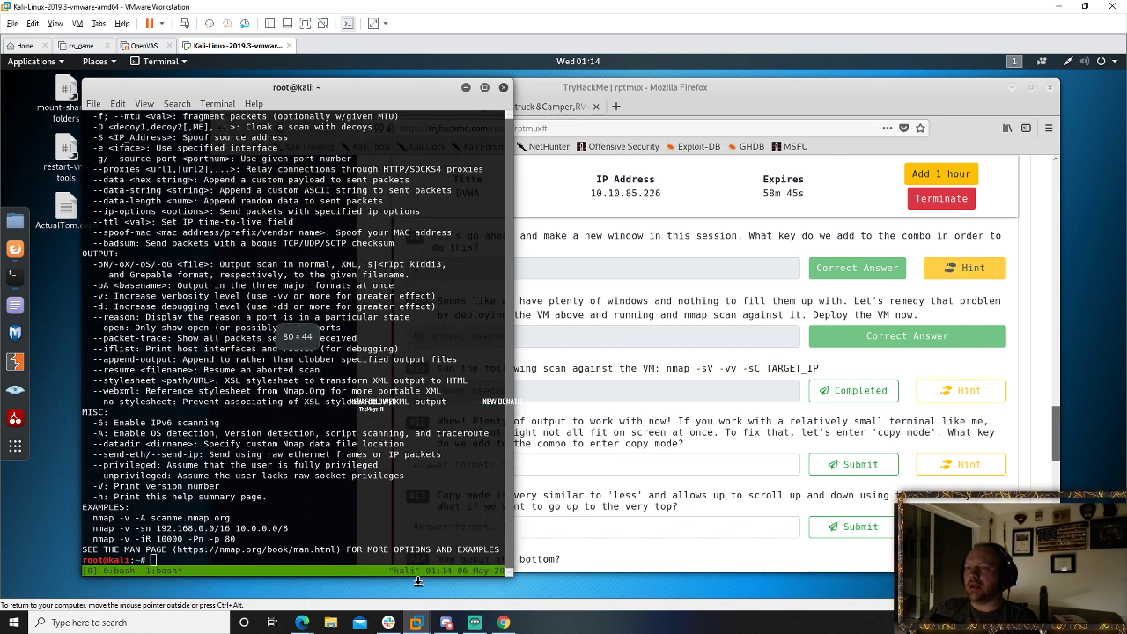
drag(515, 157, 1032, 156)
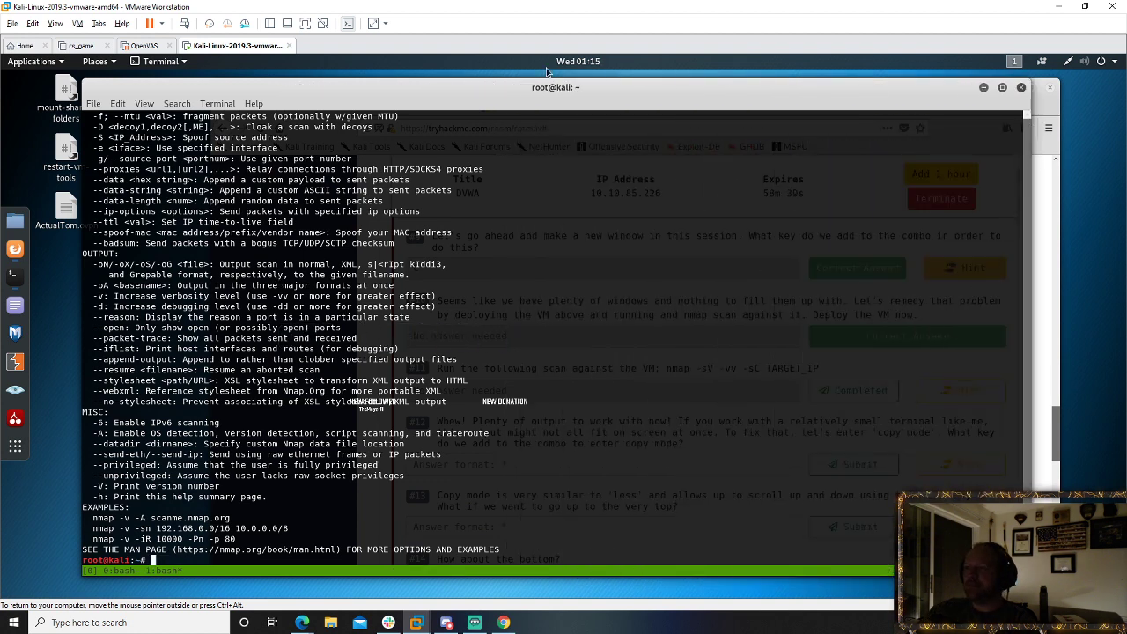
drag(571, 87, 622, 350)
click(591, 259)
scroll(638, 297, up, 5)
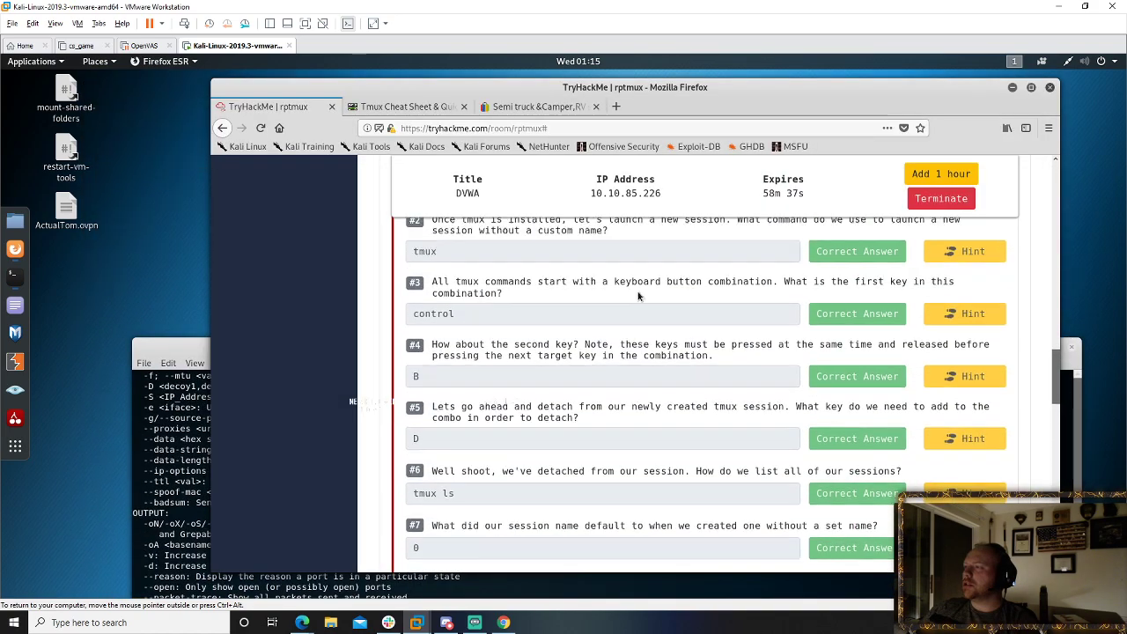
scroll(638, 297, down, 5)
scroll(629, 286, up, 1)
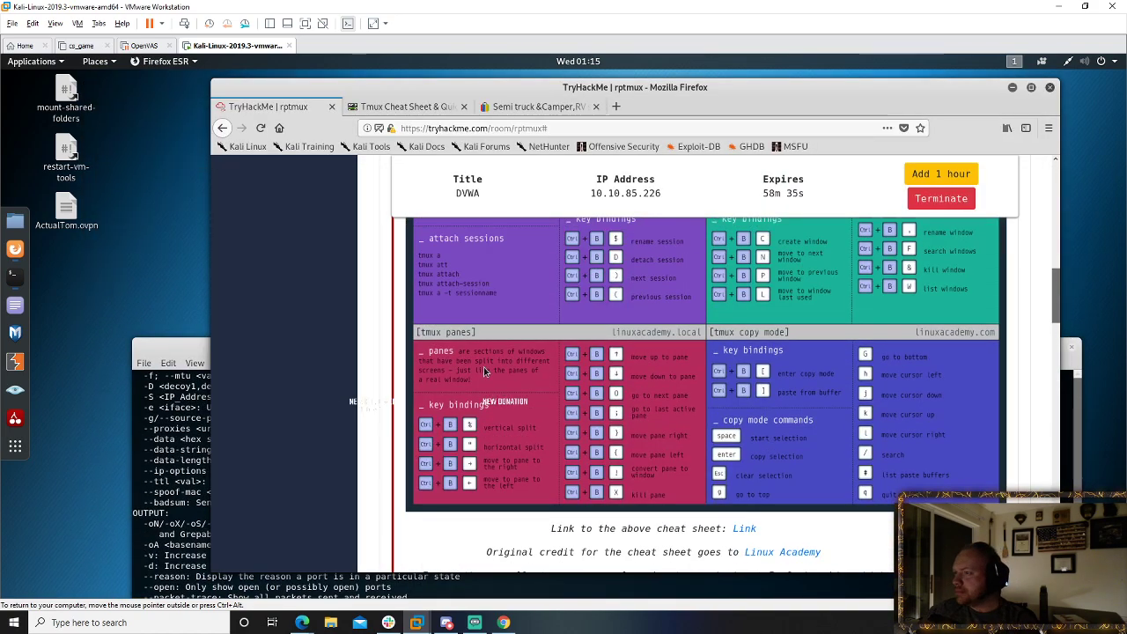
scroll(808, 381, up, 1)
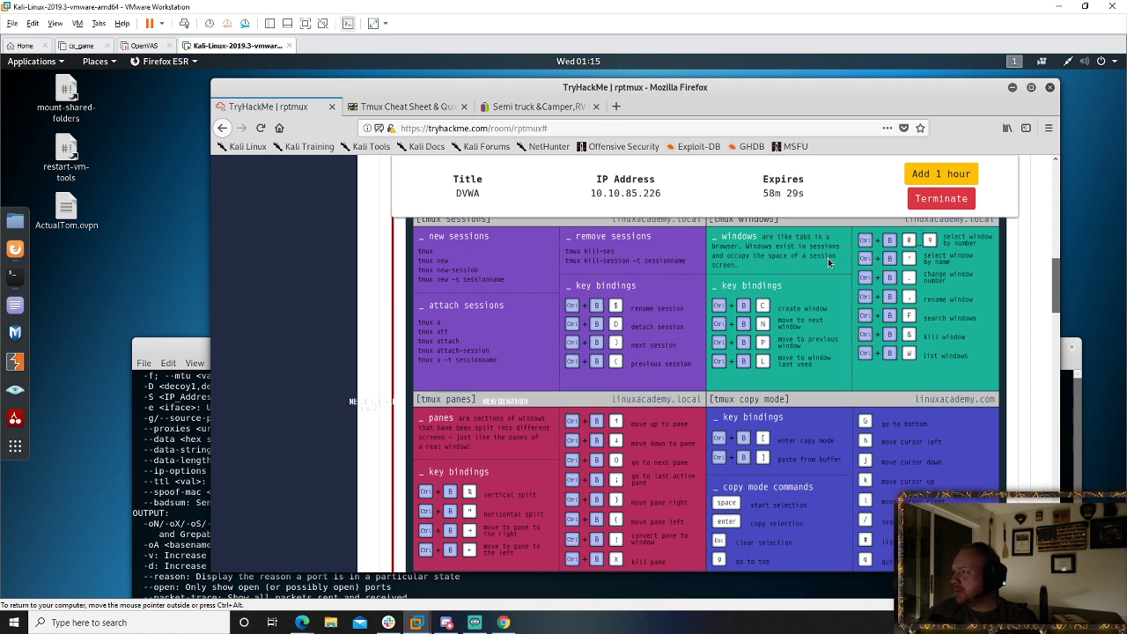
scroll(862, 343, down, 1)
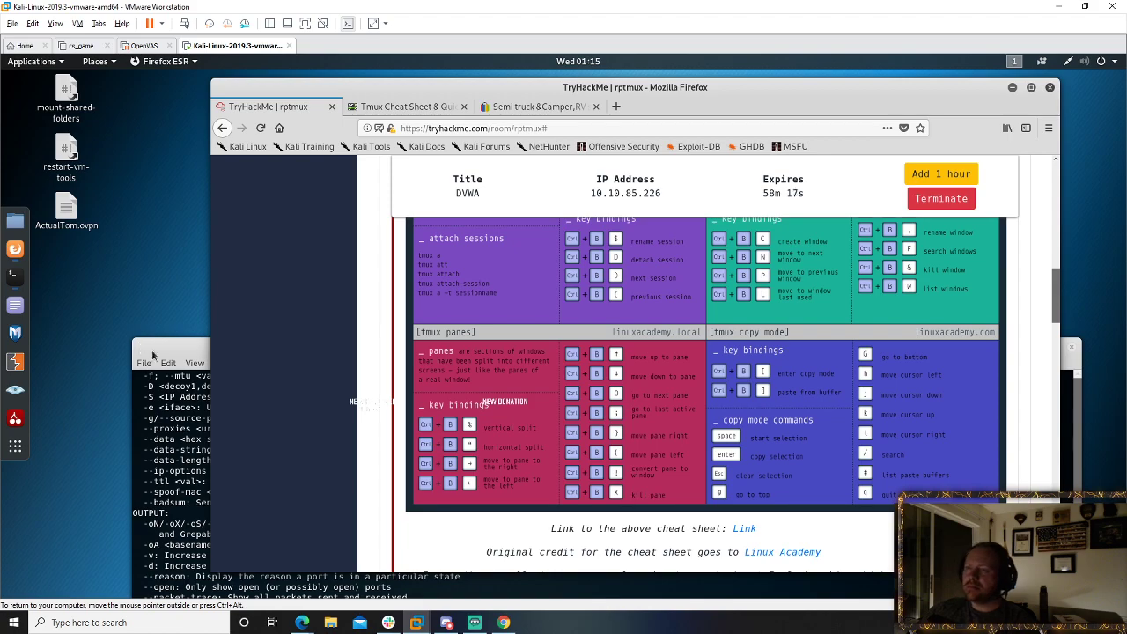
drag(162, 345, 78, 55)
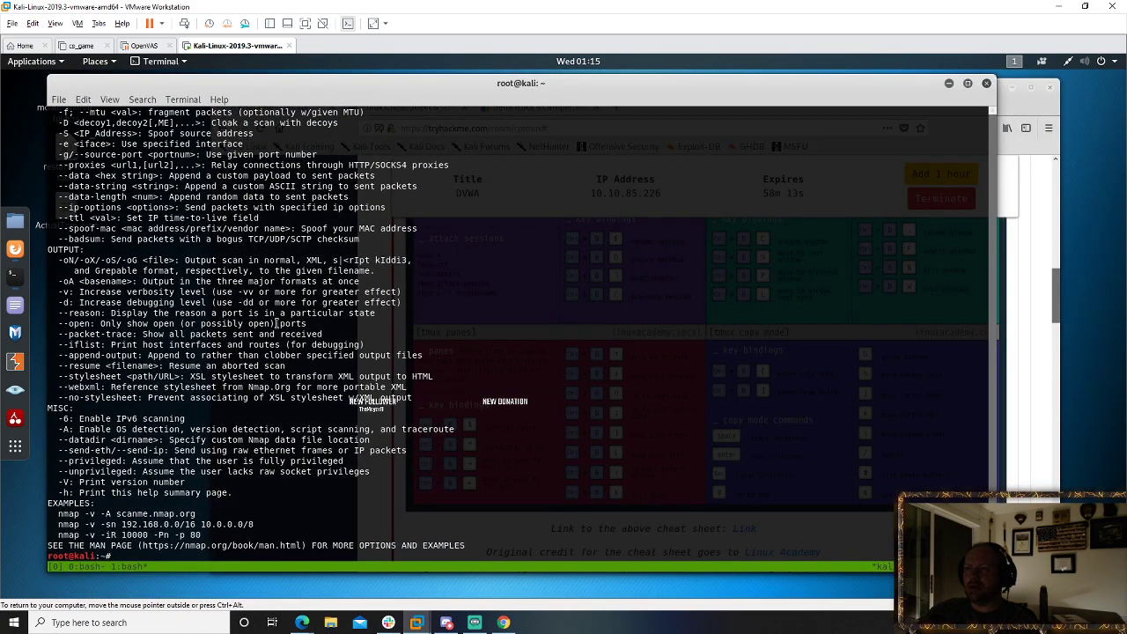
- Clear the shell prompt and resize the terminal window to show more output
key(Up)
key(Down)
key(Up)
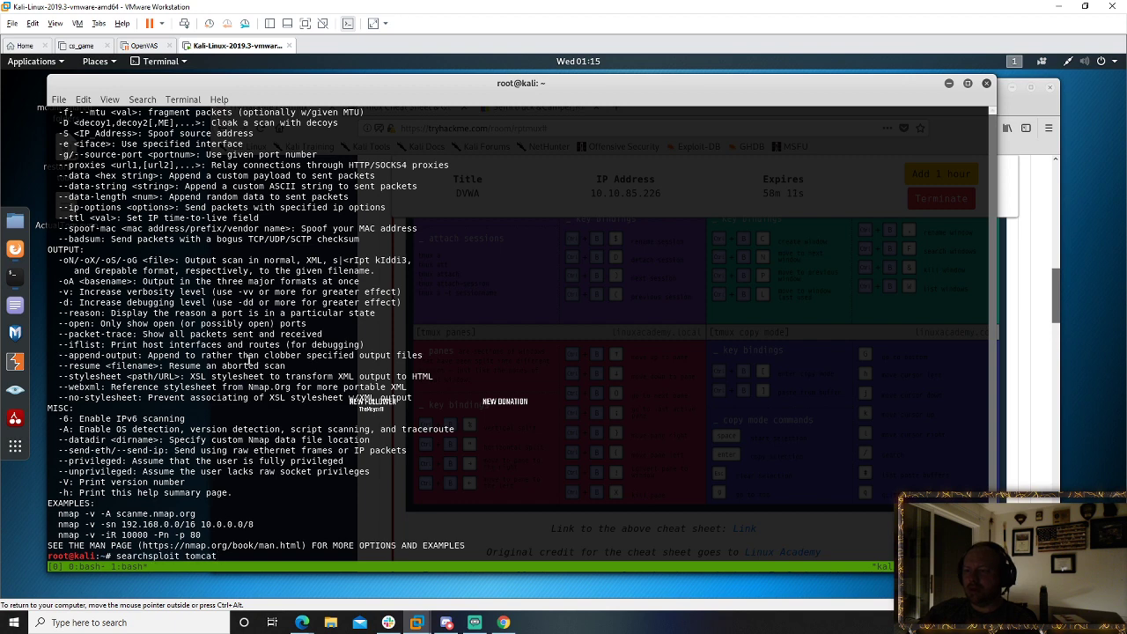
key(Down)
text(./make.go)
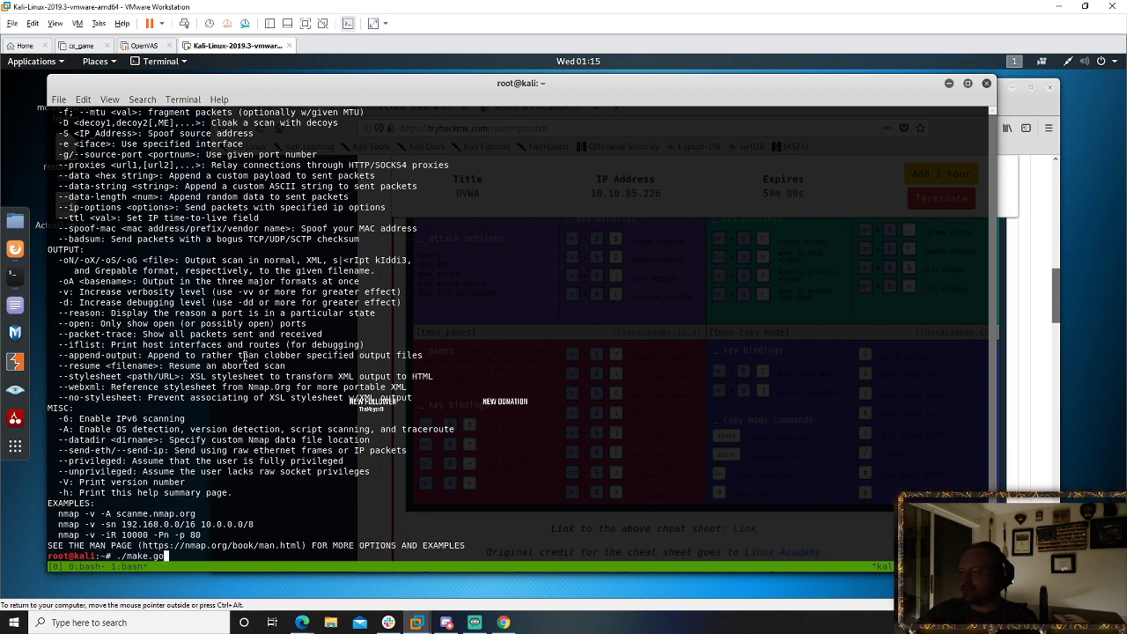
key(BackSpace)
key(BackSpace)
key(BackSpace)
key(BackSpace)
key(BackSpace)
key(BackSpace)
key(BackSpace)
key(BackSpace)
key(BackSpace)
key(Up)
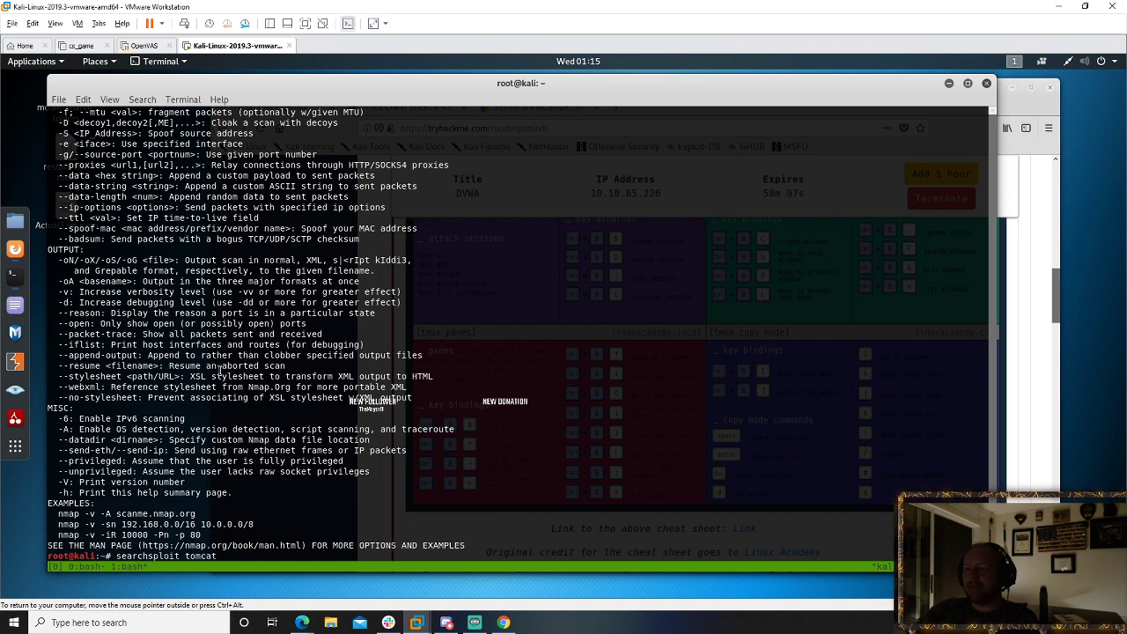
key(Down)
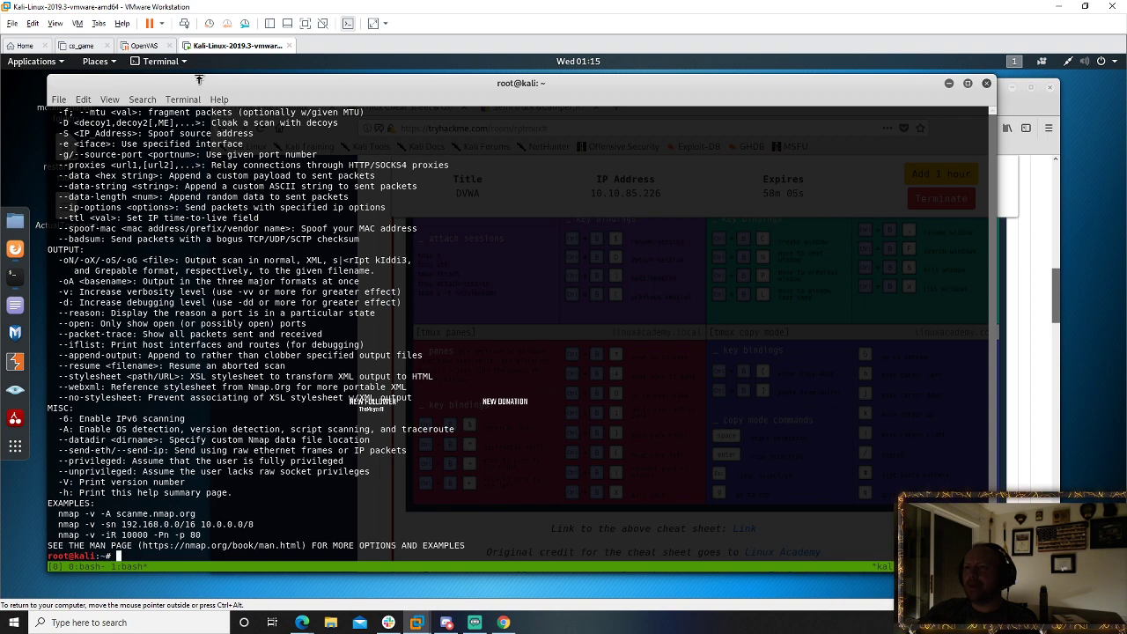
key(super+h)
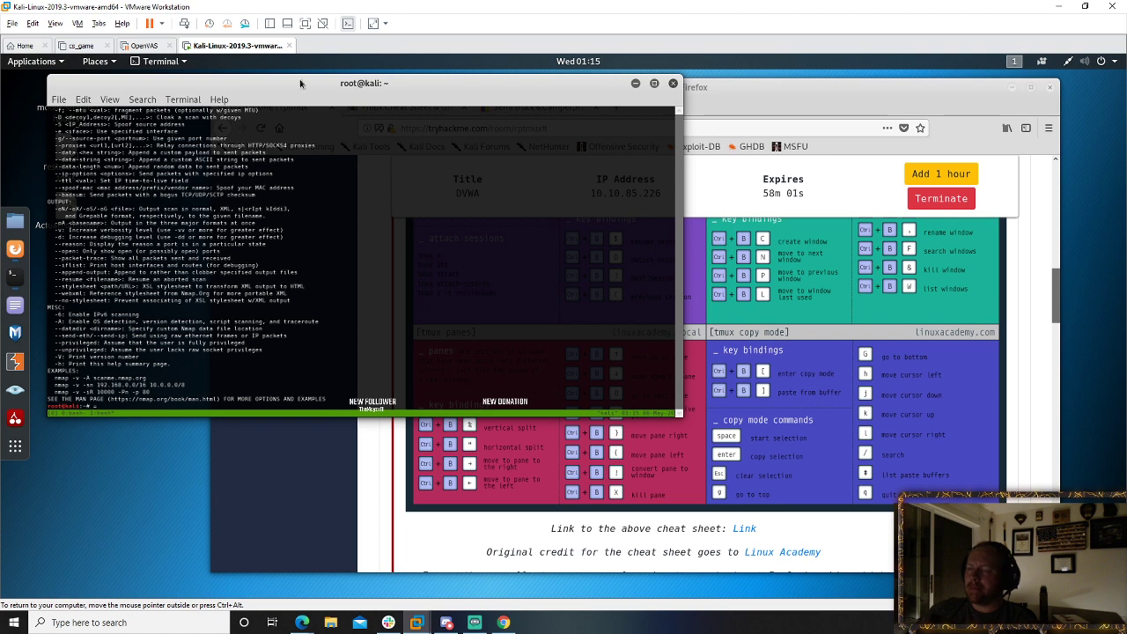
drag(676, 417, 771, 493)
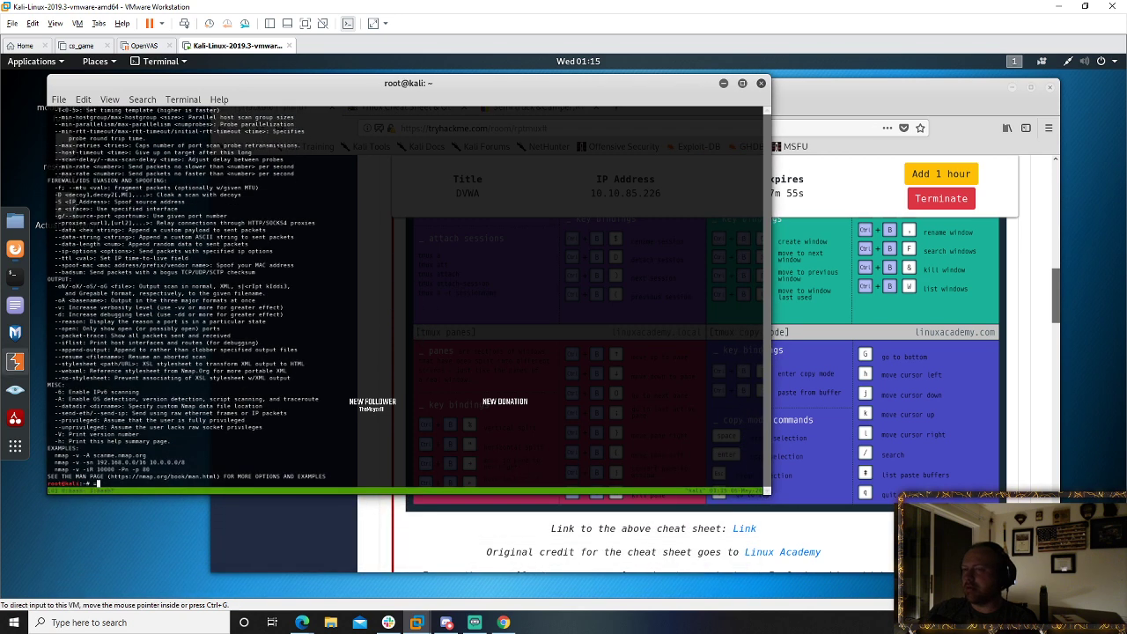
- Open a new terminal window from the dock and run nmap --help
right_click(20, 278)
click(111, 231)
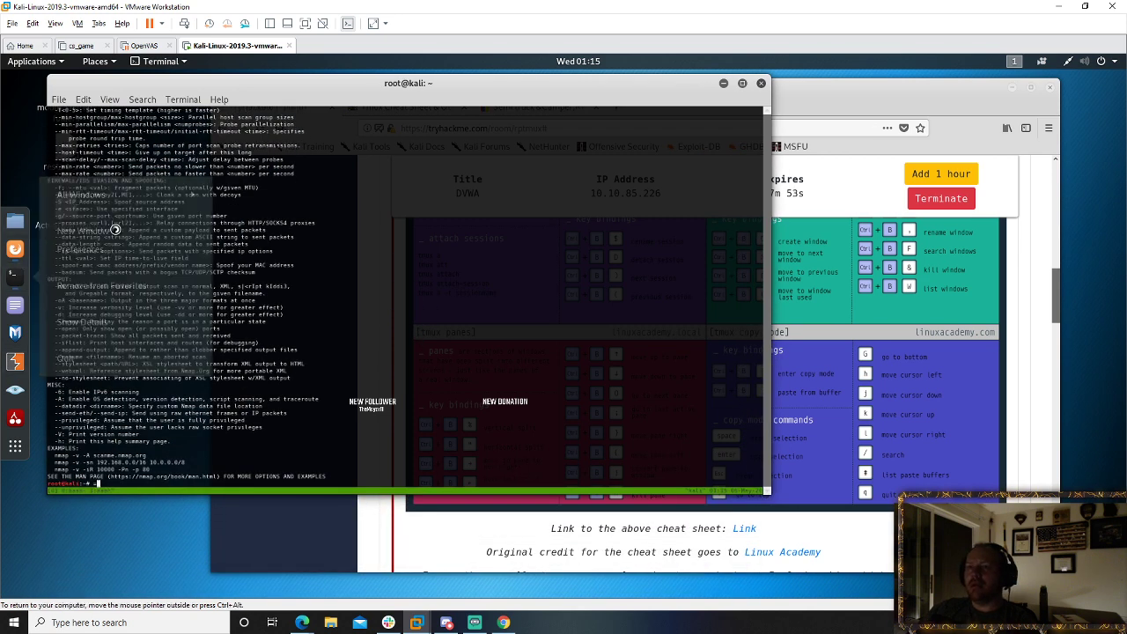
text(n)
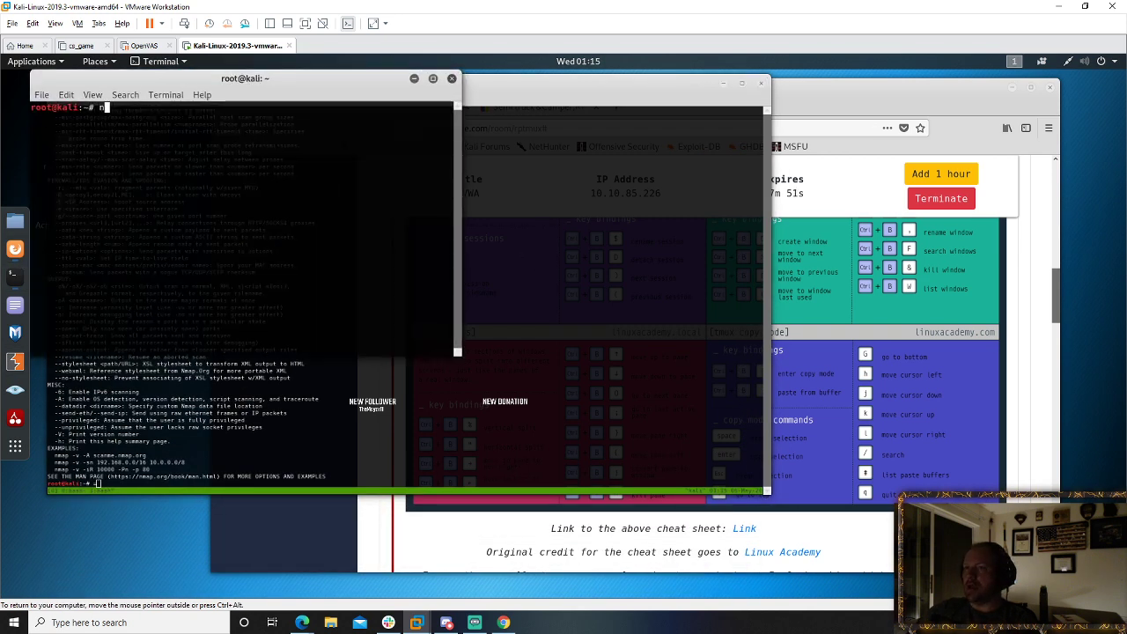
text(map)
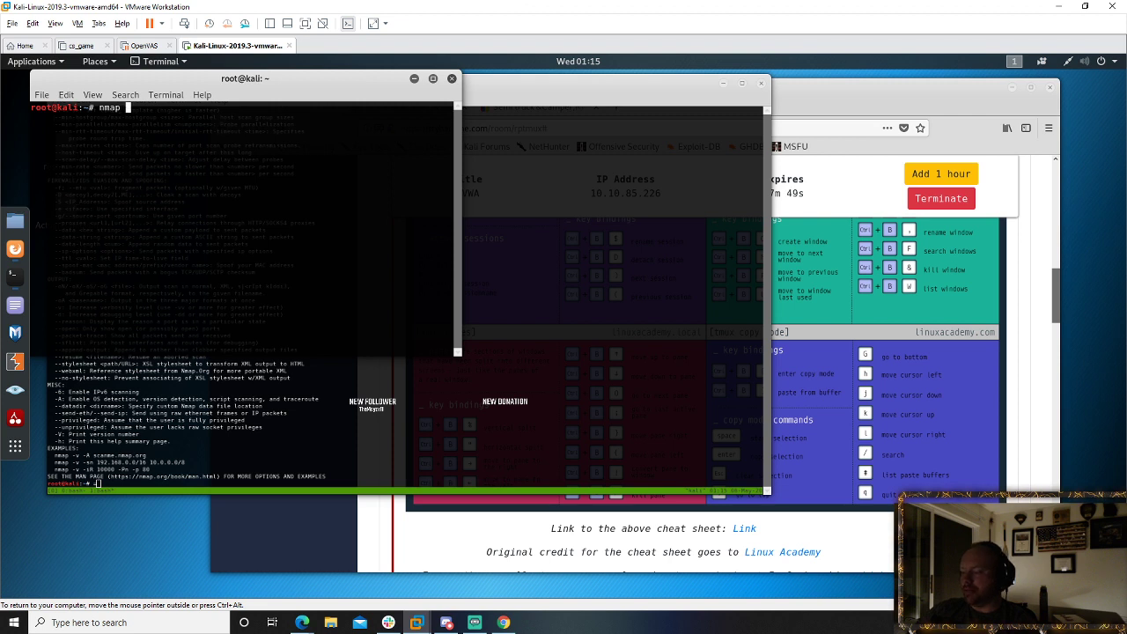
text( --jh)
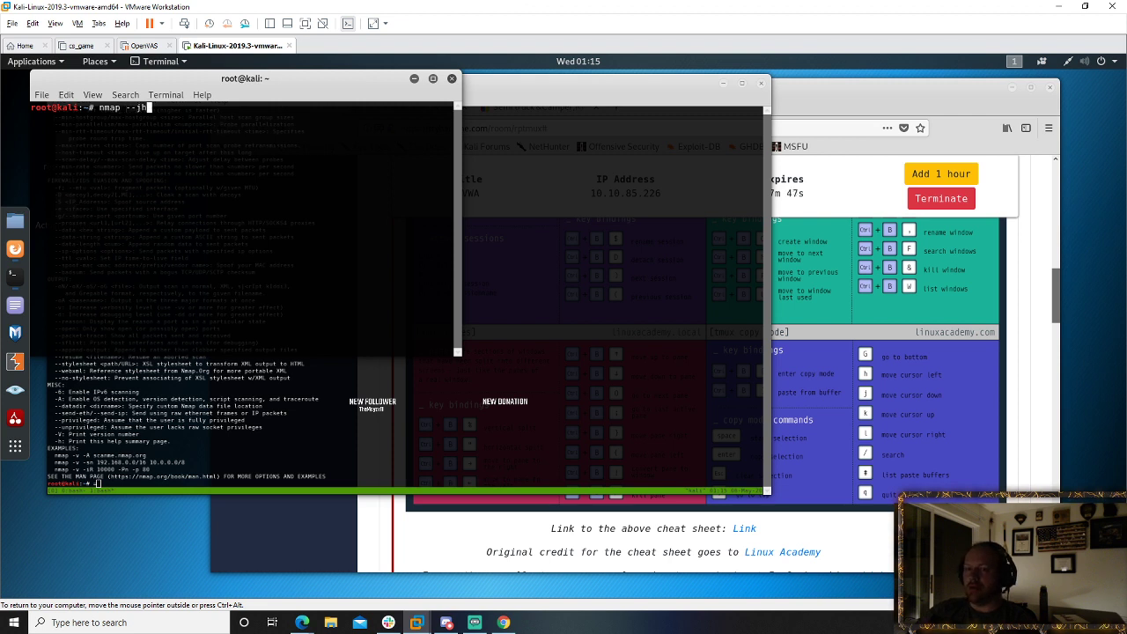
key(BackSpace)
key(BackSpace)
text(help)
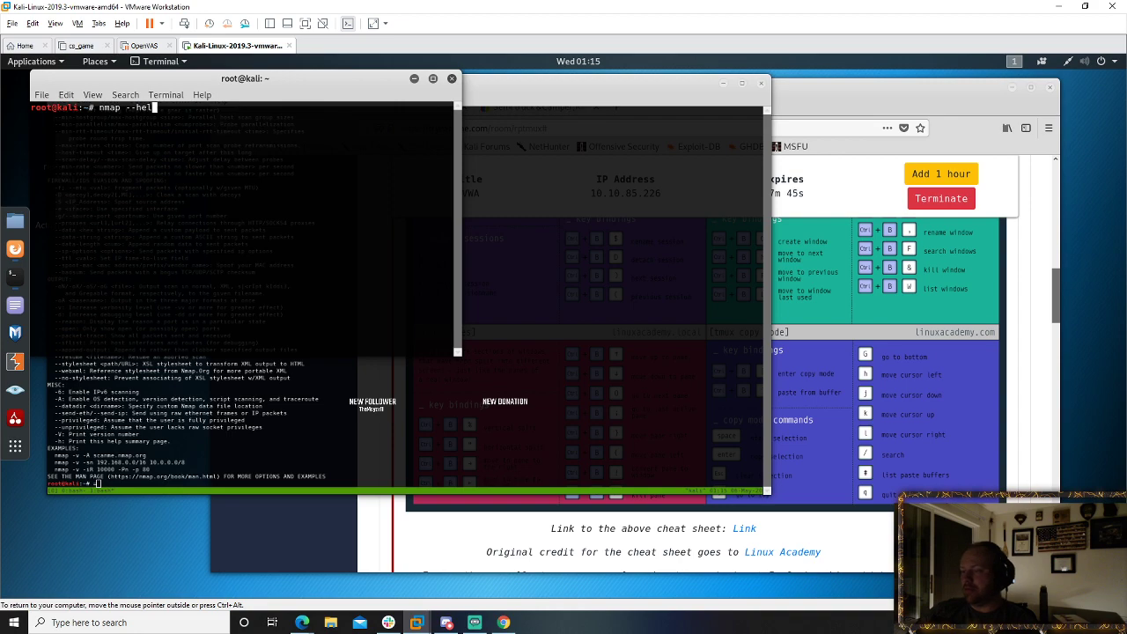
key(Return)
- Select the -sV service detection line in the help and compare it with the questions
scroll(118, 213, up, 15)
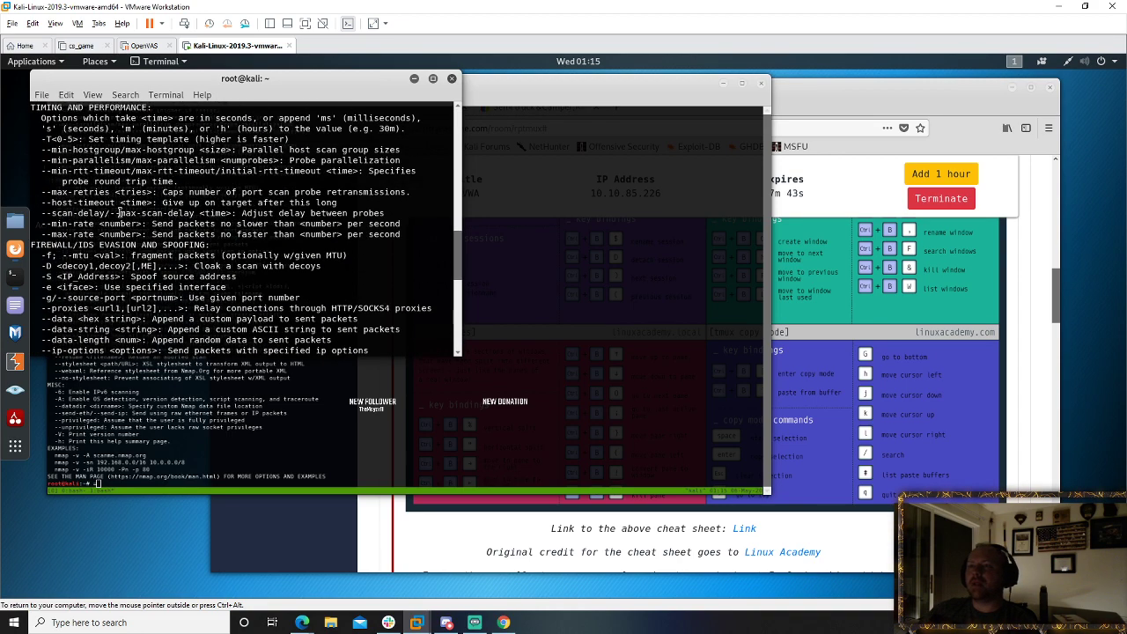
scroll(119, 213, up, 4)
scroll(103, 192, up, 2)
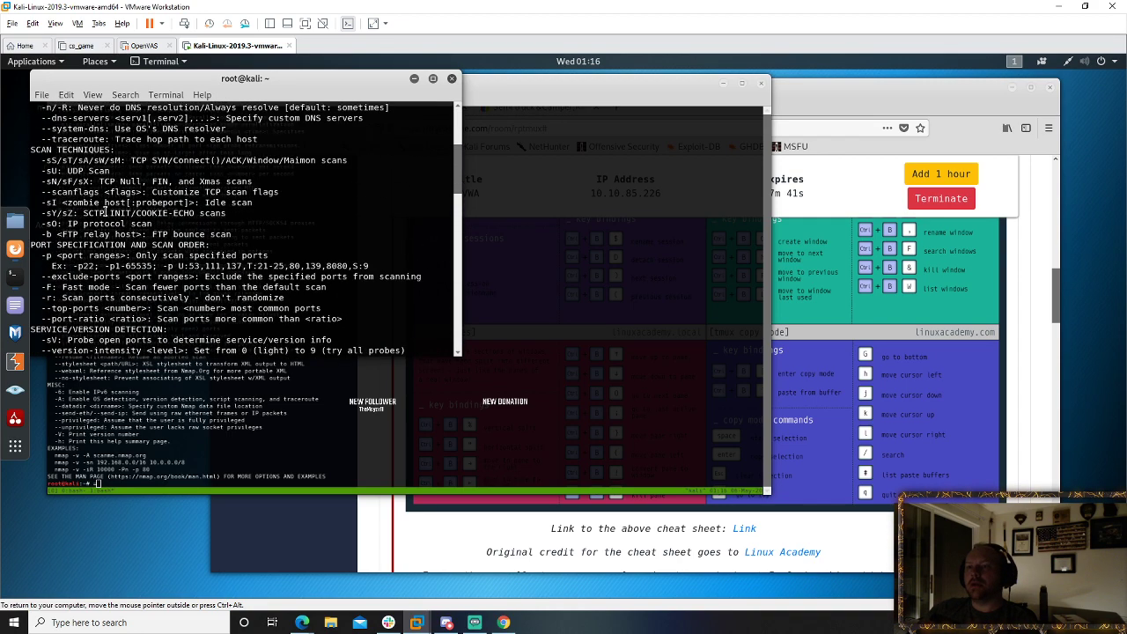
drag(43, 276, 58, 275)
triple_click(119, 282)
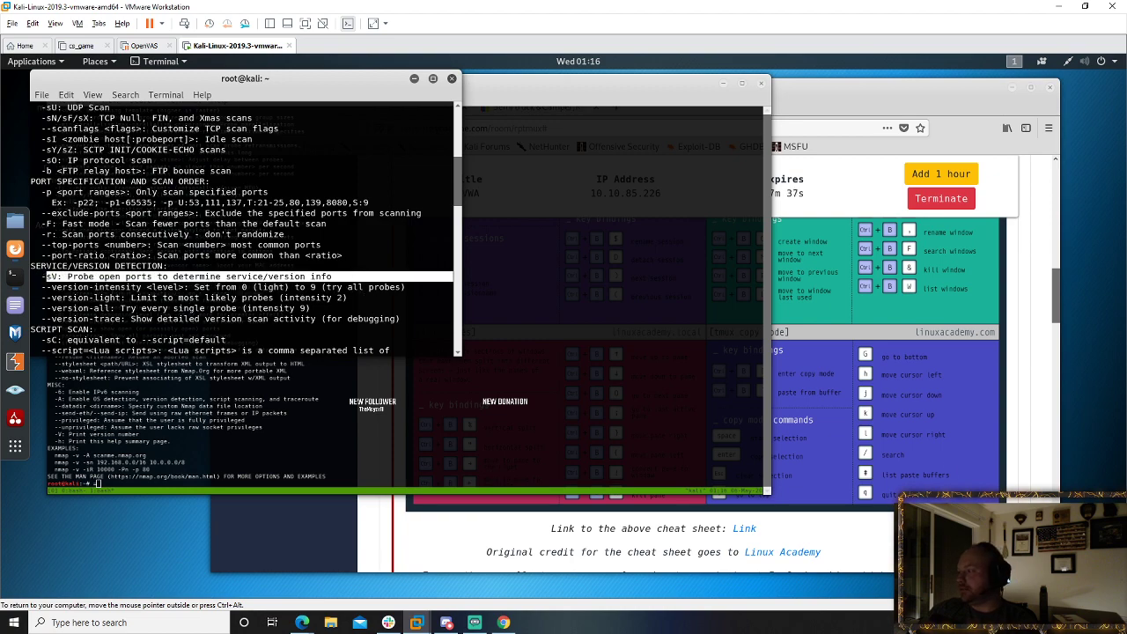
click(845, 334)
scroll(845, 335, down, 10)
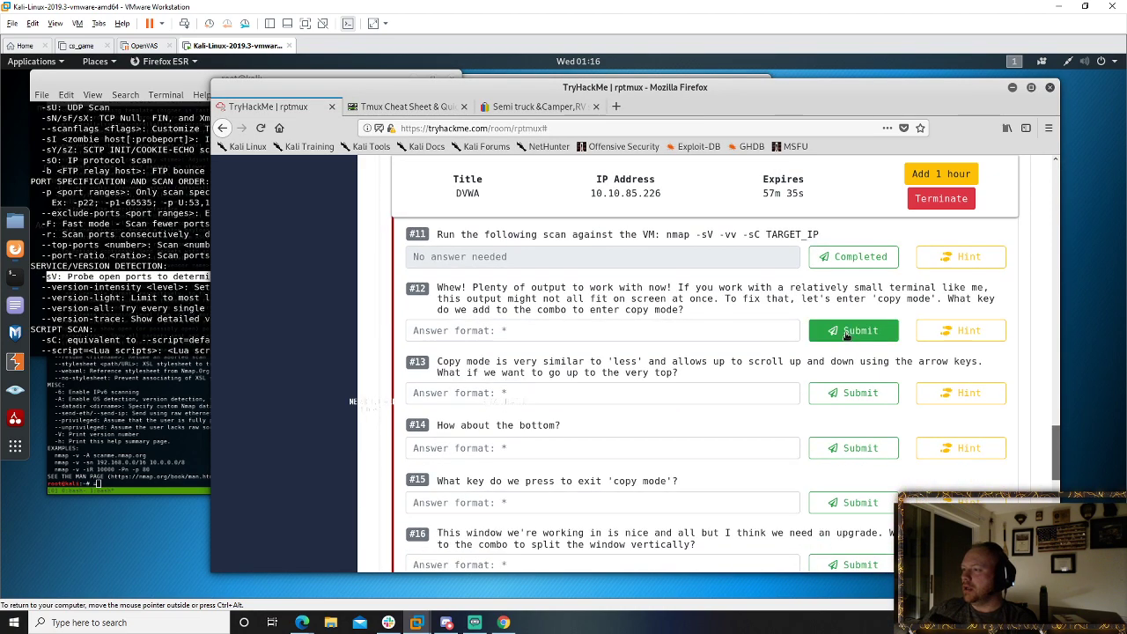
scroll(845, 335, up, 1)
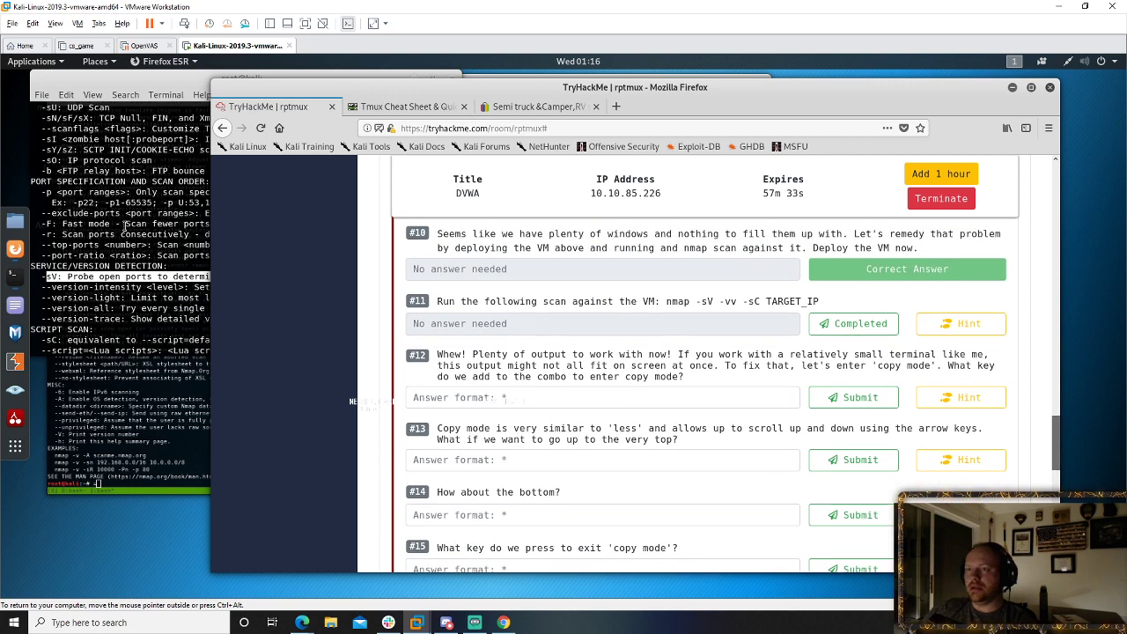
- Highlight the -v verbosity line in the help, then part of question #12's wording
click(124, 227)
scroll(176, 221, up, 2)
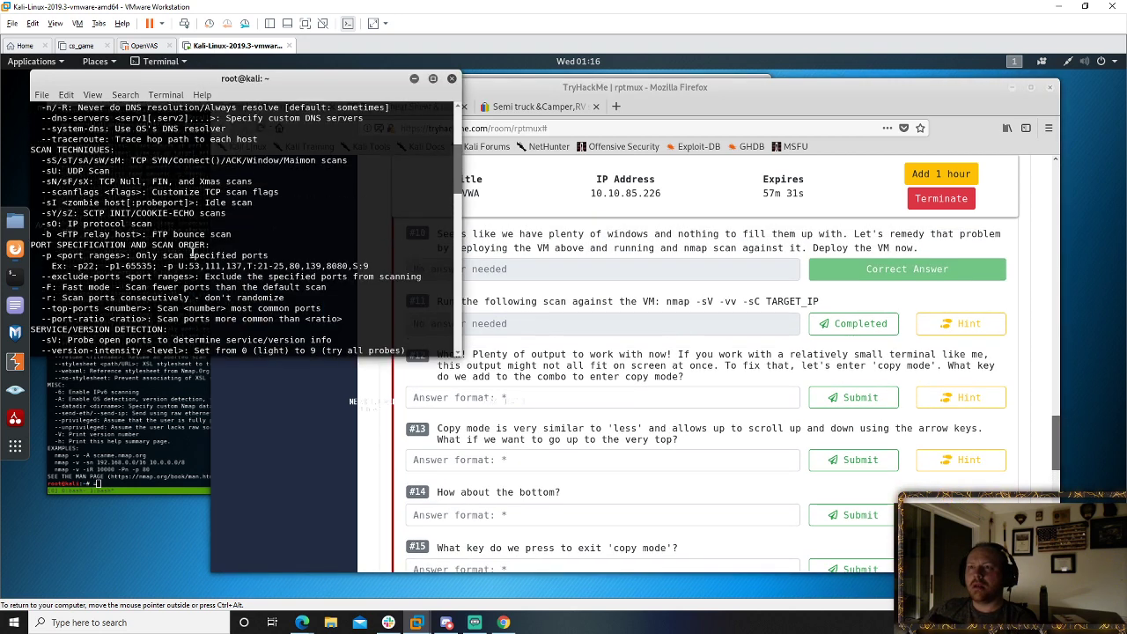
scroll(160, 252, up, 5)
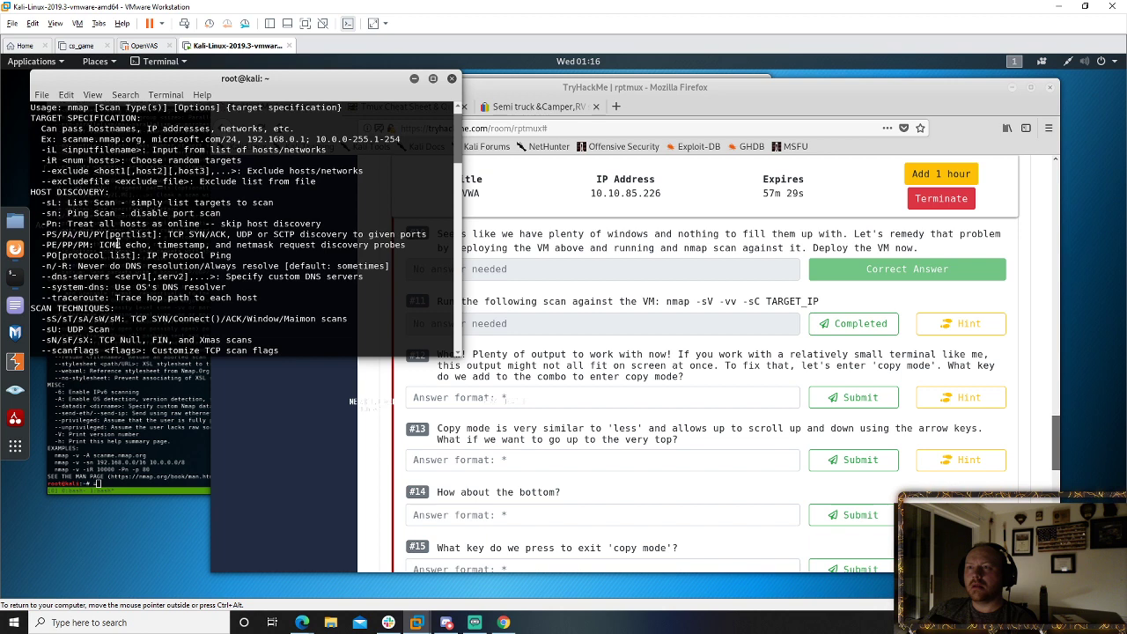
scroll(117, 245, up, 1)
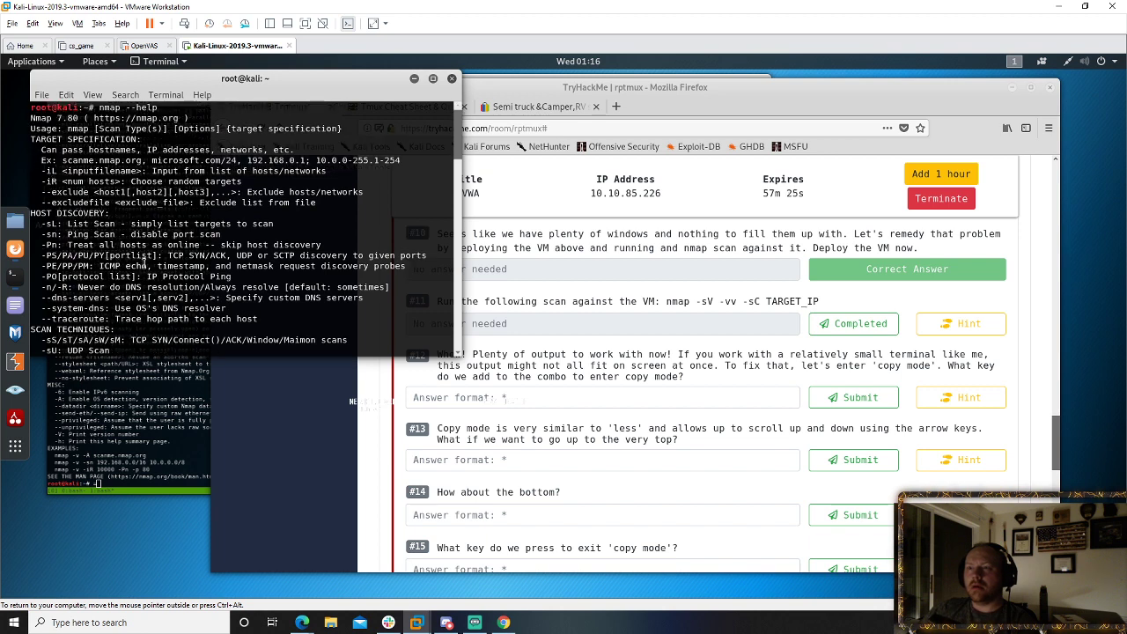
scroll(142, 278, down, 5)
scroll(143, 278, down, 7)
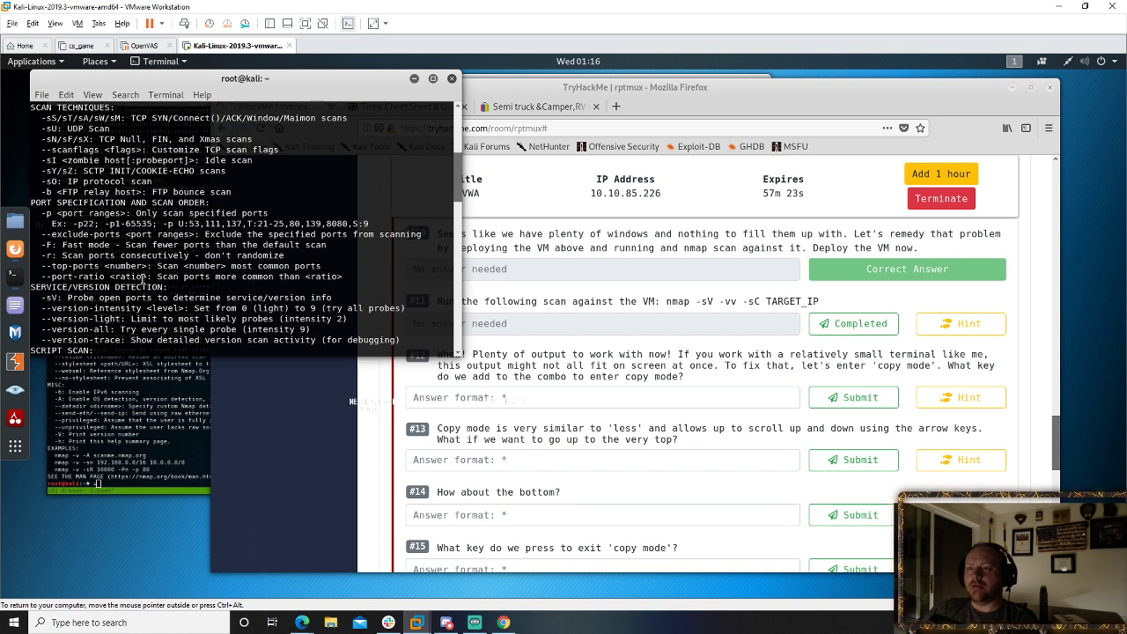
scroll(82, 309, down, 12)
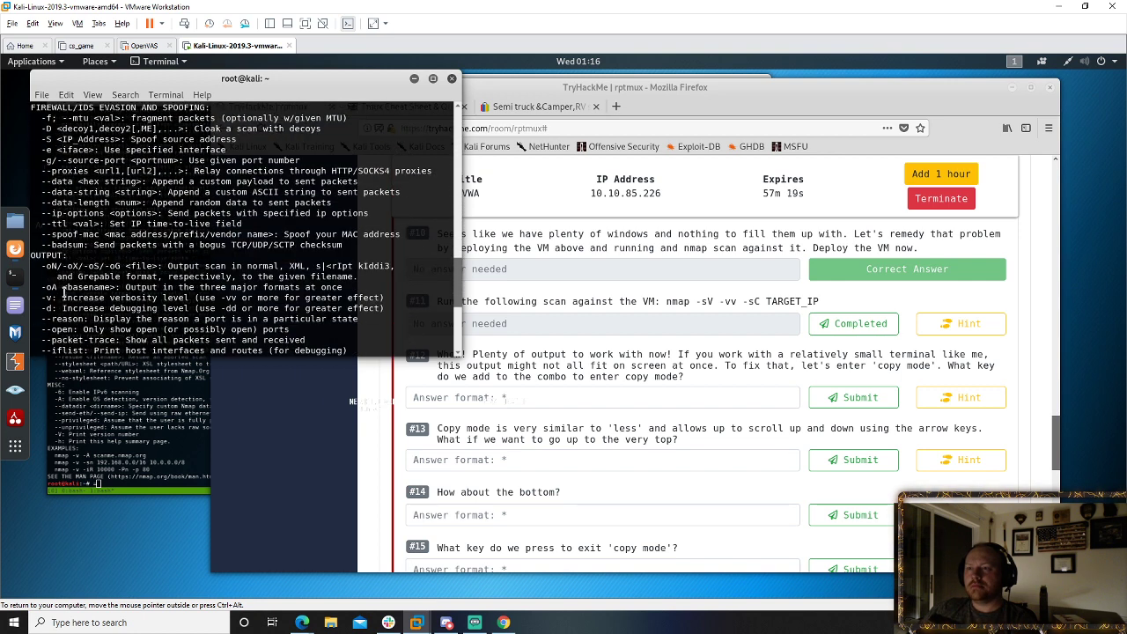
drag(44, 299, 375, 299)
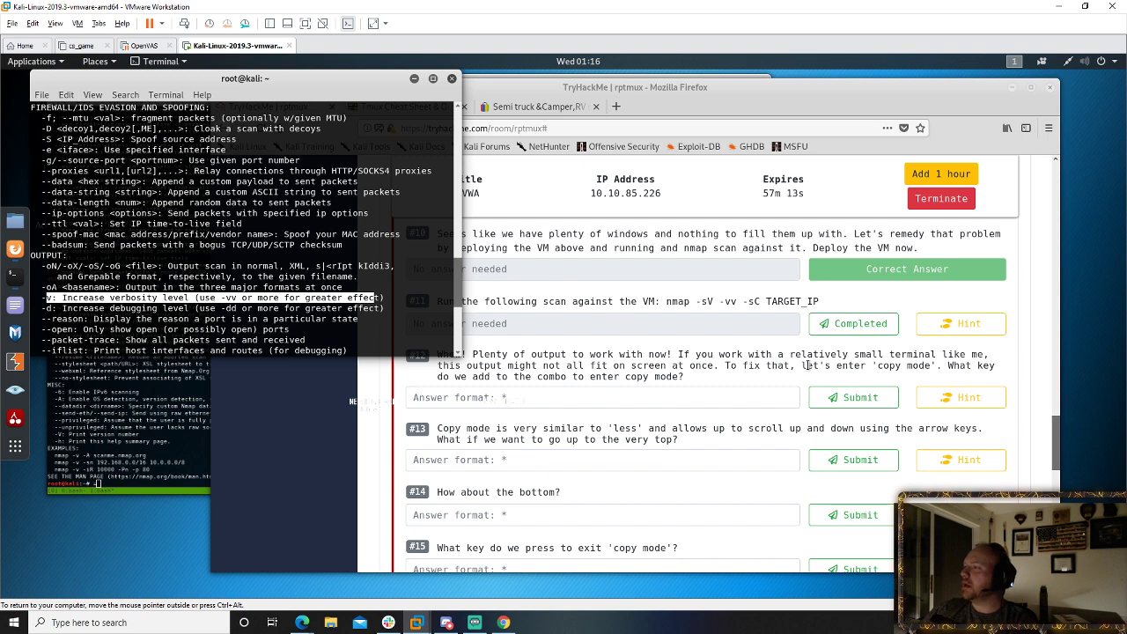
click(721, 363)
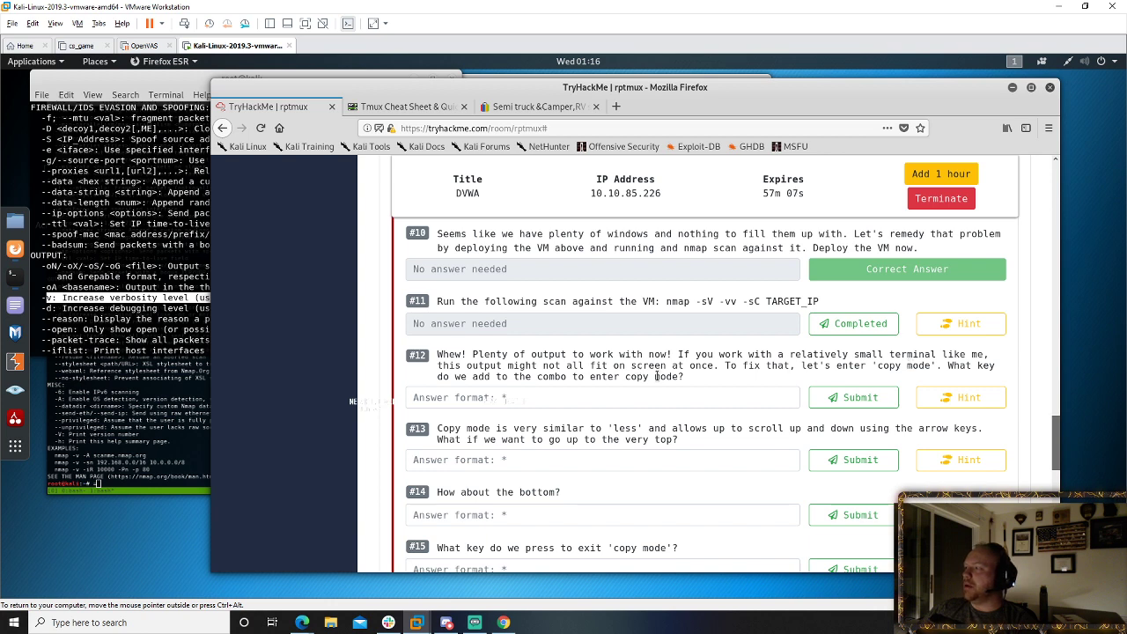
drag(566, 378, 615, 377)
- Shrink the tmux terminal text and maximize the terminal to fill the VM screen
click(132, 422)
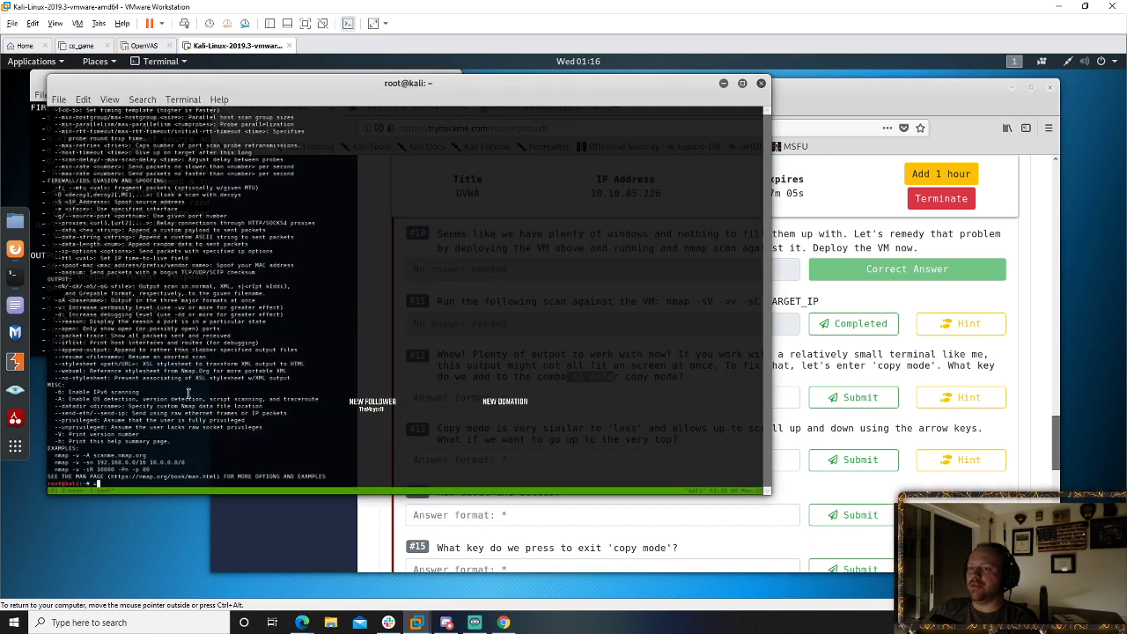
text(ls)
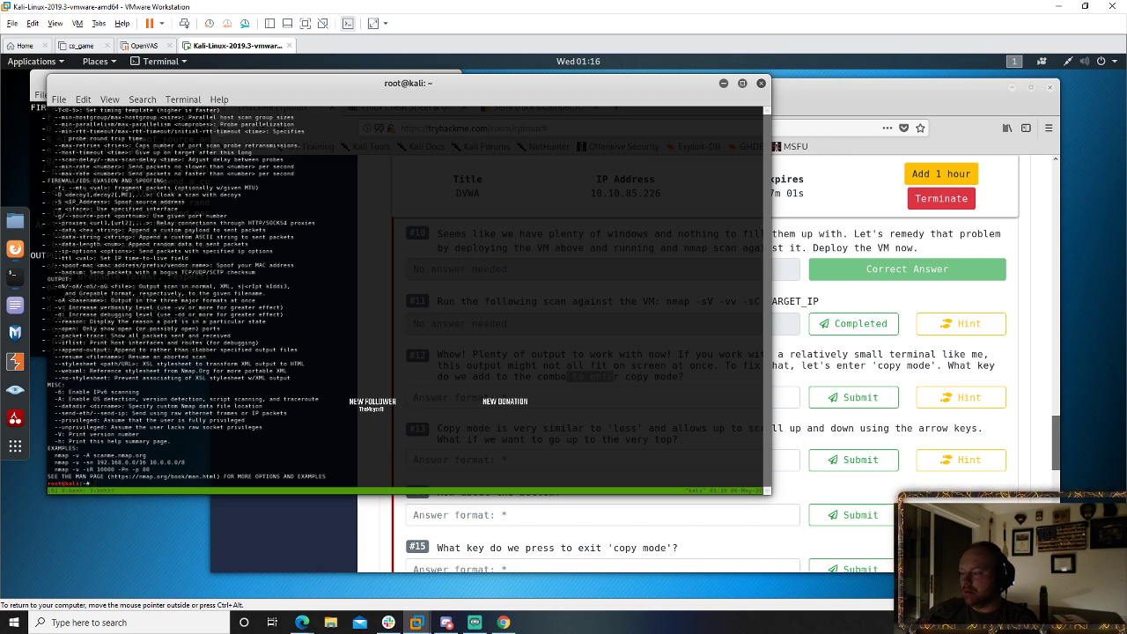
key(ctrl+minus)
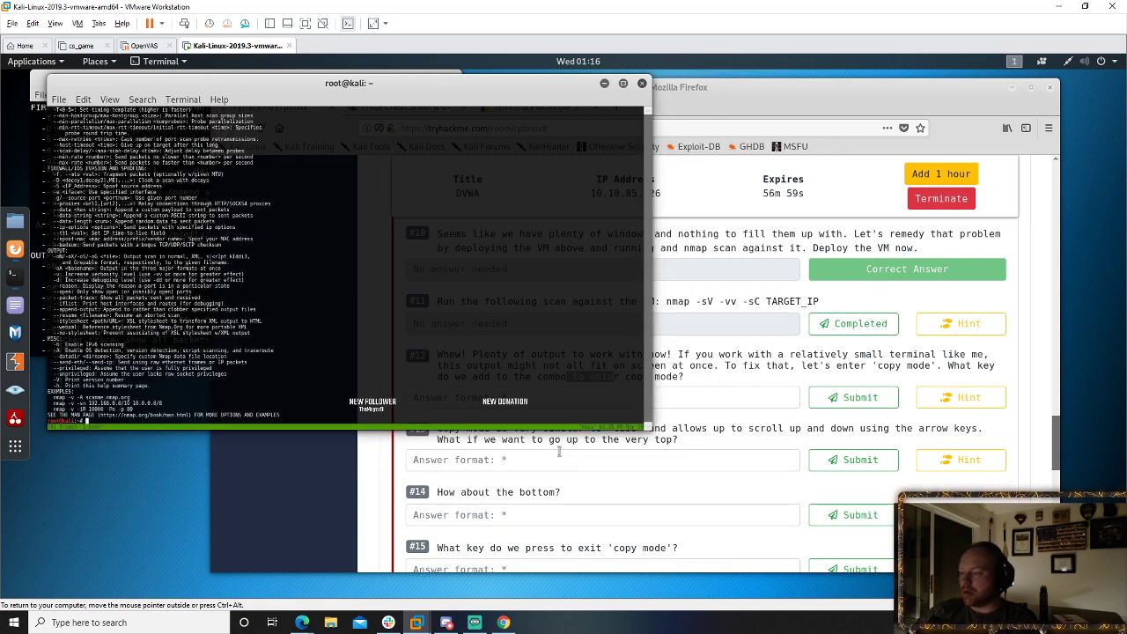
key(super+Up)
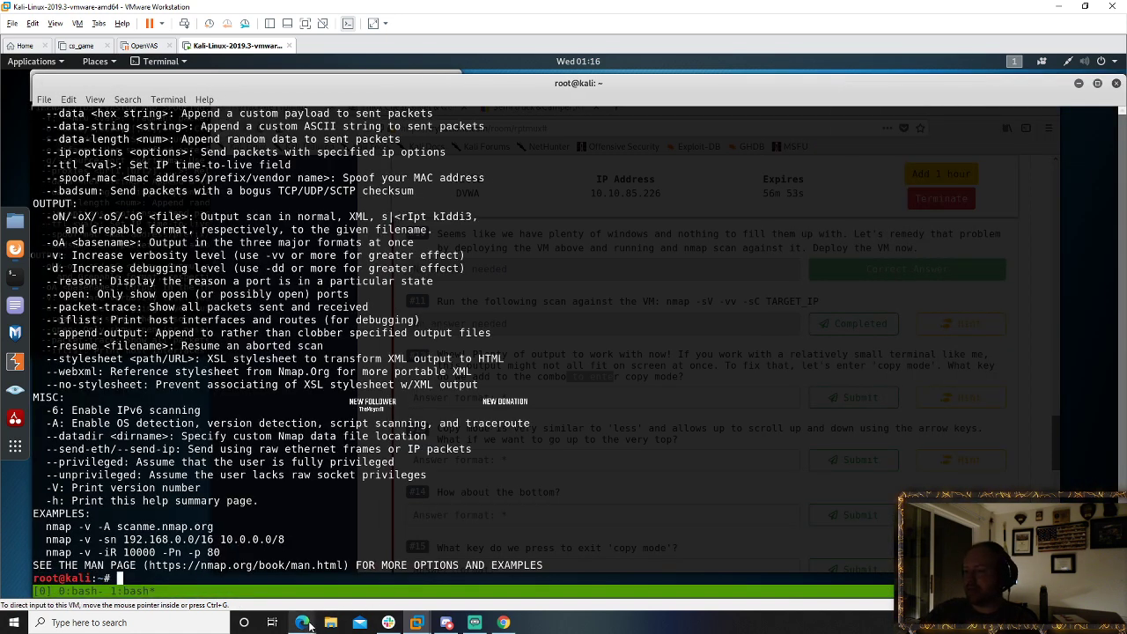
- Copy question #11's command nmap -sV -vv -sC TARGET_IP from the TryHackMe page
mouse_move(310, 625)
click(15, 249)
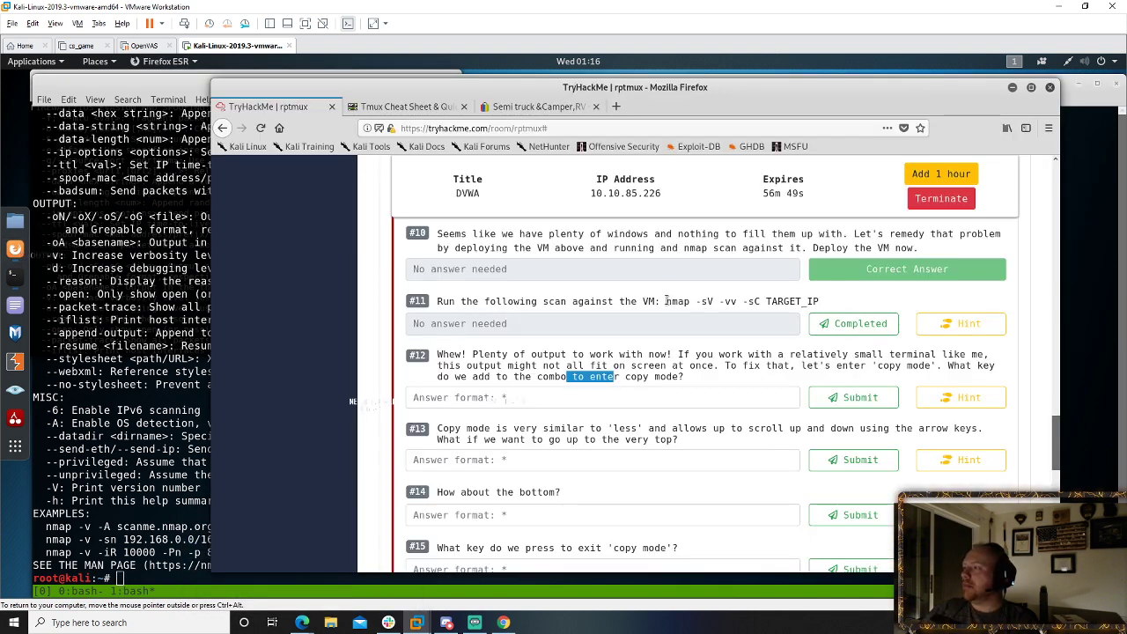
drag(666, 301, 825, 303)
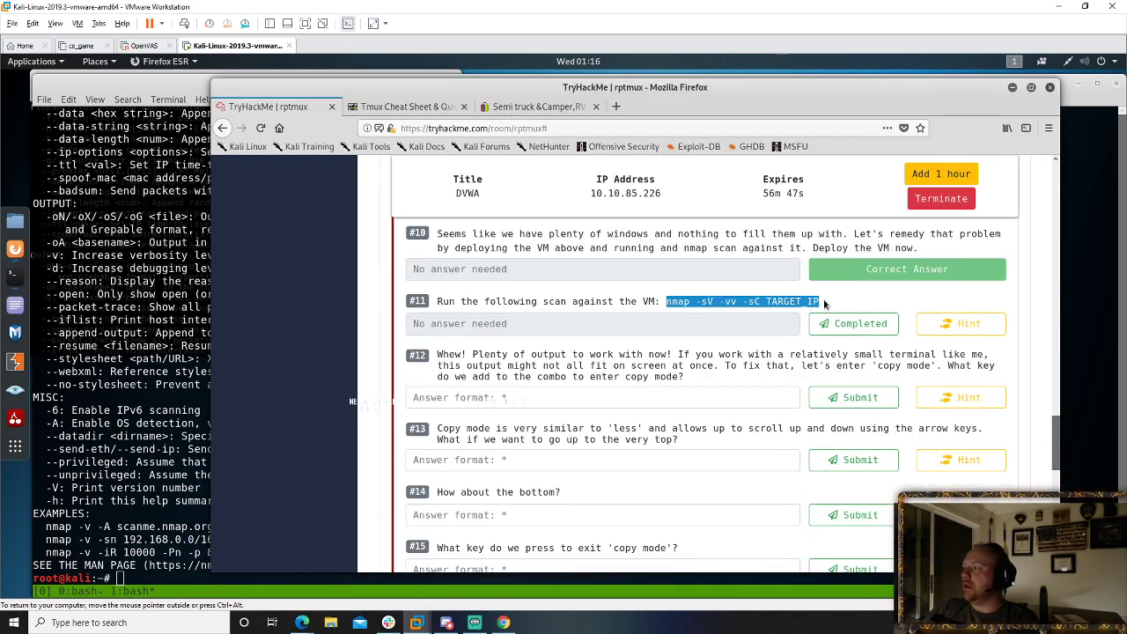
right_click(777, 308)
click(779, 299)
right_click(782, 305)
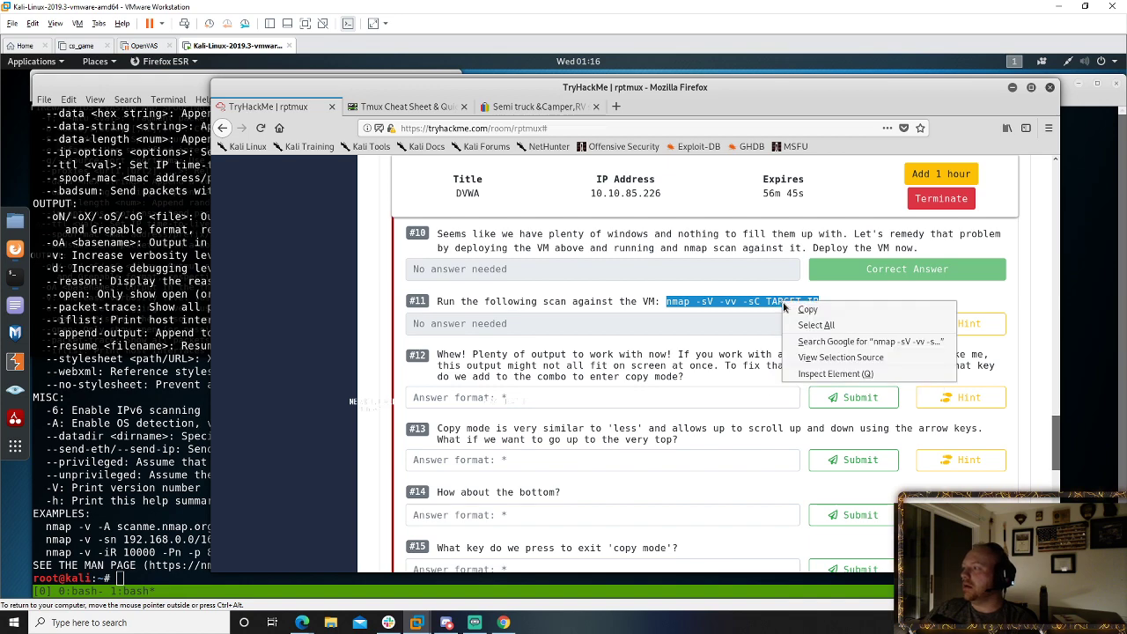
click(808, 309)
- Close the full-screen terminal session with exit
click(188, 366)
text(exit)
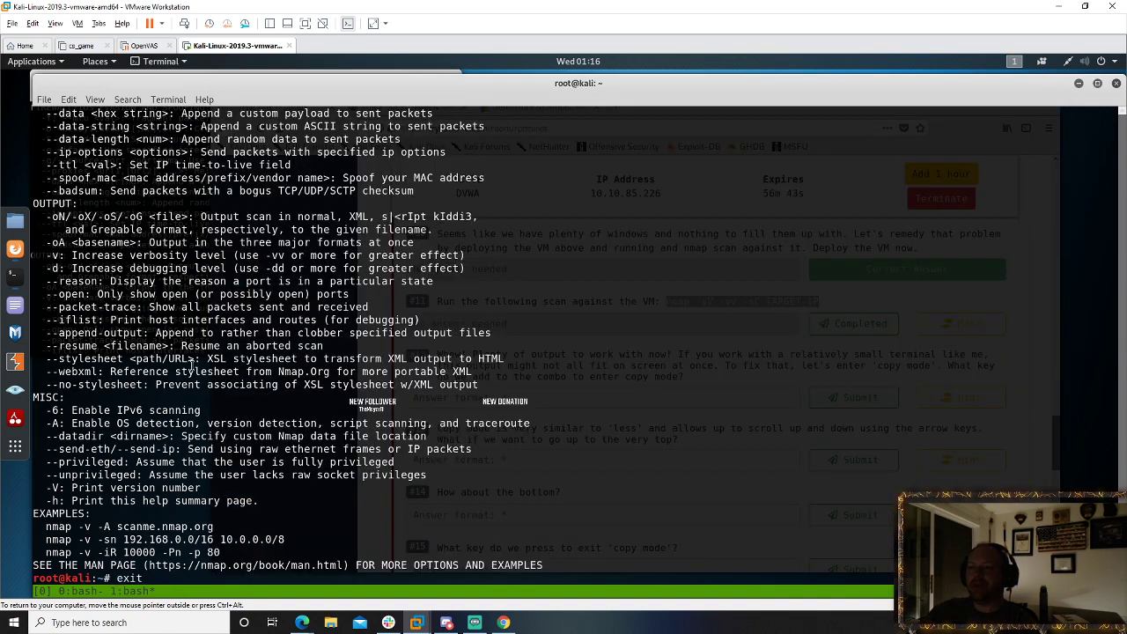
key(Return)
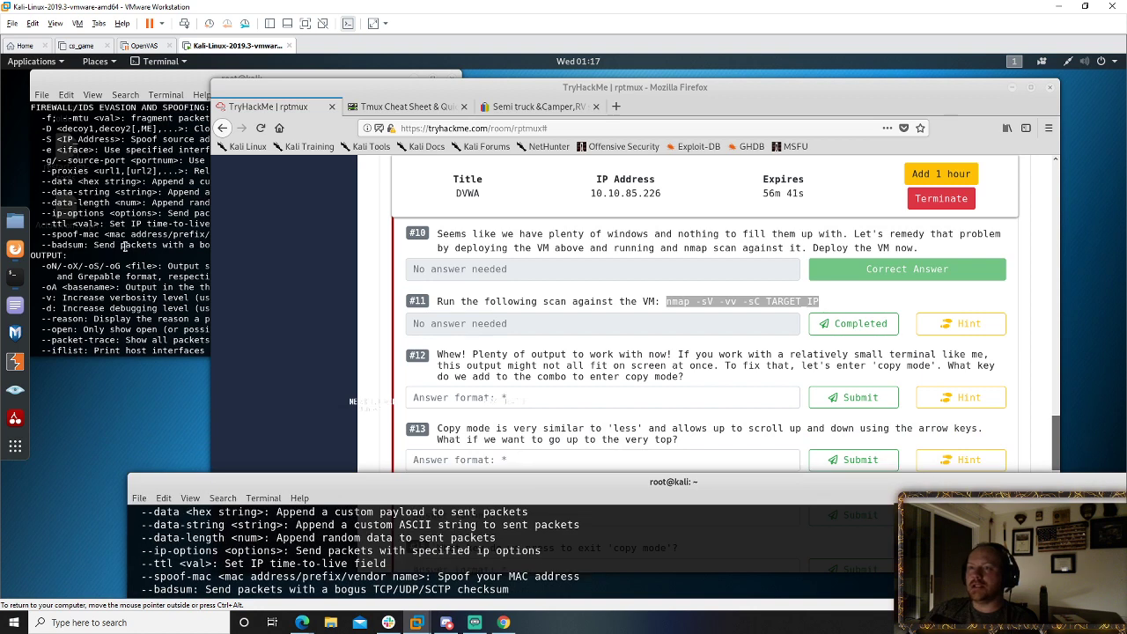
- Find the -sC option under SCRIPT SCAN in nmap's help and mark its description
click(124, 247)
scroll(124, 247, up, 15)
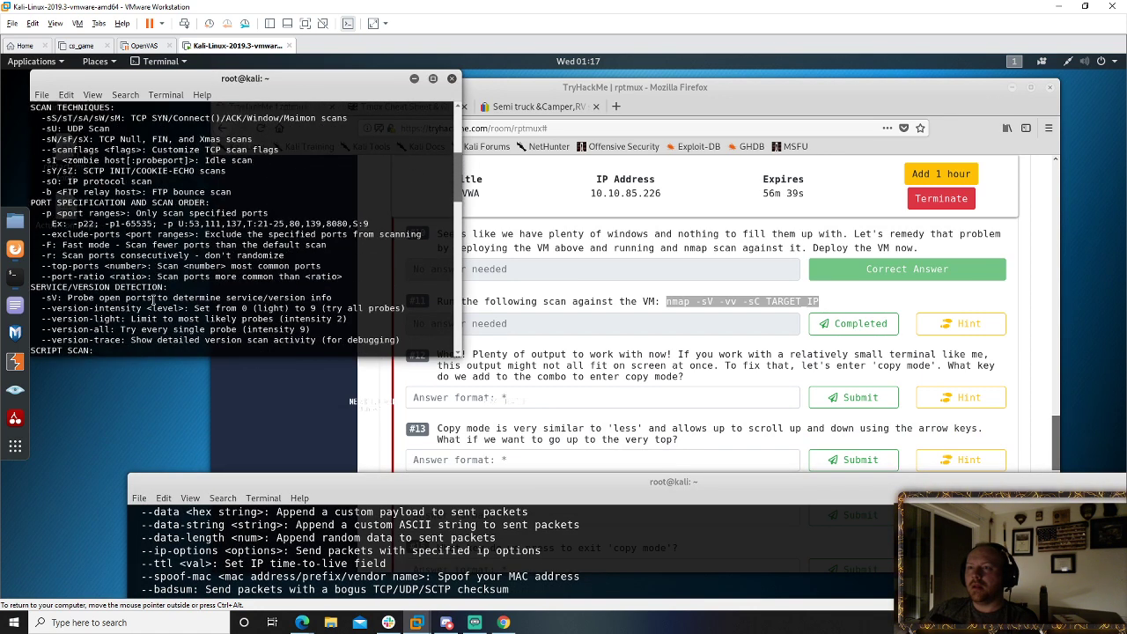
scroll(153, 302, up, 1)
scroll(153, 302, down, 2)
scroll(153, 302, up, 2)
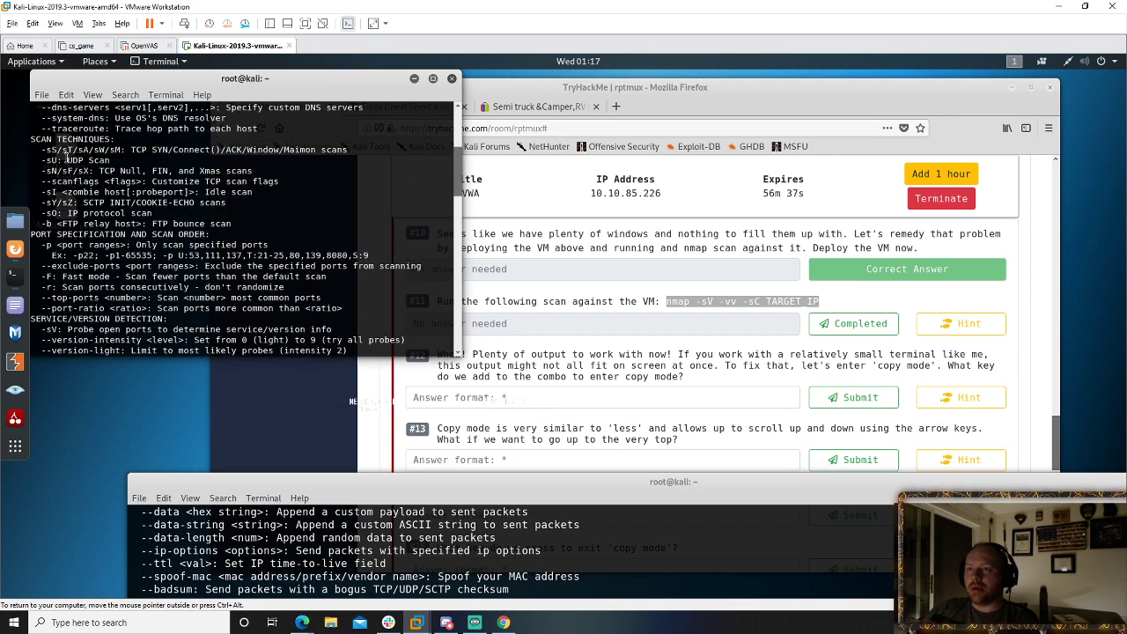
scroll(139, 213, up, 2)
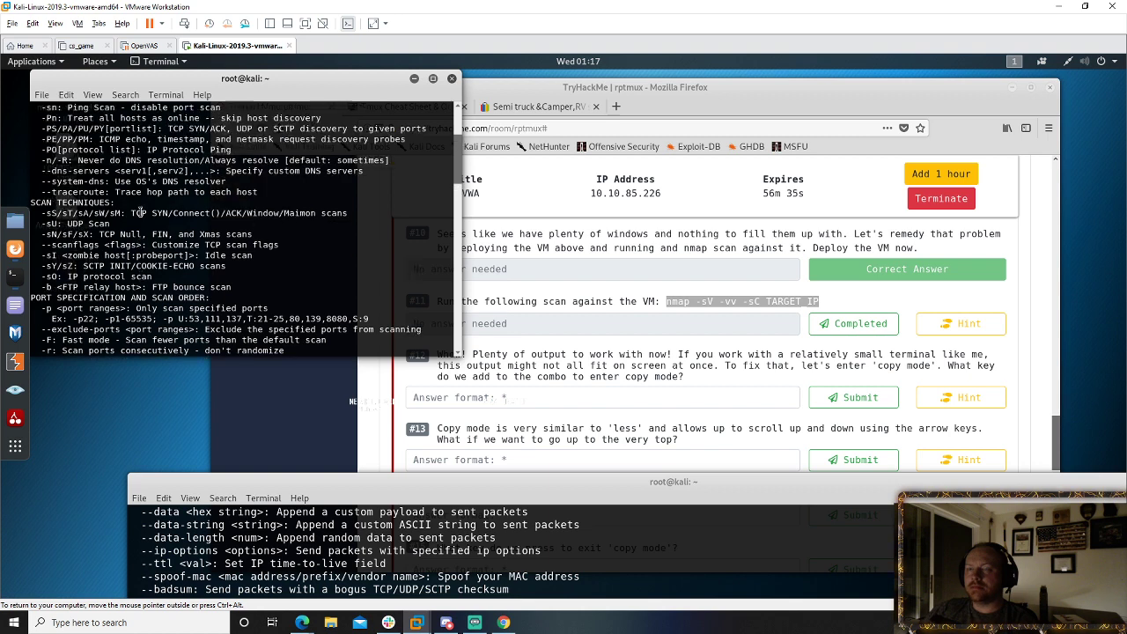
scroll(139, 212, up, 4)
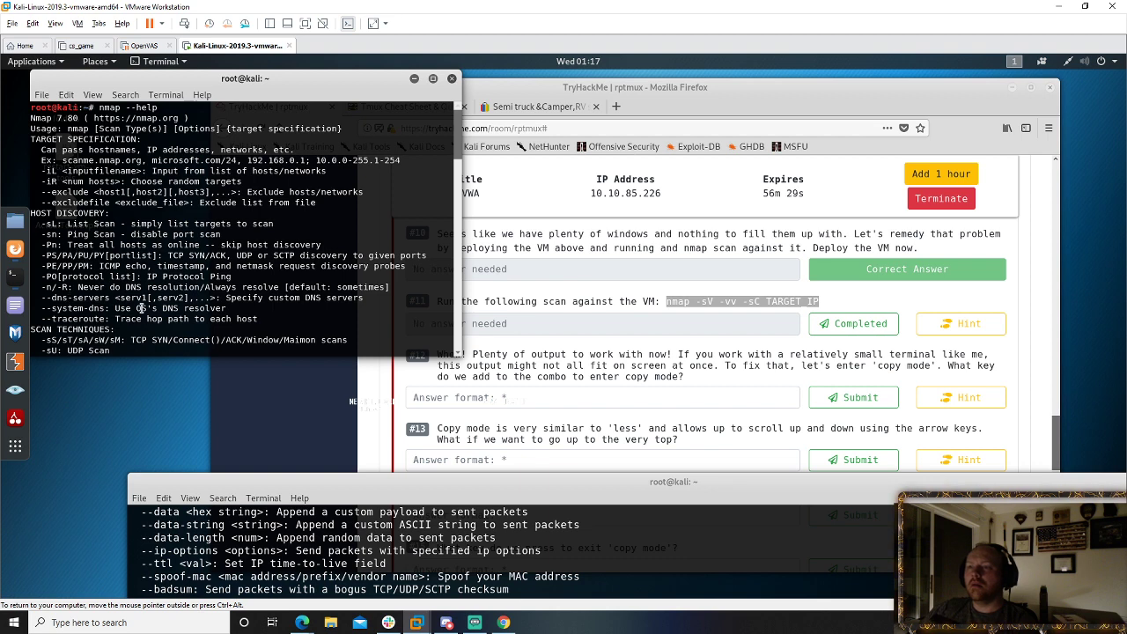
scroll(140, 308, down, 2)
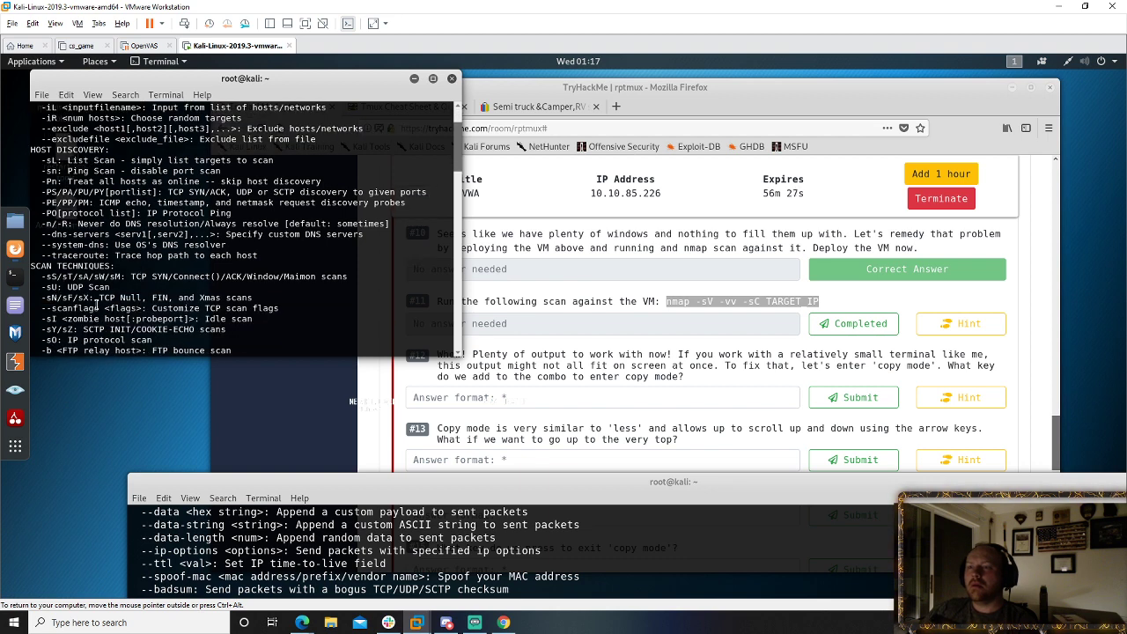
scroll(141, 307, down, 4)
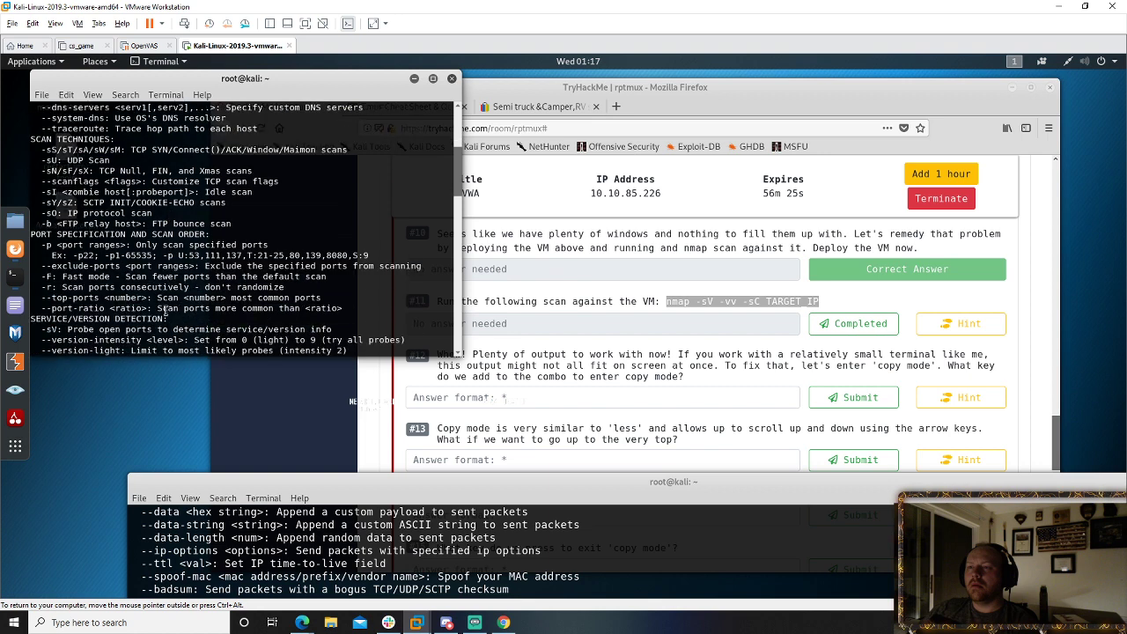
scroll(114, 313, down, 2)
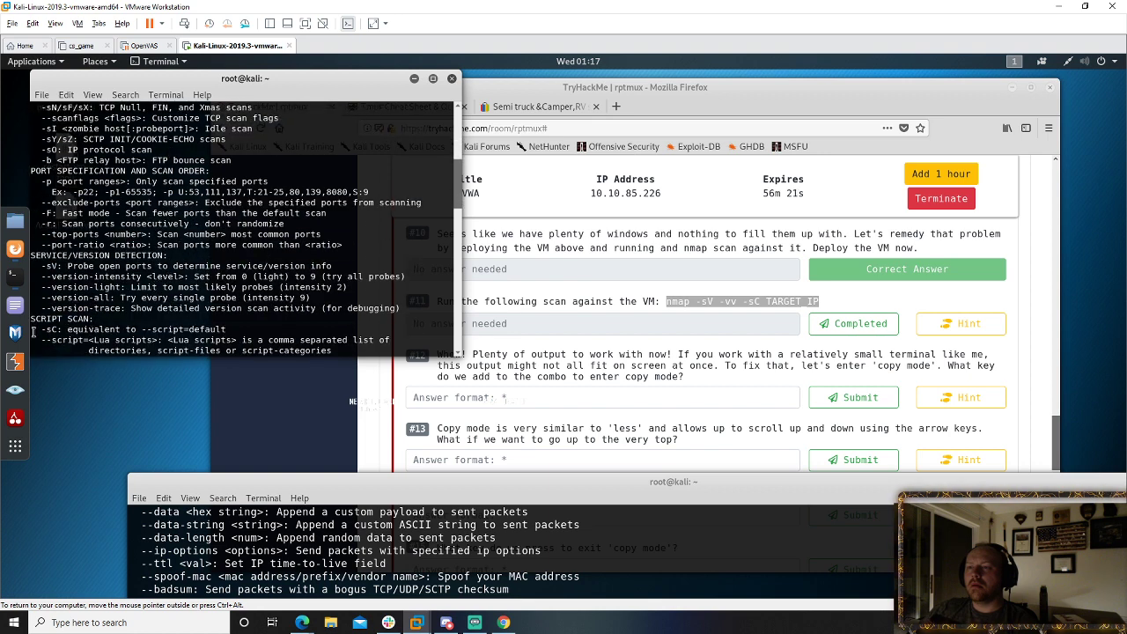
drag(41, 330, 229, 331)
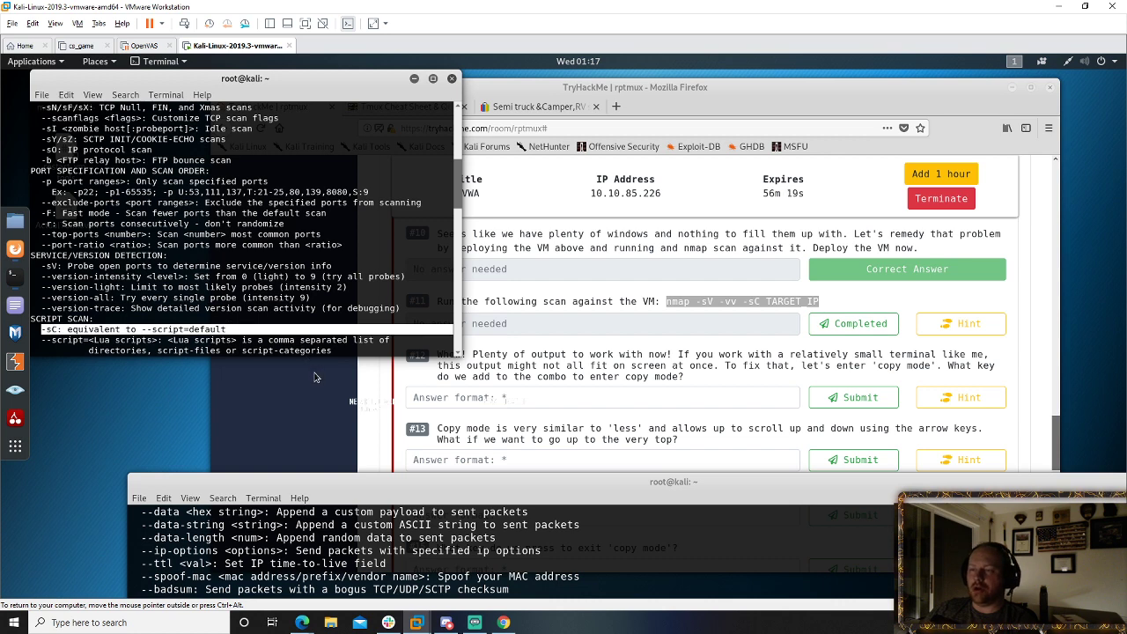
click(217, 310)
- Move the tmux terminal up over most of the screen
scroll(222, 319, down, 1)
scroll(222, 317, down, 15)
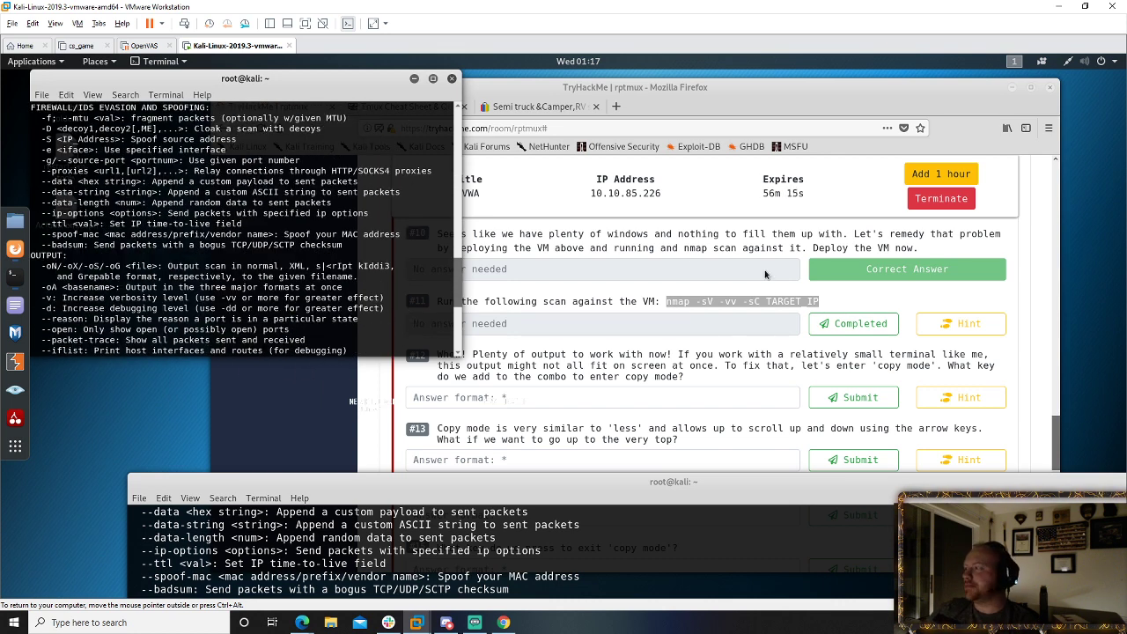
drag(622, 480, 568, 95)
- Run nmap -sV -vv -sC 10.10.85.226 in tmux, correcting the 'namp' typo
text(namp -)
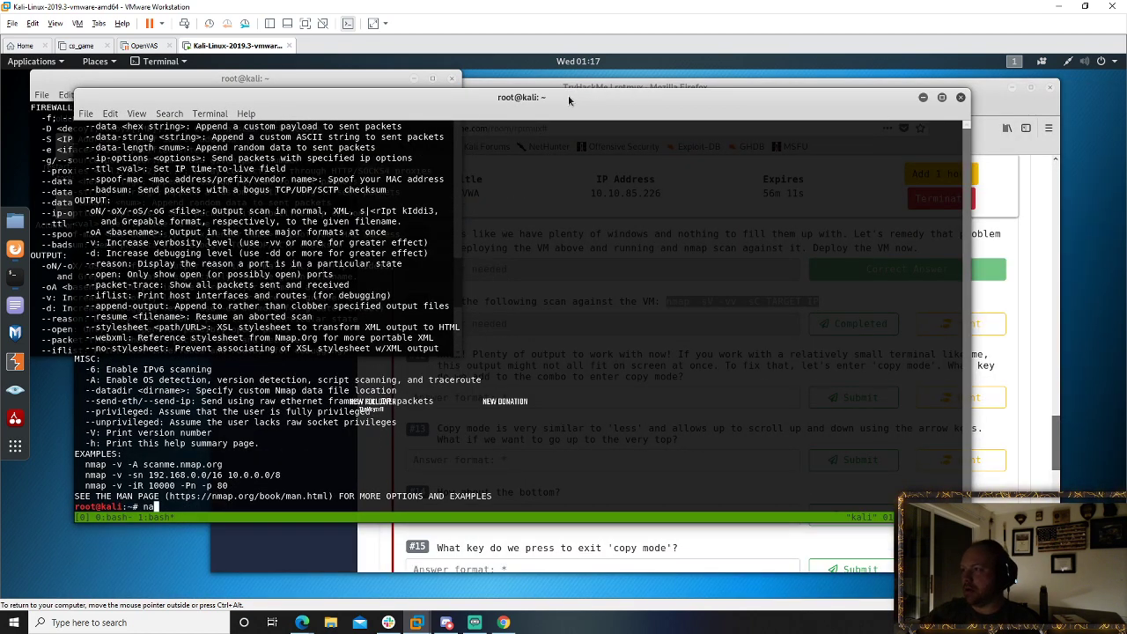
key(BackSpace)
key(BackSpace)
key(BackSpace)
key(BackSpace)
key(BackSpace)
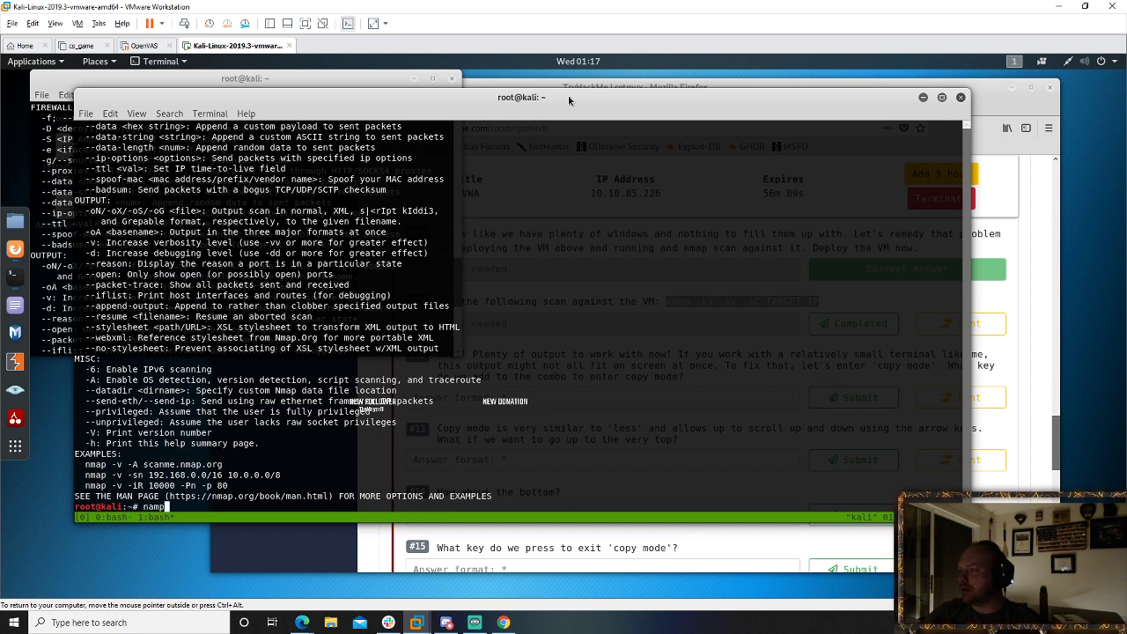
text(map -)
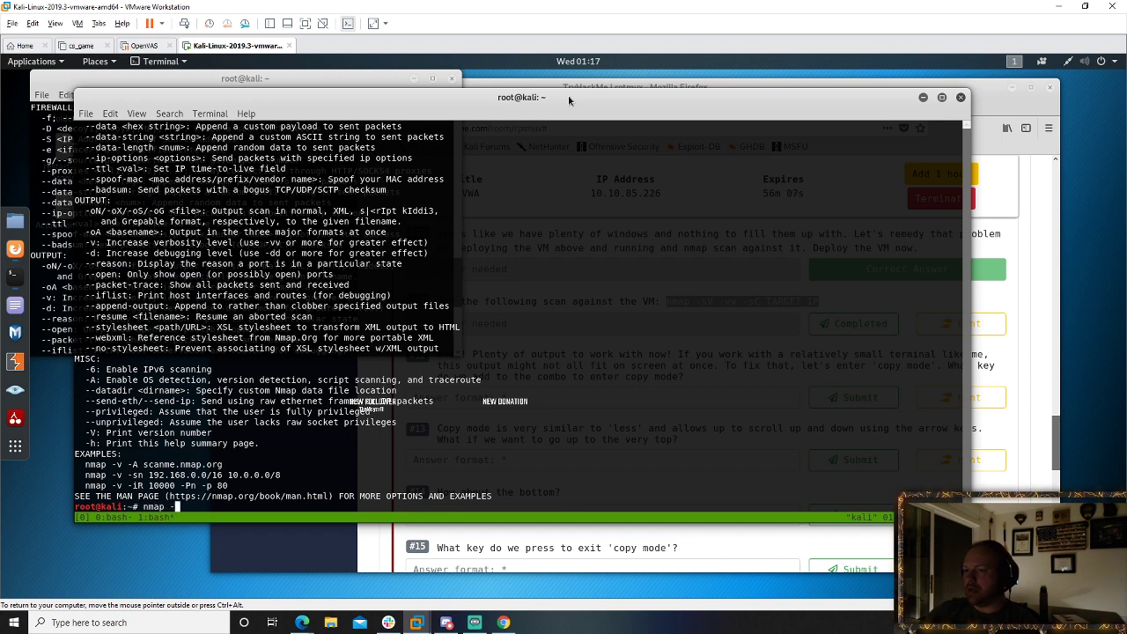
text(sV)
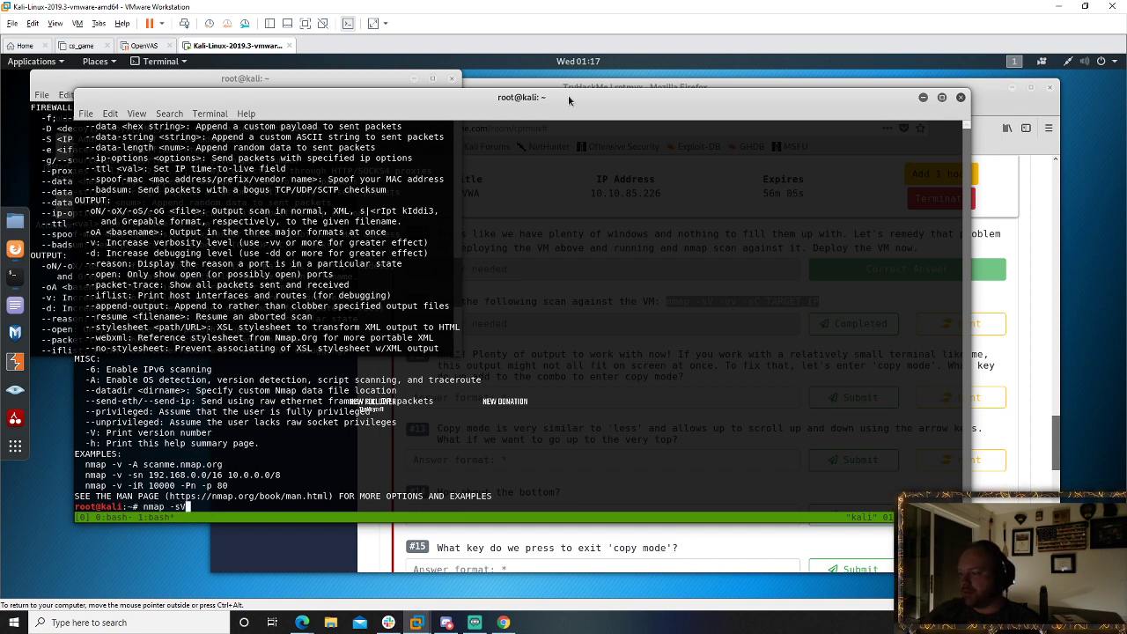
text( -)
text(vv )
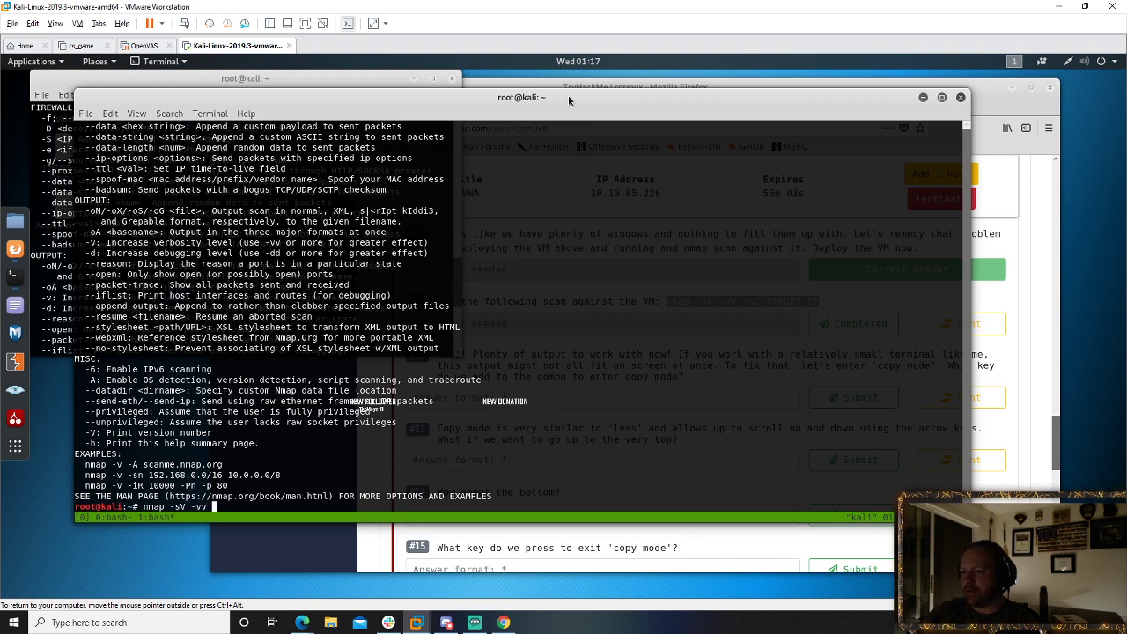
text(-sC)
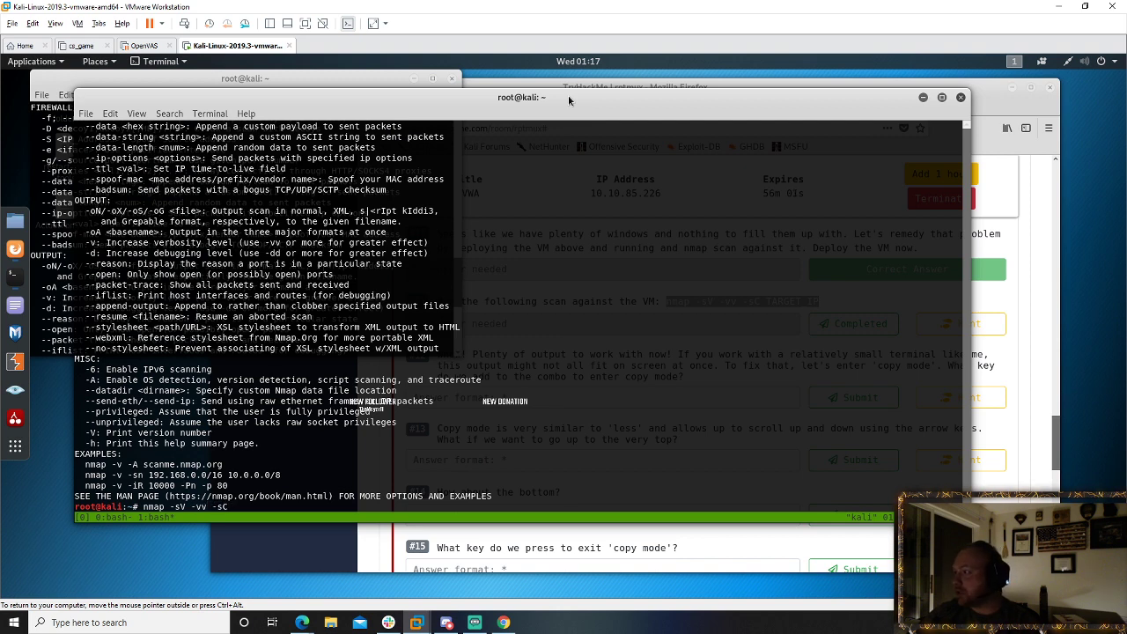
text( 10)
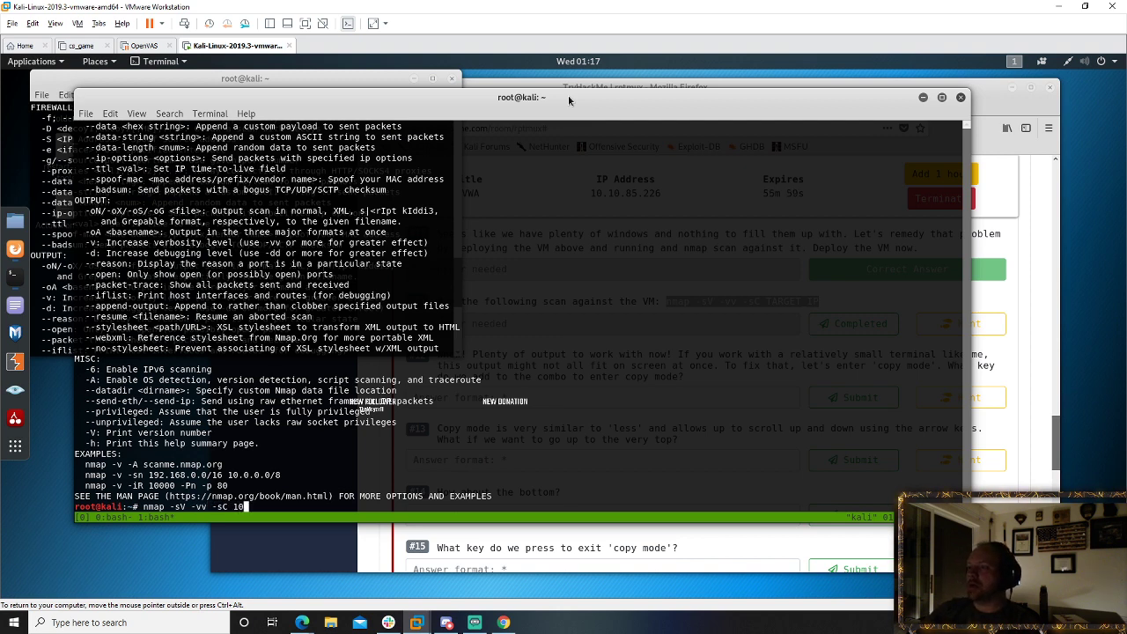
text(.10.85.226)
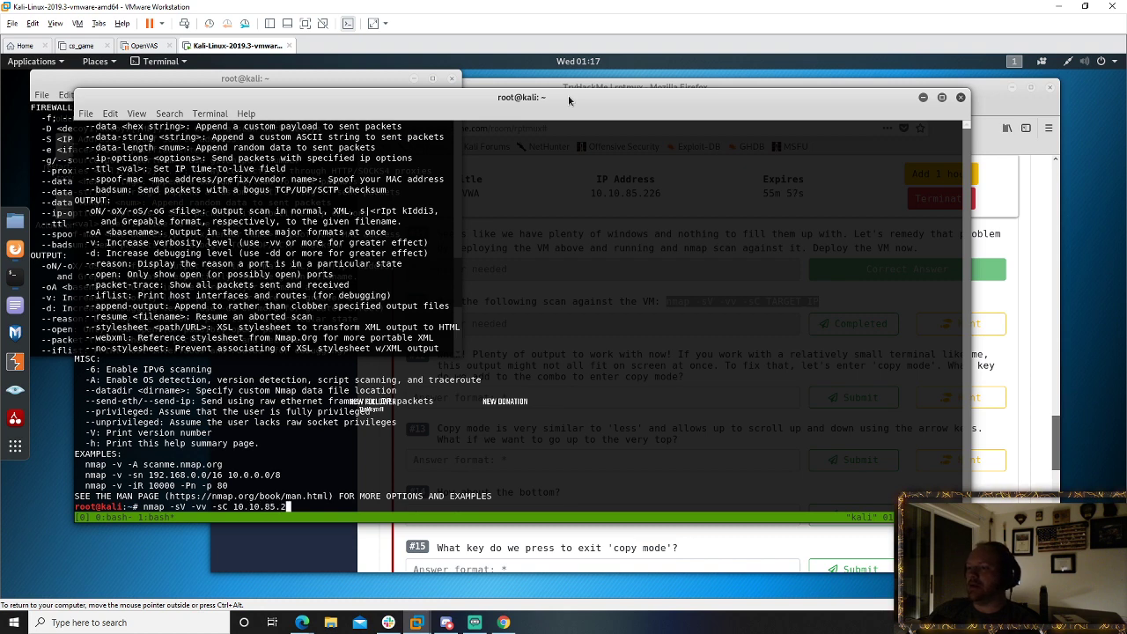
key(Return)
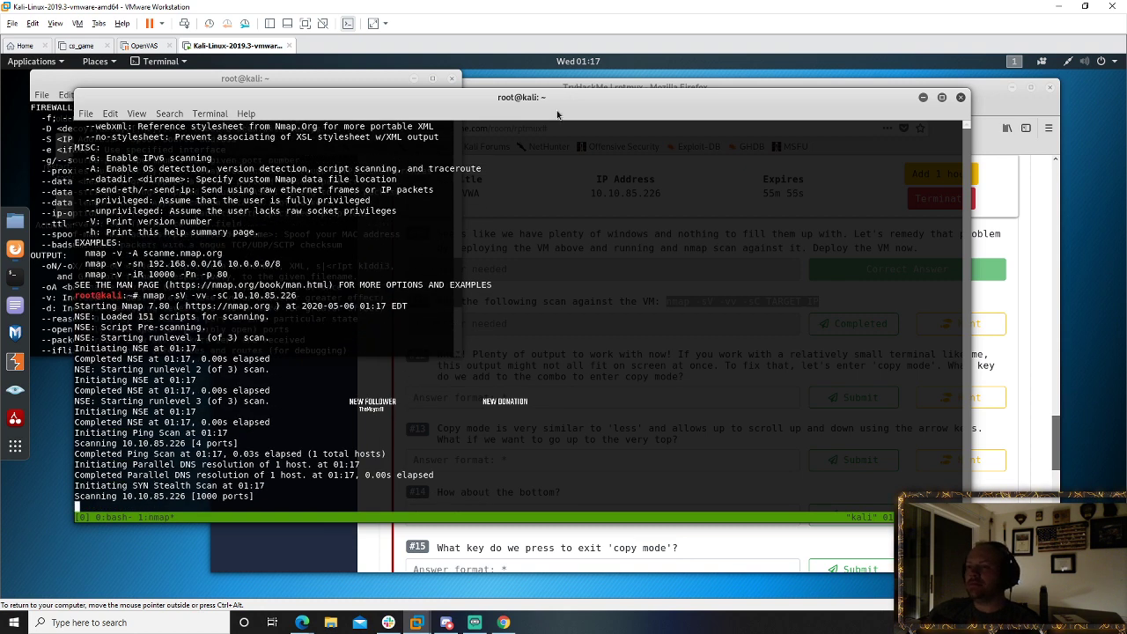
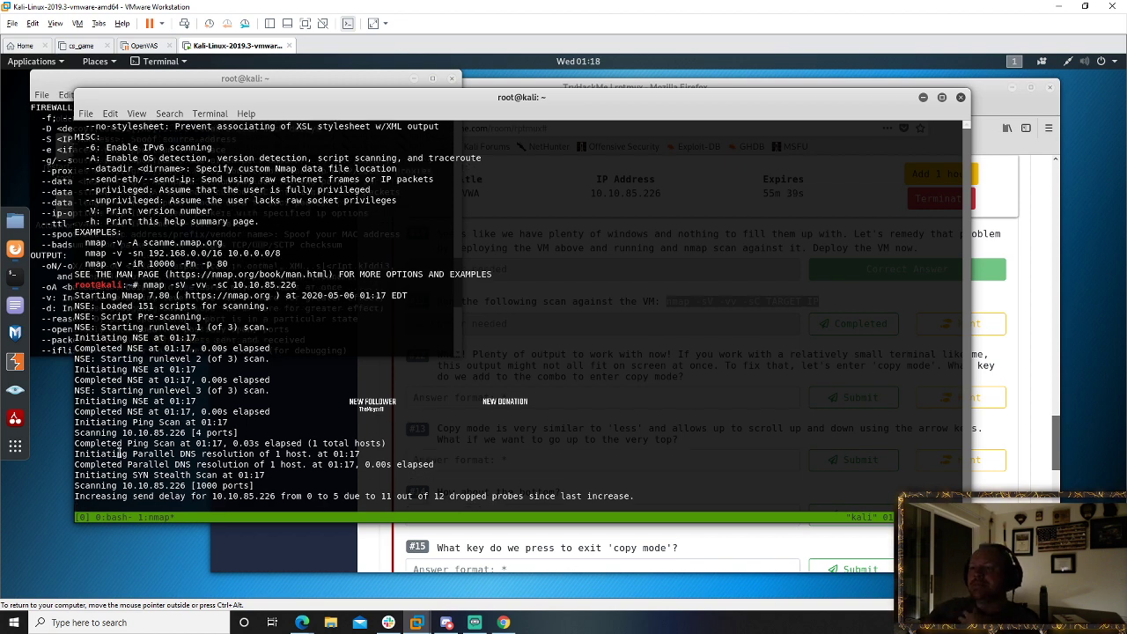
- Raise the rptmux room page, scroll up to the tmux cheat sheet, then back to question #12
click(997, 445)
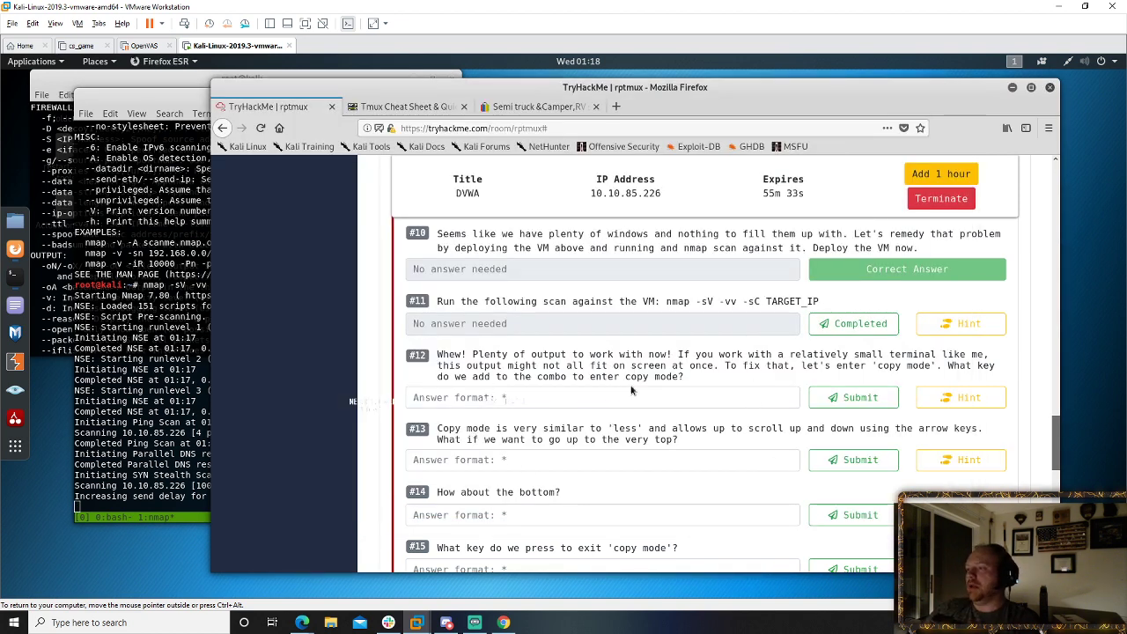
scroll(572, 370, up, 10)
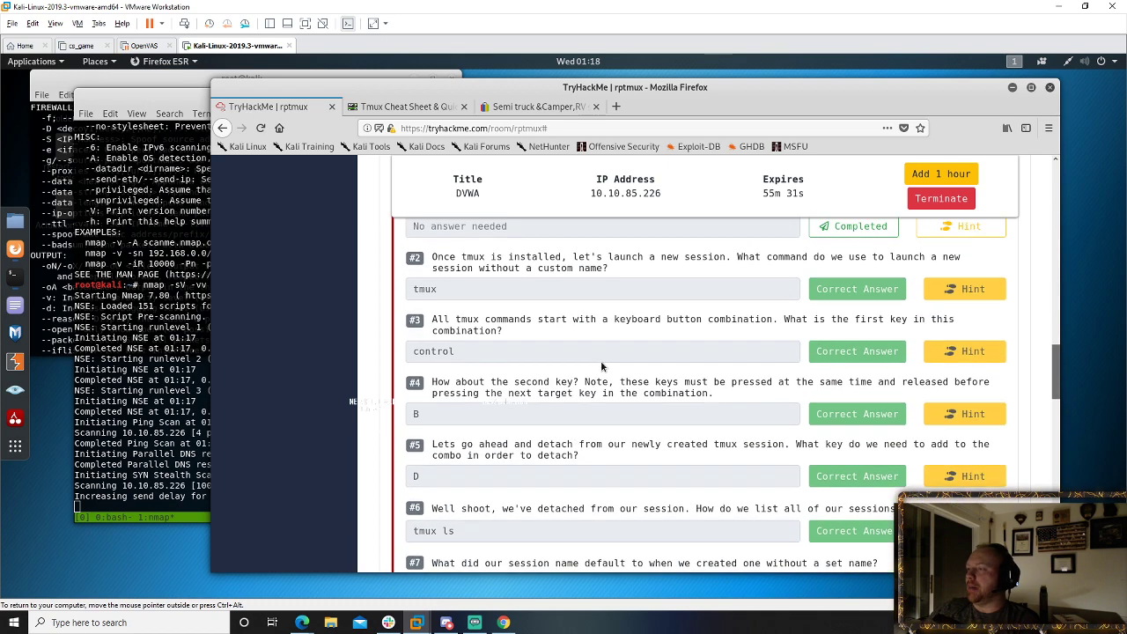
scroll(601, 363, up, 5)
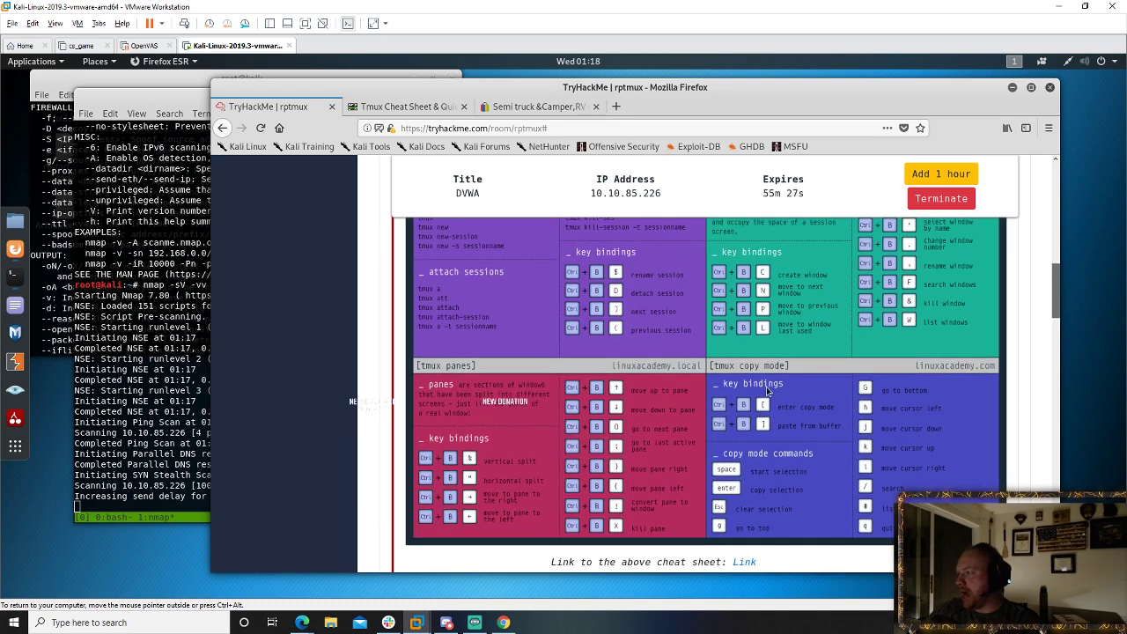
scroll(669, 432, down, 4)
scroll(669, 432, down, 15)
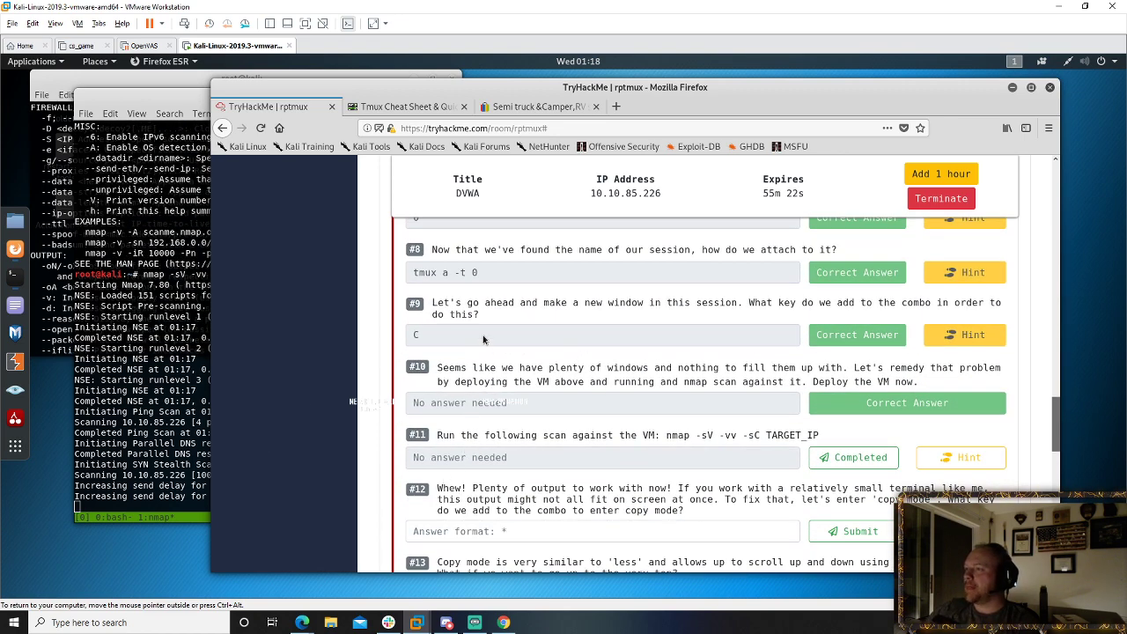
- Answer question #12 with '[' and submit until it is marked correct
click(530, 529)
text([)
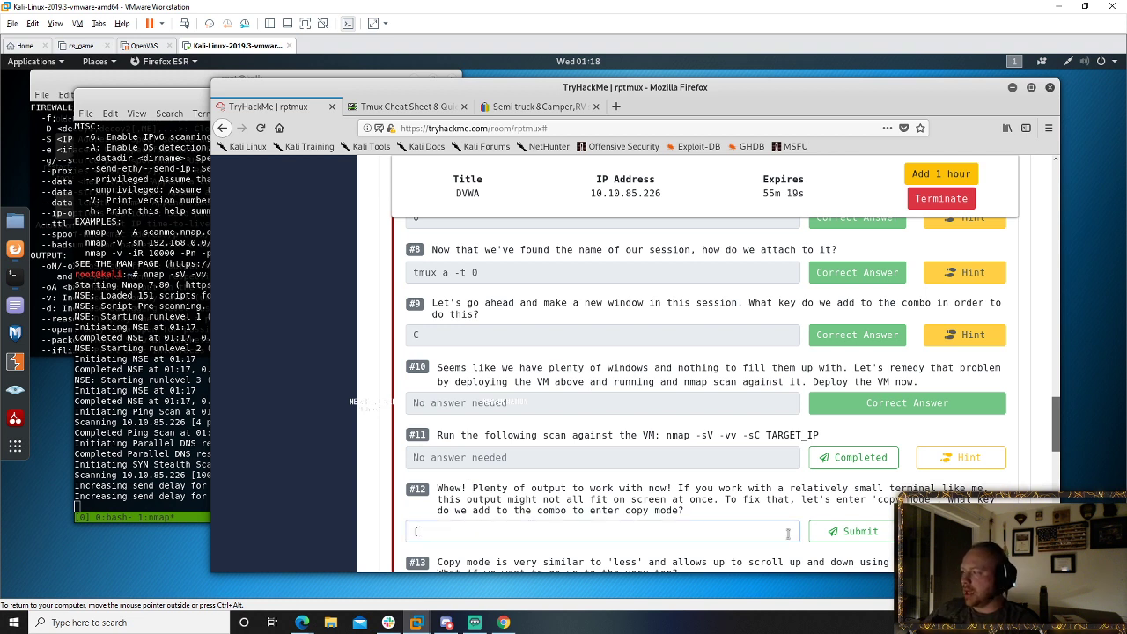
click(827, 532)
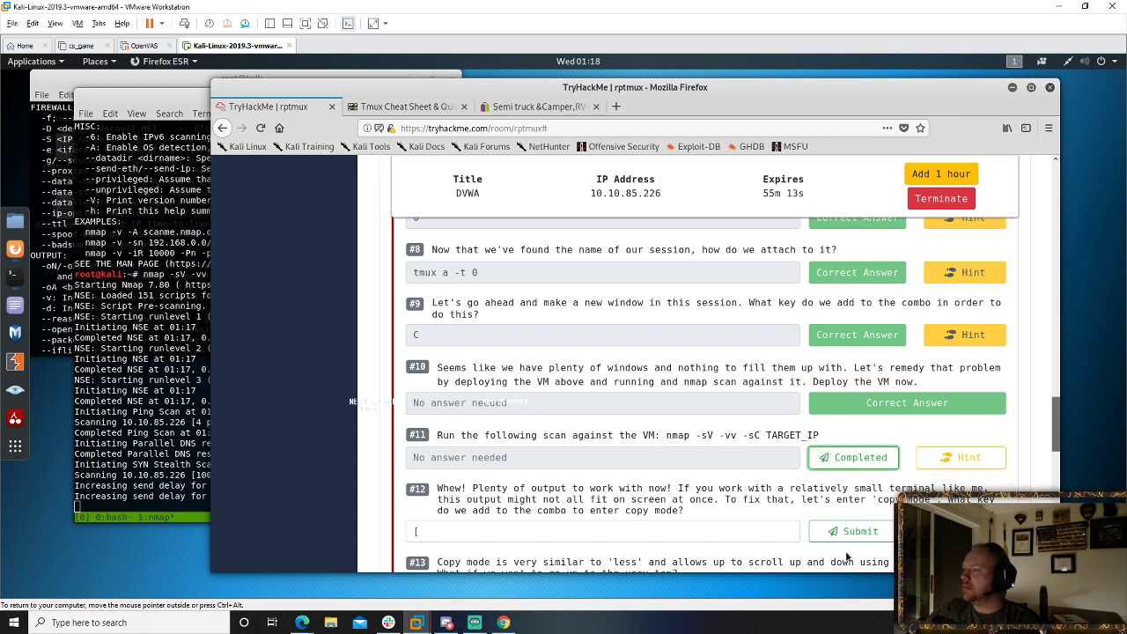
click(126, 464)
click(853, 531)
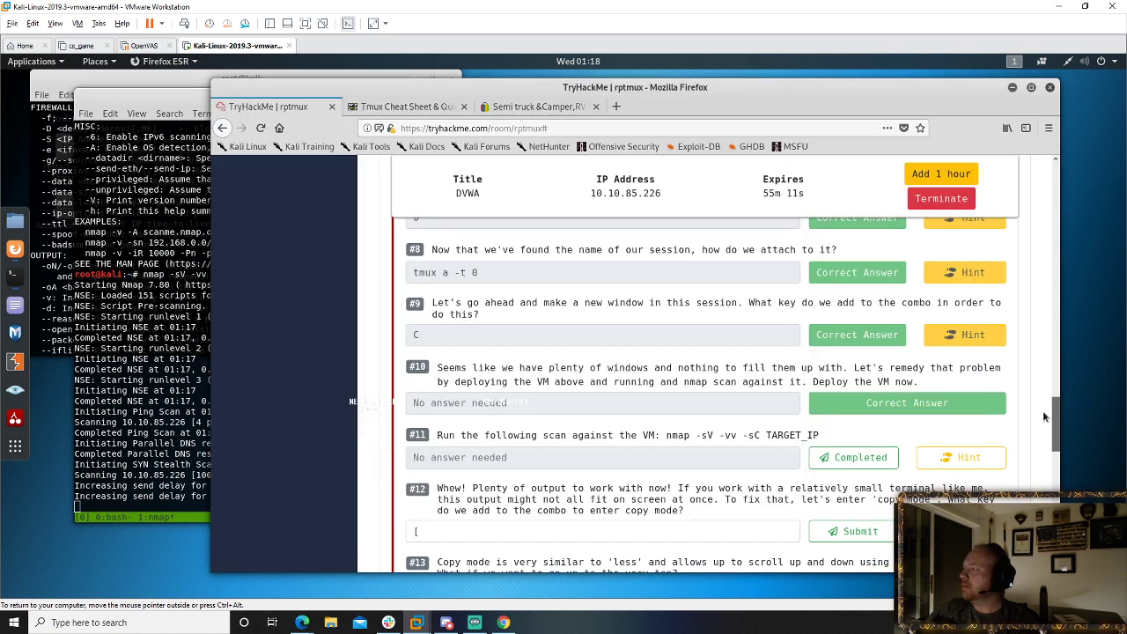
scroll(894, 346, down, 3)
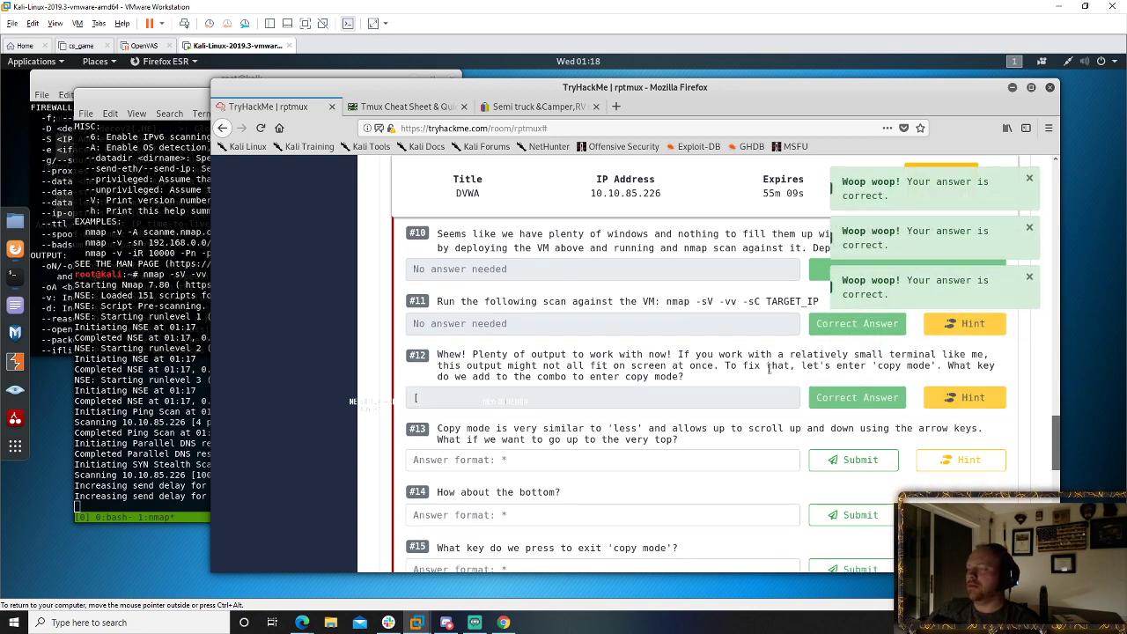
scroll(685, 378, down, 1)
scroll(685, 378, down, 1)
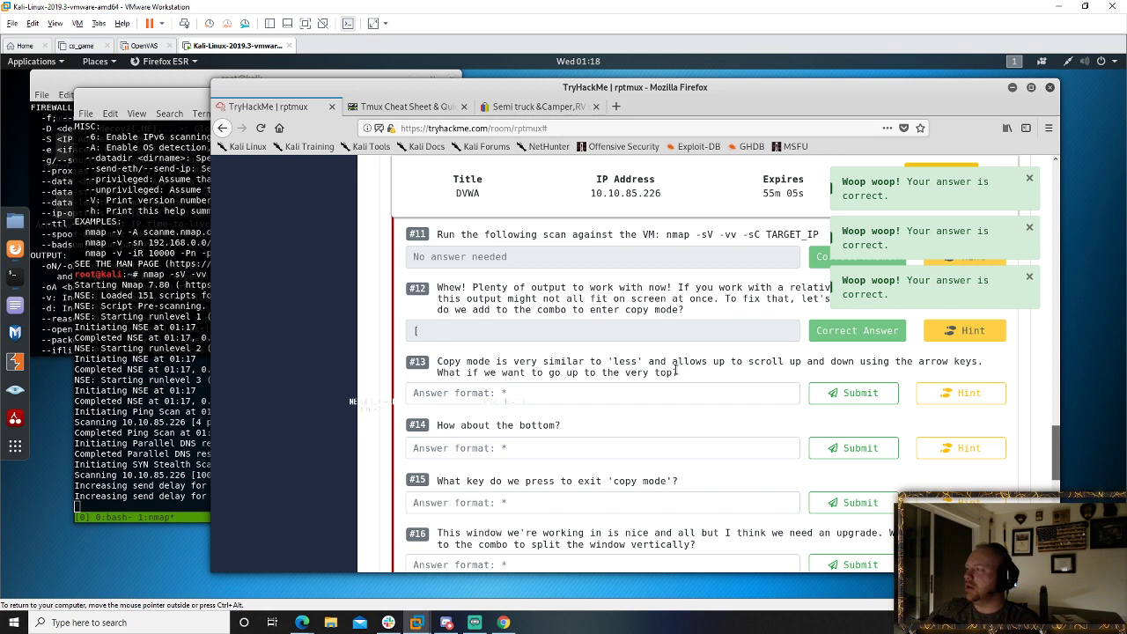
- Enter tmux copy mode with Ctrl+B [ and scroll up to the nmap --help command
click(164, 439)
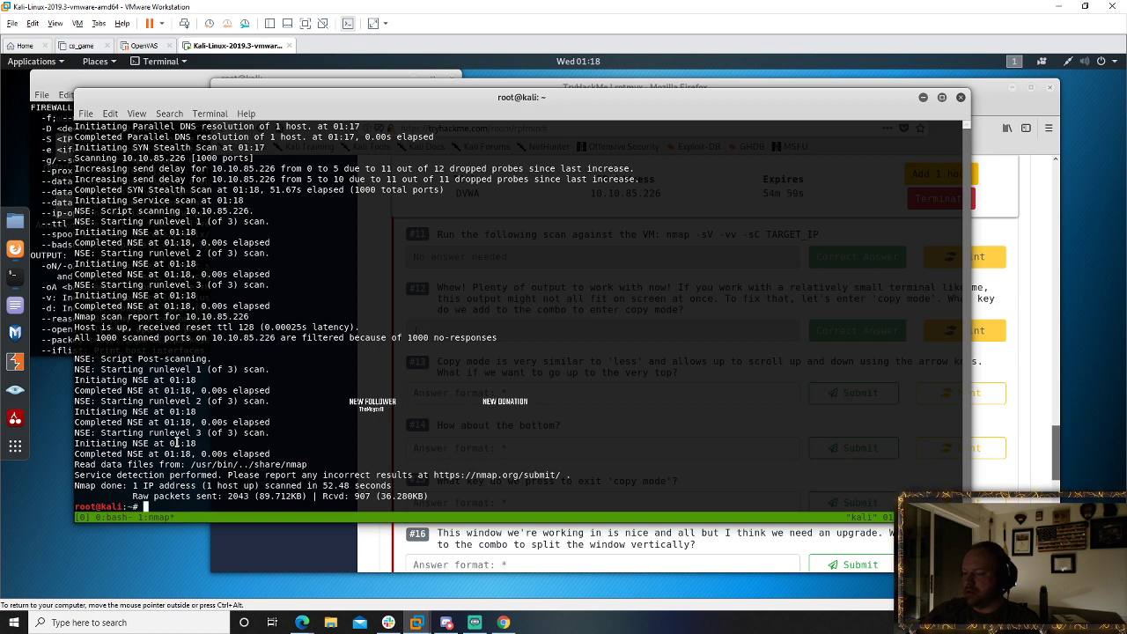
key(ctrl+b)
key(bracketleft)
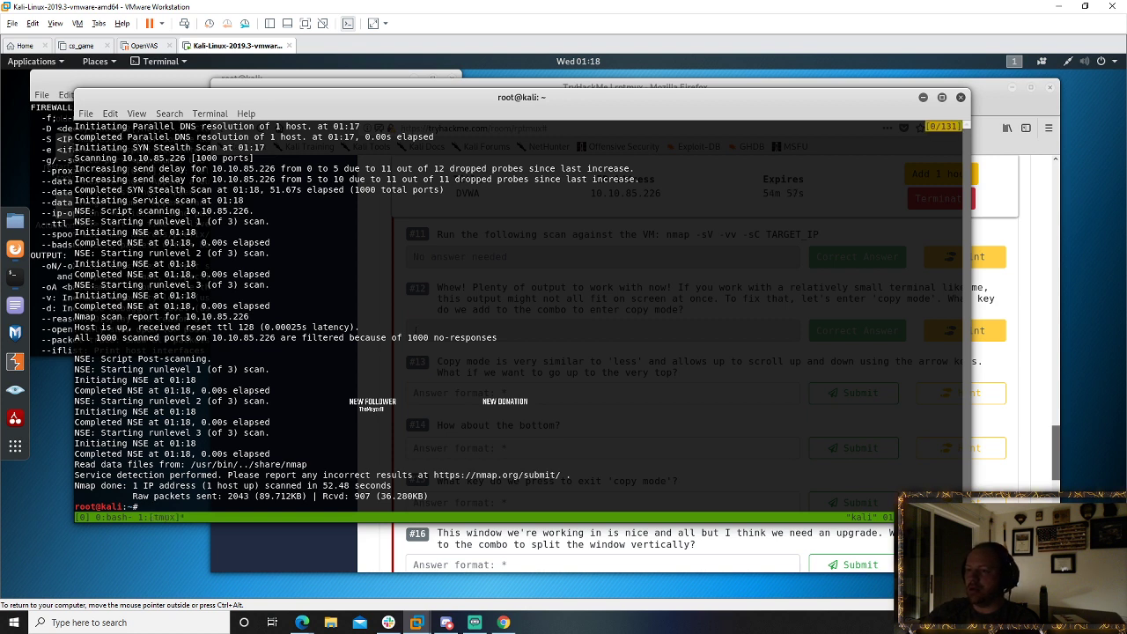
key(Up)
key(Up)
key(Up)
key(Up)
key(Up)
key(Up)
key(Up)
key(Up)
key(Up)
key(Up)
key(Up)
key(Up)
key(Up)
key(Up)
key(Up)
key(Up)
key(Up)
key(Up)
key(Up)
key(Up)
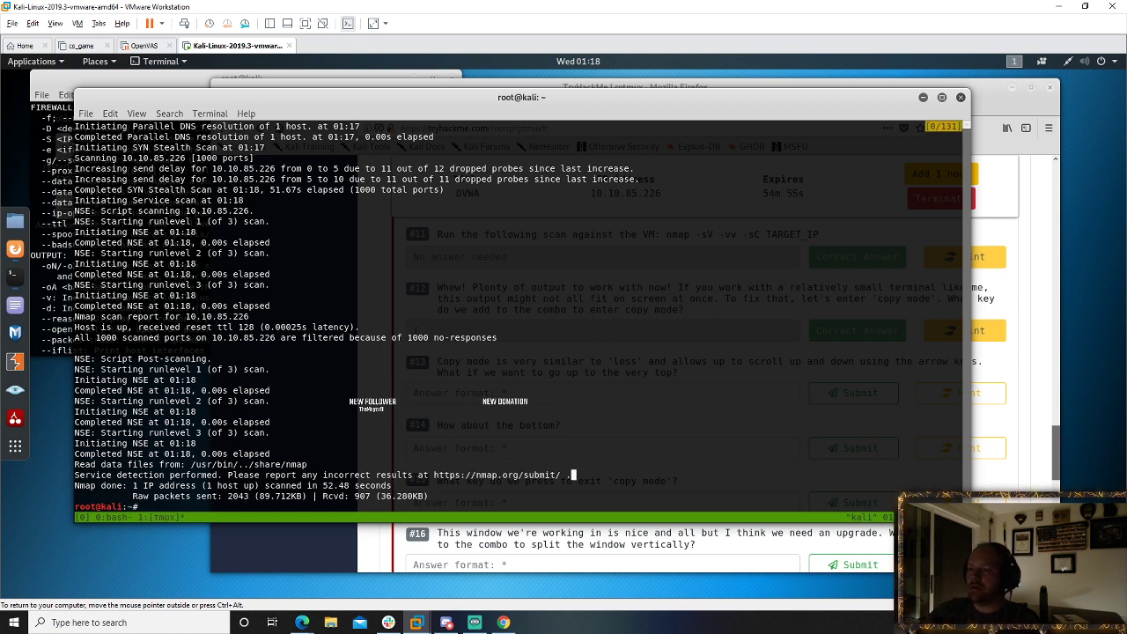
key(Up)
key(Up)
key(Up)
key(Up)
key(Up)
key(Up)
key(Up)
key(Up)
key(Up)
key(Up)
key(Up)
key(Up)
key(Up)
key(Up)
key(Up)
key(Up)
key(Up)
key(Up)
key(Up)
key(Up)
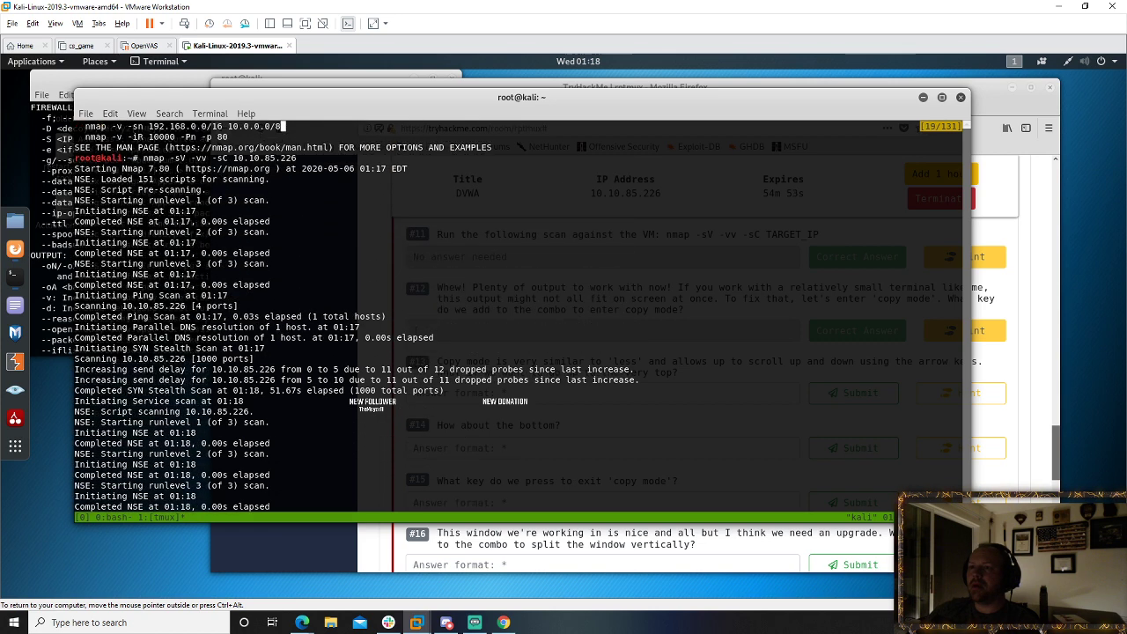
key(Down)
key(Down)
key(Down)
key(Down)
key(Down)
key(Down)
key(Down)
key(Down)
key(Down)
key(Down)
key(Down)
key(Up)
key(Up)
key(Up)
key(Up)
key(Up)
key(Up)
key(Up)
key(Up)
key(Up)
key(Up)
key(Up)
key(Up)
key(Up)
key(Up)
key(Up)
key(Up)
key(Up)
key(Up)
key(Up)
key(Up)
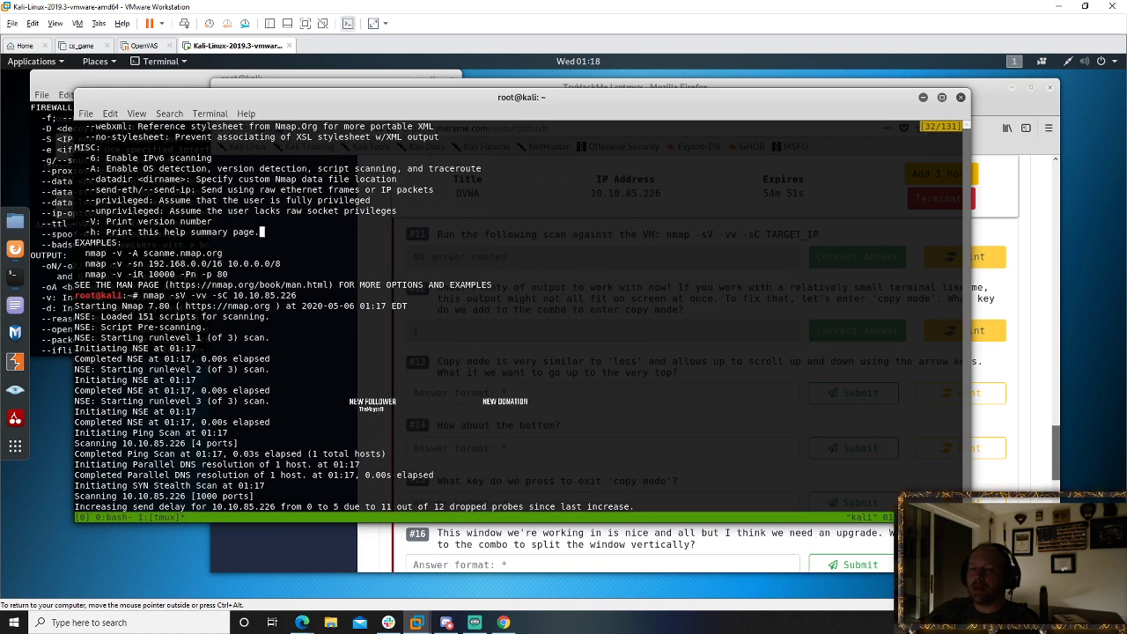
key(Up)
key(Up)
key(Up)
key(Up)
key(Up)
key(Up)
key(Up)
key(Up)
key(Up)
key(Up)
key(Up)
key(Up)
key(Up)
key(Up)
key(Up)
key(Up)
key(Up)
key(Up)
key(Up)
key(Up)
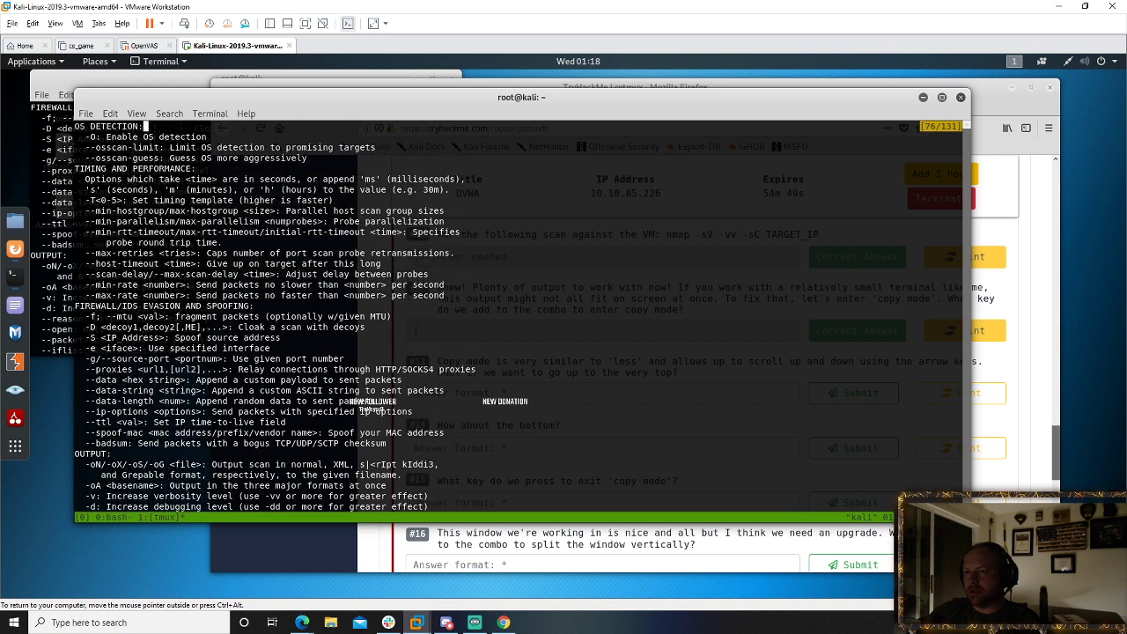
key(Up)
key(Up)
key(Up)
key(Up)
key(Up)
key(Up)
key(Up)
key(Up)
key(Up)
key(Up)
key(Up)
key(Up)
key(Up)
key(Up)
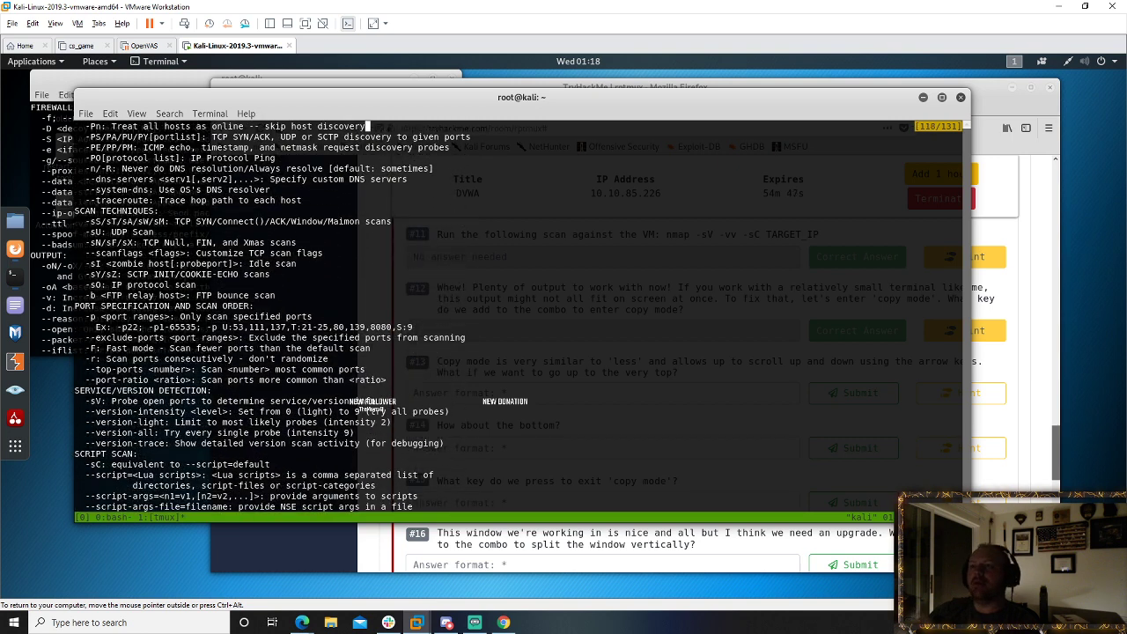
- Scroll back down through the nmap help text to the prompt at the bottom
key(Down)
key(Down)
key(Down)
key(Down)
key(Down)
key(Down)
key(Down)
key(Down)
key(Down)
key(Down)
key(Down)
key(Down)
key(Down)
key(Down)
key(Down)
key(Down)
key(Down)
key(Down)
key(Down)
key(Down)
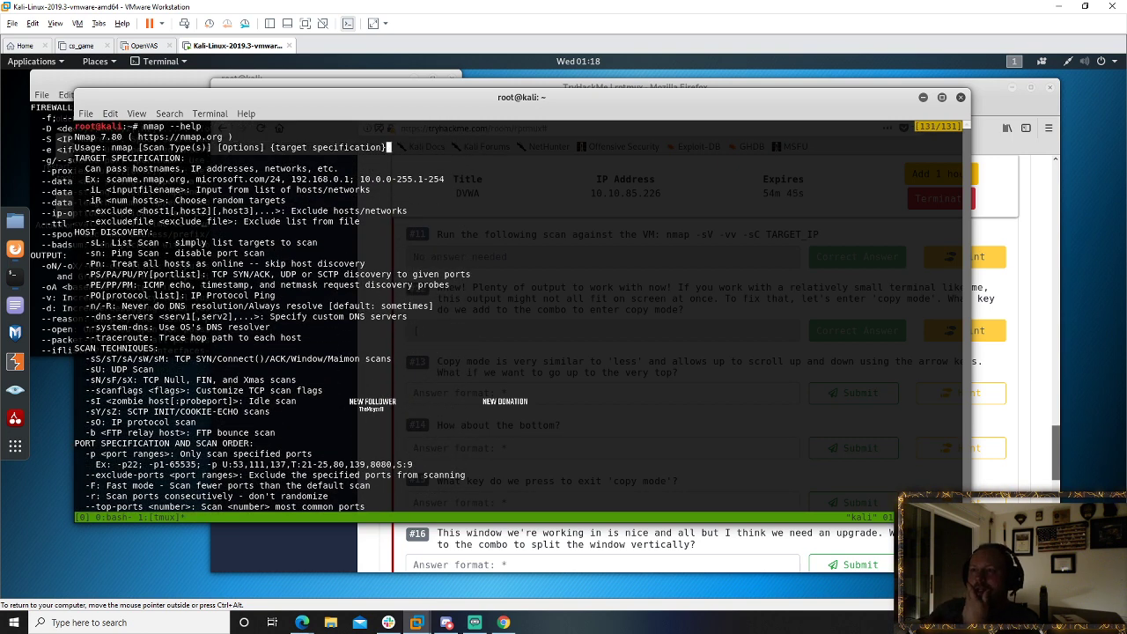
key(Down)
key(Down)
key(Down)
key(Down)
key(Down)
key(Down)
key(Down)
key(Down)
key(Down)
key(Down)
key(Down)
key(Down)
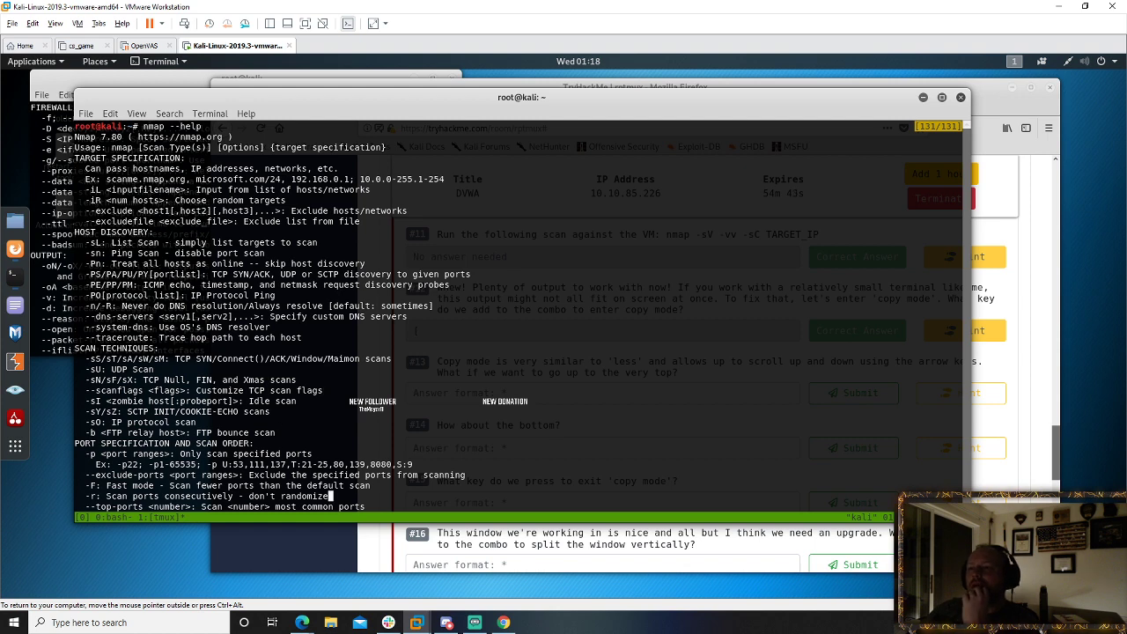
key(Down)
key(Down)
key(Down)
key(Down)
key(Down)
key(Down)
key(Down)
key(Down)
key(Down)
key(Down)
key(Down)
key(Down)
key(Down)
key(Down)
key(Down)
key(Down)
key(Down)
key(Down)
key(Down)
key(Down)
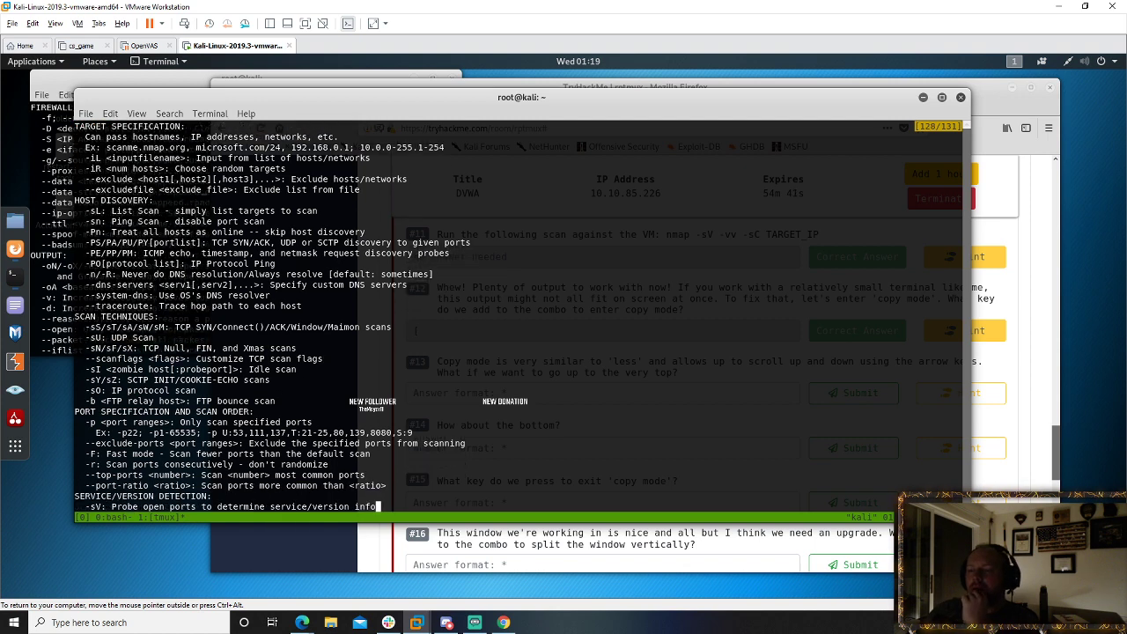
key(Down)
key(Down)
key(Down)
key(Down)
key(Down)
key(Down)
key(Down)
key(Down)
key(Down)
key(Down)
key(Down)
key(Down)
key(Down)
key(Down)
key(Down)
key(Down)
key(Down)
key(Down)
key(Down)
key(Down)
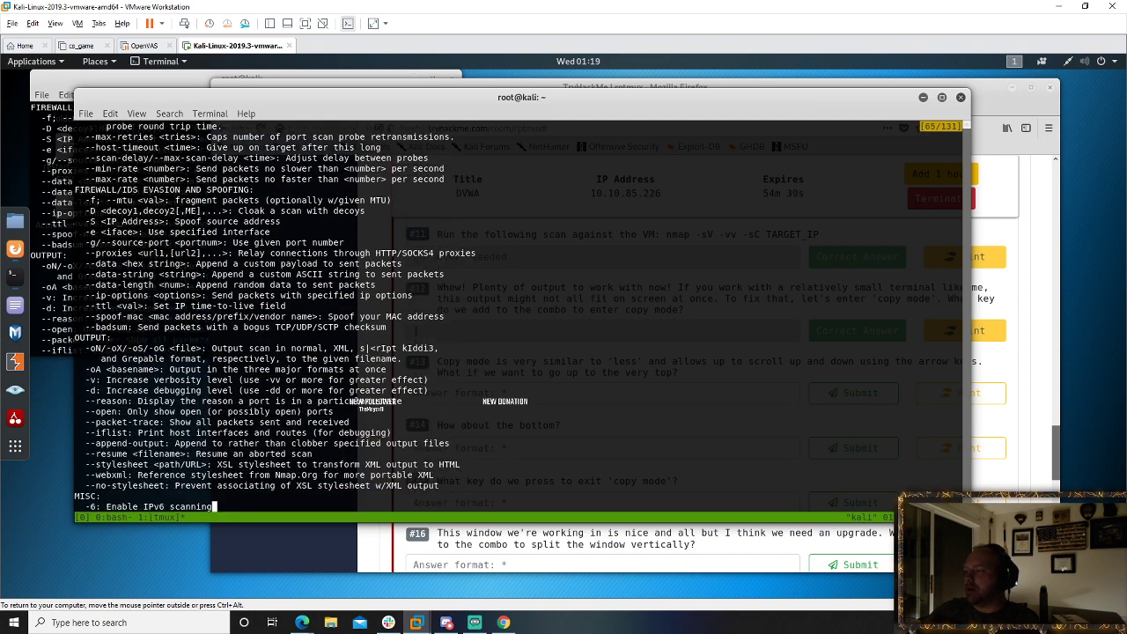
key(Down)
key(Down)
key(Down)
key(Down)
key(Down)
key(Down)
key(Down)
key(Down)
key(Down)
key(Down)
key(Down)
key(Down)
key(Down)
key(Down)
key(Down)
key(Down)
key(Down)
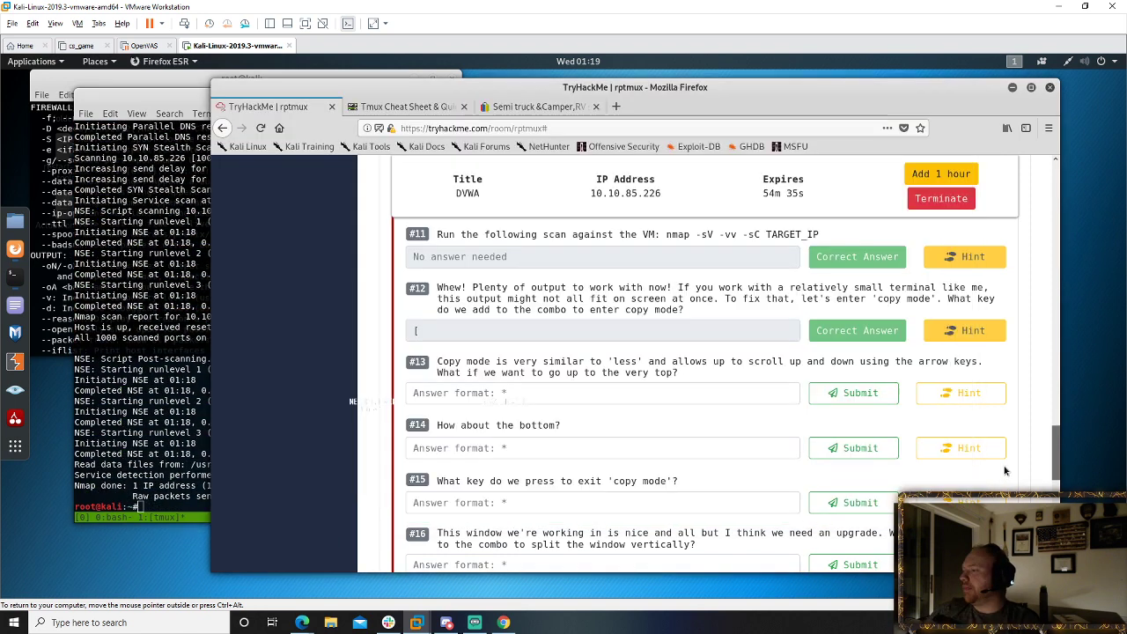
- Bring the TryHackMe room forward and scroll up toward the cheat sheet
click(1007, 471)
scroll(579, 364, up, 15)
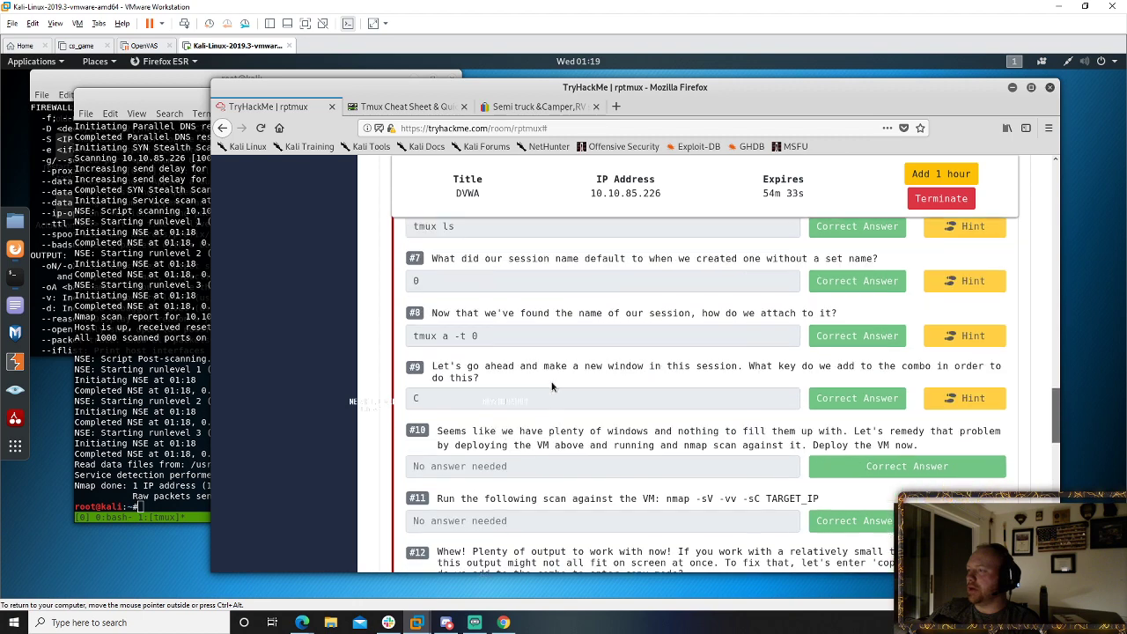
scroll(540, 372, up, 3)
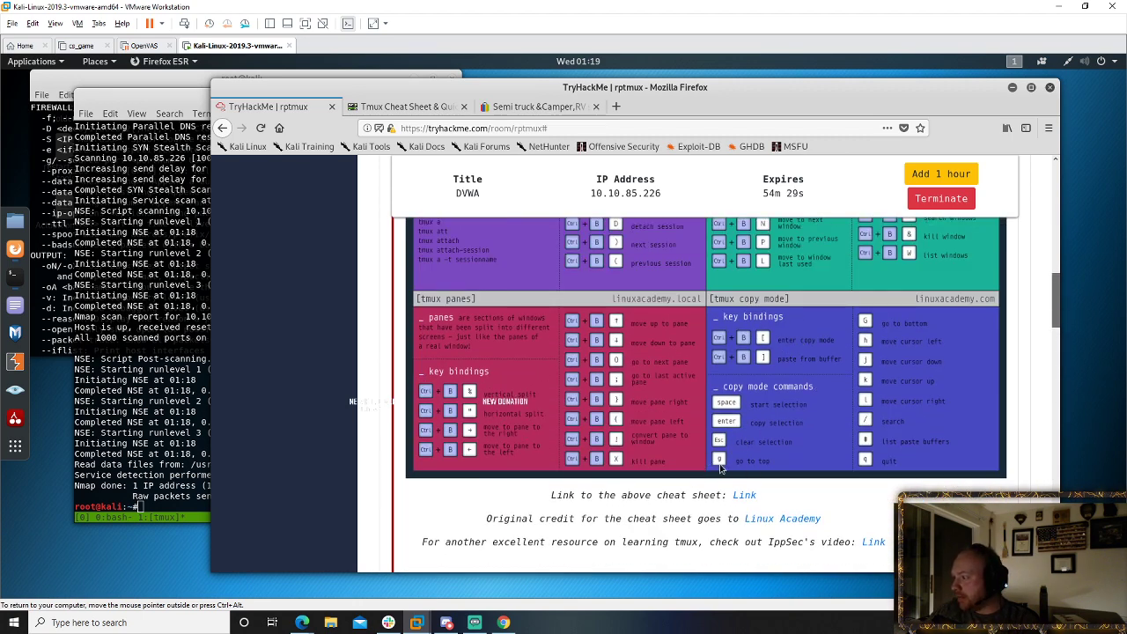
- In tmux copy mode, use the g go-to-line prompt to jump to line 1
click(135, 454)
key(g)
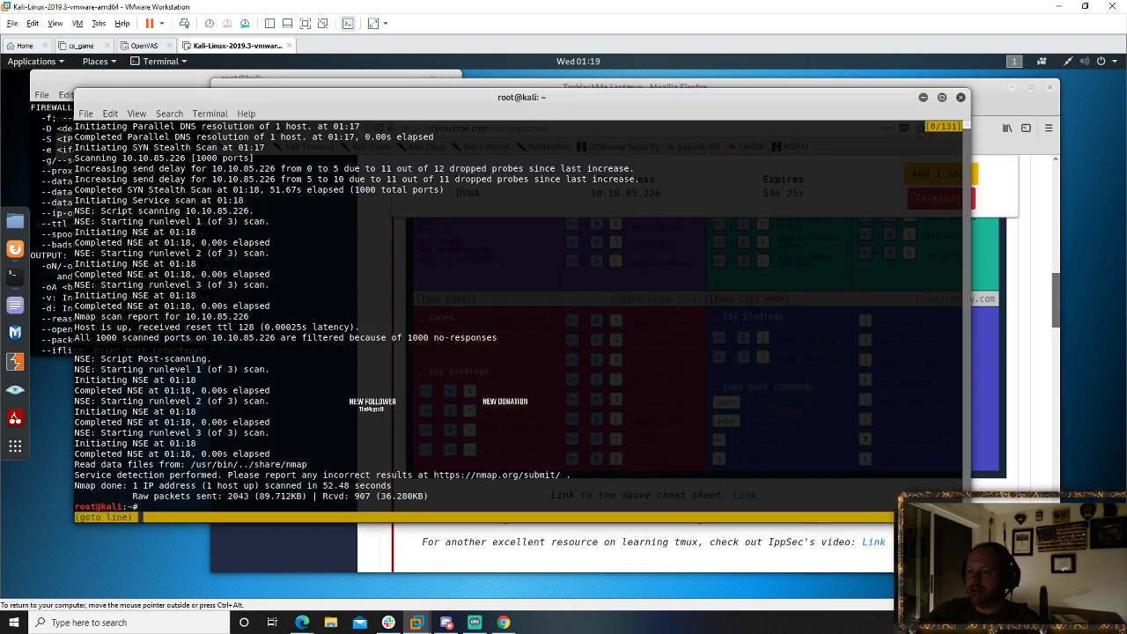
key(Escape)
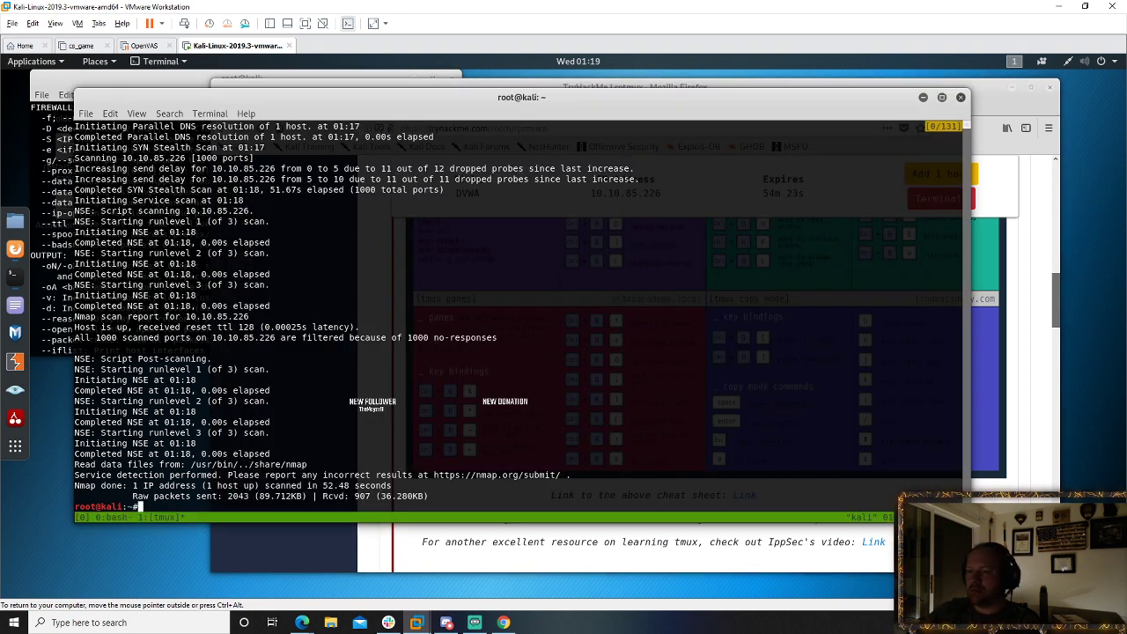
key(g)
key(Return)
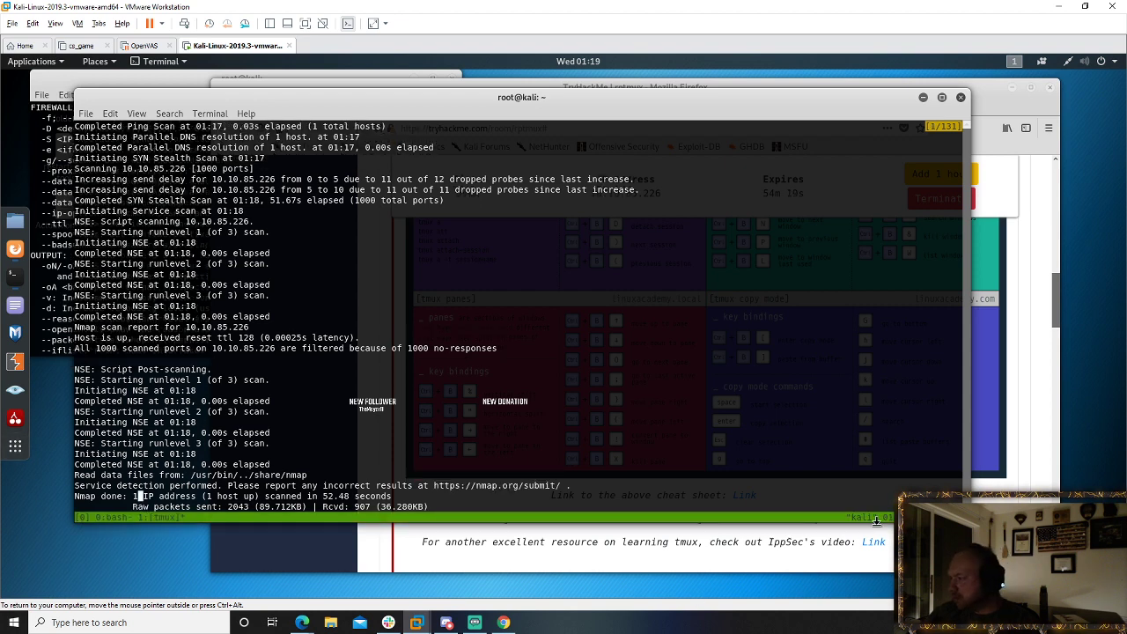
- Answer question #13 with 'g' and submit it
click(757, 563)
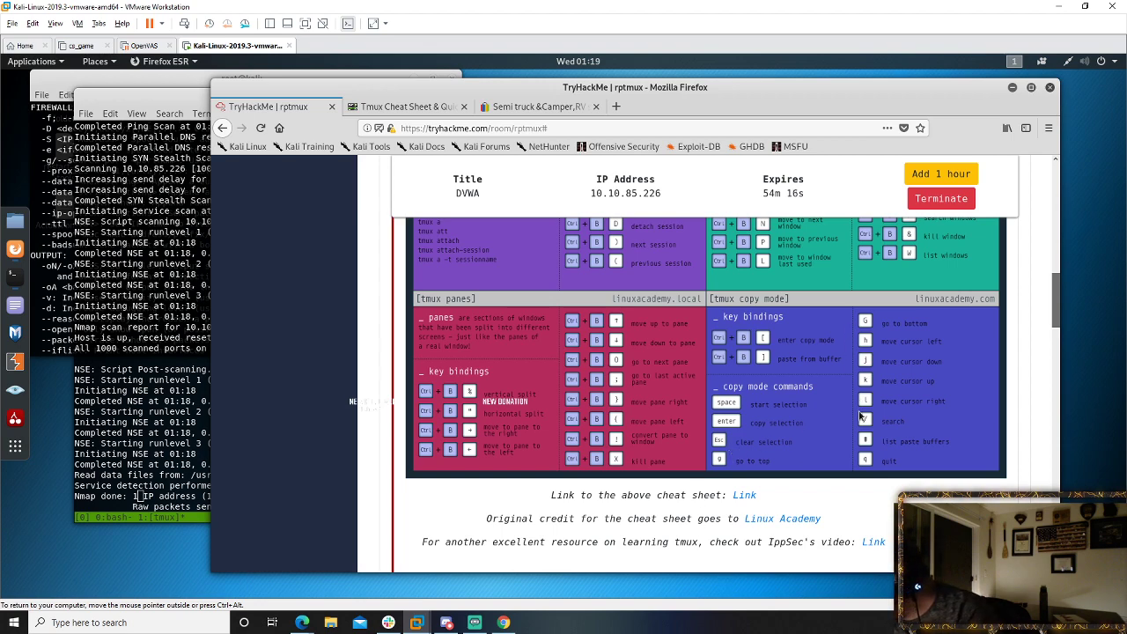
scroll(626, 491, down, 10)
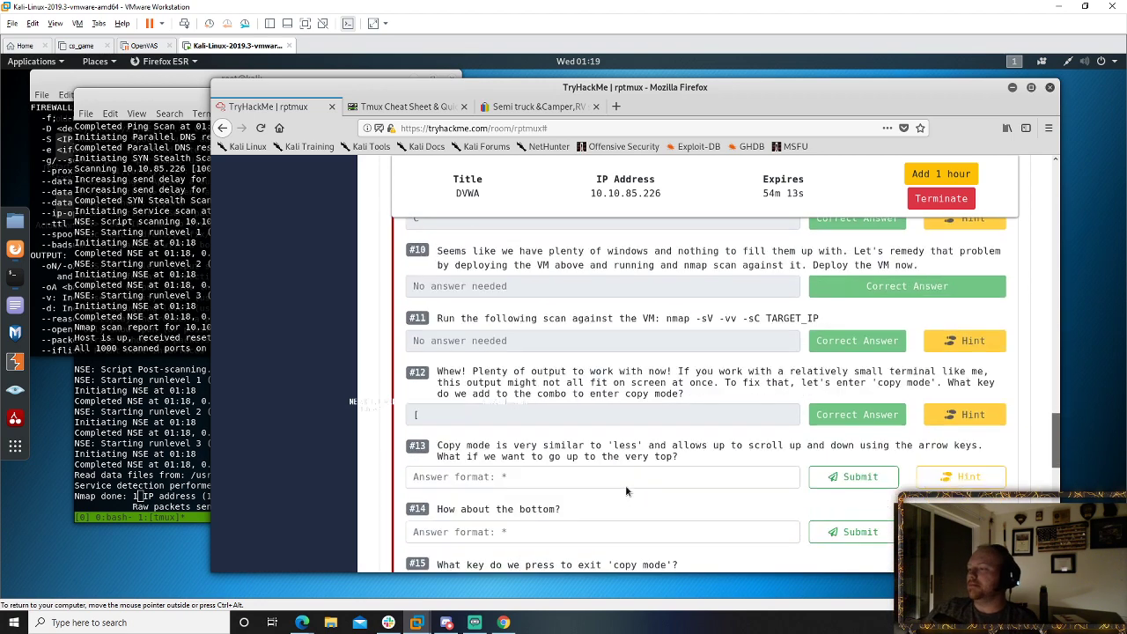
scroll(626, 491, down, 5)
scroll(600, 465, up, 3)
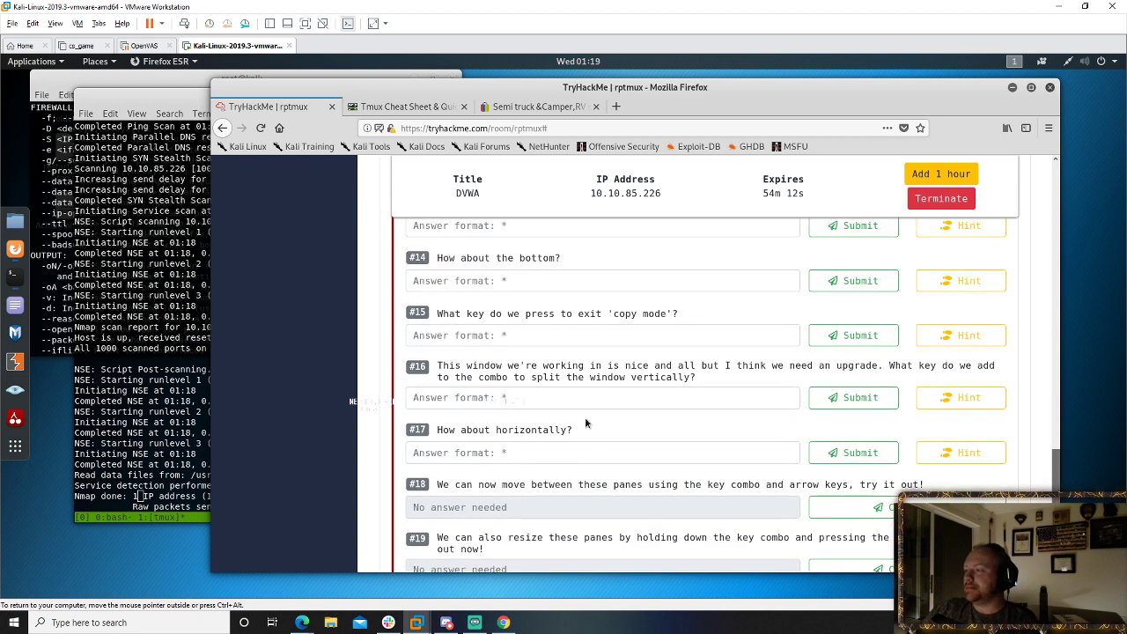
scroll(528, 379, up, 4)
click(532, 354)
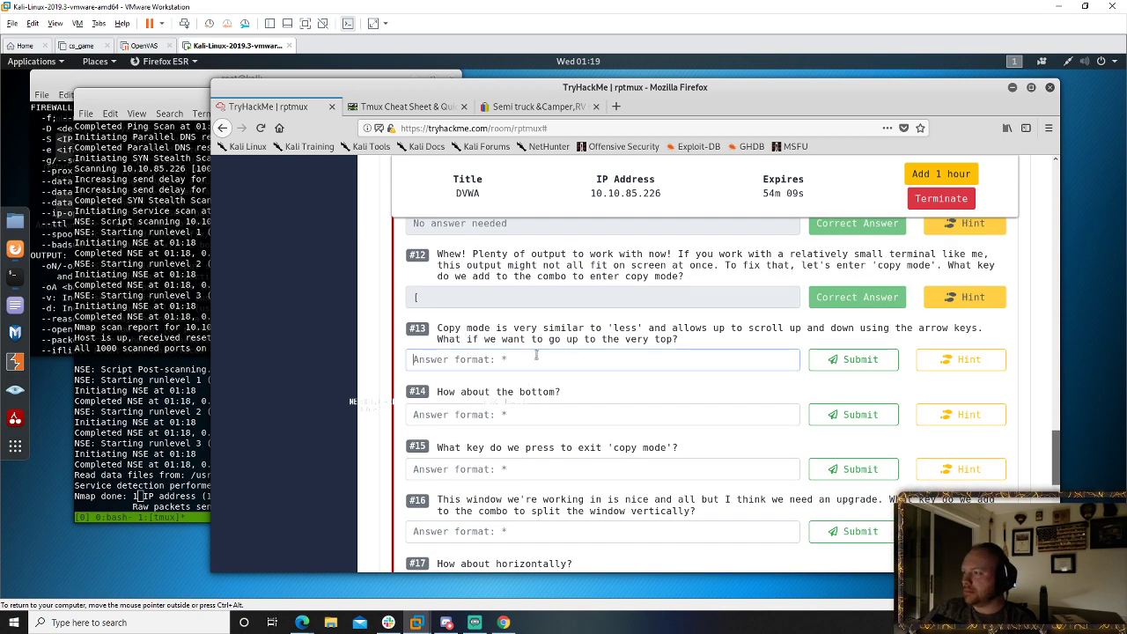
text(g)
click(871, 362)
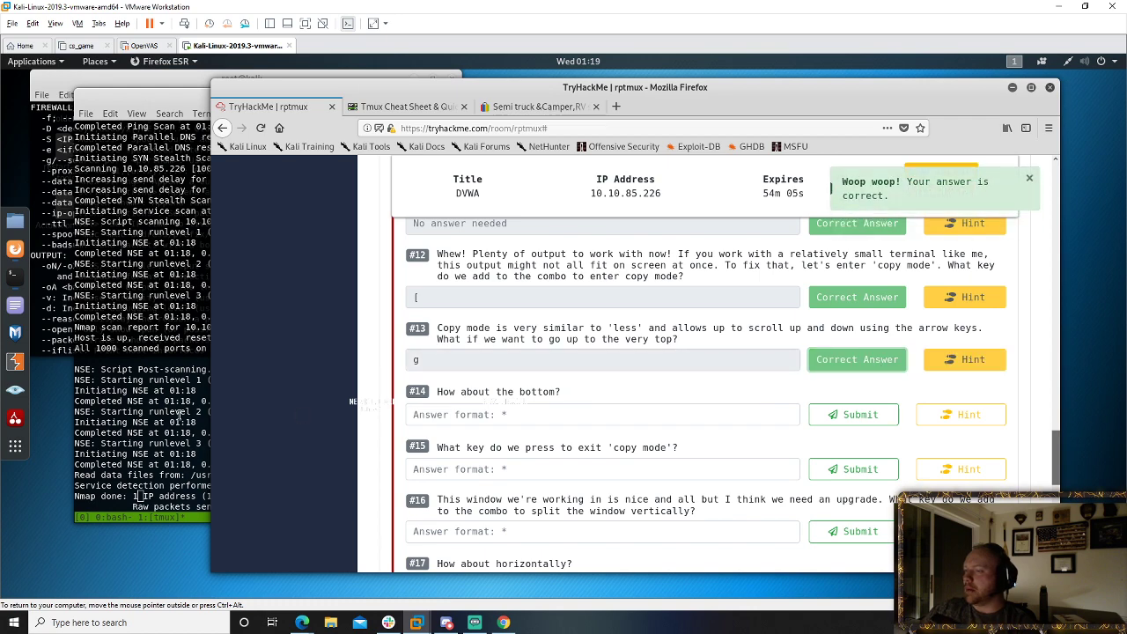
scroll(507, 371, up, 15)
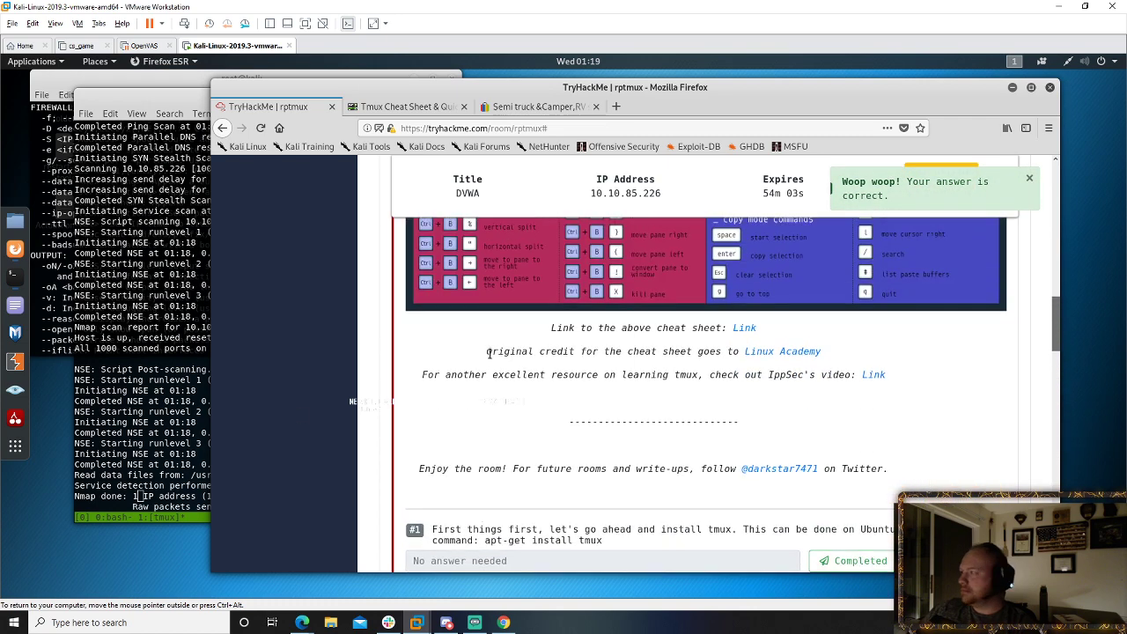
scroll(751, 322, up, 3)
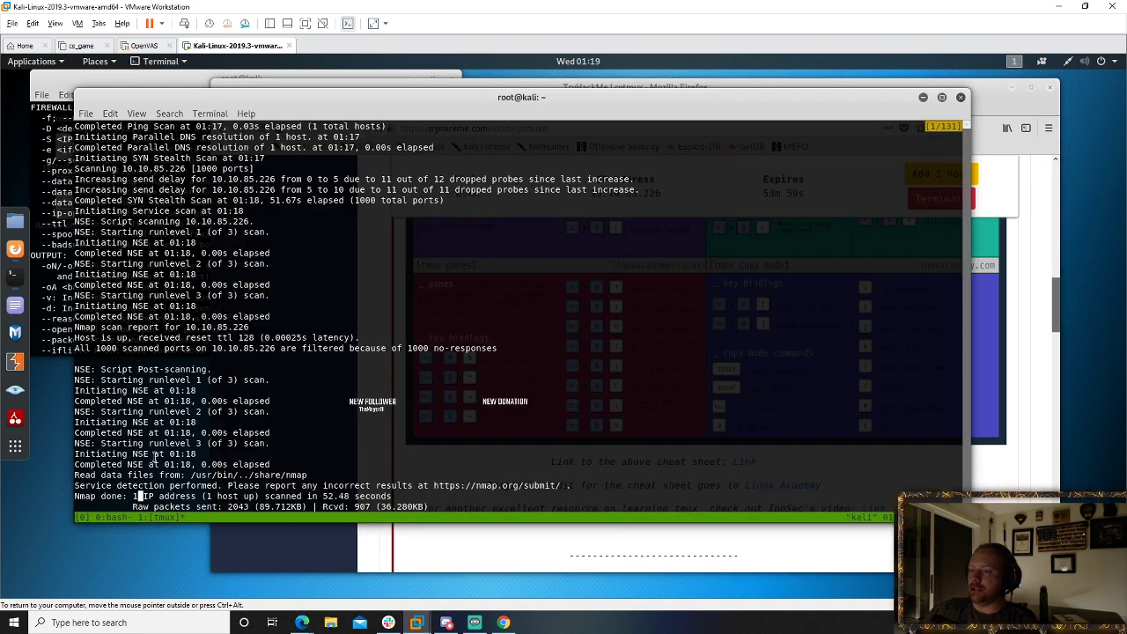
- In tmux copy mode, jump with gg and Enter, then move the cursor down to the prompt
key(alt+Tab)
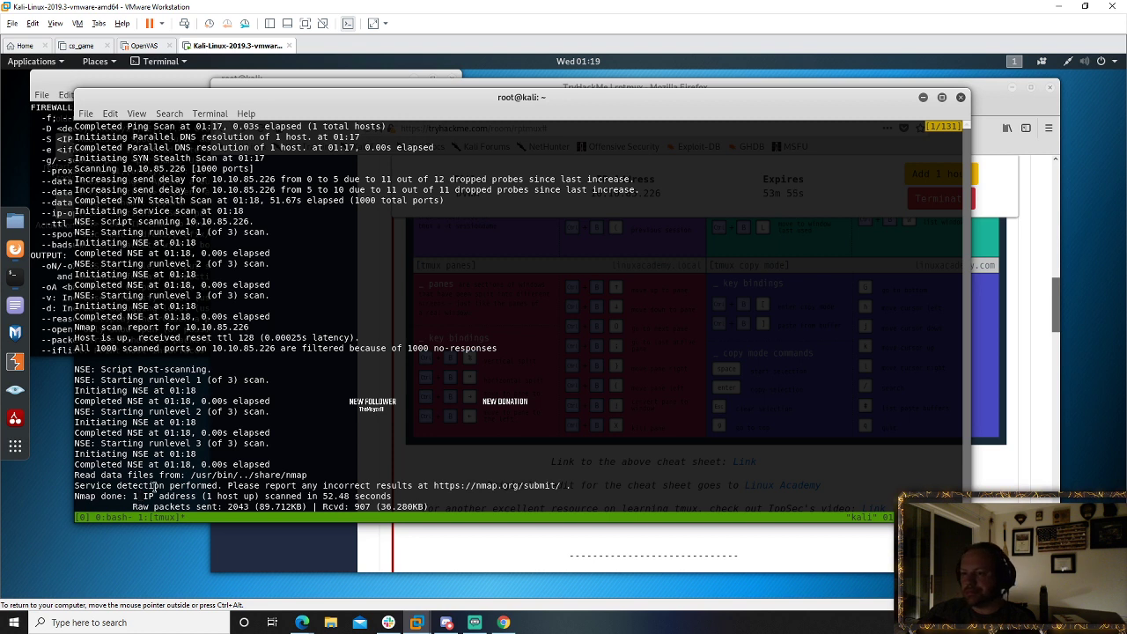
text(gg)
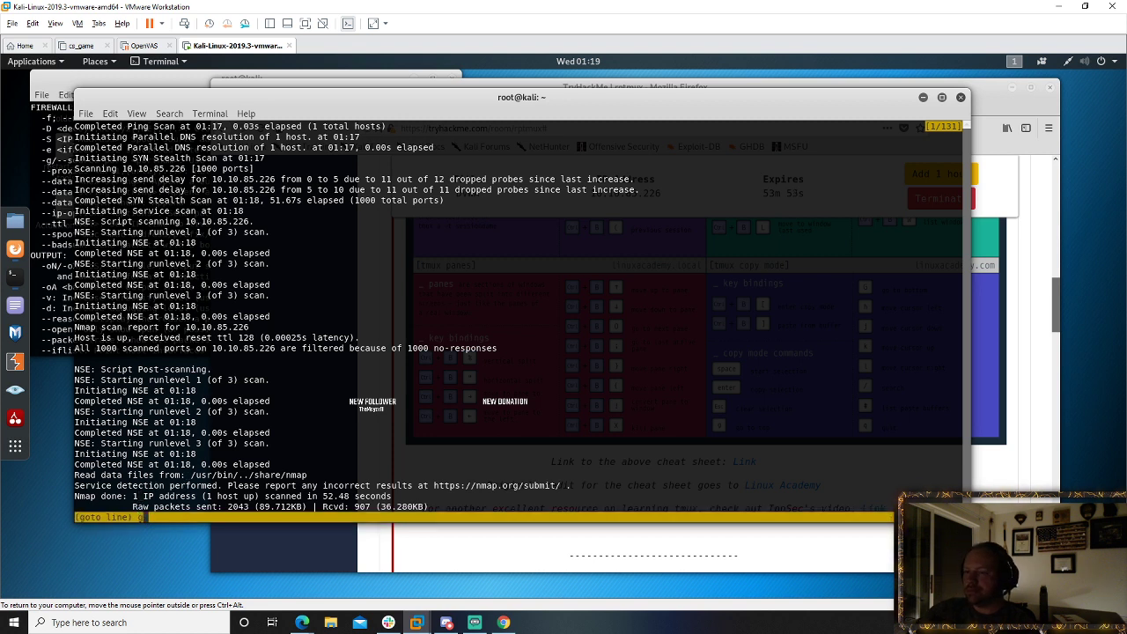
key(Return)
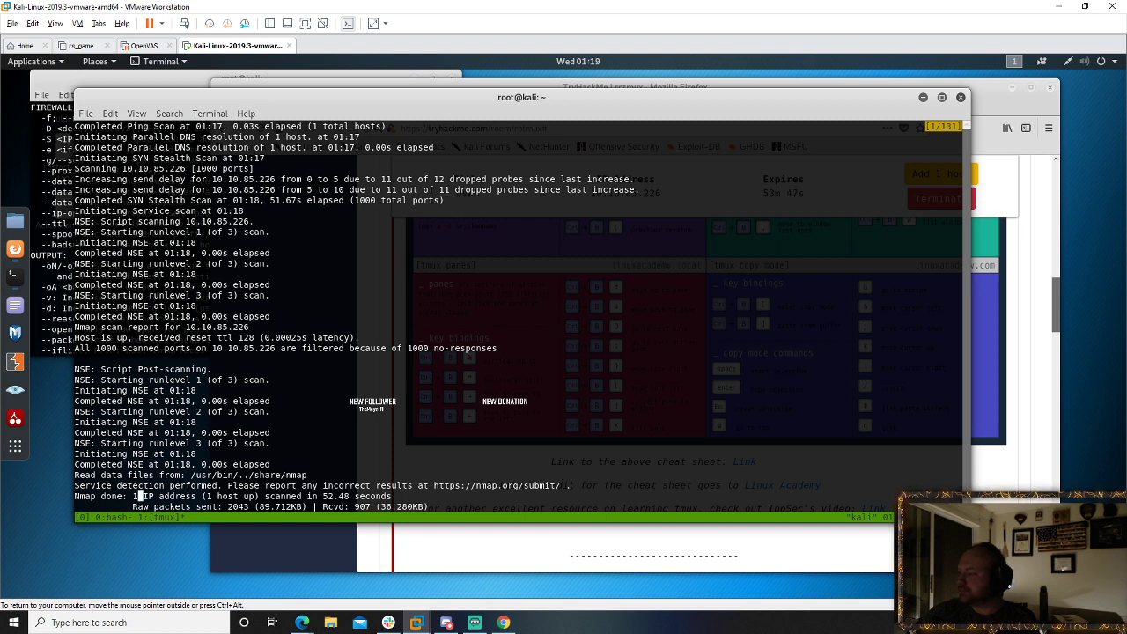
key(Down)
key(Down)
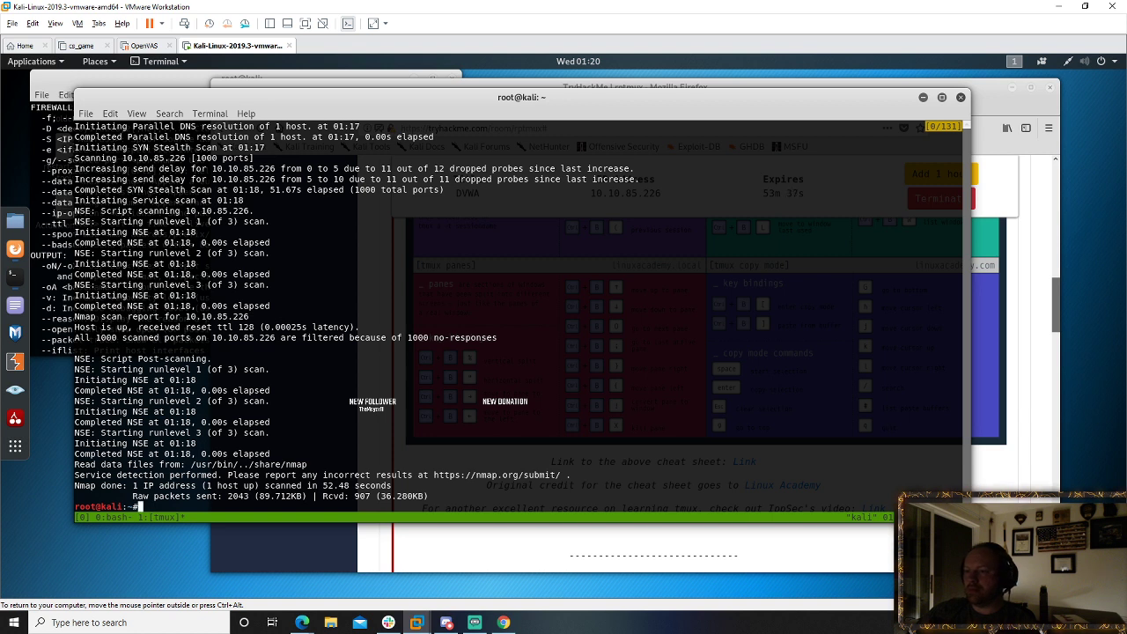
- Check the Tmux Cheat Sheet tab, then return to the rptmux room
click(810, 541)
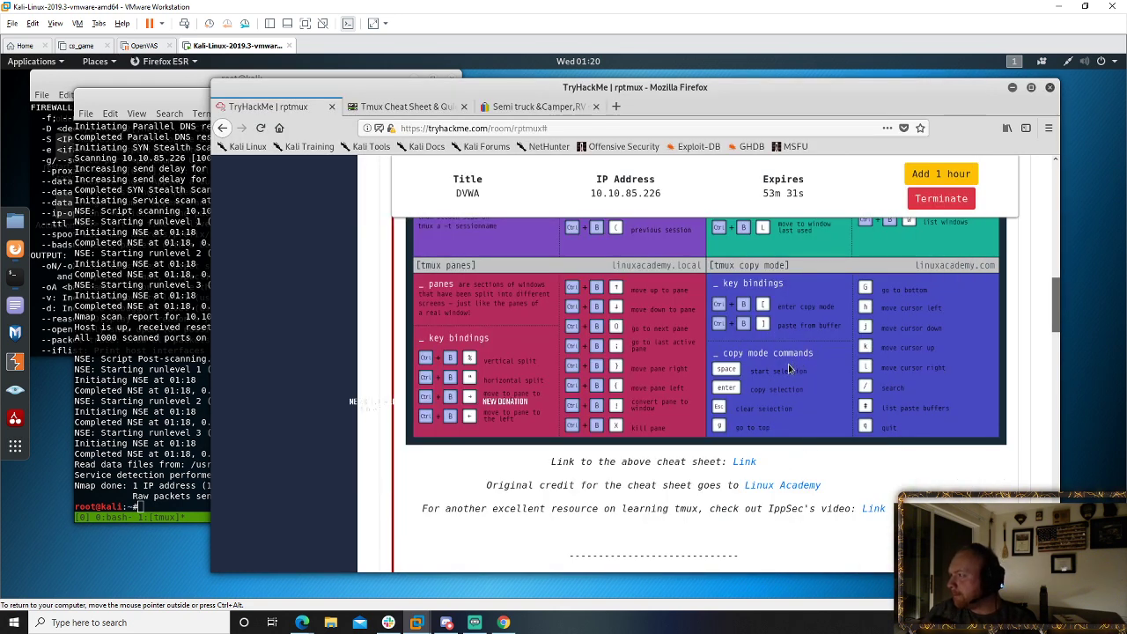
scroll(789, 369, up, 4)
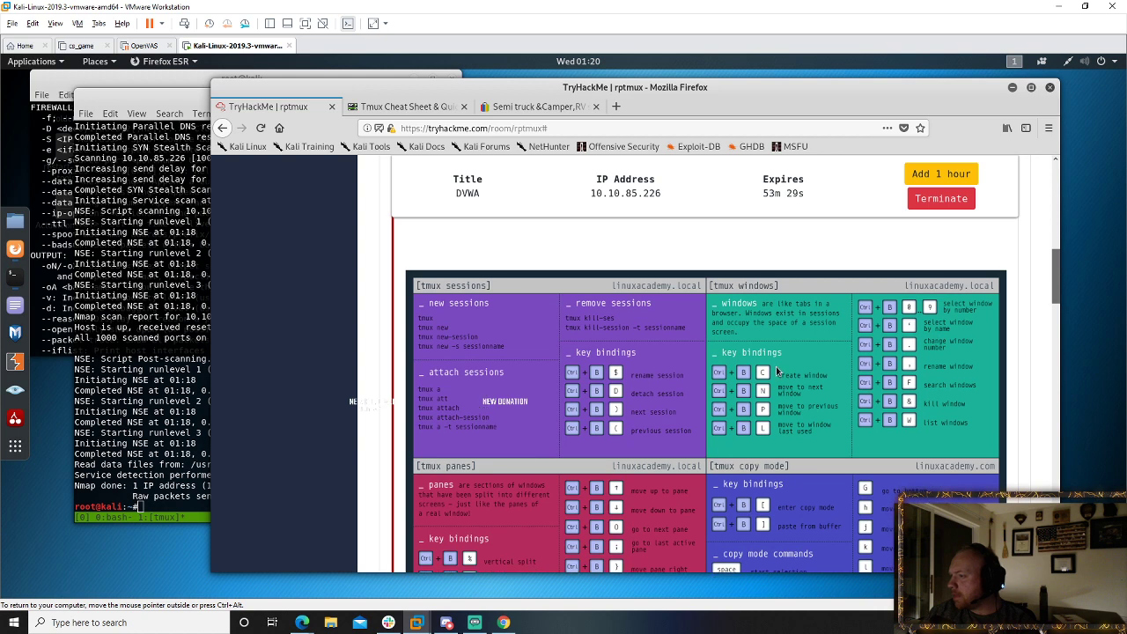
scroll(776, 372, down, 1)
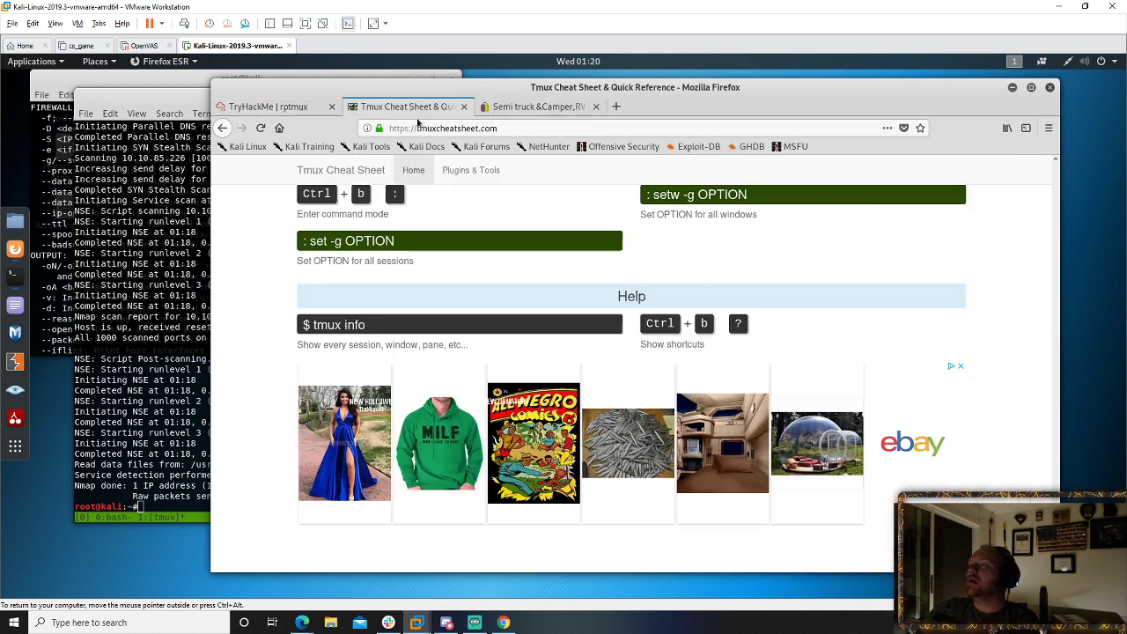
click(421, 106)
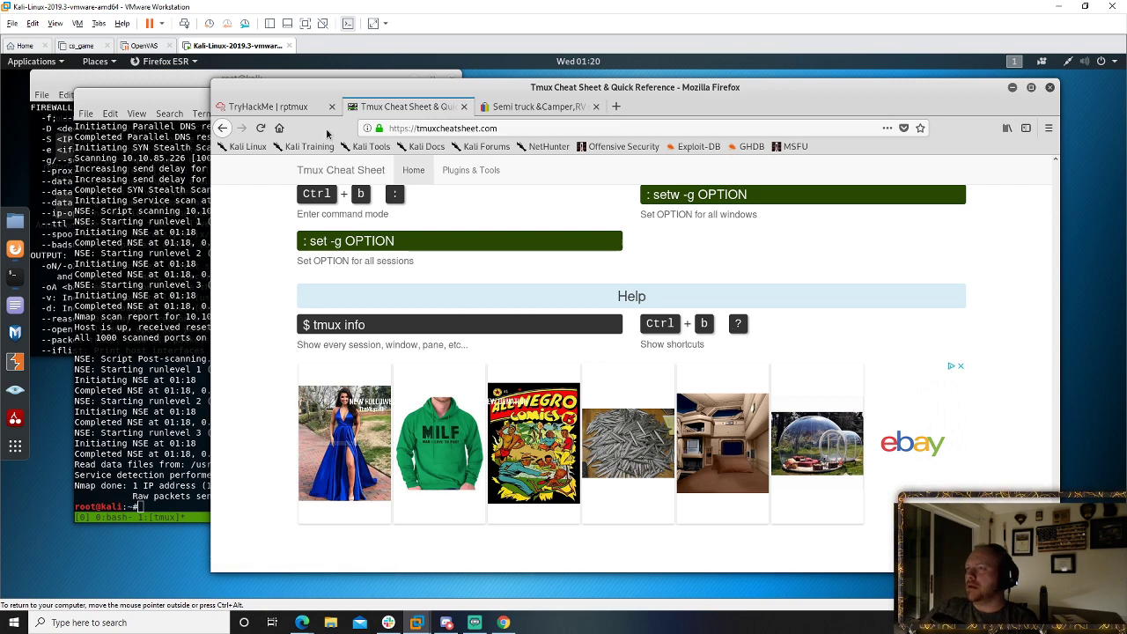
click(282, 106)
- Answer question #14 with 'G', submit it, and bring the tmux terminal forward
scroll(655, 291, down, 5)
scroll(686, 291, down, 15)
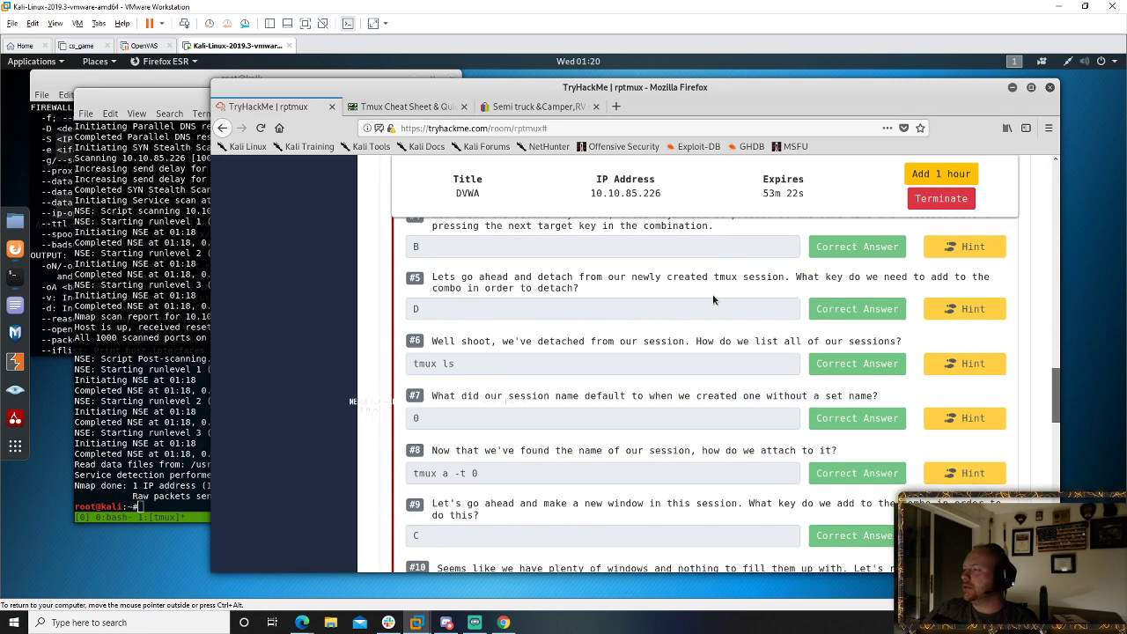
click(538, 414)
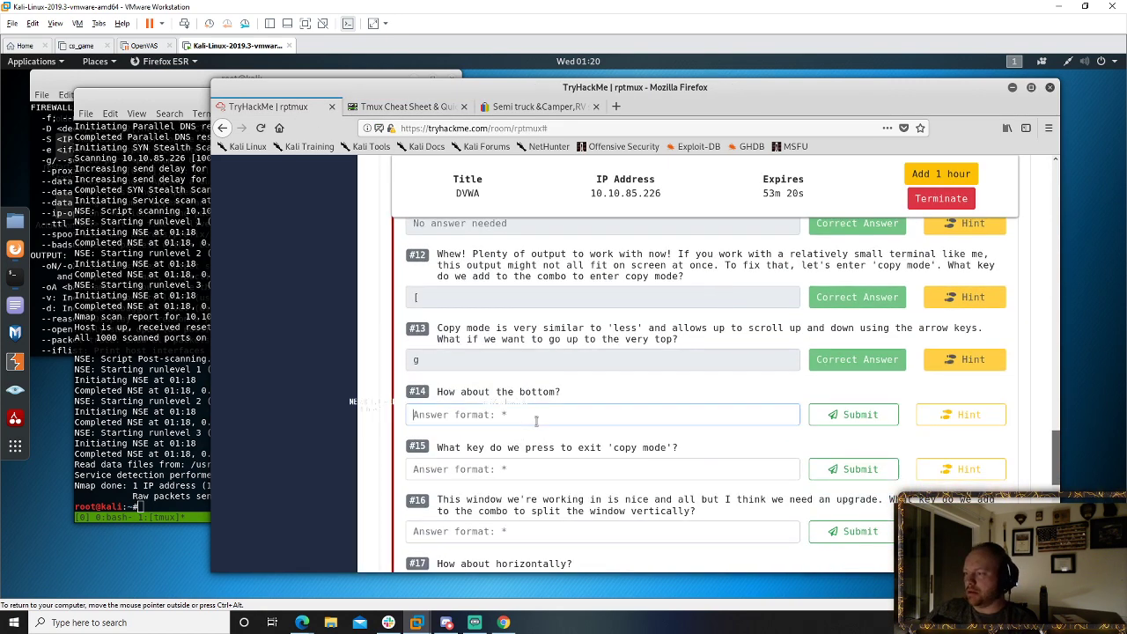
text(G)
click(851, 415)
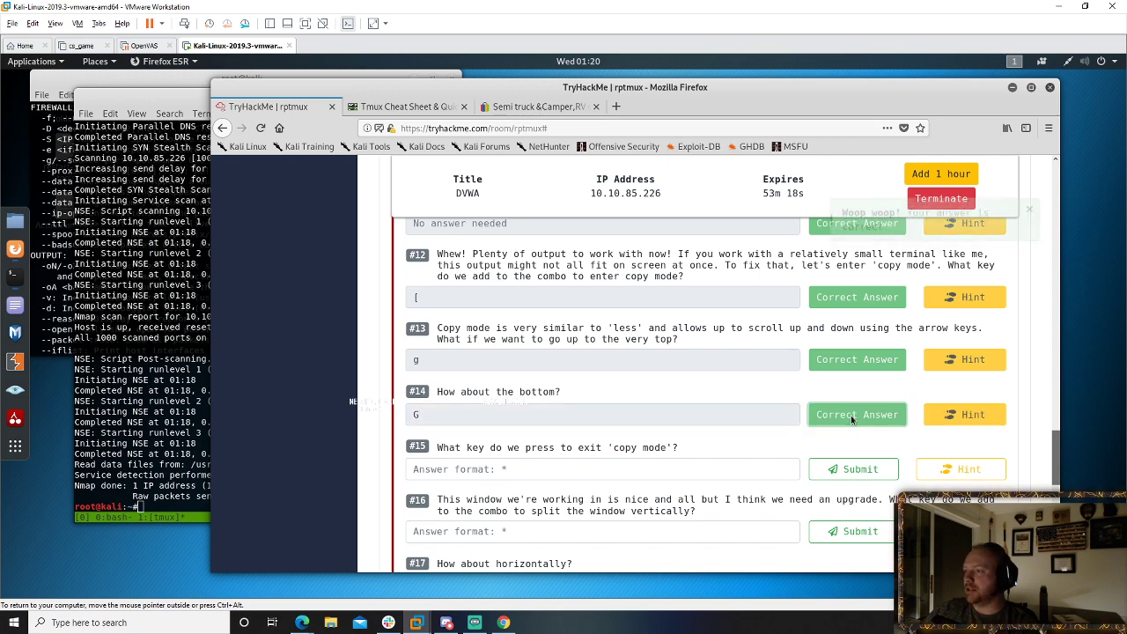
scroll(577, 361, up, 15)
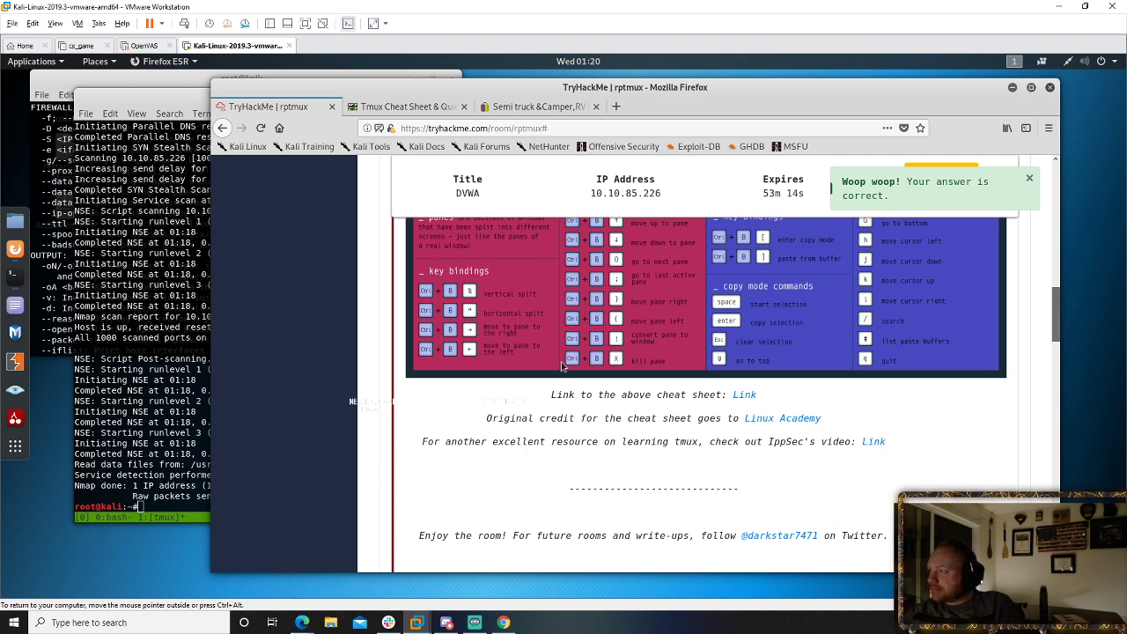
scroll(771, 317, up, 1)
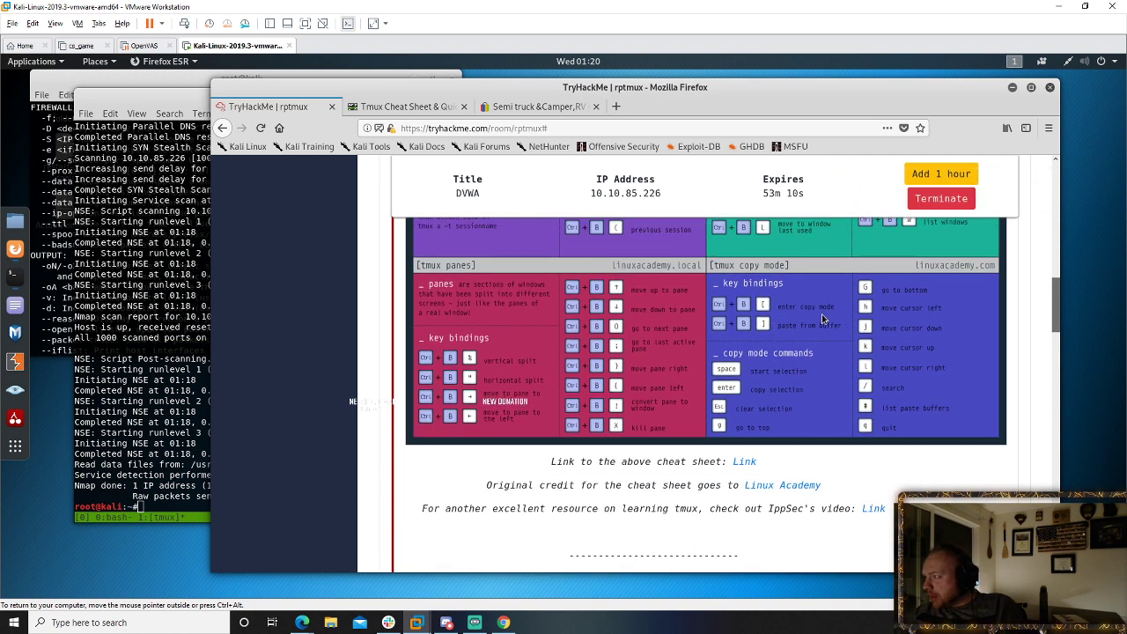
click(154, 437)
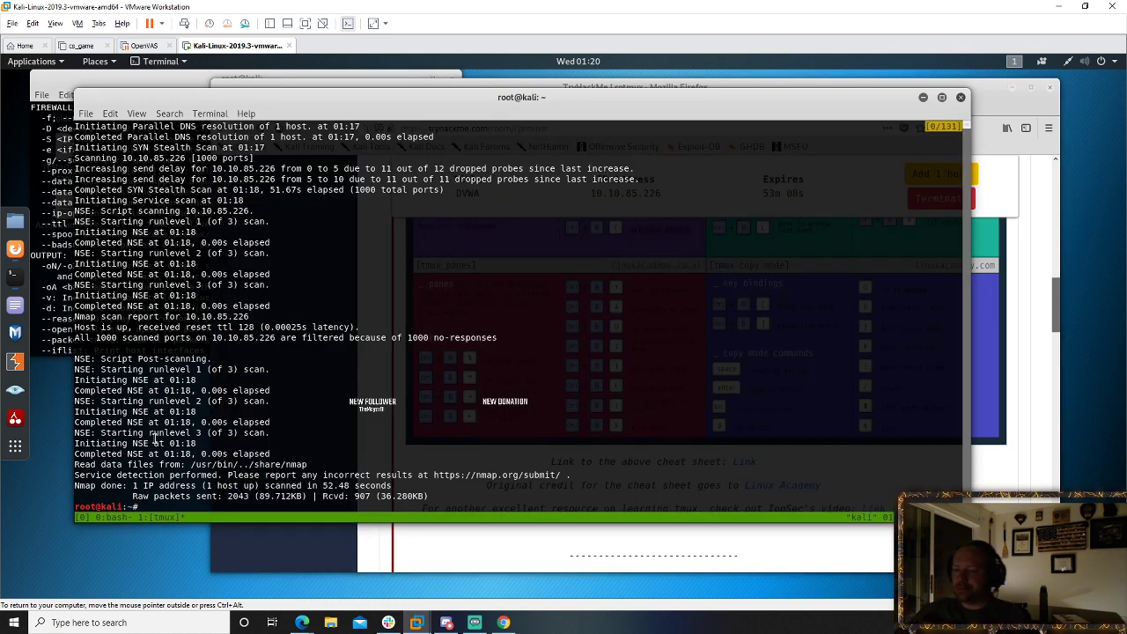
- Clear the tmux terminal screen with the clear command
key(Return)
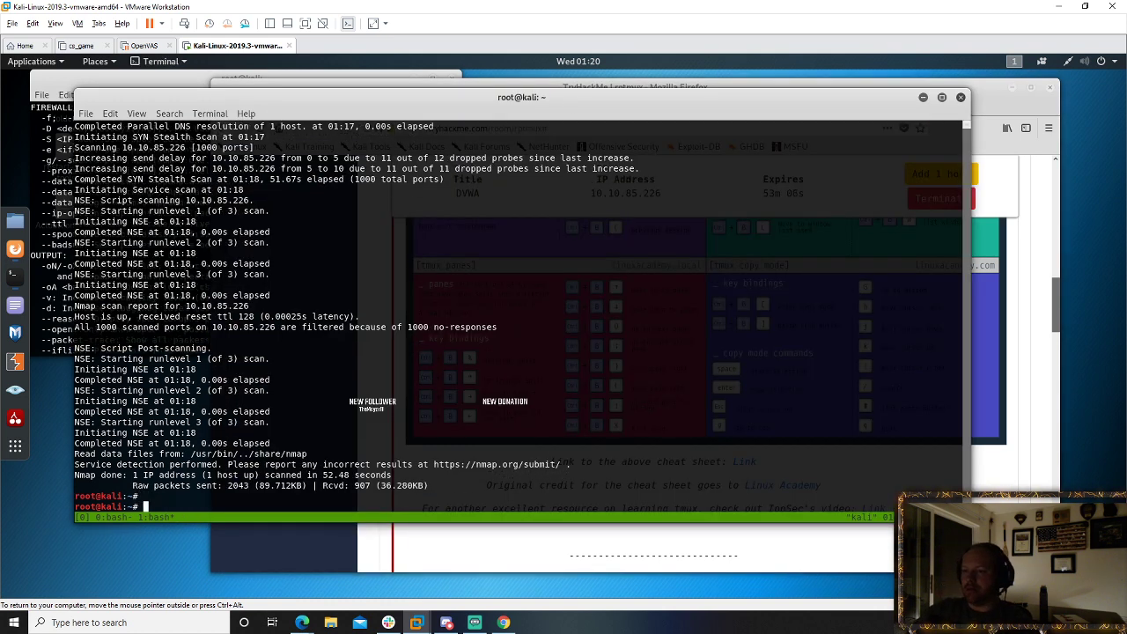
text(clear)
key(Return)
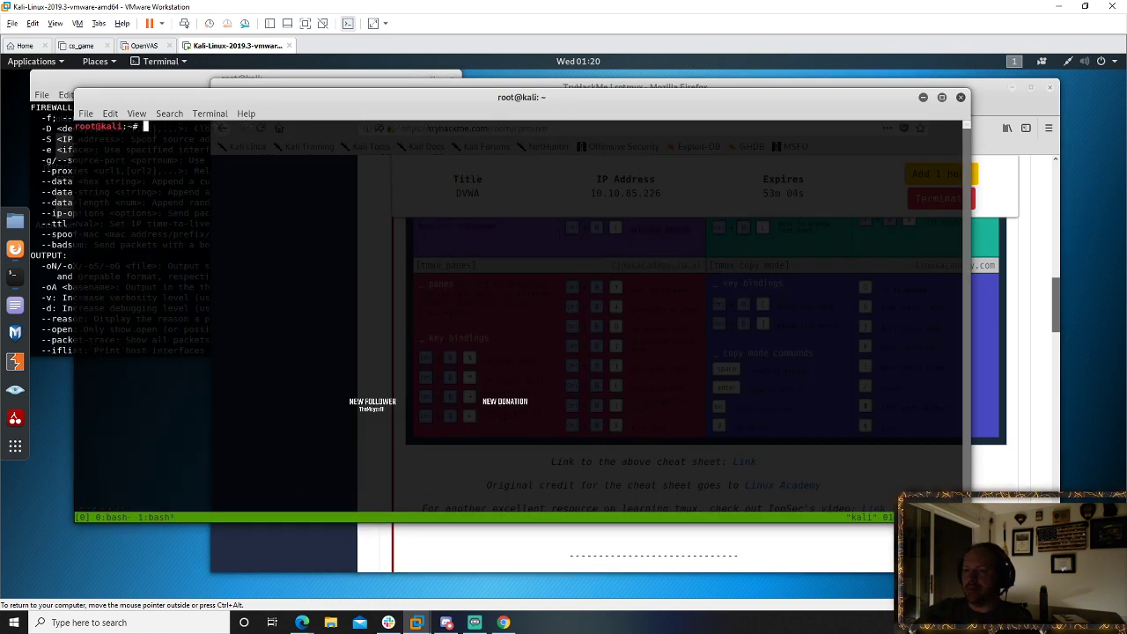
- Answer question #15 with 'q' and submit it
click(1039, 398)
scroll(741, 423, down, 15)
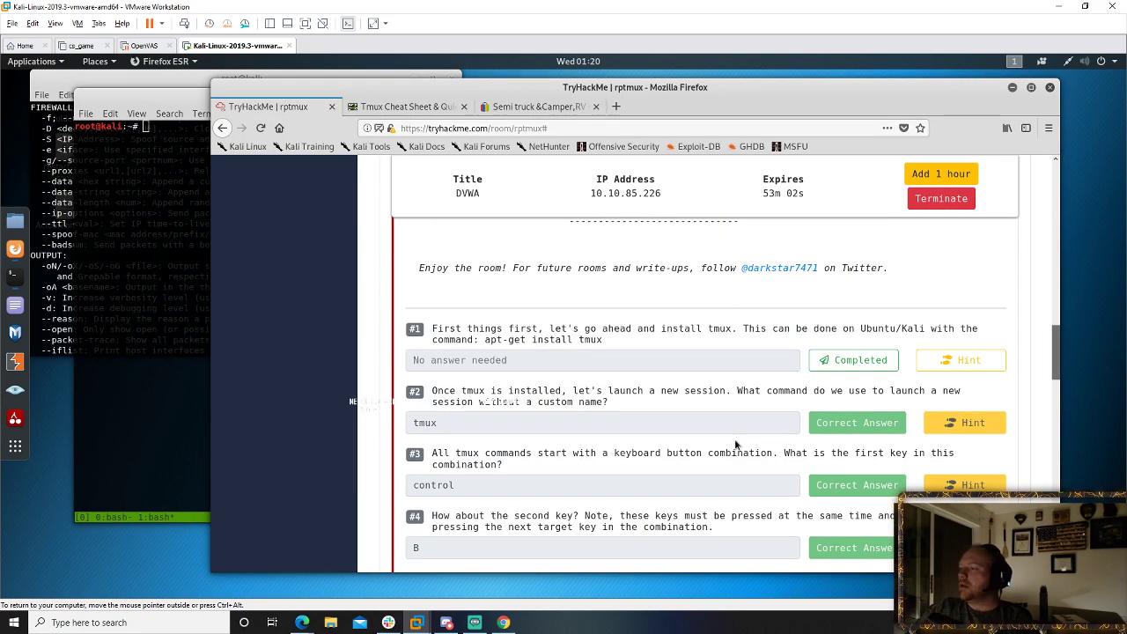
scroll(741, 424, down, 5)
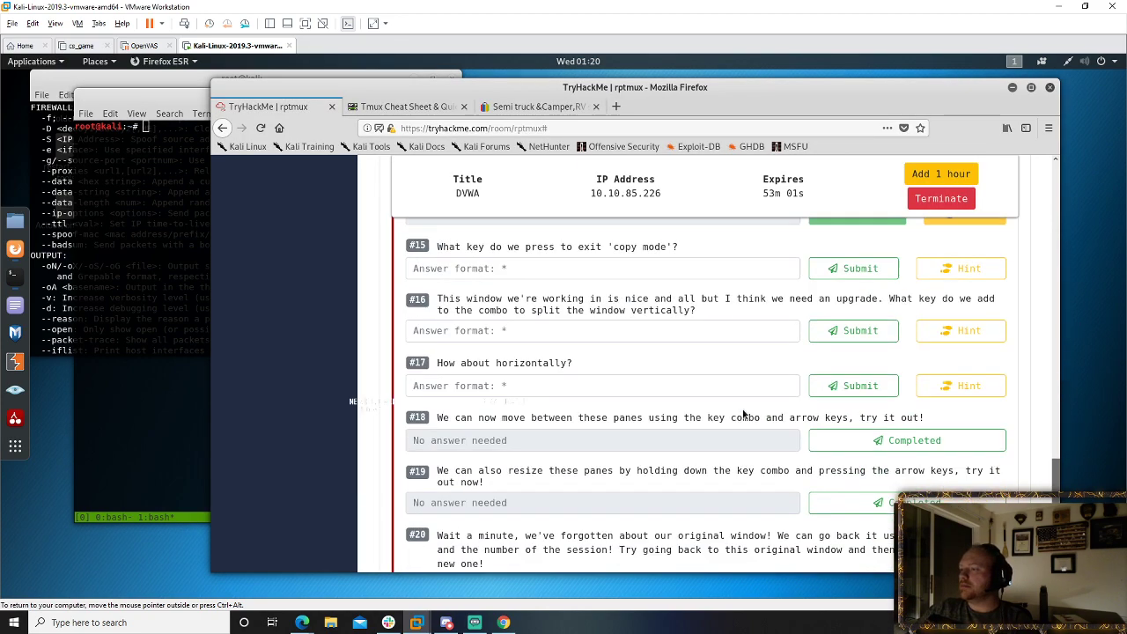
click(523, 271)
text(q)
click(820, 272)
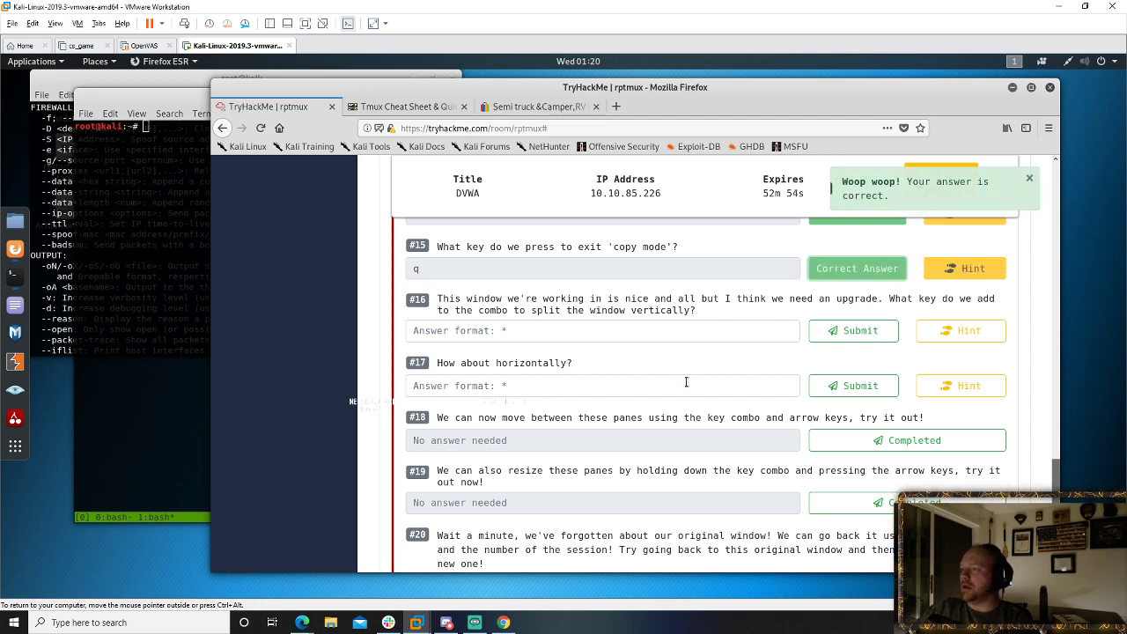
- Answer question #16 with '%' and submit it
scroll(686, 382, up, 15)
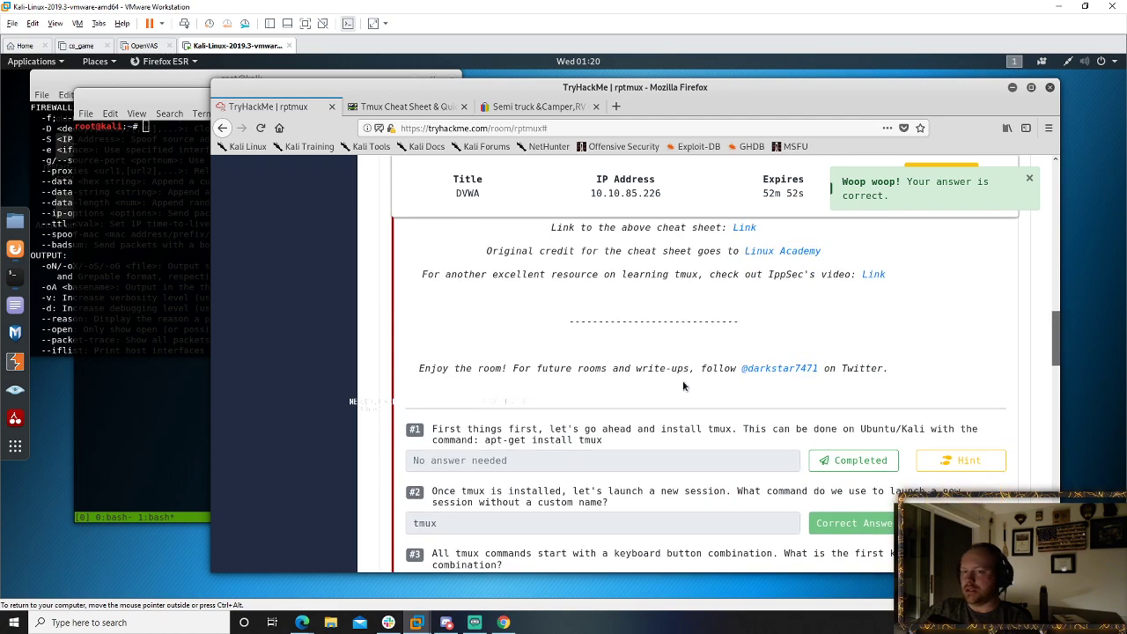
scroll(683, 385, up, 8)
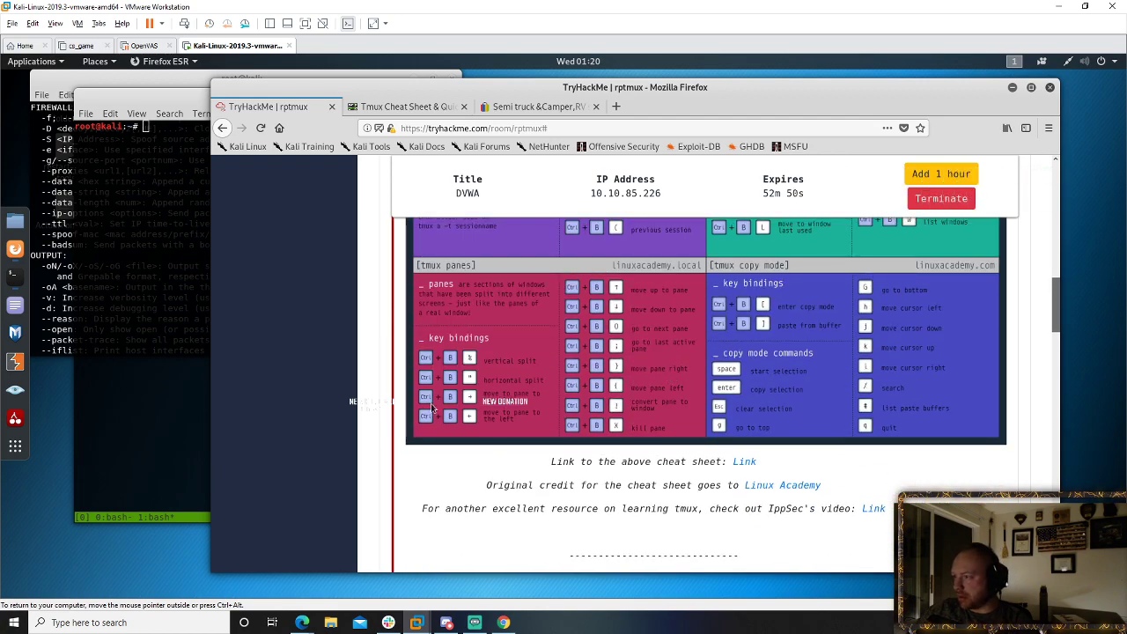
scroll(514, 366, down, 18)
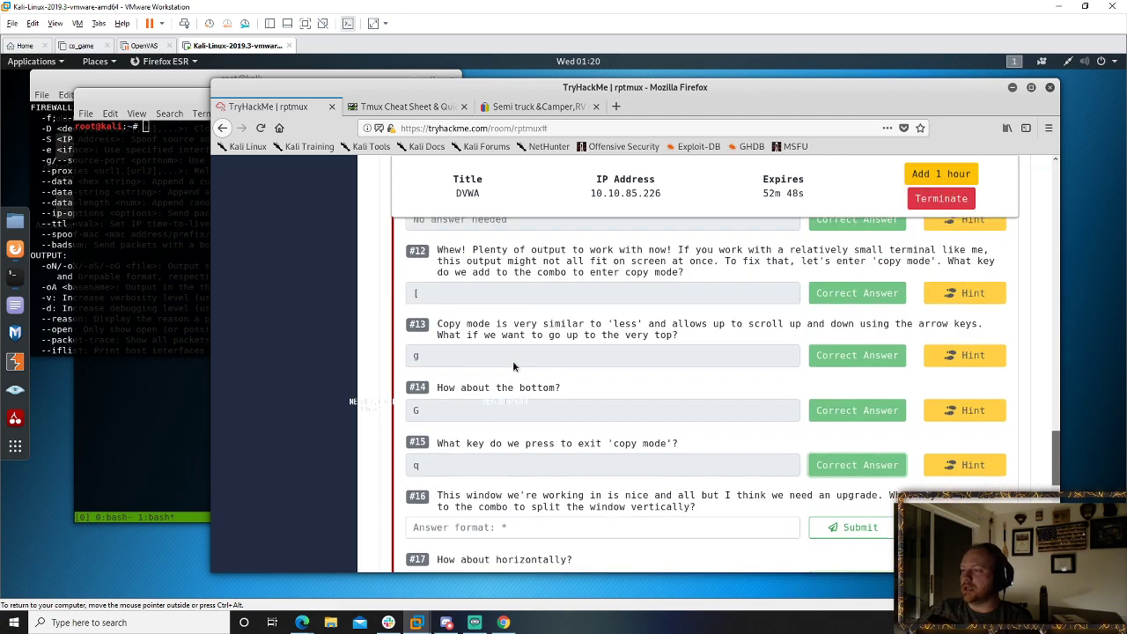
scroll(514, 366, down, 3)
scroll(514, 352, up, 2)
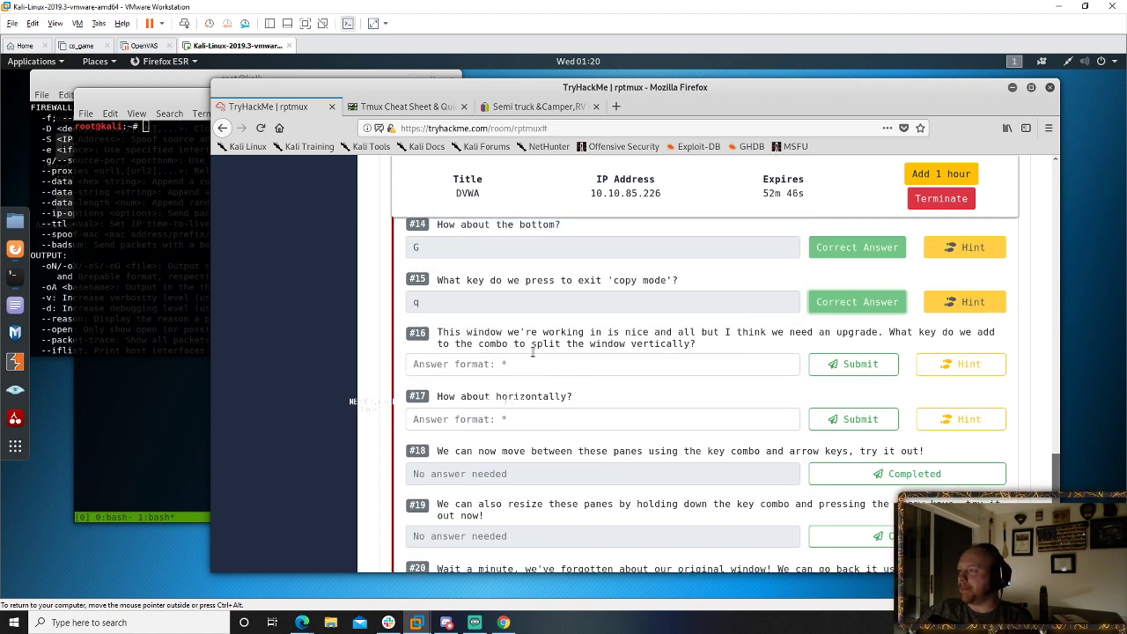
click(531, 361)
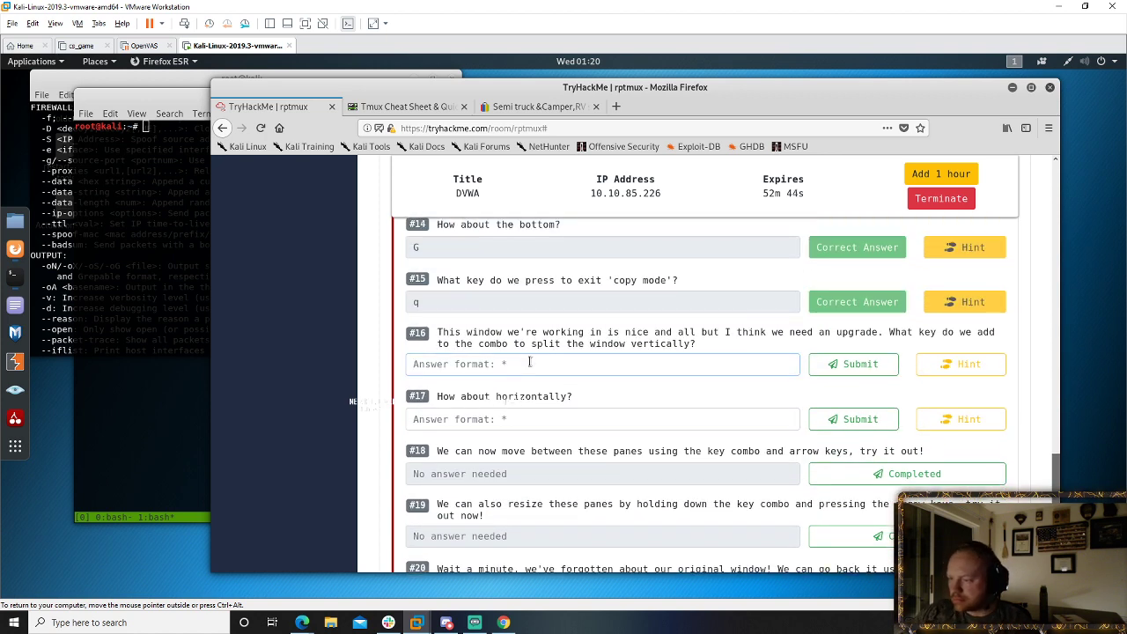
text(%)
click(858, 363)
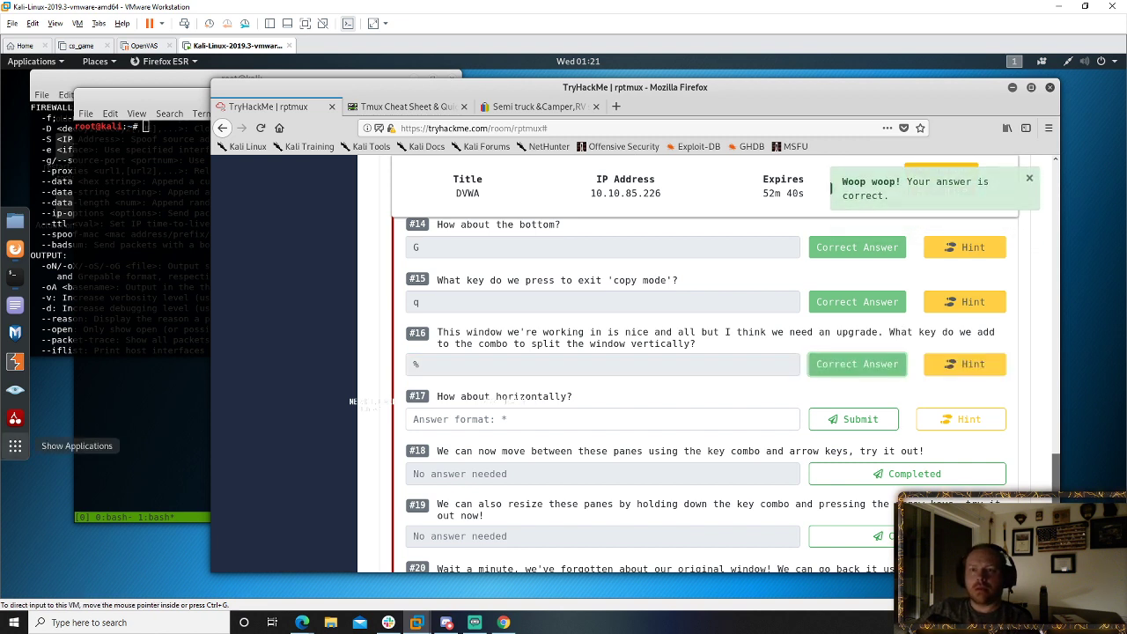
key(alt+Tab)
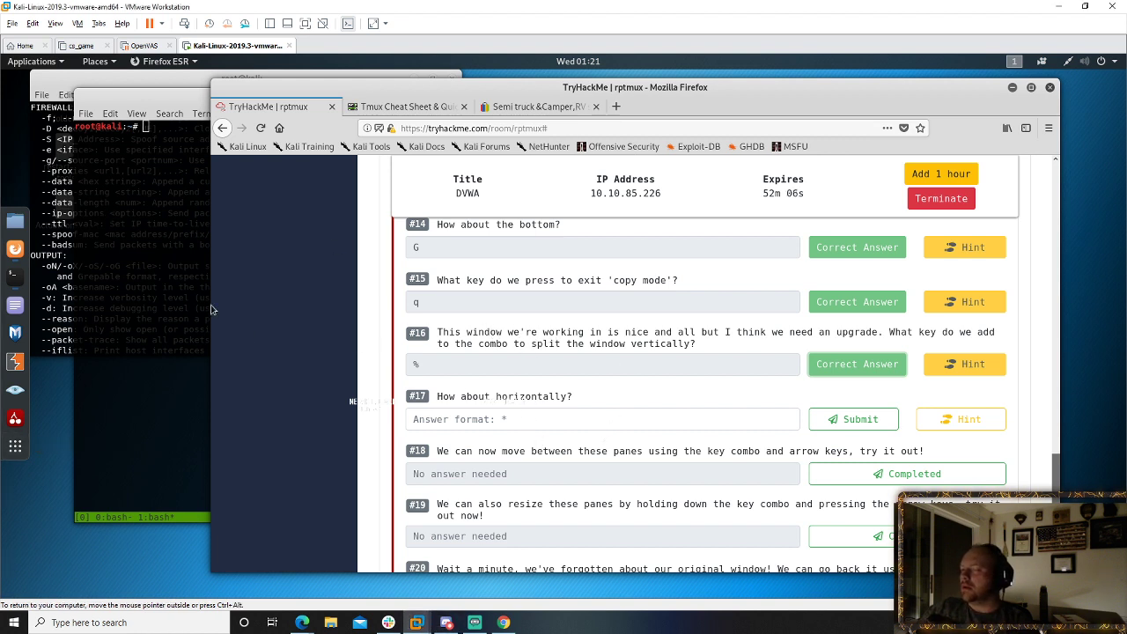
- Scroll up to the cheat sheet's session, window, pane and copy mode key bindings
scroll(588, 328, up, 15)
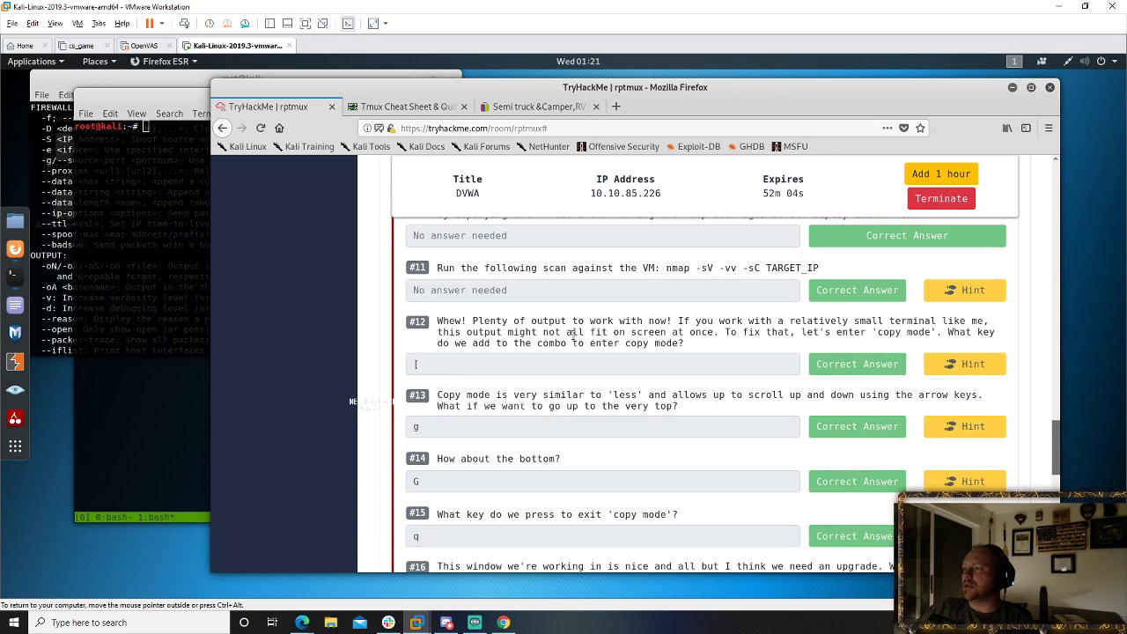
scroll(542, 331, up, 5)
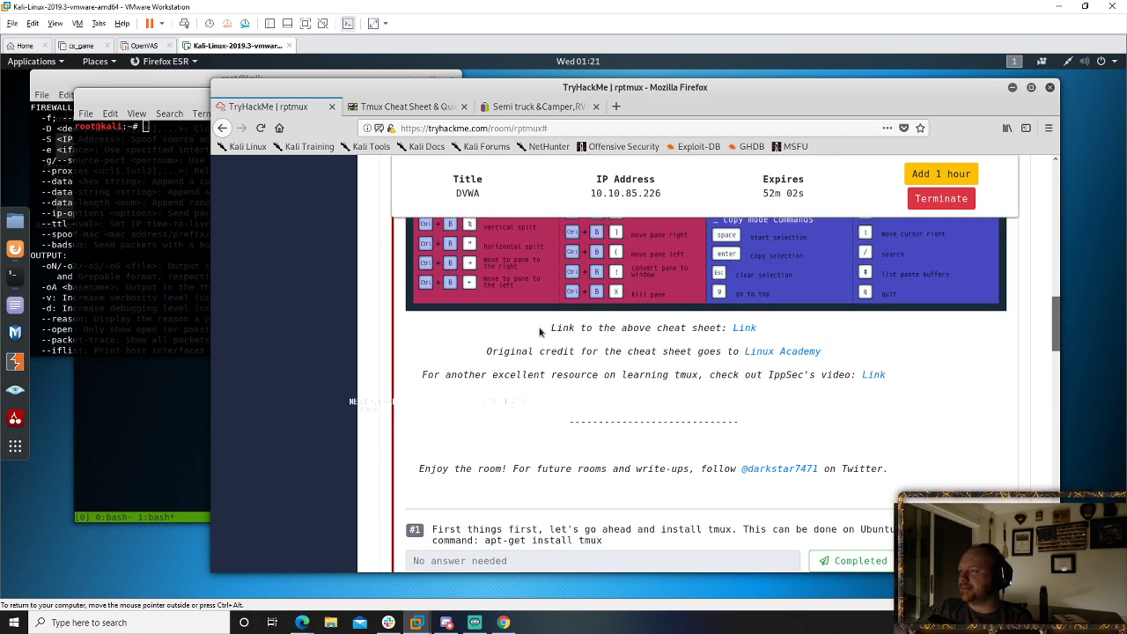
scroll(684, 366, up, 1)
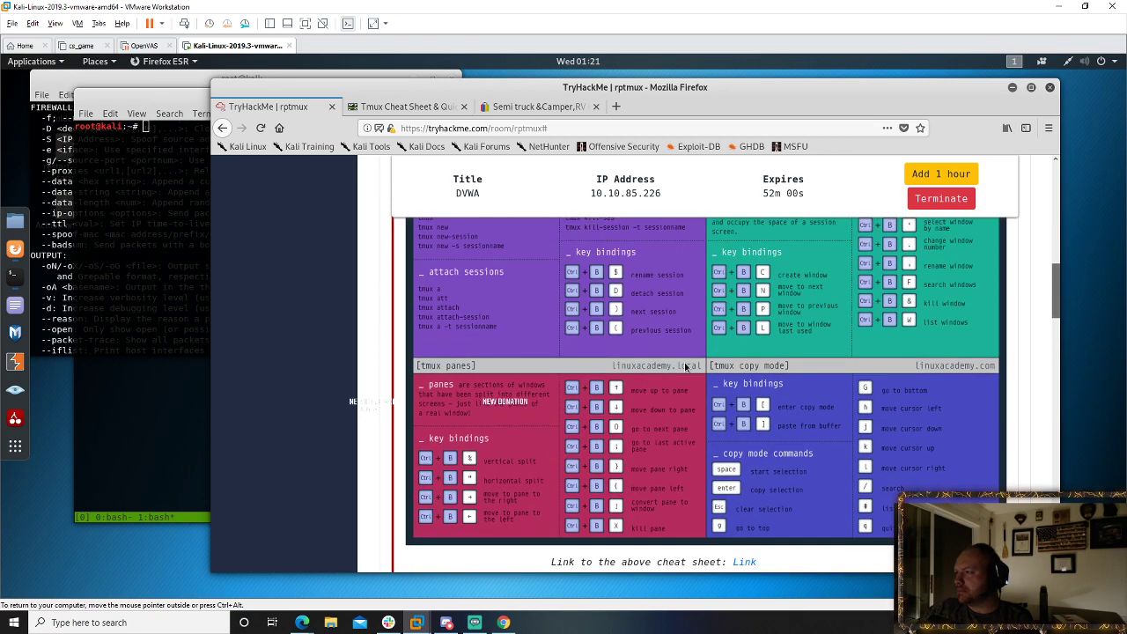
scroll(495, 355, up, 2)
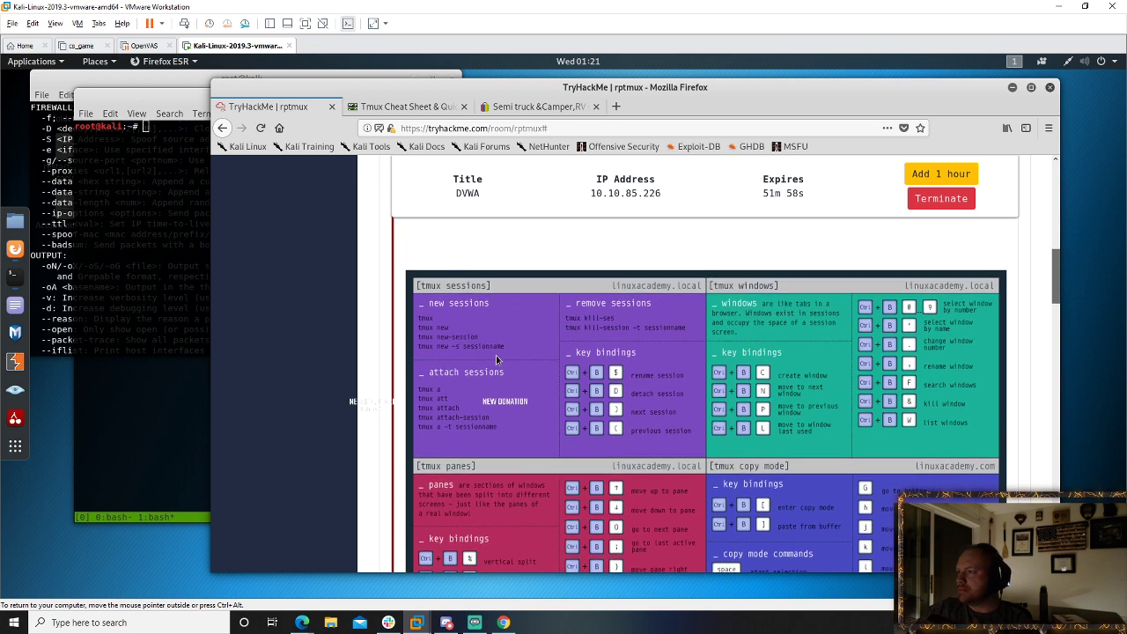
scroll(652, 396, down, 2)
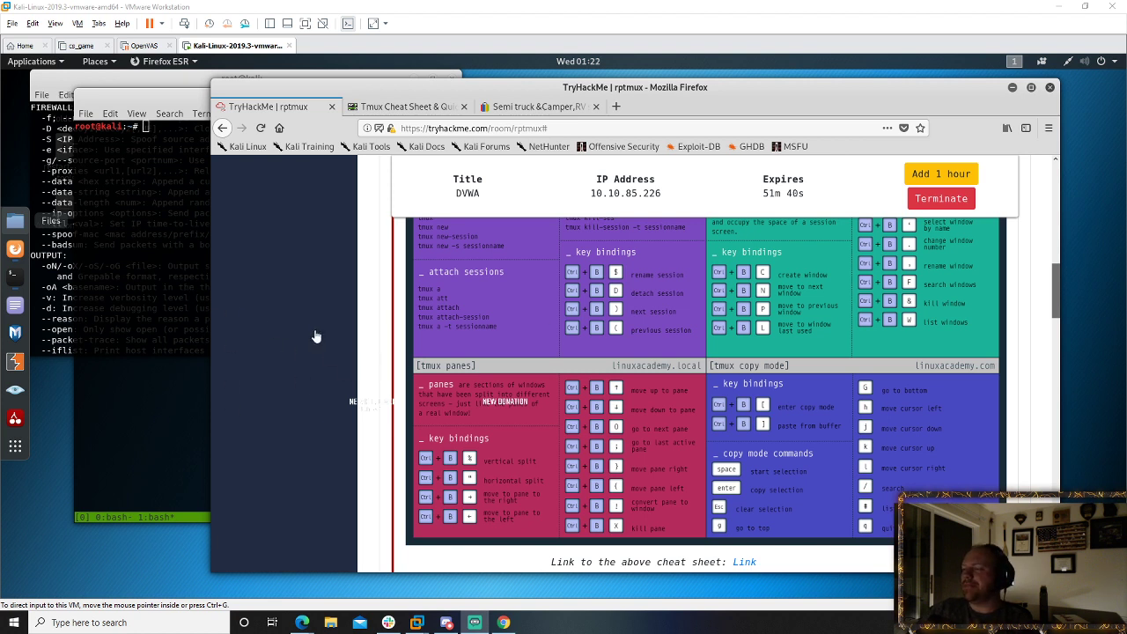
- Answer question #17 with the double-quote character (") and submit with Enter
scroll(379, 365, down, 8)
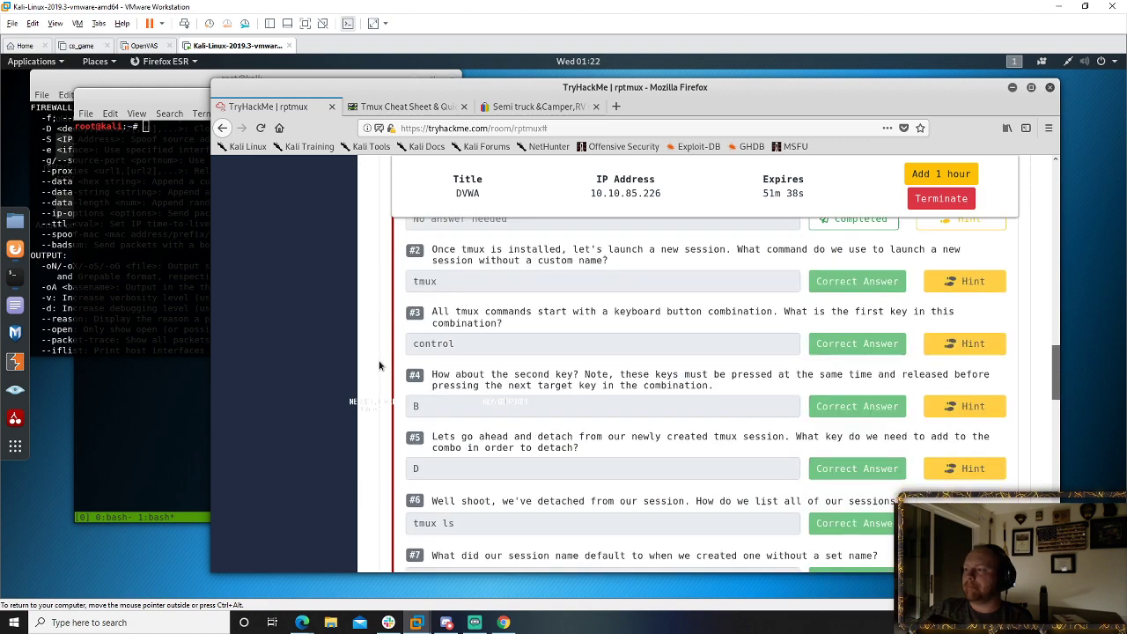
scroll(378, 365, down, 5)
scroll(424, 373, down, 5)
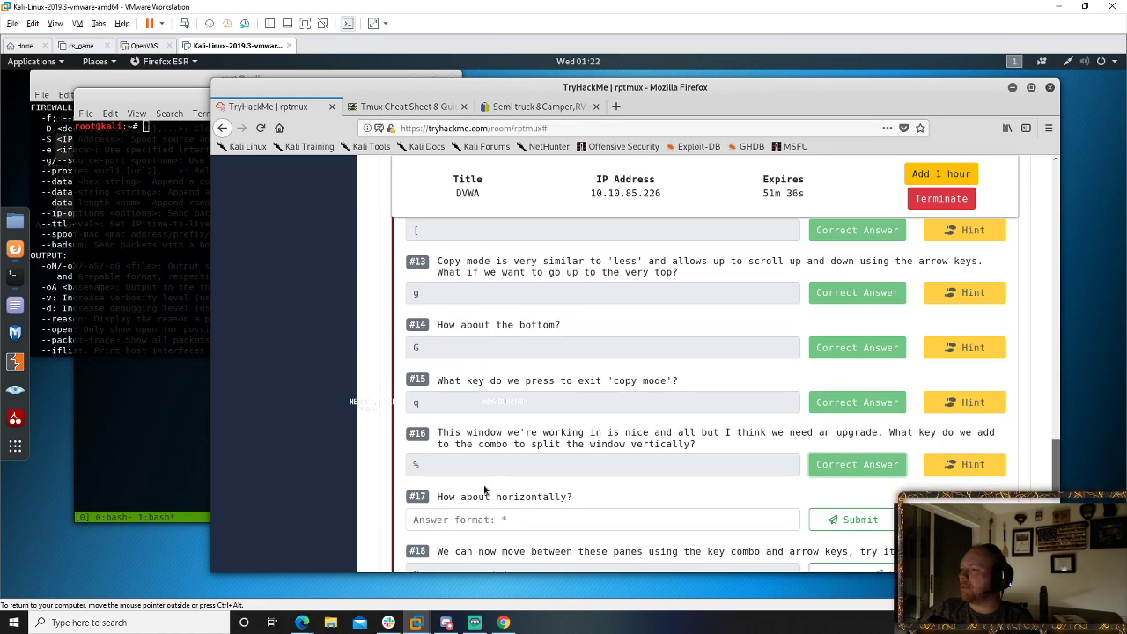
click(533, 515)
text(")
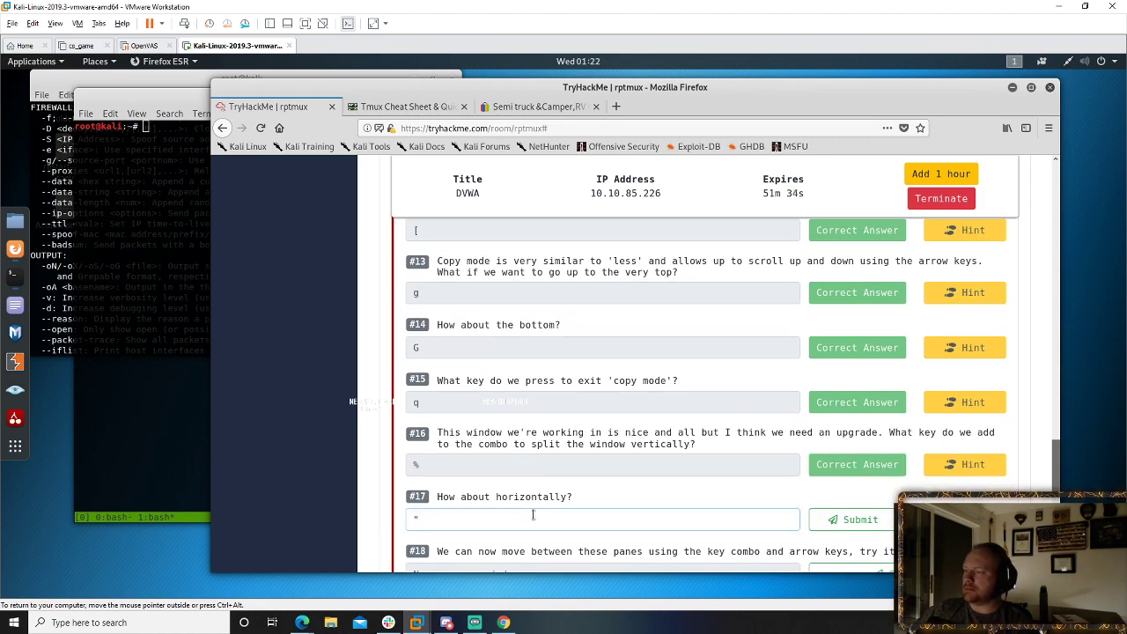
key(Return)
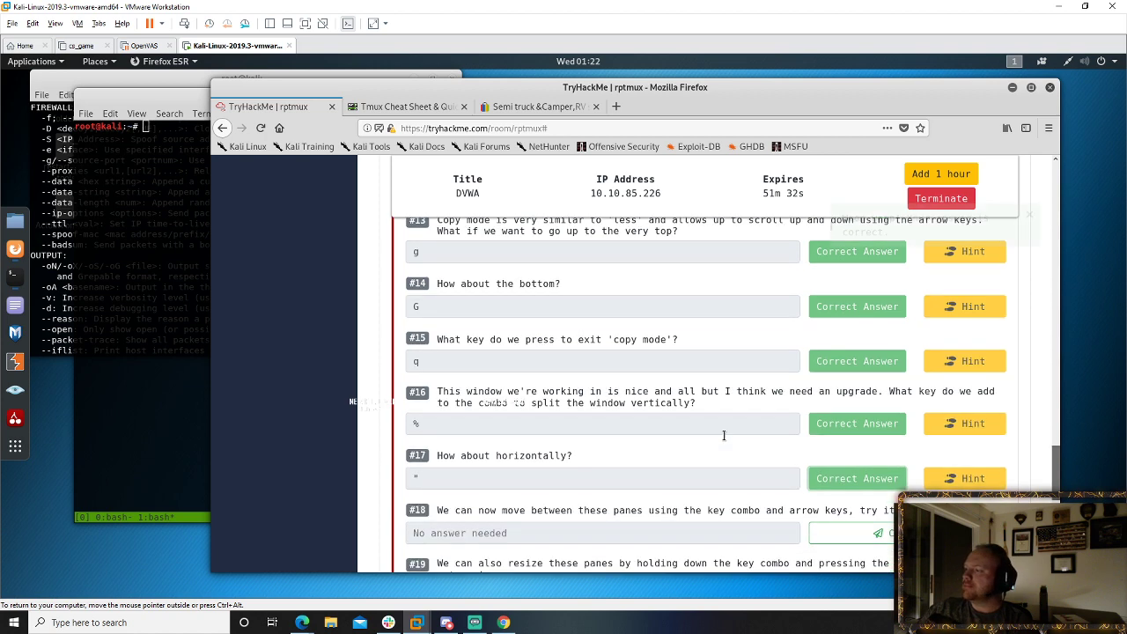
- Press Ctrl+B after clicking the VM area, which opens Firefox's bookmarks sidebar
scroll(722, 434, down, 2)
scroll(641, 445, down, 1)
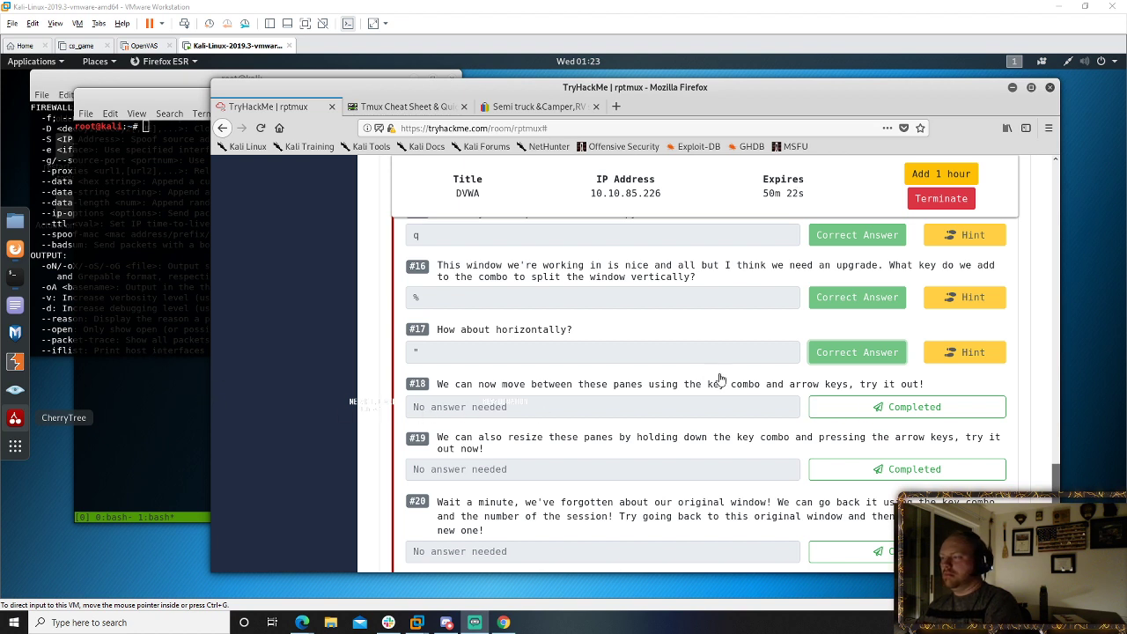
click(145, 376)
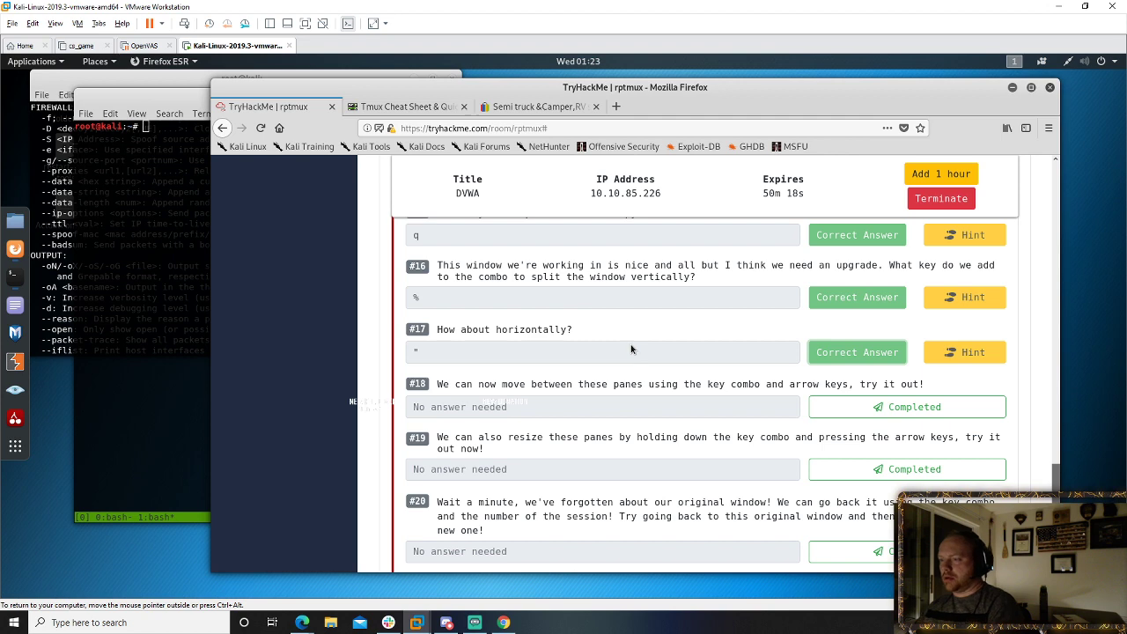
key(ctrl+b)
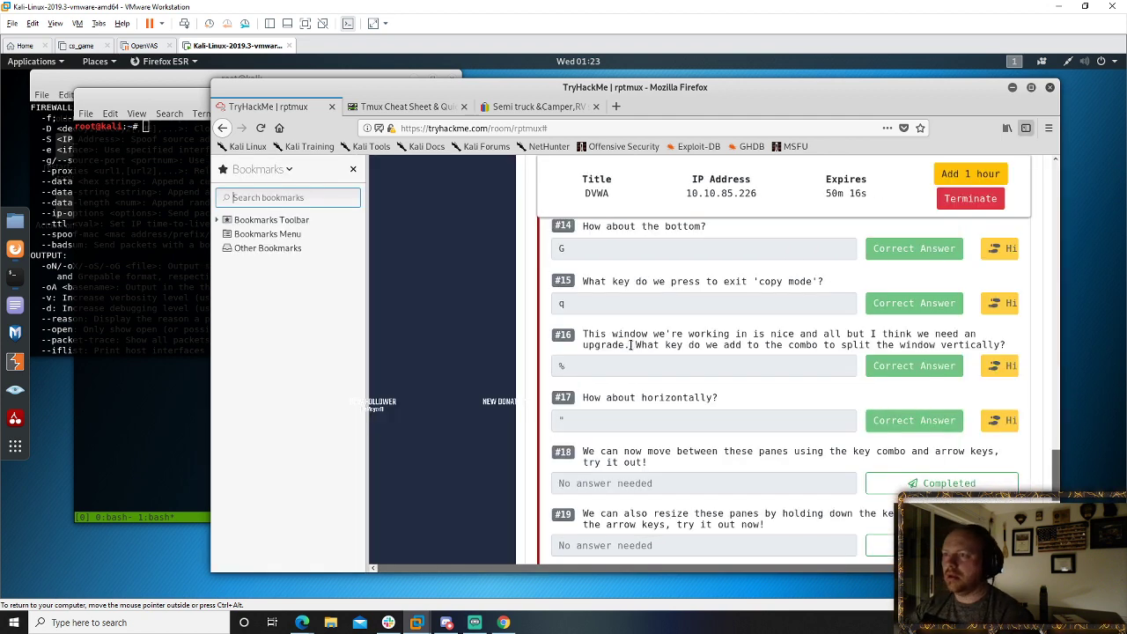
- Split the tmux window into a left pane and two stacked right-hand panes
click(117, 302)
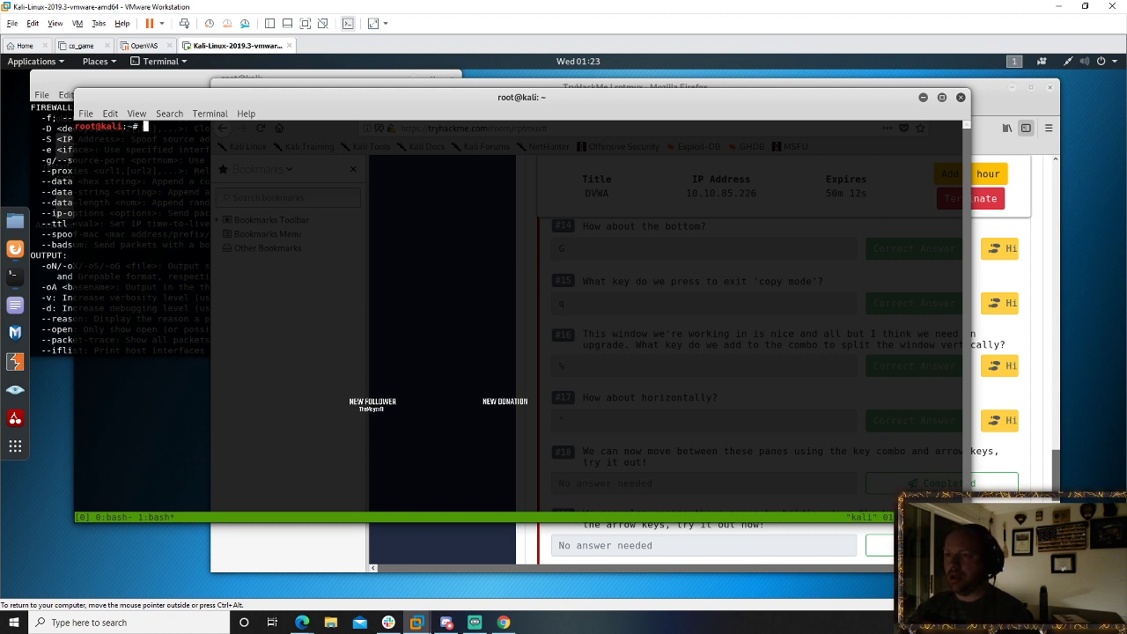
key(ctrl+b)
key(percent)
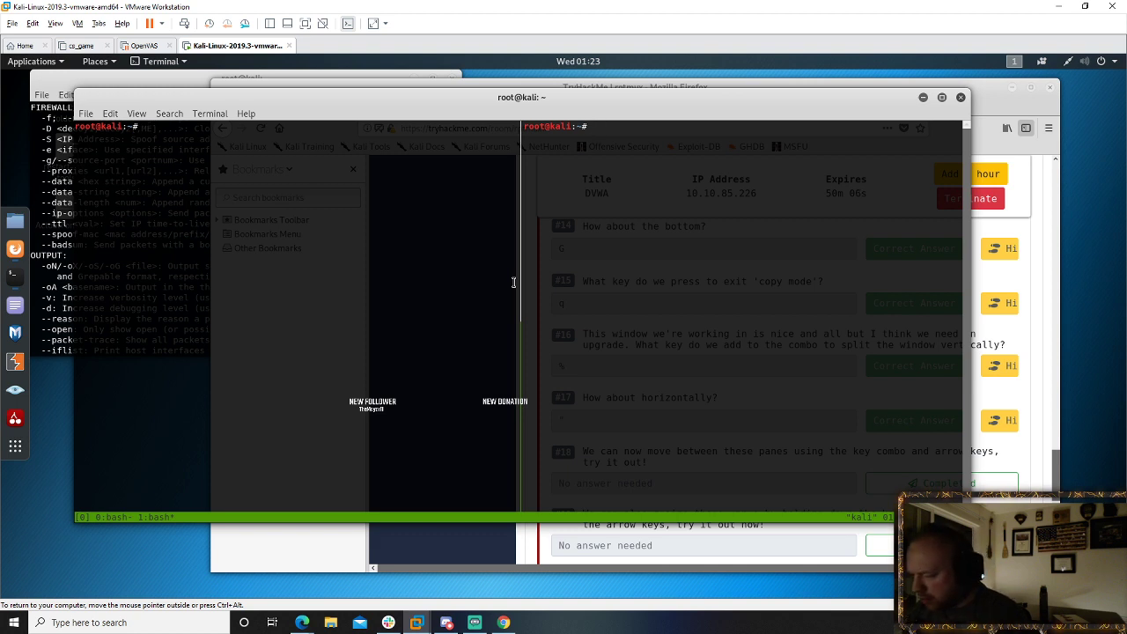
key(ctrl+b)
key(quotedbl)
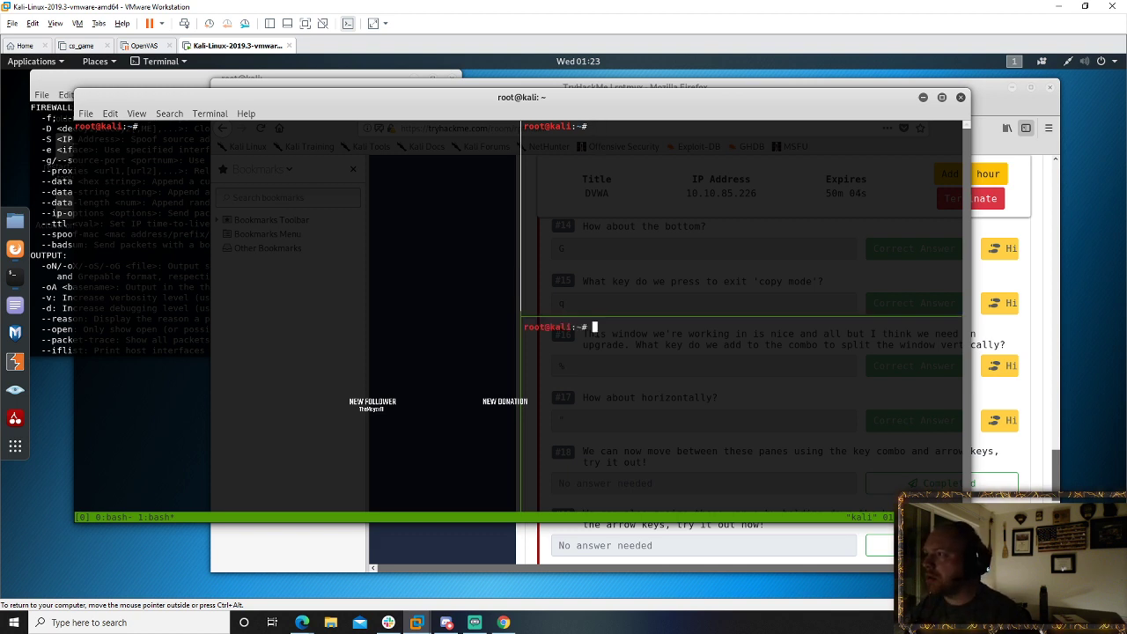
text(das)
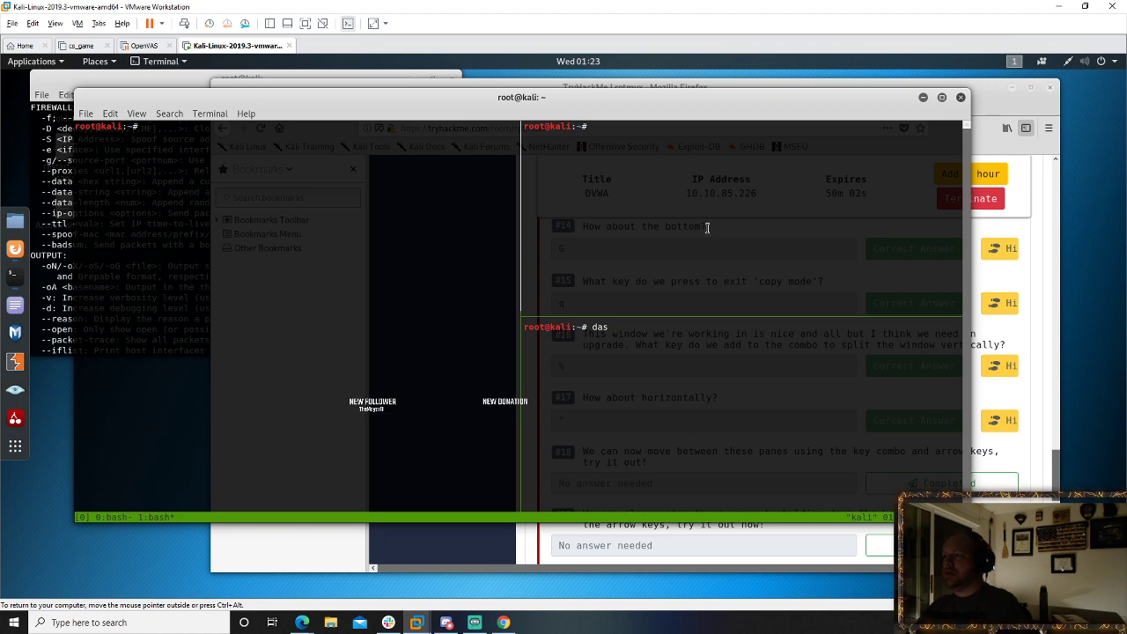
text(d)
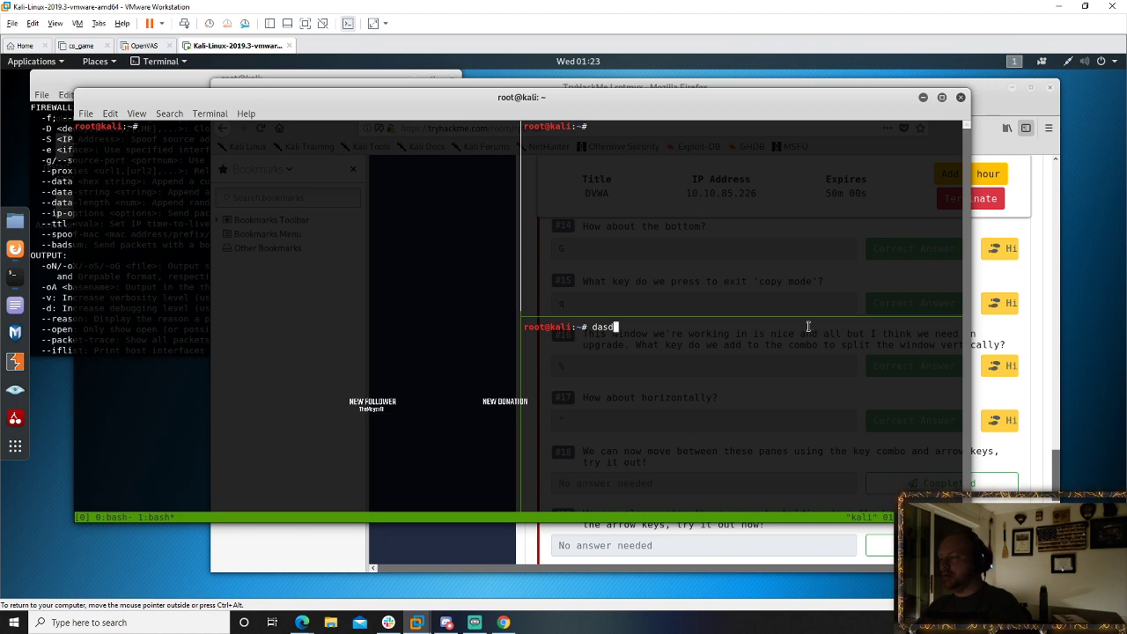
- Check the TryHackMe page, then shift the pane divider left to widen the right-hand panes
click(1009, 473)
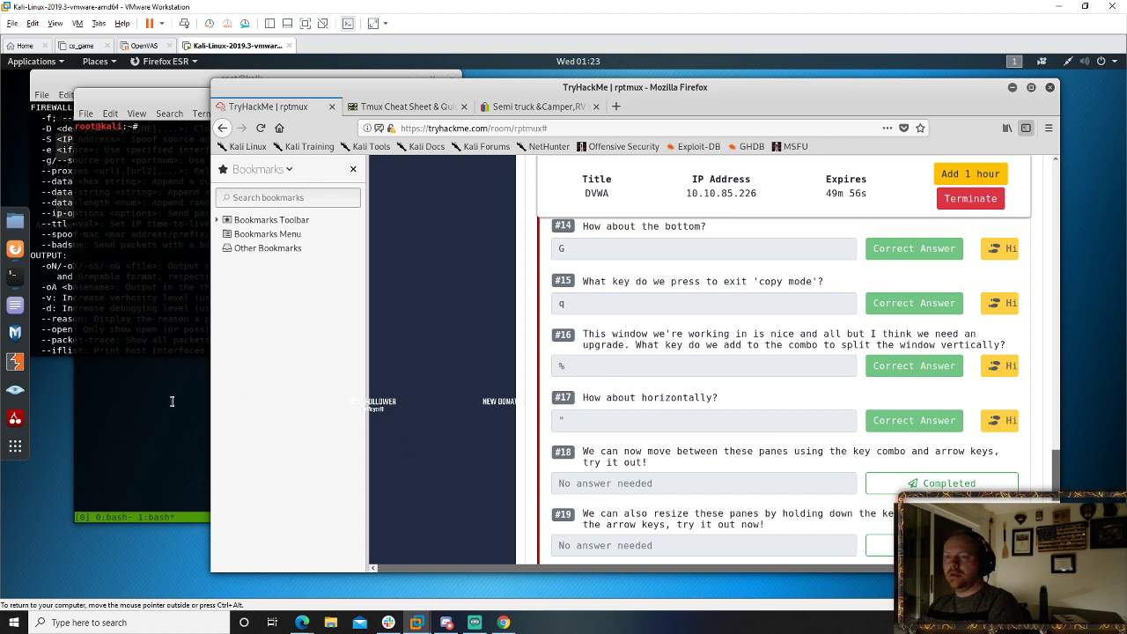
click(193, 225)
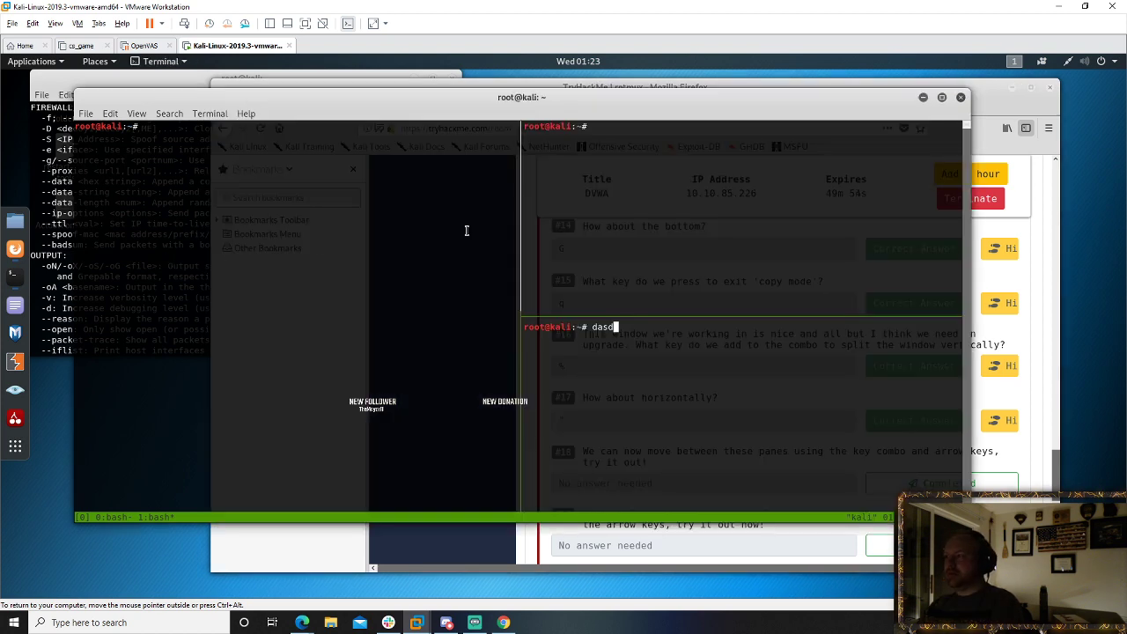
key(ctrl+b)
key(Up)
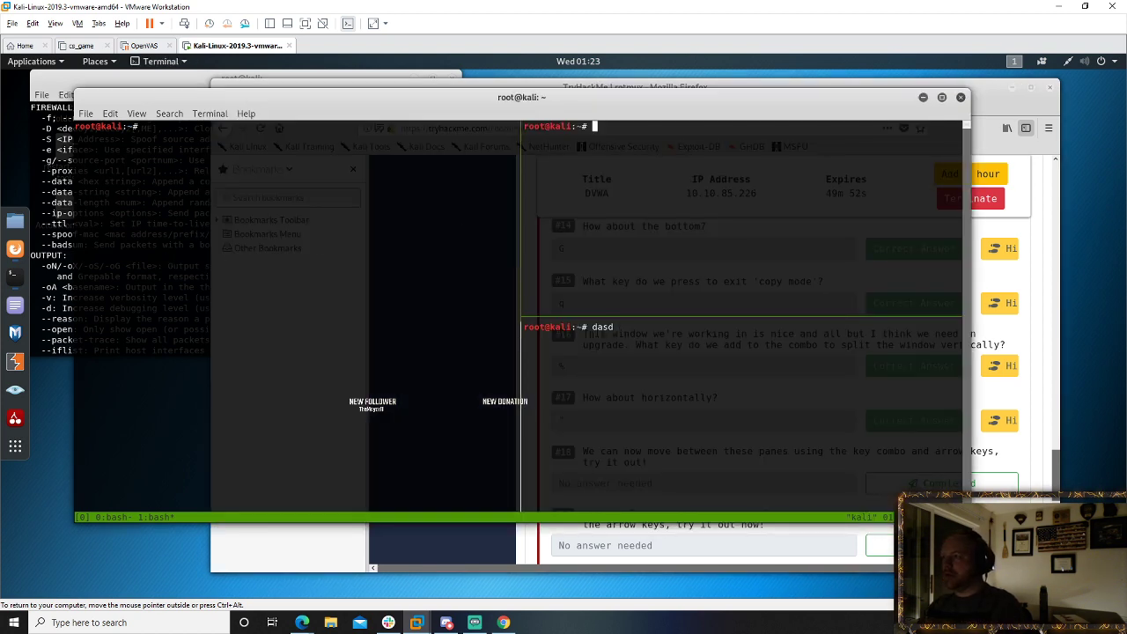
key(ctrl+b)
key(ctrl+Left)
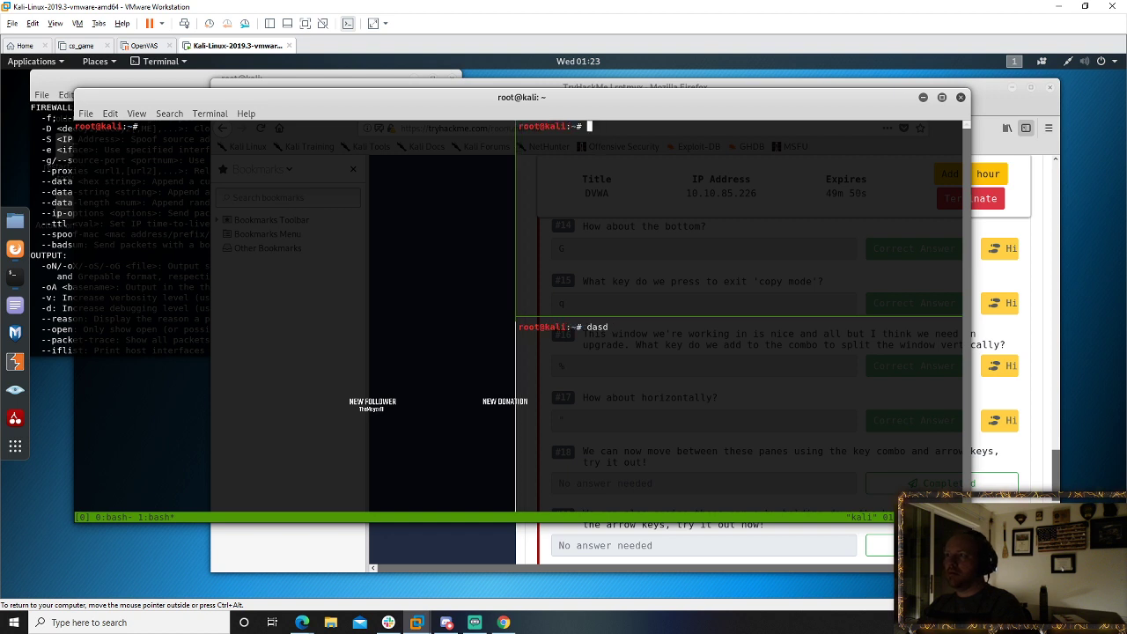
key(ctrl+b)
key(Left)
key(ctrl+b)
key(ctrl+Left)
key(ctrl+Left)
key(ctrl+Left)
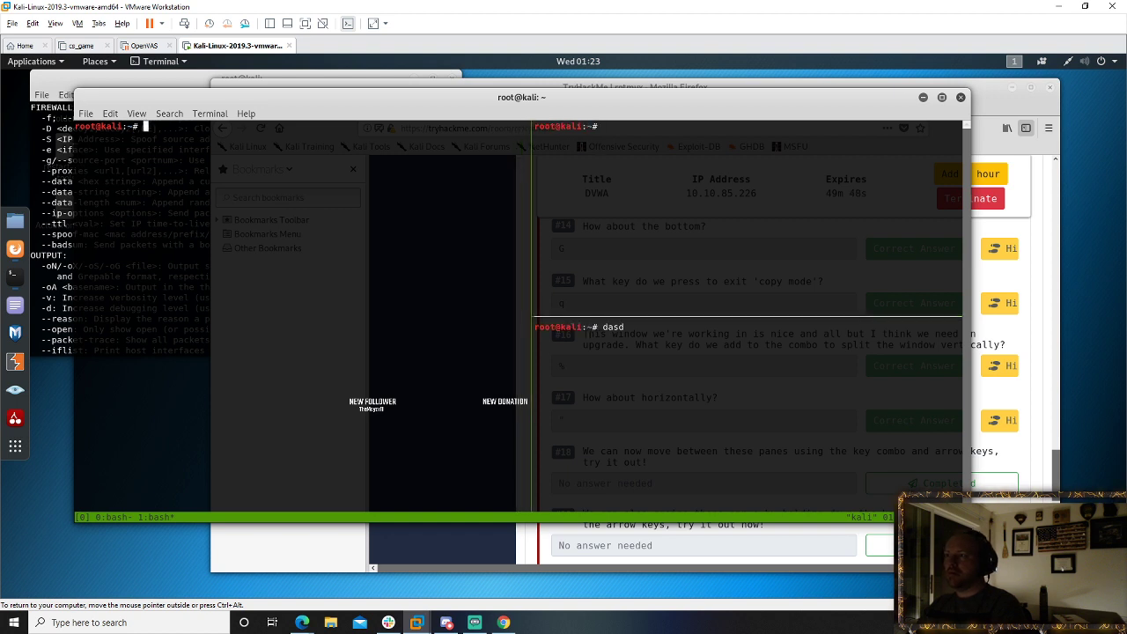
- Keep nudging the divider until the left pane is considerably narrower
key(ctrl+b)
key(ctrl+Left)
key(ctrl+Left)
key(ctrl+Left)
key(ctrl+Left)
key(ctrl+Left)
key(ctrl+Left)
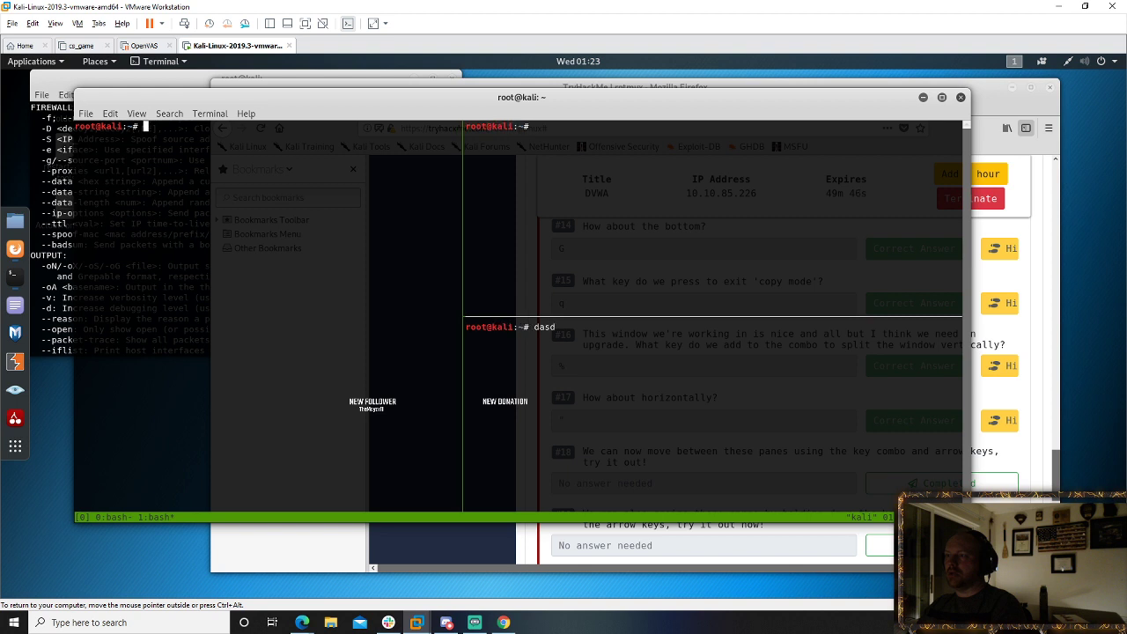
key(ctrl+b)
key(ctrl+Right)
key(ctrl+Right)
key(ctrl+Right)
key(ctrl+Right)
key(ctrl+Right)
key(ctrl+Right)
key(ctrl+Right)
key(ctrl+Right)
key(ctrl+Right)
key(ctrl+b)
key(ctrl+Left)
key(ctrl+Left)
key(ctrl+Left)
key(ctrl+b)
key(ctrl+Left)
key(ctrl+Left)
key(ctrl+Left)
key(ctrl+Left)
key(ctrl+Left)
key(ctrl+Left)
key(ctrl+Left)
key(ctrl+Left)
key(ctrl+Left)
key(ctrl+Left)
key(ctrl+Left)
key(ctrl+Left)
key(ctrl+Left)
key(ctrl+Left)
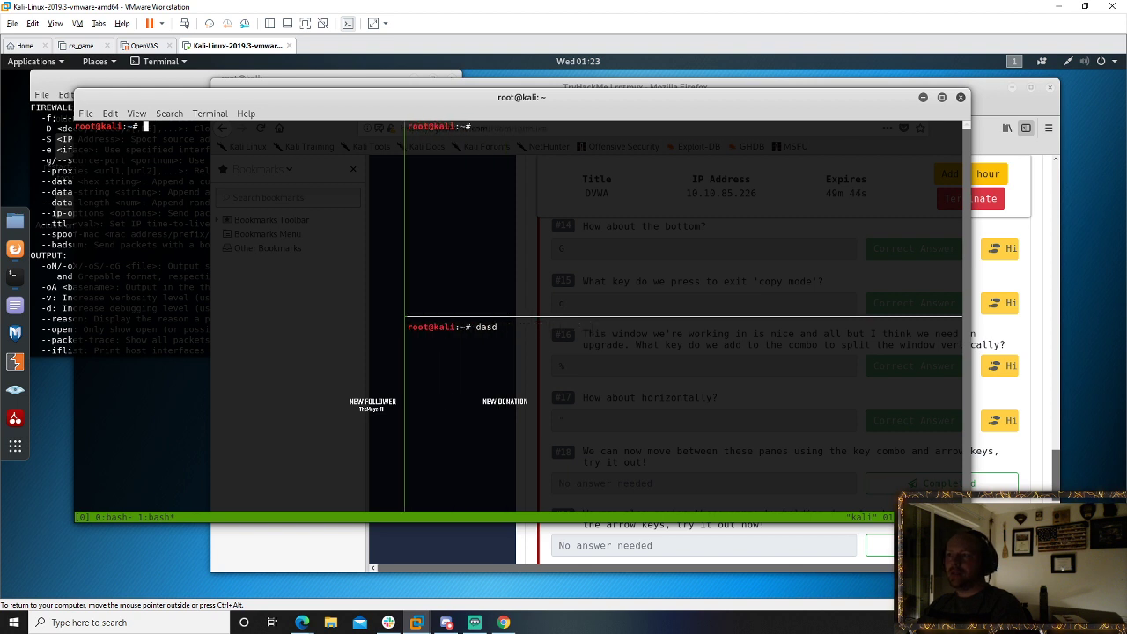
- Clear the stray text in the bottom-right pane and type nmap there
key(ctrl+b)
key(Right)
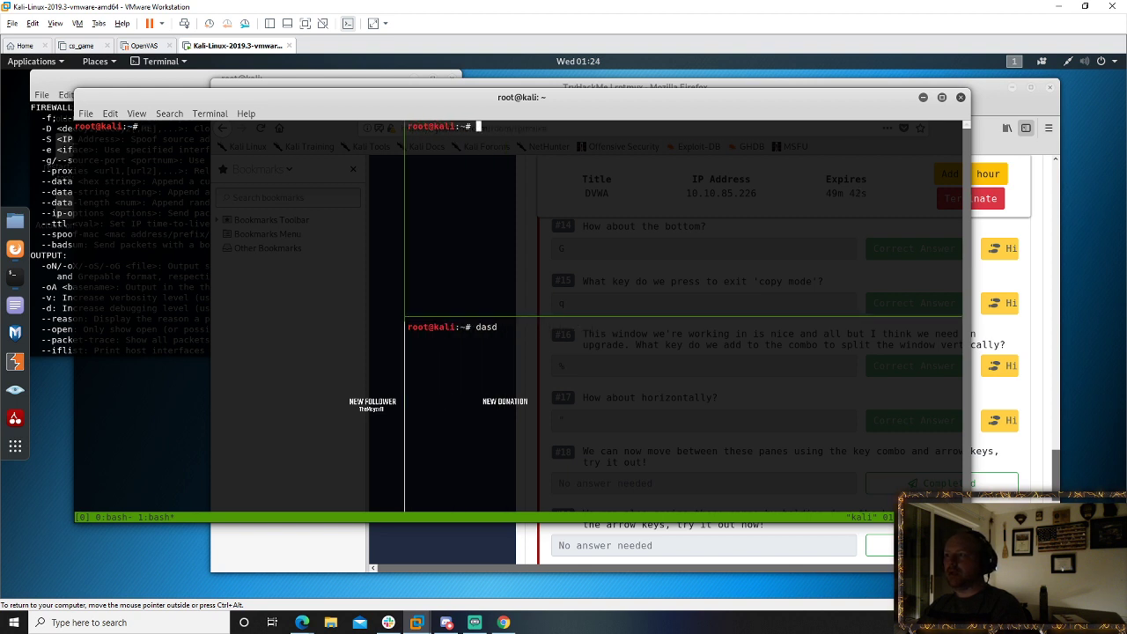
key(ctrl+b)
key(Down)
key(BackSpace)
key(BackSpace)
key(BackSpace)
key(BackSpace)
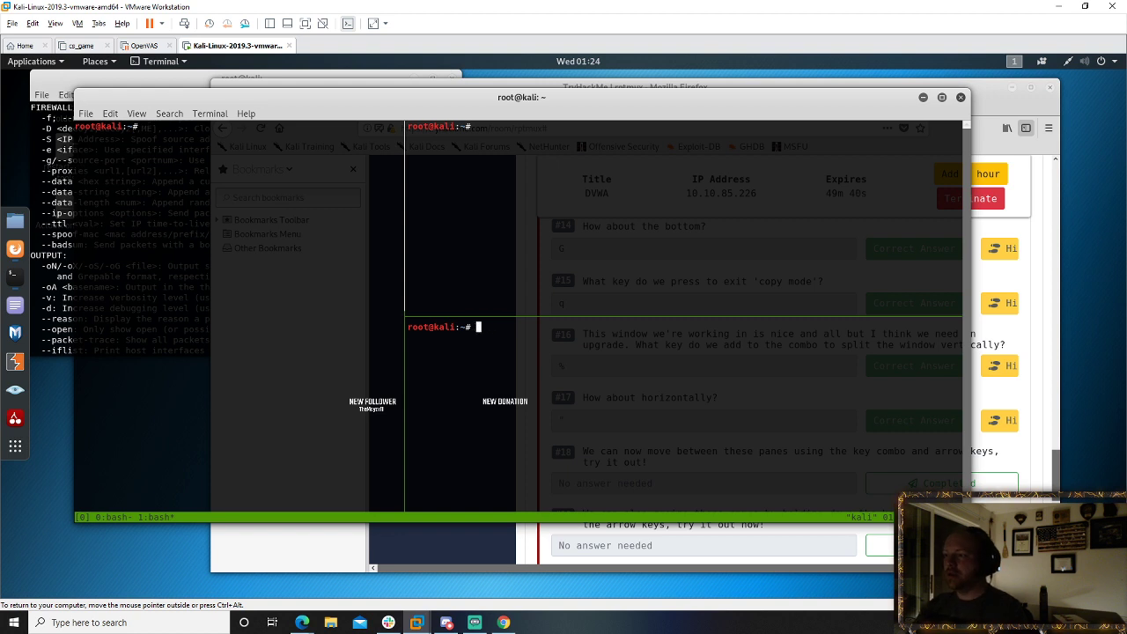
text(nmap)
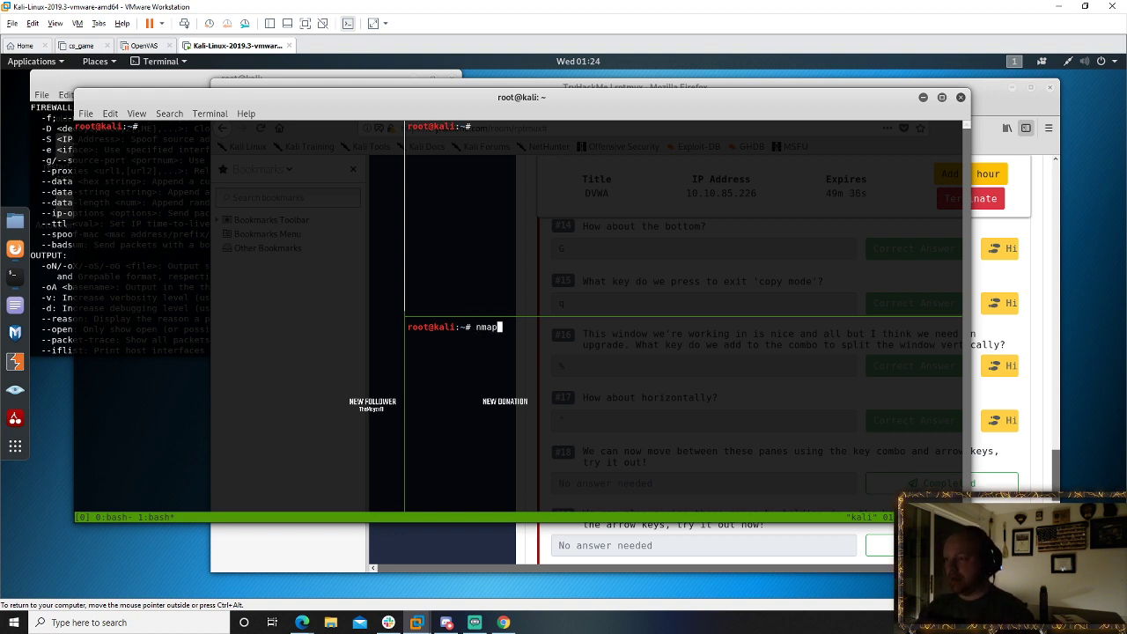
- Run ls in the top-right pane, then return to the bottom-right nmap pane
key(ctrl+b)
key(Up)
text(ls)
key(Return)
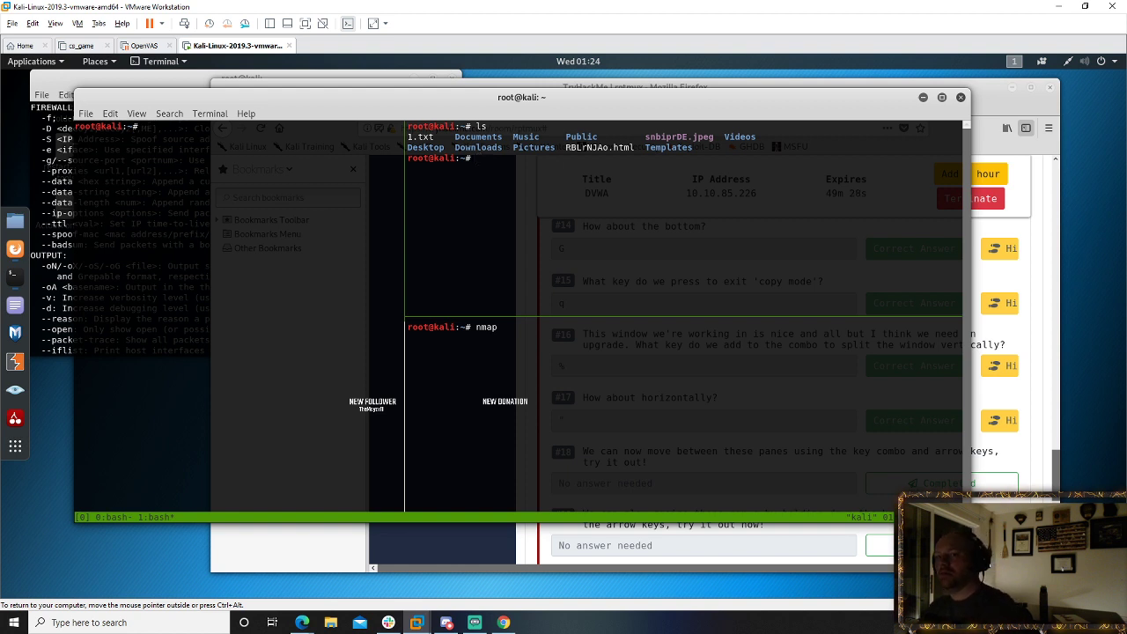
key(ctrl+b)
key(Down)
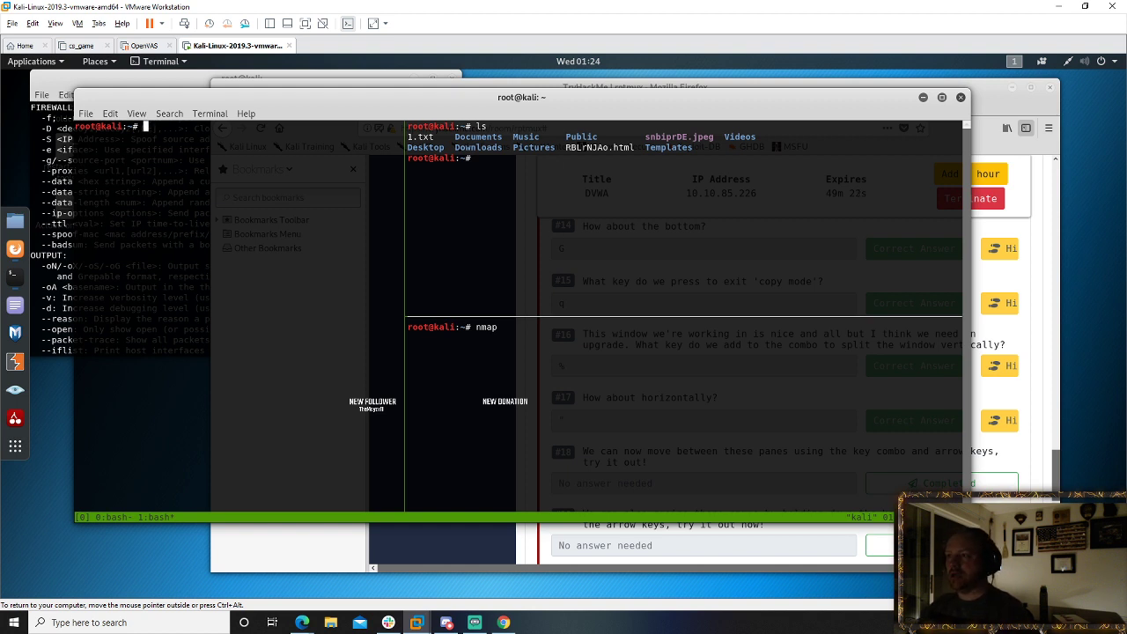
- From the top-right pane, move the divider right to widen the left pane a few columns
key(ctrl+b)
key(Right)
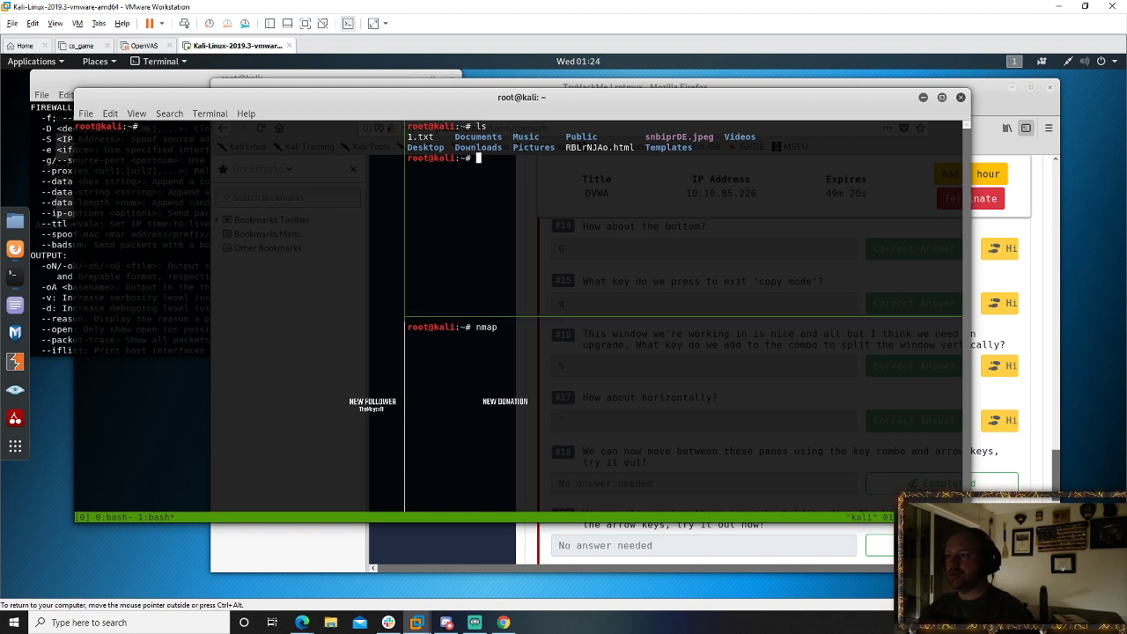
key(ctrl+b)
key(ctrl+Left)
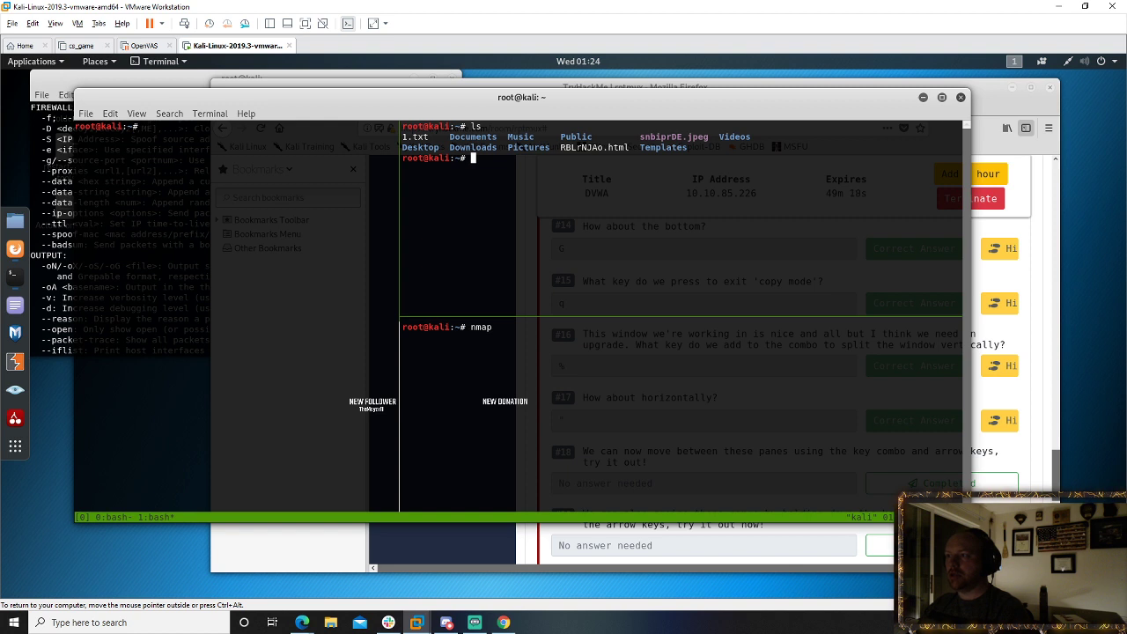
key(ctrl+b)
key(ctrl+Right)
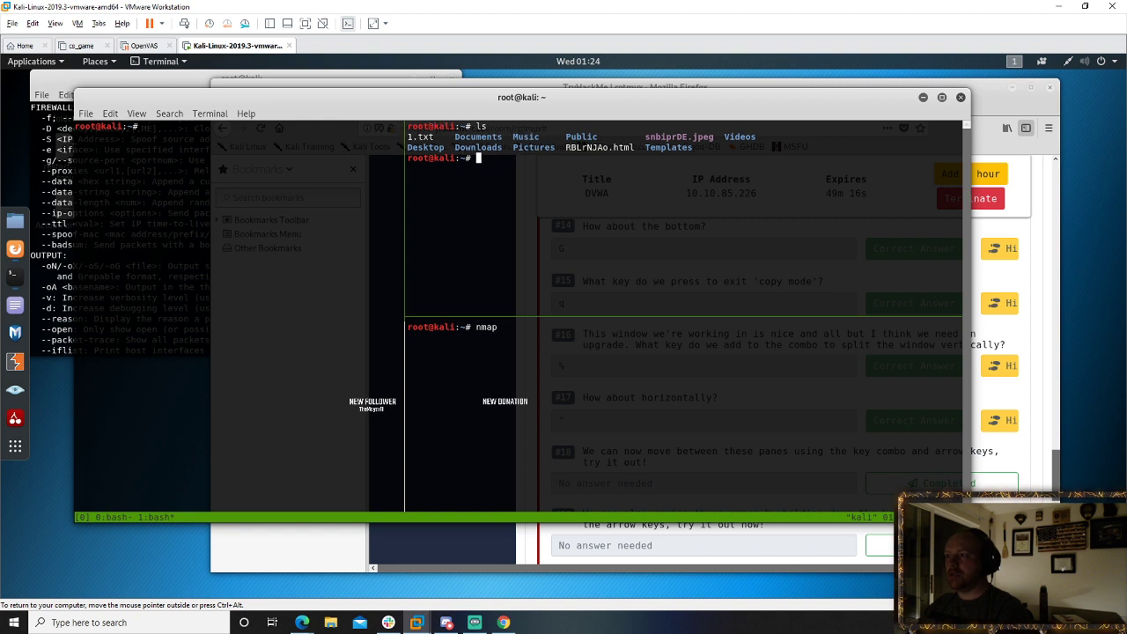
key(ctrl+b)
key(ctrl+Right)
key(ctrl+Right)
key(ctrl+Right)
key(ctrl+Right)
key(ctrl+Right)
key(ctrl+Right)
key(ctrl+Right)
key(ctrl+Right)
key(ctrl+Right)
key(ctrl+Right)
key(ctrl+Right)
key(ctrl+Right)
key(ctrl+Right)
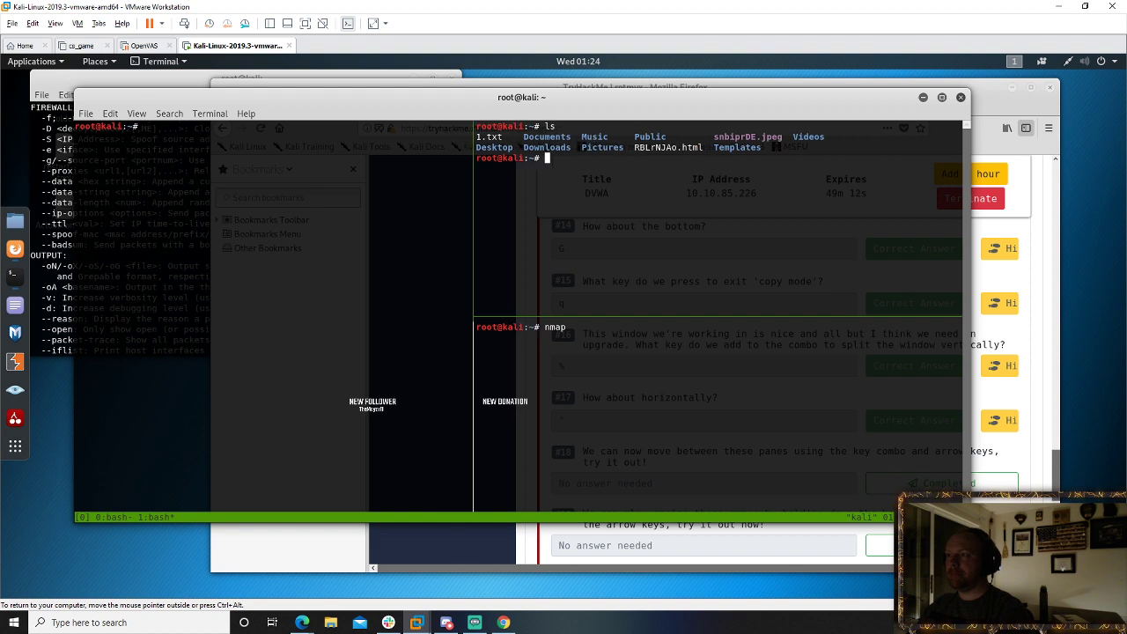
- From the left pane, push the divider much further right so the right panes narrow
key(ctrl+b)
key(Left)
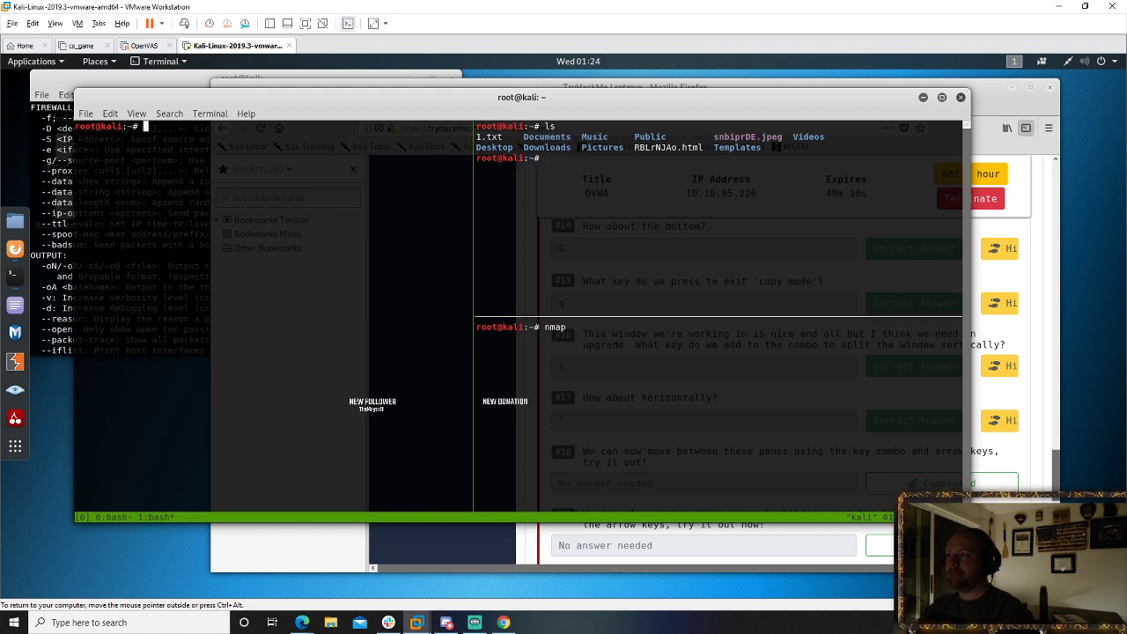
key(ctrl+b)
key(ctrl+Right)
key(ctrl+Right)
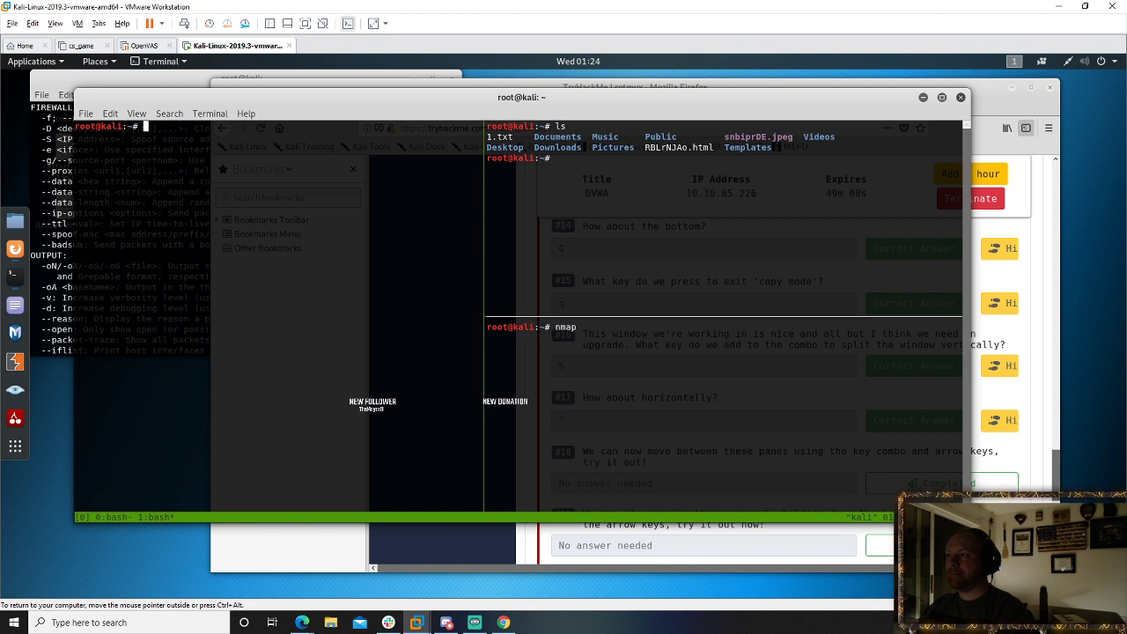
key(ctrl+b)
key(ctrl+Right)
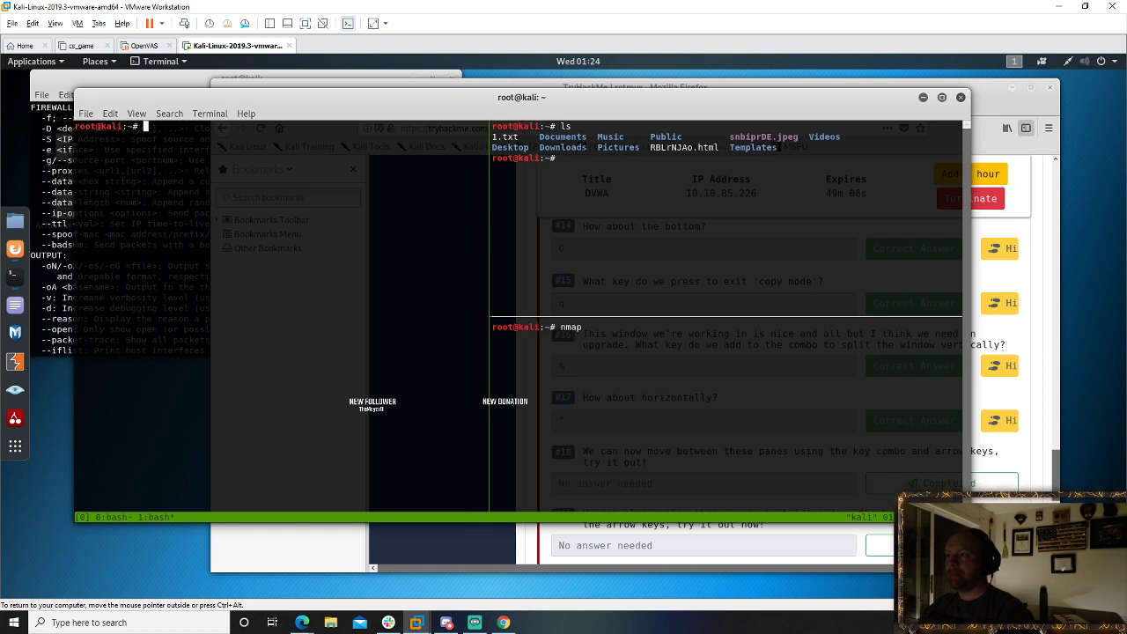
key(ctrl+b)
key(ctrl+Right)
key(ctrl+Right)
key(ctrl+Right)
key(ctrl+Right)
key(ctrl+Right)
key(ctrl+Right)
key(ctrl+Right)
key(ctrl+Right)
key(ctrl+Right)
key(ctrl+Right)
key(ctrl+Right)
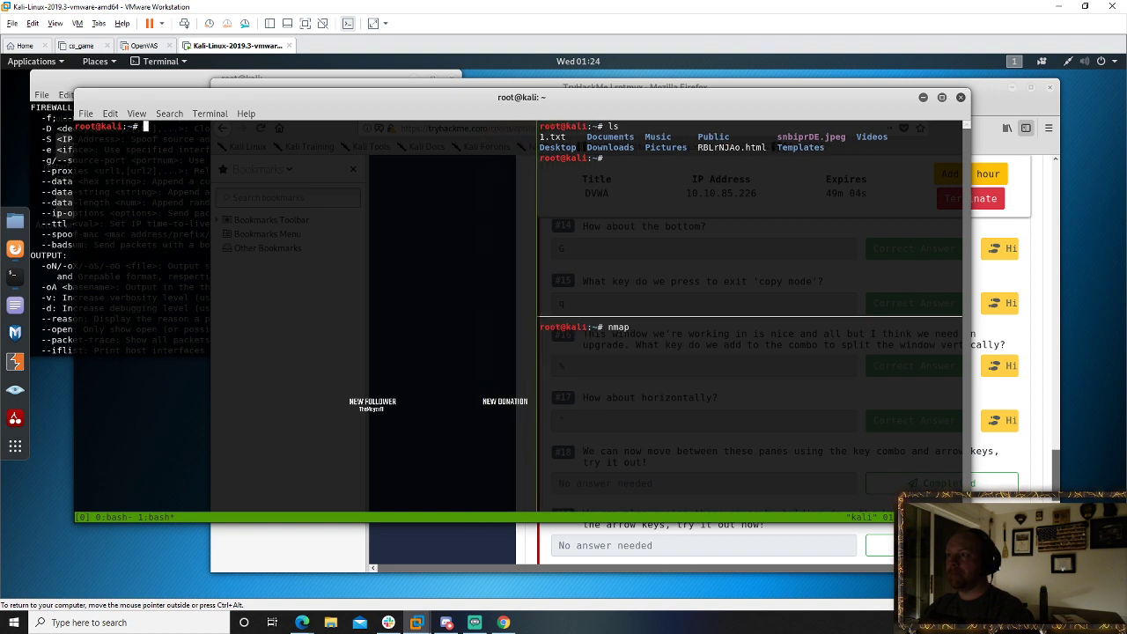
- Mark tasks #18 and #19 of the rptmux room as completed
click(1022, 450)
click(941, 483)
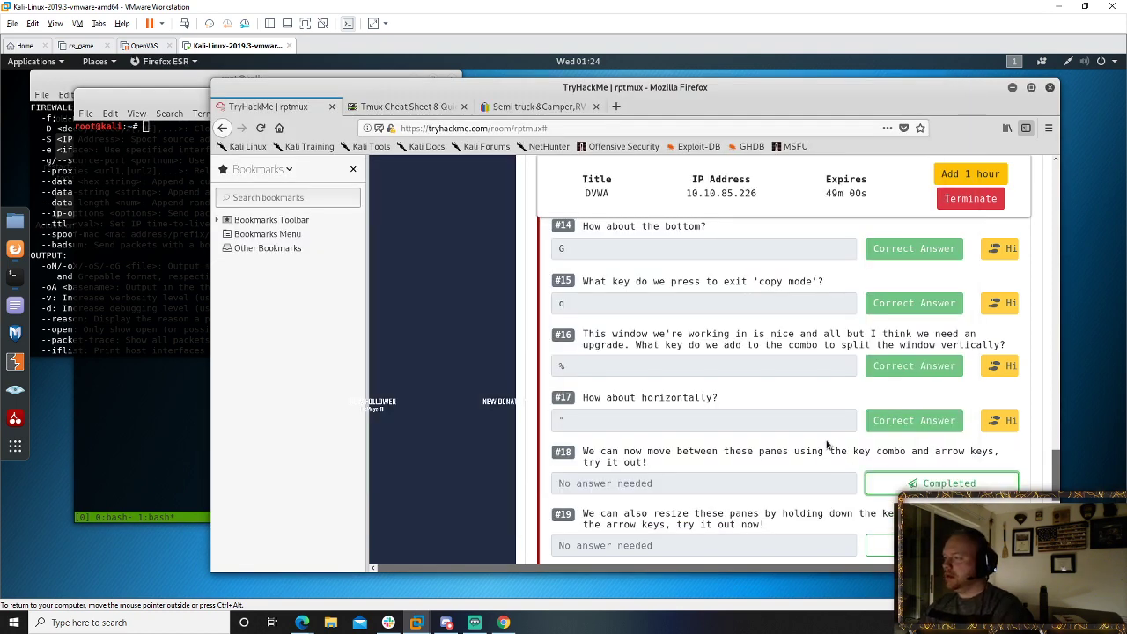
scroll(823, 440, down, 3)
scroll(823, 440, down, 1)
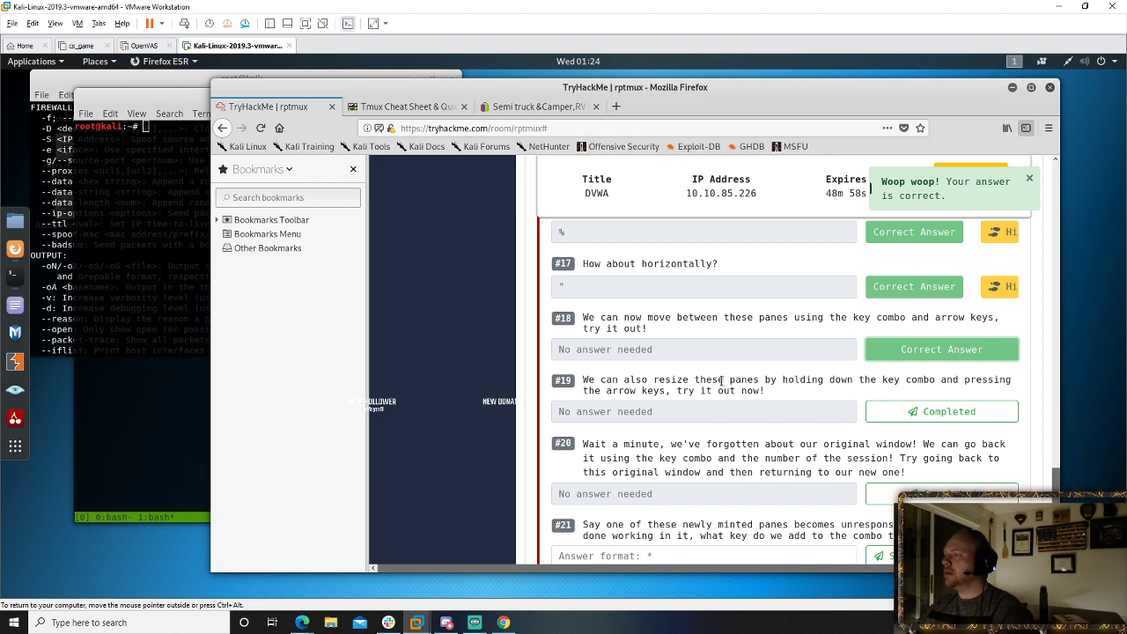
scroll(912, 353, down, 1)
click(912, 353)
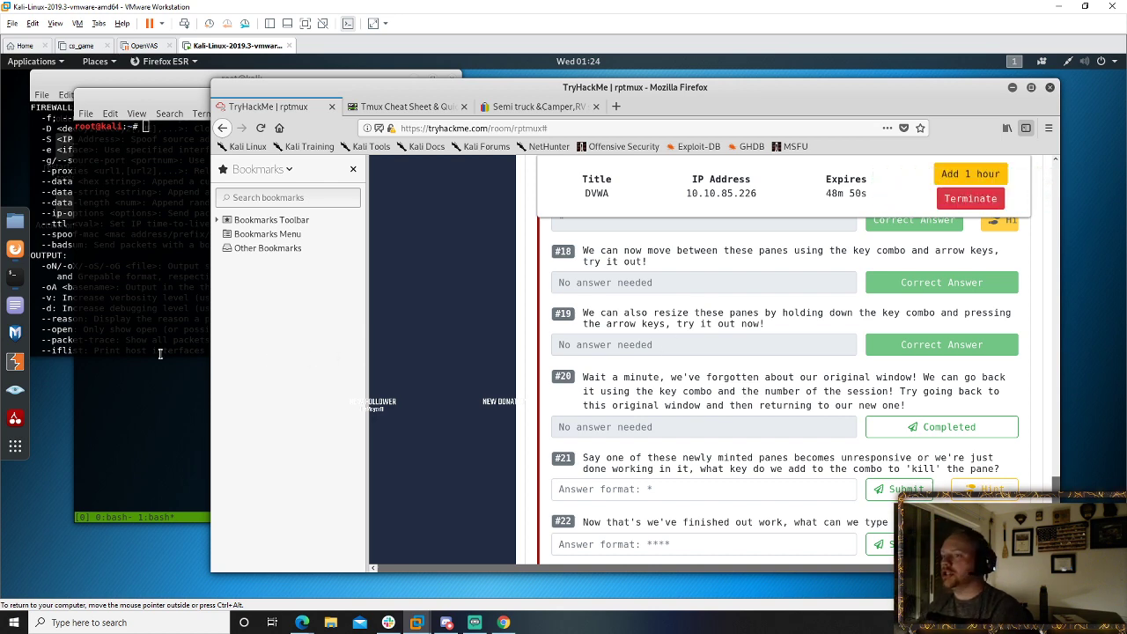
- Switch tmux to window 0 and back to window 1, then mark task #20 completed
click(156, 298)
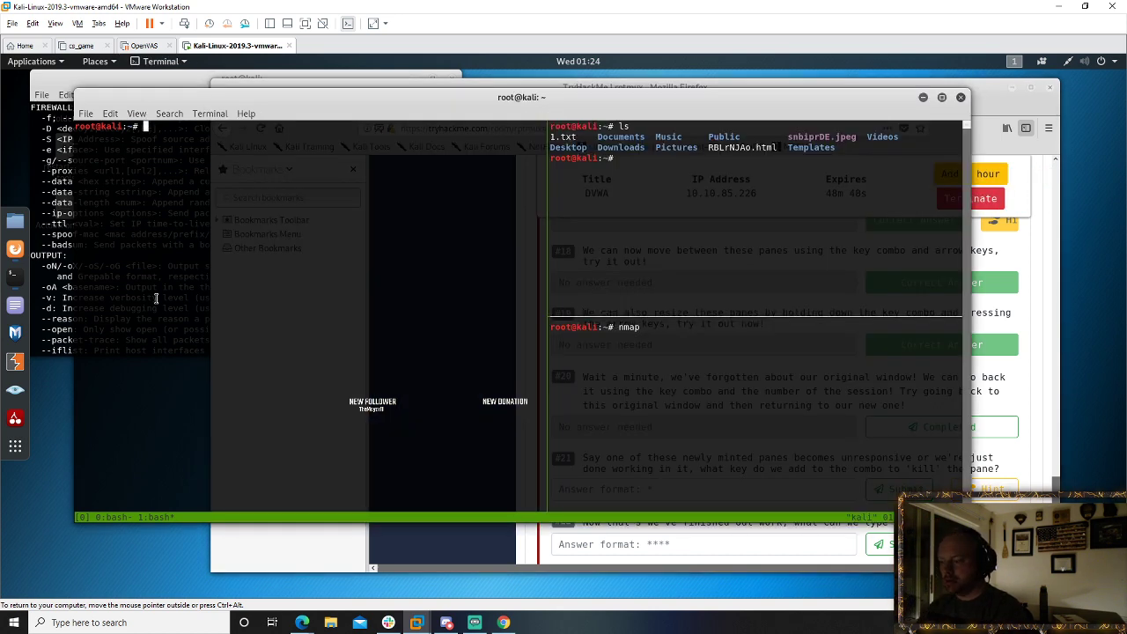
key(ctrl+b)
key(0)
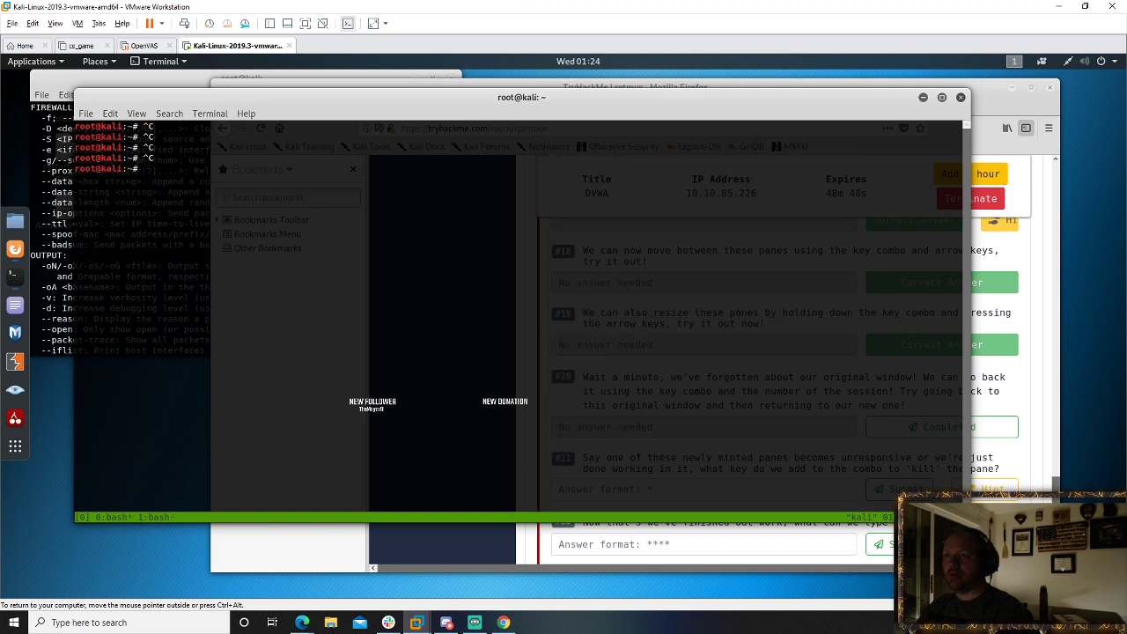
key(ctrl+b)
key(1)
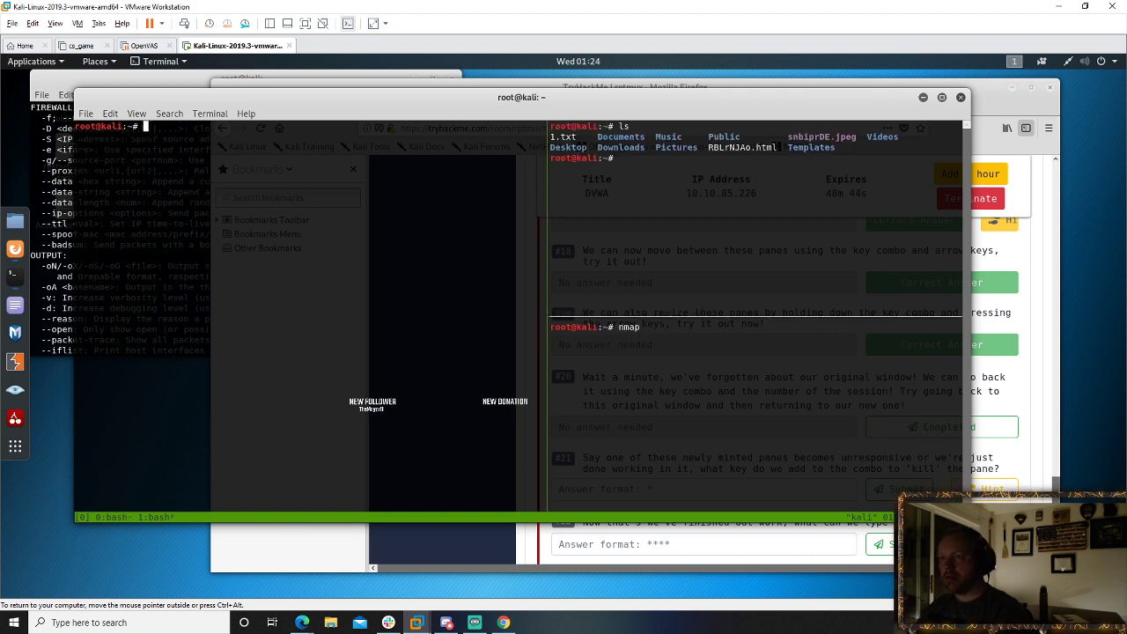
click(990, 384)
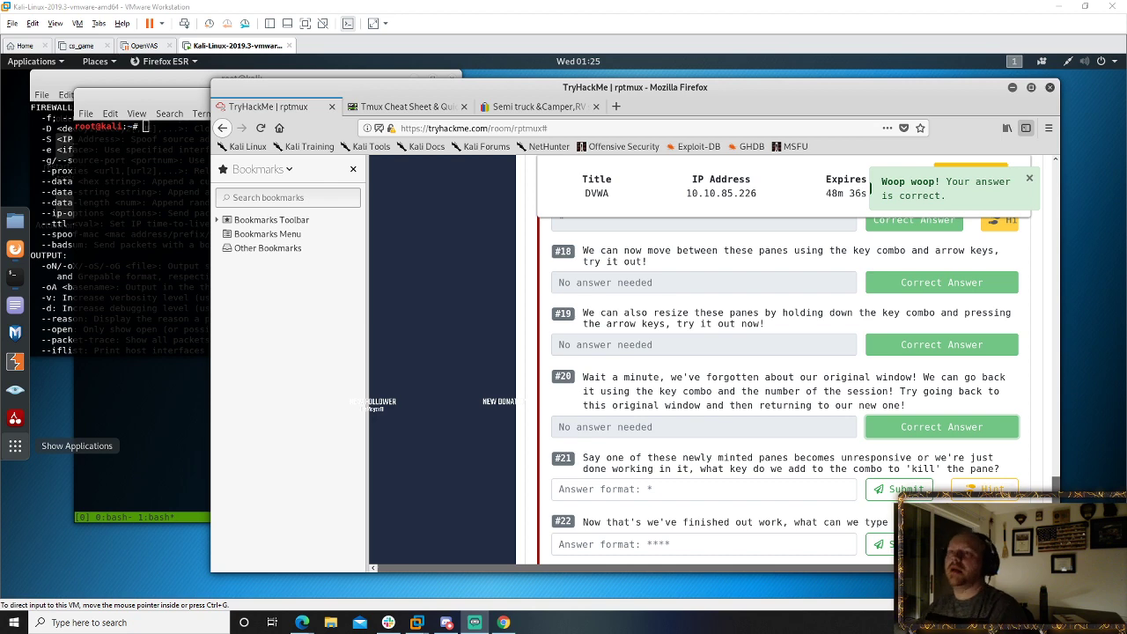
click(136, 104)
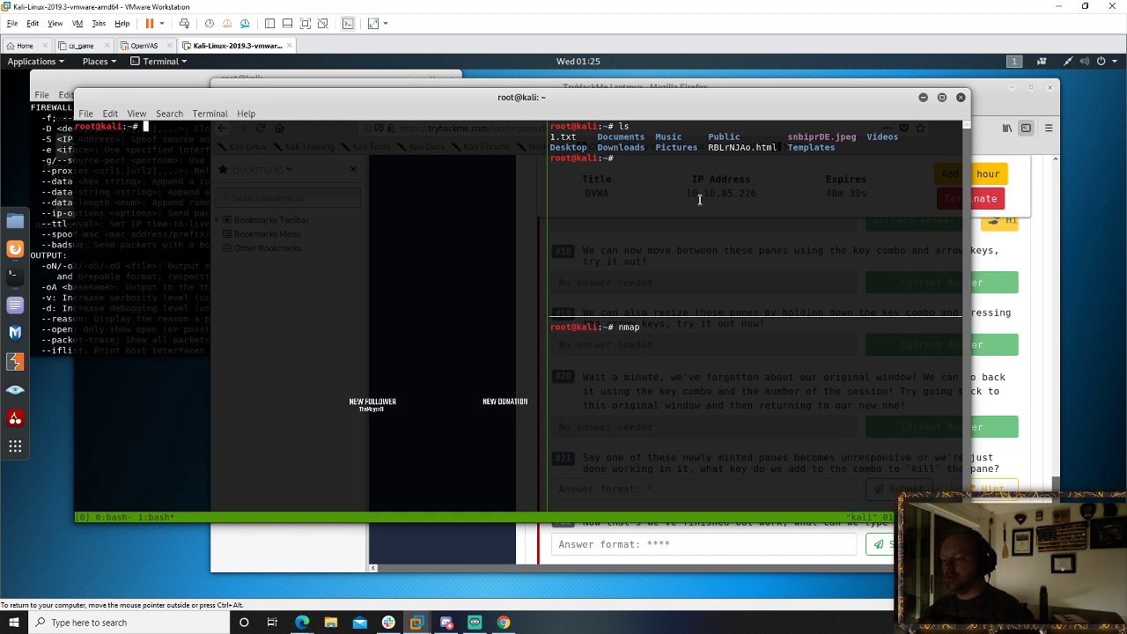
- Run nmap -sV 10.10.85.226 in the bottom-right pane
key(ctrl+b)
key(Right)
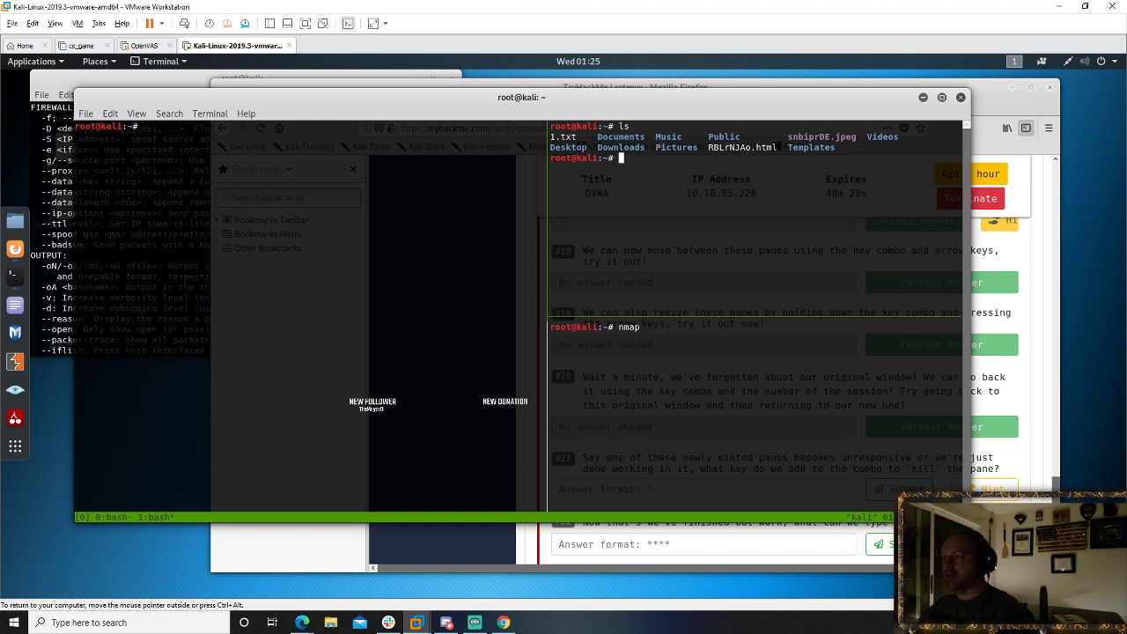
key(ctrl+b)
key(Down)
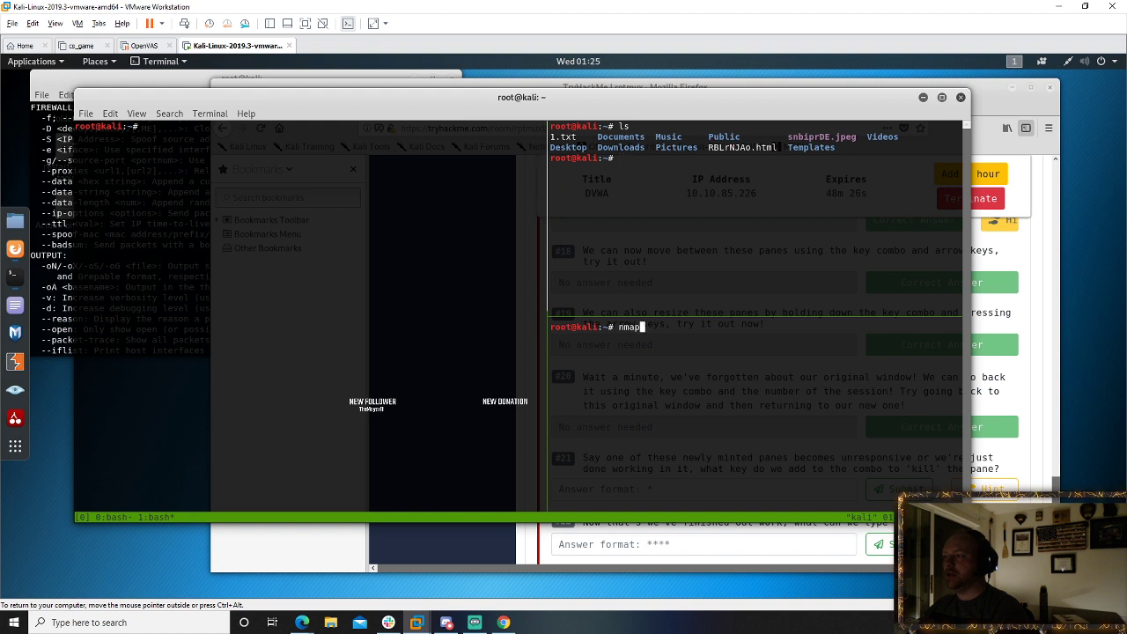
text(-sV)
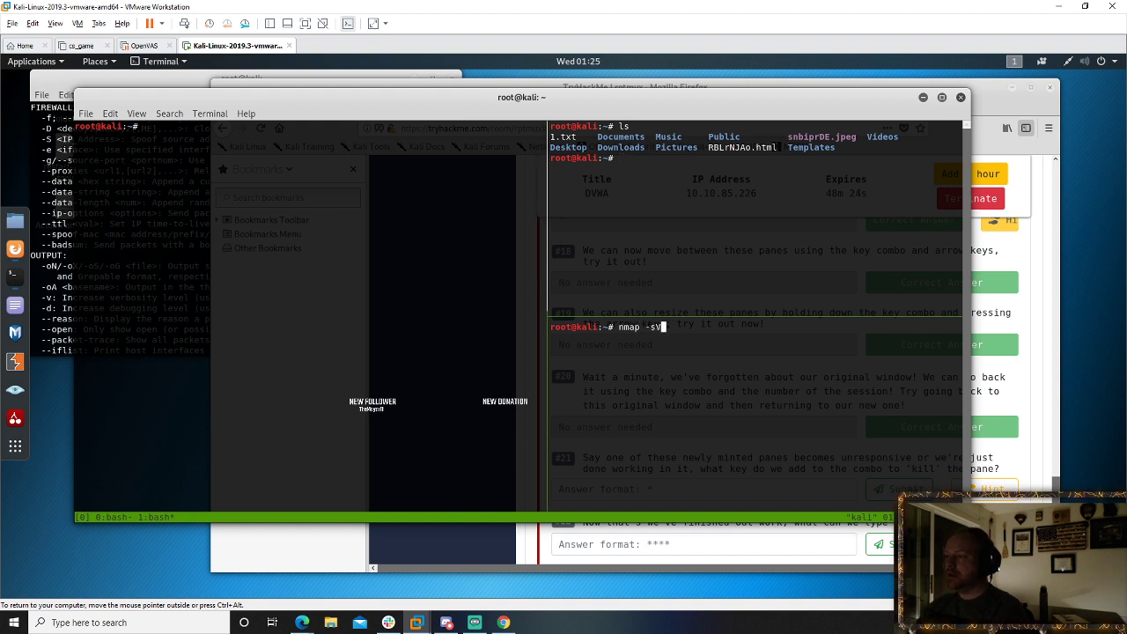
text( 10.10.85.226)
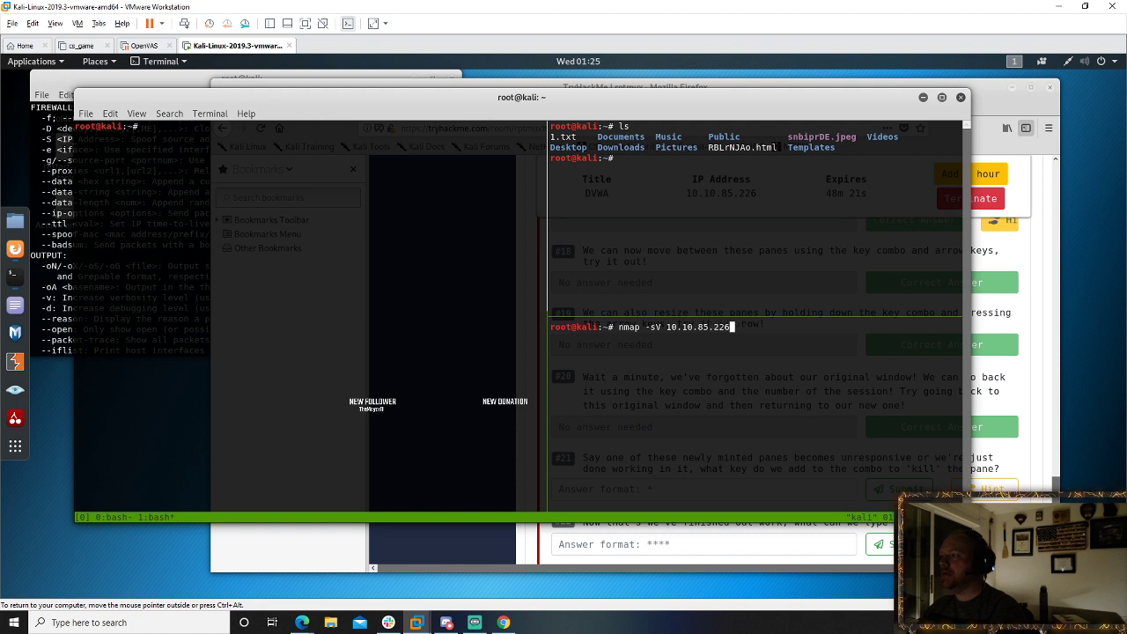
key(Return)
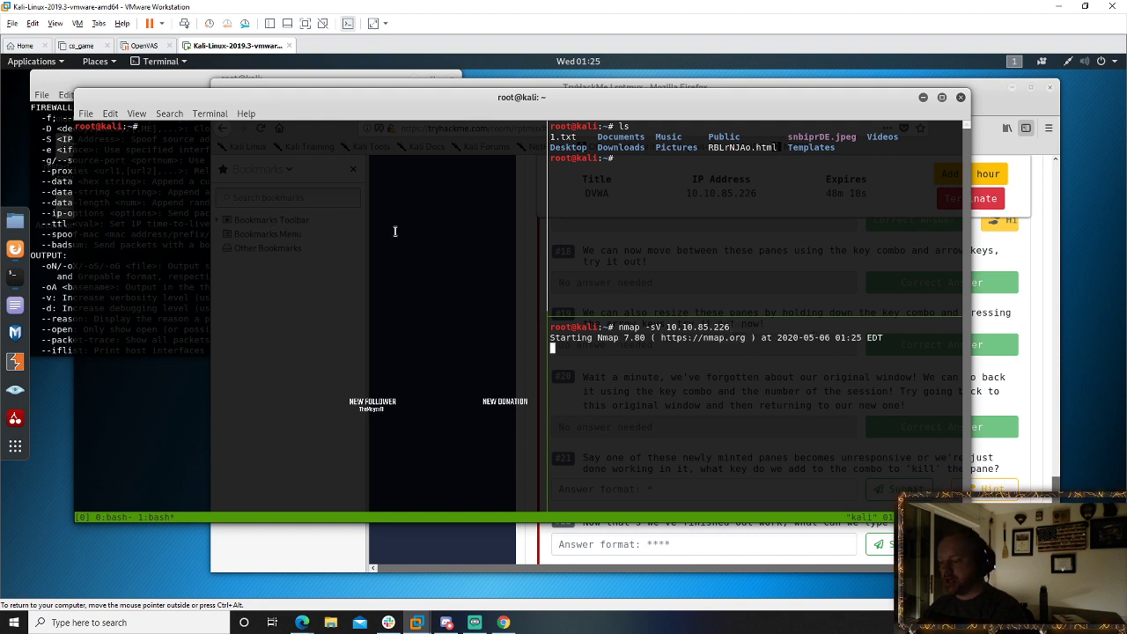
- Shift the divider one column left and launch msfconsole in the left pane
key(ctrl+b)
key(ctrl+Left)
key(ctrl+b)
key(Left)
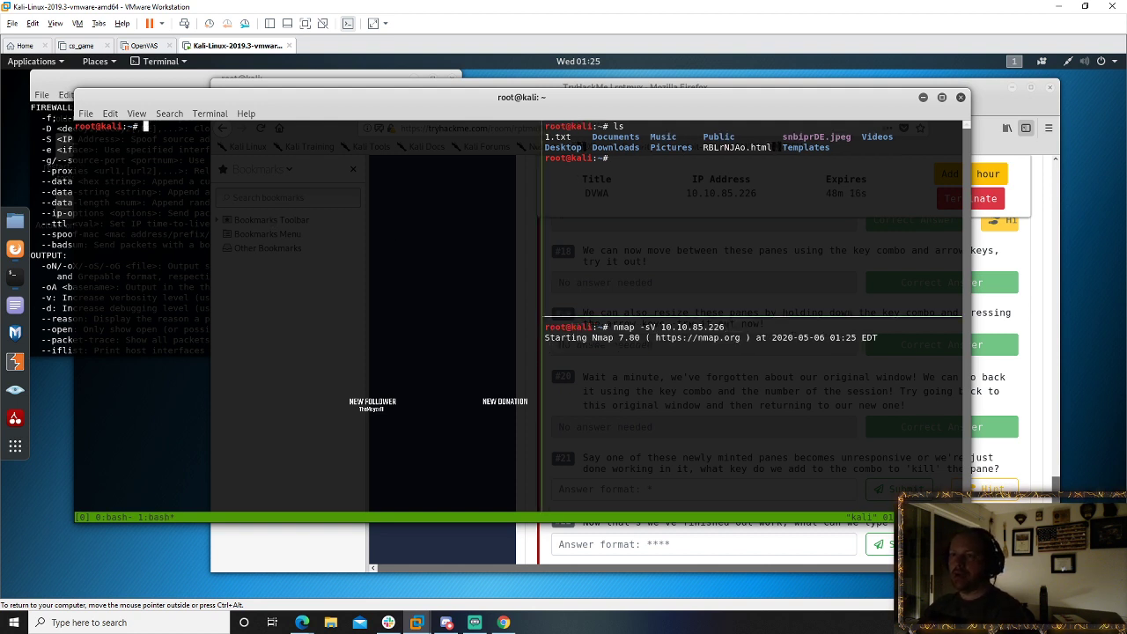
text(meta)
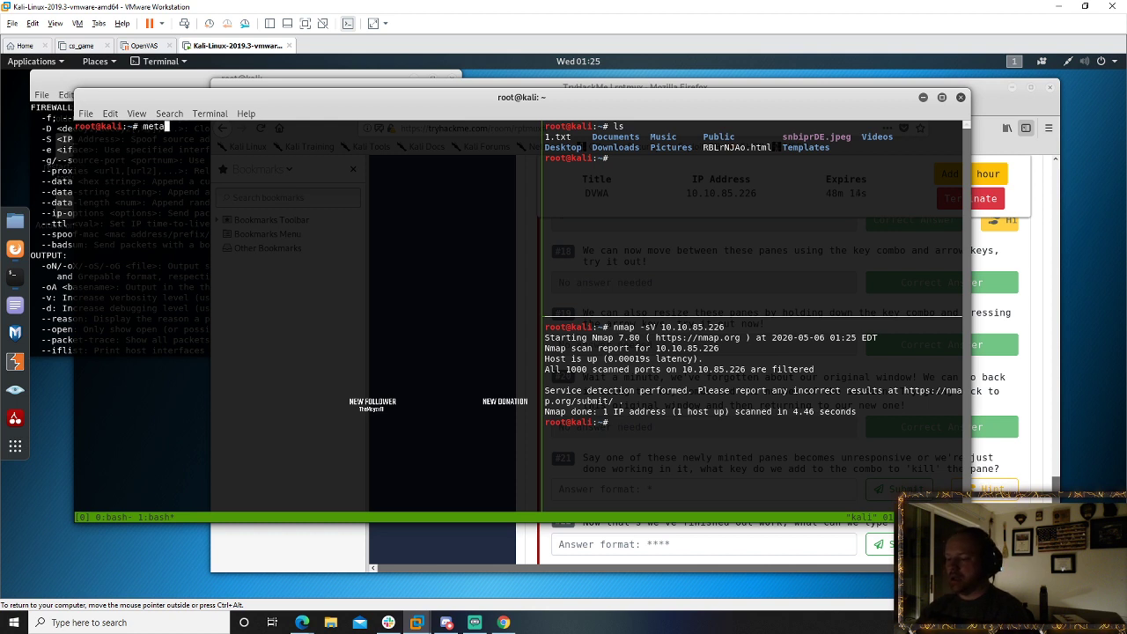
key(BackSpace)
key(BackSpace)
key(BackSpace)
text(sfc)
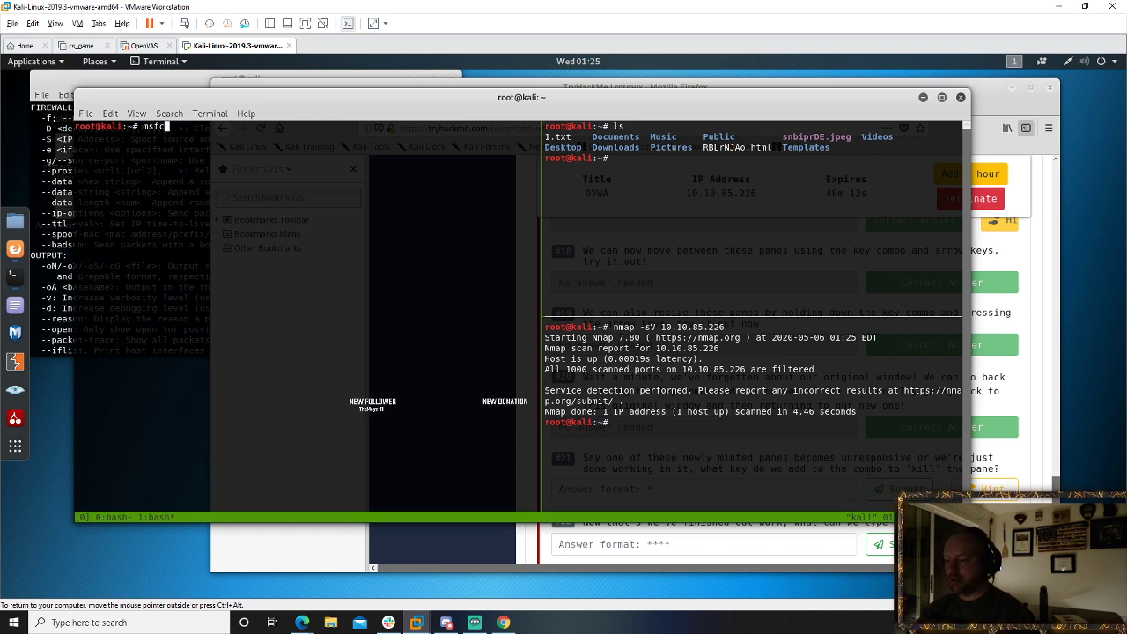
text(onsole)
key(Return)
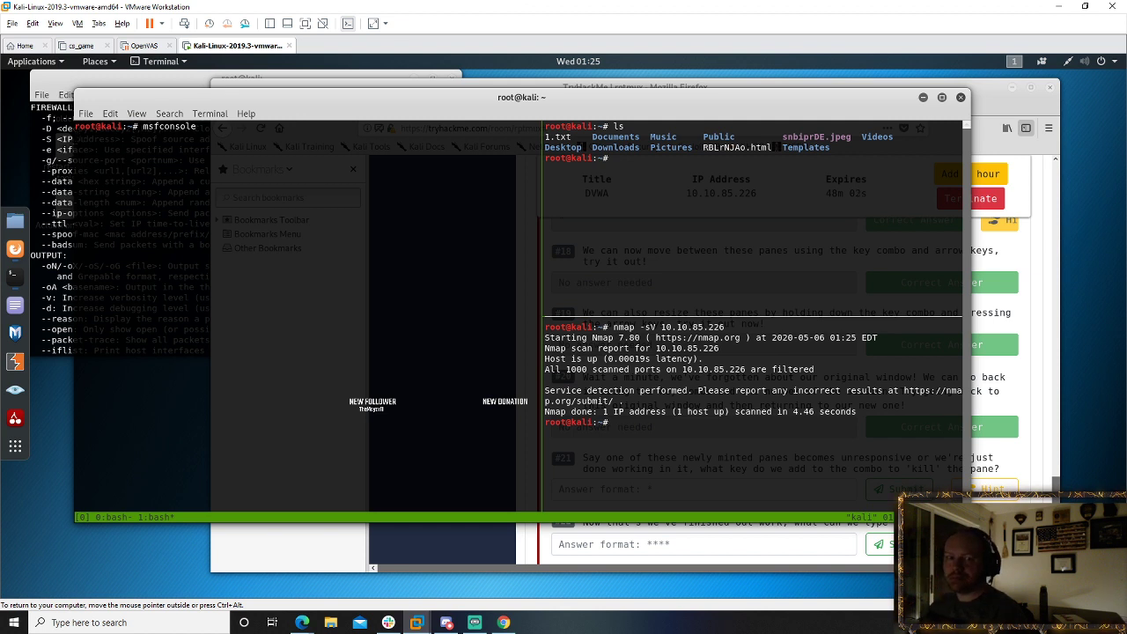
- Grow the bottom-right pane upward and make the terminal window taller
key(ctrl+b)
key(Right)
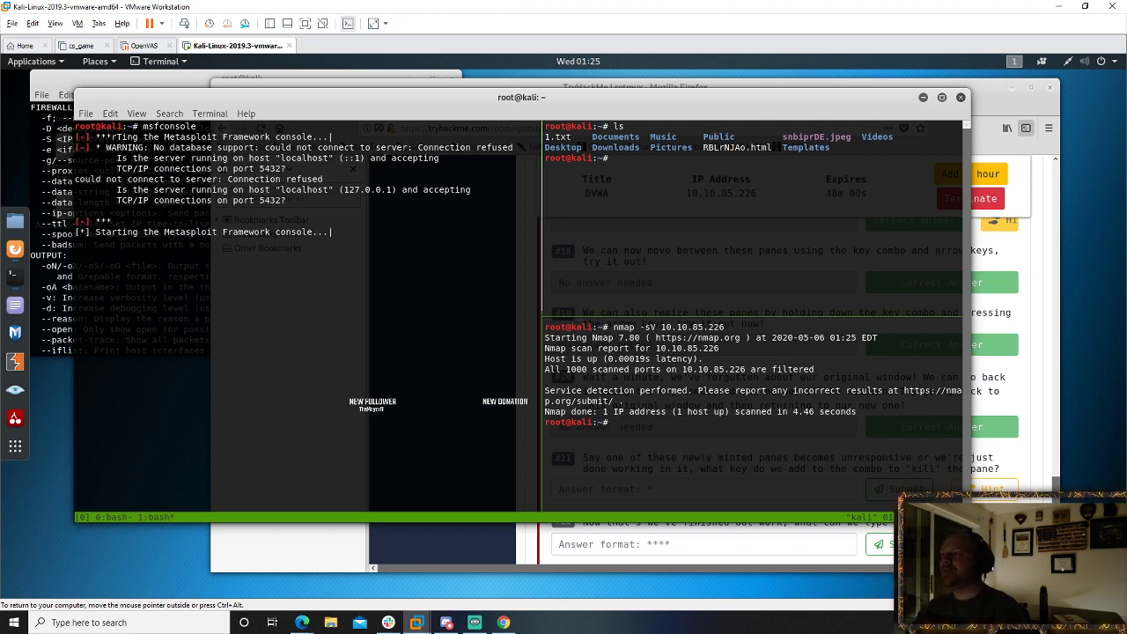
key(ctrl+b)
key(ctrl+Up)
key(ctrl+Up)
key(ctrl+Up)
key(ctrl+Up)
key(ctrl+Up)
key(ctrl+Up)
key(ctrl+Up)
key(ctrl+Up)
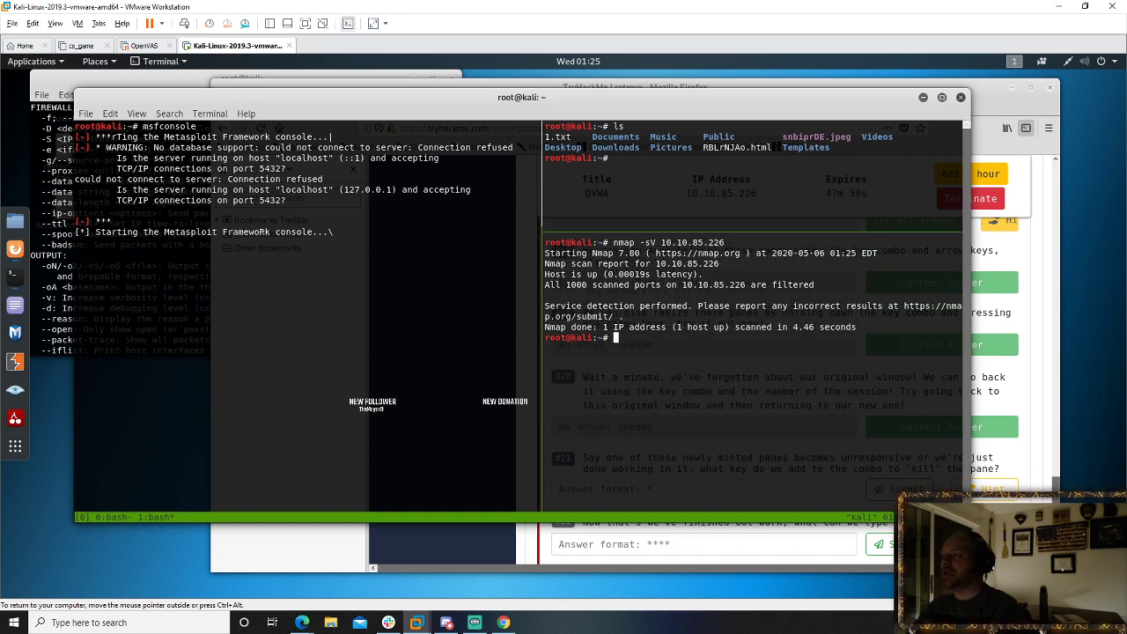
key(ctrl+Up)
key(ctrl+Up)
key(ctrl+Up)
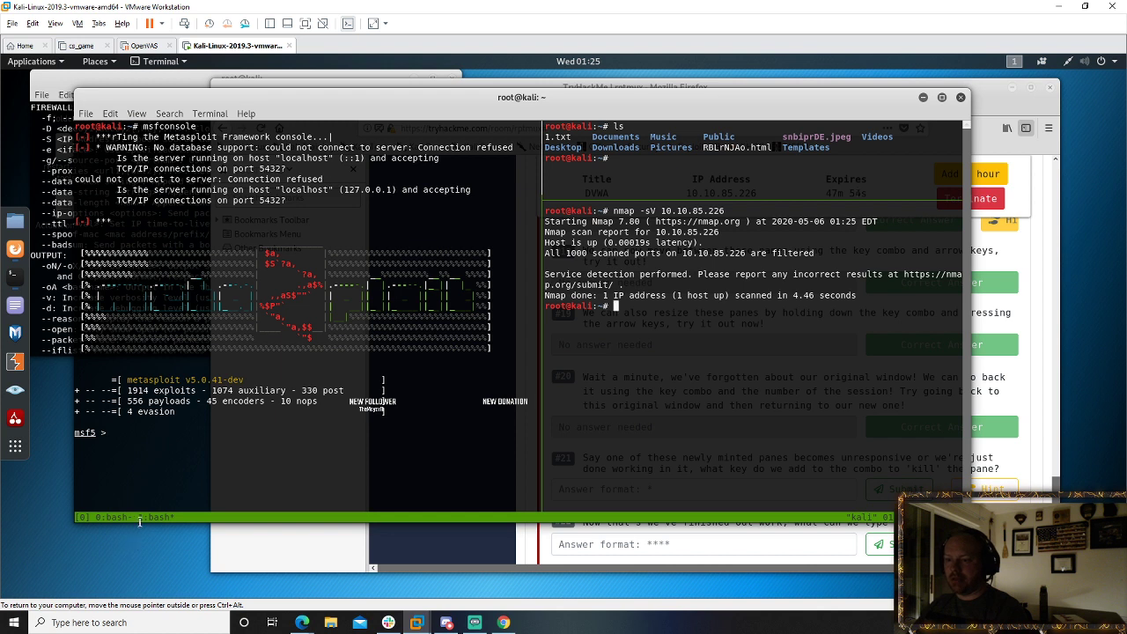
drag(178, 526, 178, 552)
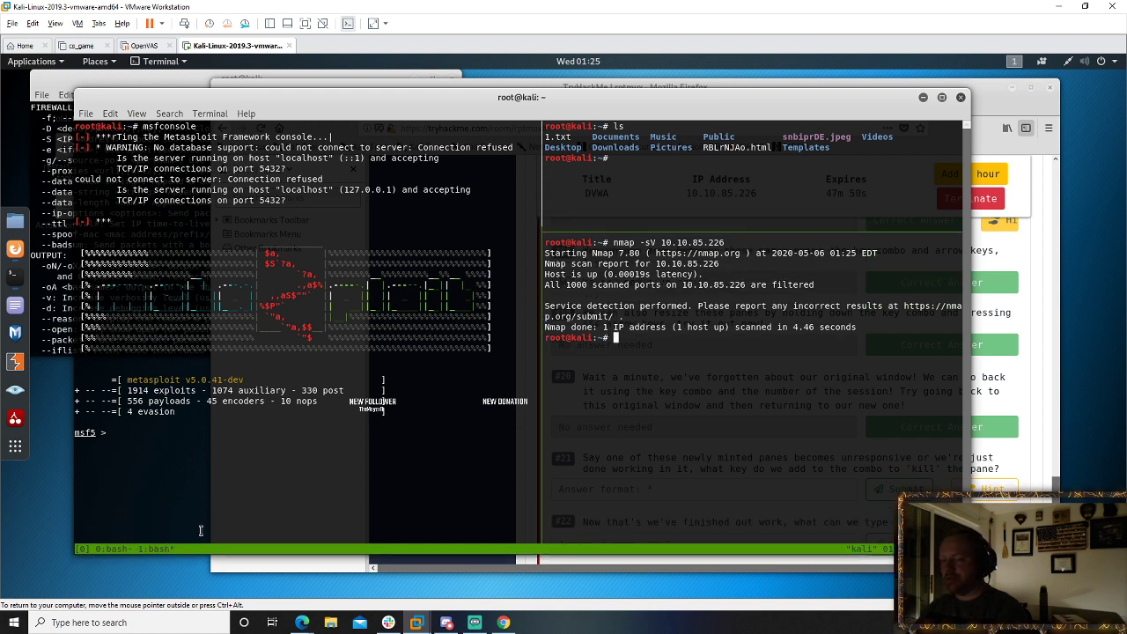
- Clear tmux window 0's screen, then return to the msfconsole and nmap window 1
key(ctrl+b)
key(0)
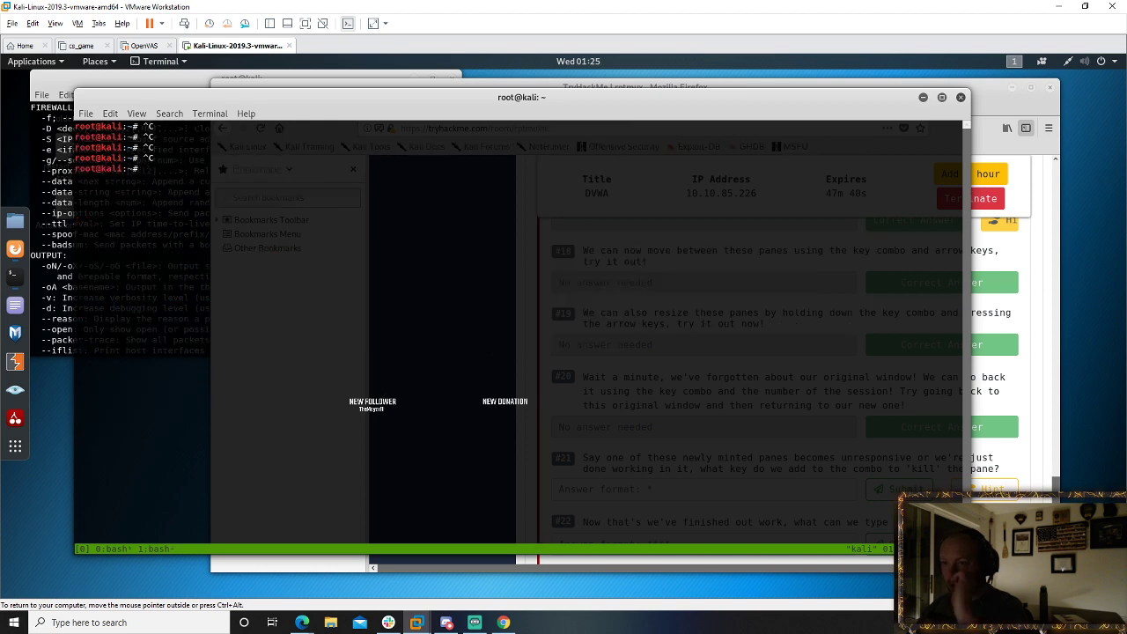
text(clear)
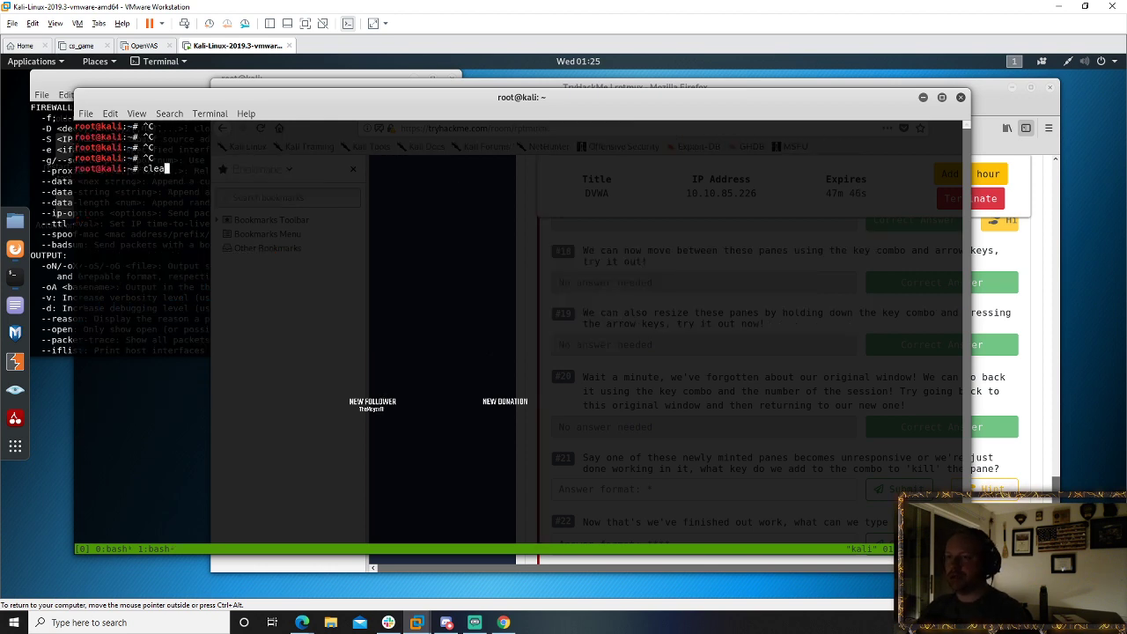
key(Return)
key(ctrl+b)
key(1)
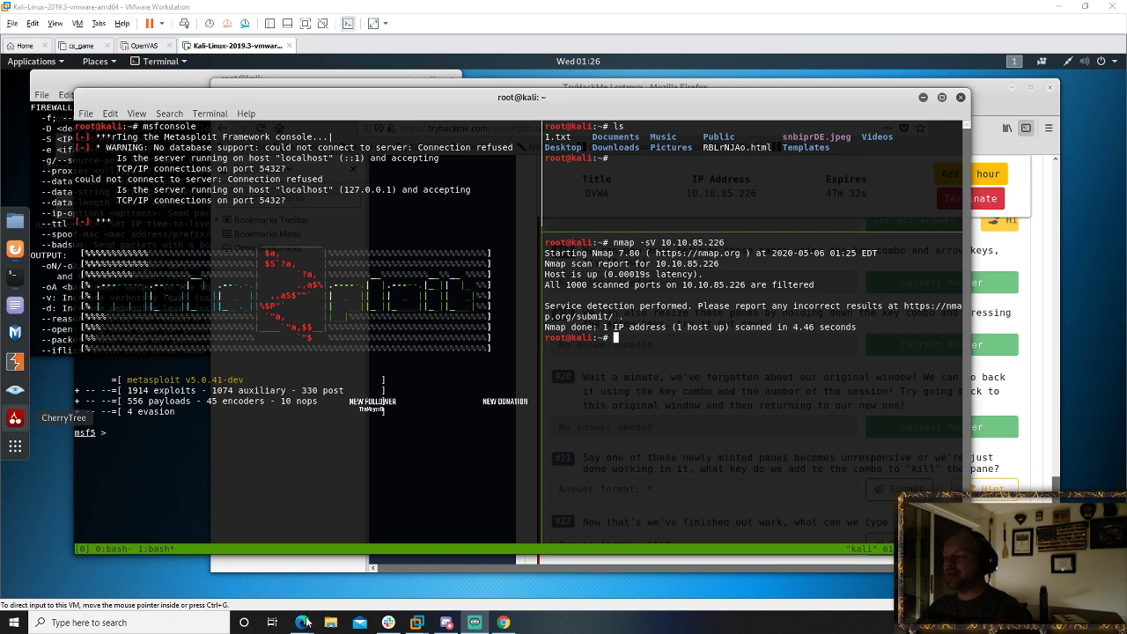
- Bring the Metasploit Unleashed window forward and open the course home page
mouse_move(312, 627)
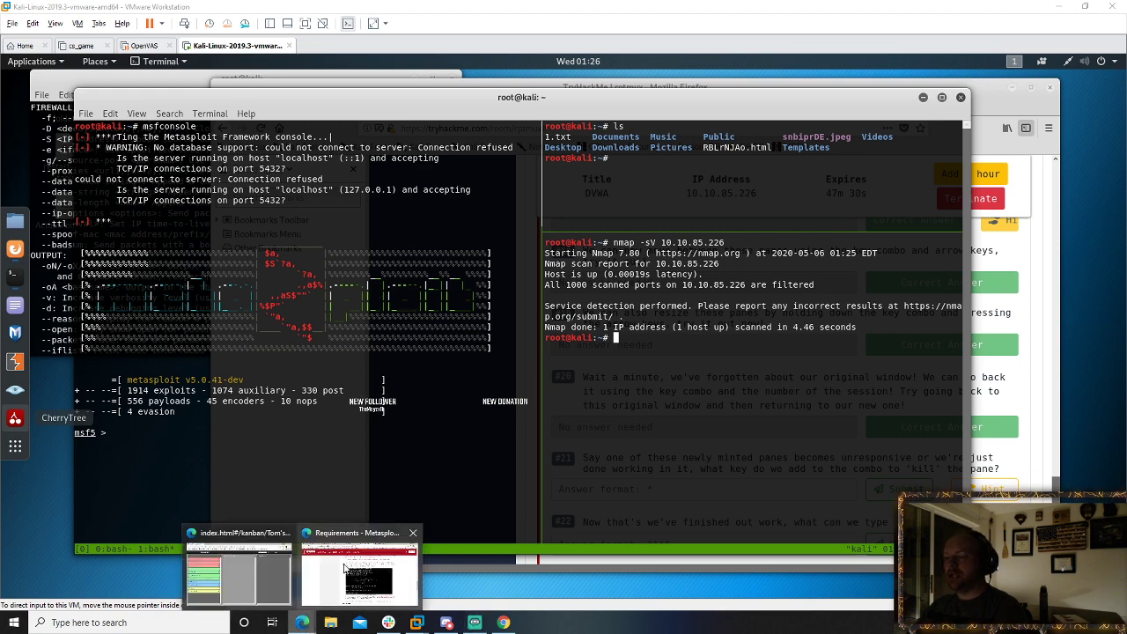
click(350, 567)
mouse_move(224, 88)
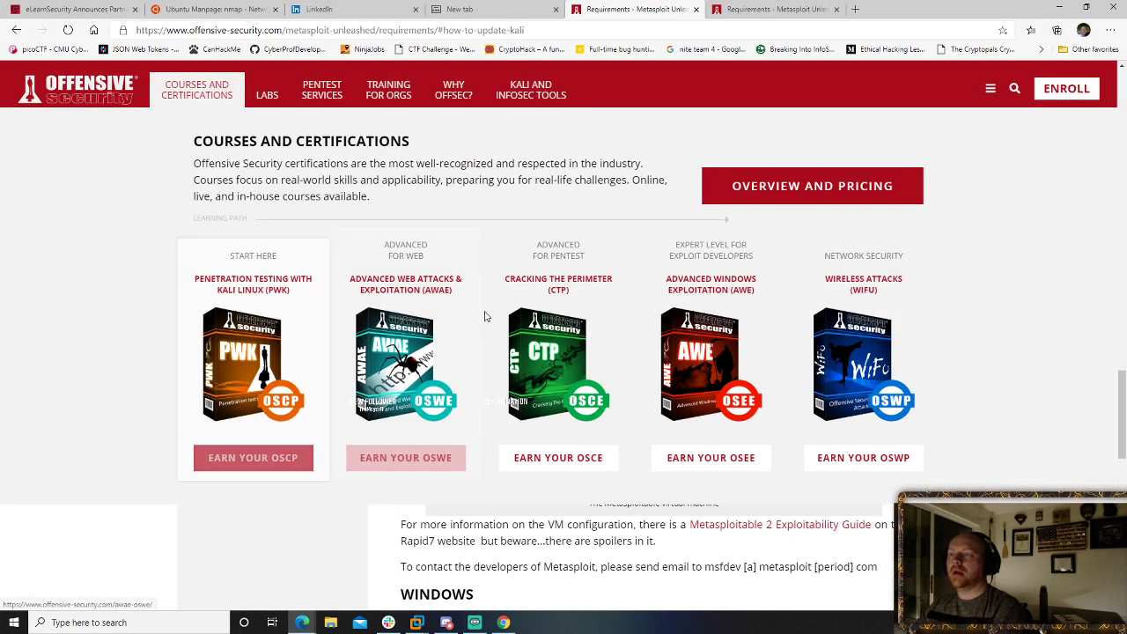
scroll(968, 307, up, 10)
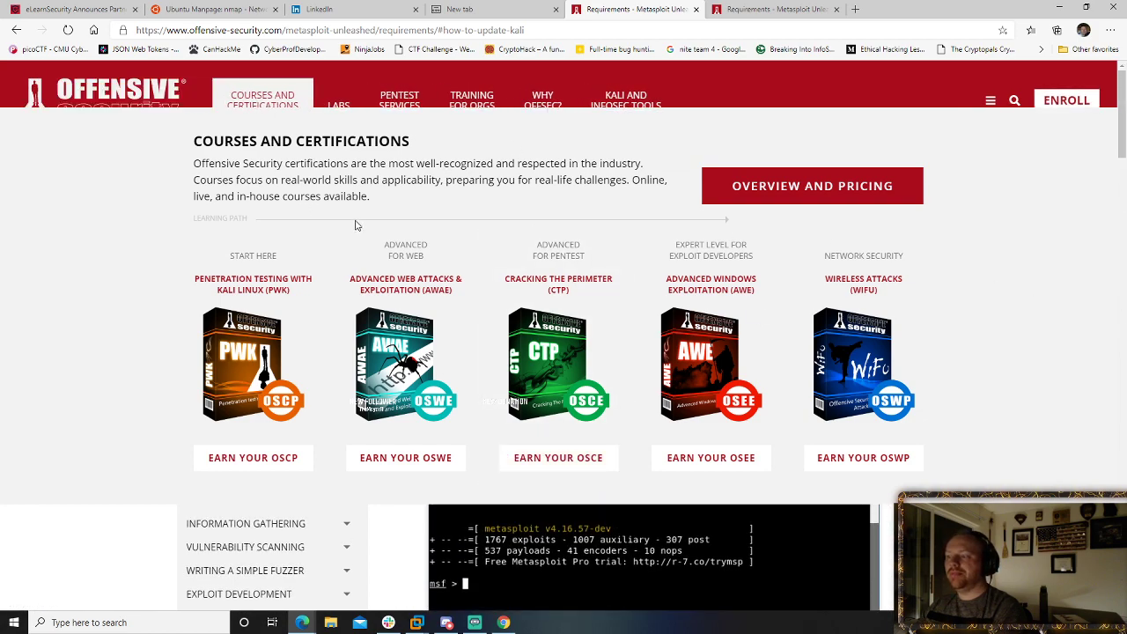
scroll(674, 254, down, 5)
scroll(707, 388, up, 5)
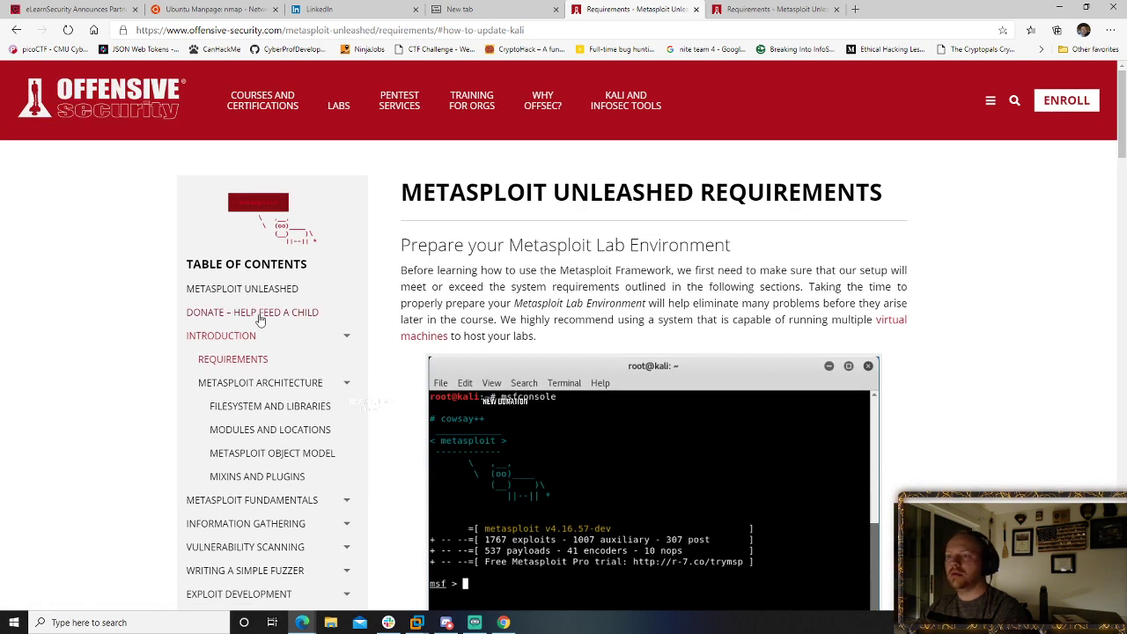
click(234, 293)
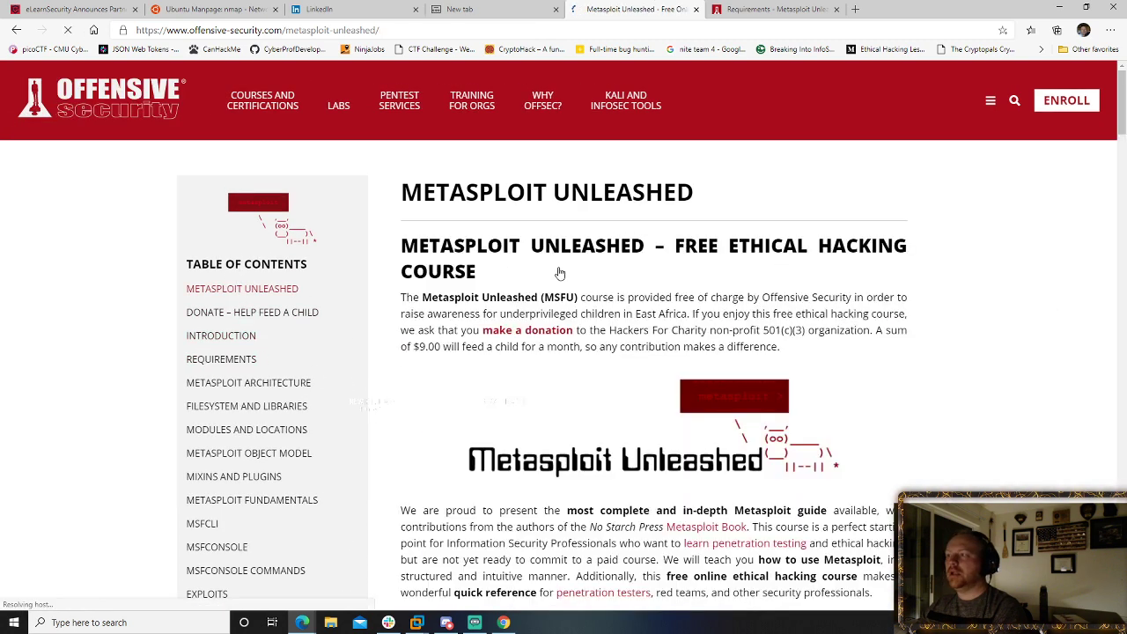
- Read the home page, highlighting the free ethical hacking heading and Hackers For Charity sentence
drag(403, 245, 918, 267)
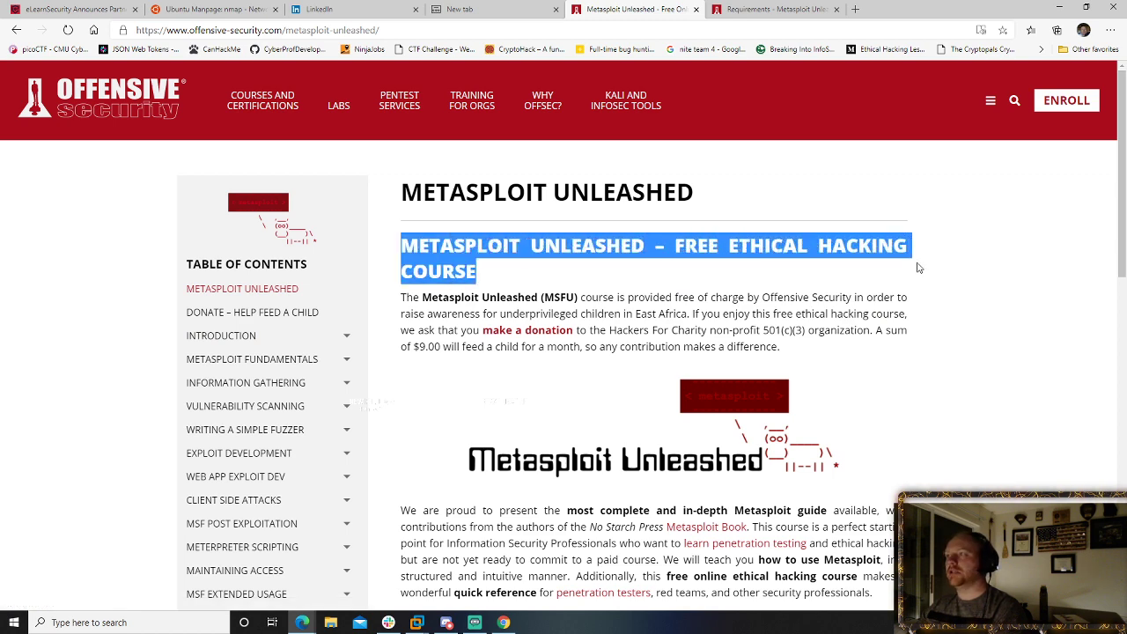
click(507, 282)
scroll(513, 310, down, 3)
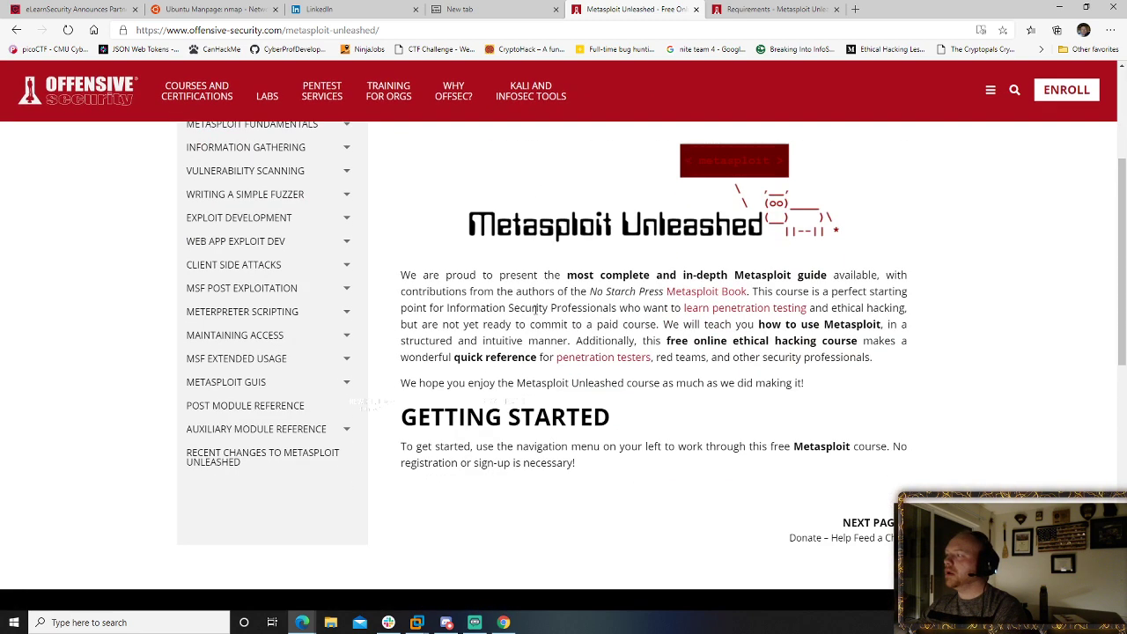
scroll(529, 322, up, 3)
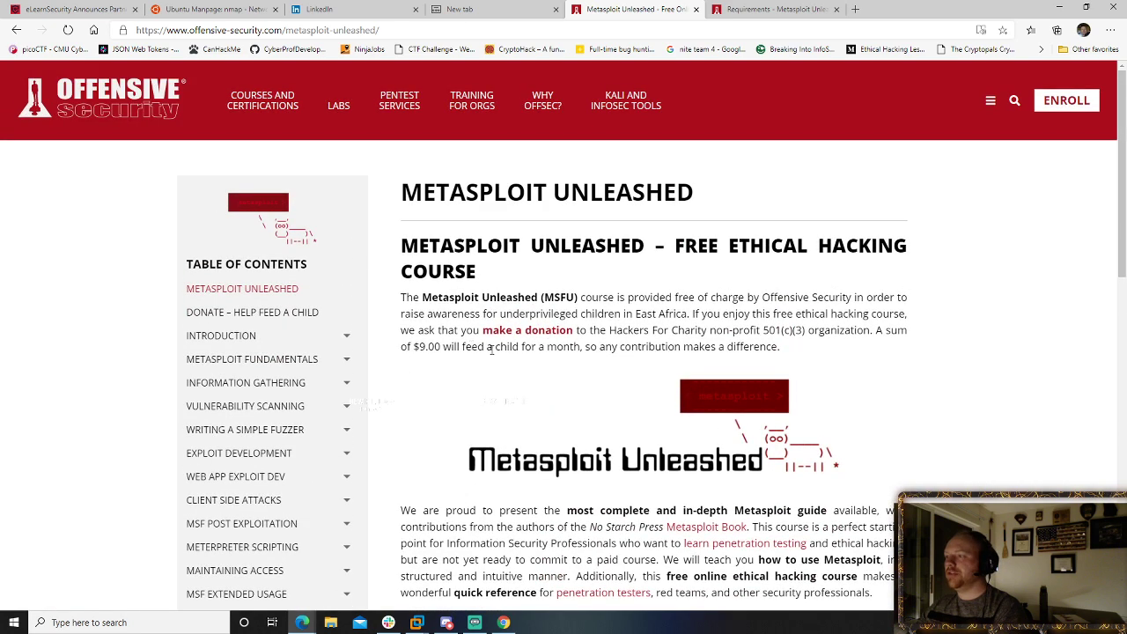
drag(470, 347, 921, 397)
scroll(921, 379, down, 2)
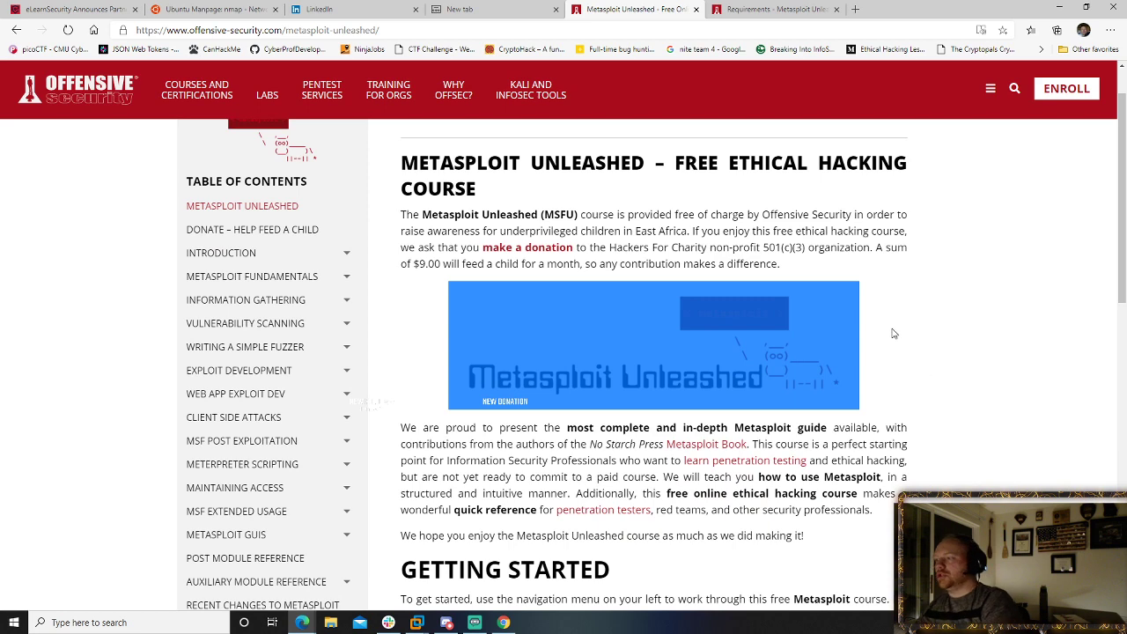
click(364, 455)
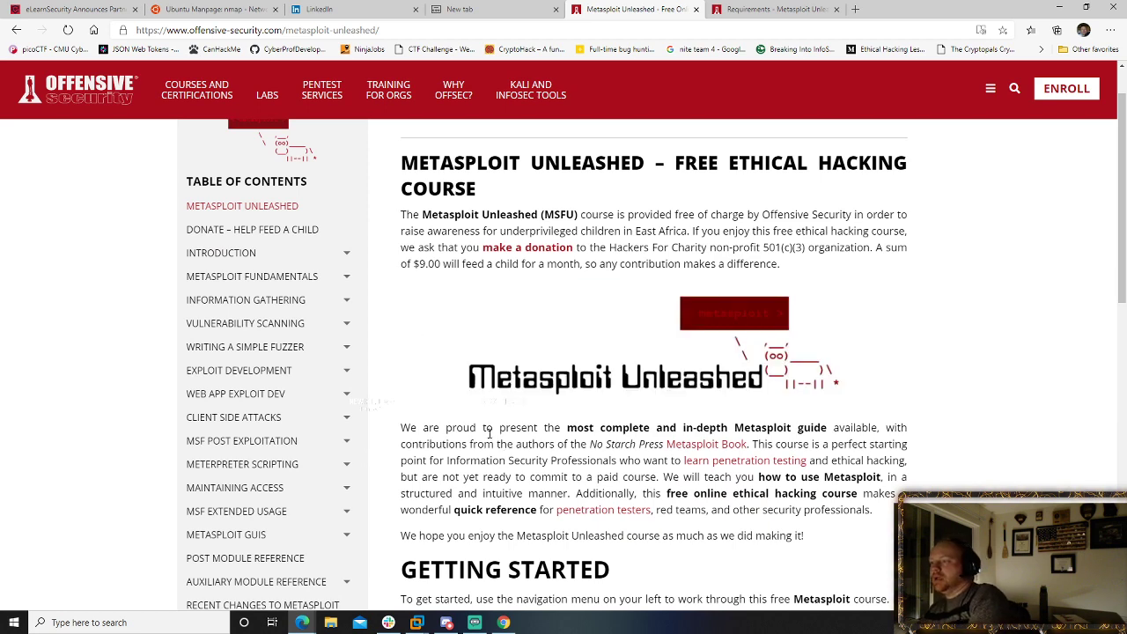
scroll(486, 432, down, 1)
scroll(486, 433, down, 2)
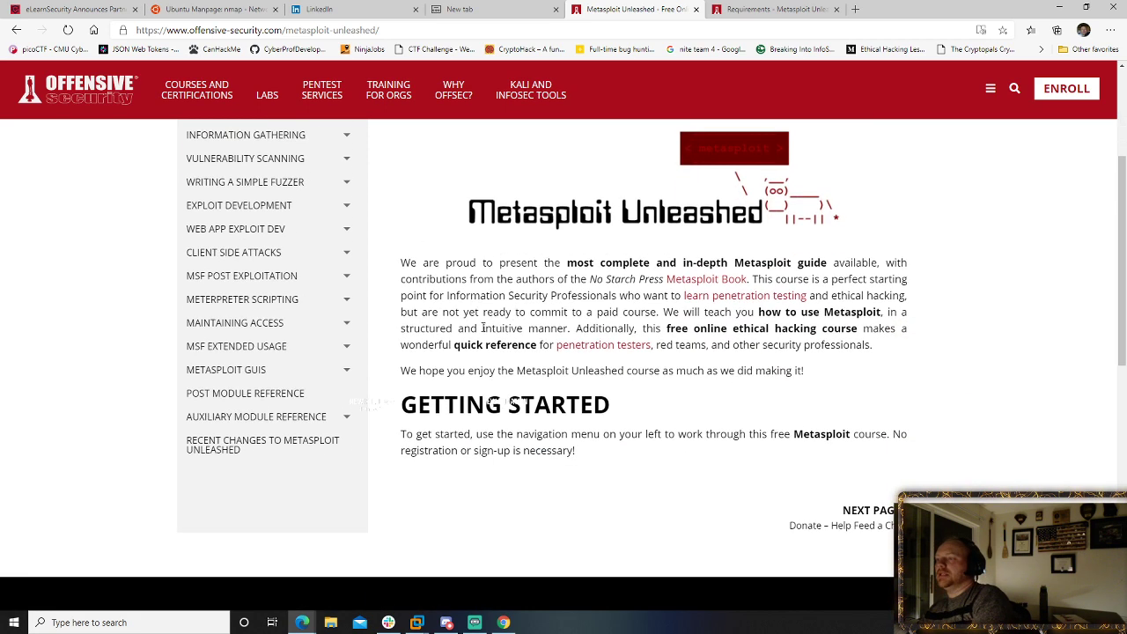
- Open the Metasploit GUIs page and highlight its introductory paragraphs while reading
click(222, 371)
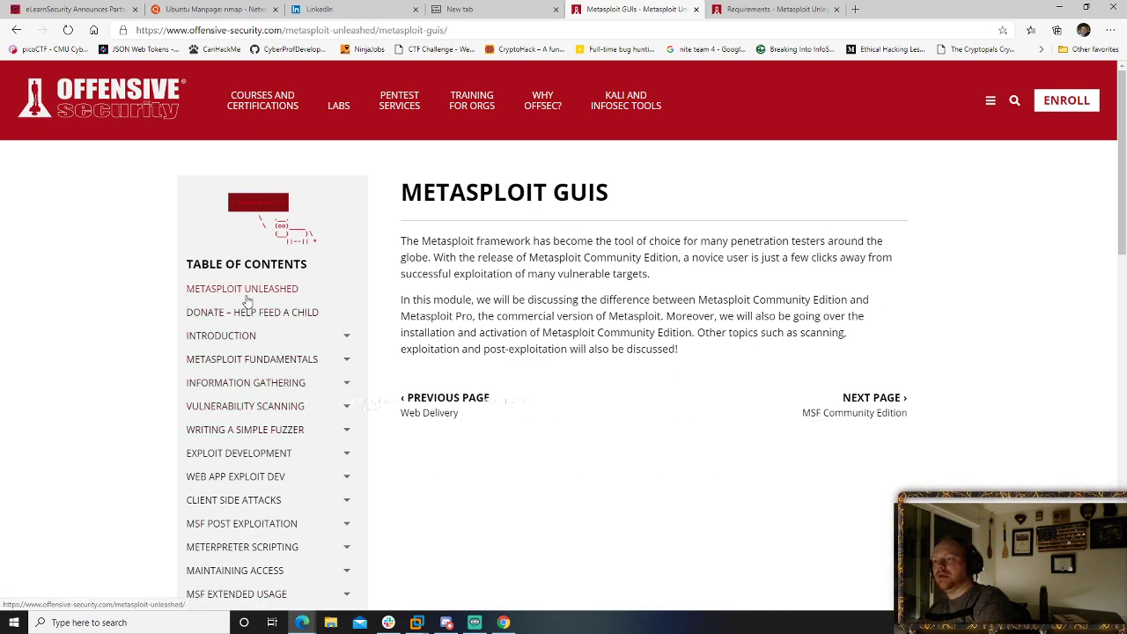
drag(528, 273, 652, 336)
click(658, 337)
drag(453, 304, 609, 377)
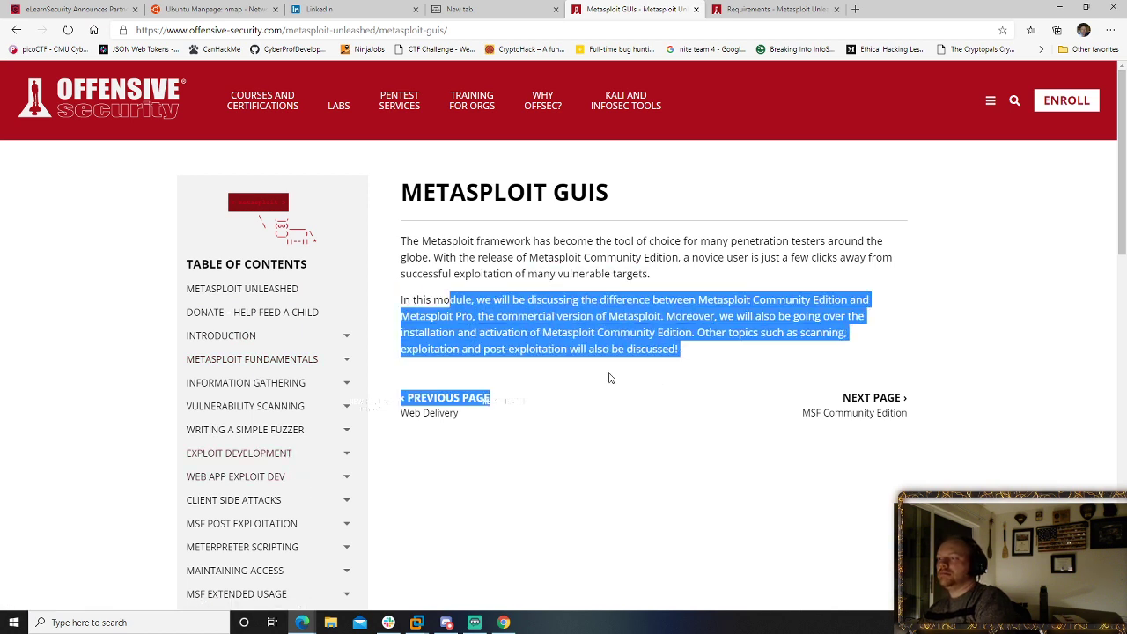
click(523, 274)
drag(421, 241, 656, 280)
click(682, 284)
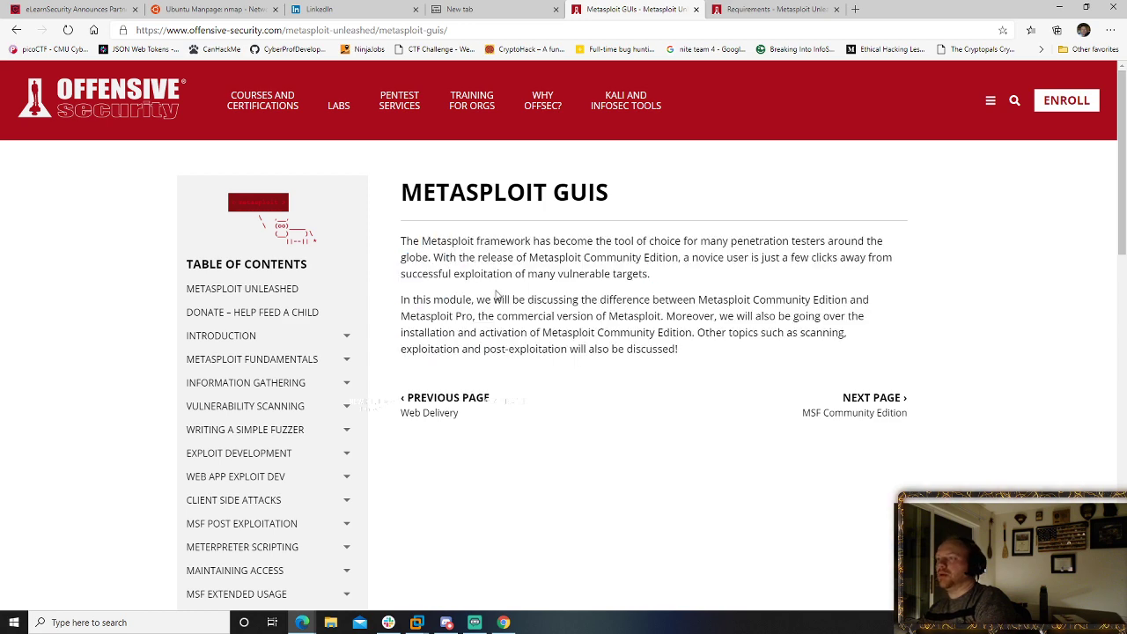
- Browse Introduction, Metasploit GUIs and MSF Community Edition, ending on Introduction to Metasploit
click(243, 338)
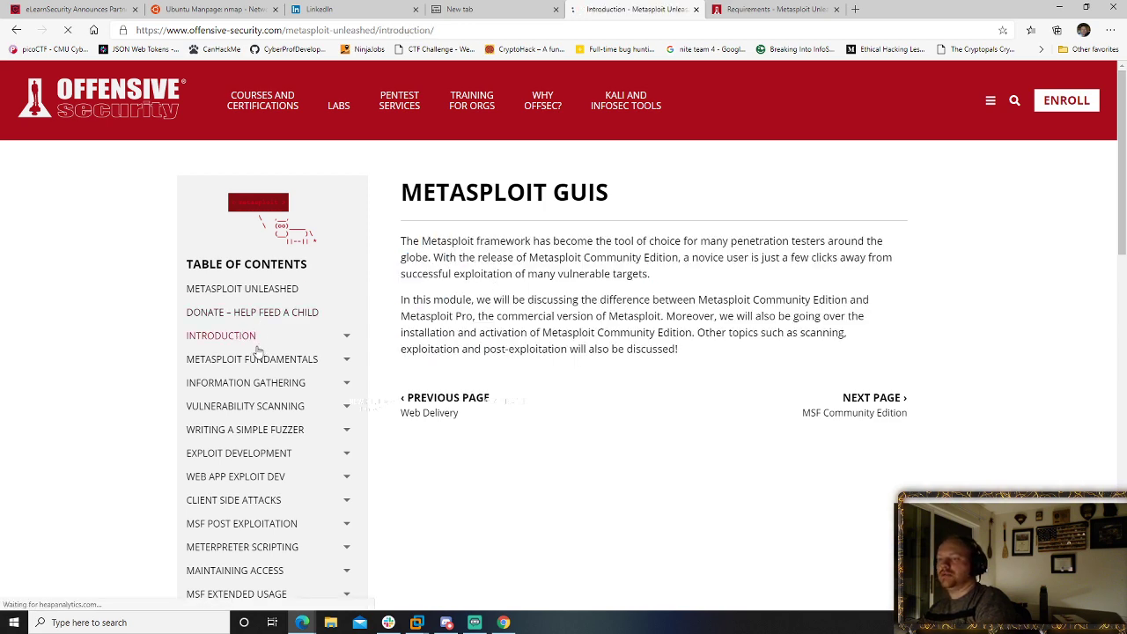
scroll(264, 500, down, 3)
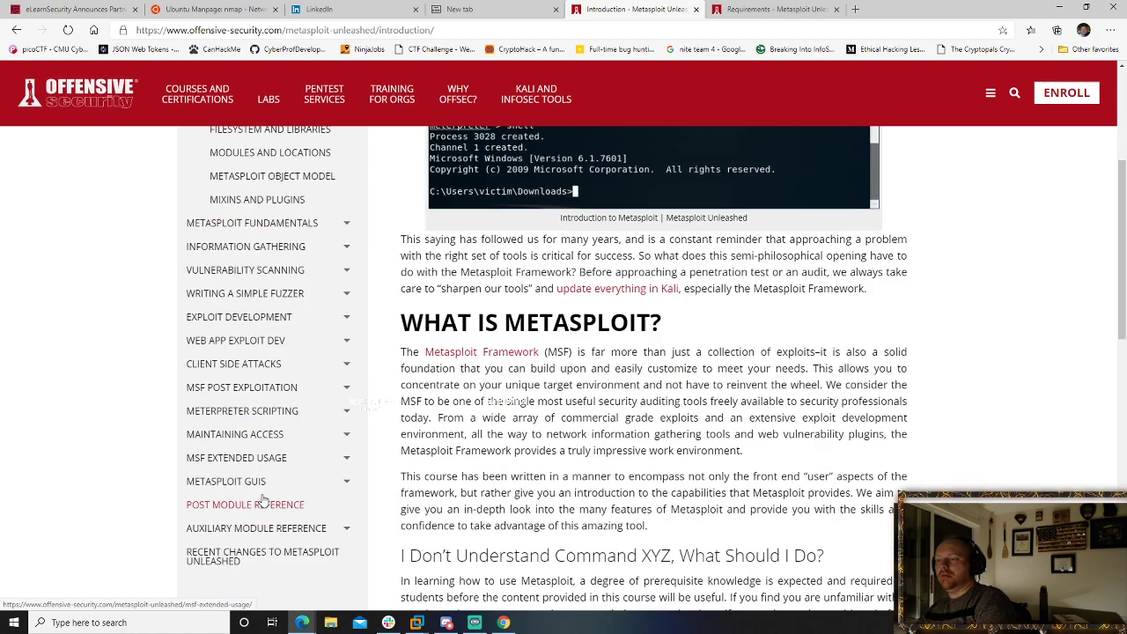
click(253, 433)
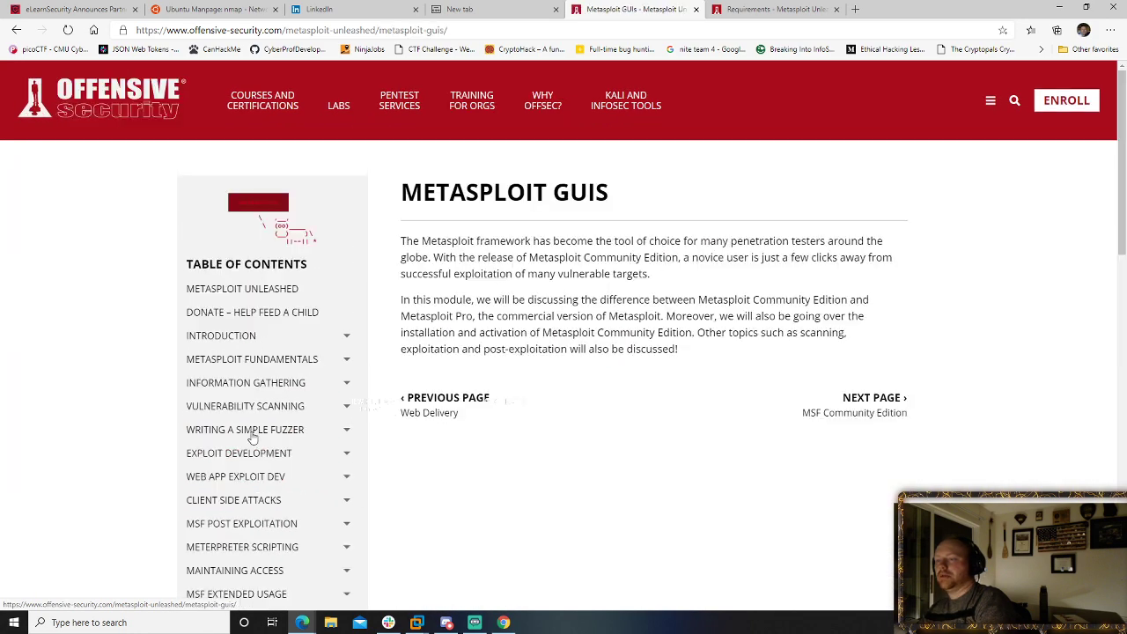
click(876, 398)
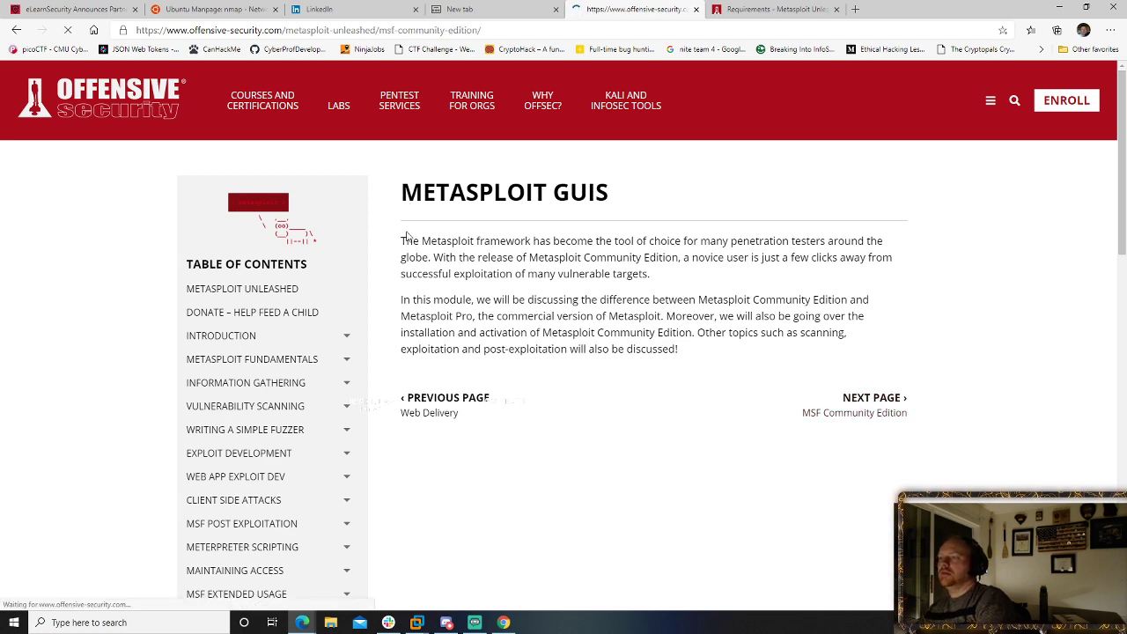
click(221, 335)
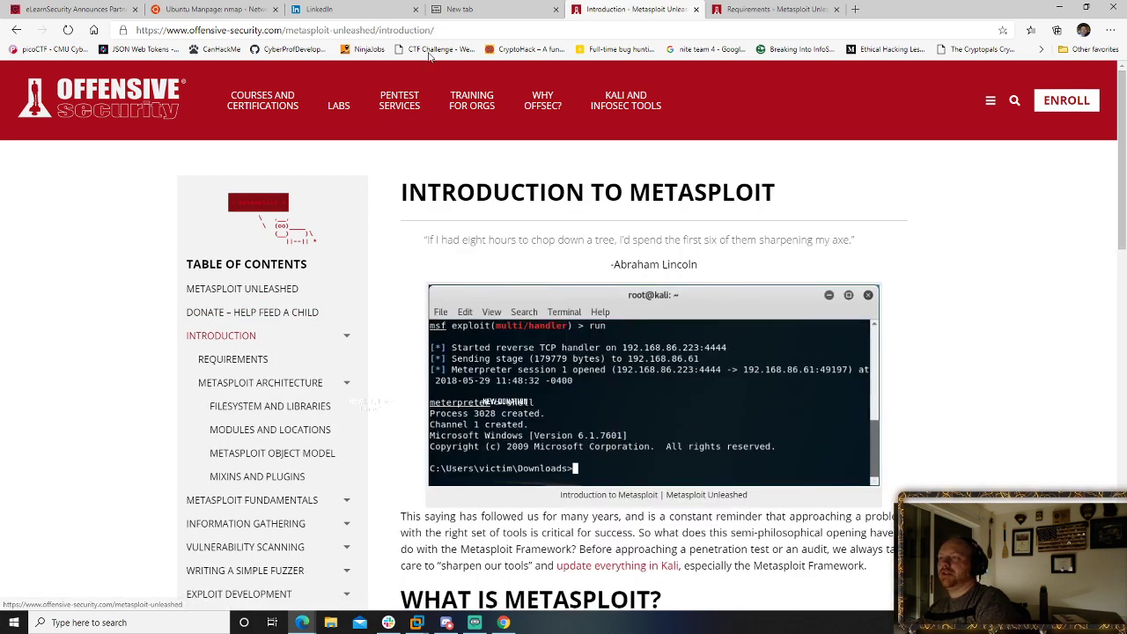
- Load actualtom.com in a new browser tab
key(ctrl+t)
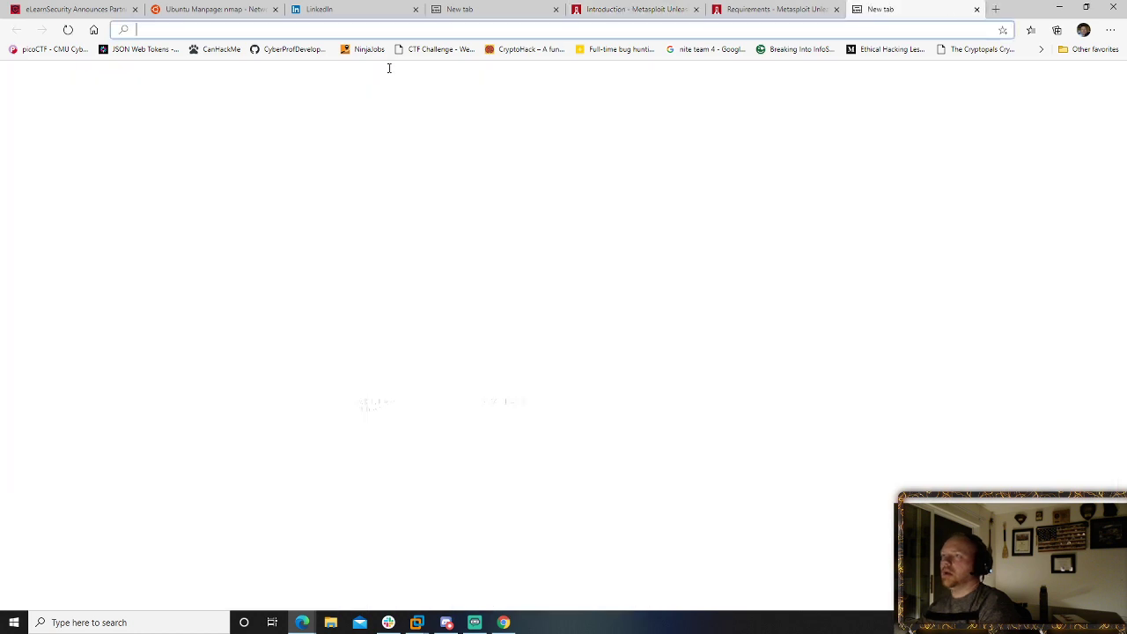
text(twit)
key(BackSpace)
key(BackSpace)
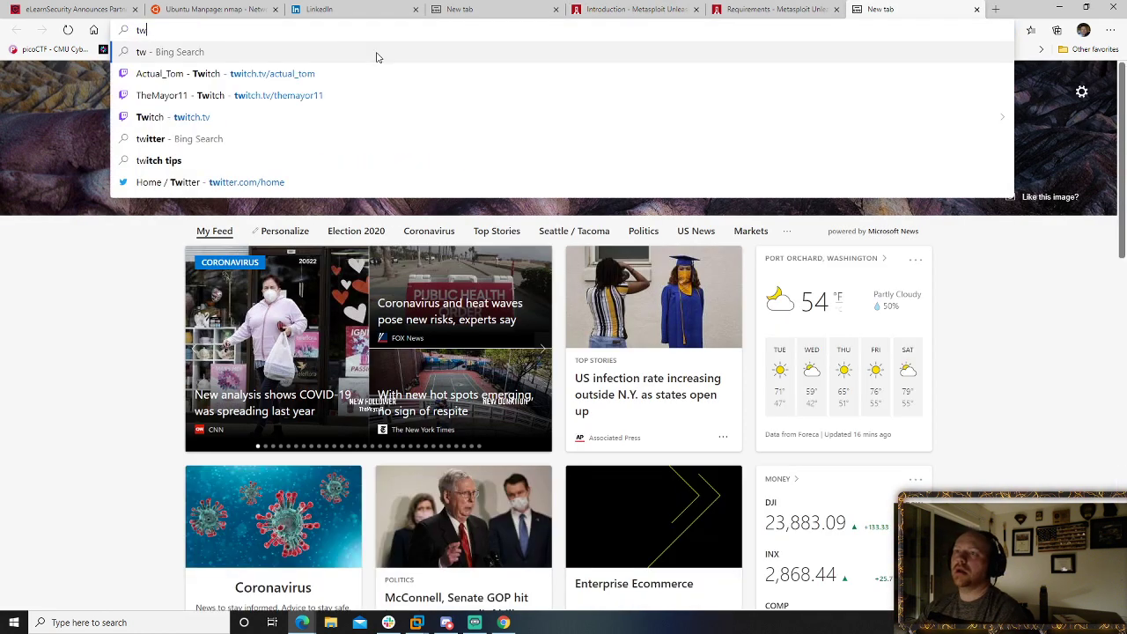
key(BackSpace)
key(BackSpace)
text(actualt)
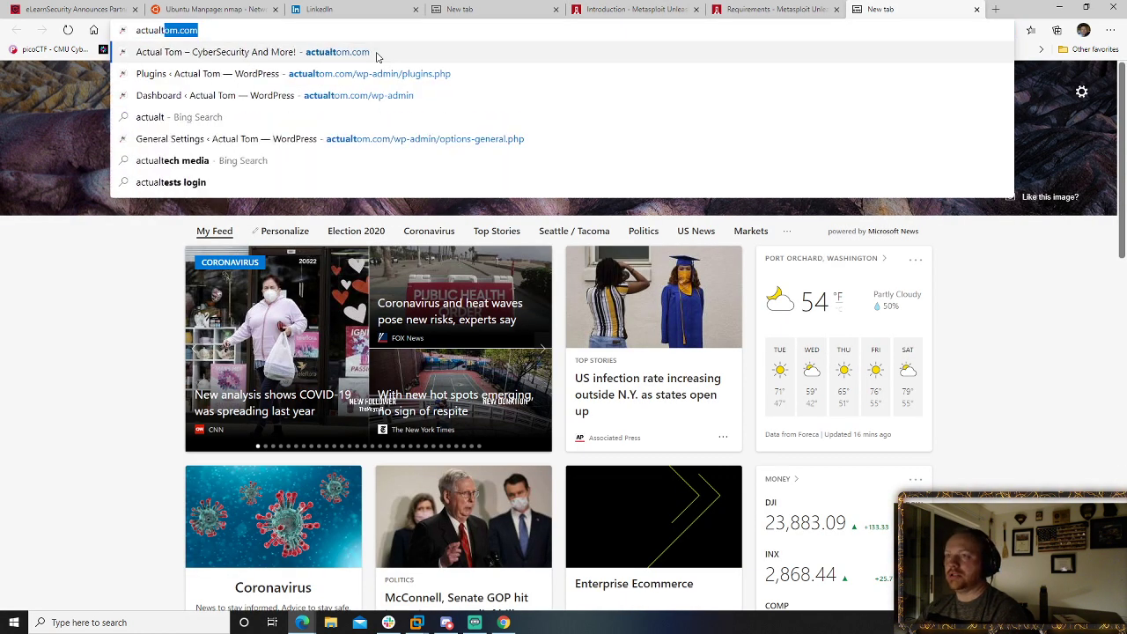
text(i)
key(BackSpace)
text(om.)
key(Return)
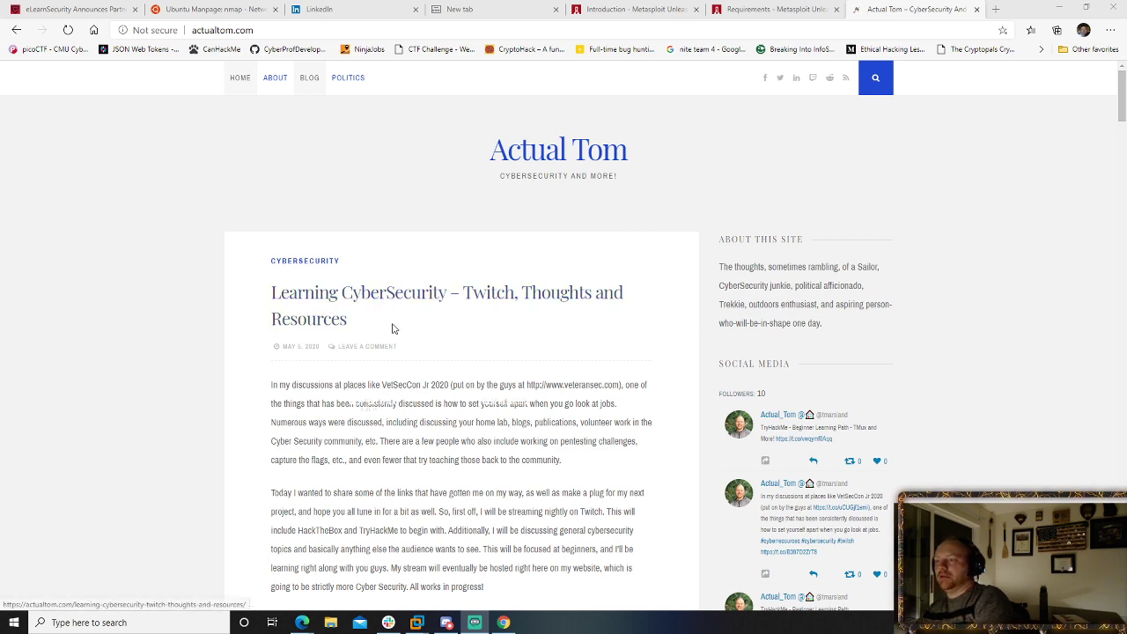
- Scroll the Actual Tom post to its Learning links and bring up the RegExOne link's menu
scroll(382, 352, down, 5)
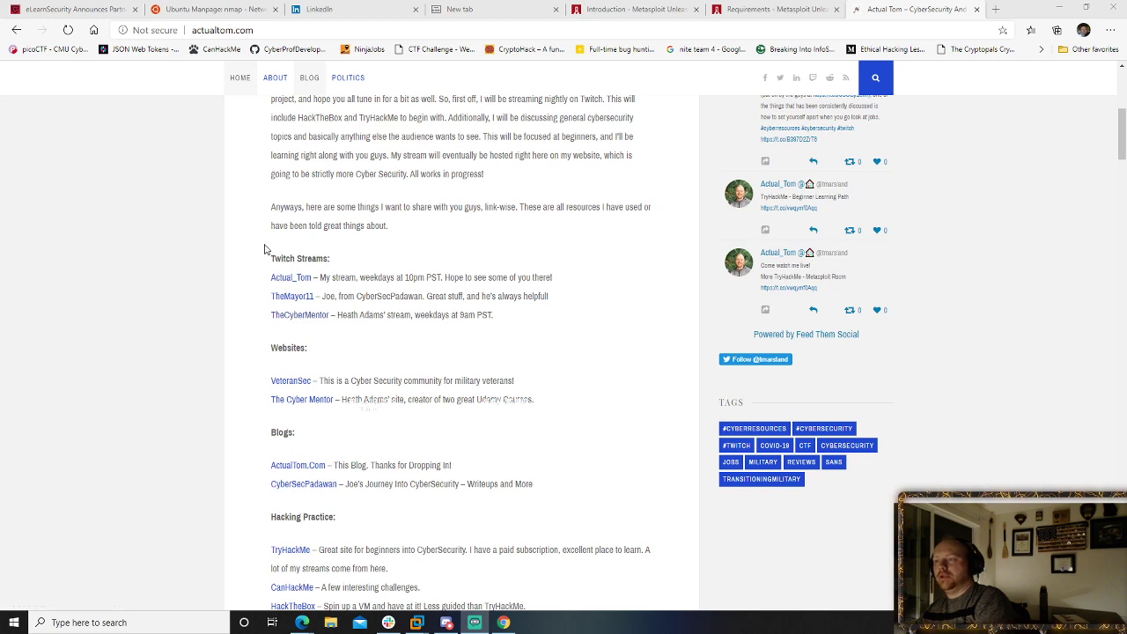
scroll(264, 249, down, 1)
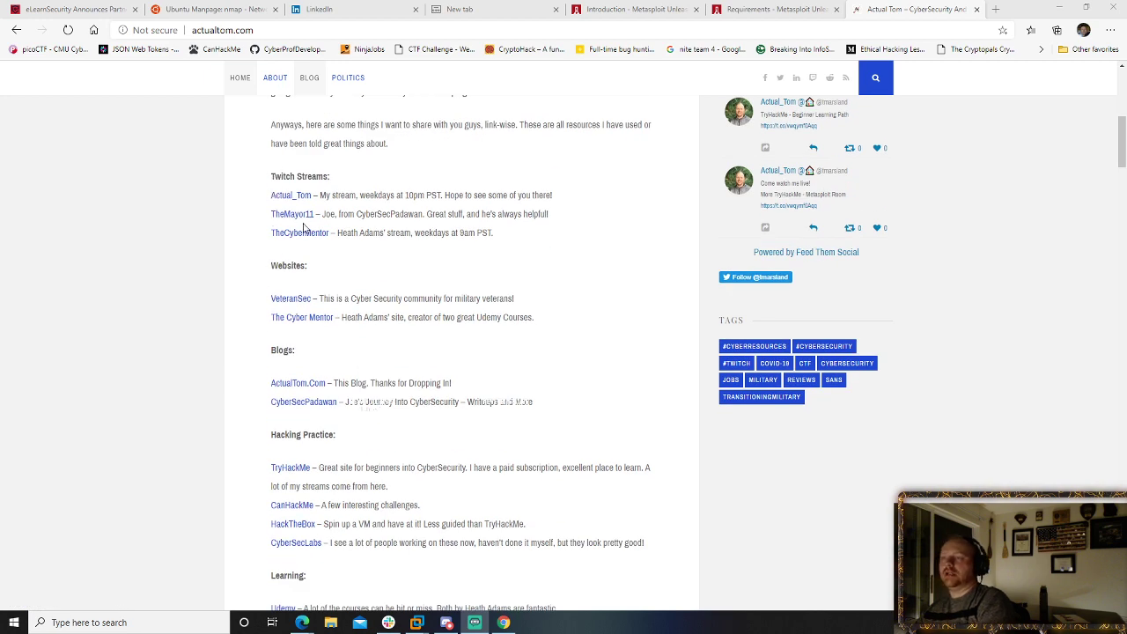
scroll(304, 227, down, 1)
scroll(294, 156, up, 1)
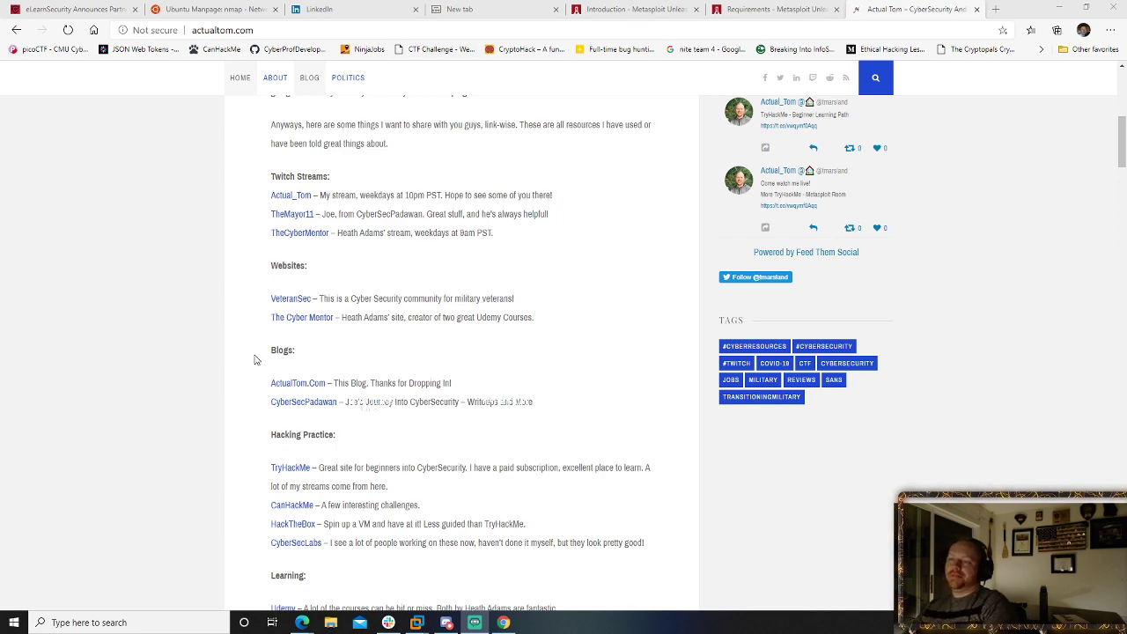
scroll(304, 396, down, 3)
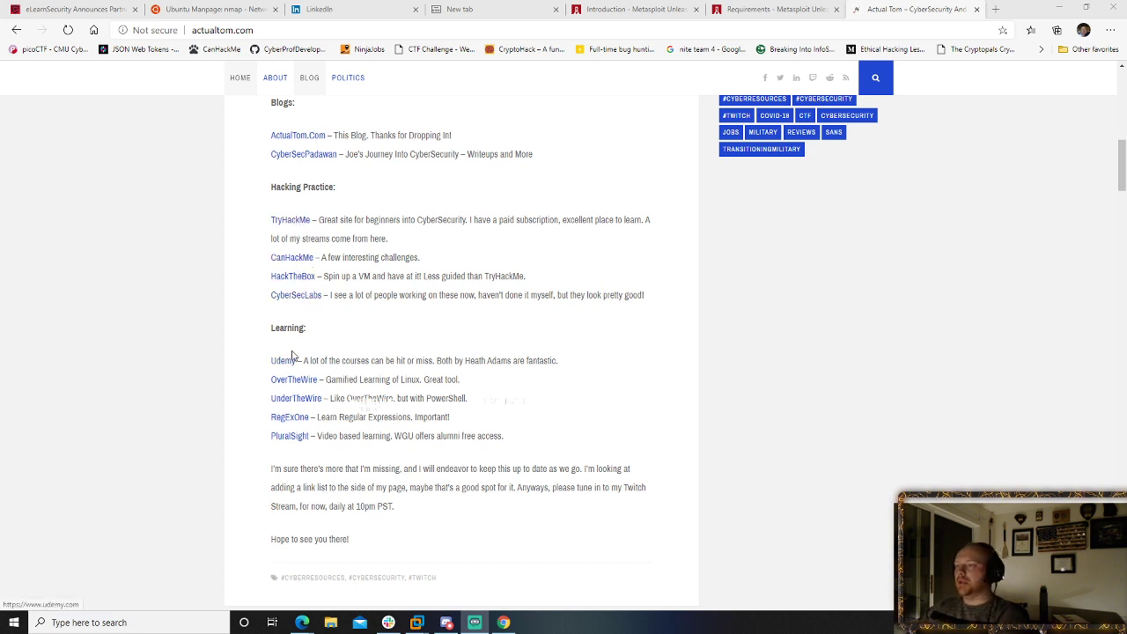
right_click(291, 421)
- Open RegExOne in a new tab and test the pattern abc in Exercise 1, then clear it
click(334, 498)
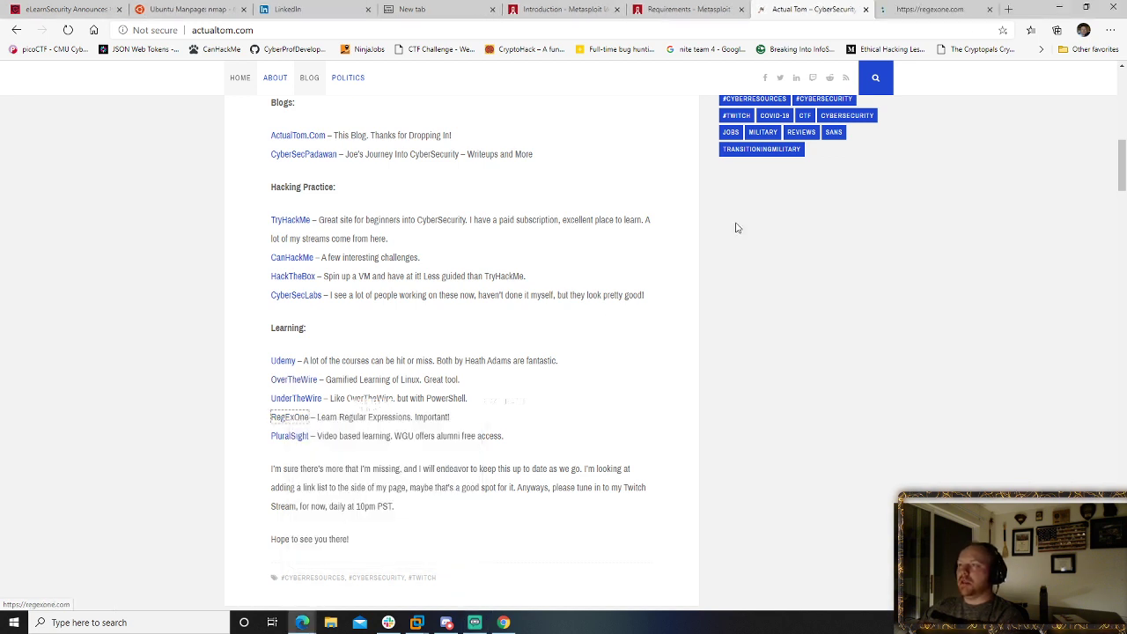
click(912, 10)
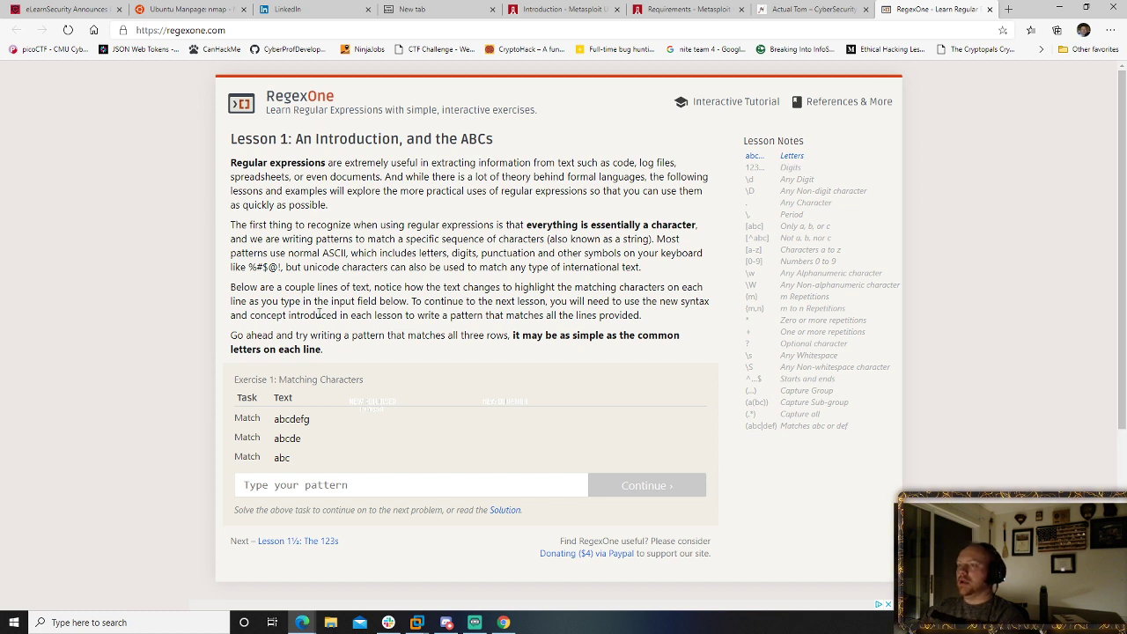
click(322, 484)
text(abc)
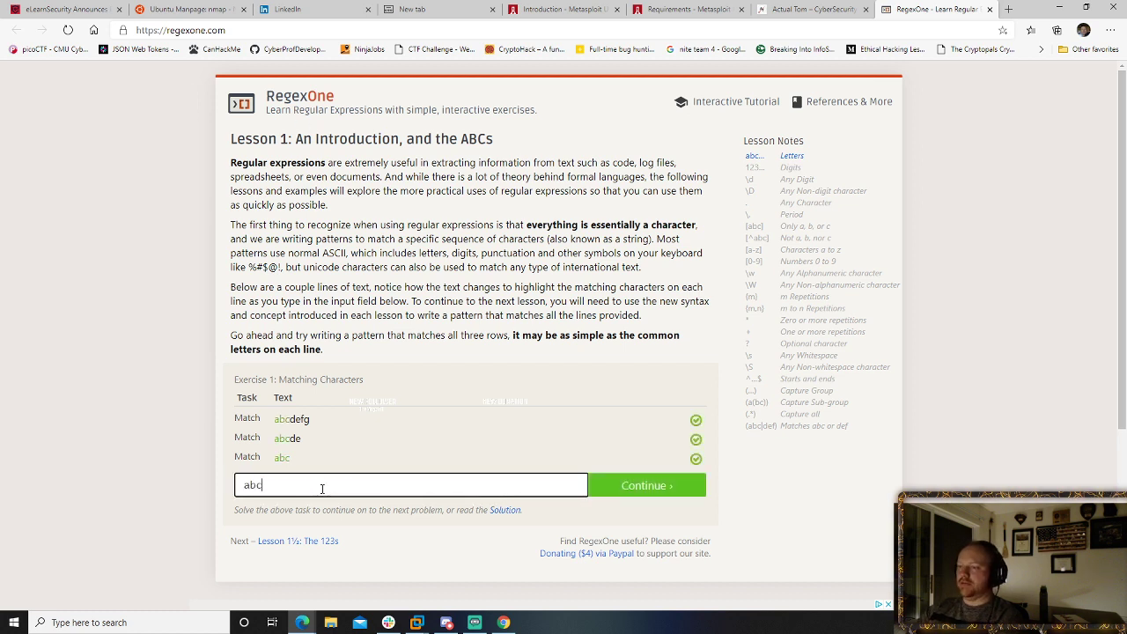
key(BackSpace)
key(BackSpace)
key(BackSpace)
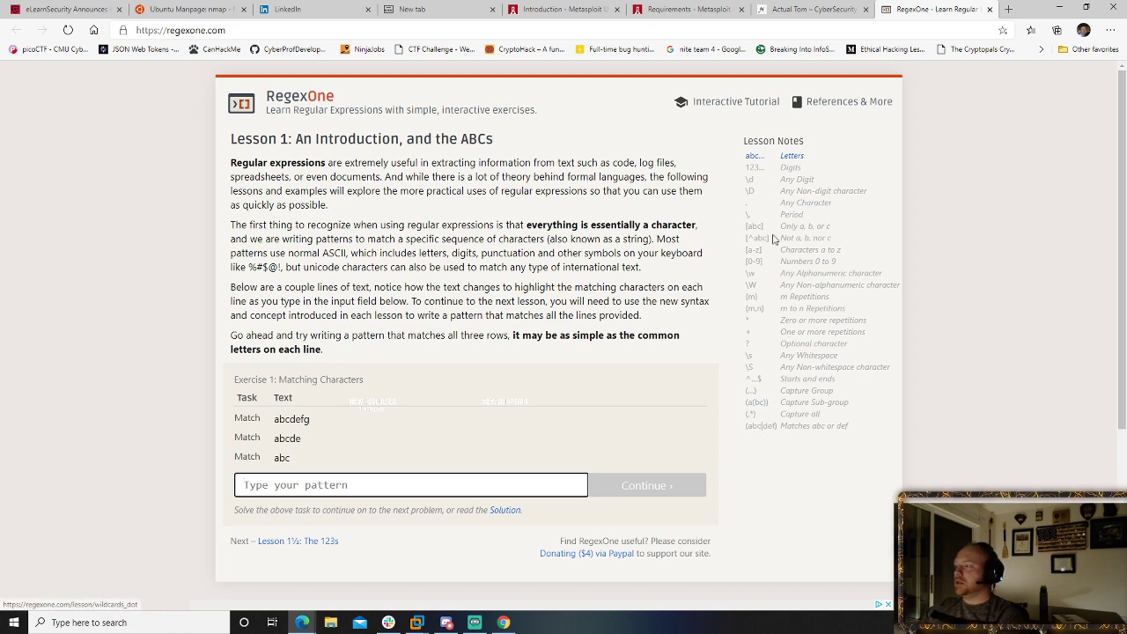
- Scroll through the top of the Actual Tom blog resources post
click(819, 8)
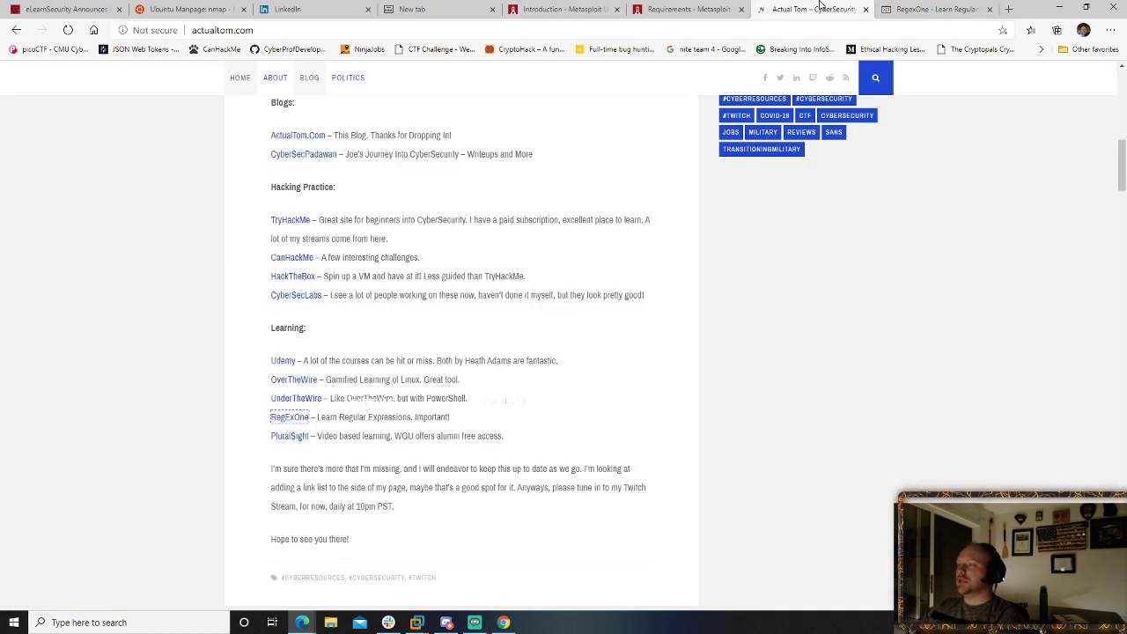
scroll(495, 361, down, 2)
scroll(496, 362, up, 3)
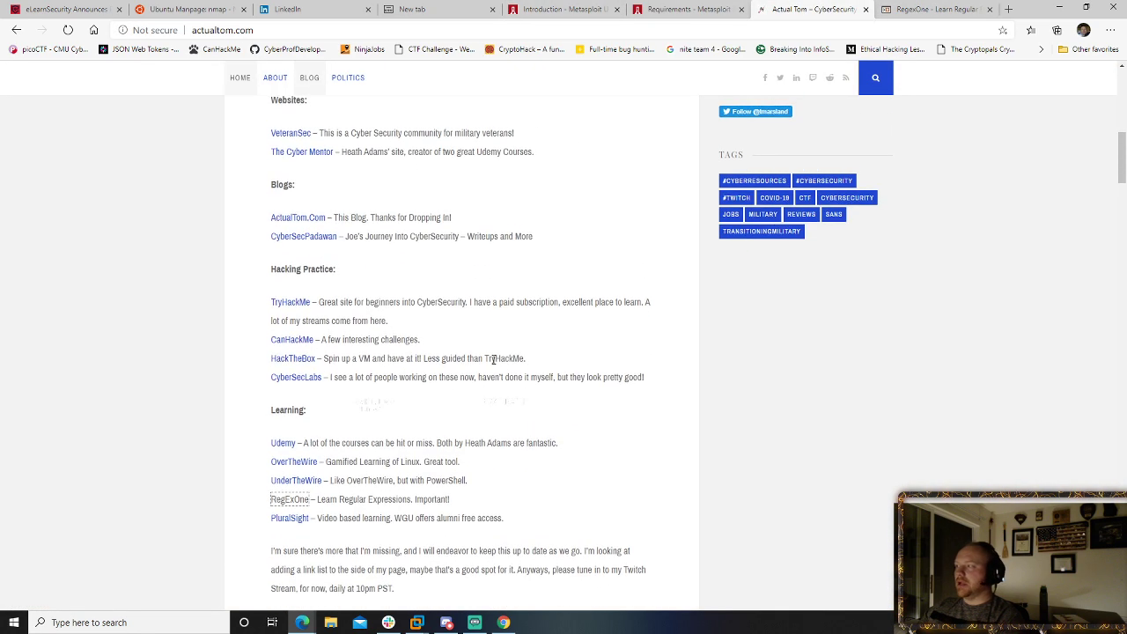
scroll(482, 353, up, 5)
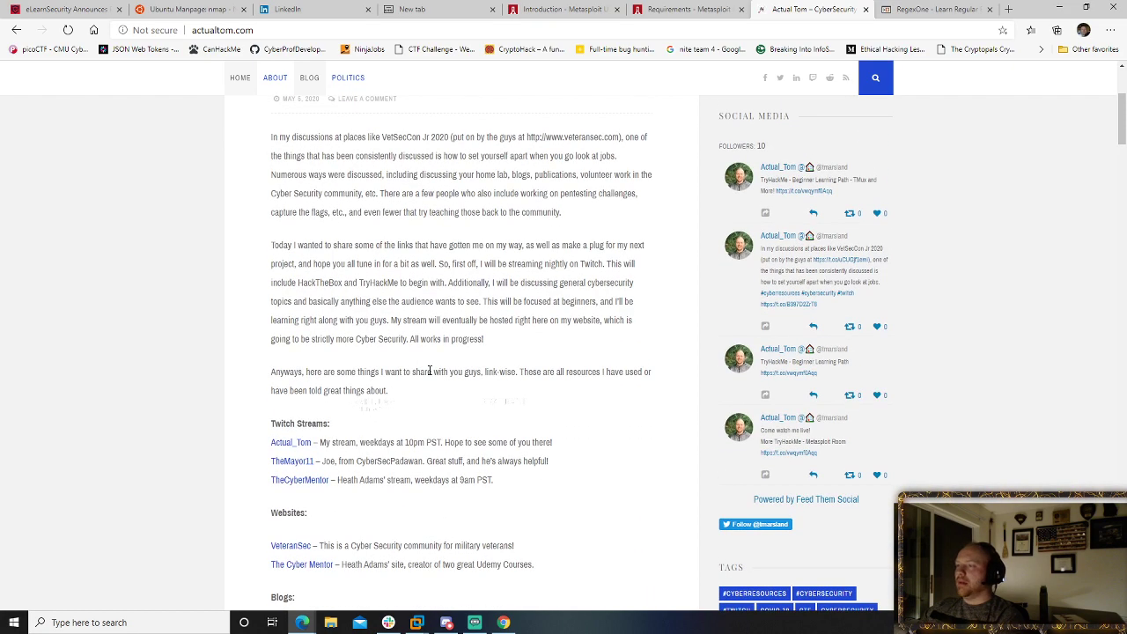
scroll(400, 390, up, 3)
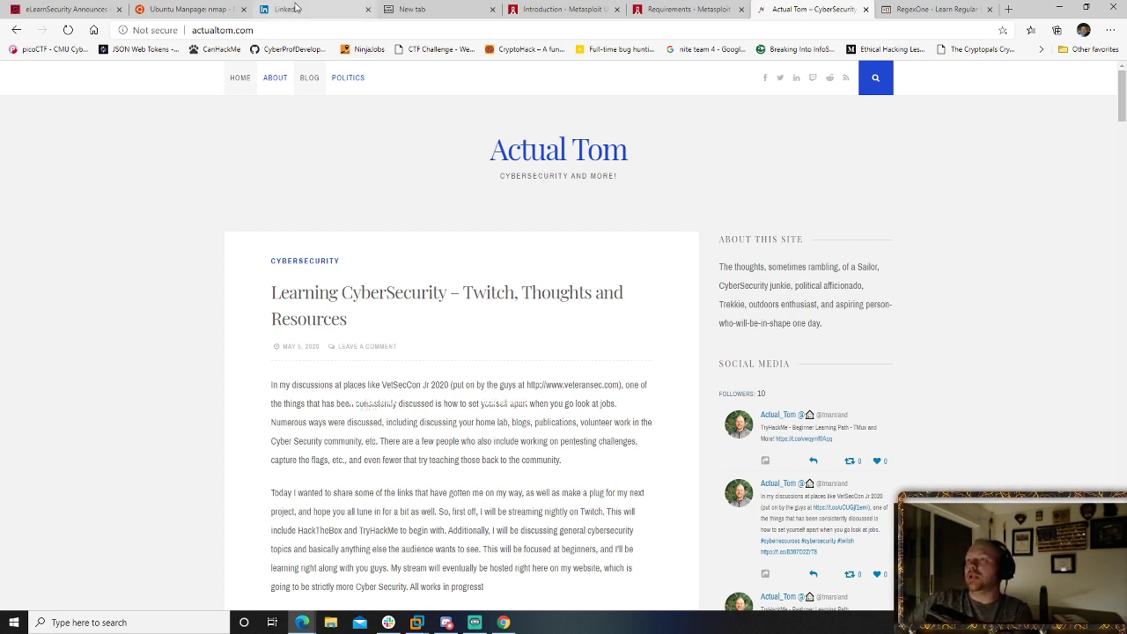
- Review the post's streaming, website and learning lists, then switch to the ur-Hackr Discord
drag(281, 385, 490, 405)
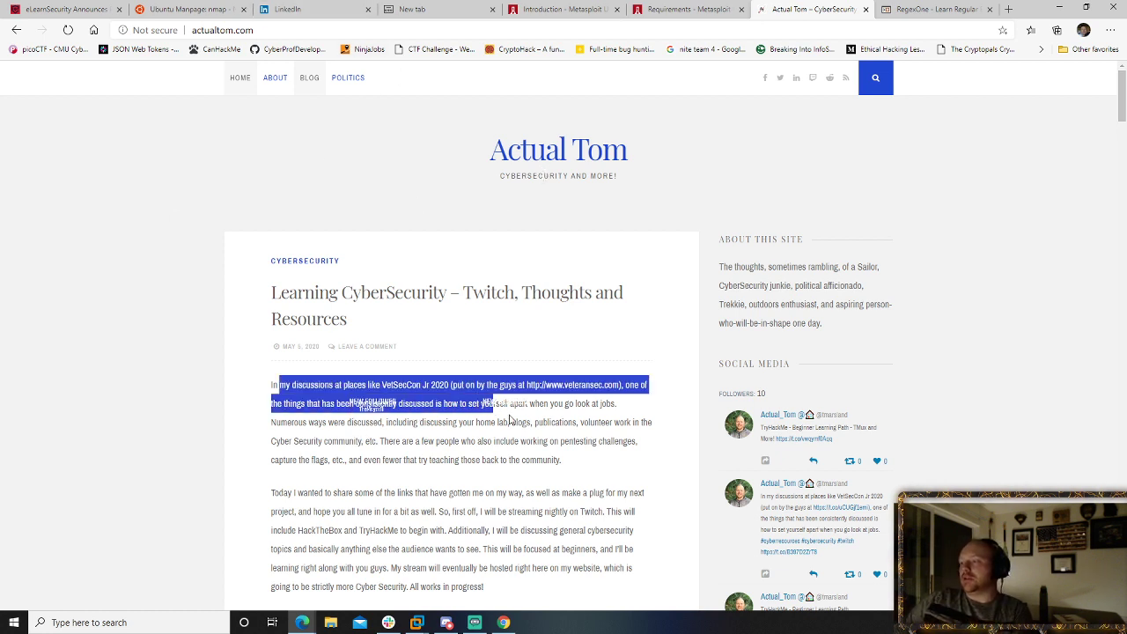
click(512, 419)
scroll(353, 396, down, 8)
scroll(310, 388, down, 1)
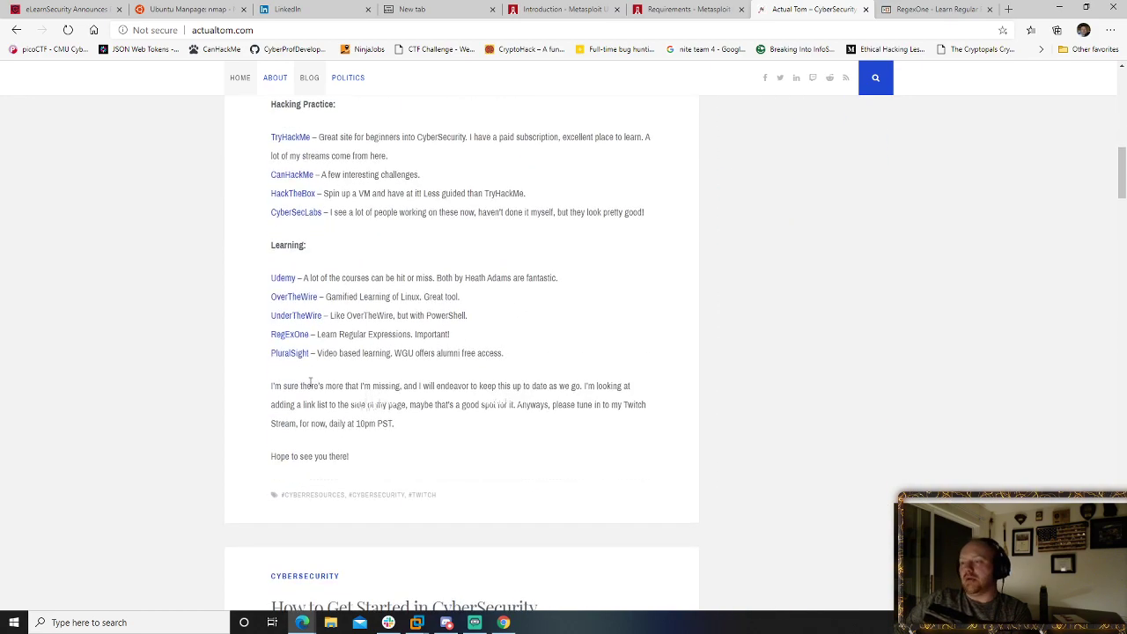
scroll(304, 385, up, 3)
scroll(299, 382, down, 7)
scroll(301, 385, up, 4)
scroll(301, 385, up, 1)
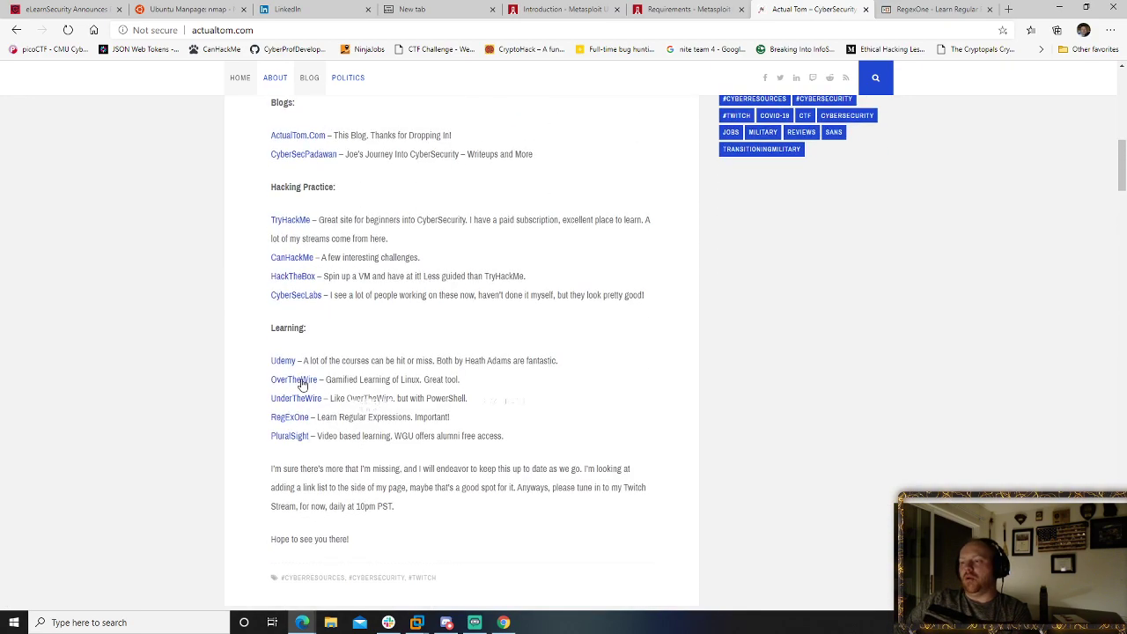
click(446, 622)
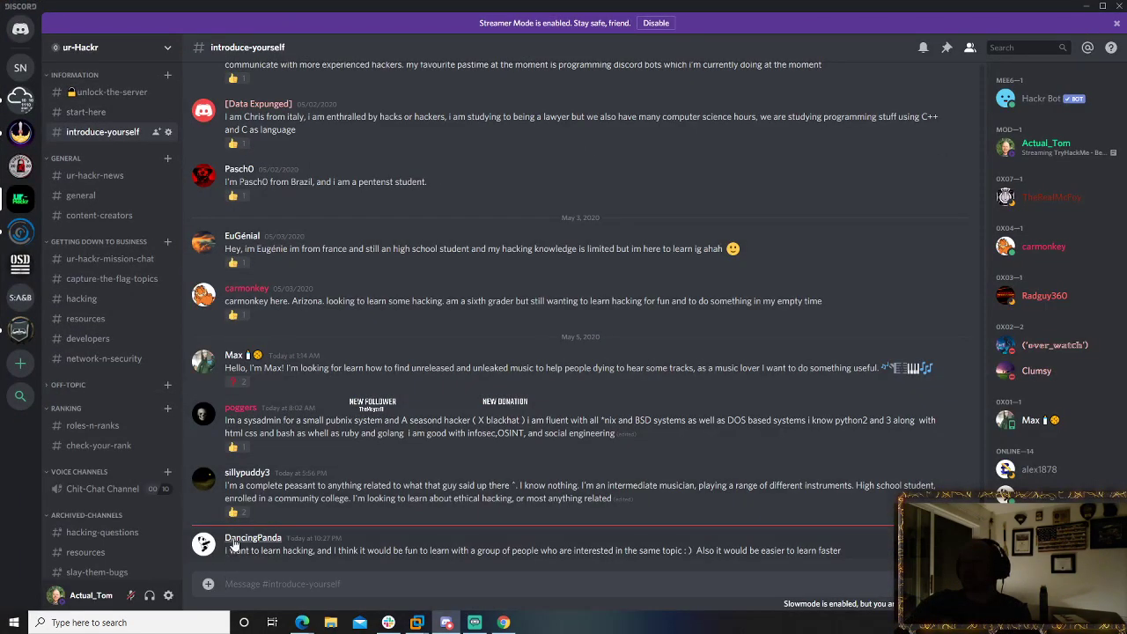
- Browse the shared links in ur-Hackr's #resources channel, then close Discord
click(101, 320)
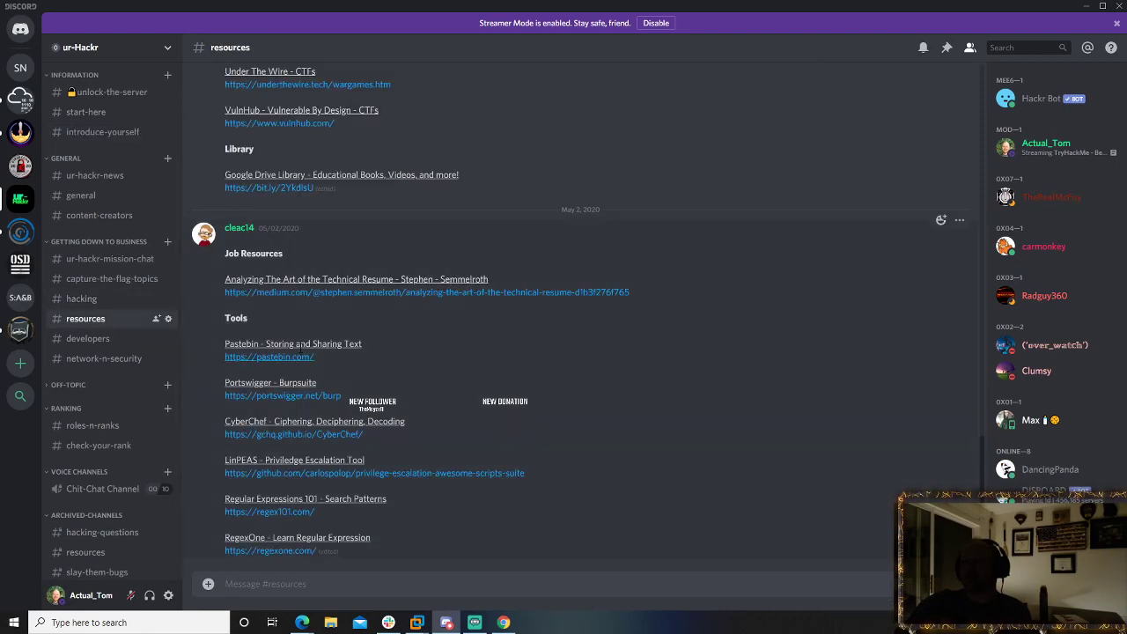
scroll(308, 352, up, 8)
scroll(309, 329, up, 10)
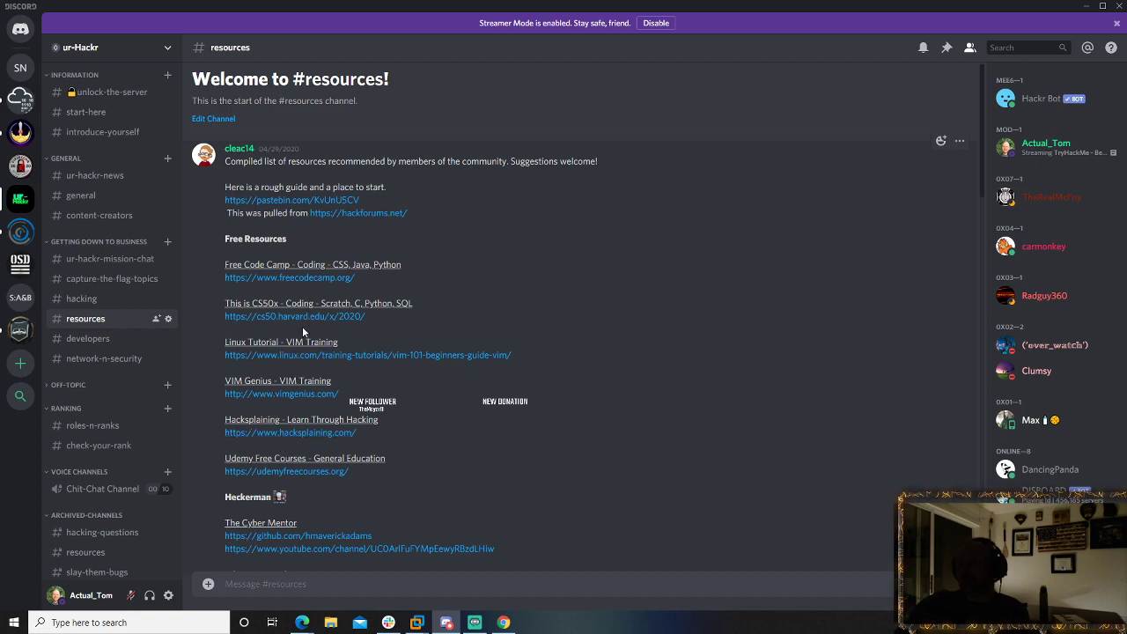
scroll(486, 264, down, 5)
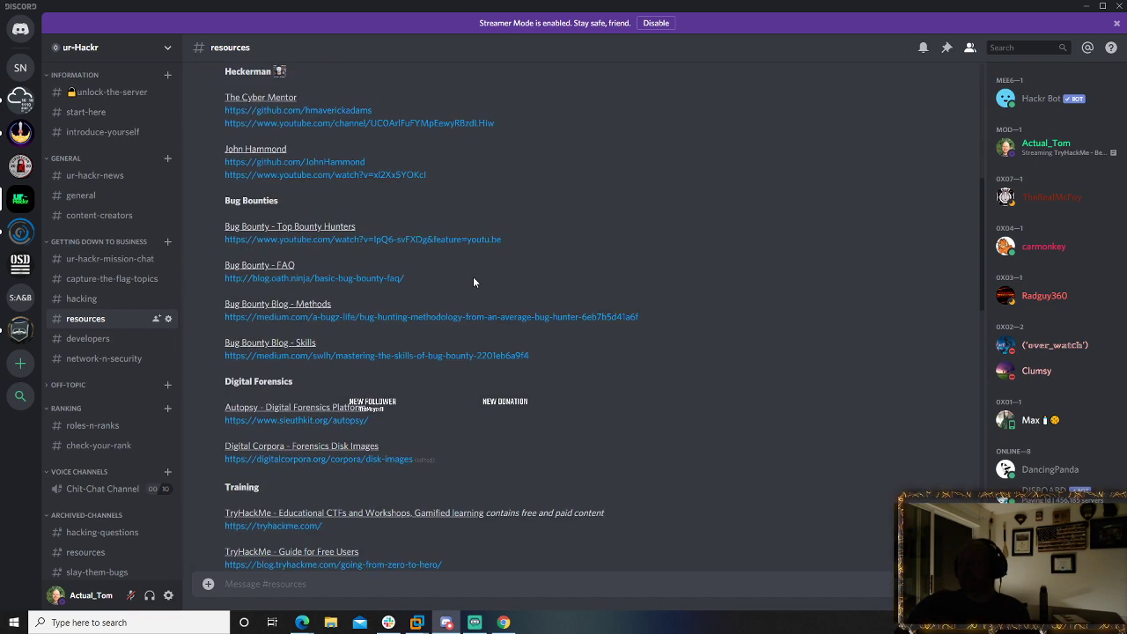
scroll(473, 282, down, 10)
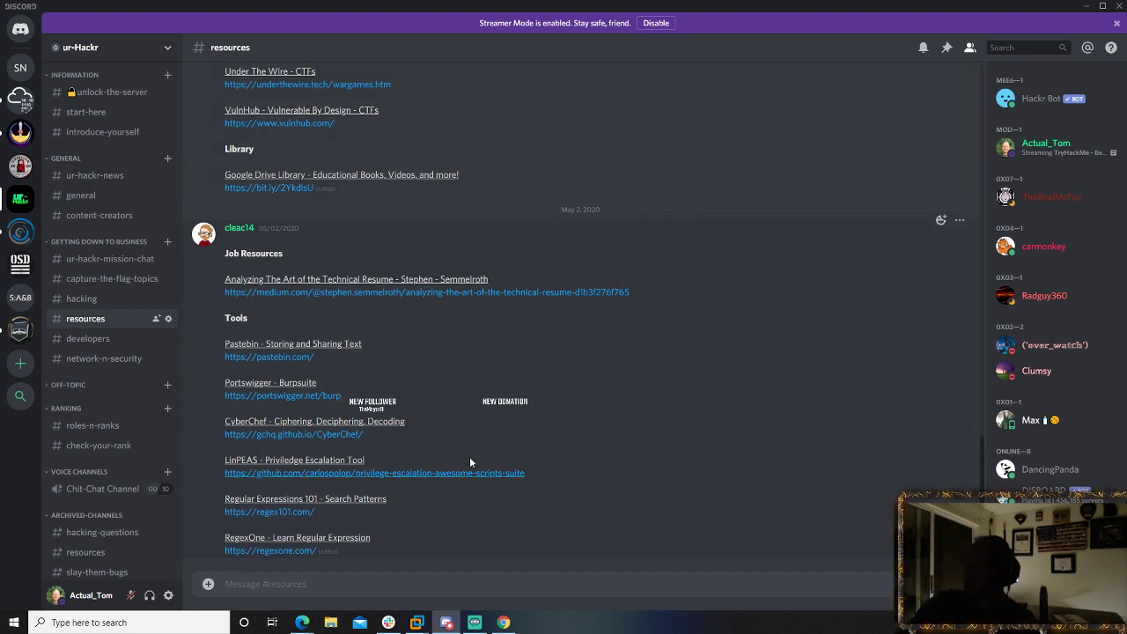
click(1120, 6)
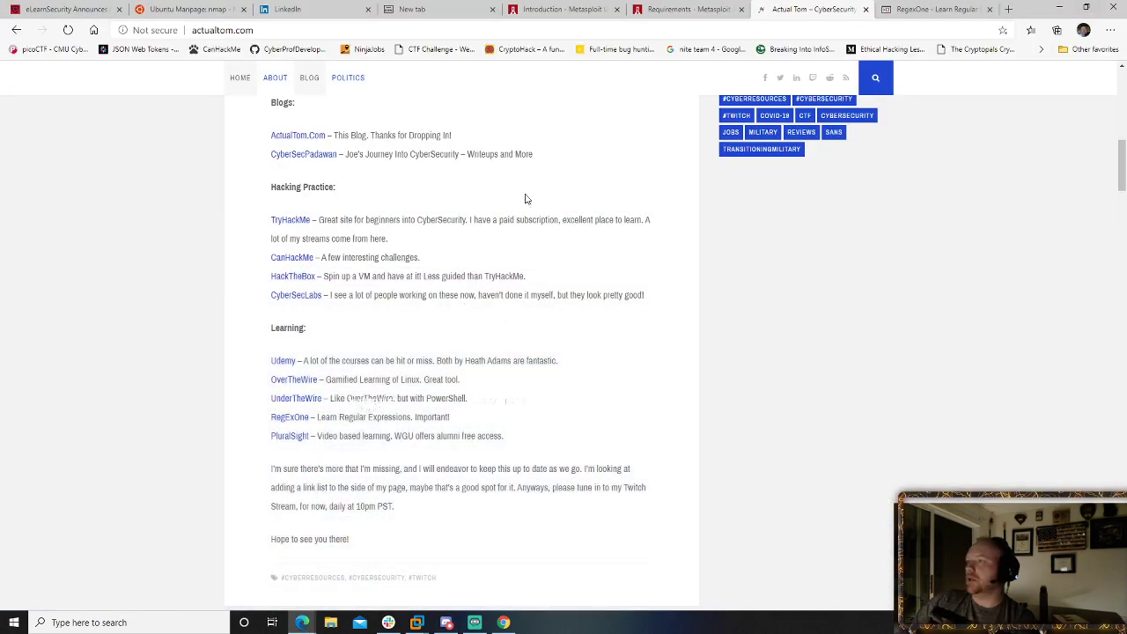
- Load twitch.tv/actual_tom in the RegexOne tab
click(924, 10)
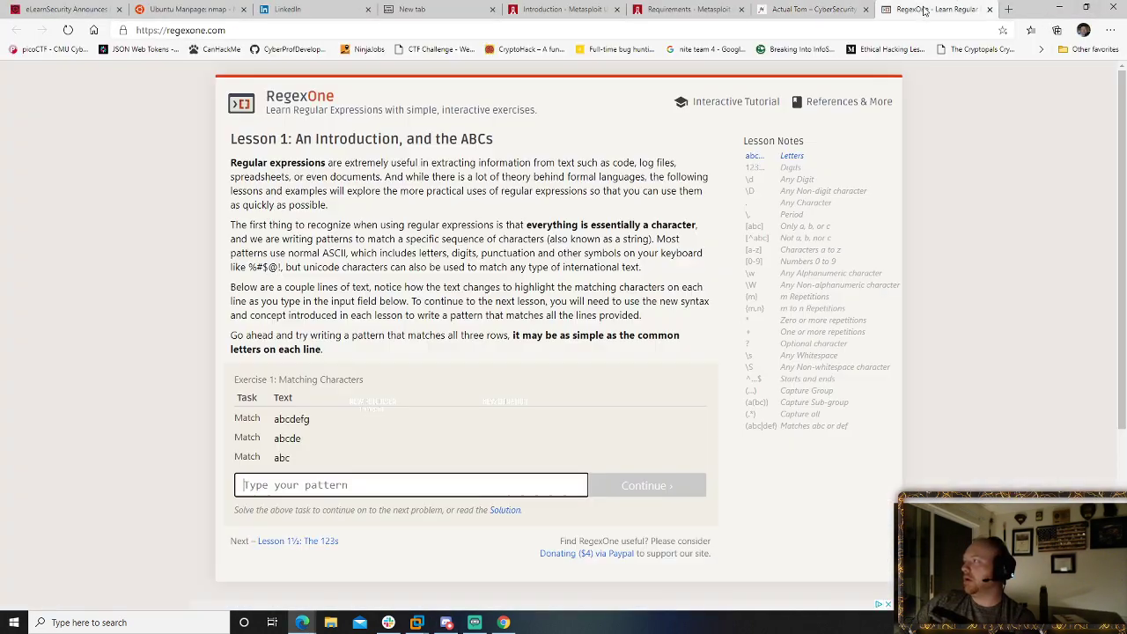
click(722, 29)
text(twtich)
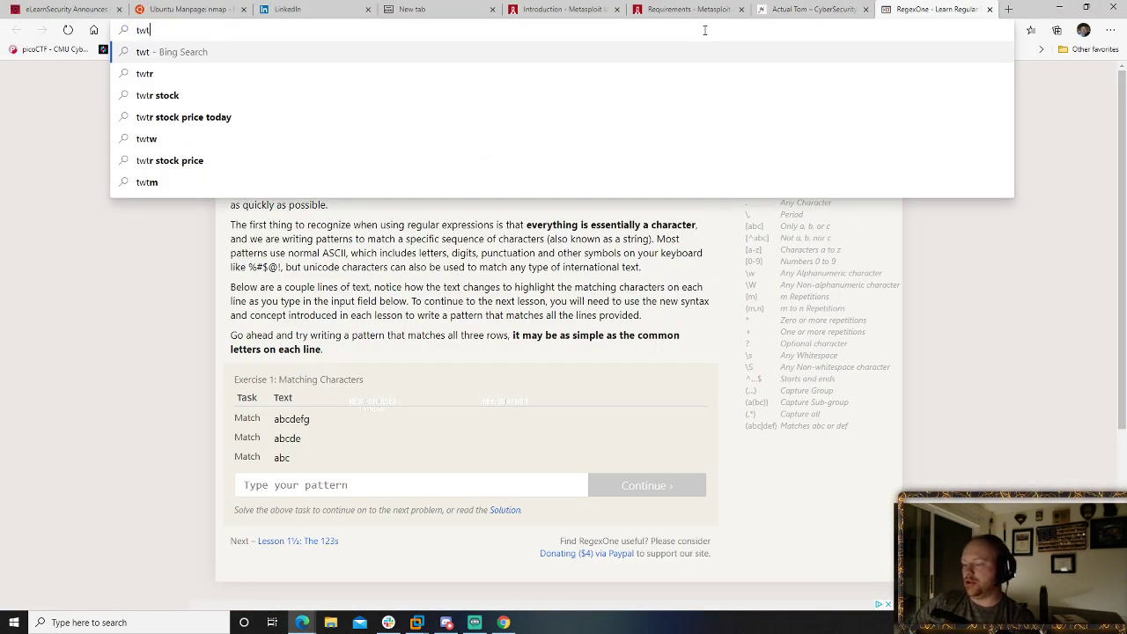
key(BackSpace)
key(BackSpace)
key(BackSpace)
key(BackSpace)
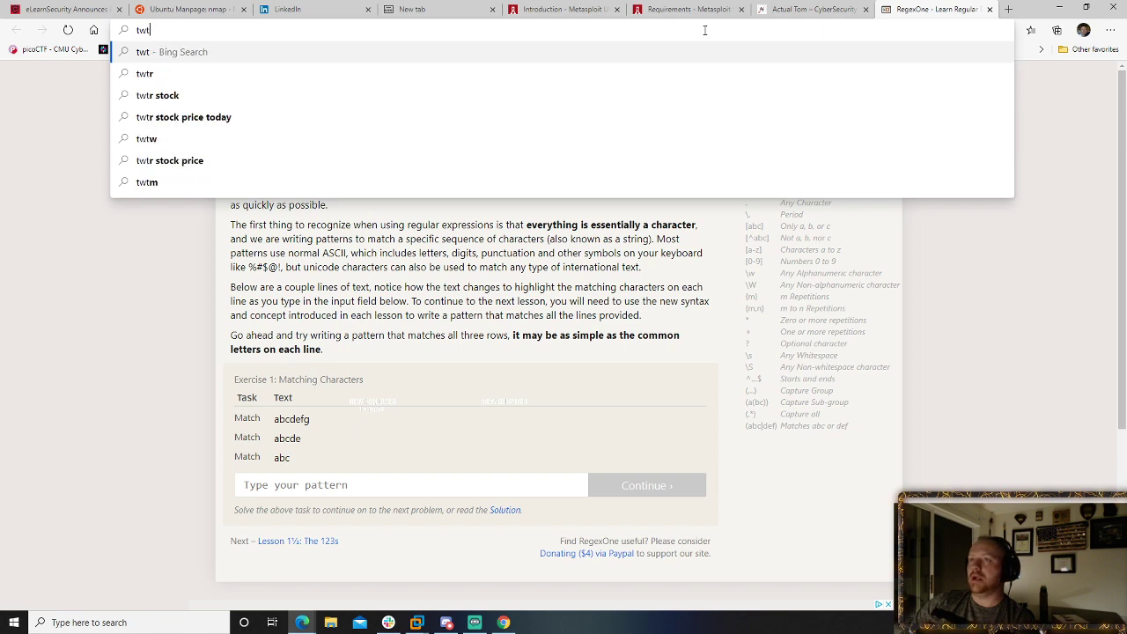
text(i)
key(Return)
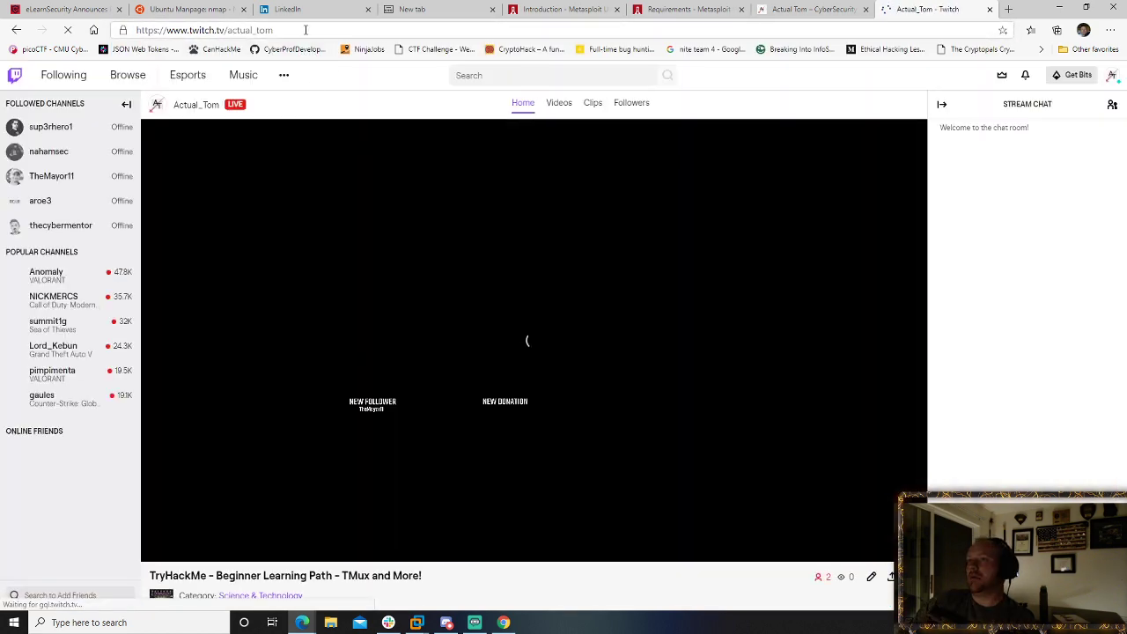
- Visit TheMayor11's Twitch channel hosting Actual_Tom, play the stream, then close the tab
drag(227, 30, 321, 30)
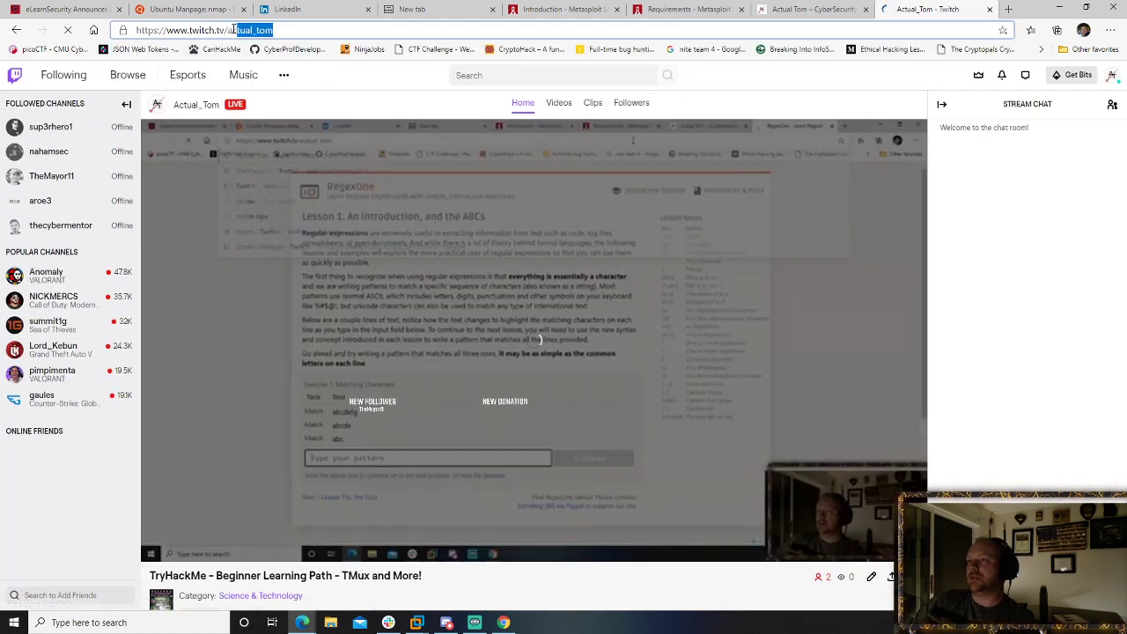
key(BackSpace)
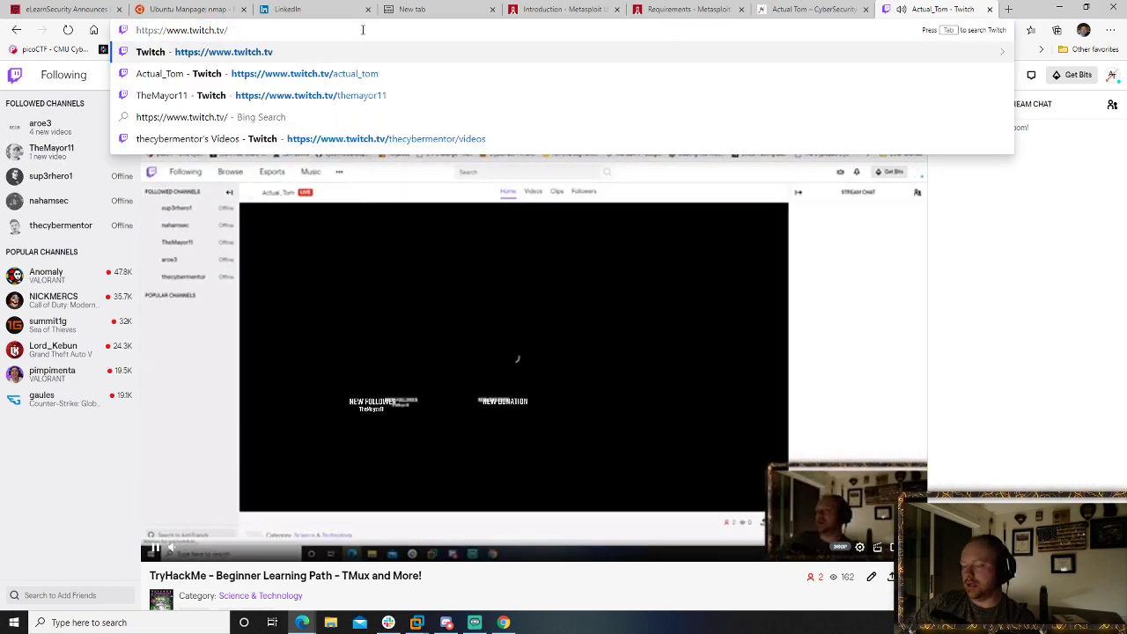
text(th)
key(Return)
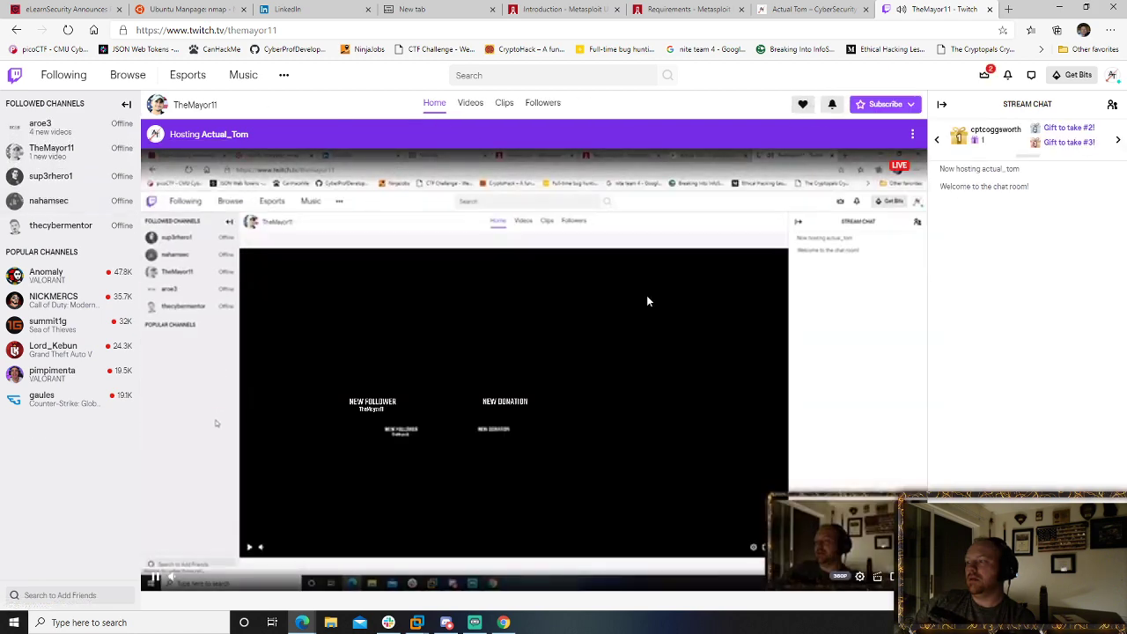
click(595, 343)
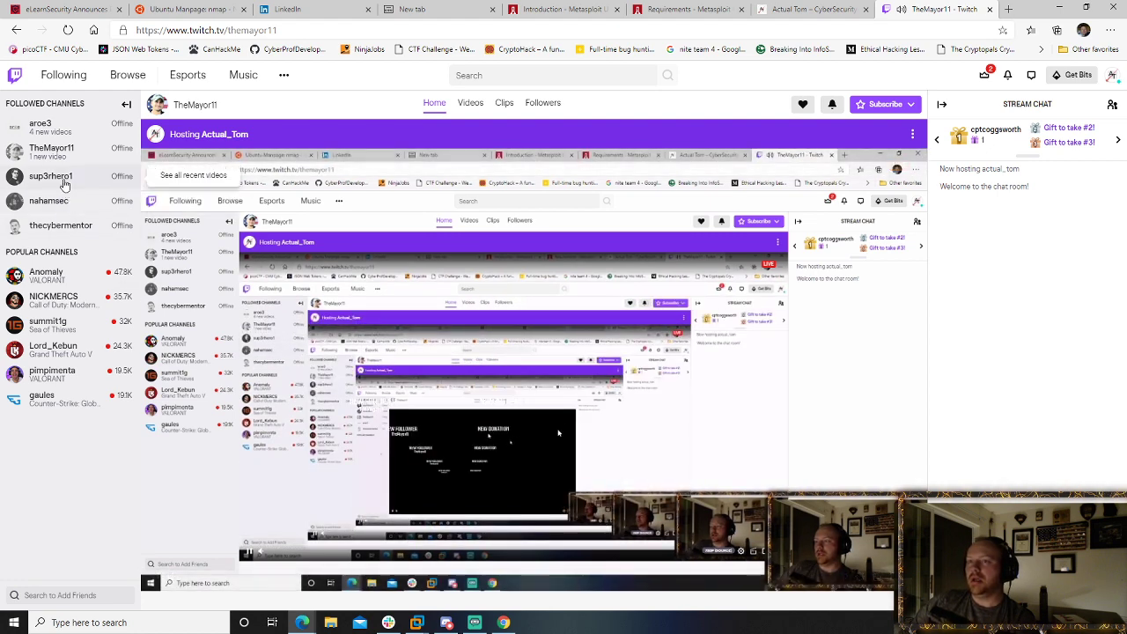
mouse_move(54, 156)
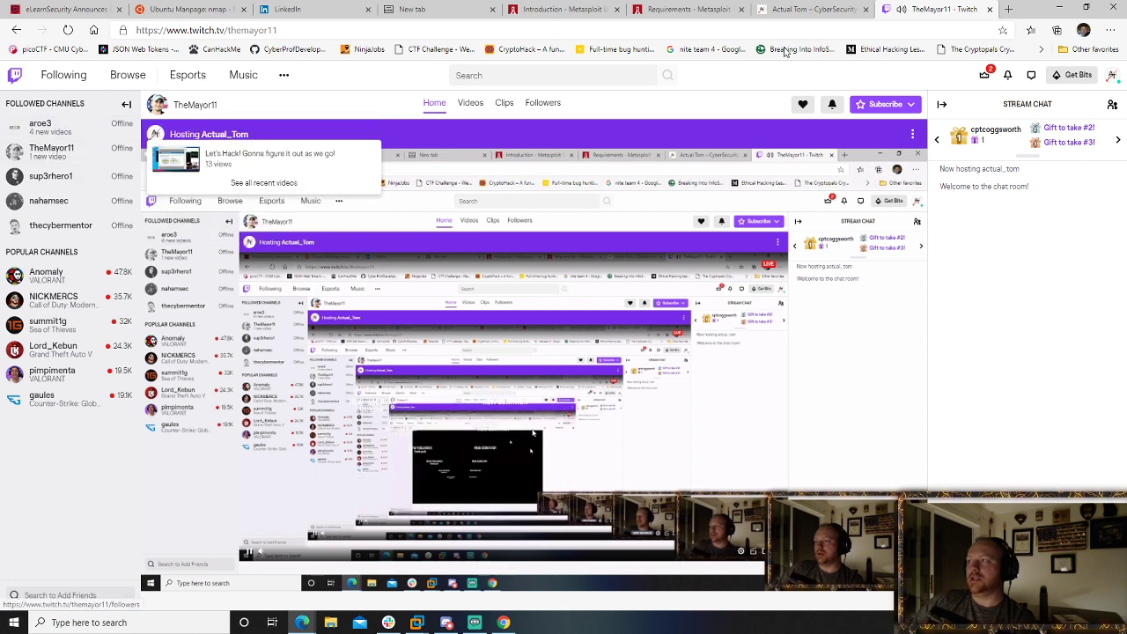
click(989, 10)
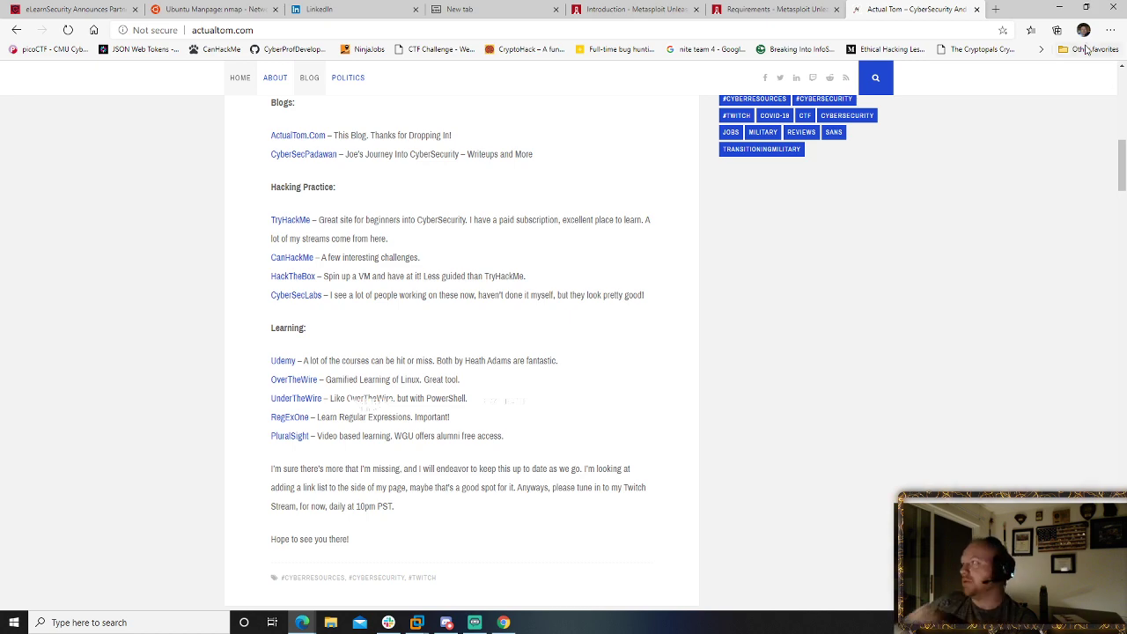
- Bring the Kali VM forward and make the left msf5 tmux pane active
click(793, 10)
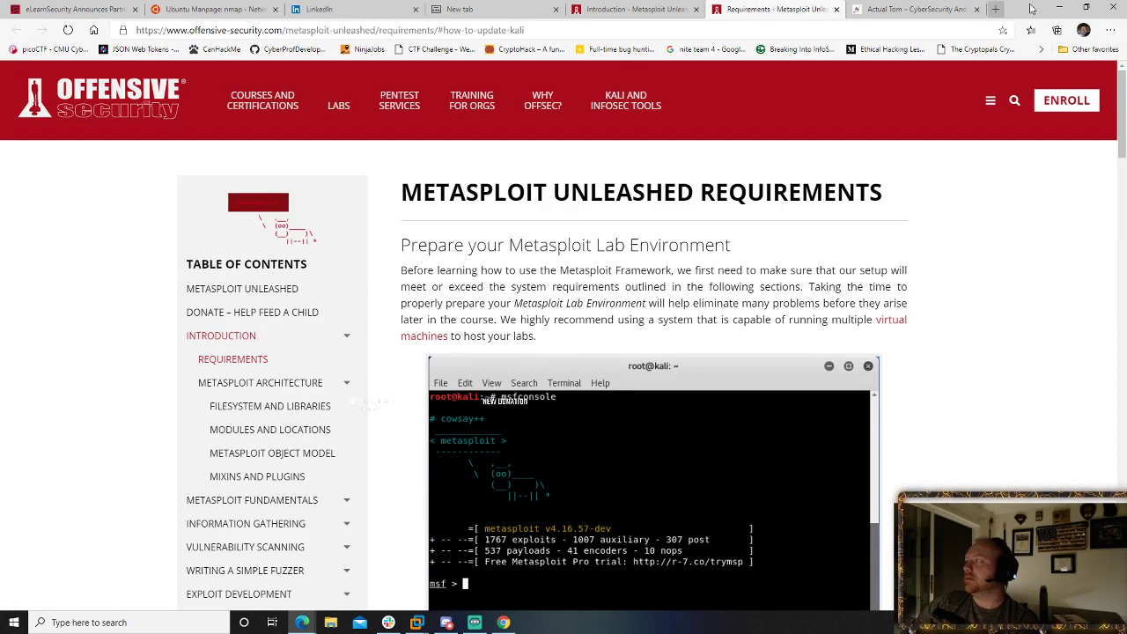
click(1059, 7)
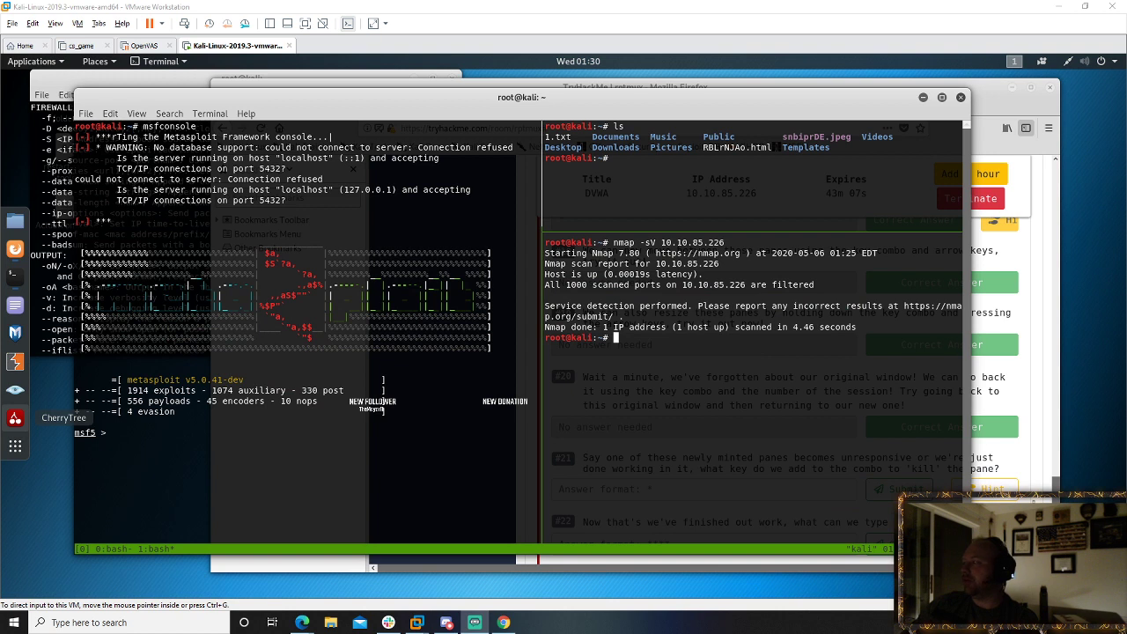
click(405, 412)
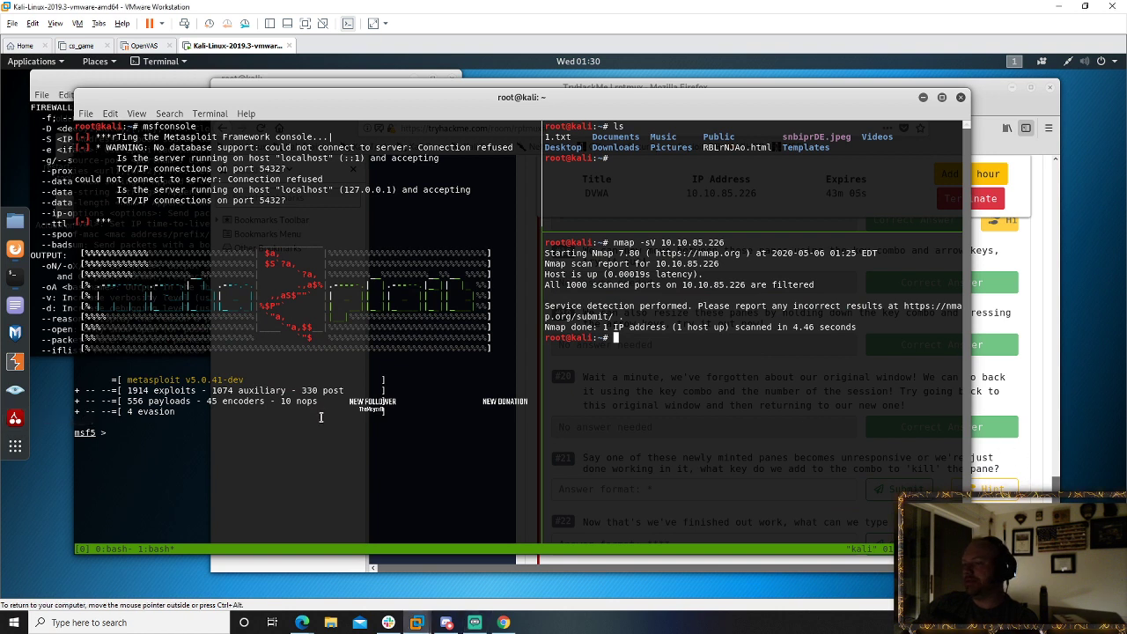
key(ctrl+b)
key(Left)
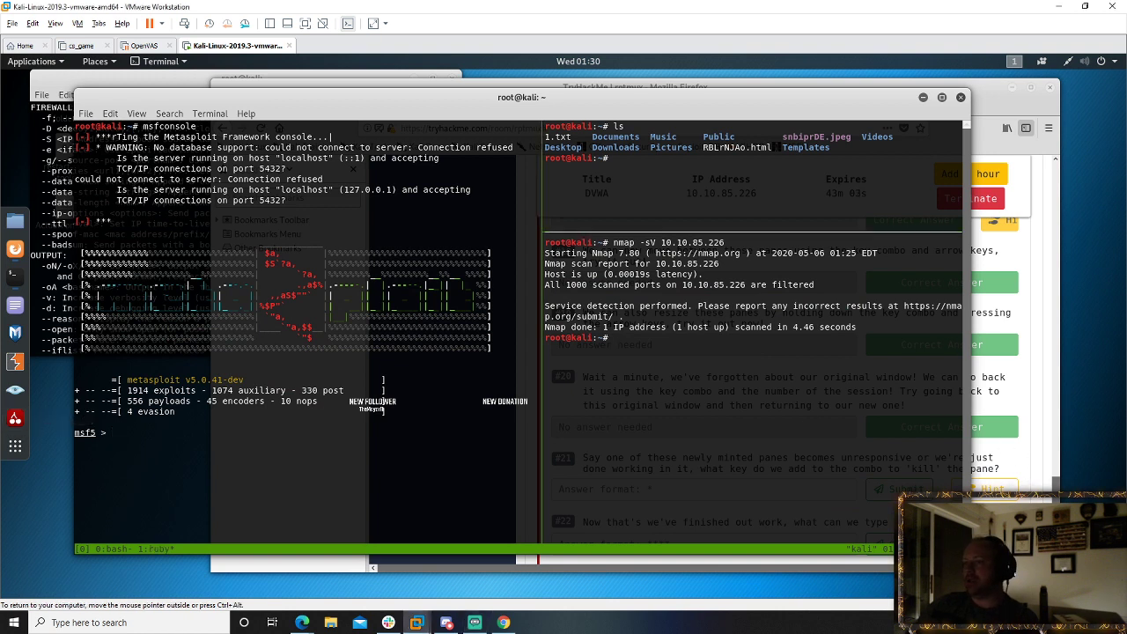
text(asdjkldja)
key(BackSpace)
key(BackSpace)
key(BackSpace)
key(BackSpace)
key(BackSpace)
key(BackSpace)
key(BackSpace)
key(BackSpace)
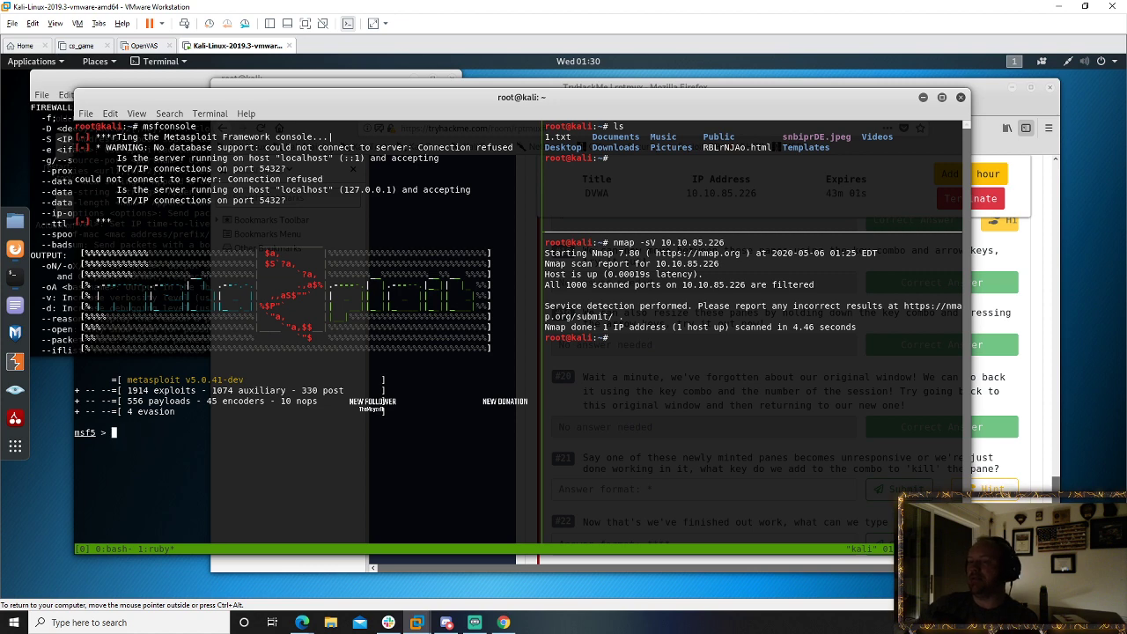
key(alt+Tab)
- Answer question #21 with x and submit it
scroll(795, 386, down, 2)
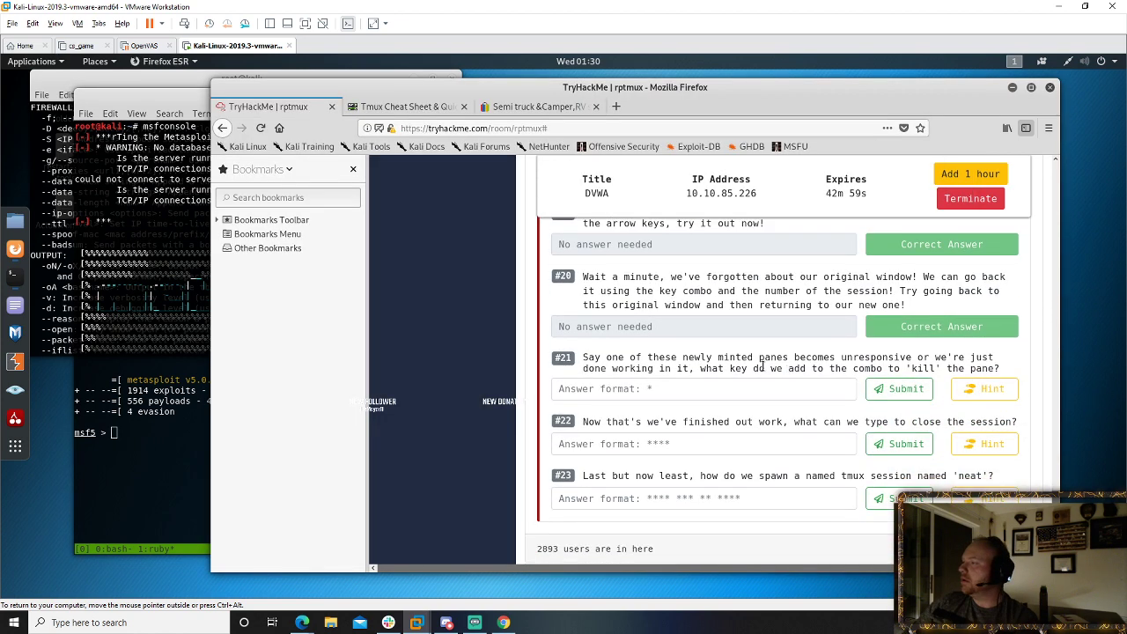
drag(719, 357, 919, 356)
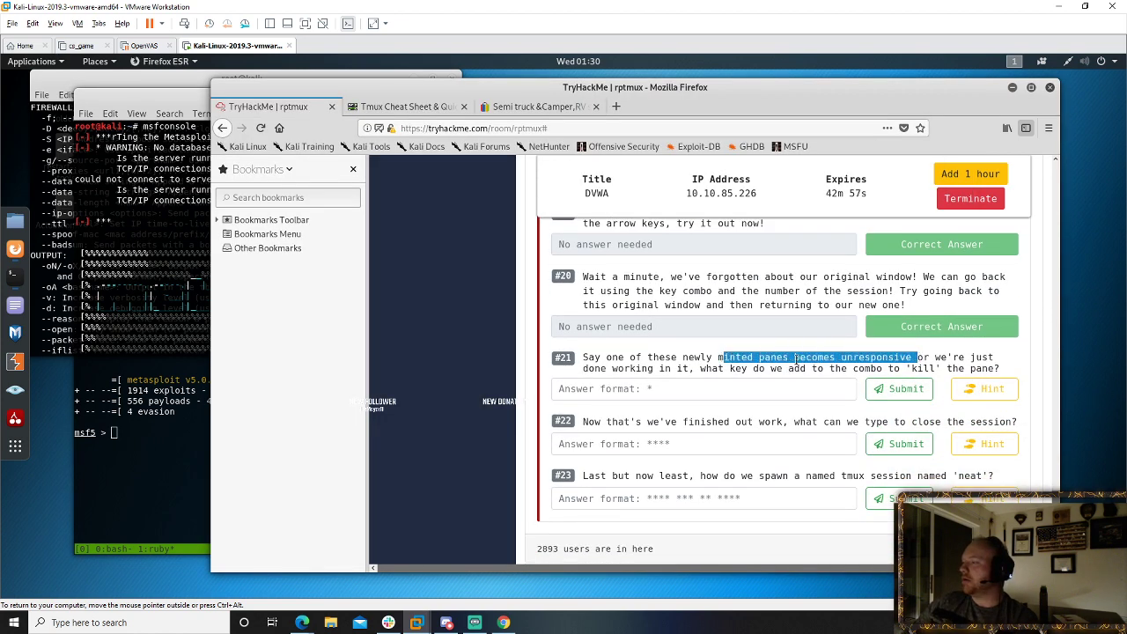
click(897, 376)
scroll(744, 388, up, 20)
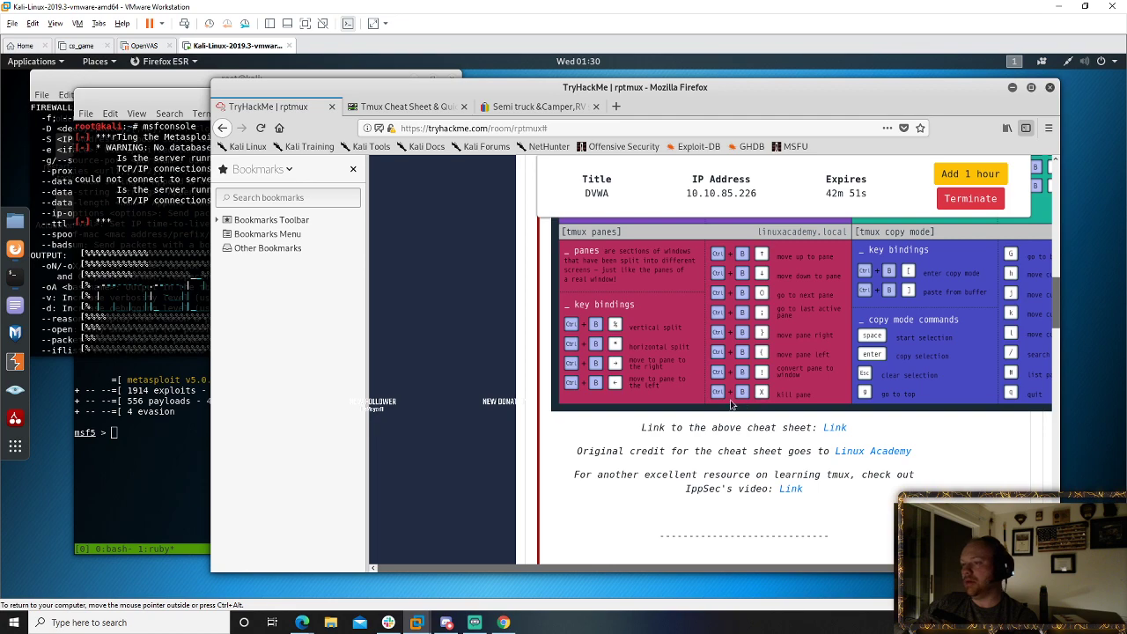
scroll(721, 493, down, 20)
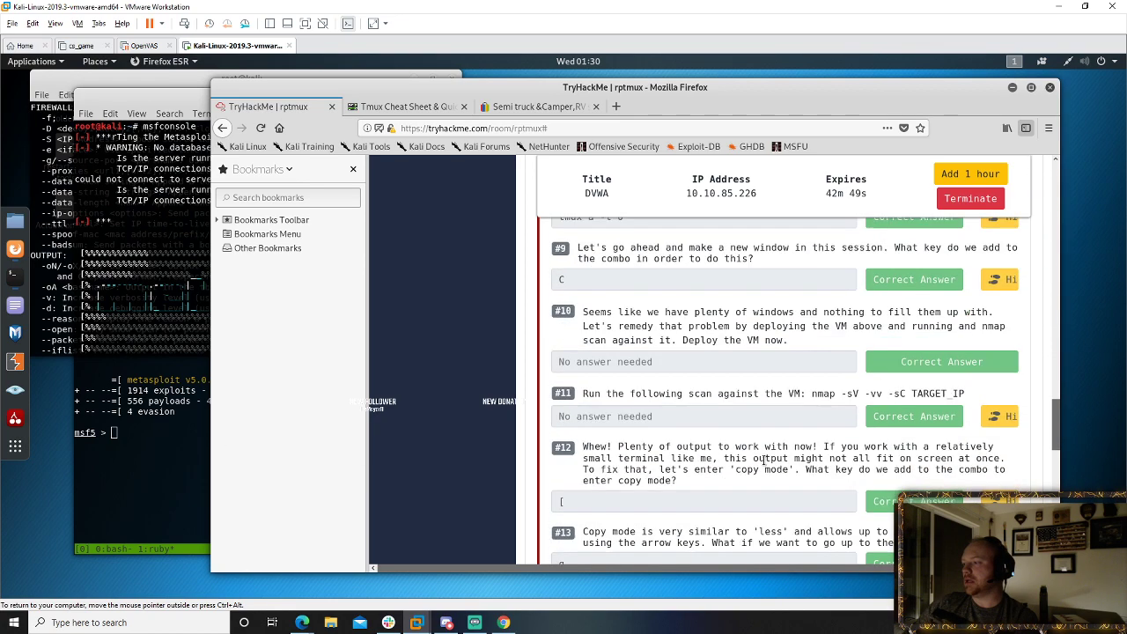
scroll(766, 459, down, 2)
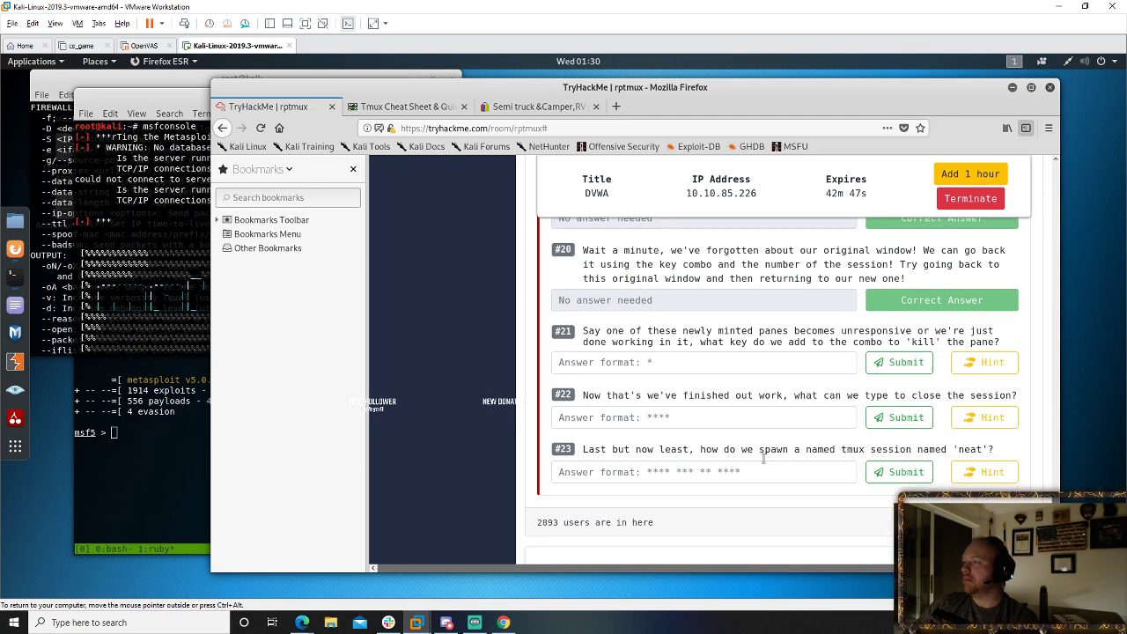
click(691, 355)
text(x)
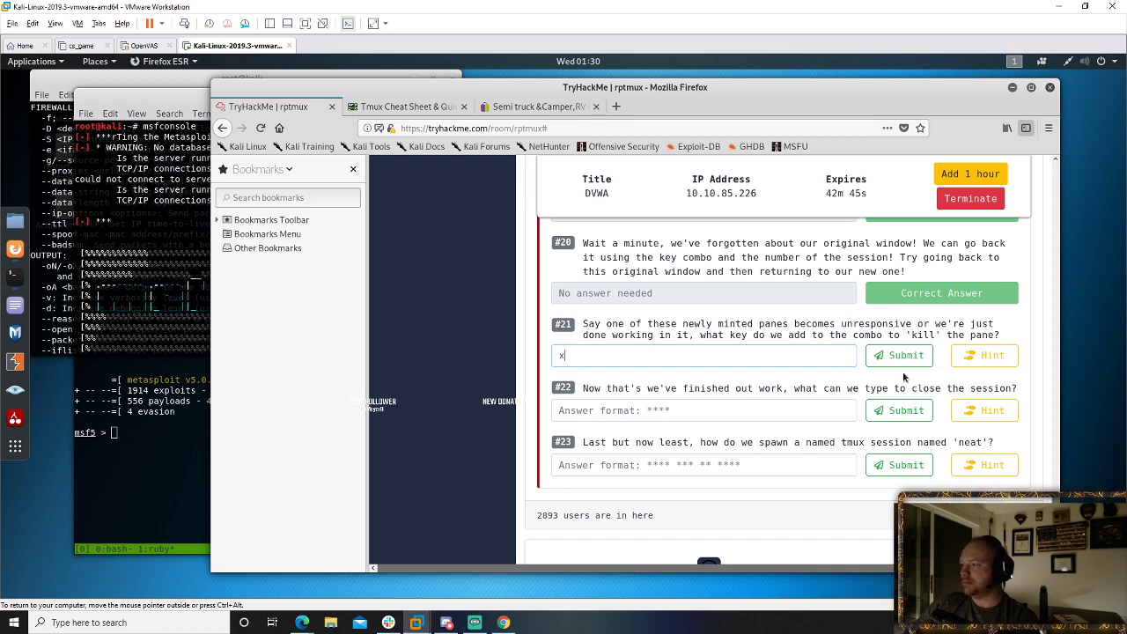
click(905, 361)
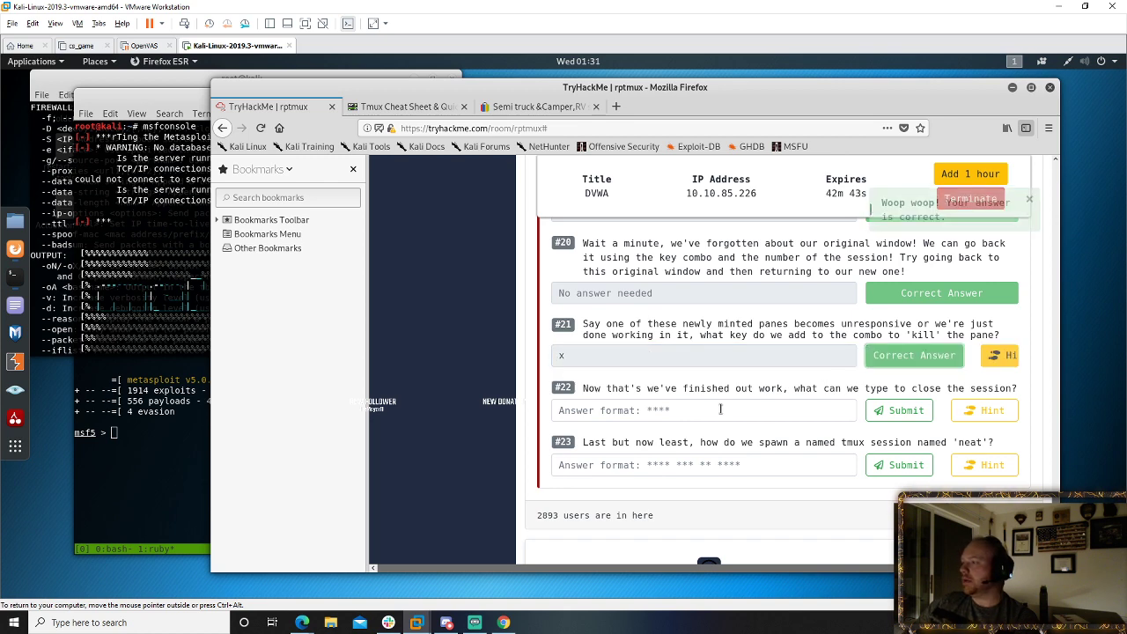
- Look over the rest of the room page, then return to the Kali terminal
scroll(719, 401, up, 2)
scroll(719, 402, down, 20)
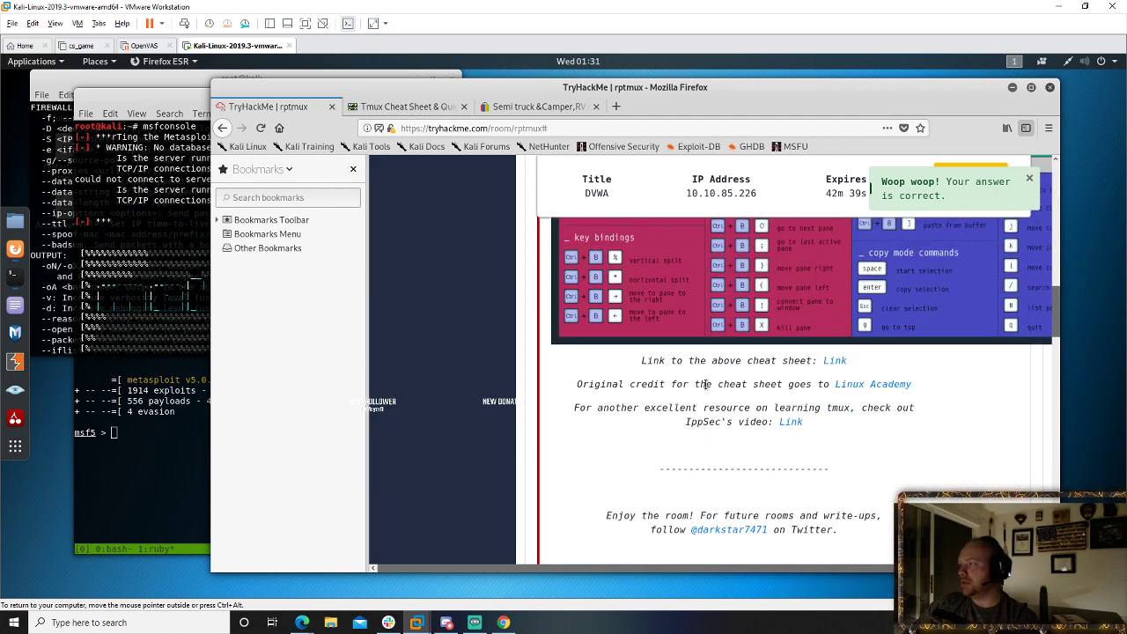
scroll(706, 377, up, 4)
scroll(687, 371, up, 2)
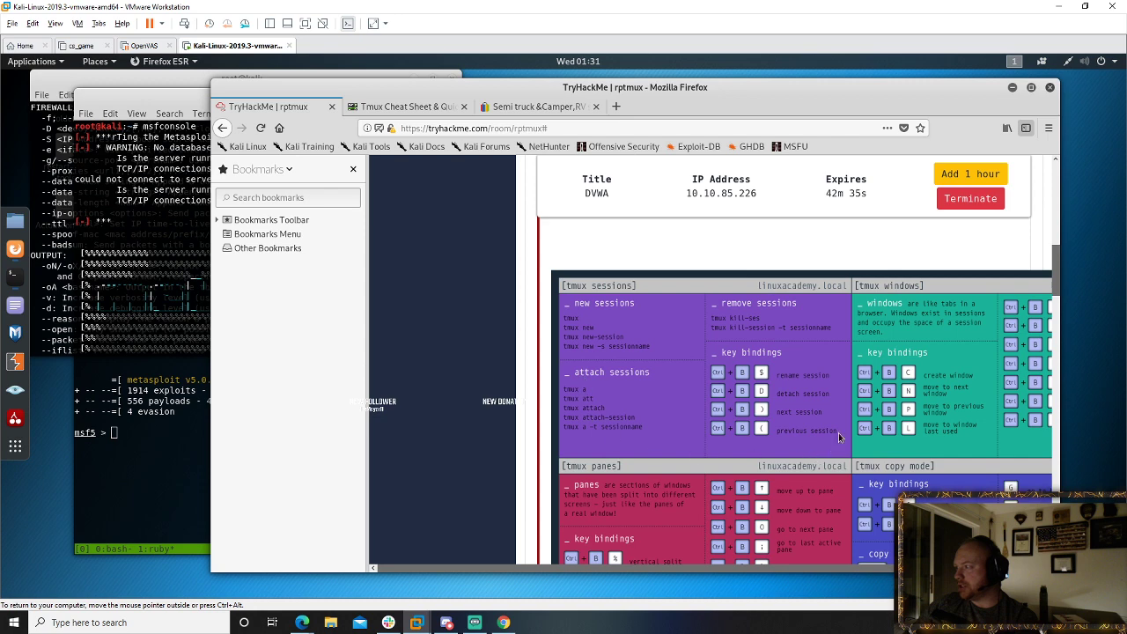
scroll(853, 569, right, 2)
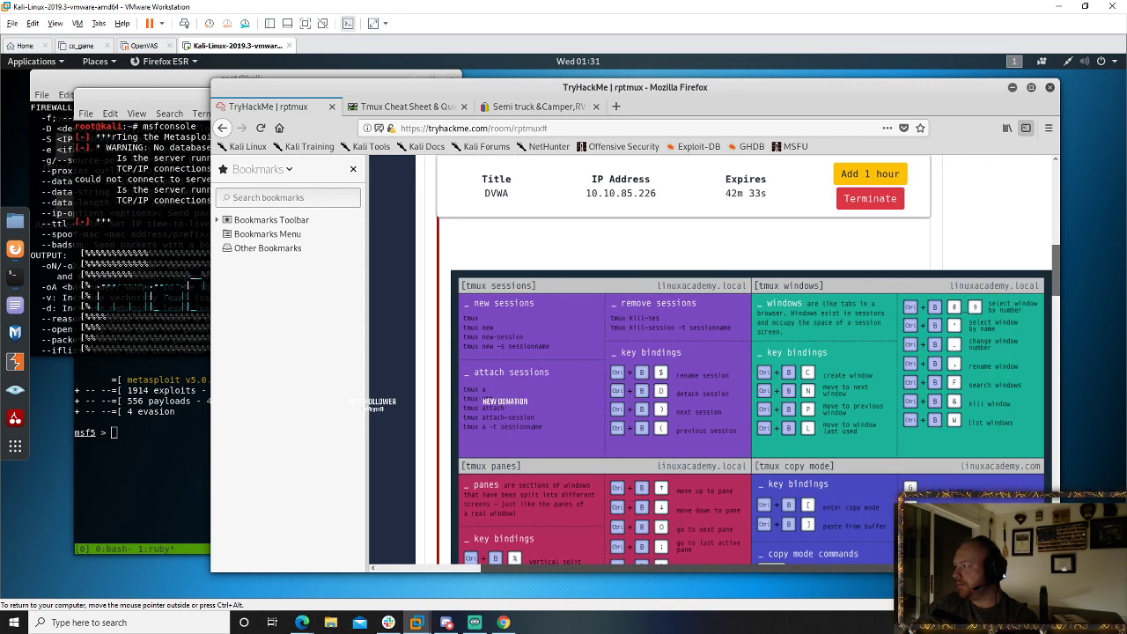
scroll(838, 469, down, 4)
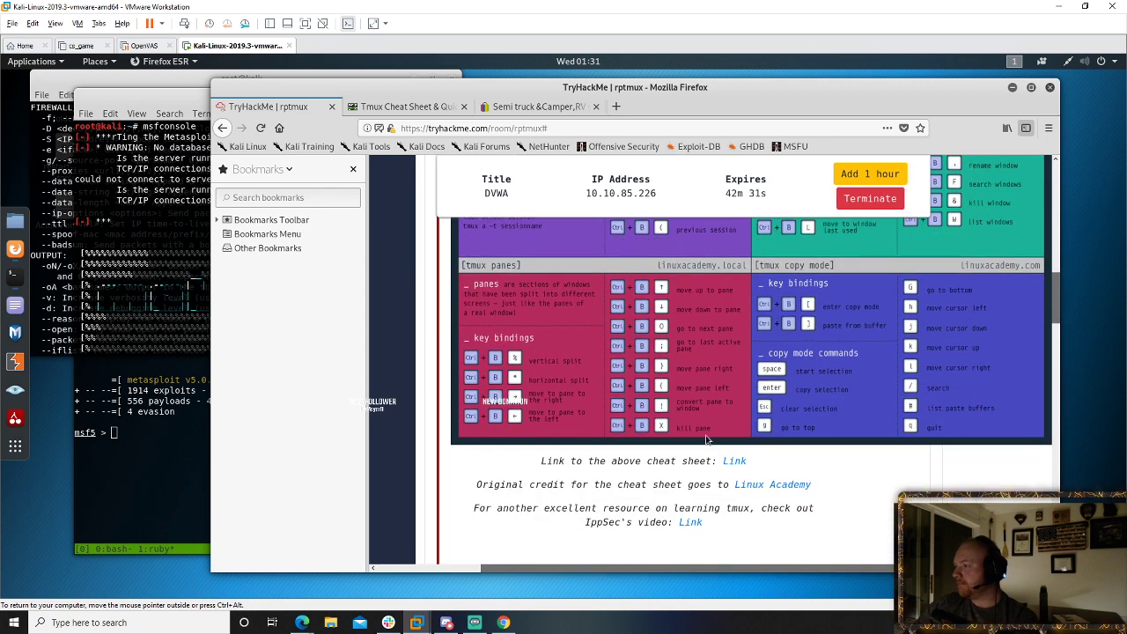
scroll(649, 440, up, 6)
click(120, 449)
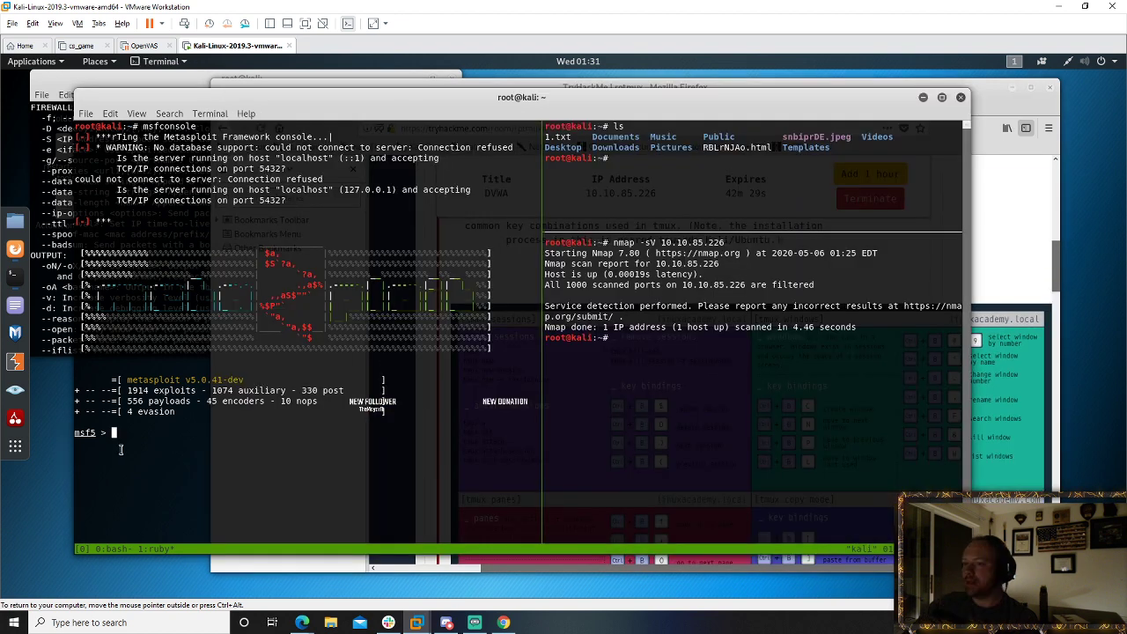
- Quit msfconsole, then run exit three times to close every pane, window and the session
text(quit)
key(Return)
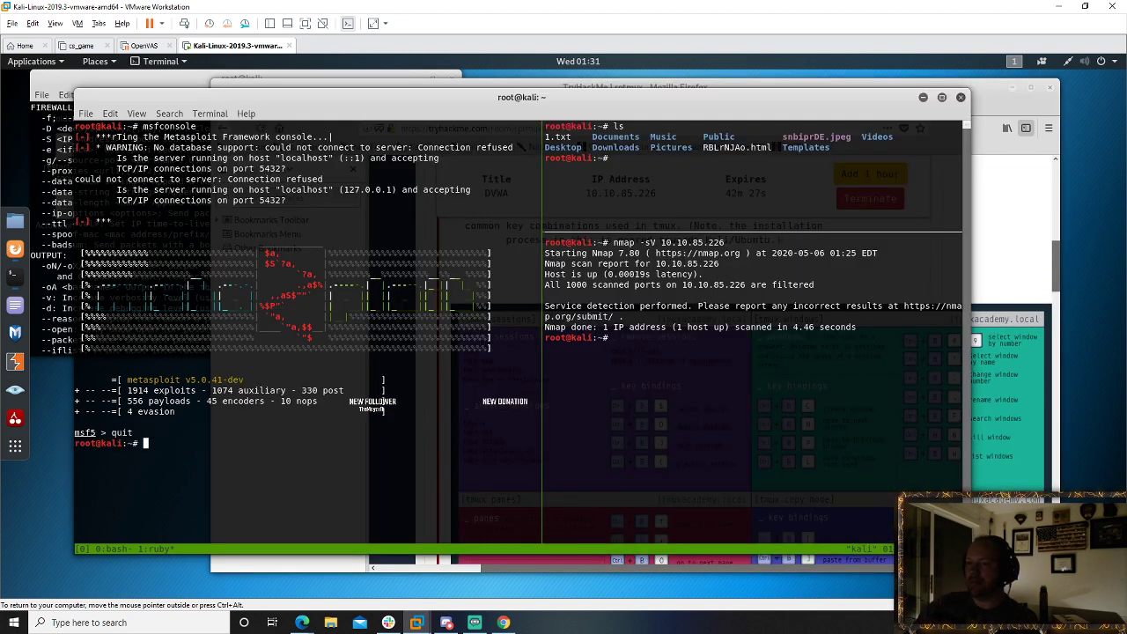
text(exit)
key(Return)
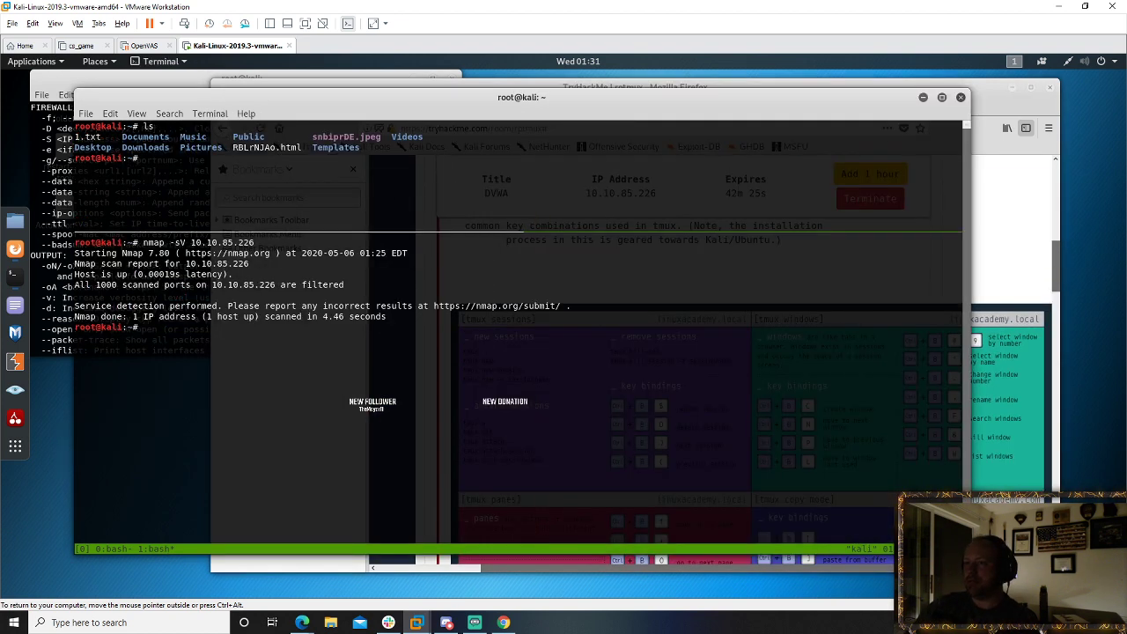
text(exit)
key(Return)
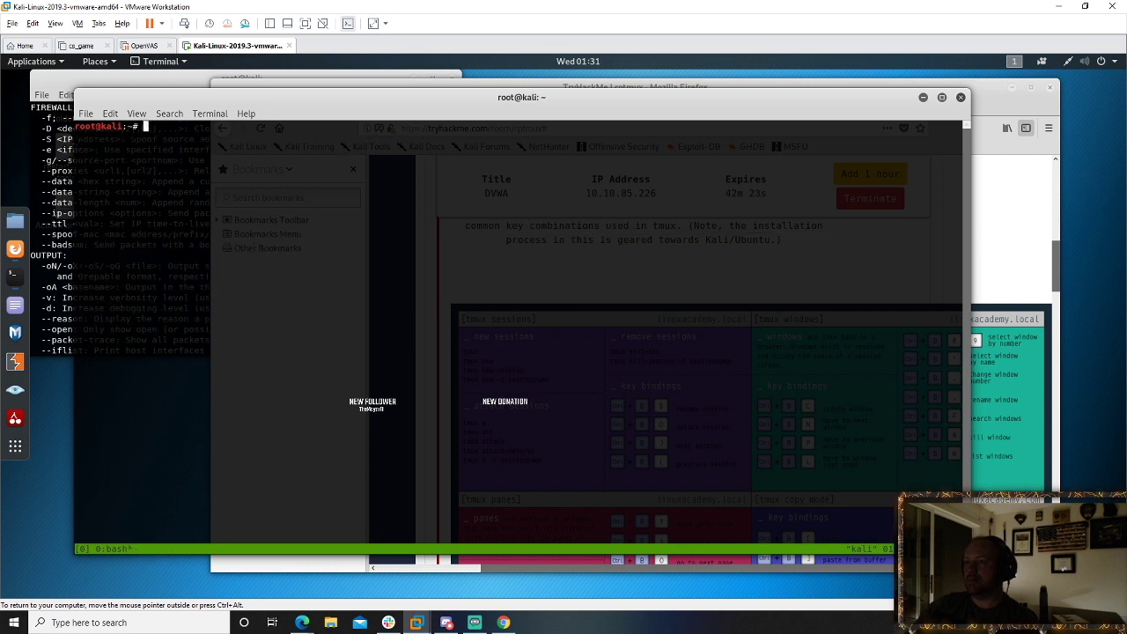
text(exit)
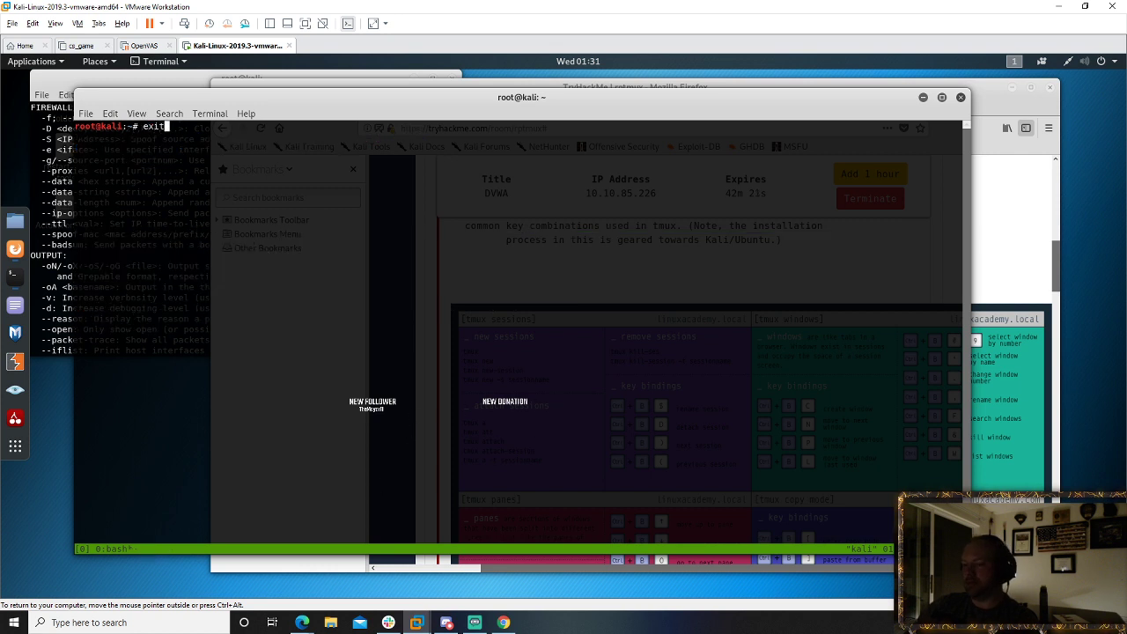
key(Return)
- Answer question #22 with exit and submit it
click(984, 247)
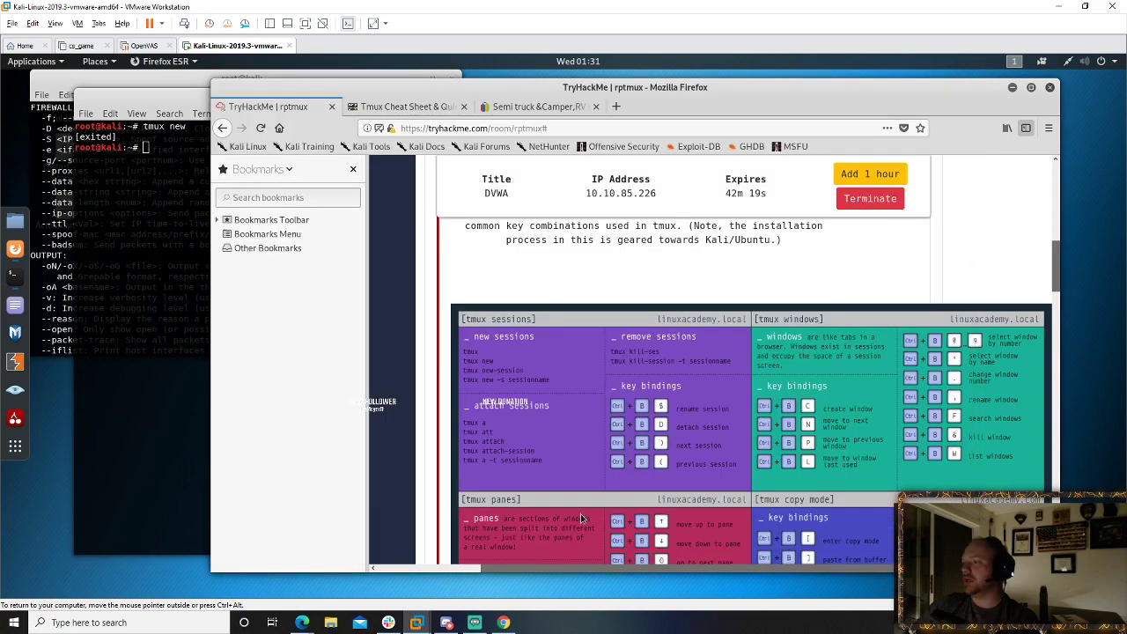
scroll(640, 398, down, 10)
scroll(669, 410, down, 5)
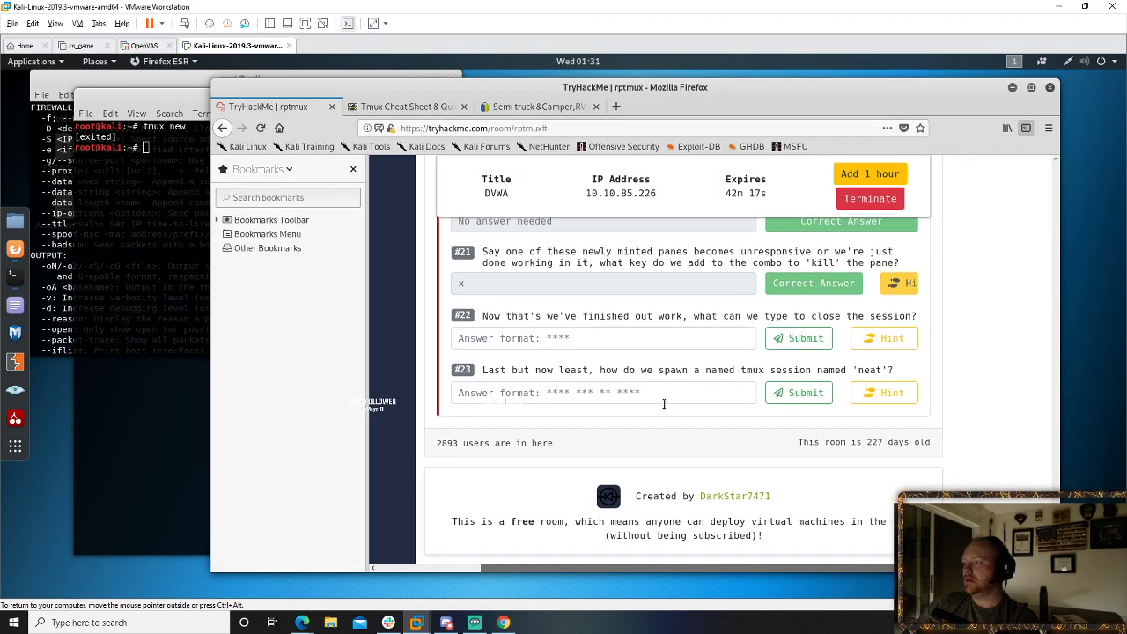
click(605, 340)
text(exit)
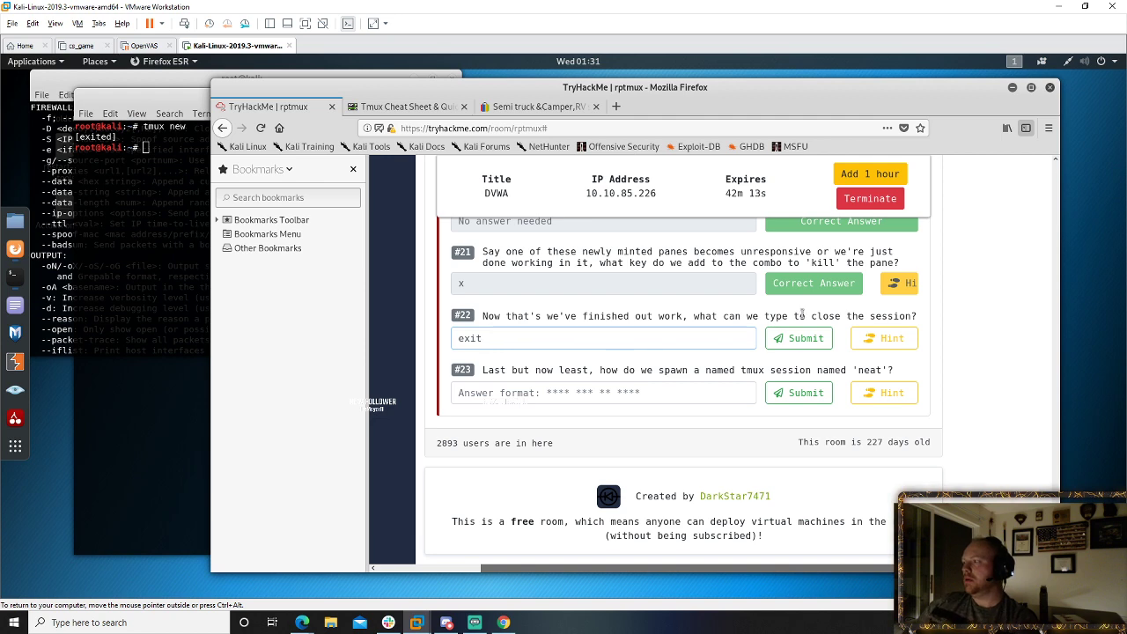
click(801, 338)
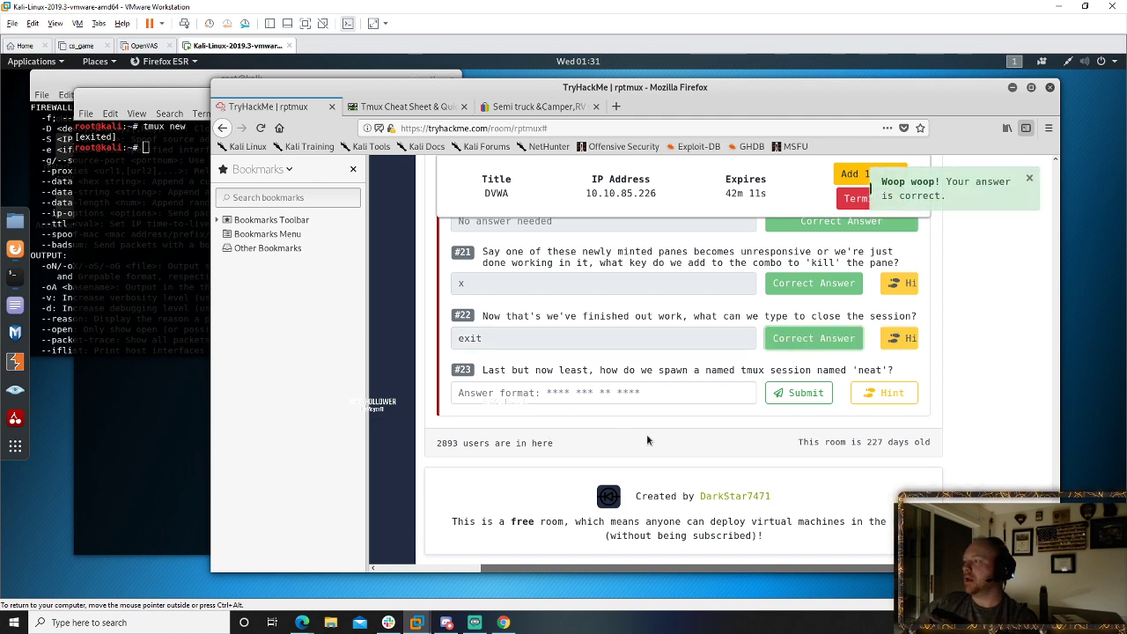
- Answer question #23 with 'tmux new -s neat' and submit it
scroll(705, 442, up, 10)
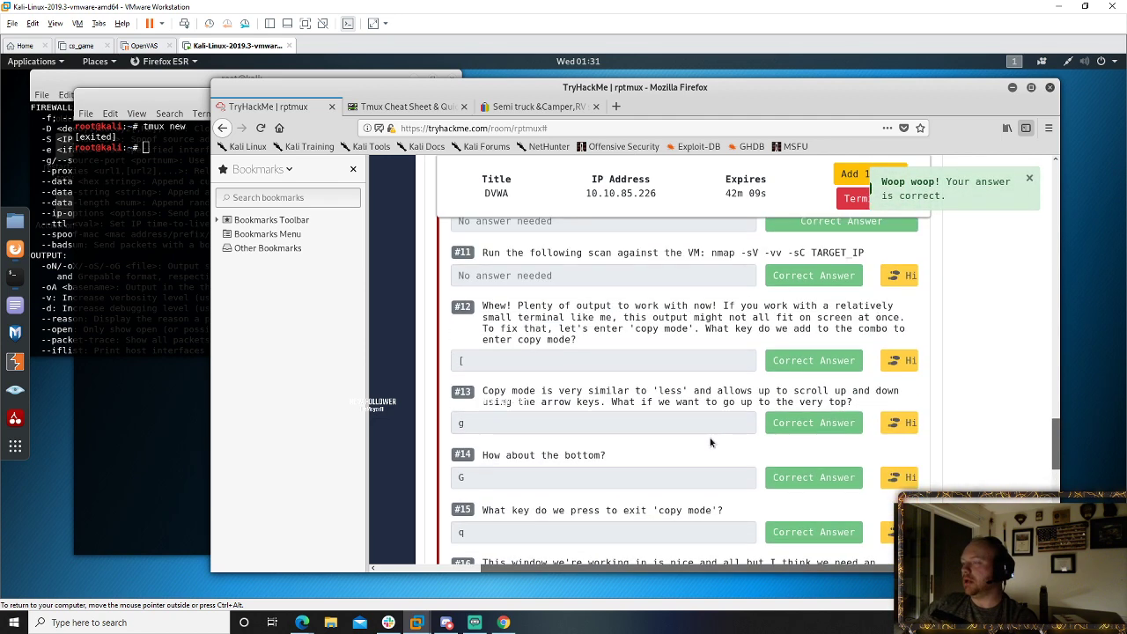
scroll(711, 442, up, 15)
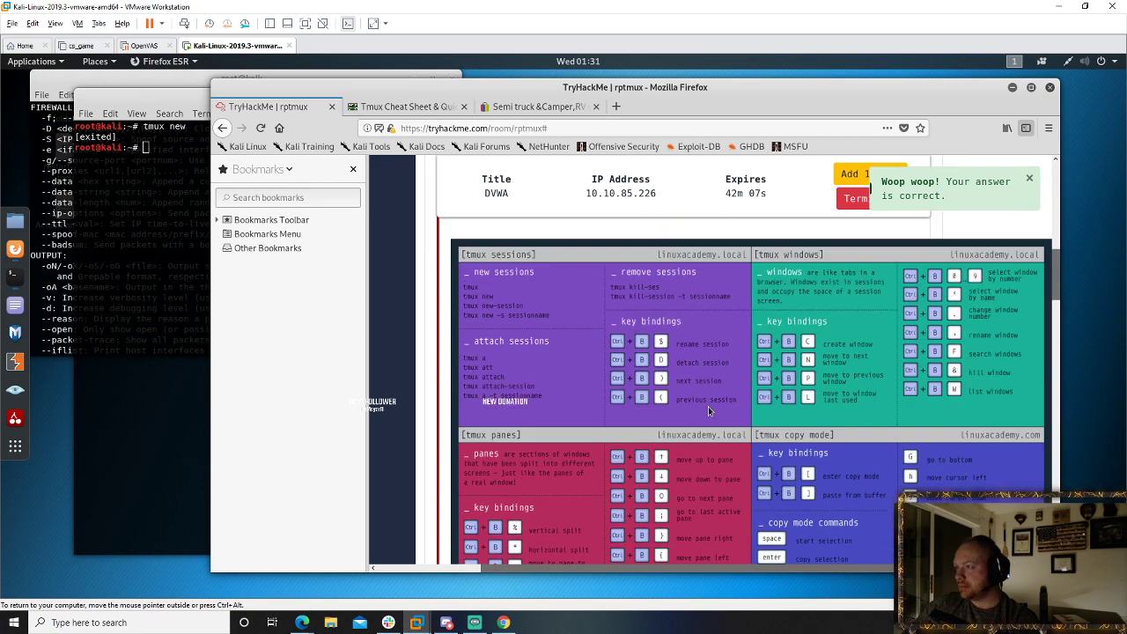
scroll(707, 406, up, 1)
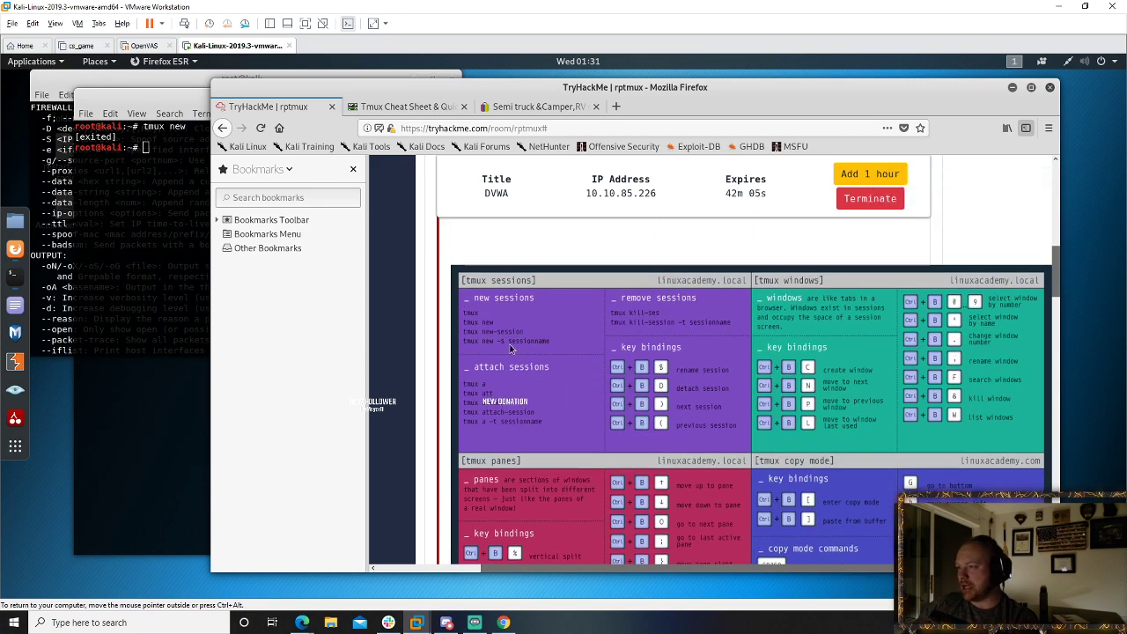
scroll(620, 322, down, 20)
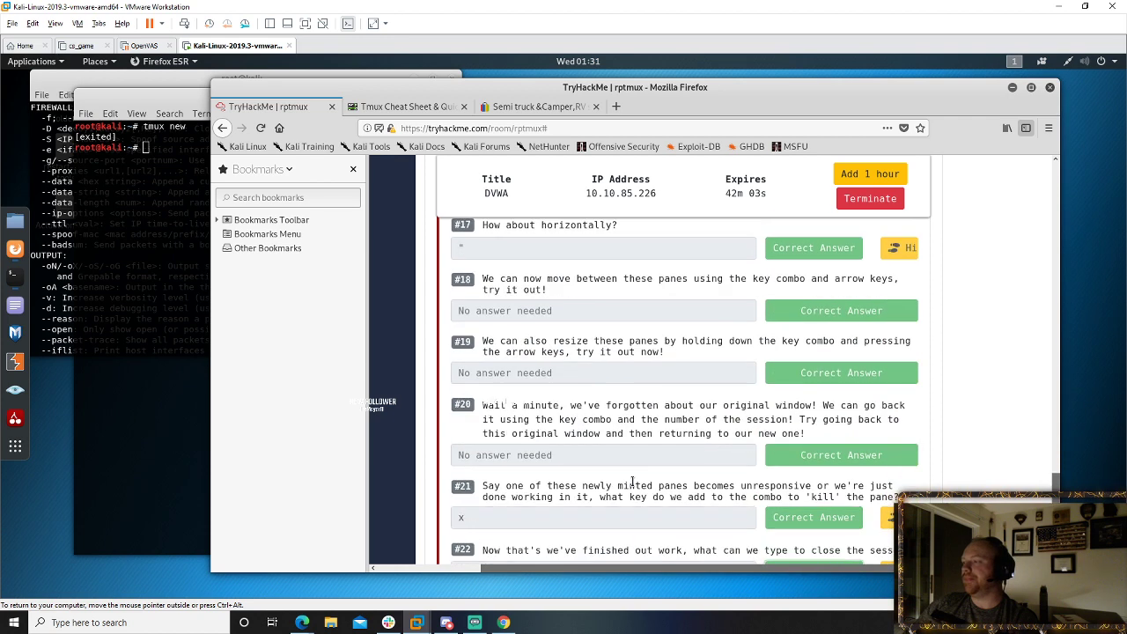
click(596, 393)
text(t)
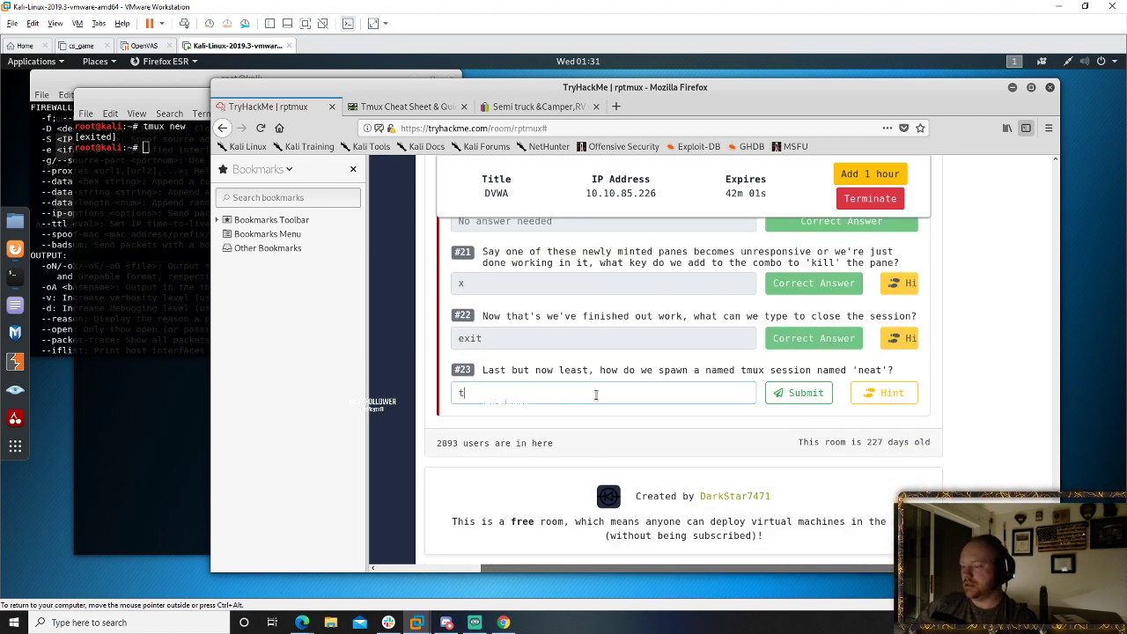
text(mux new -s )
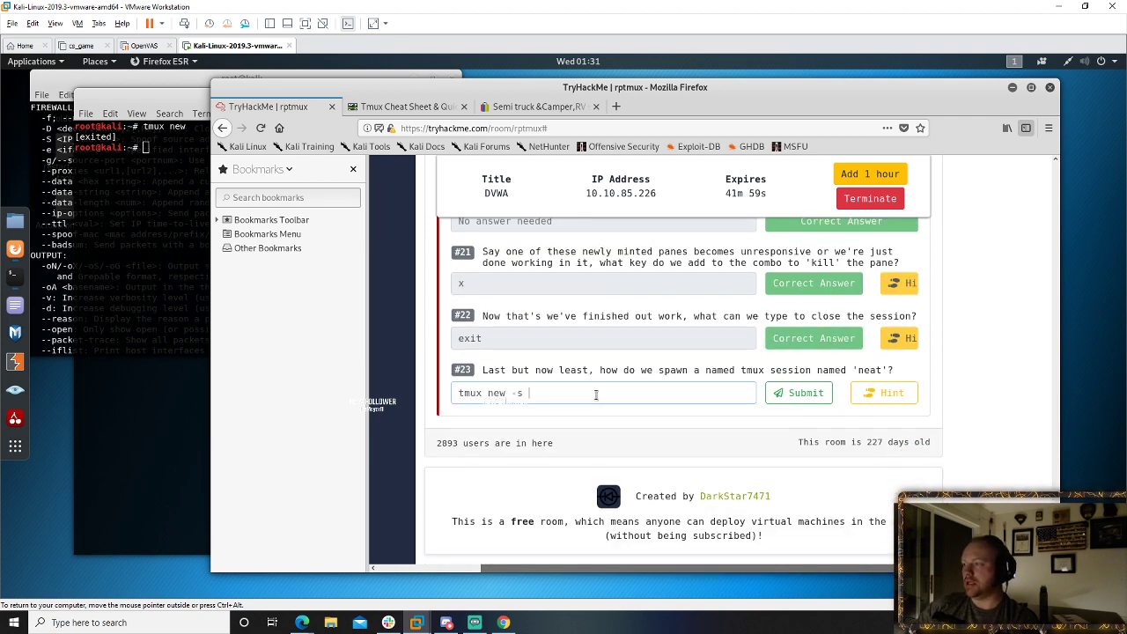
text(neat)
click(808, 394)
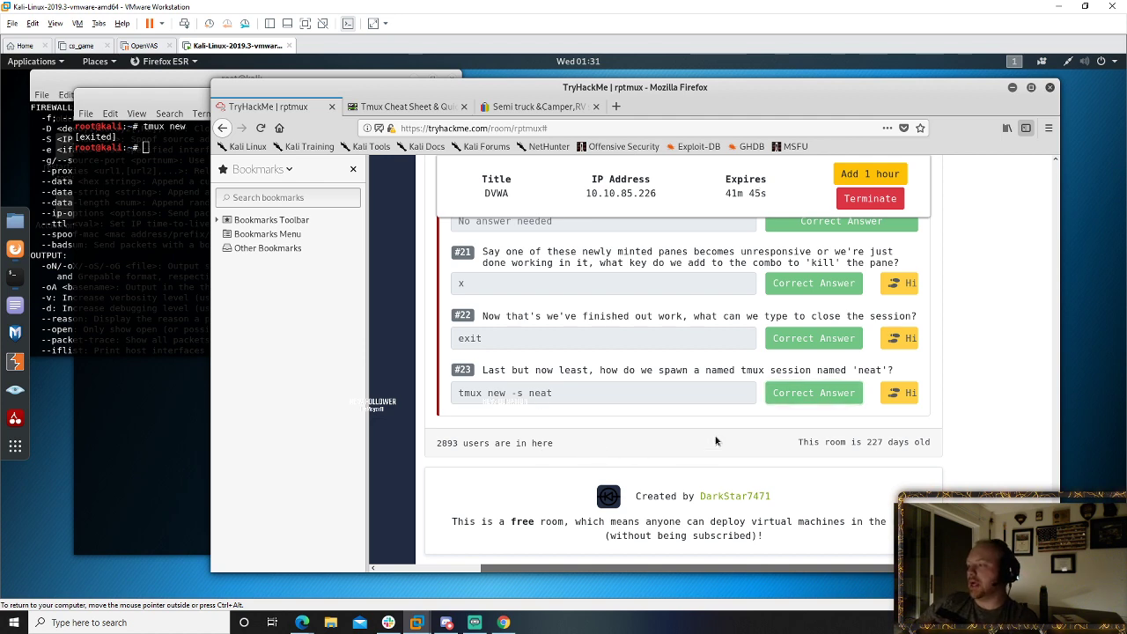
- Scroll the rptmux room page and close the Bookmarks sidebar
scroll(775, 415, up, 3)
scroll(828, 414, down, 3)
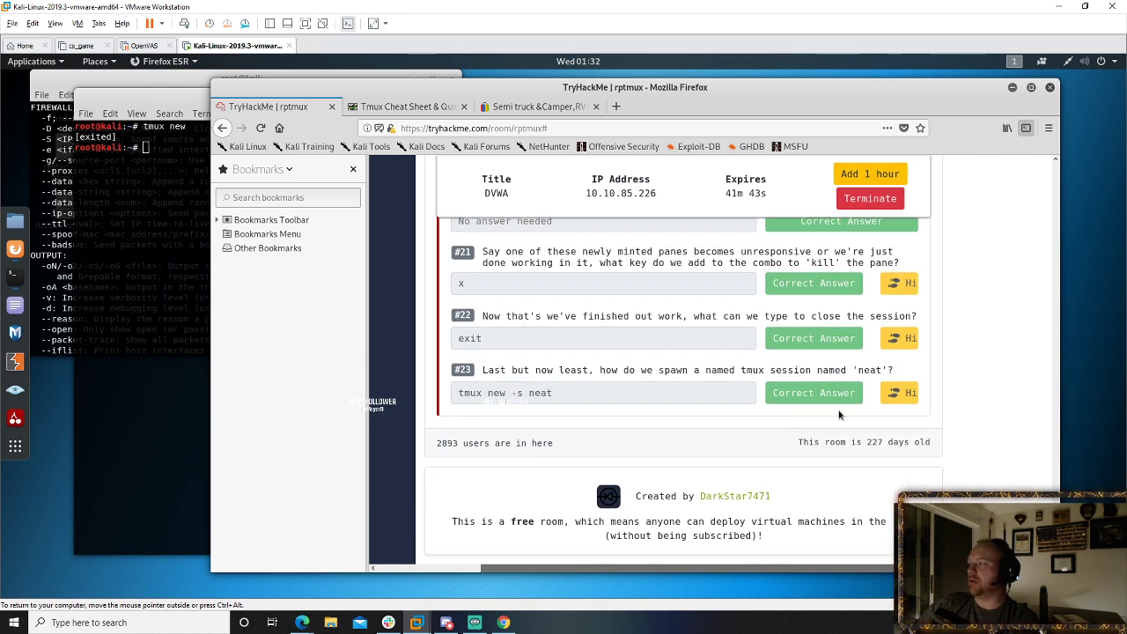
scroll(929, 445, up, 5)
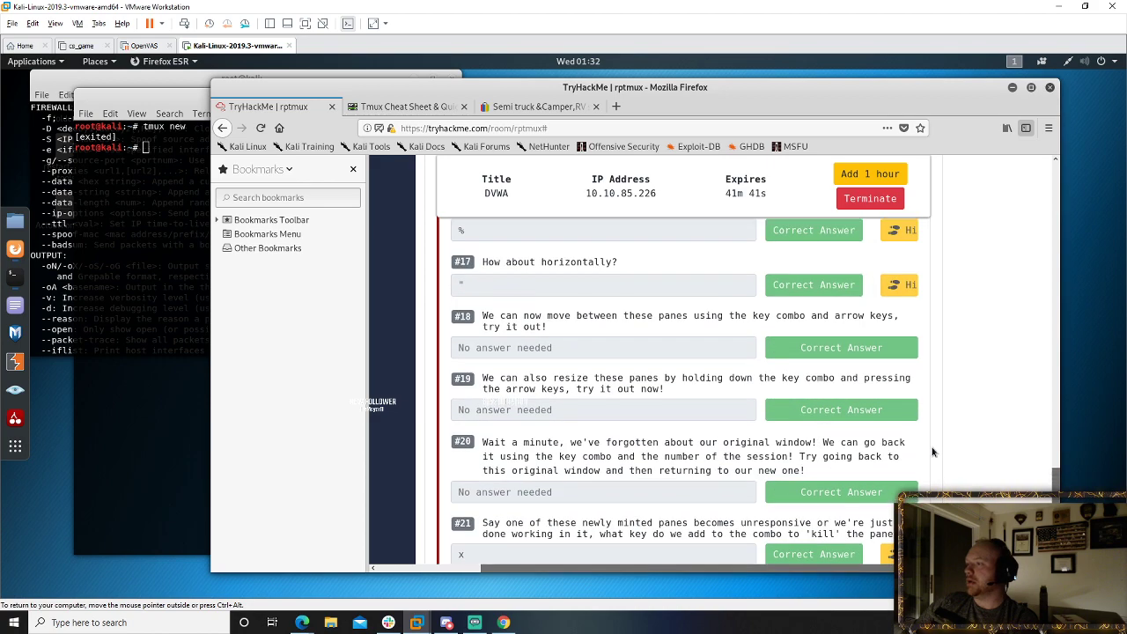
scroll(934, 449, up, 15)
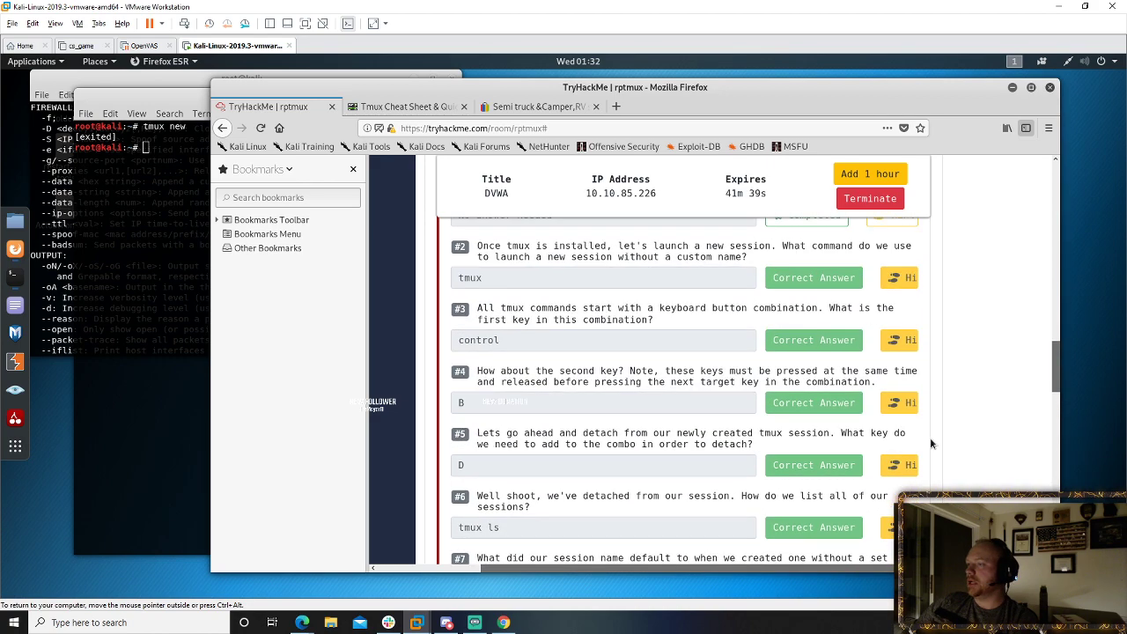
scroll(932, 443, up, 15)
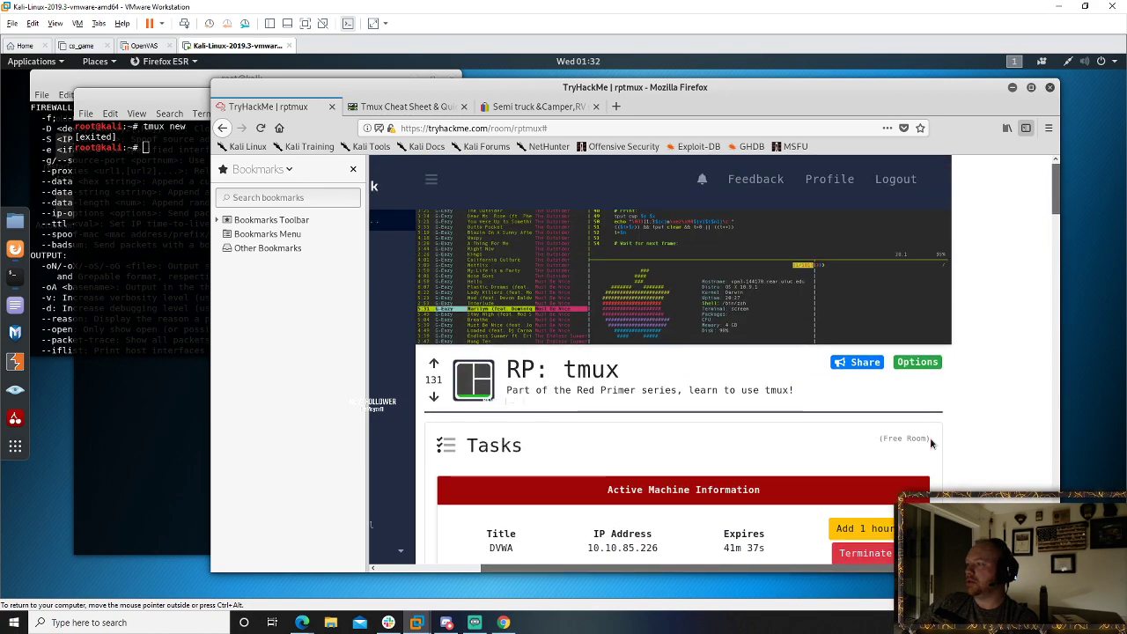
scroll(931, 443, down, 4)
scroll(967, 476, up, 4)
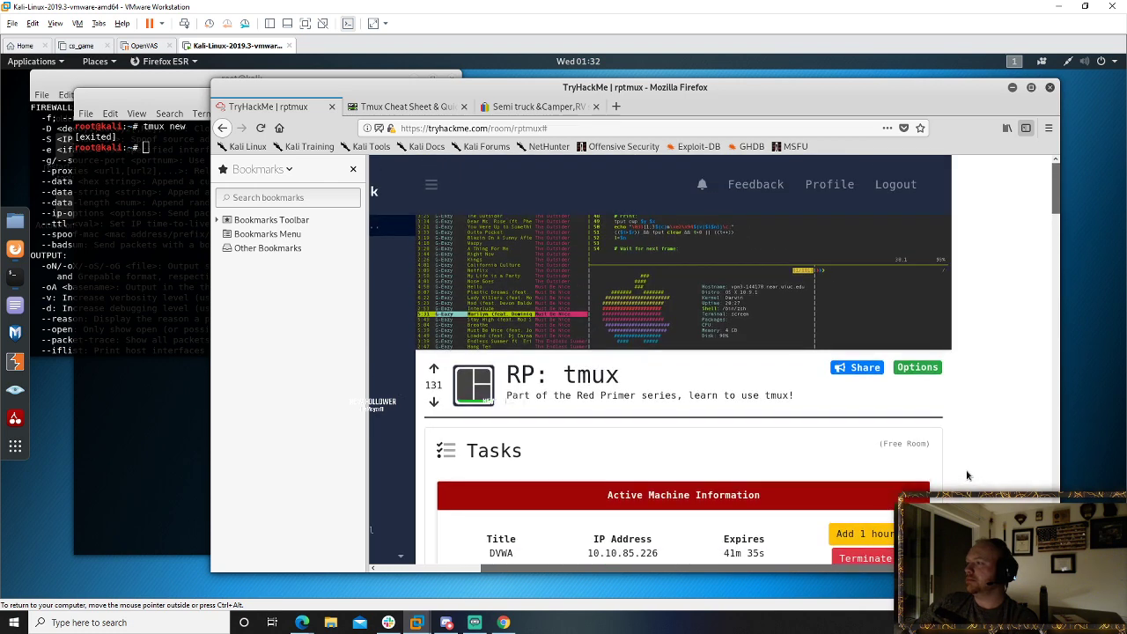
click(353, 169)
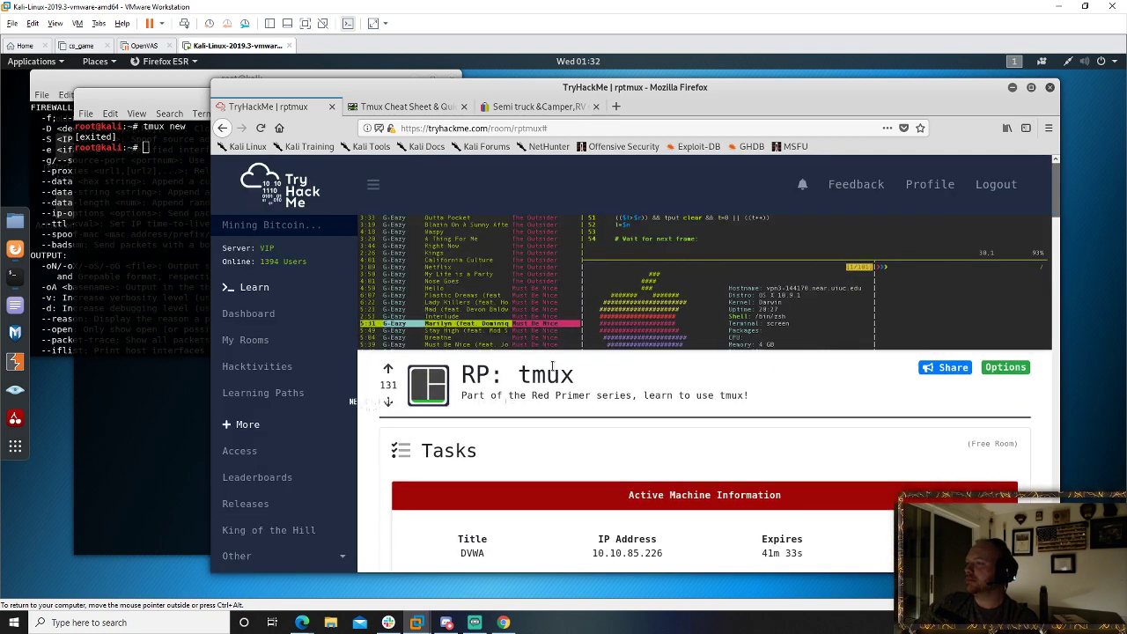
- Mark Task 1's question #1 as Completed
scroll(855, 455, down, 3)
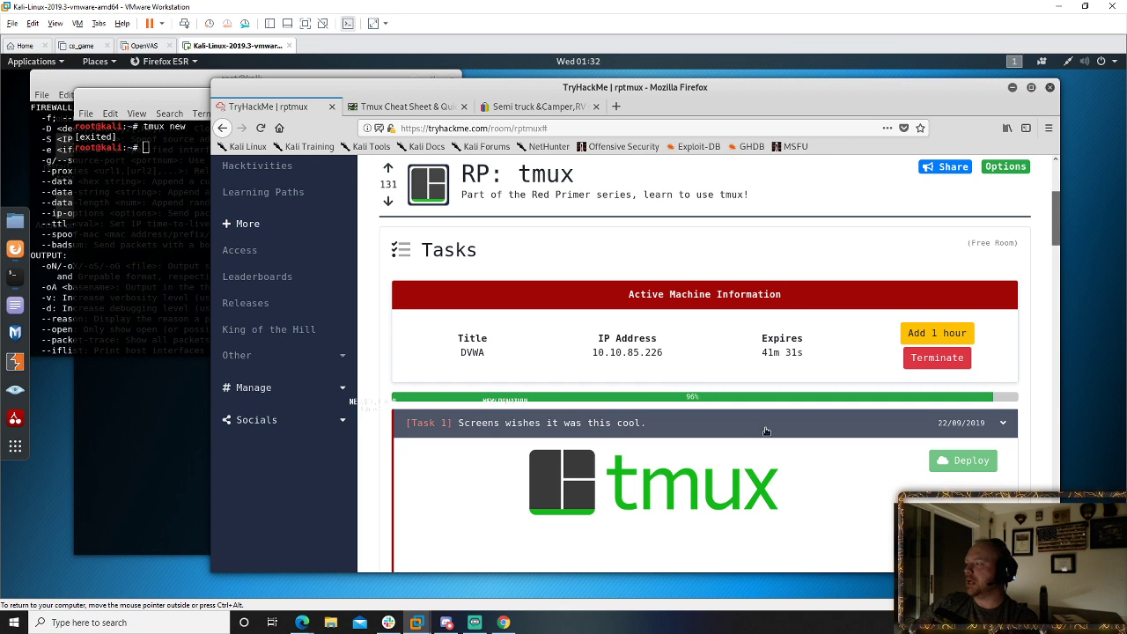
scroll(766, 431, down, 2)
scroll(680, 427, up, 2)
click(679, 425)
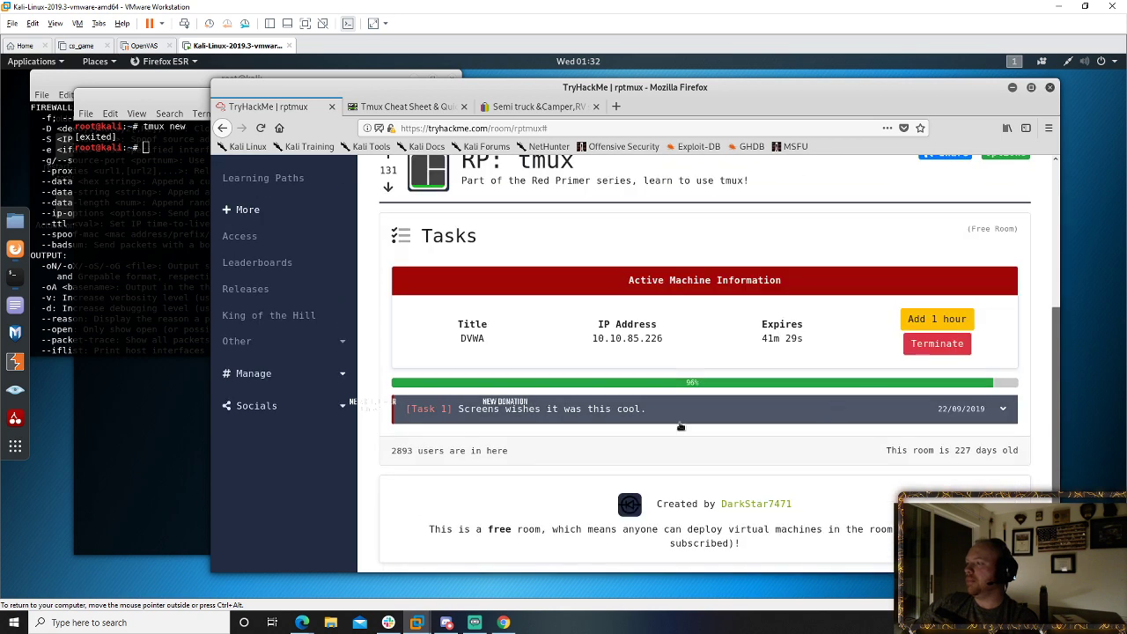
click(993, 405)
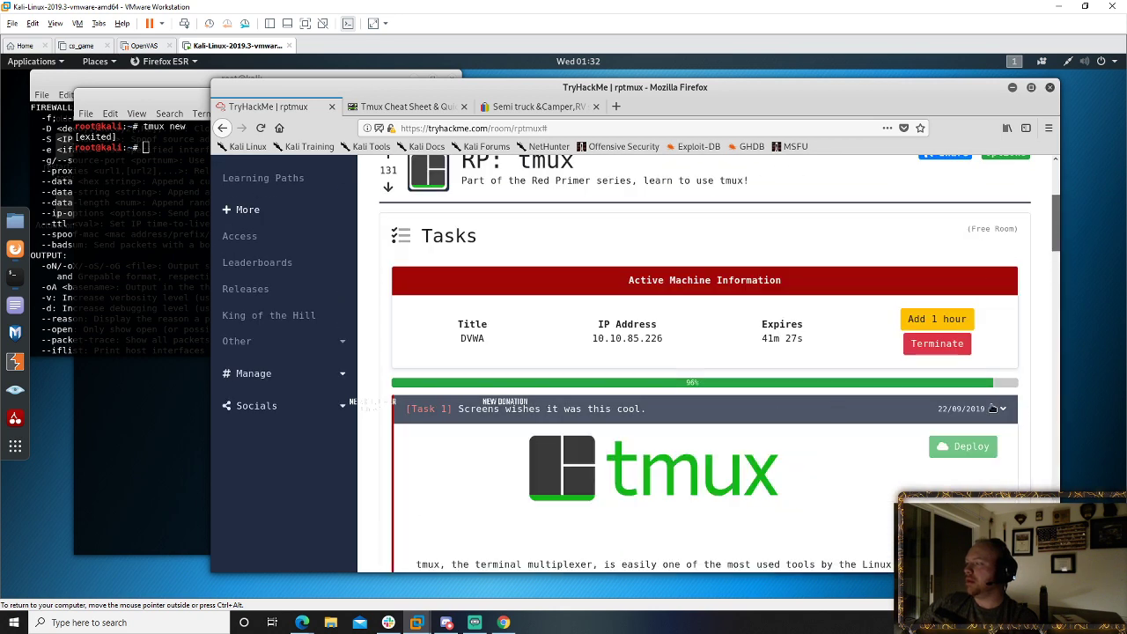
scroll(874, 445, down, 1)
scroll(875, 445, down, 10)
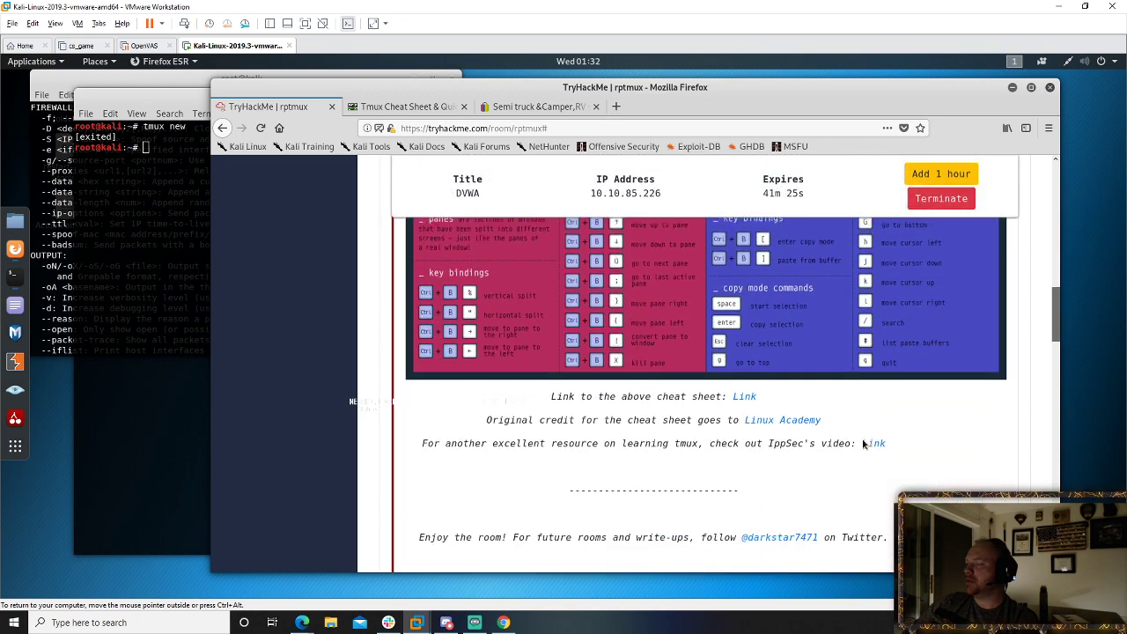
scroll(863, 444, down, 2)
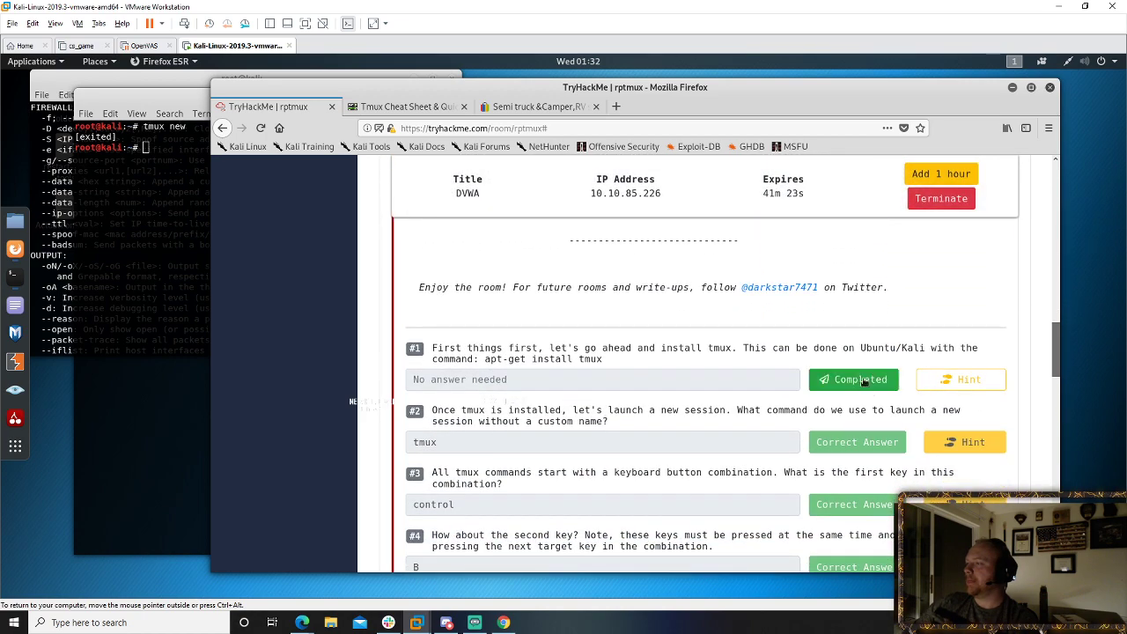
click(865, 380)
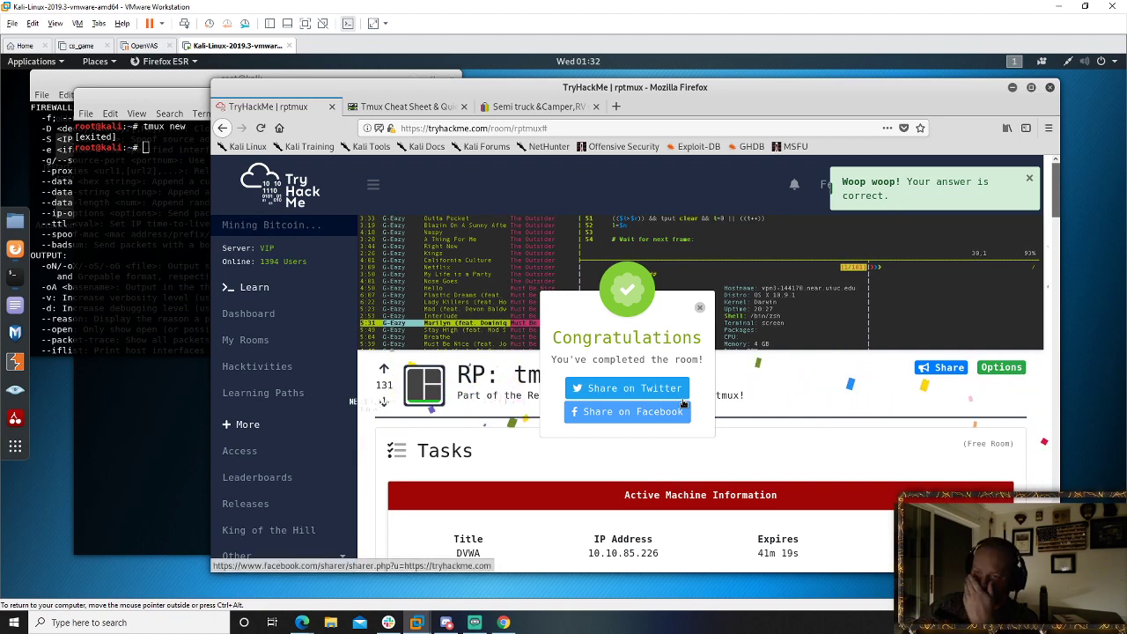
- Dismiss the congratulations popup and minimize Discord to return to the Kali VM
click(700, 310)
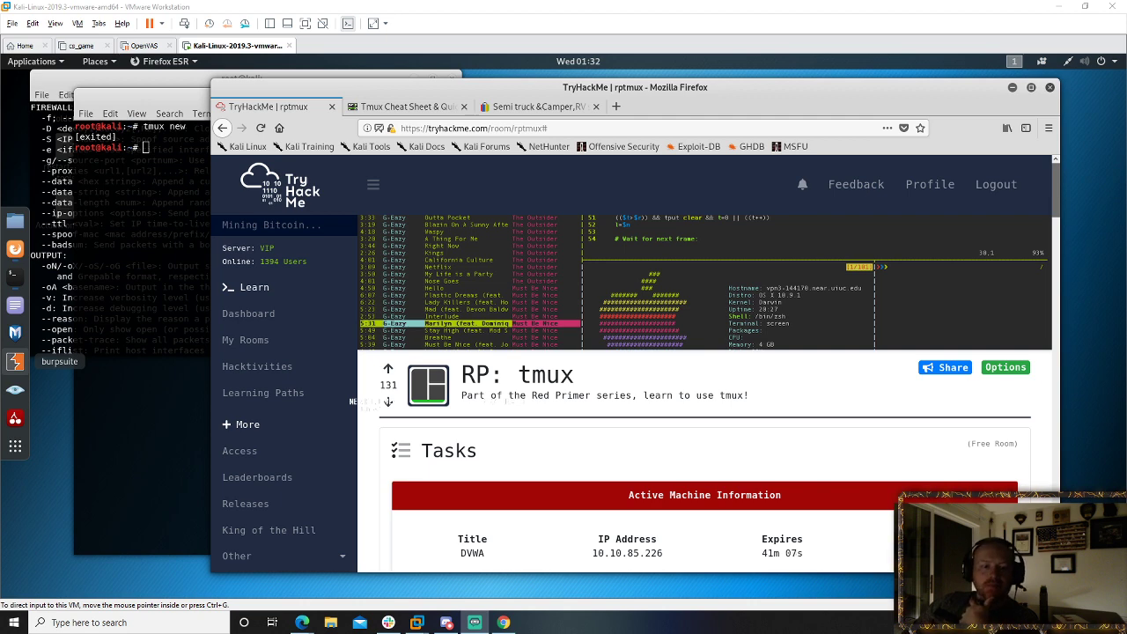
key(alt+Tab)
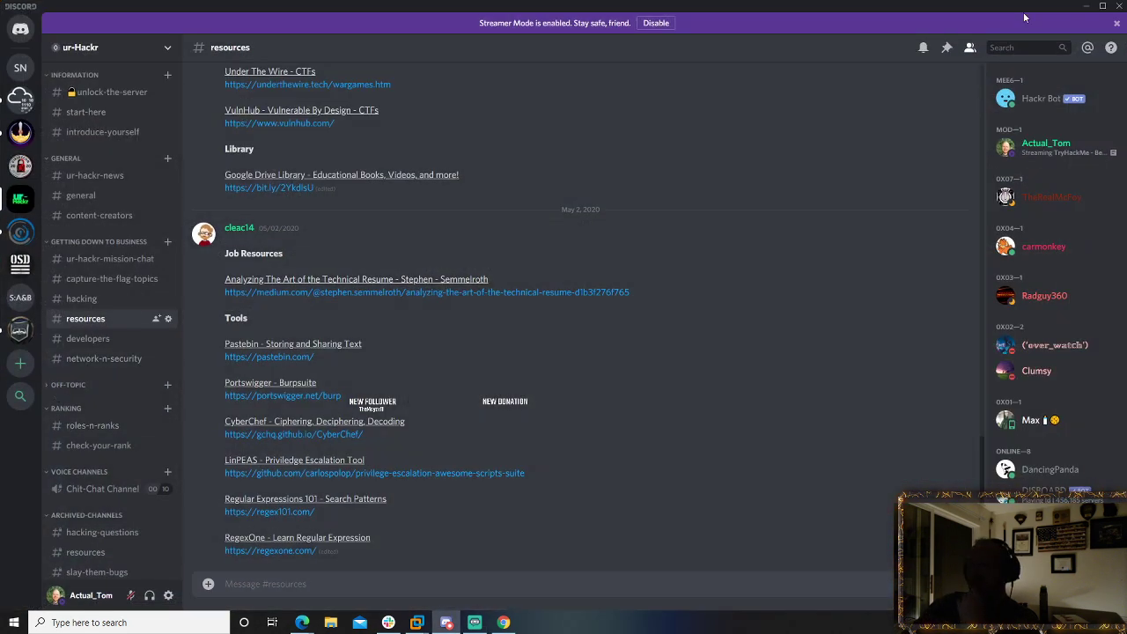
click(1085, 6)
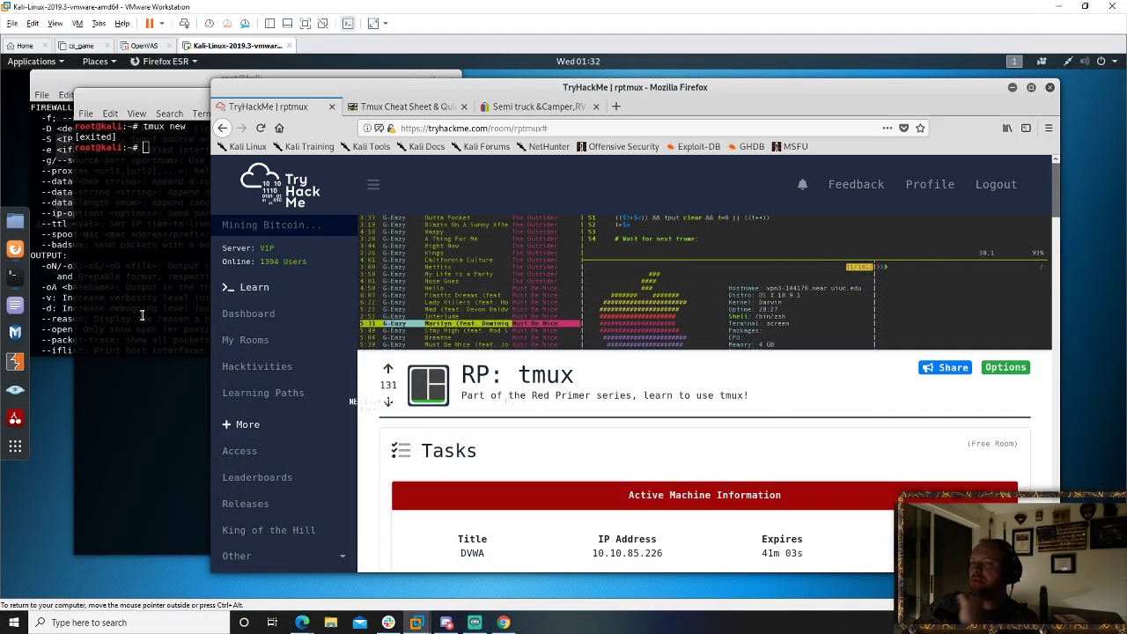
- Start tmux in the Kali terminal and enter new -s recon
click(1012, 87)
drag(327, 97, 498, 100)
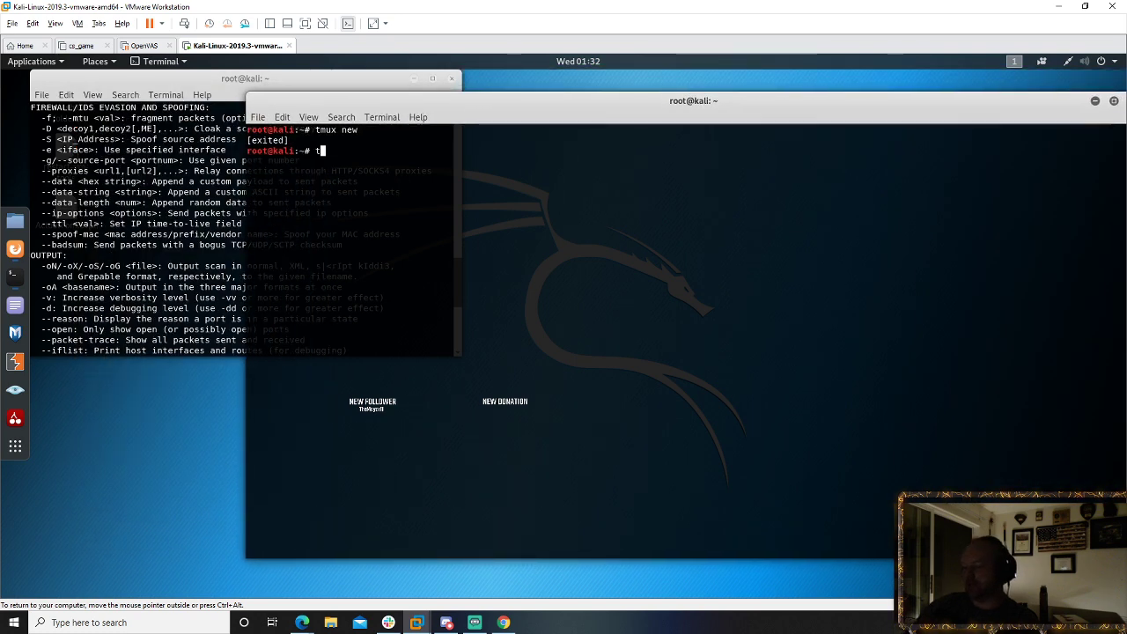
key(Return)
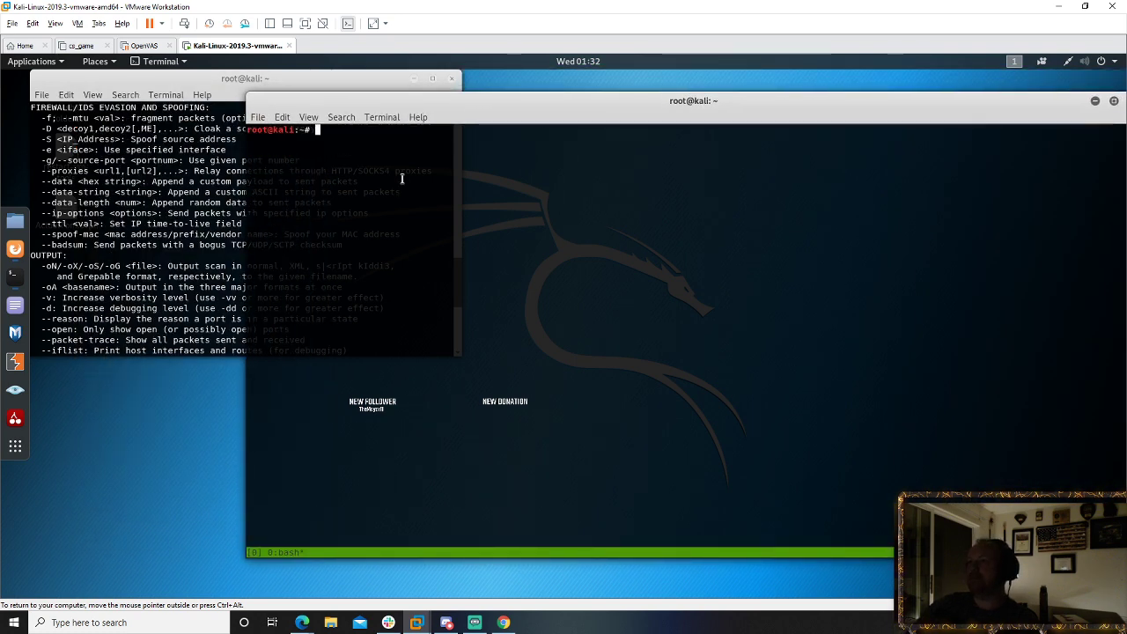
drag(686, 103, 599, 107)
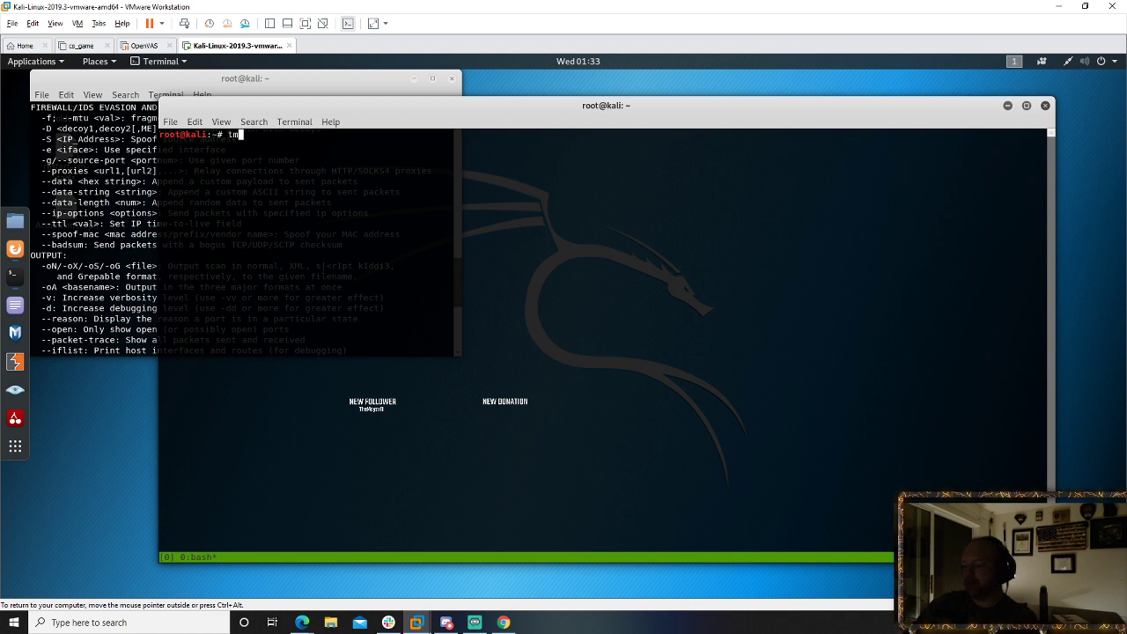
text(new)
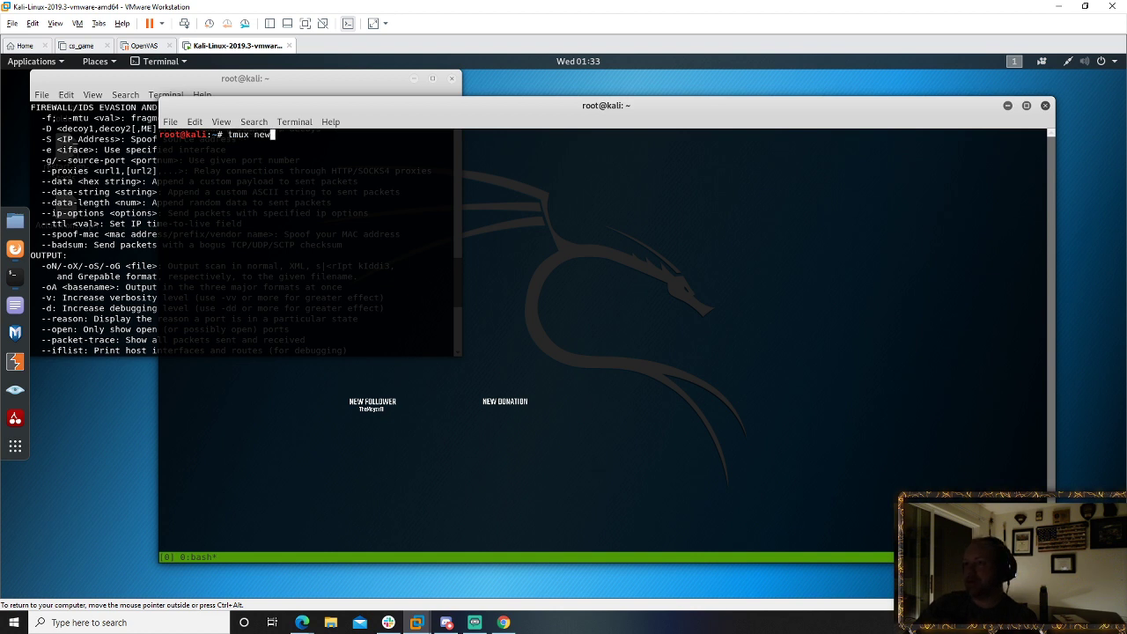
text( -s reco)
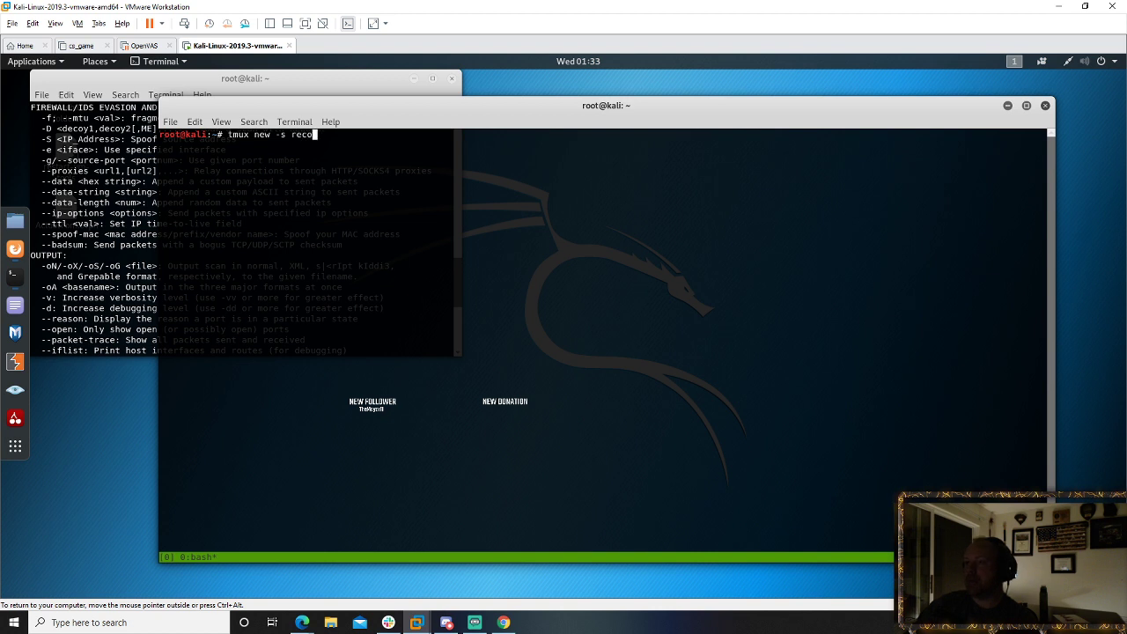
text(n)
key(Return)
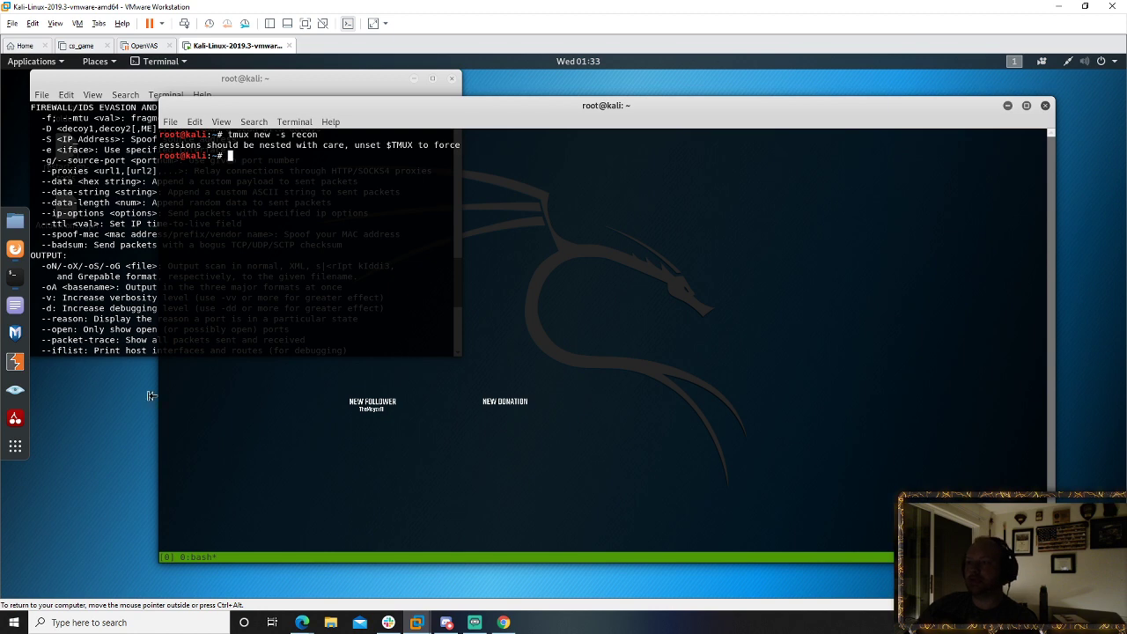
- Check the nmap help terminal and the TryHackMe room page
click(139, 308)
scroll(146, 305, down, 5)
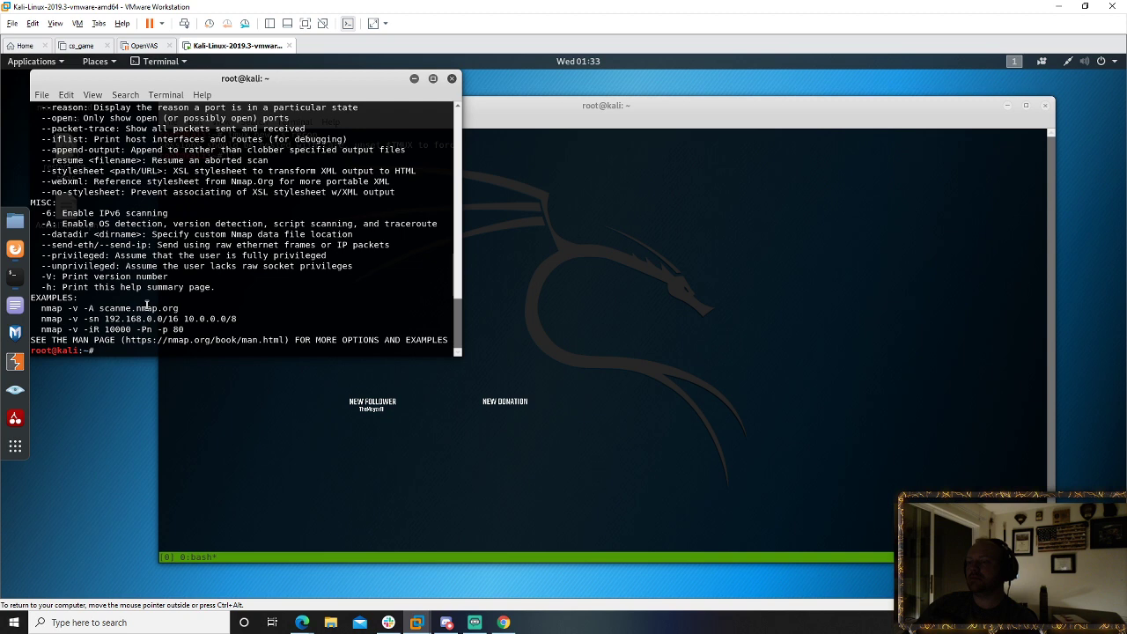
mouse_move(302, 623)
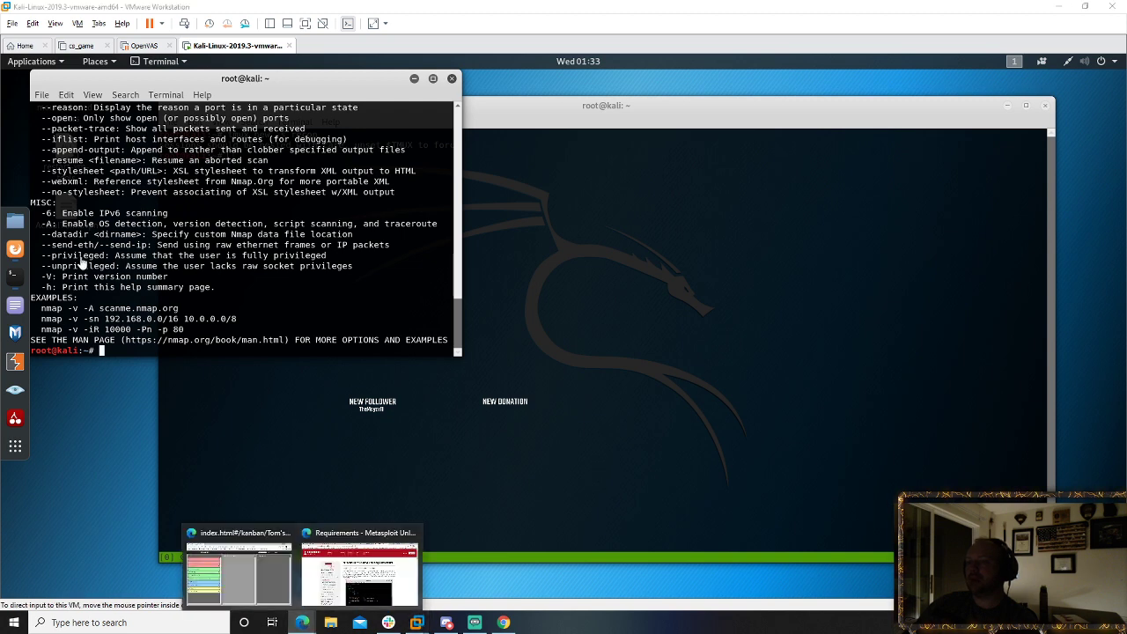
click(15, 249)
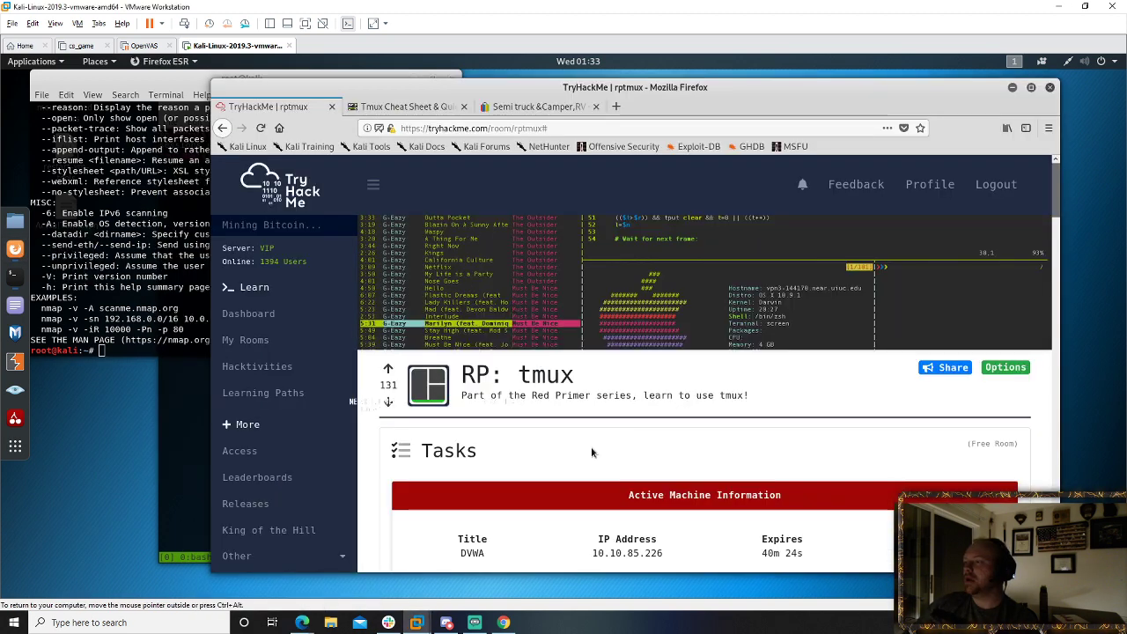
scroll(558, 424, down, 8)
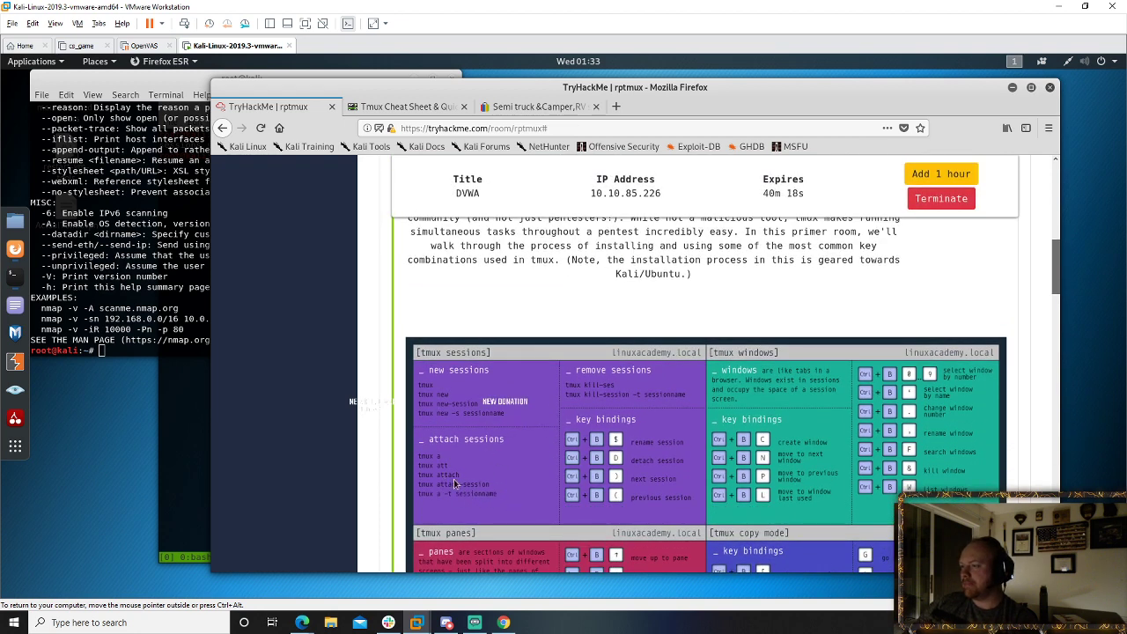
scroll(556, 506, down, 2)
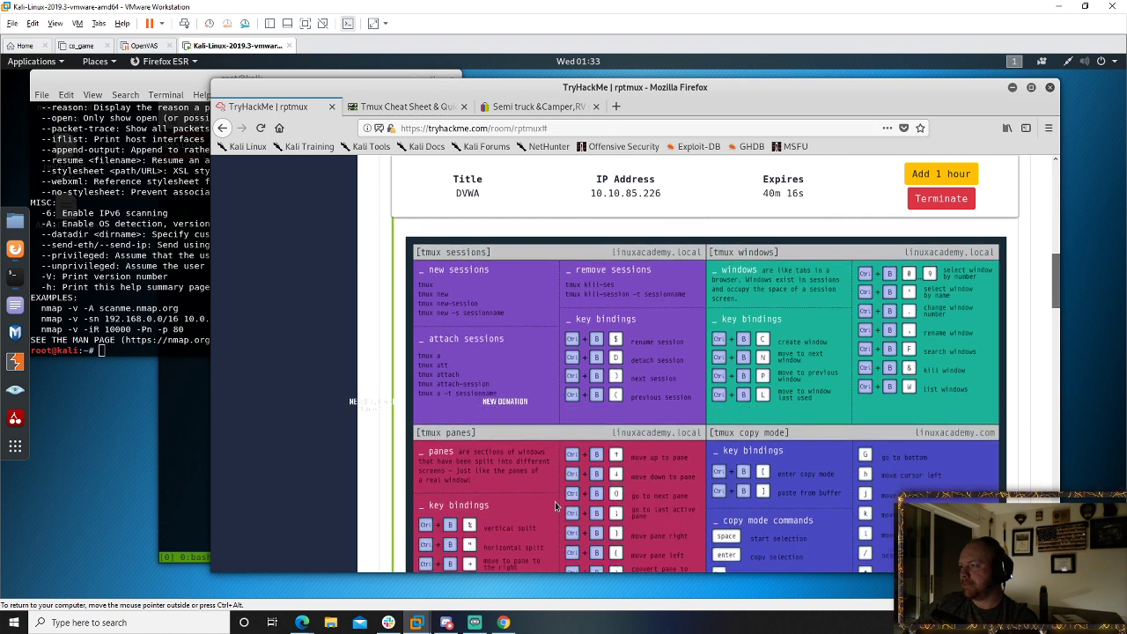
click(102, 302)
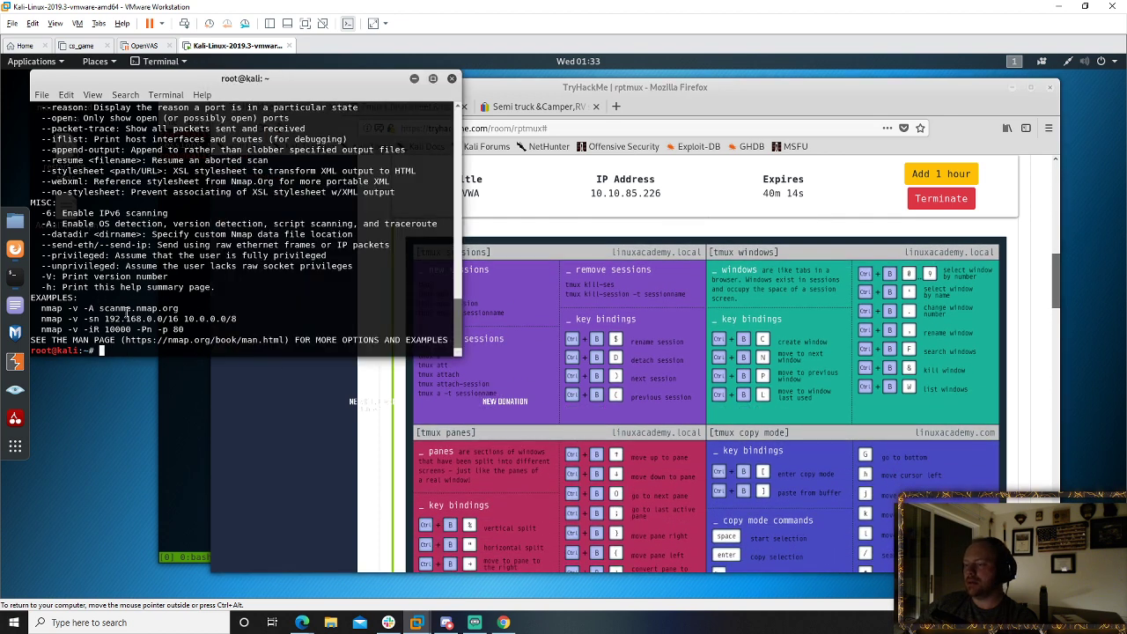
- Run tmux new -s recon, getting the nesting warning, and compare with the tmux cheat sheet
text(tmux new)
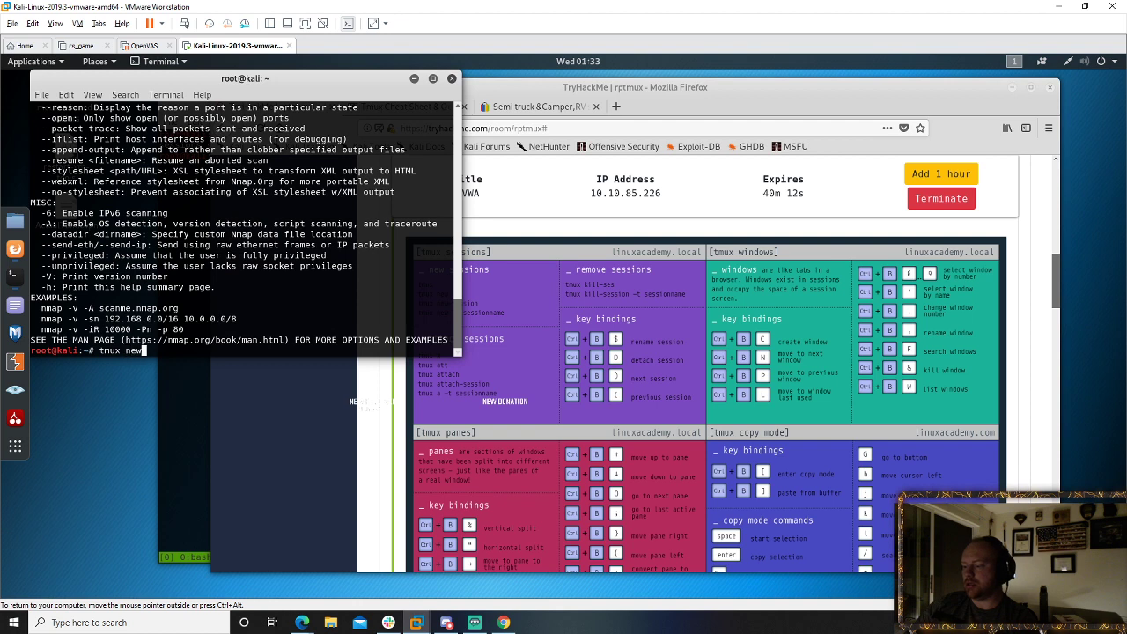
text( -s re)
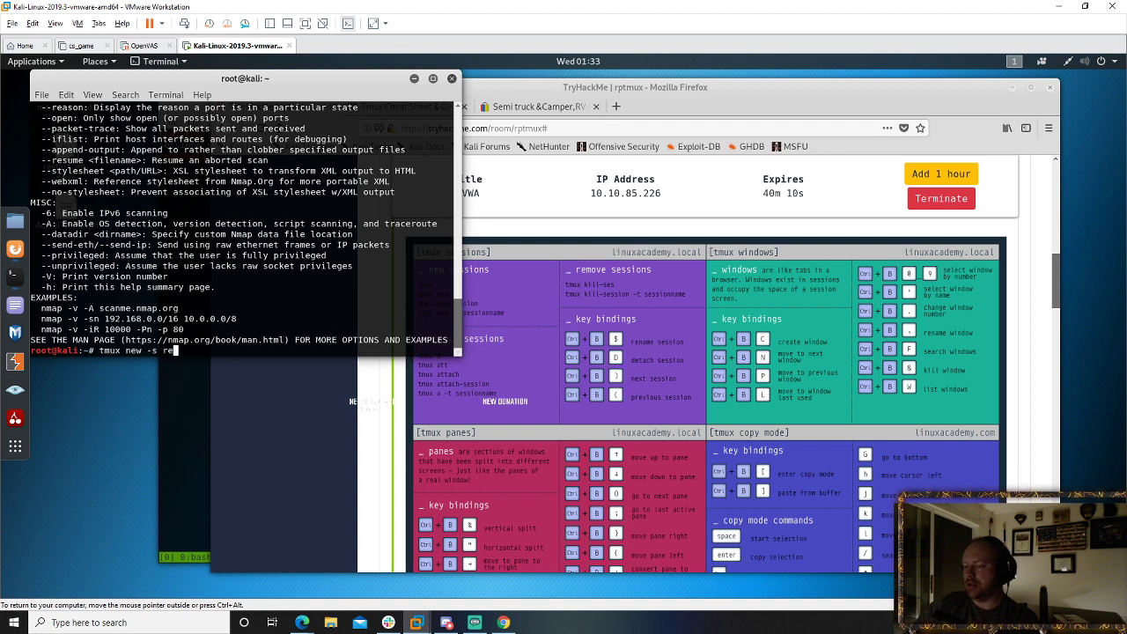
text(con)
key(Return)
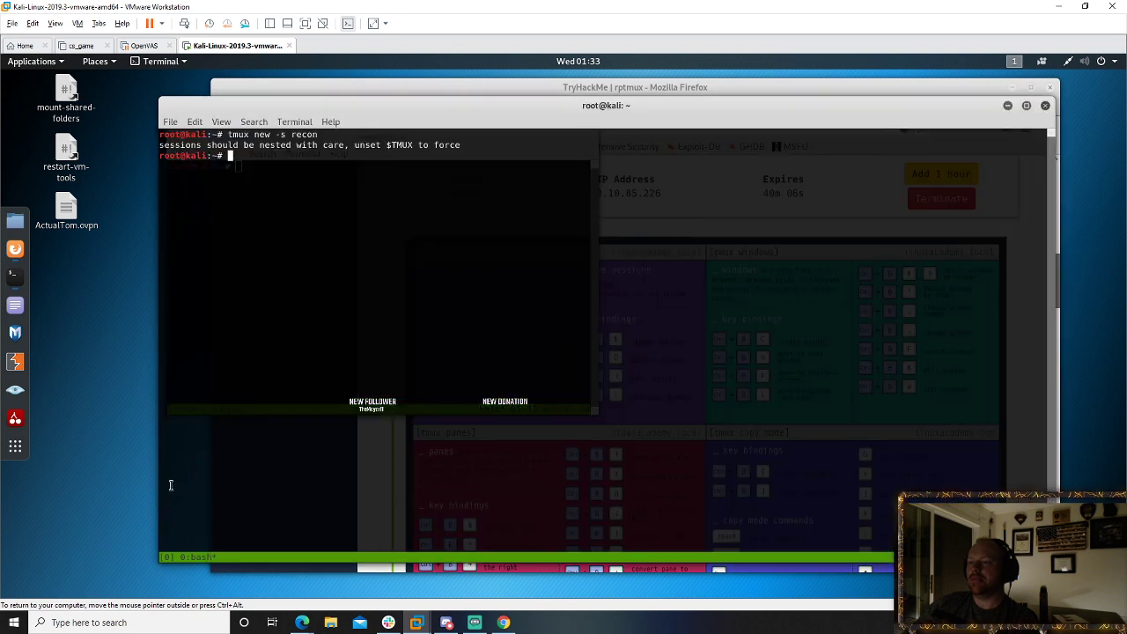
click(373, 83)
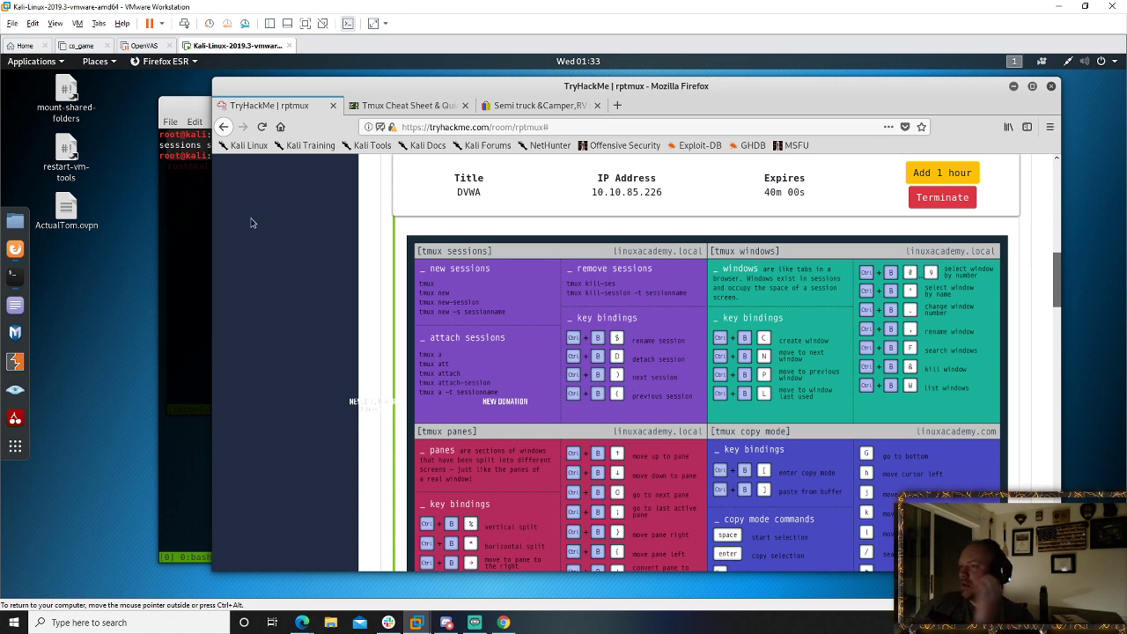
click(185, 203)
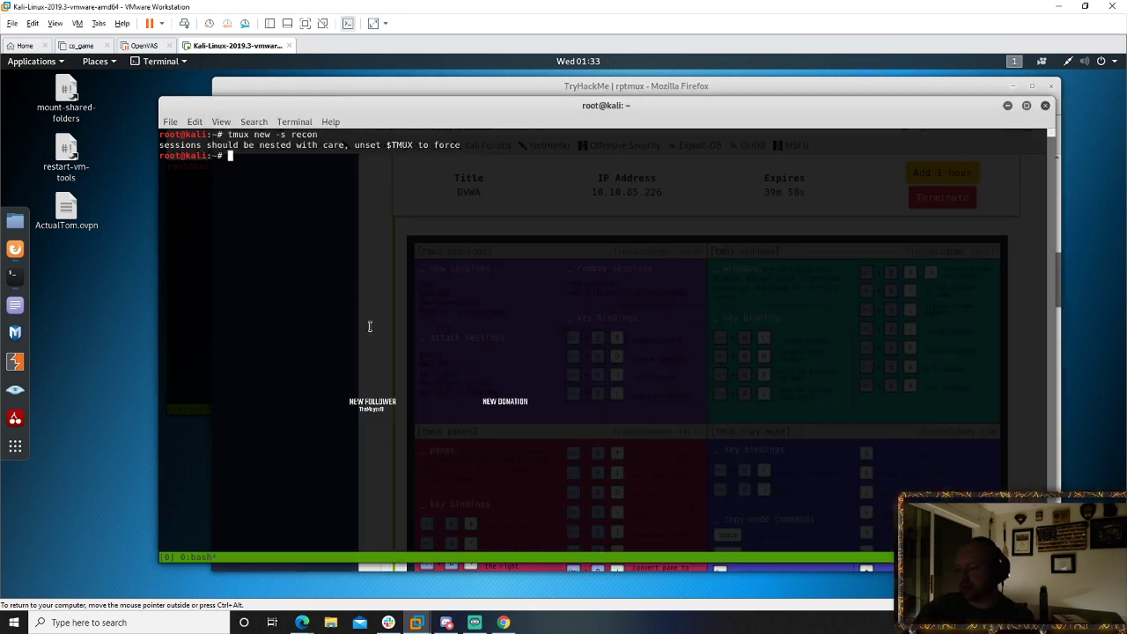
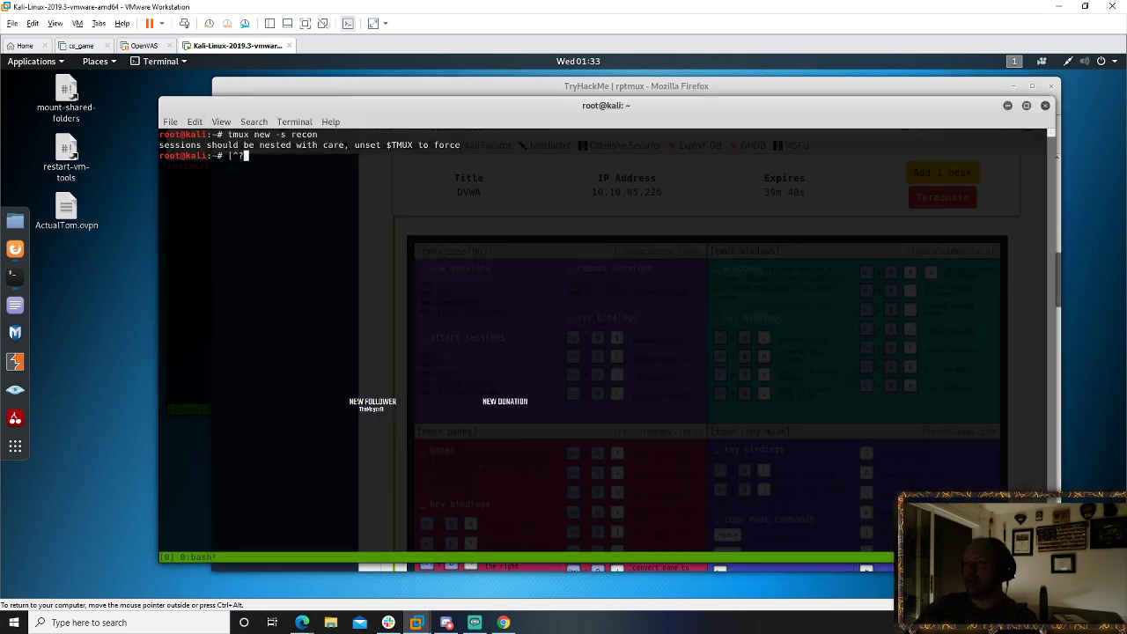
- Clear the stray characters and run exit to quit the unnamed tmux session
key(BackSpace)
key(BackSpace)
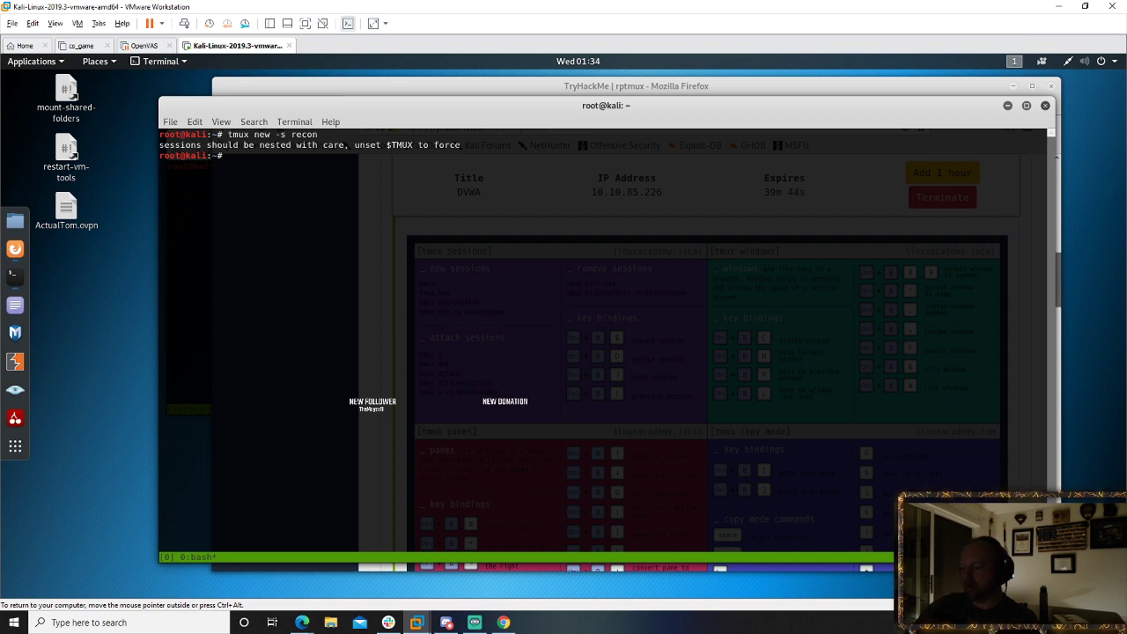
text(exit)
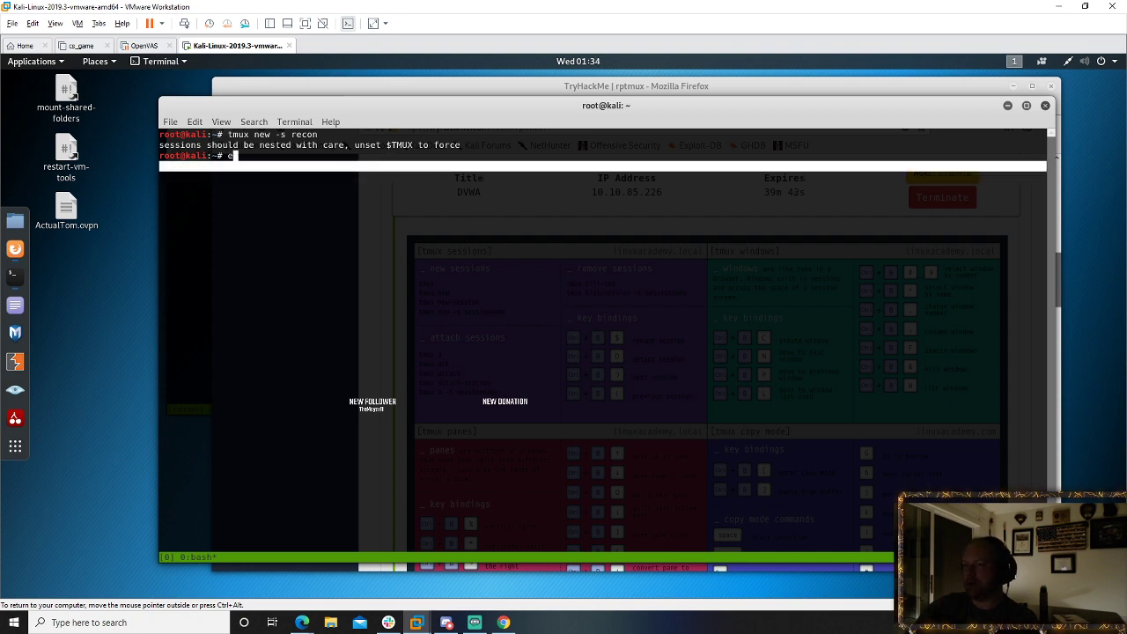
key(Return)
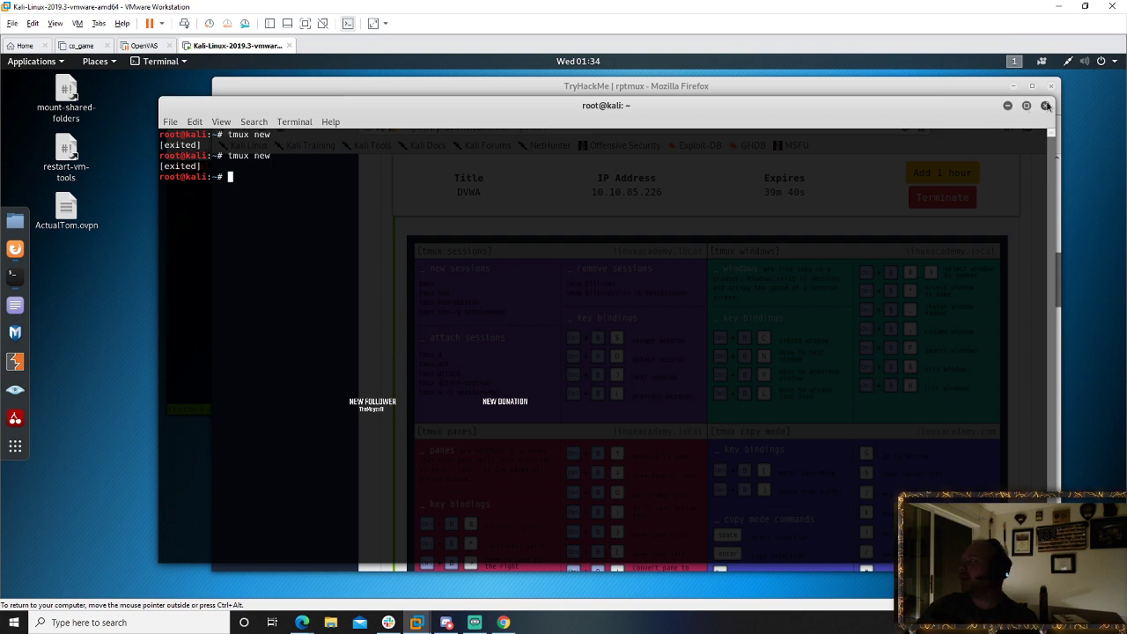
click(975, 86)
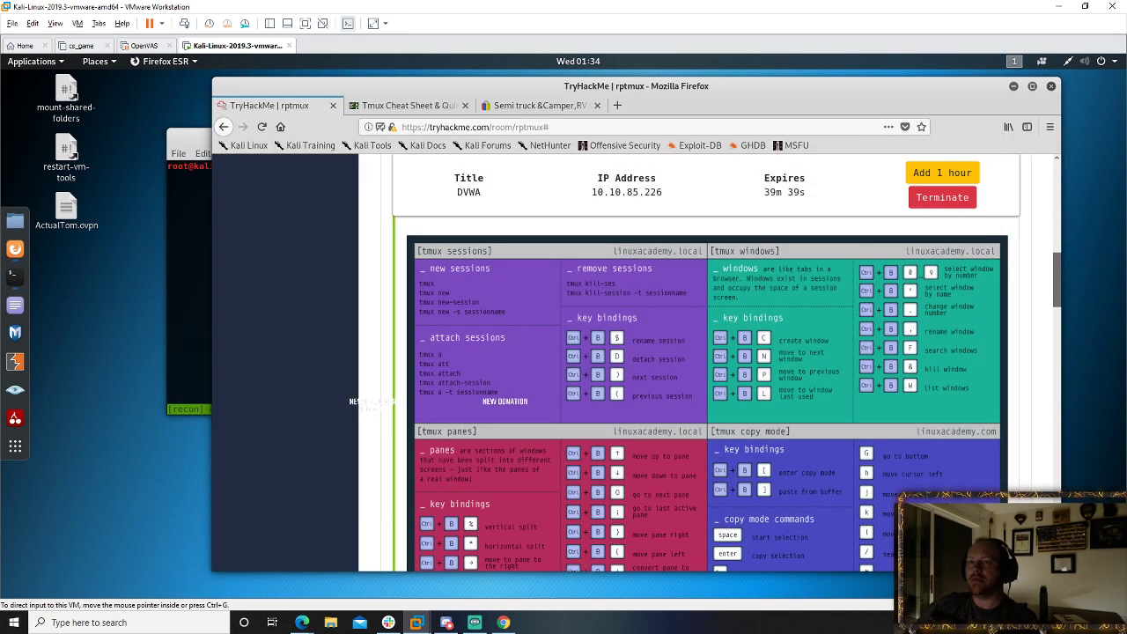
click(195, 246)
- Split the recon window into a top pane and two side-by-side lower panes
drag(300, 144, 226, 181)
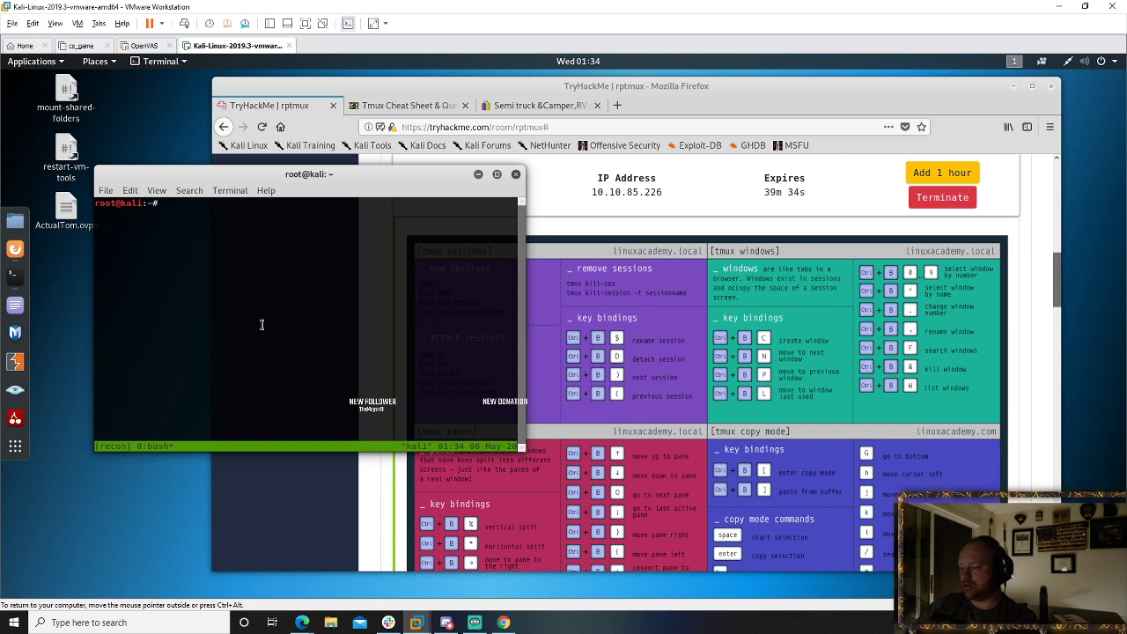
key(ctrl+b)
key(apostrophe)
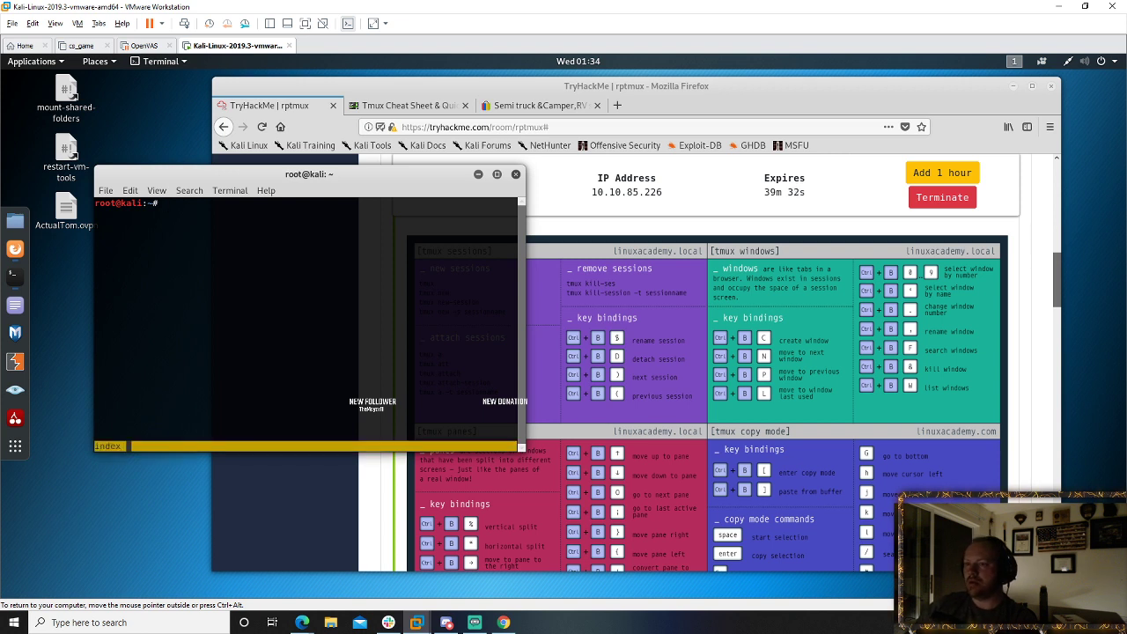
key(Escape)
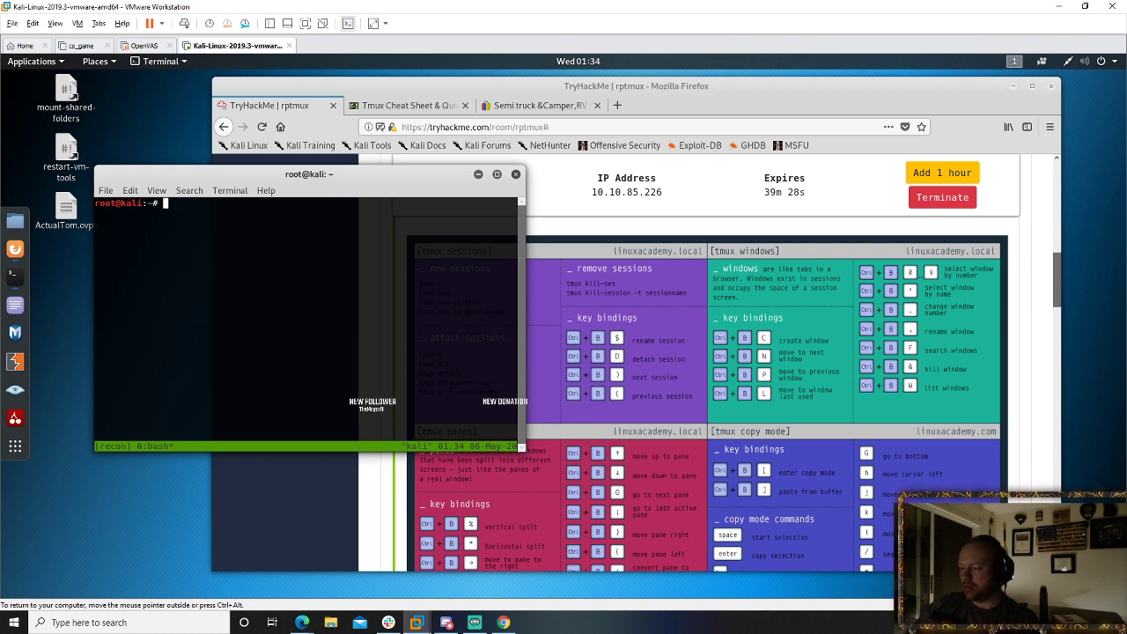
key(ctrl+b)
key(quotedbl)
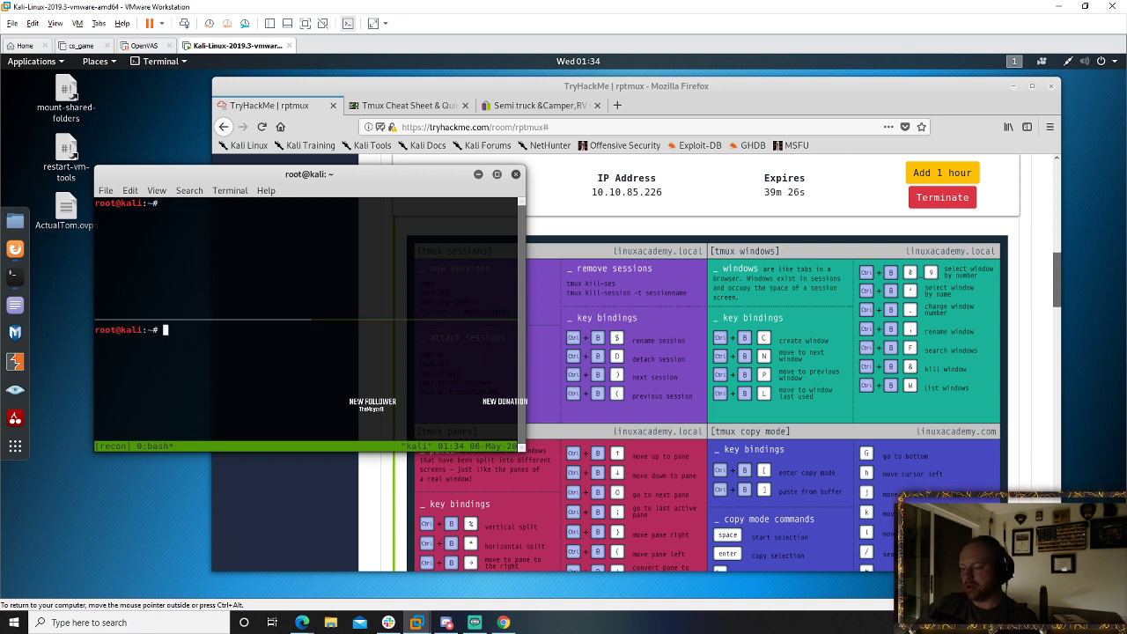
key(ctrl+b)
key(percent)
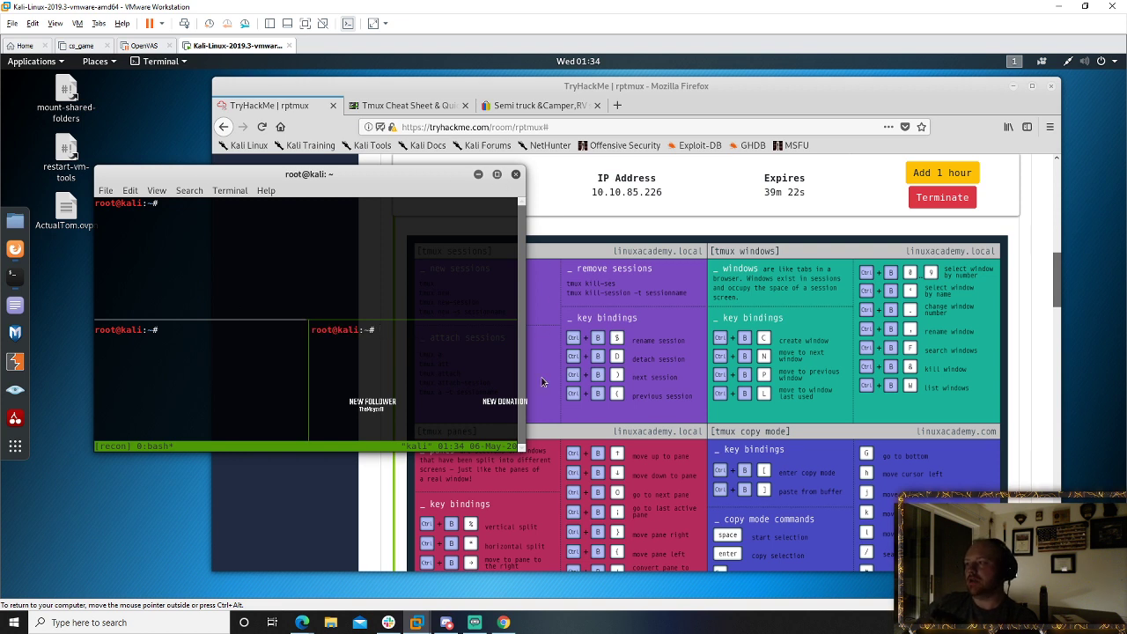
- Enlarge the terminal and raise the pane divider twice so the lower panes grow
drag(604, 477, 884, 536)
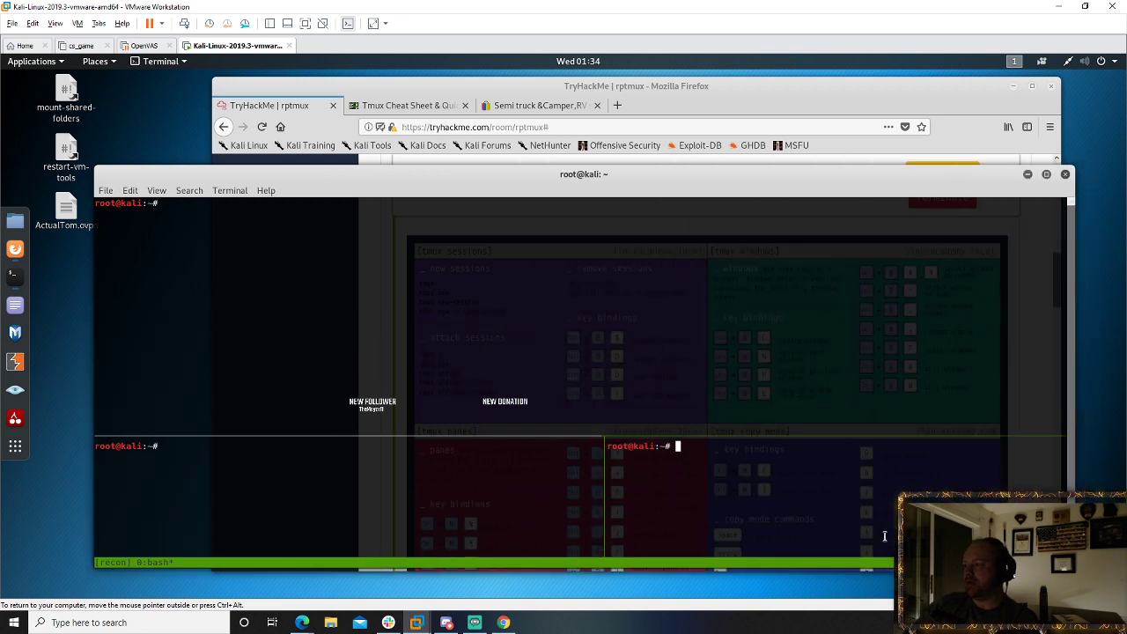
key(ctrl+b)
key(ctrl+Up)
key(ctrl+Up)
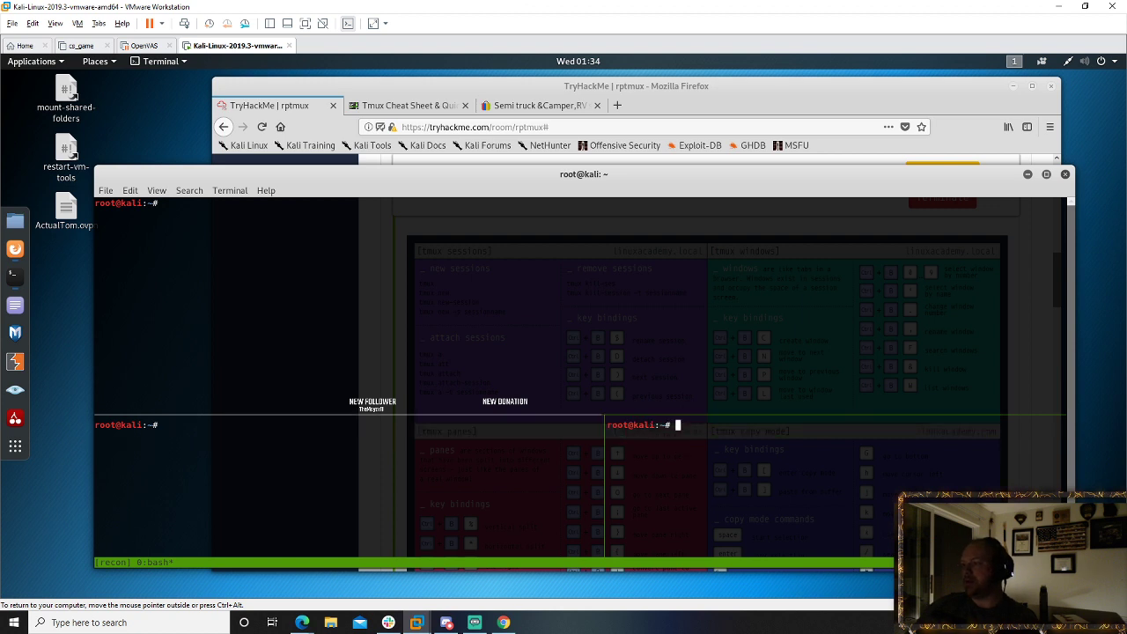
key(ctrl+b)
key(ctrl+Up)
key(ctrl+Up)
key(ctrl+Up)
key(ctrl+Up)
key(ctrl+Up)
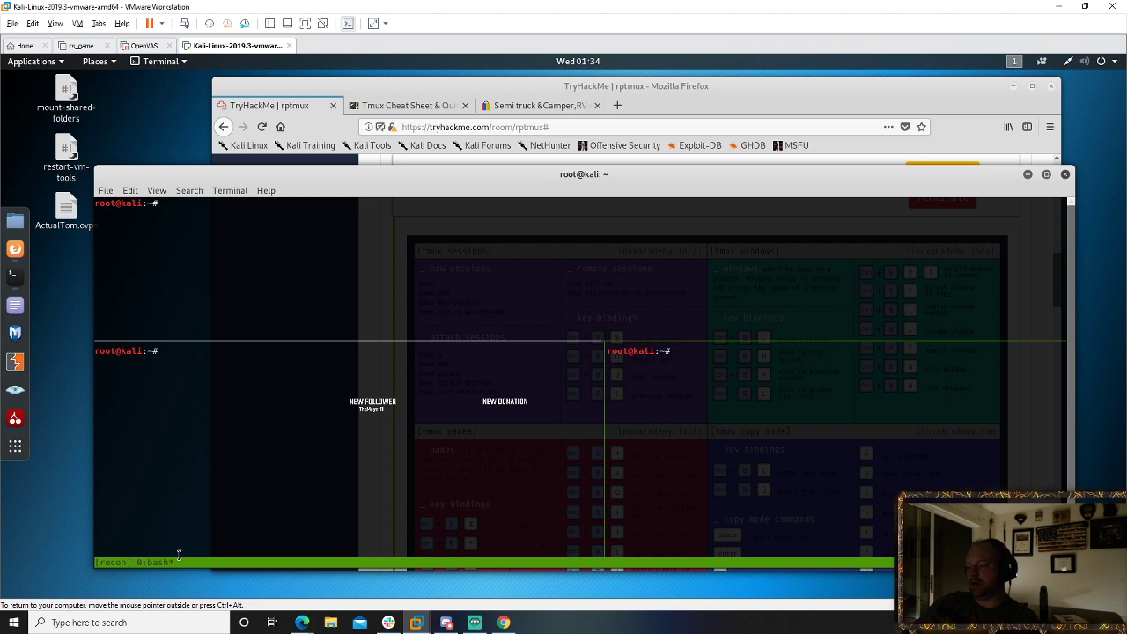
key(ctrl+b)
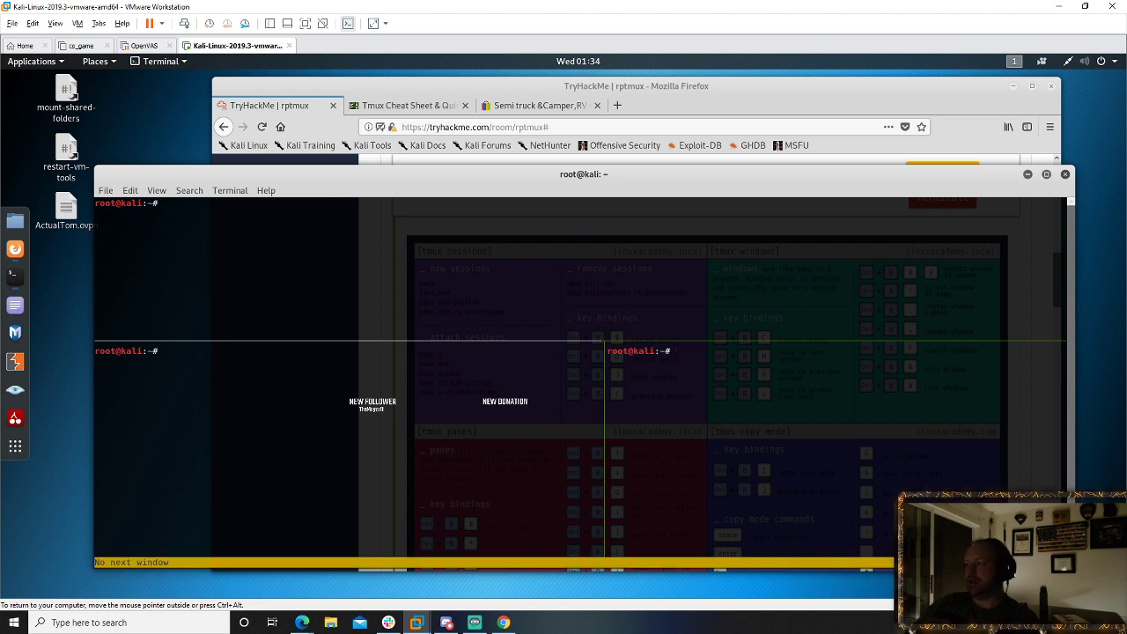
- Create a second tmux window, cycle between both windows, then close the terminal
click(662, 88)
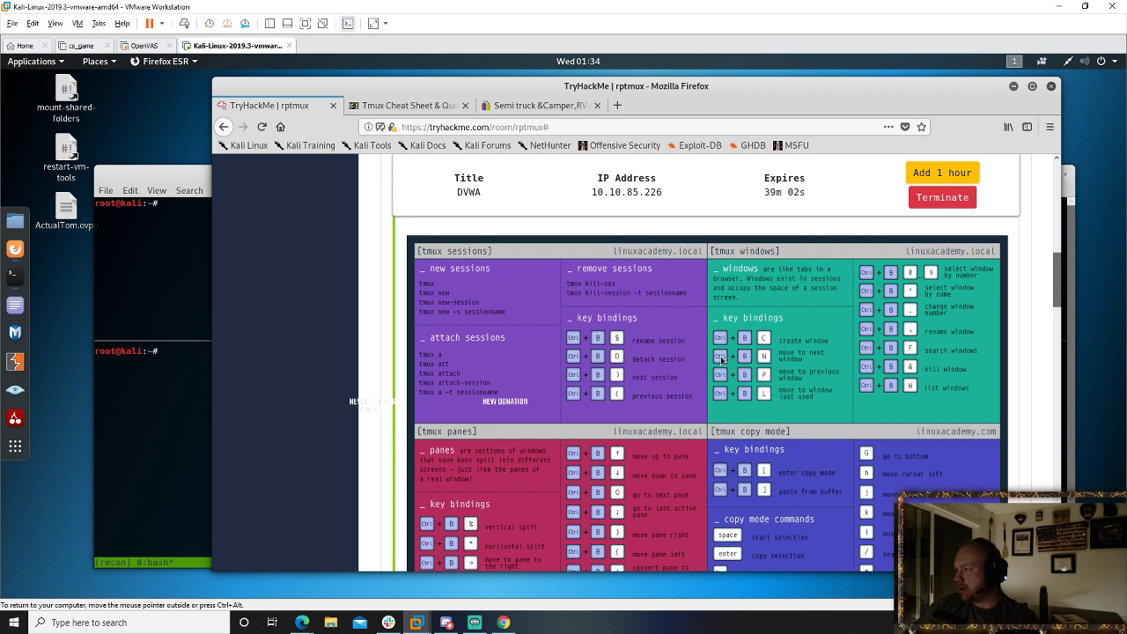
click(130, 244)
key(ctrl+b)
key(c)
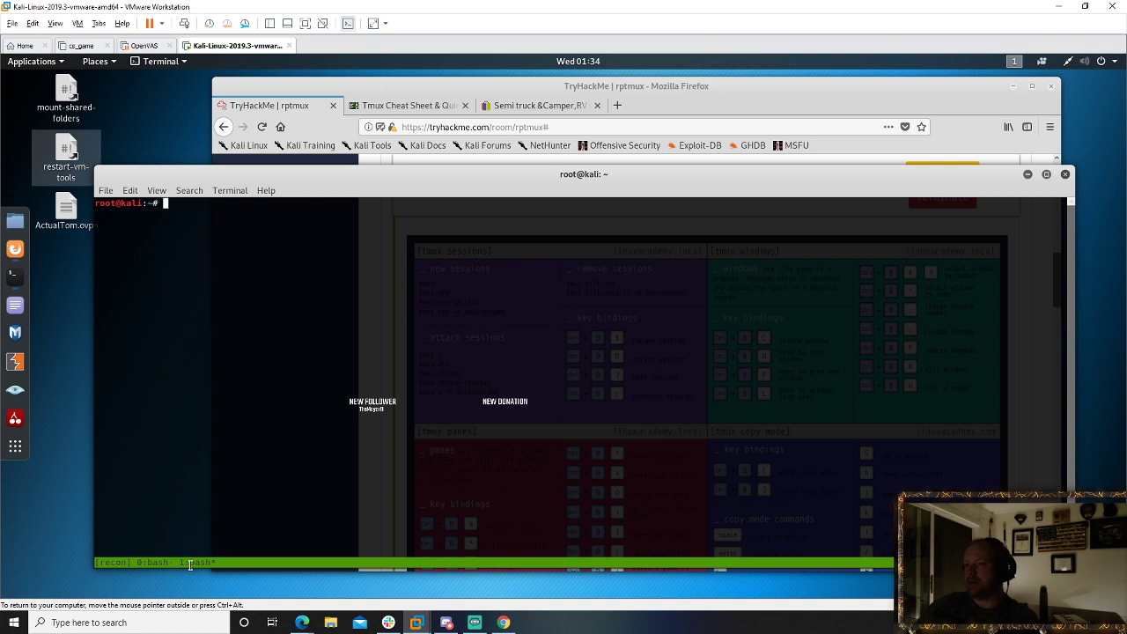
key(ctrl+b)
key(quotedbl)
key(ctrl+b)
key(percent)
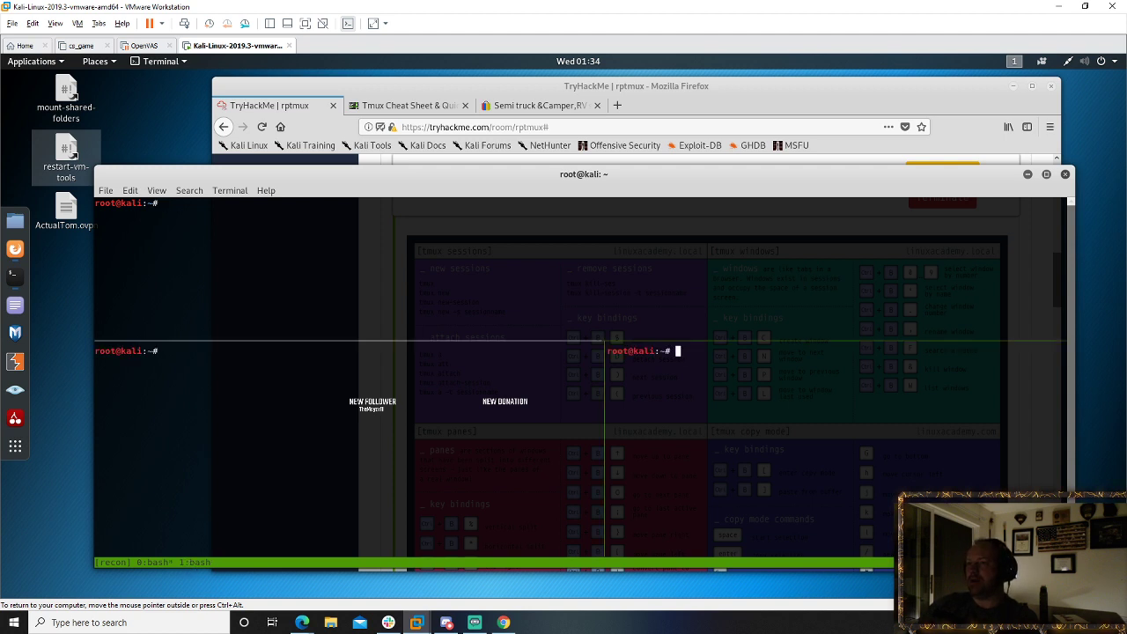
key(ctrl+b)
key(n)
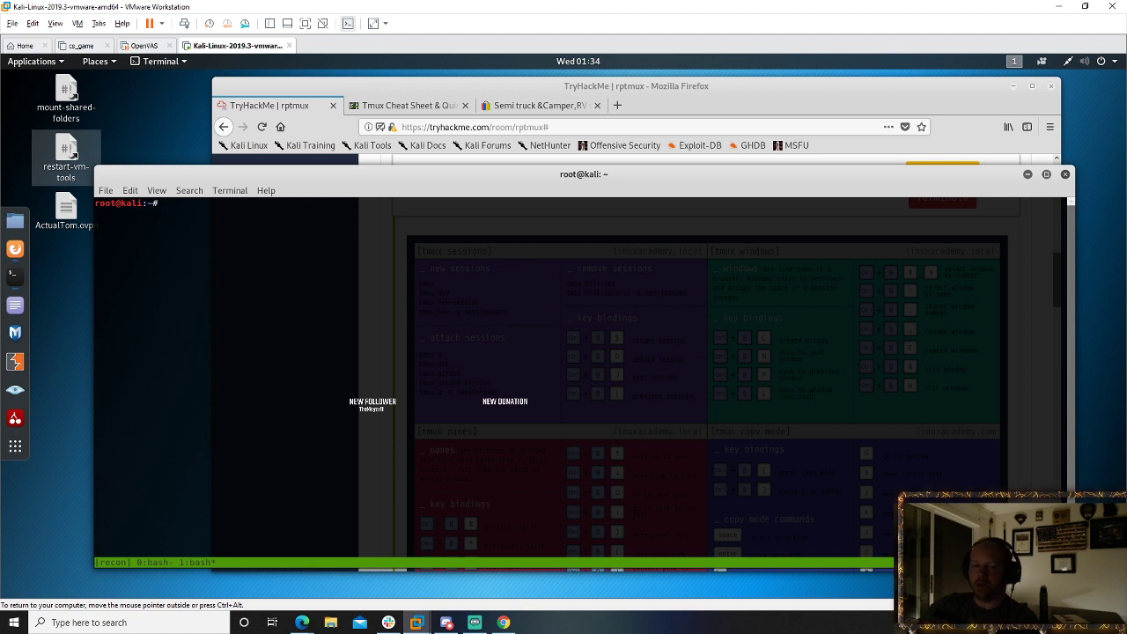
key(ctrl+b)
key(n)
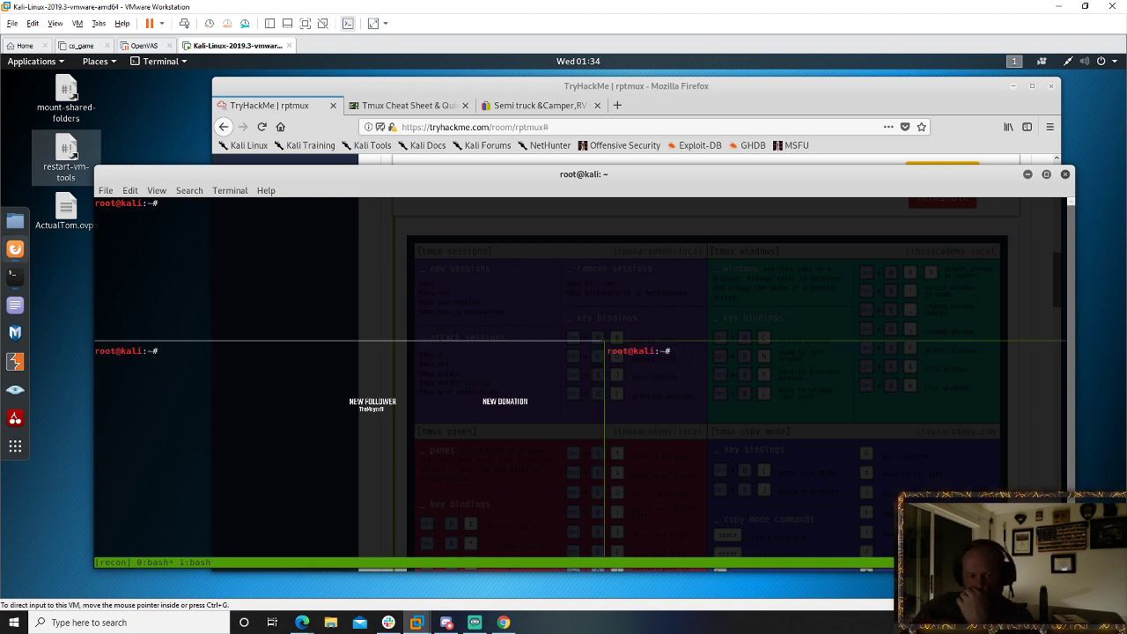
click(1065, 175)
- Copy the link location of the room's tmux cheat sheet link
scroll(704, 397, down, 3)
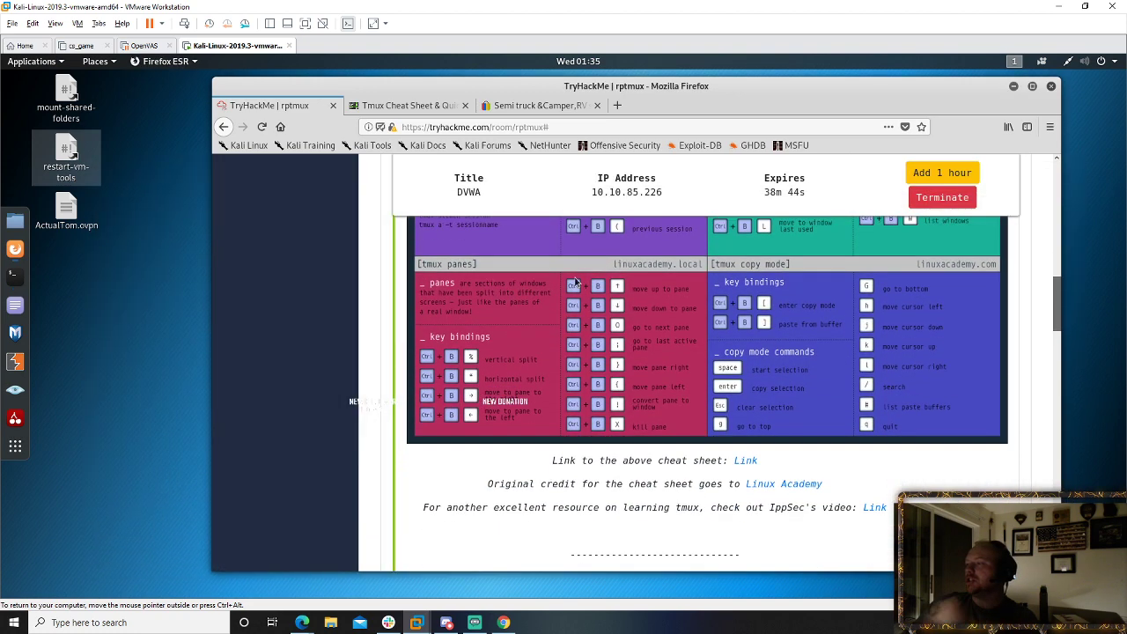
right_click(738, 459)
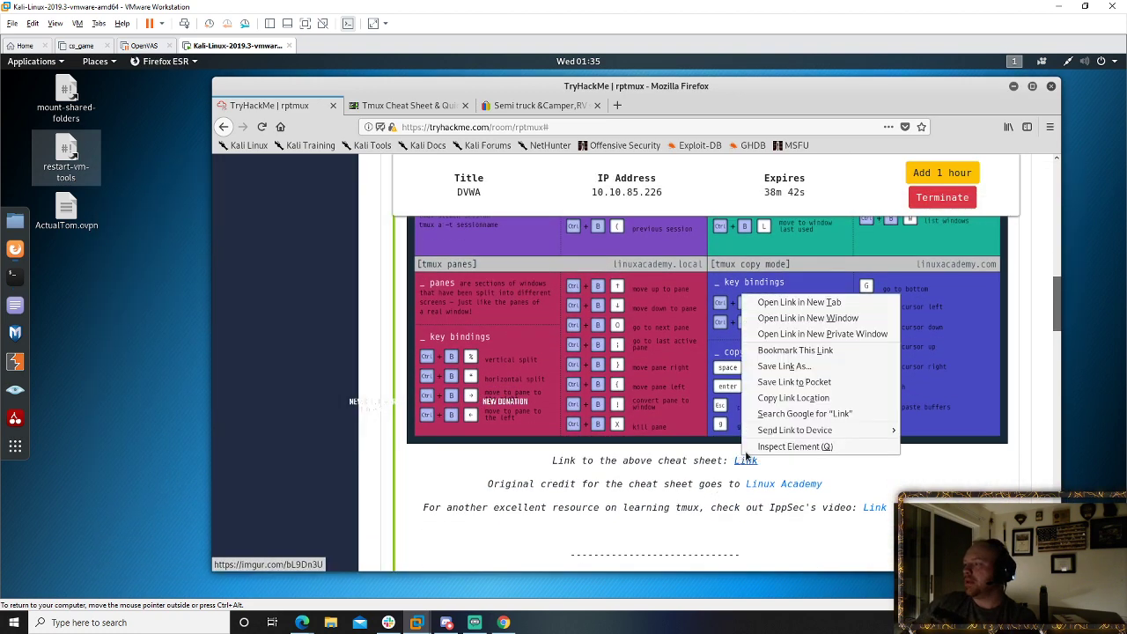
click(812, 399)
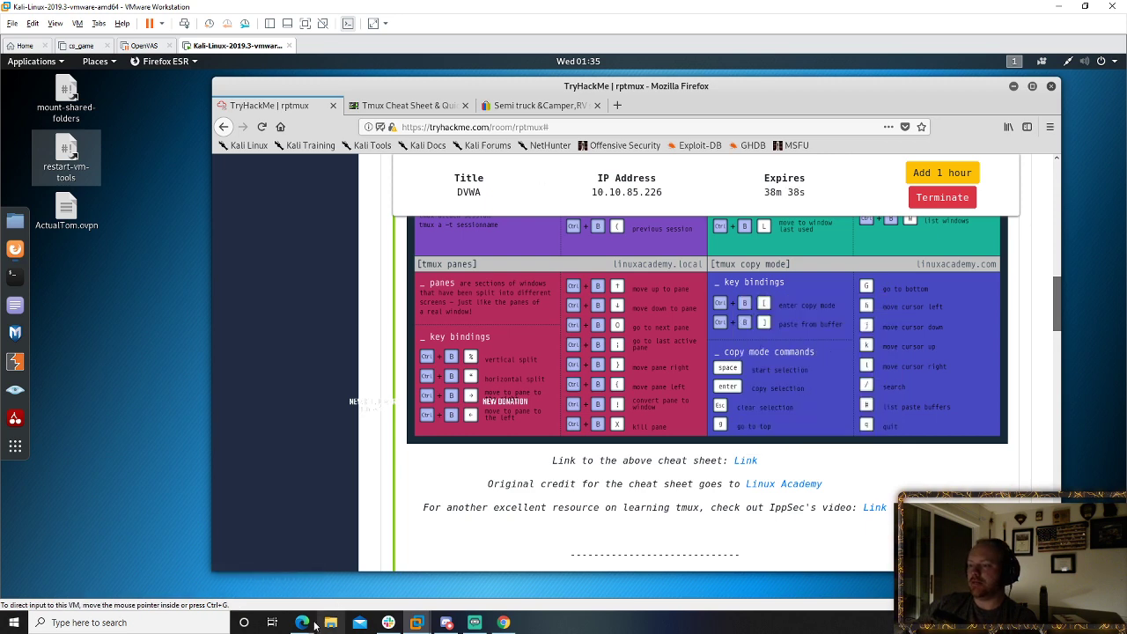
- Follow the cheat sheet link and switch to the host browser showing it on imgur
mouse_move(303, 621)
click(355, 572)
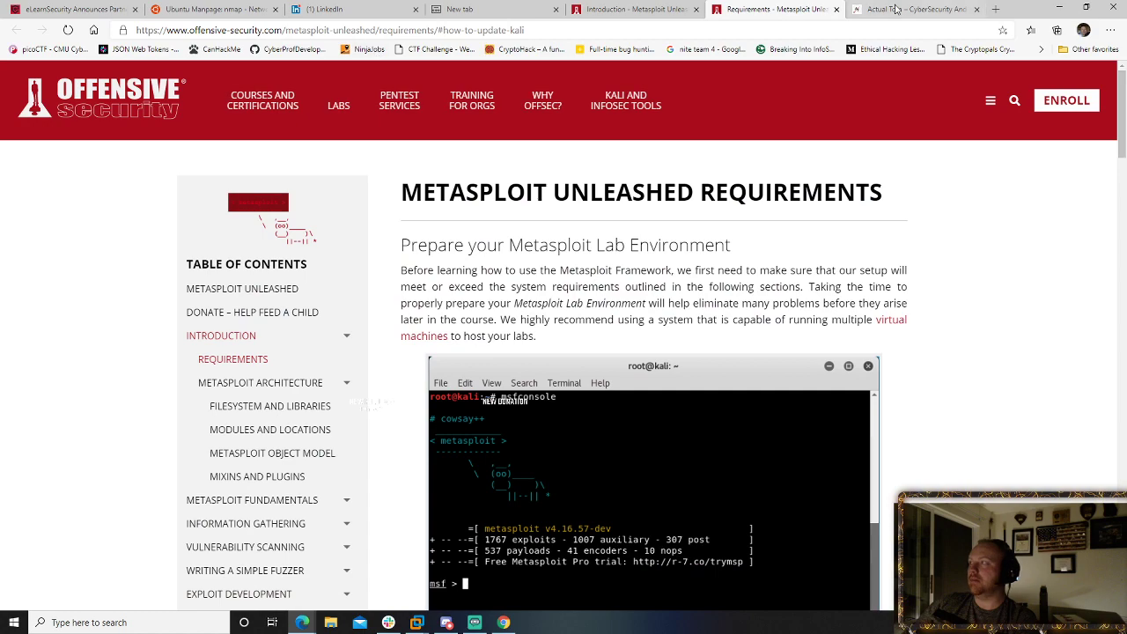
click(995, 9)
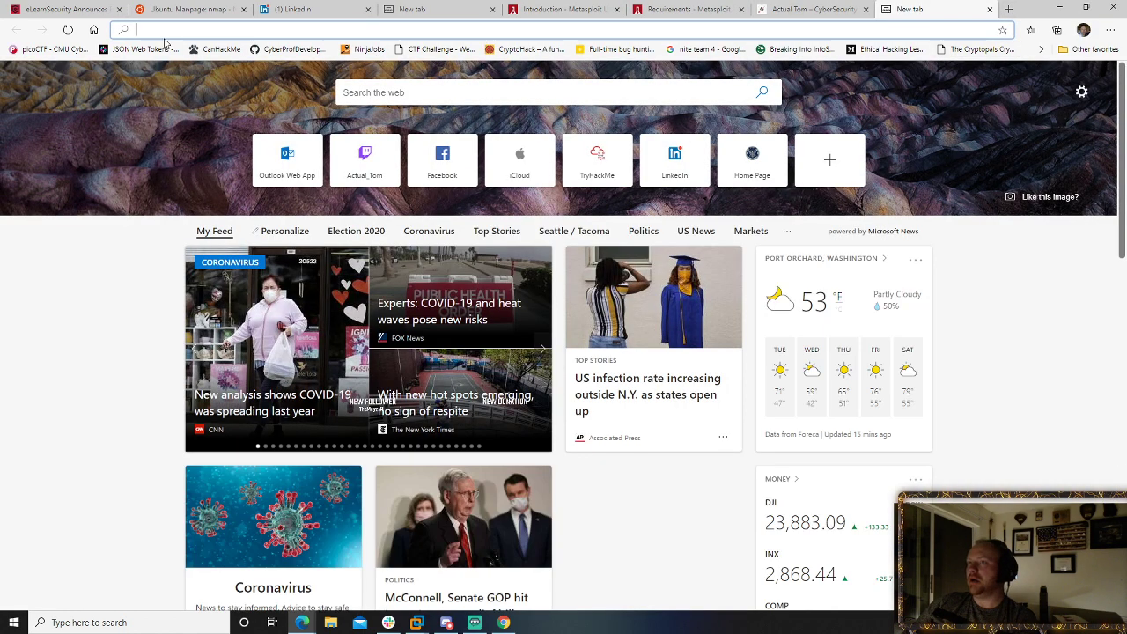
drag(1019, 11, 937, 333)
click(979, 311)
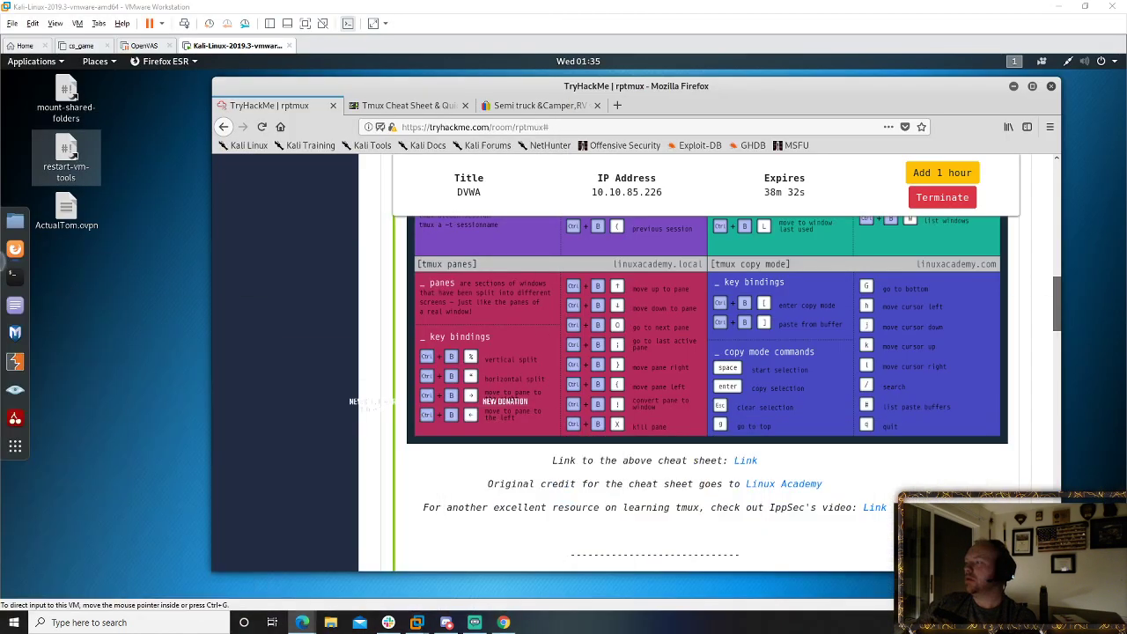
click(745, 461)
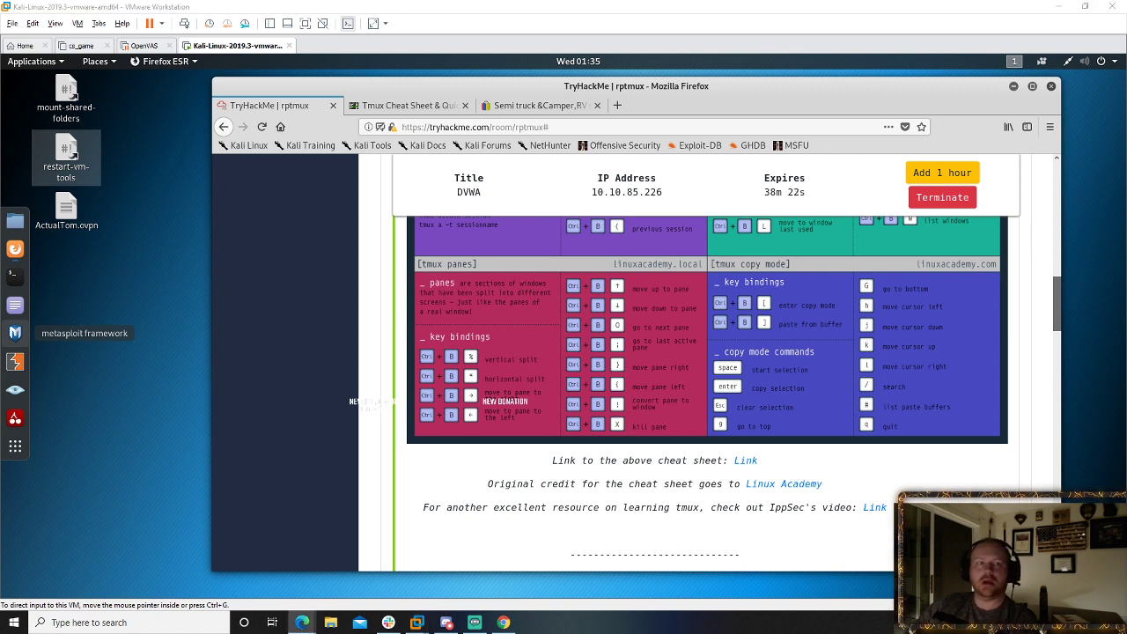
click(747, 462)
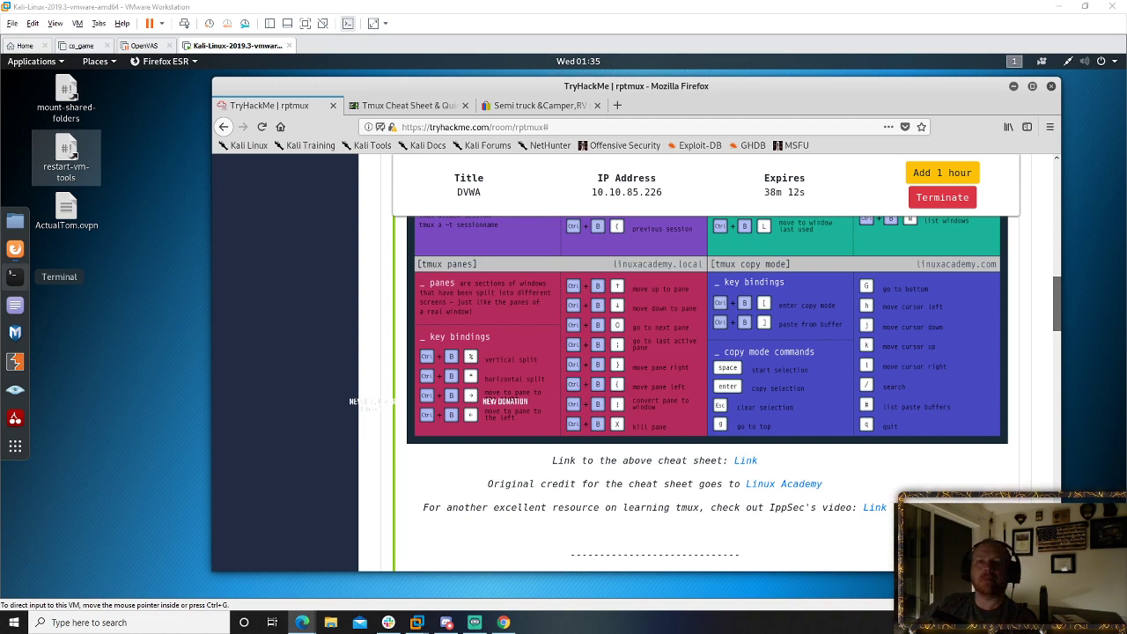
key(alt+Tab)
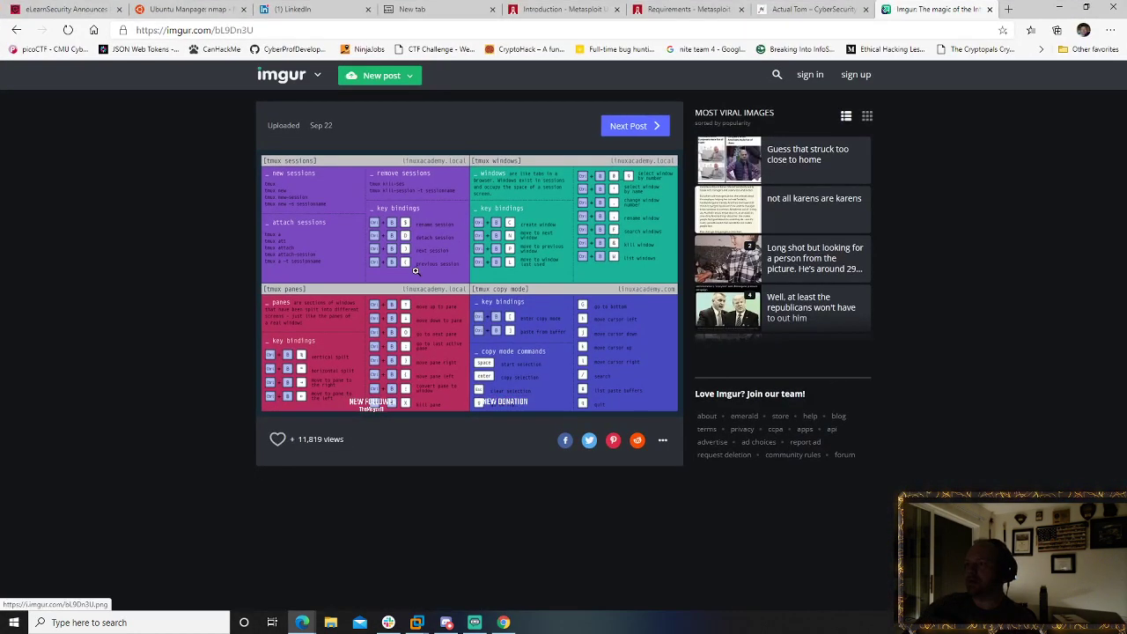
- Save the enlarged cheat sheet image as a PNG named 'tmux cheatsheet'
click(405, 281)
right_click(552, 317)
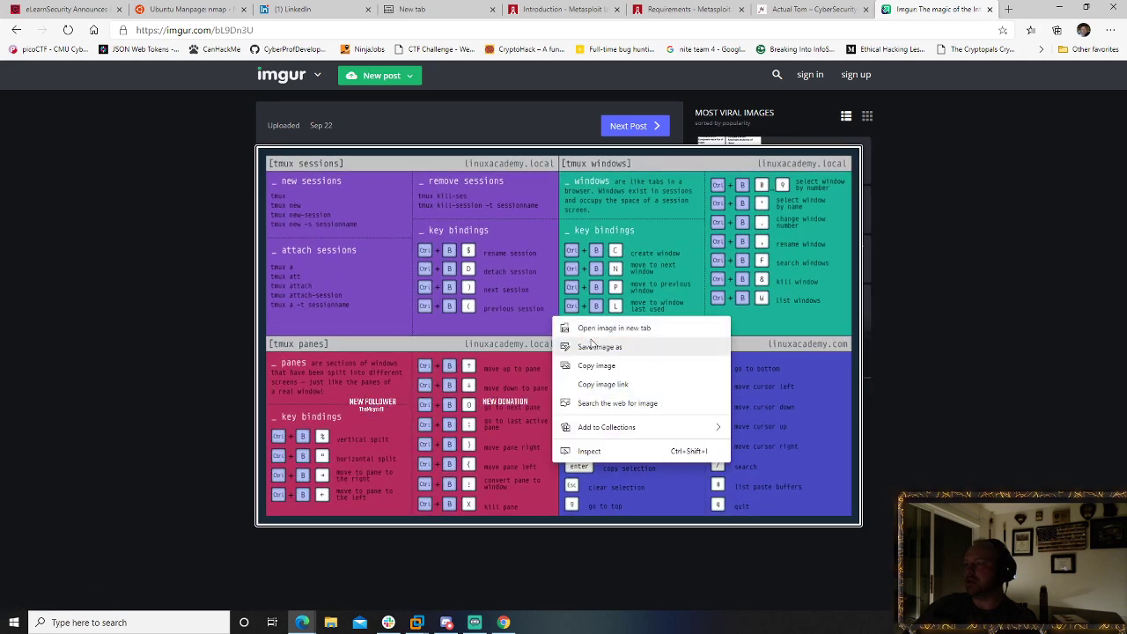
click(597, 344)
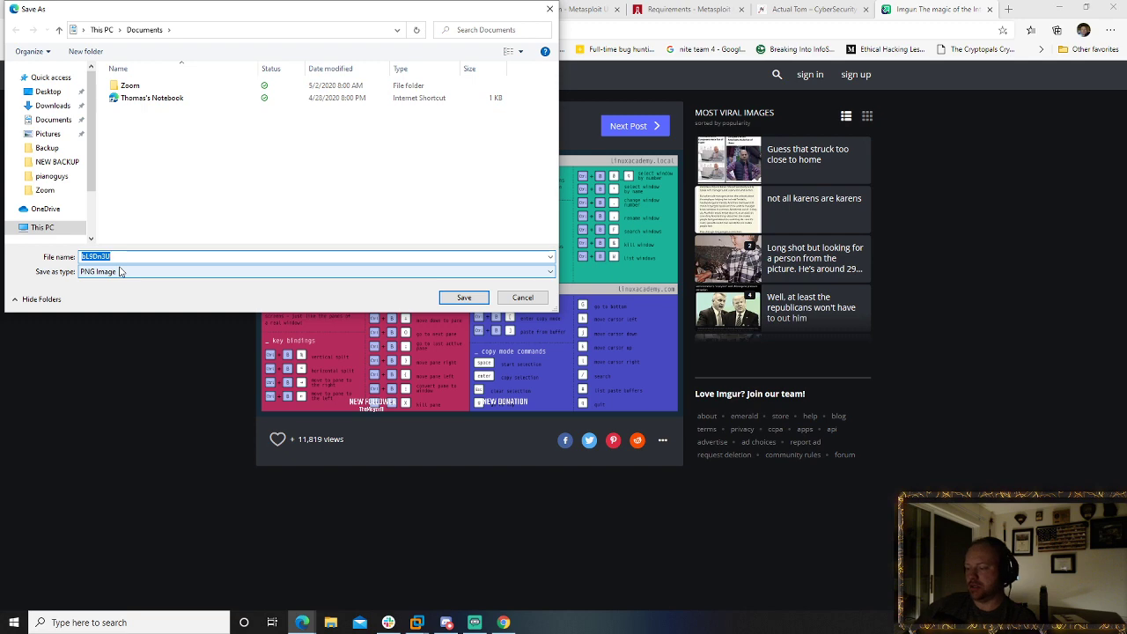
text(tmux cheatsheet)
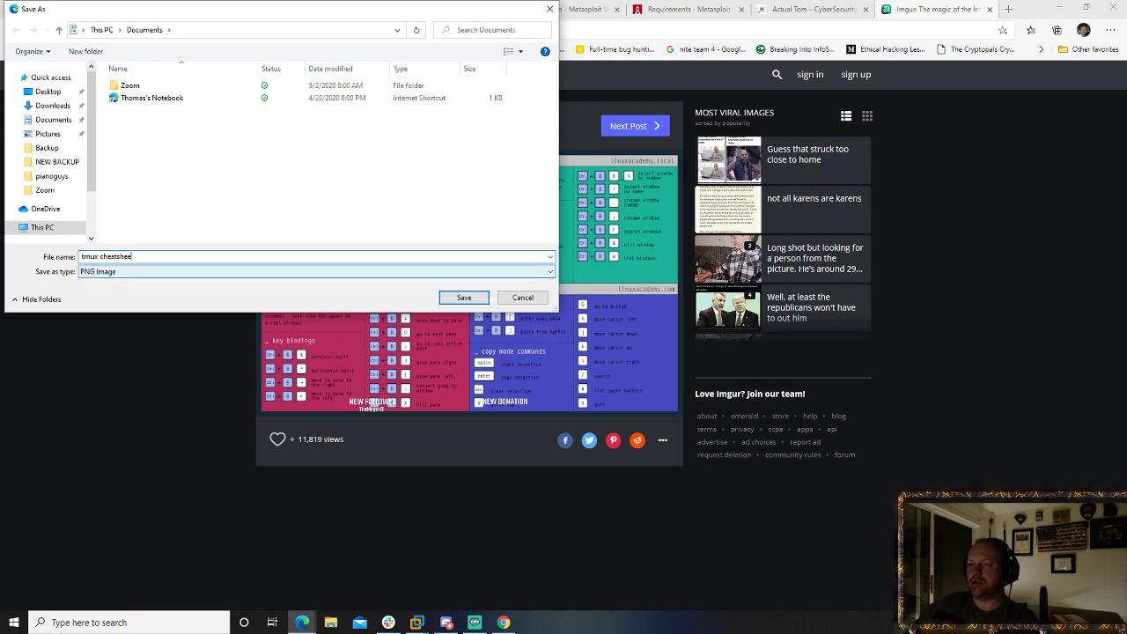
key(Return)
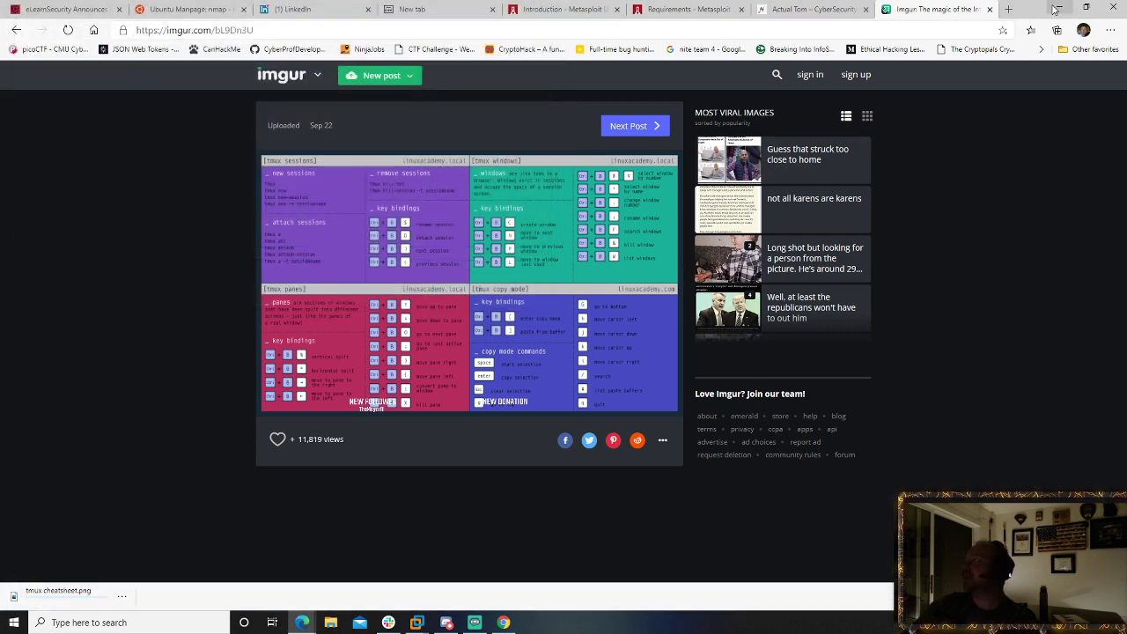
key(alt+Tab)
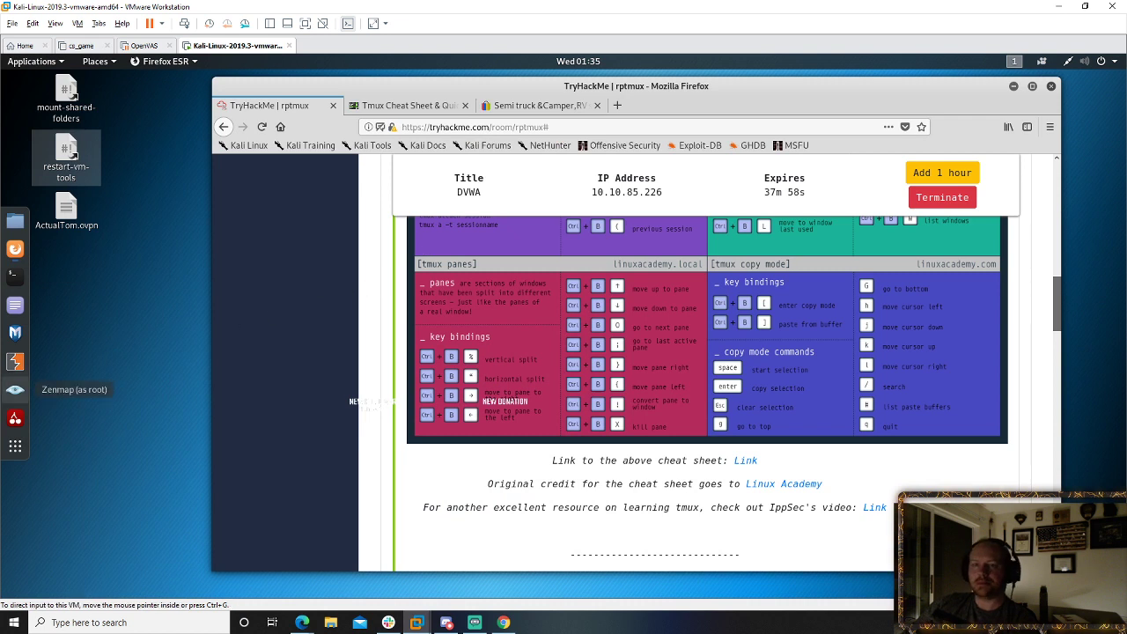
key(alt+Tab)
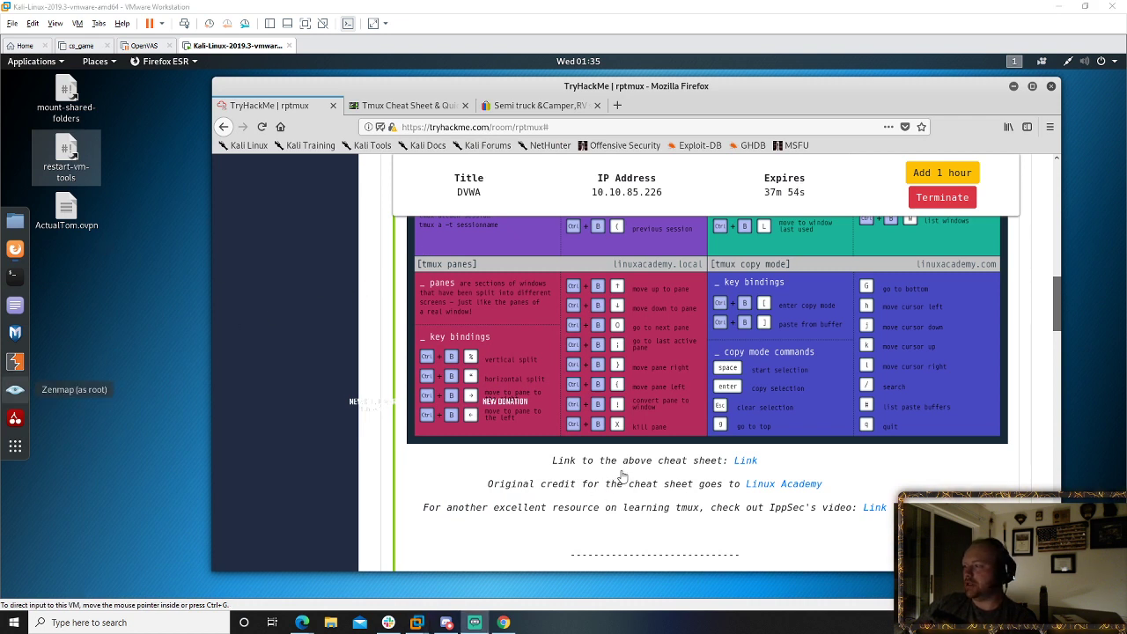
click(949, 476)
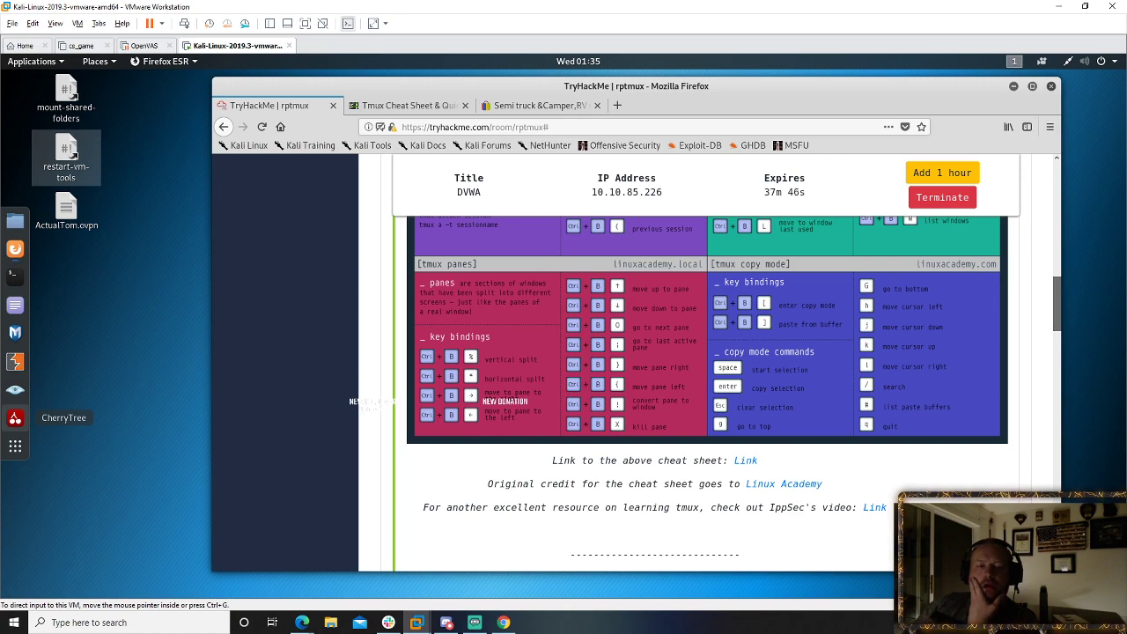
key(alt+Tab)
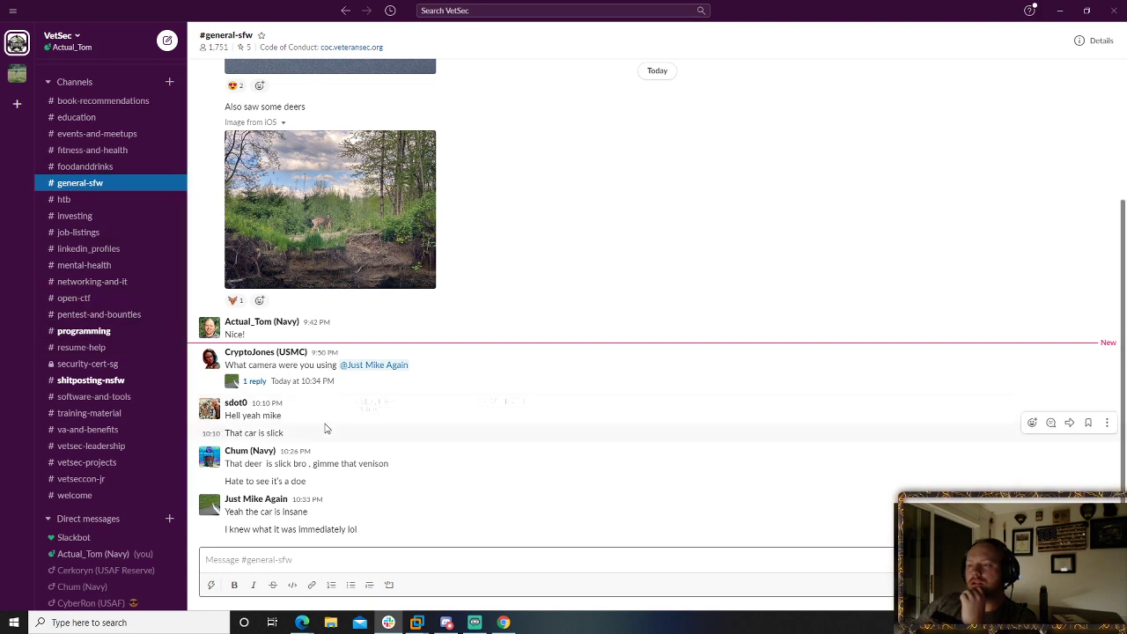
click(1059, 11)
scroll(563, 441, down, 3)
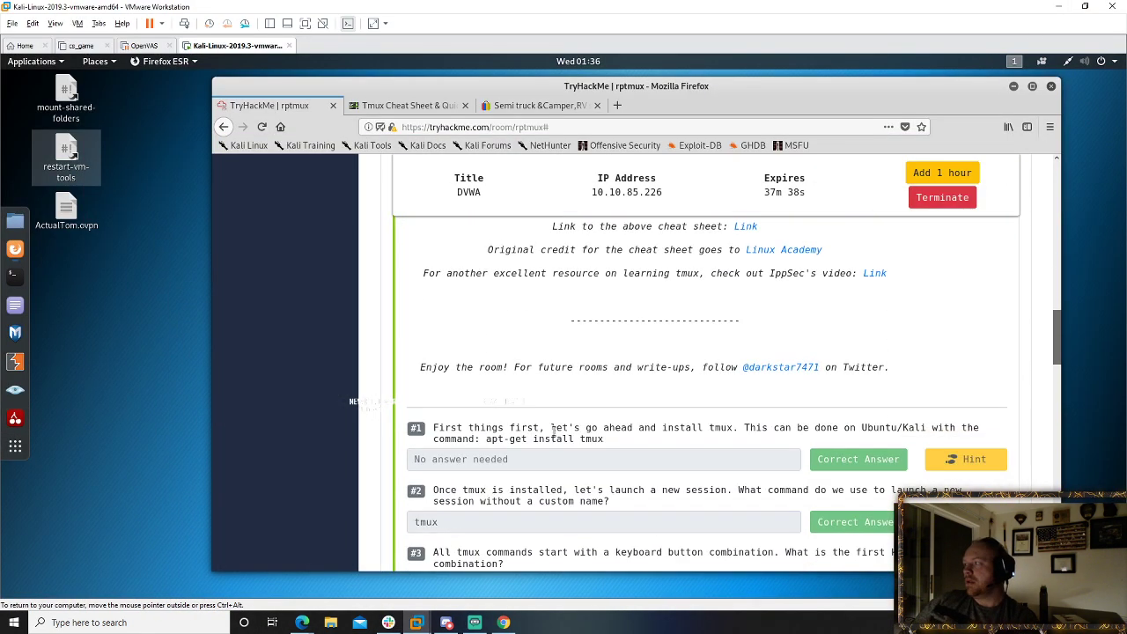
scroll(553, 428, up, 10)
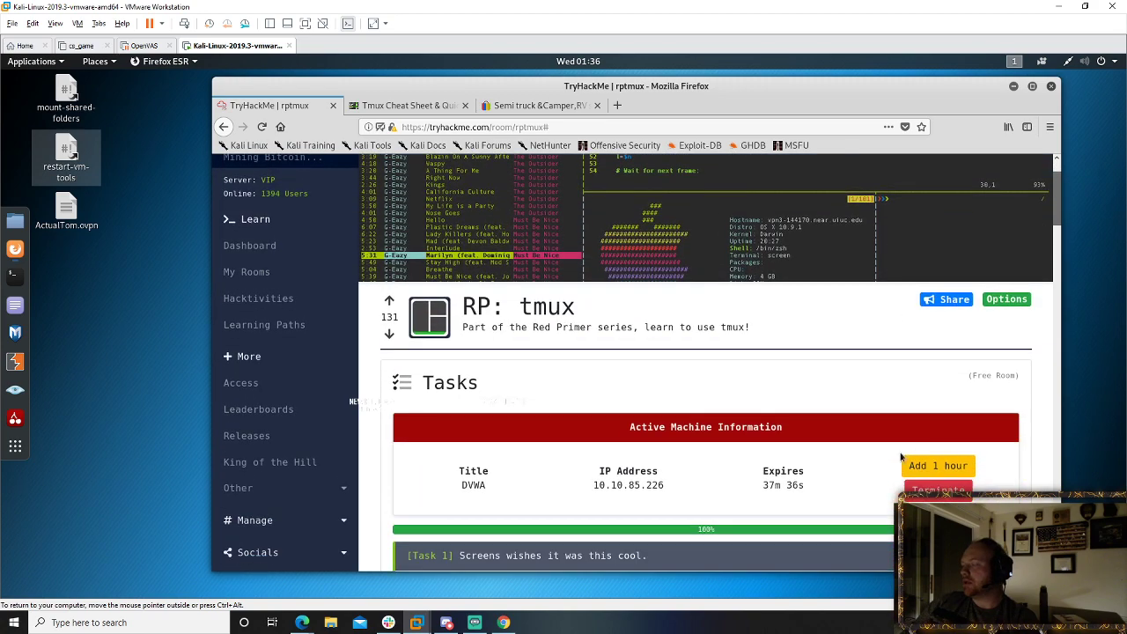
- Terminate the DVWA machine and scroll Learning Paths down to the Linux room cards
click(938, 490)
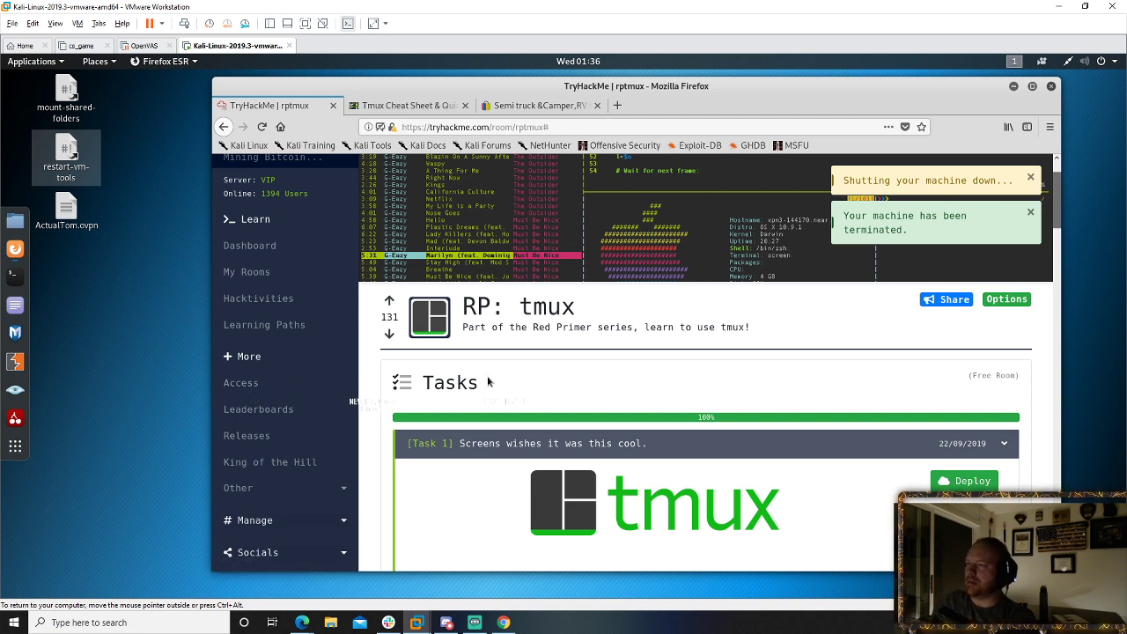
click(257, 333)
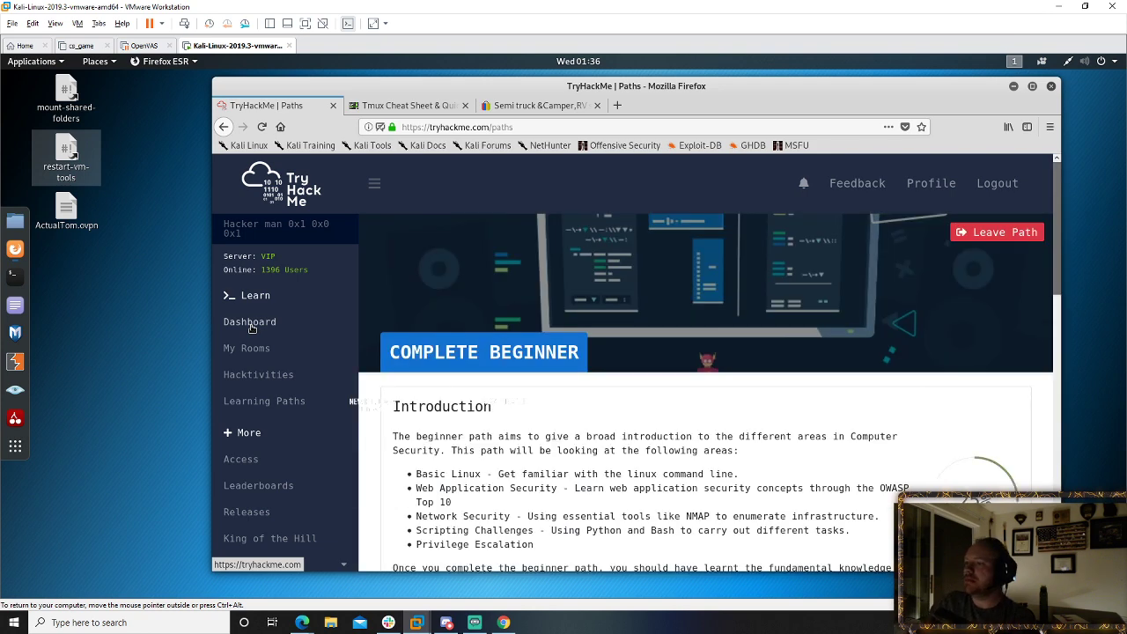
scroll(673, 517, down, 5)
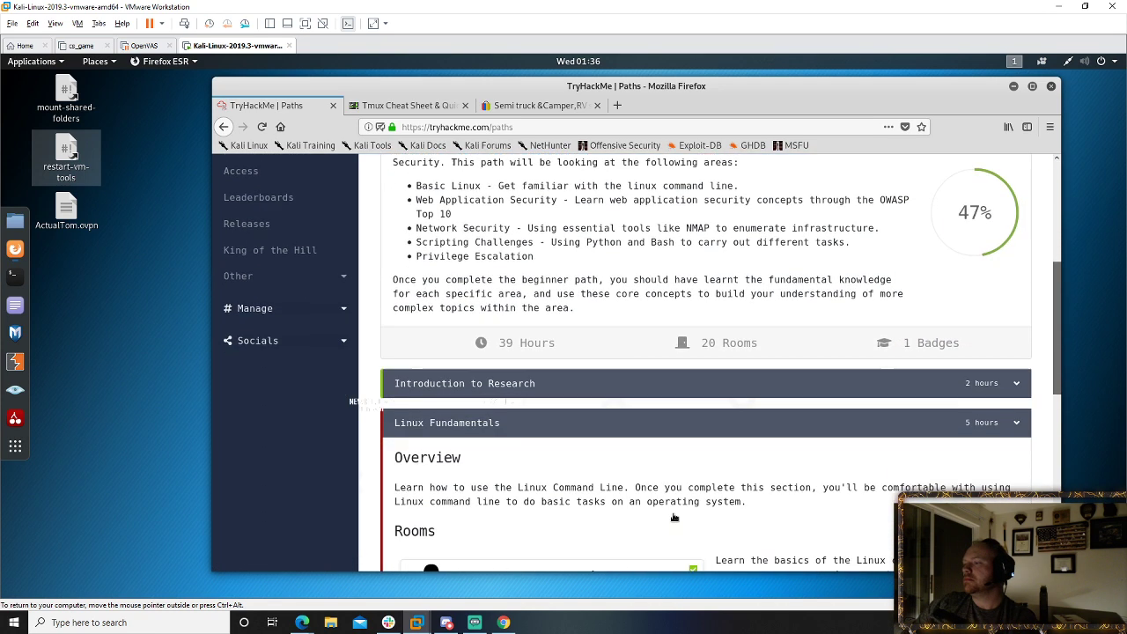
scroll(674, 517, down, 7)
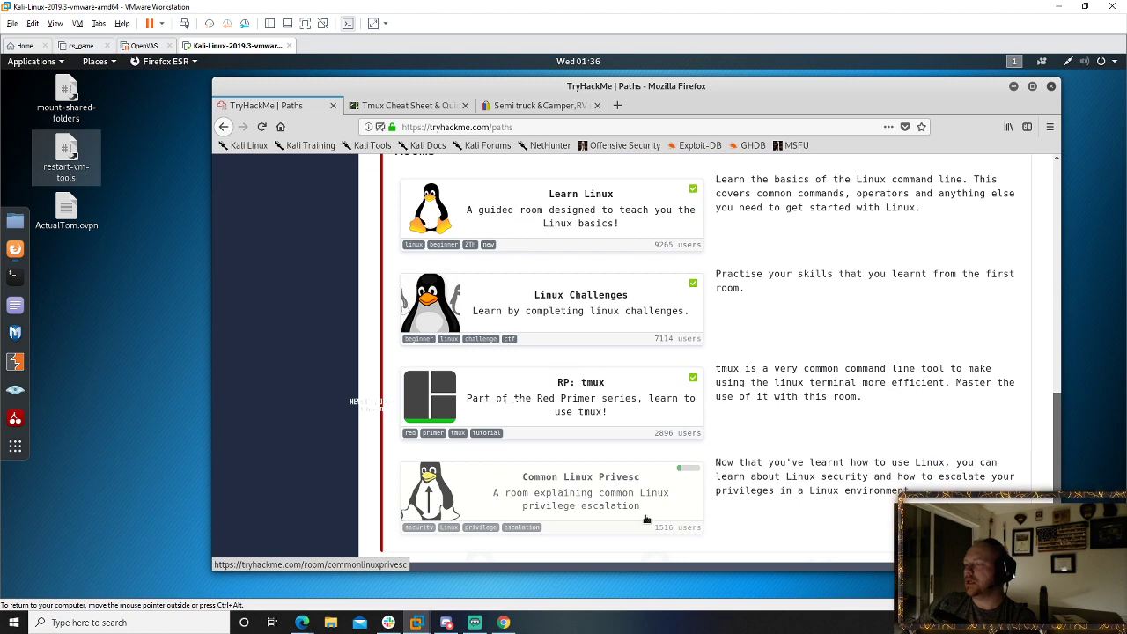
- Open the Common Linux Privesc card, join the room and deploy its target machine
click(589, 493)
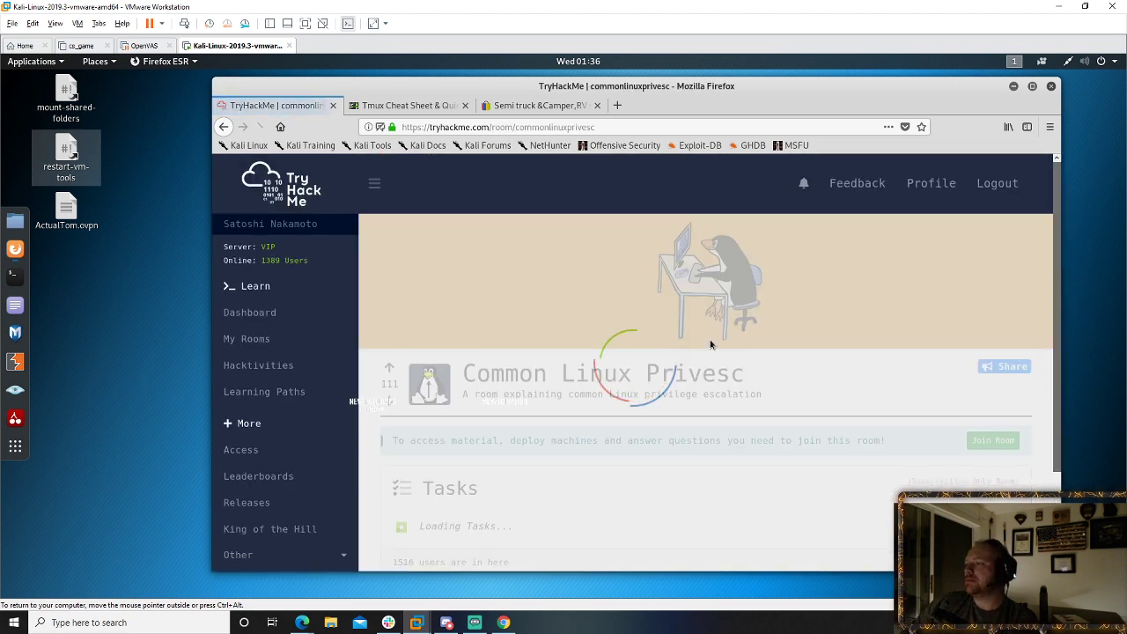
scroll(705, 346, down, 4)
scroll(700, 347, down, 3)
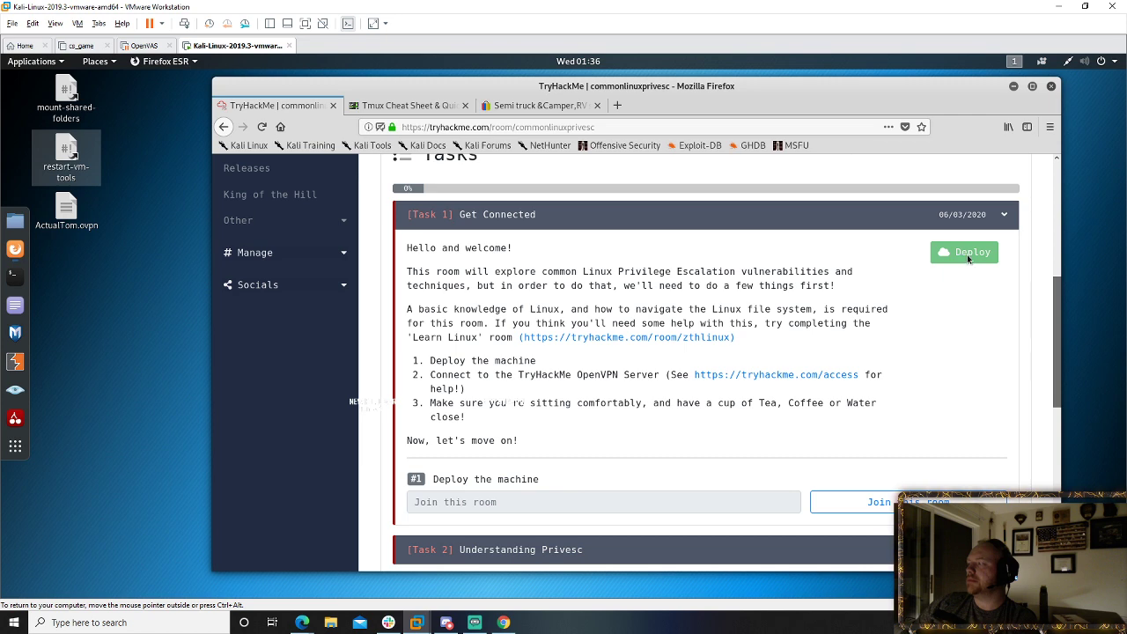
click(850, 502)
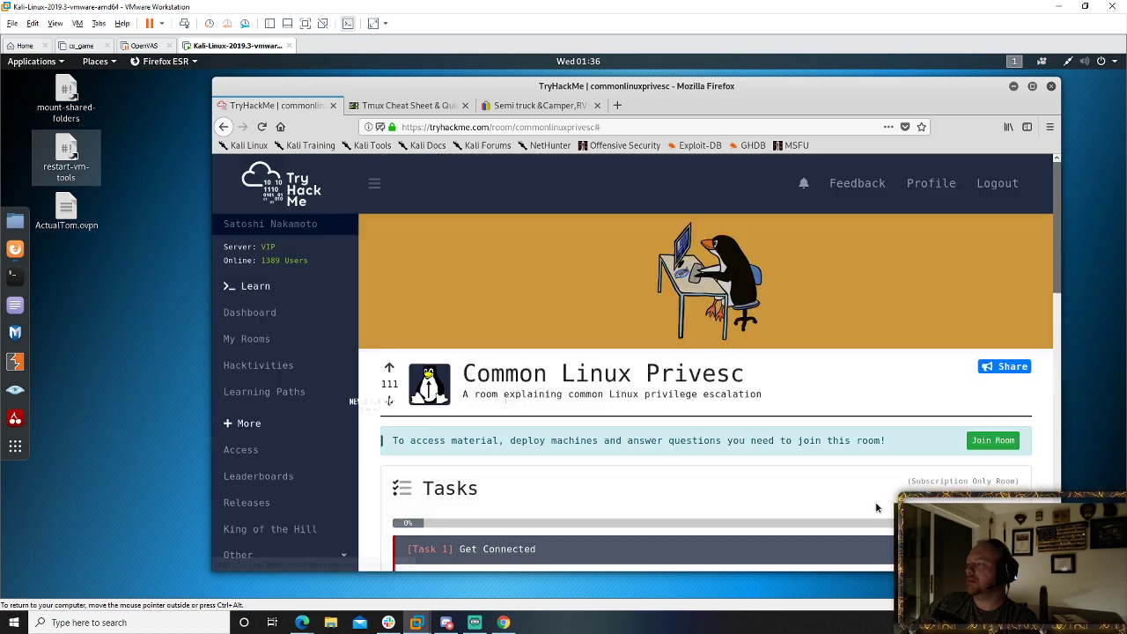
click(993, 440)
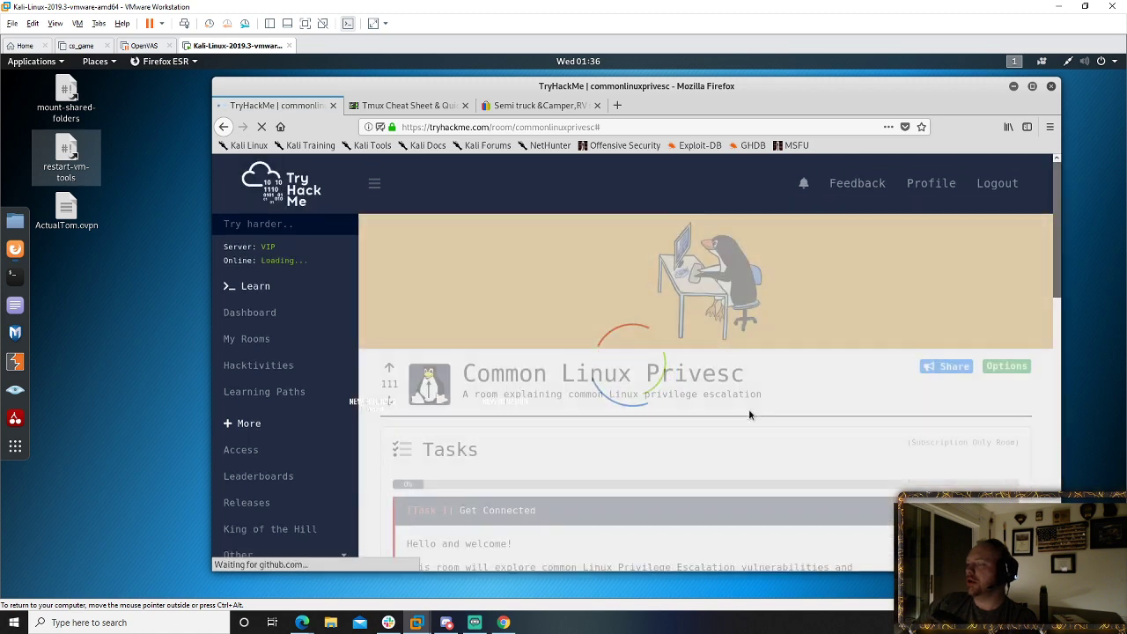
scroll(746, 409, down, 5)
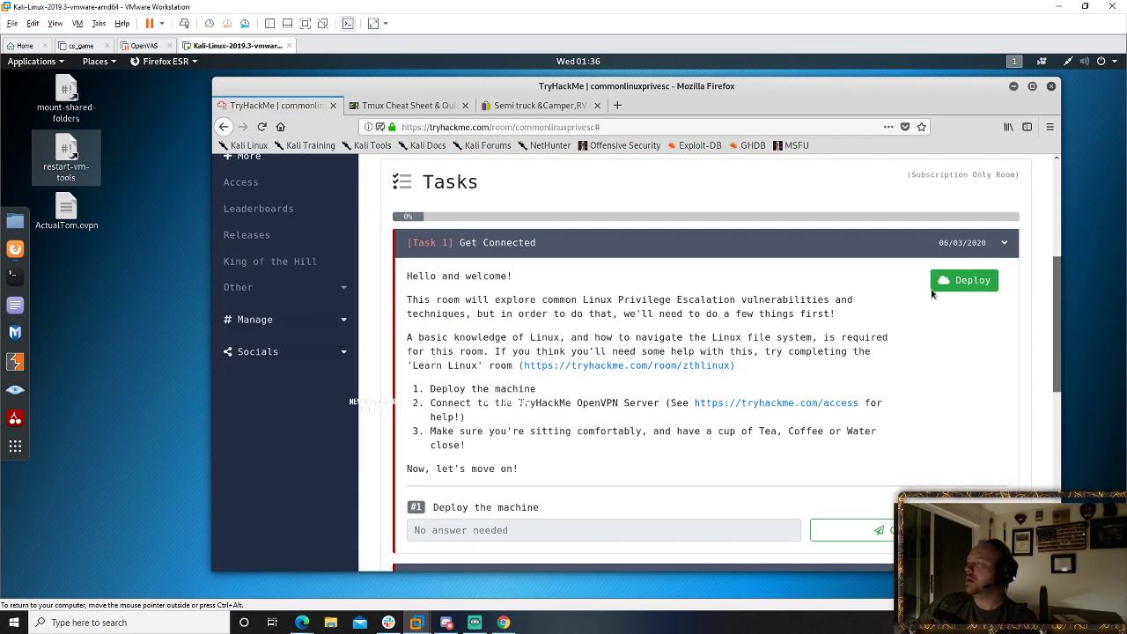
click(932, 289)
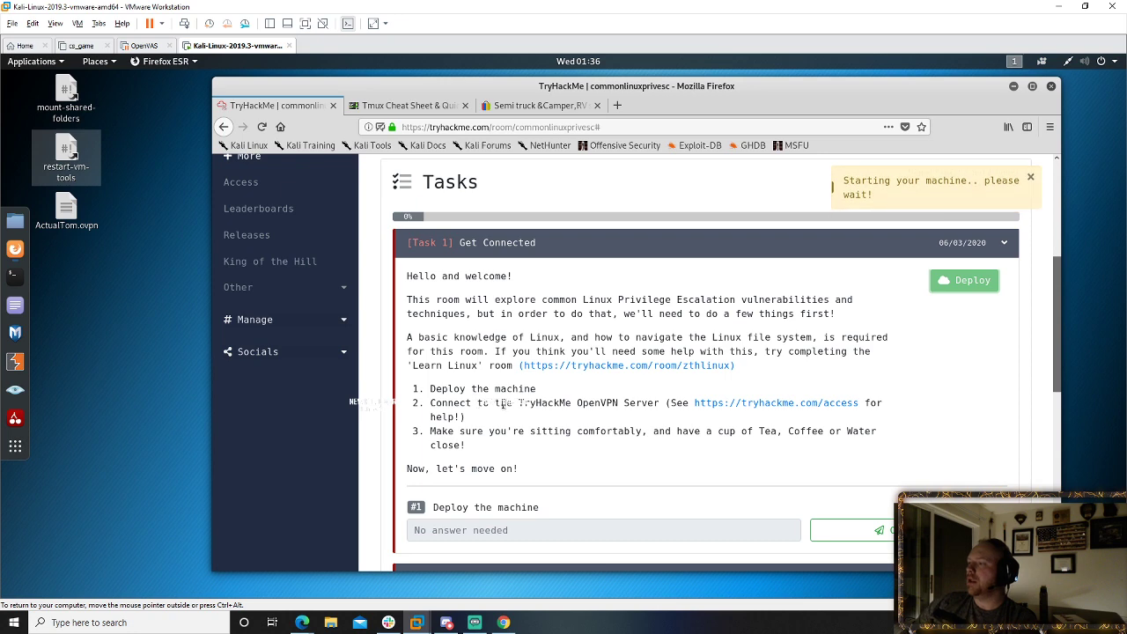
scroll(621, 428, down, 3)
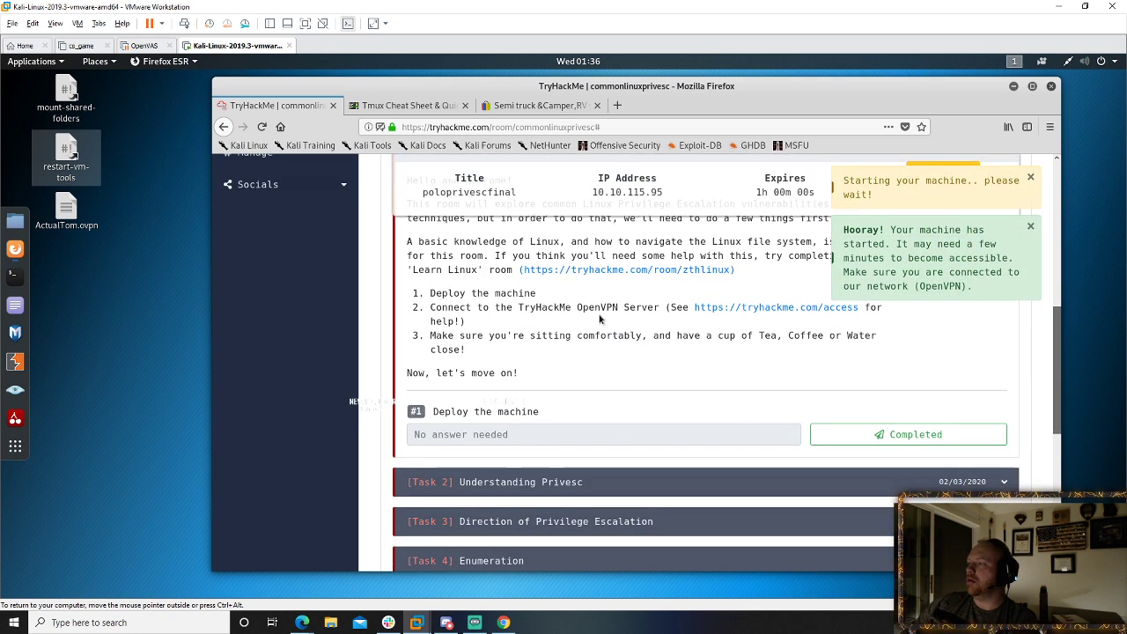
- In a root terminal, cd to Desktop, list files and run openvpn with the .ovpn config
click(15, 274)
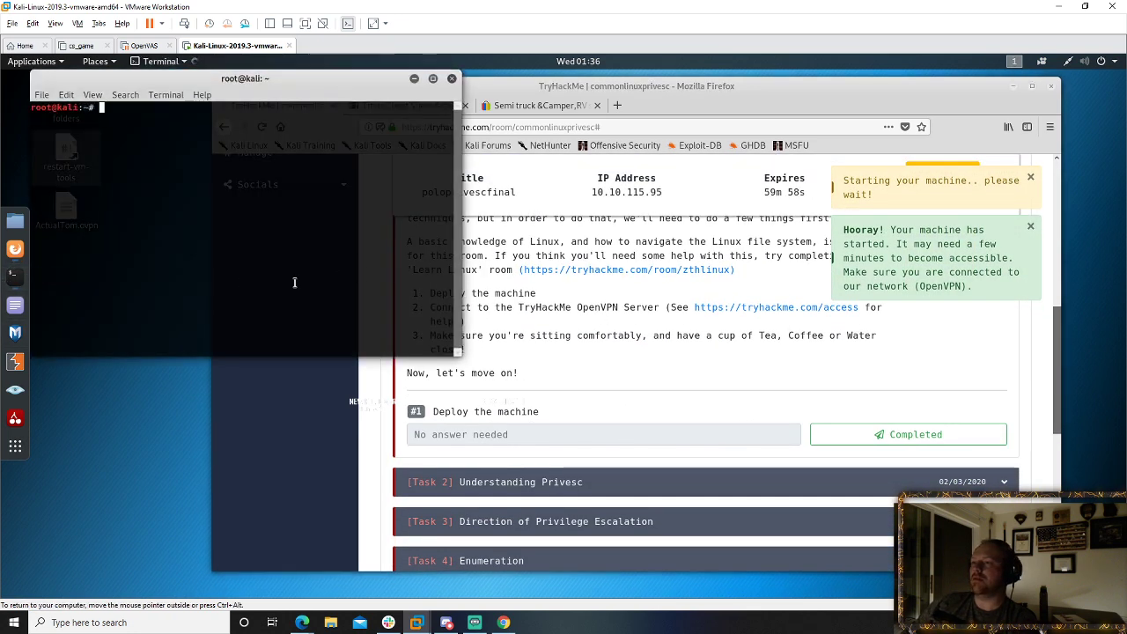
text(cd Desktop)
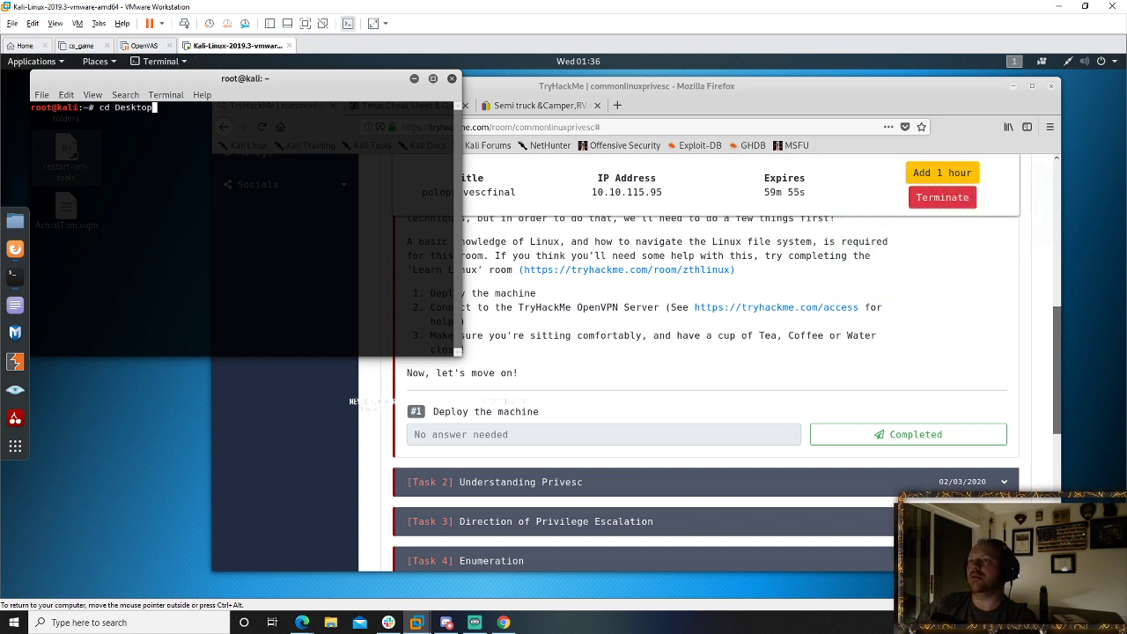
key(Return)
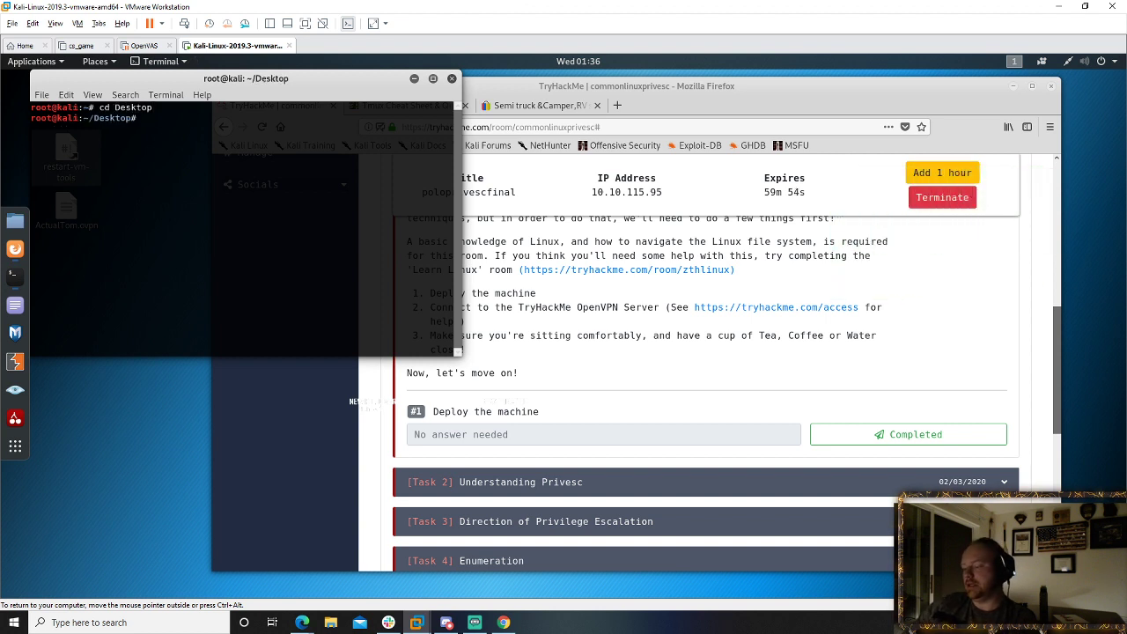
text(ls)
key(Return)
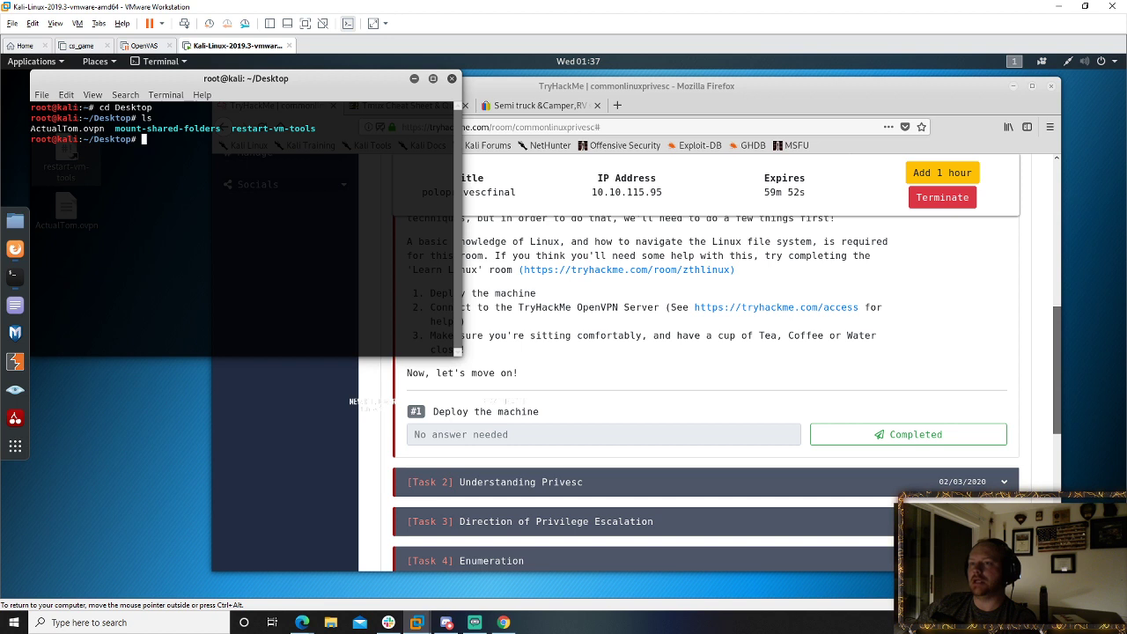
text(ope)
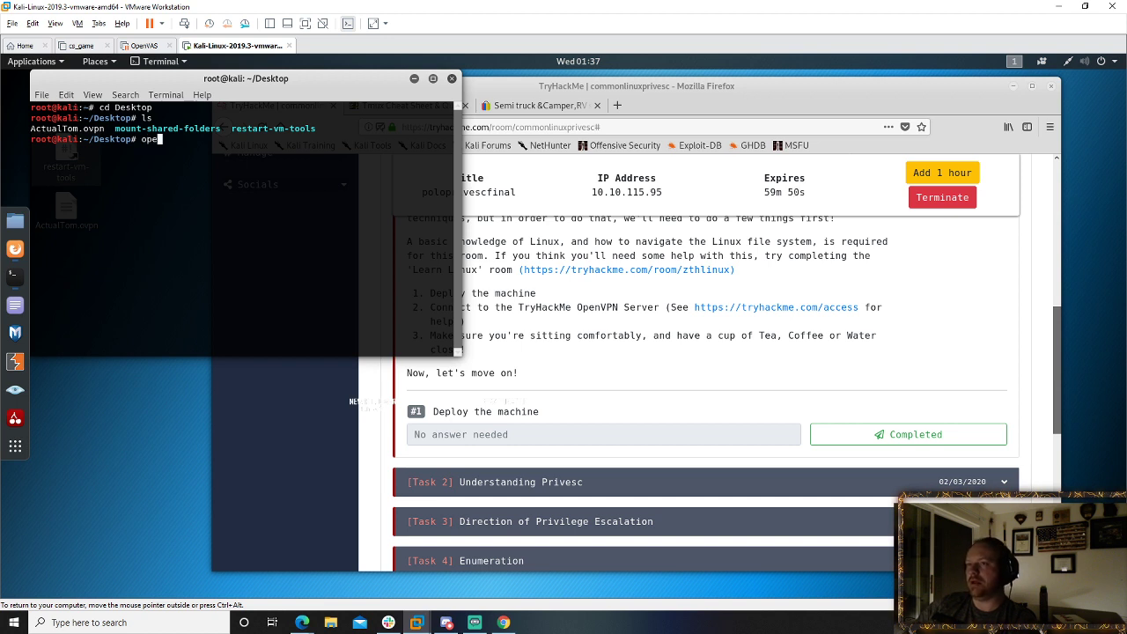
text(nvpn )
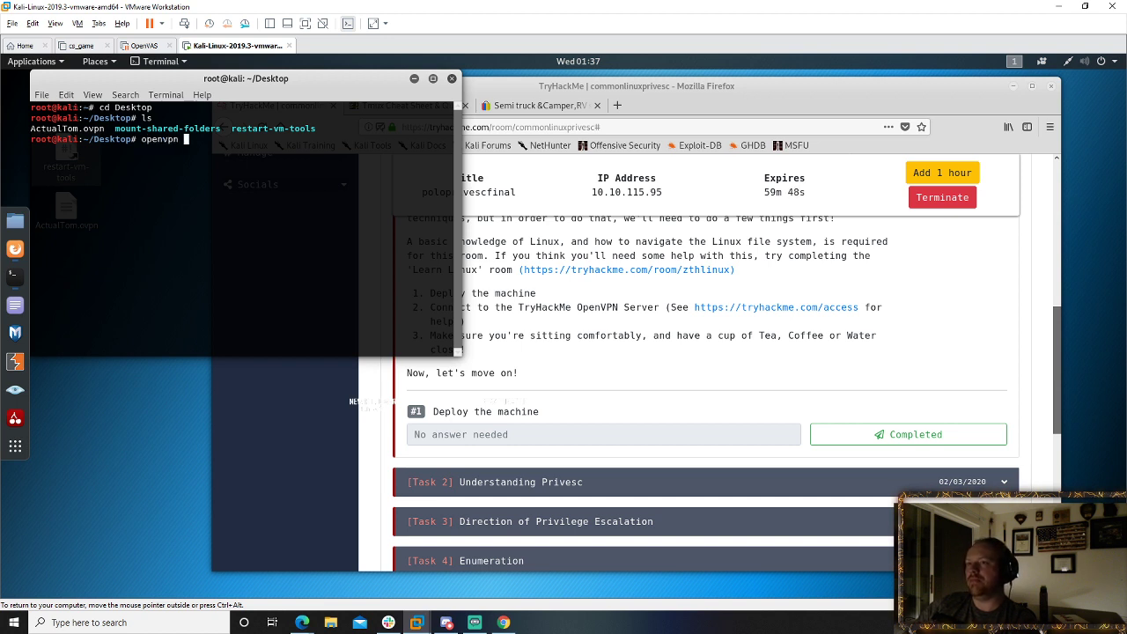
text(Actual)
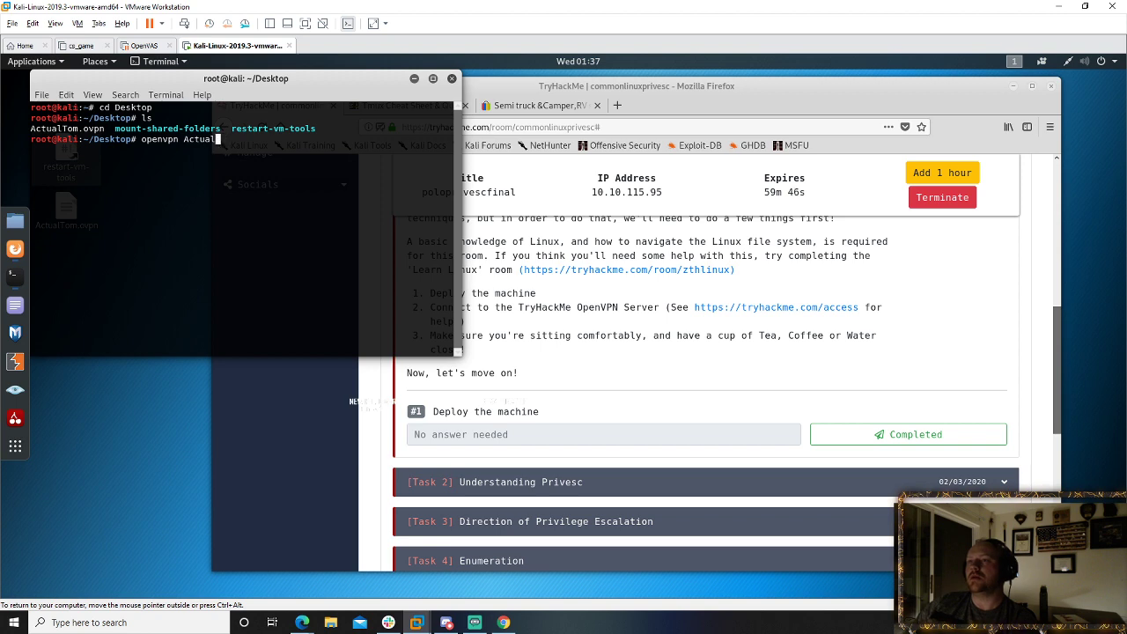
text(Tom.ovp)
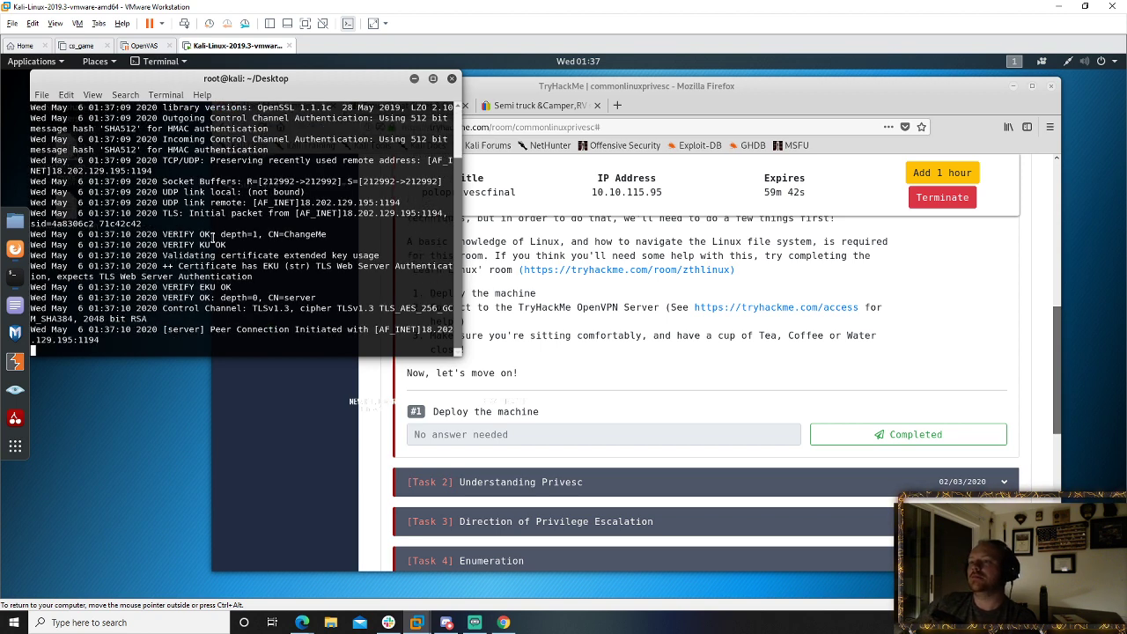
click(415, 79)
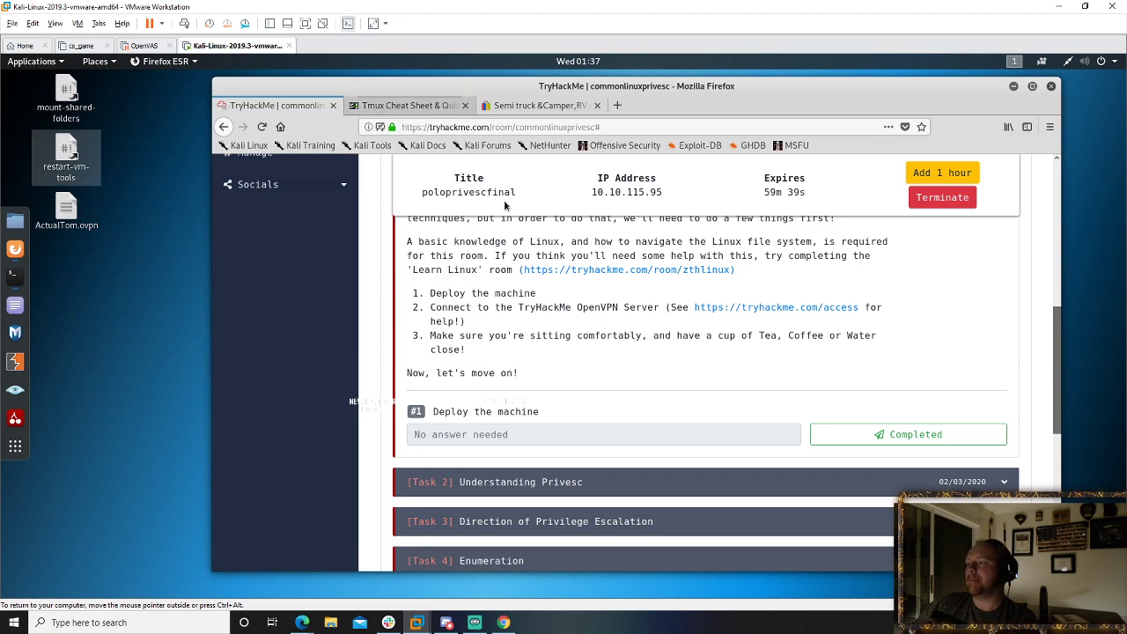
- Mark Task 1's 'Deploy the machine' question complete and expand the Understanding Privesc task
click(888, 436)
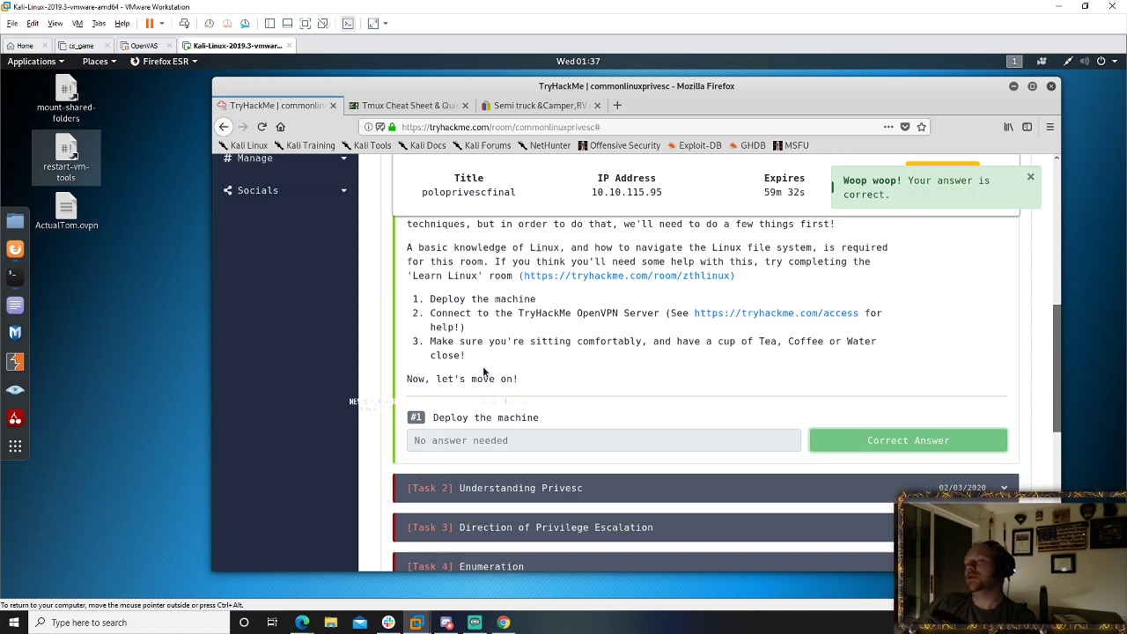
scroll(511, 405, up, 2)
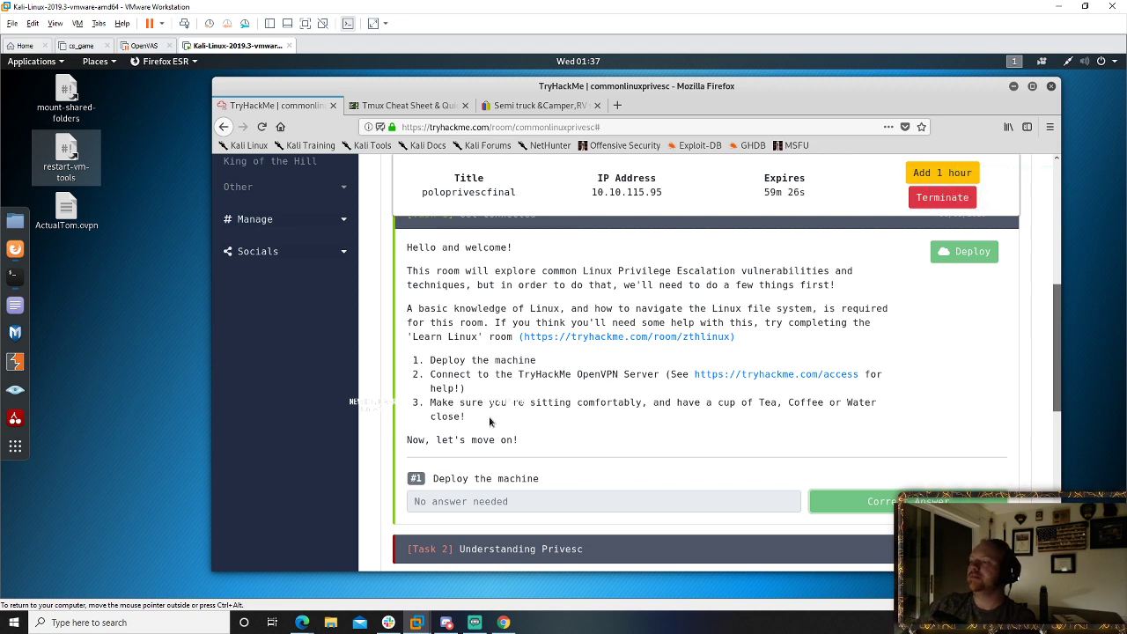
scroll(490, 421, down, 3)
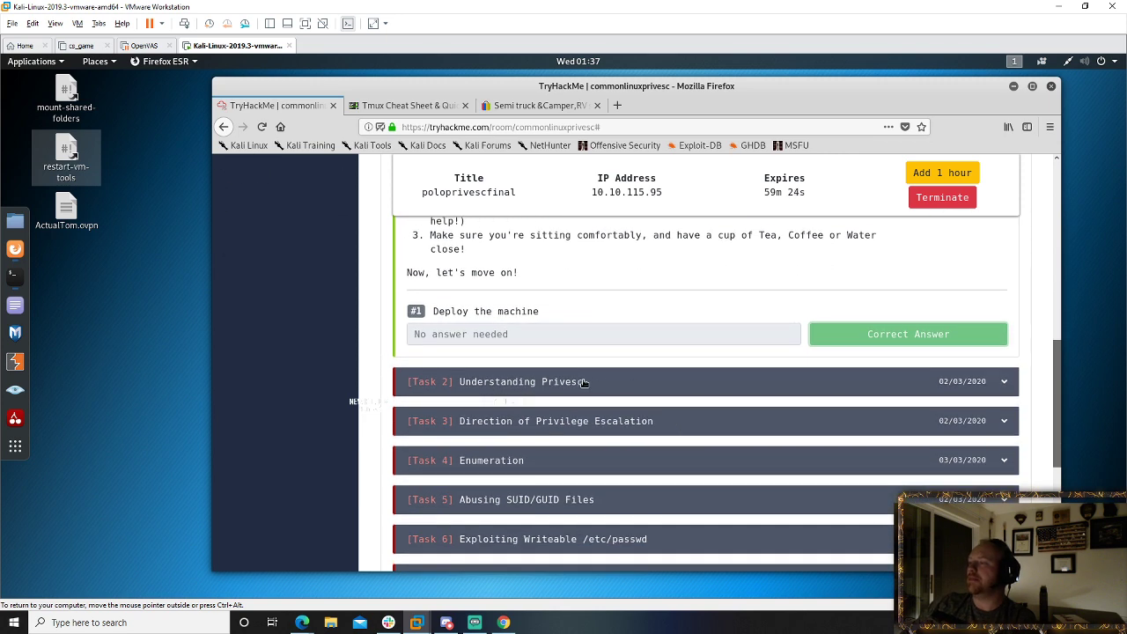
scroll(583, 381, down, 5)
scroll(614, 385, up, 2)
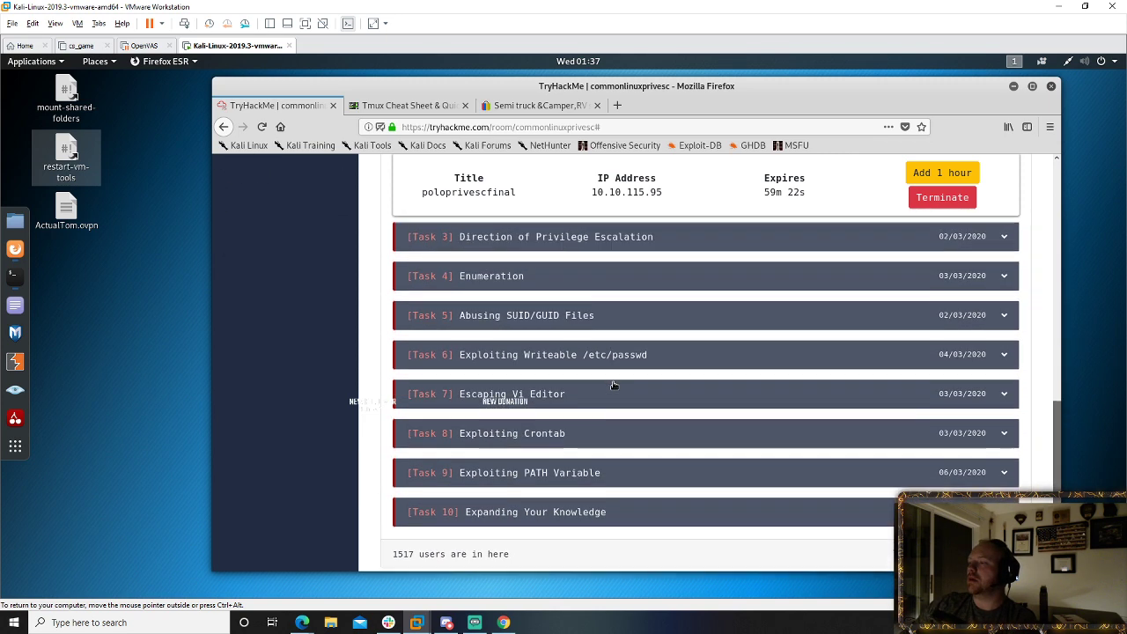
scroll(614, 385, up, 2)
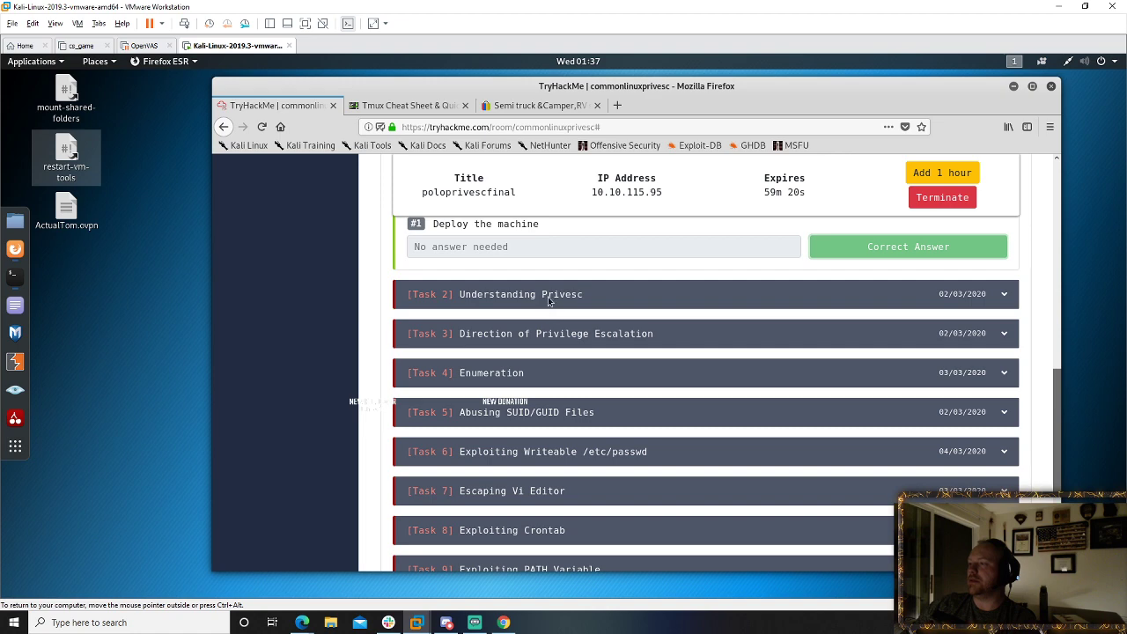
click(547, 301)
- Submit Task 2's reading question as correct and expand Task 3, Direction of Privilege Escalation
scroll(539, 392, up, 4)
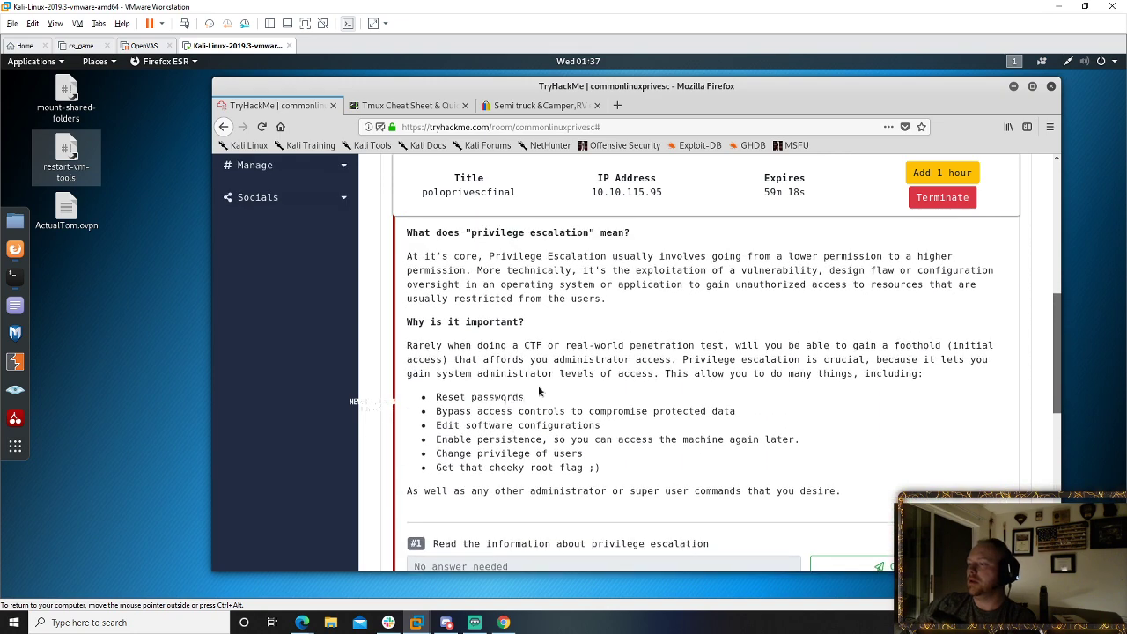
scroll(540, 392, up, 3)
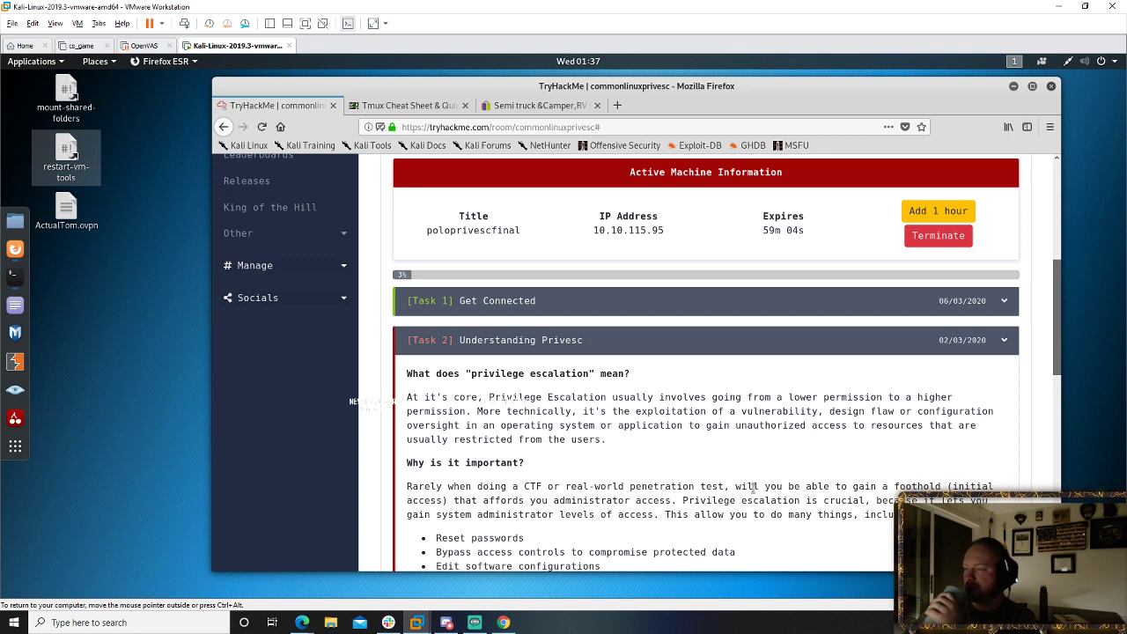
scroll(819, 500, down, 4)
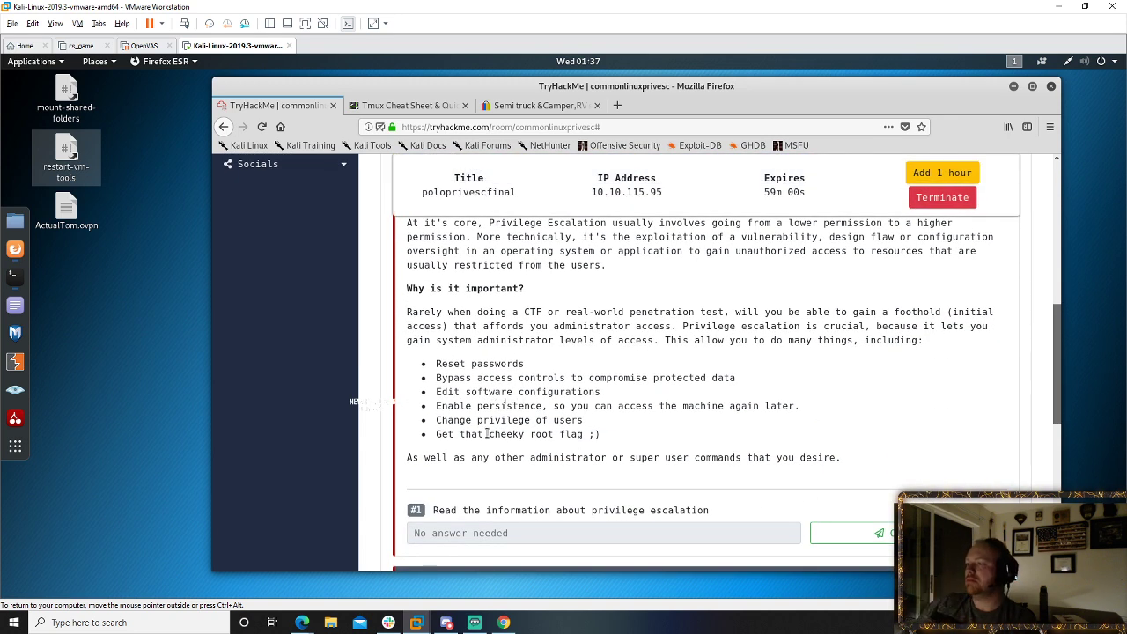
scroll(576, 449, down, 2)
click(870, 476)
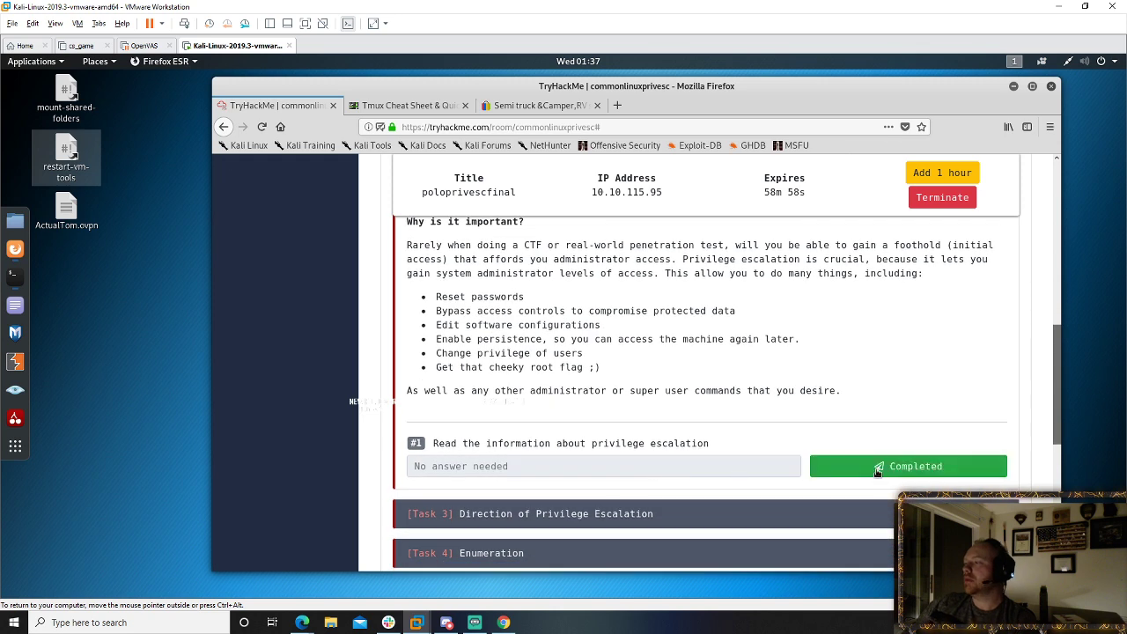
drag(441, 368, 588, 369)
click(722, 386)
scroll(617, 315, down, 5)
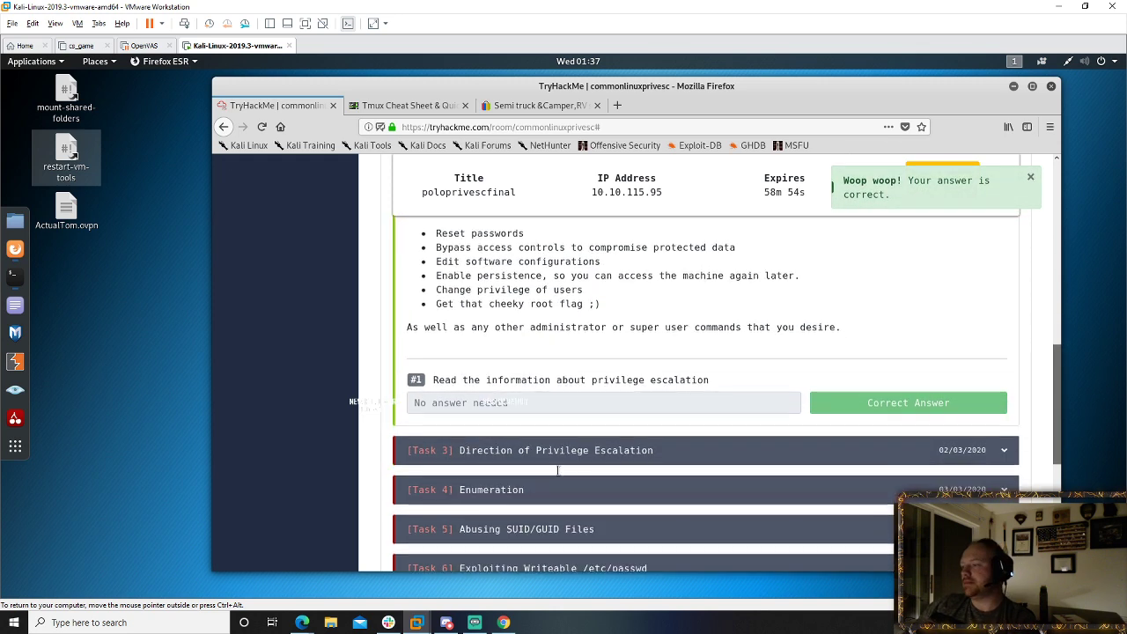
click(616, 316)
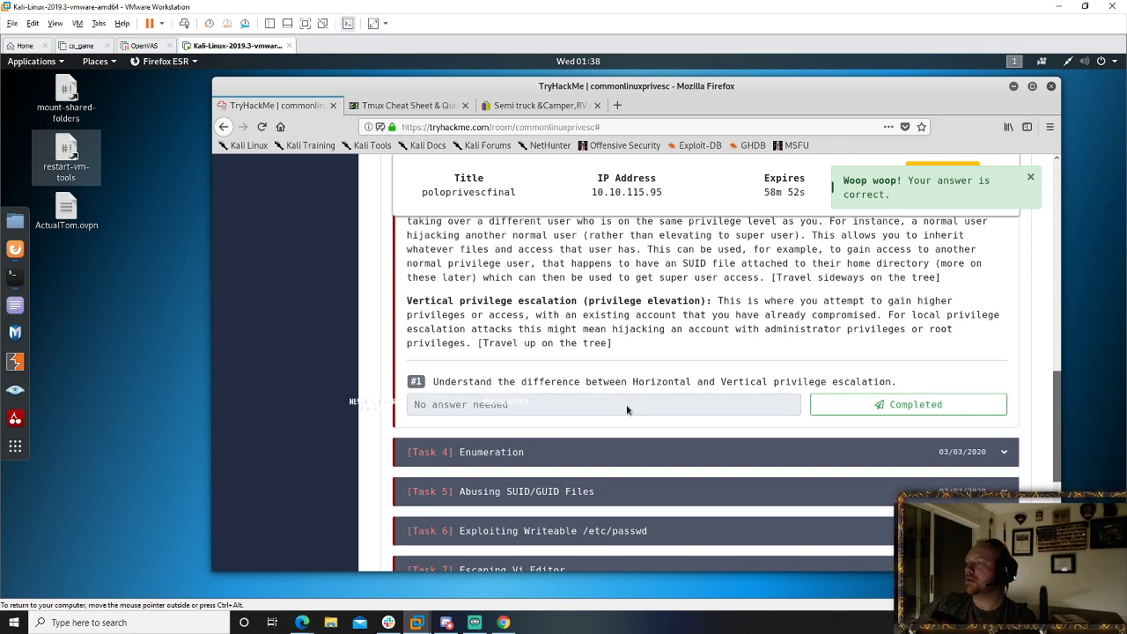
- Read Task 3's horizontal versus vertical escalation text and mark its question completed
scroll(610, 407, up, 2)
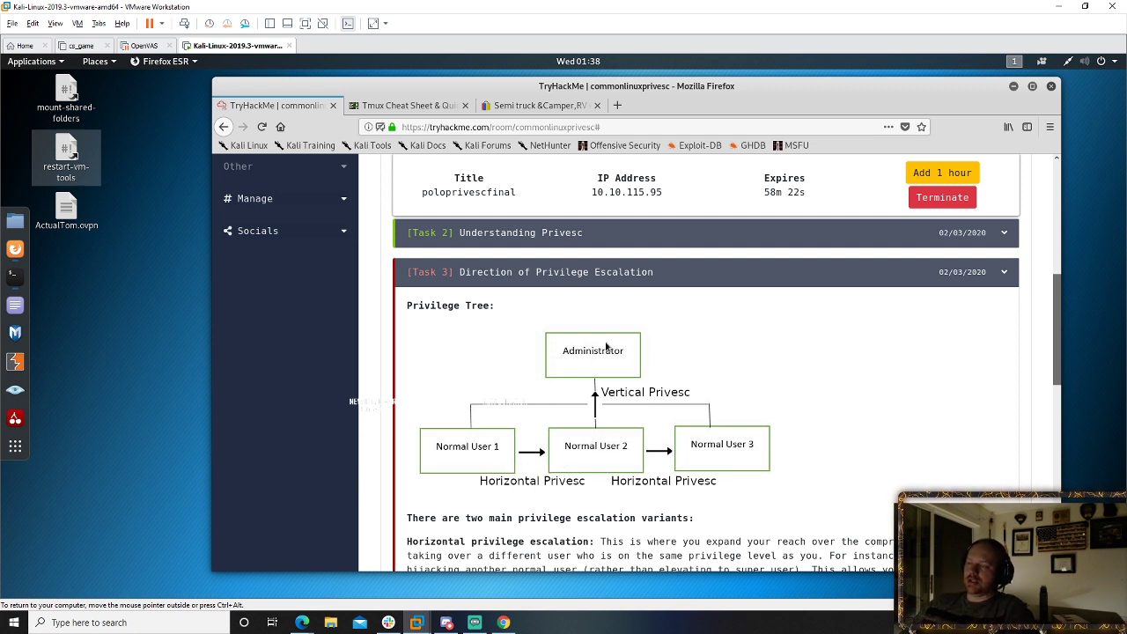
scroll(552, 407, down, 2)
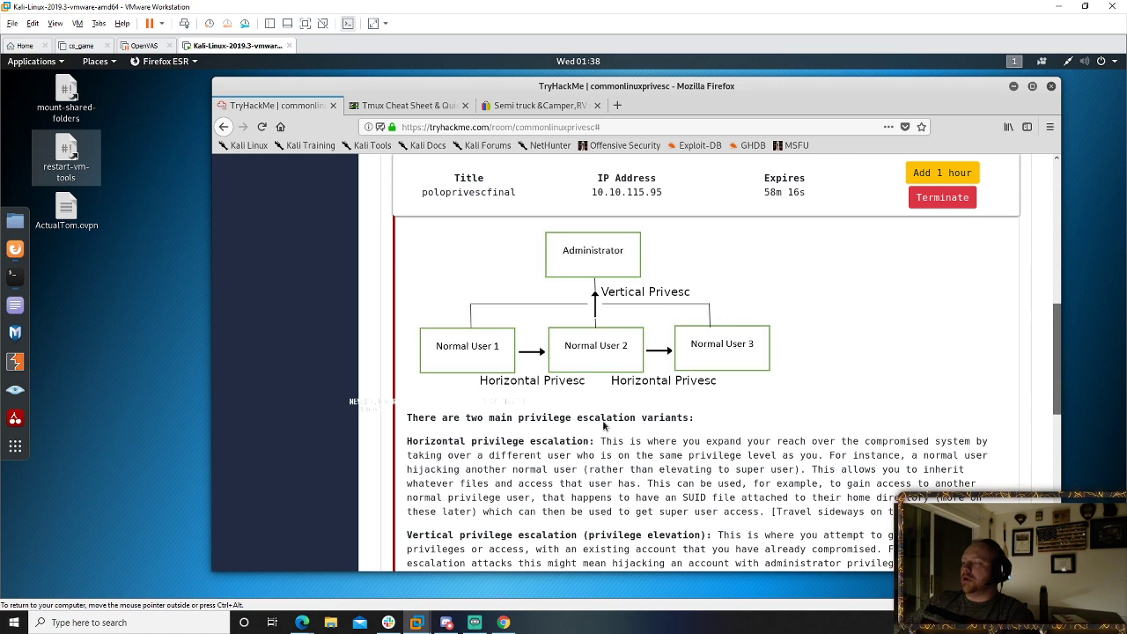
scroll(562, 531, down, 1)
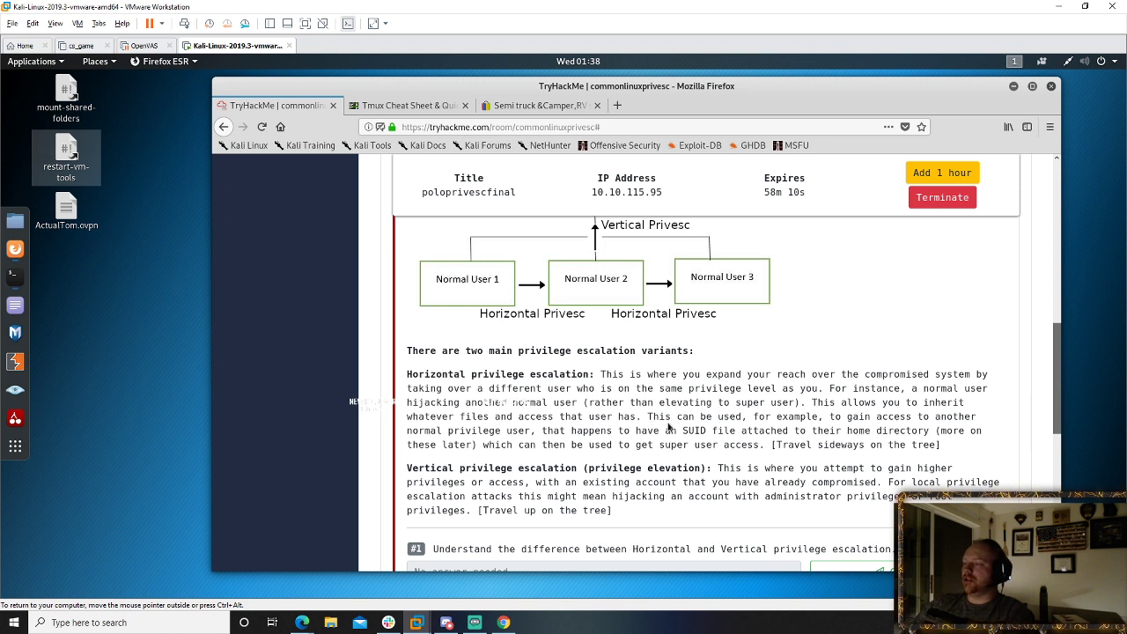
mouse_move(653, 417)
mouse_down()
mouse_move(692, 431)
mouse_move(797, 430)
mouse_move(662, 417)
mouse_up()
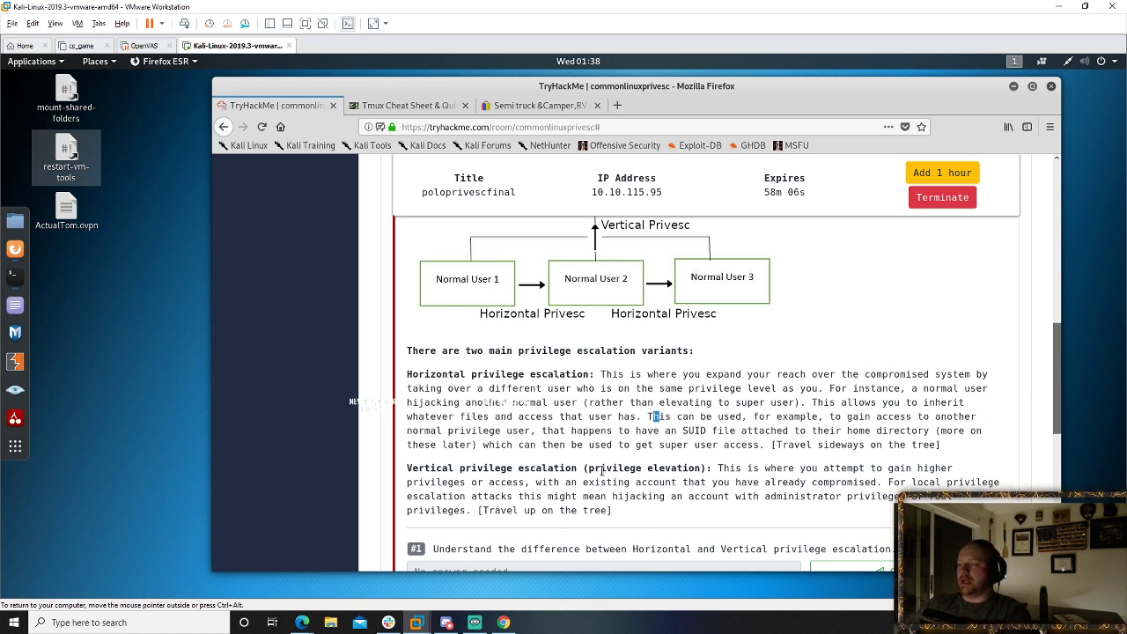
scroll(598, 502, down, 2)
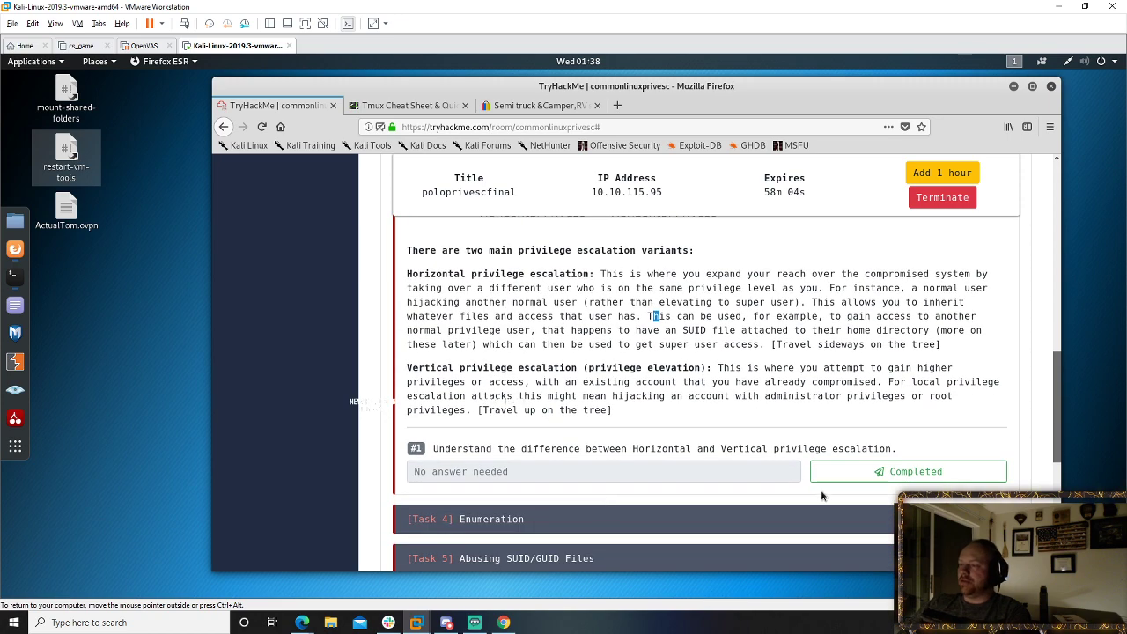
click(832, 475)
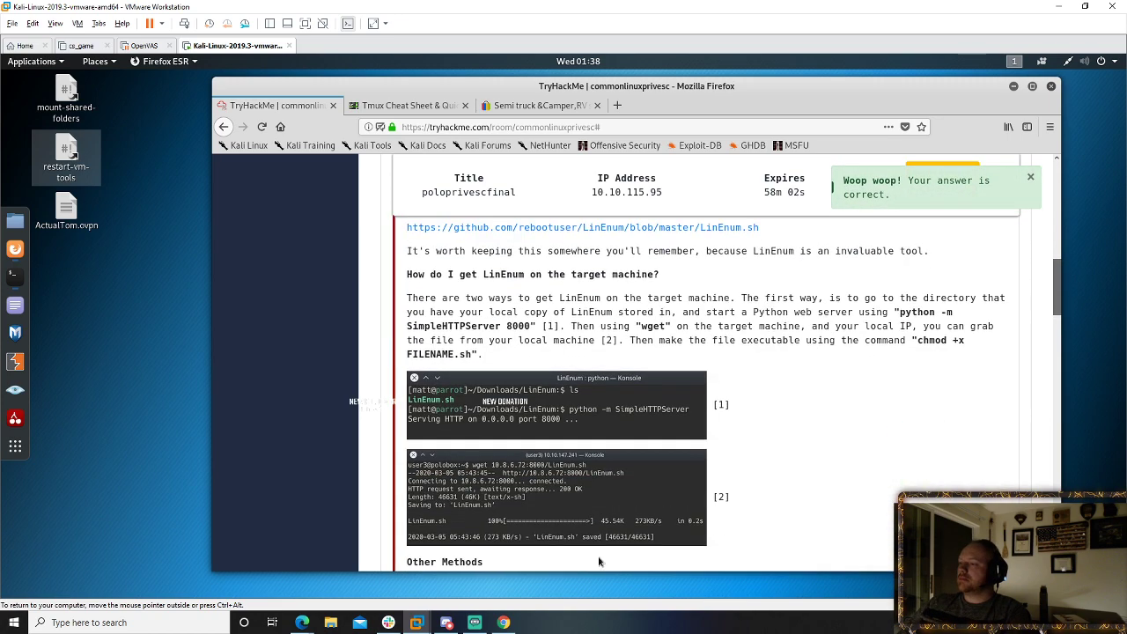
scroll(779, 453, up, 3)
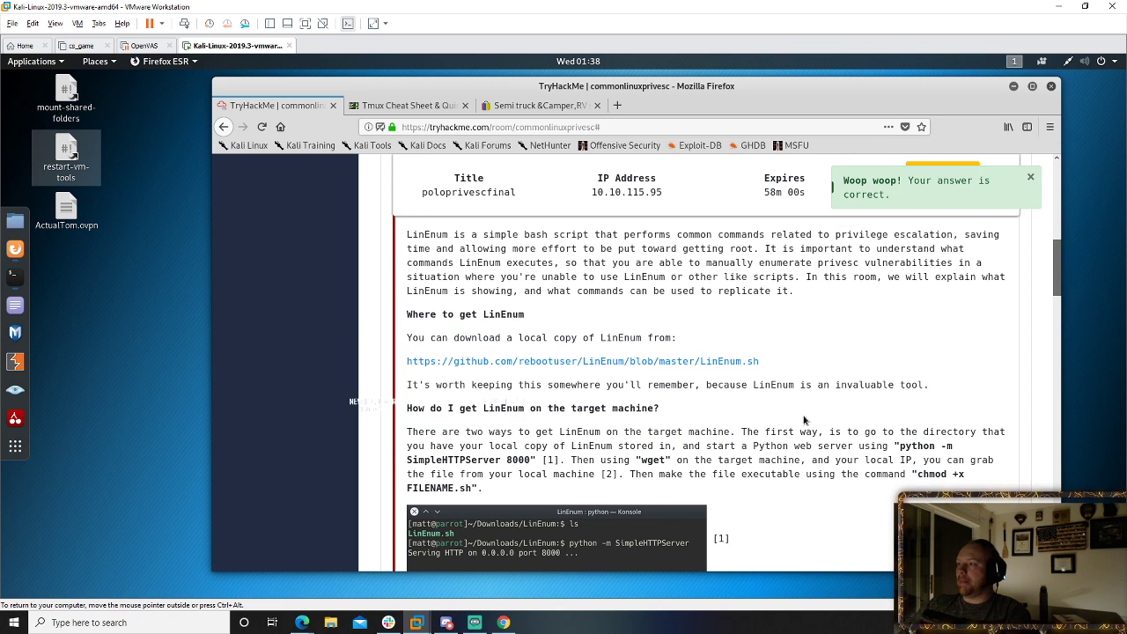
scroll(803, 420, up, 2)
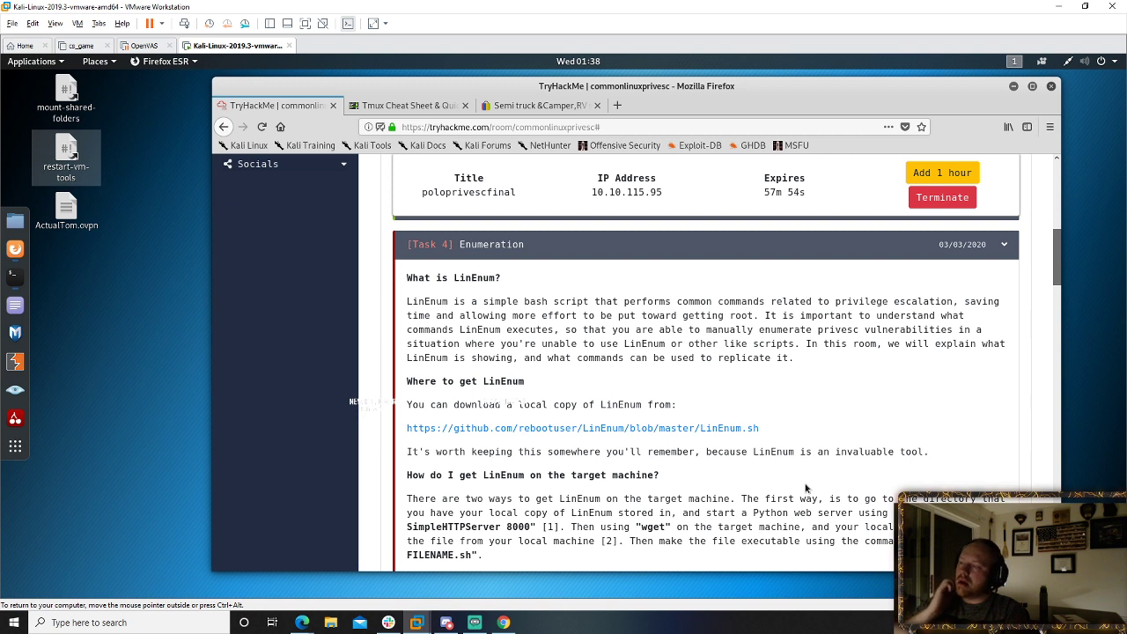
- Open the LinEnum GitHub link in a new tab and scroll through the LinEnum.sh script
right_click(625, 431)
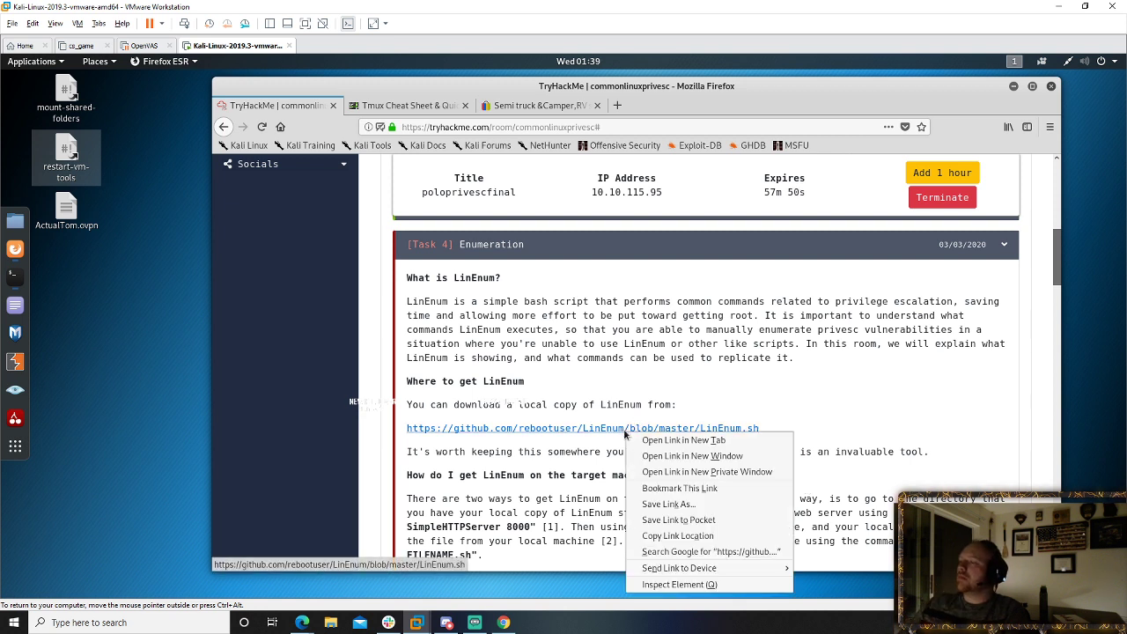
click(656, 443)
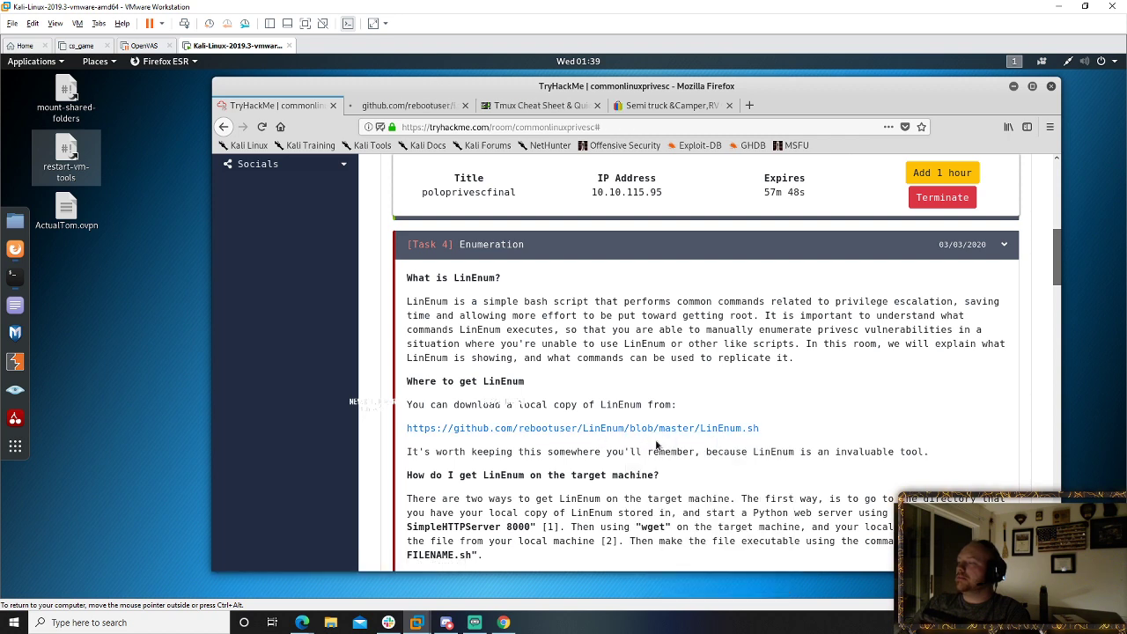
click(402, 105)
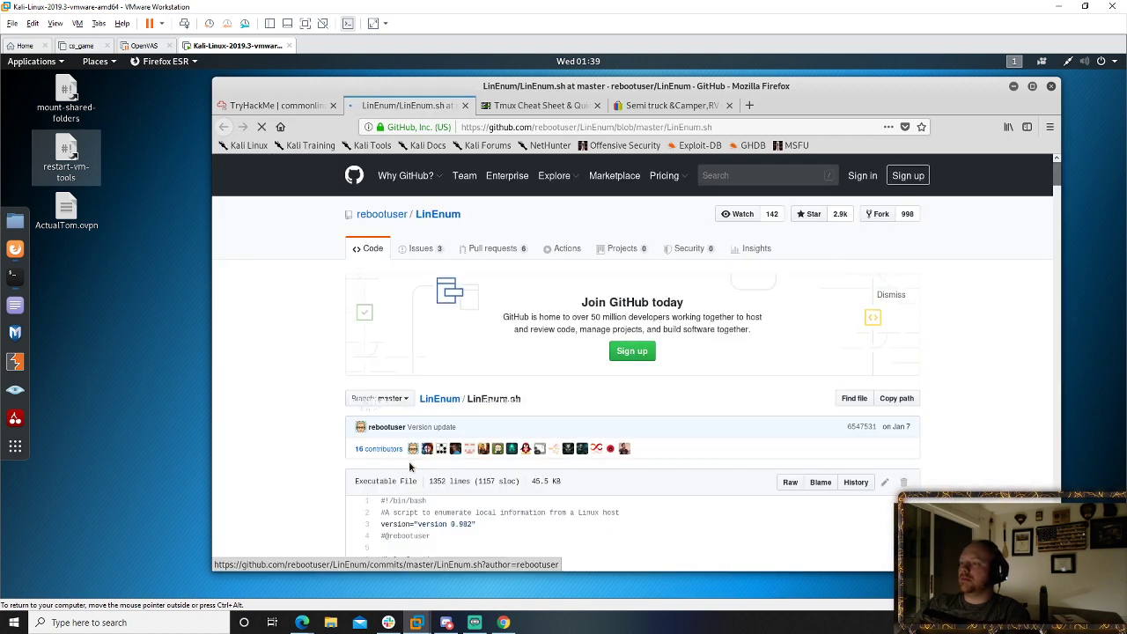
scroll(1010, 409, down, 3)
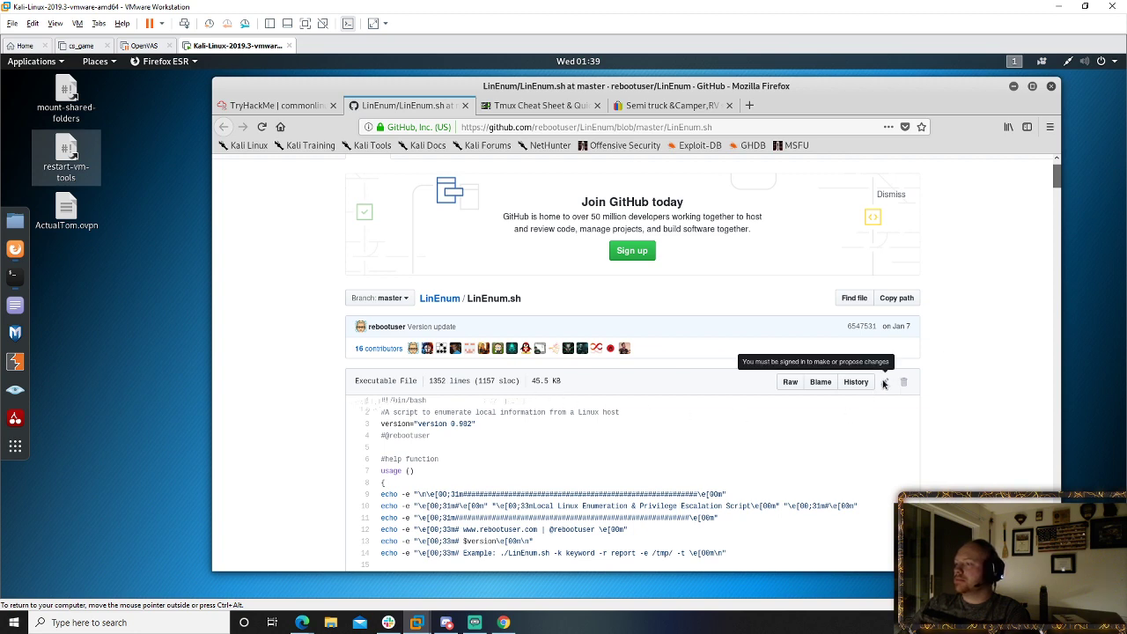
scroll(829, 442, down, 4)
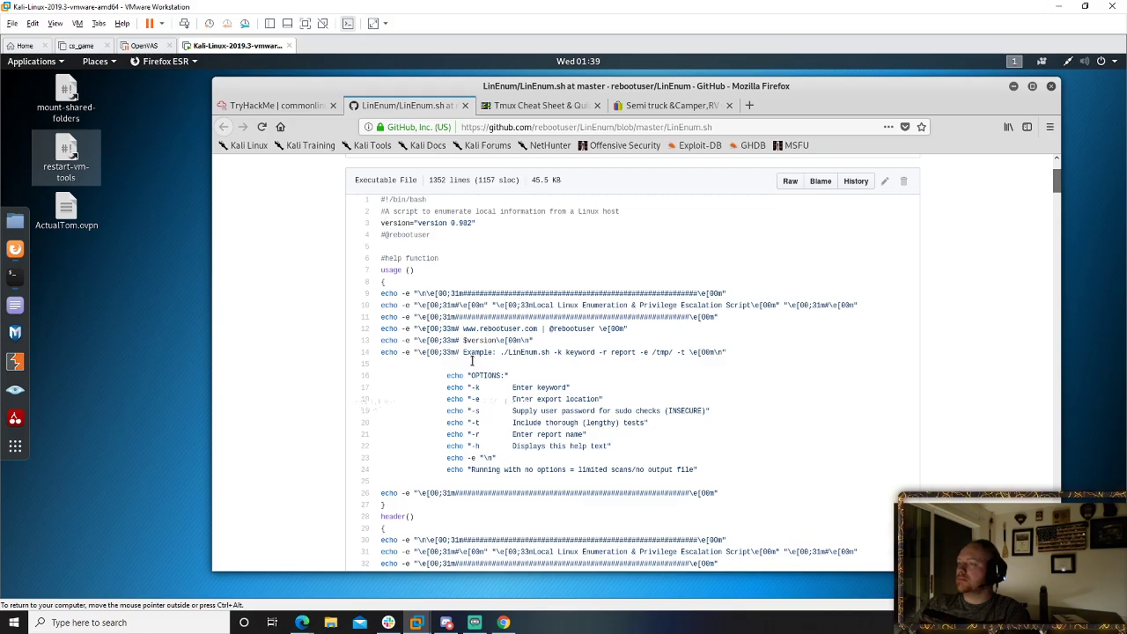
scroll(472, 361, down, 20)
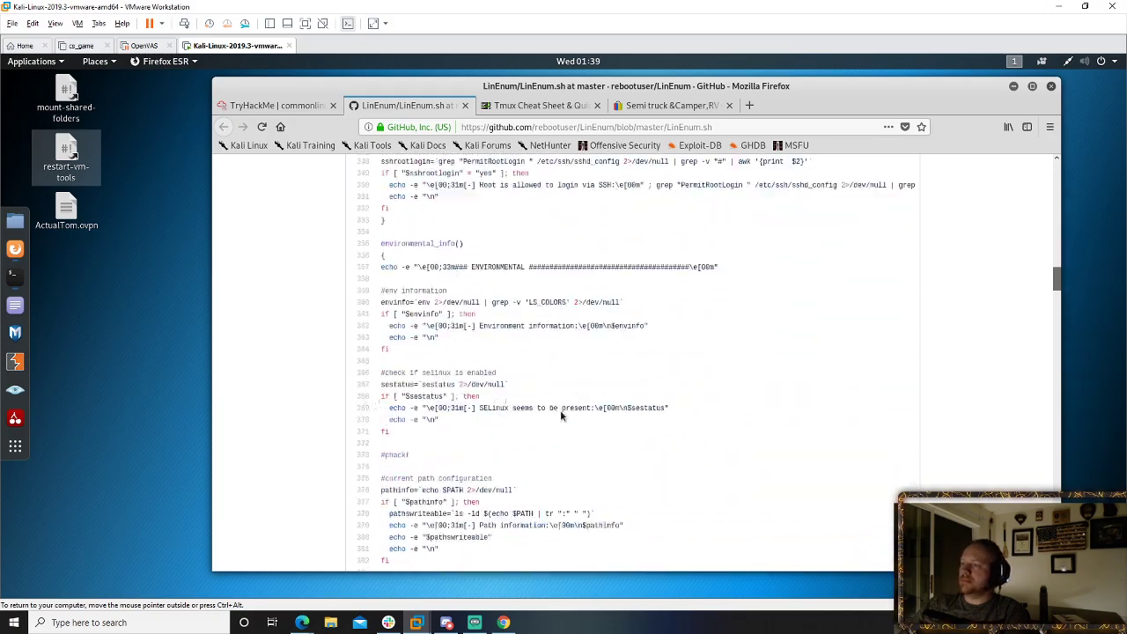
scroll(561, 415, down, 20)
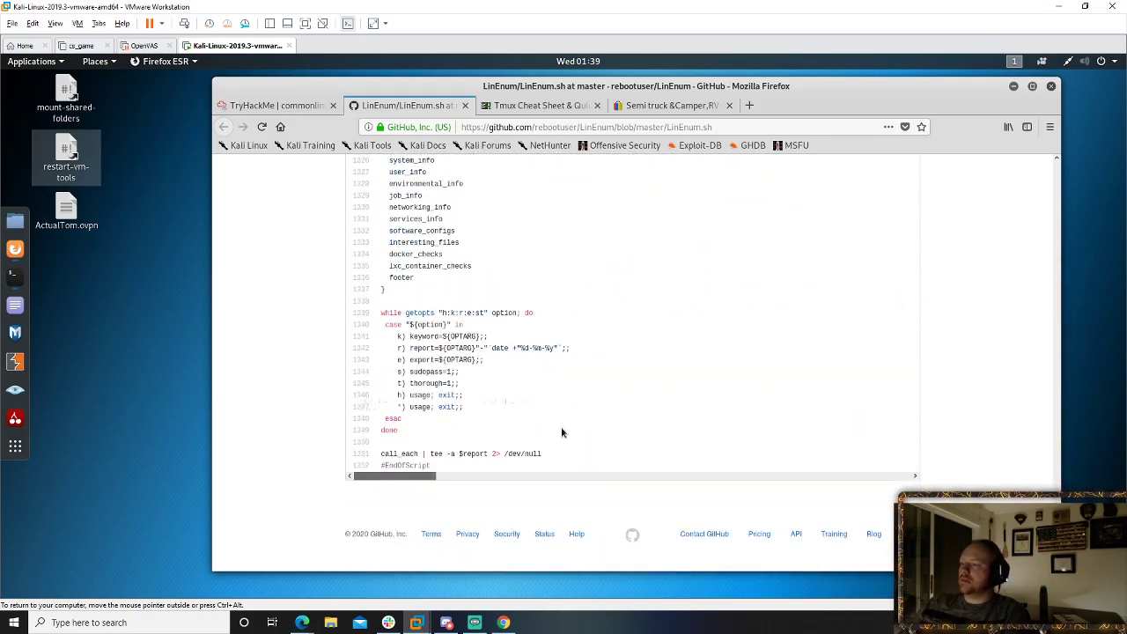
scroll(561, 427, up, 20)
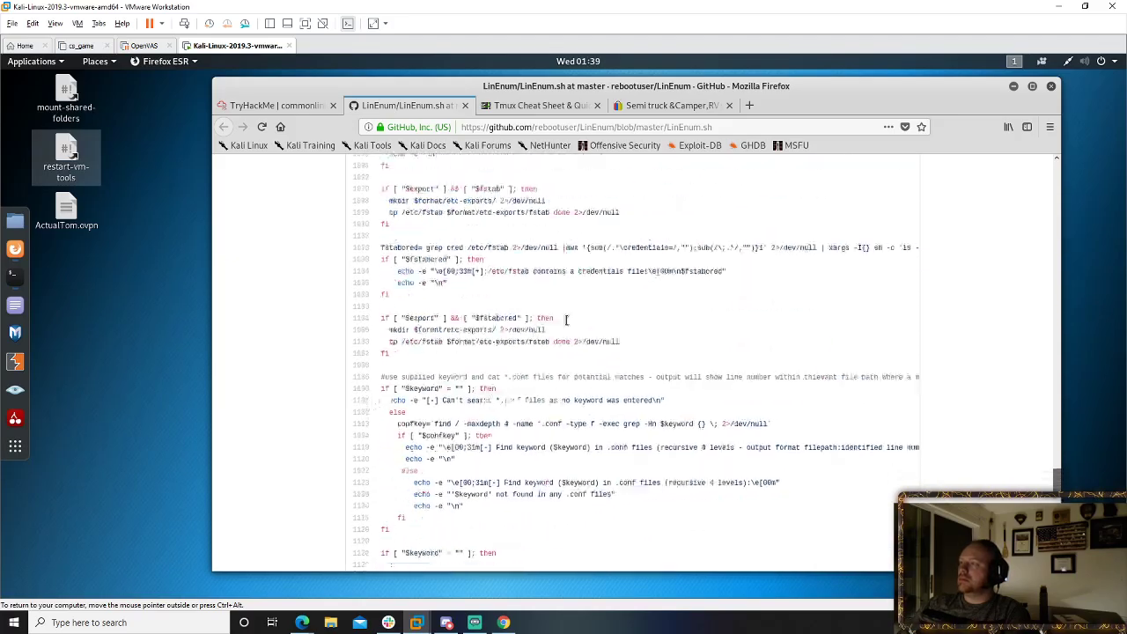
scroll(566, 319, up, 20)
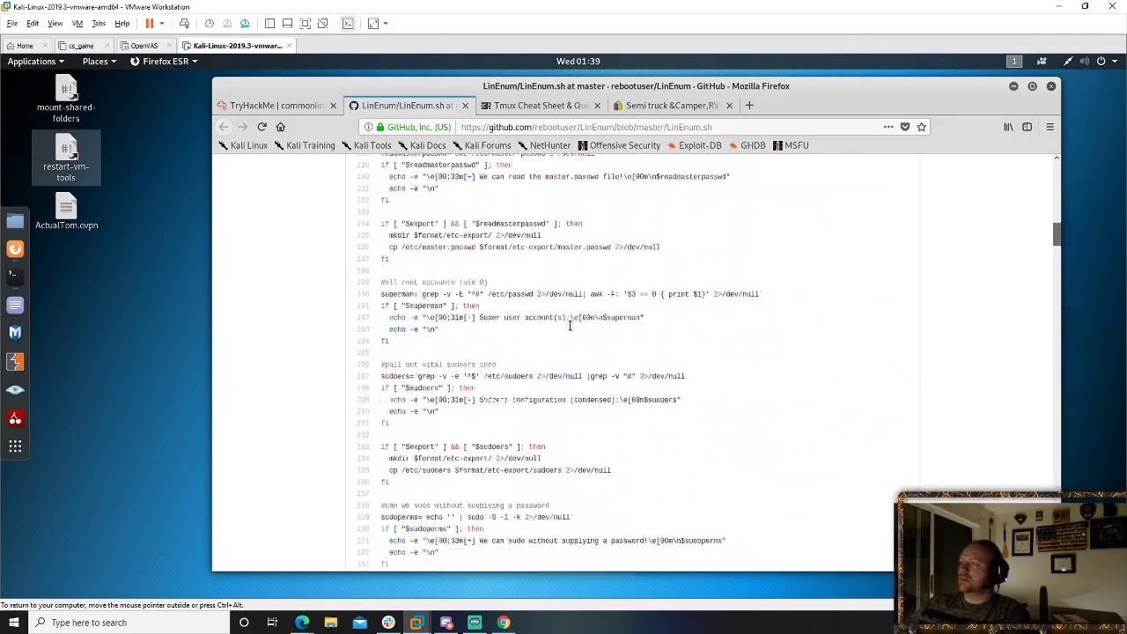
scroll(569, 326, up, 20)
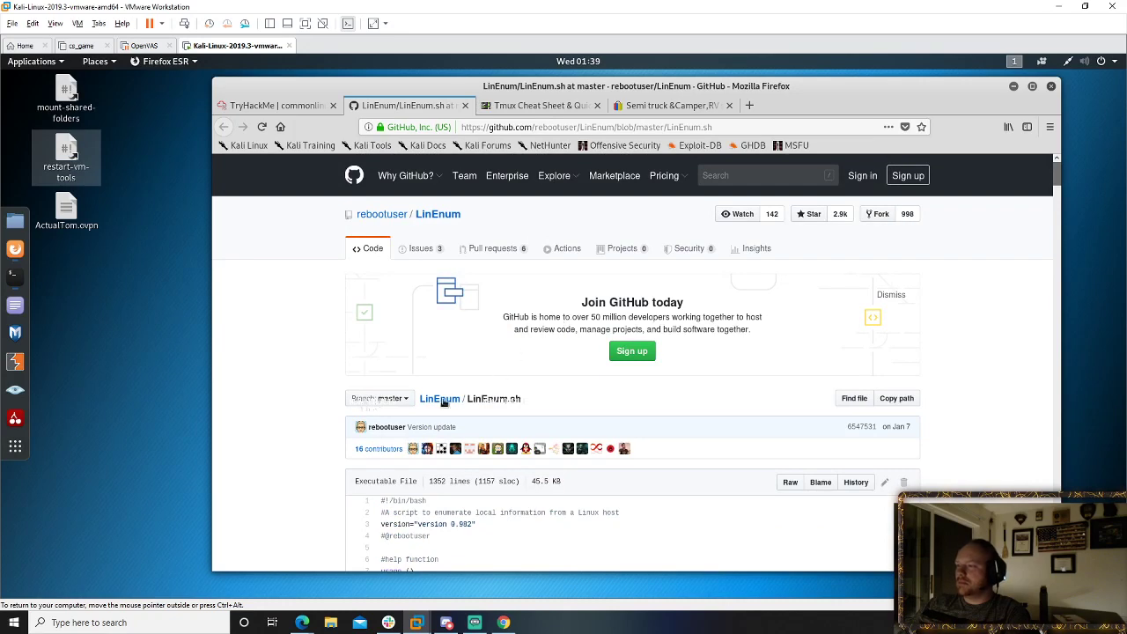
- Go to the LinEnum repository's main page and inspect the LinEnum.sh file link
click(444, 401)
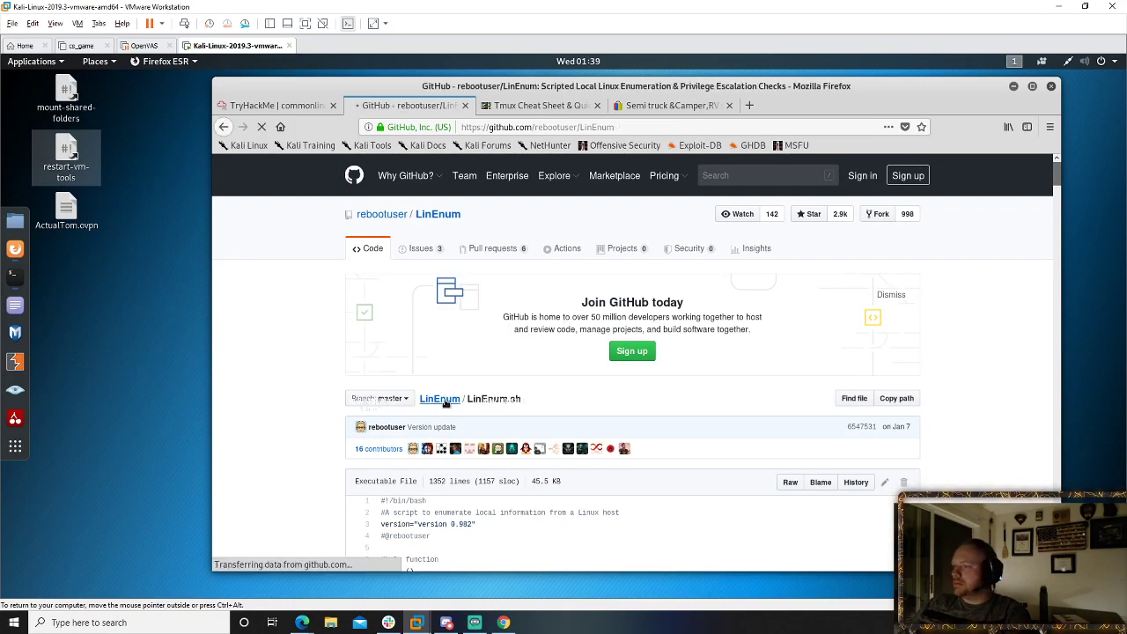
scroll(396, 418, down, 3)
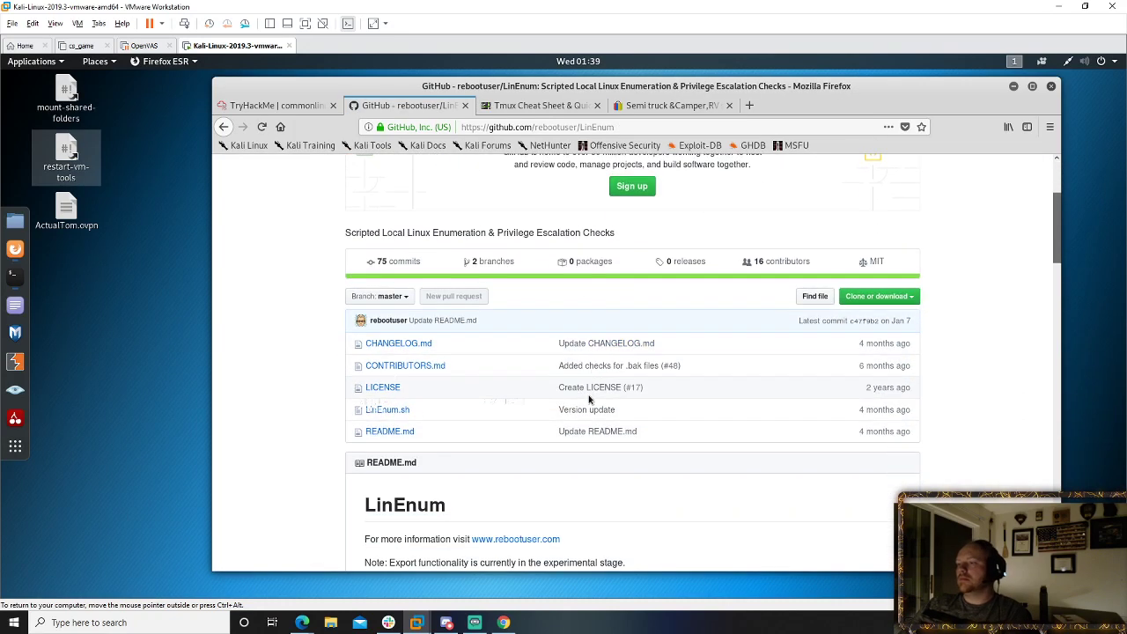
right_click(397, 407)
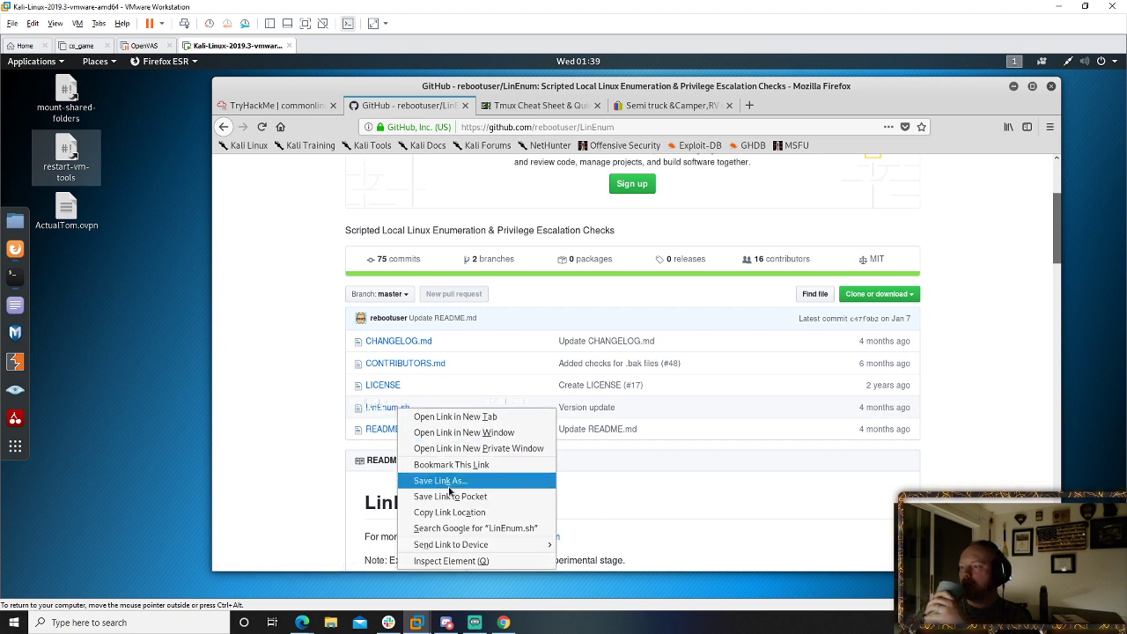
click(911, 297)
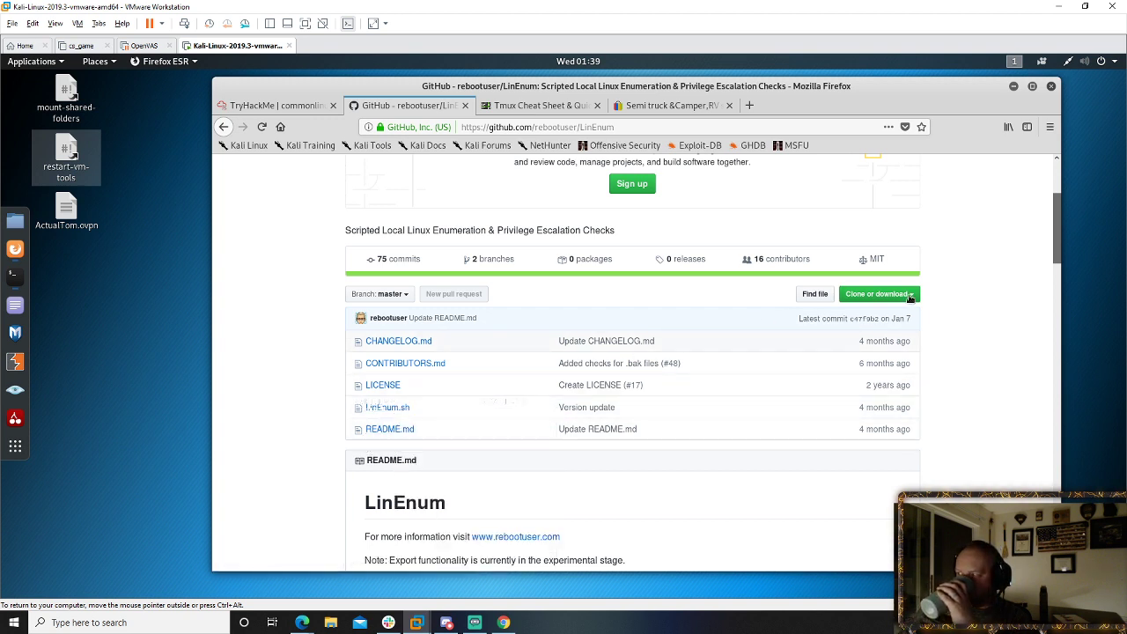
- Download the repository as LinEnum-master.zip and bring up the full Downloads library
click(910, 297)
click(791, 395)
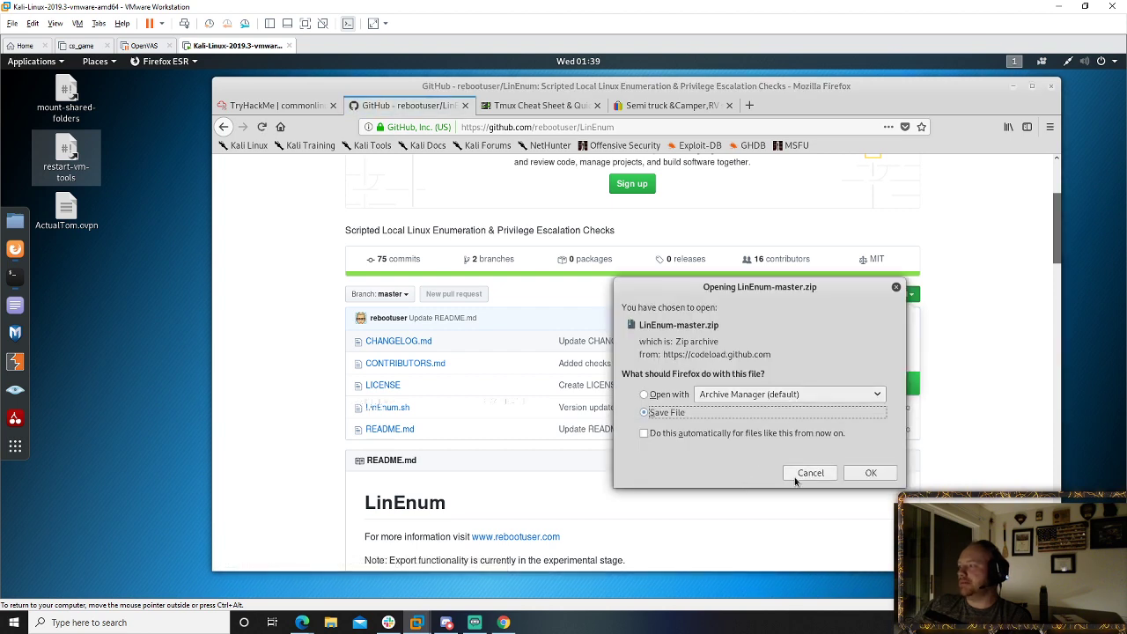
click(869, 473)
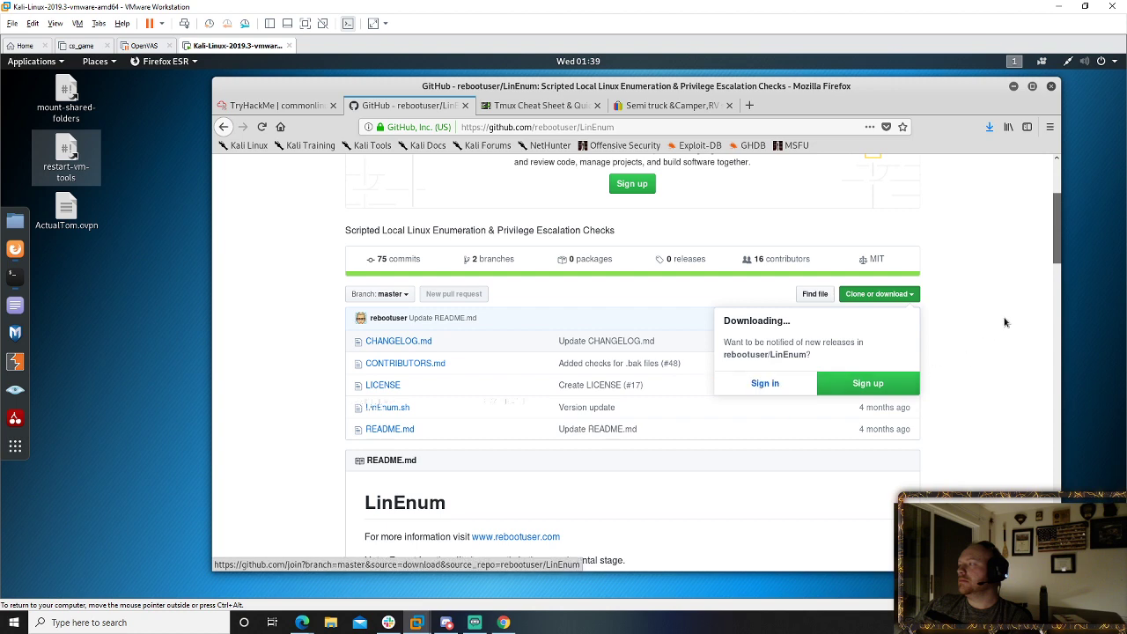
click(1008, 319)
click(991, 128)
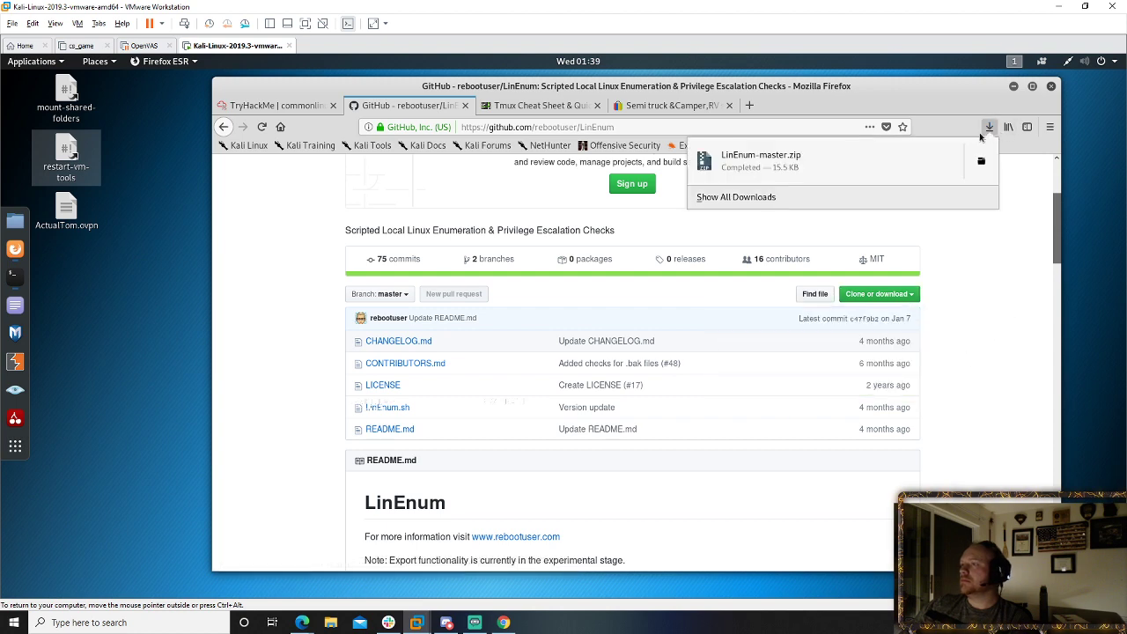
click(744, 196)
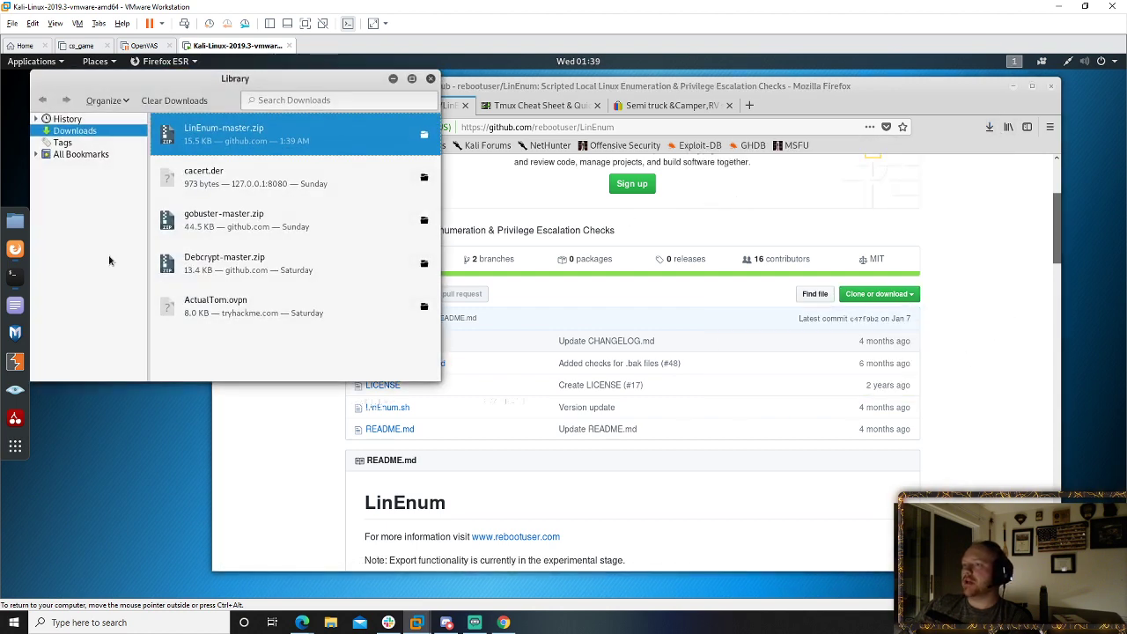
- Extract LinEnum-master.zip into the Downloads folder and show the extracted files
double_click(226, 135)
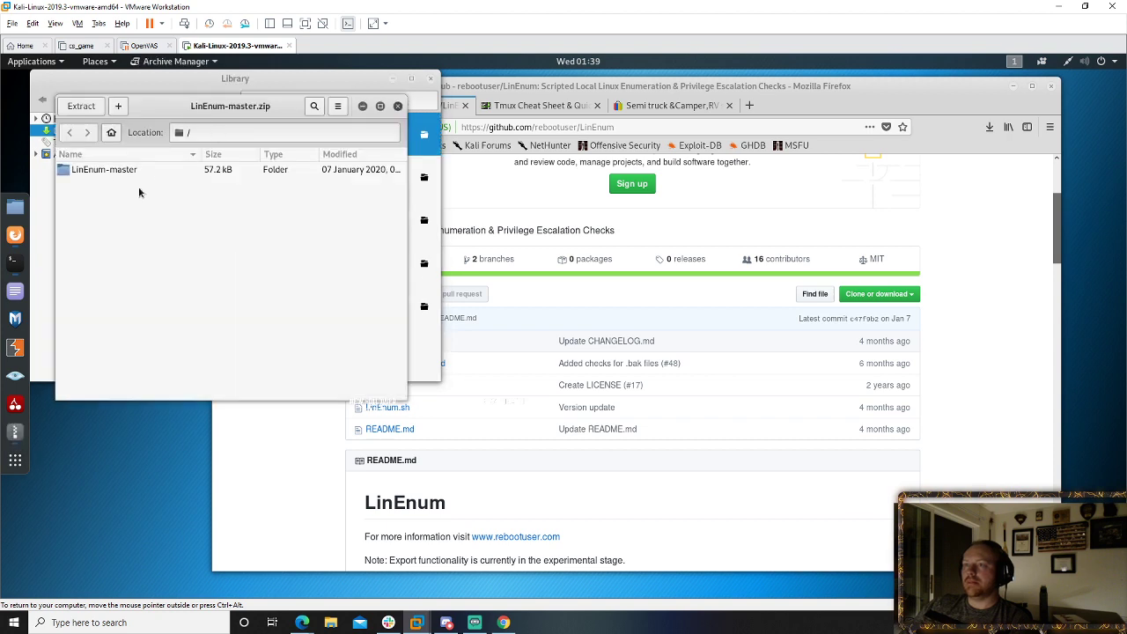
click(107, 170)
click(98, 107)
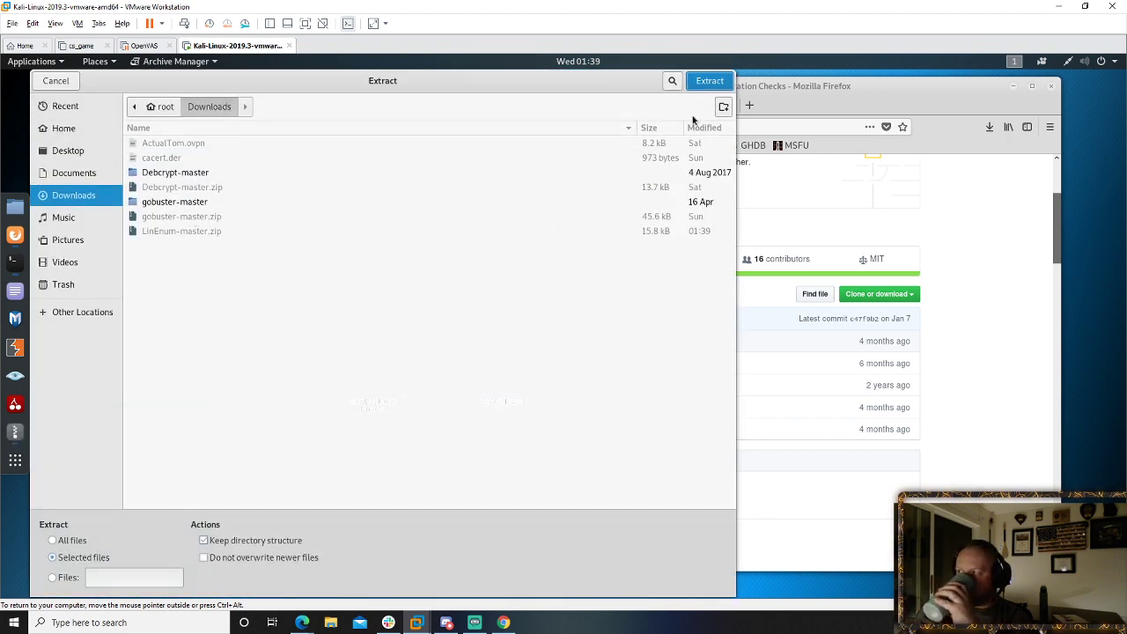
click(710, 80)
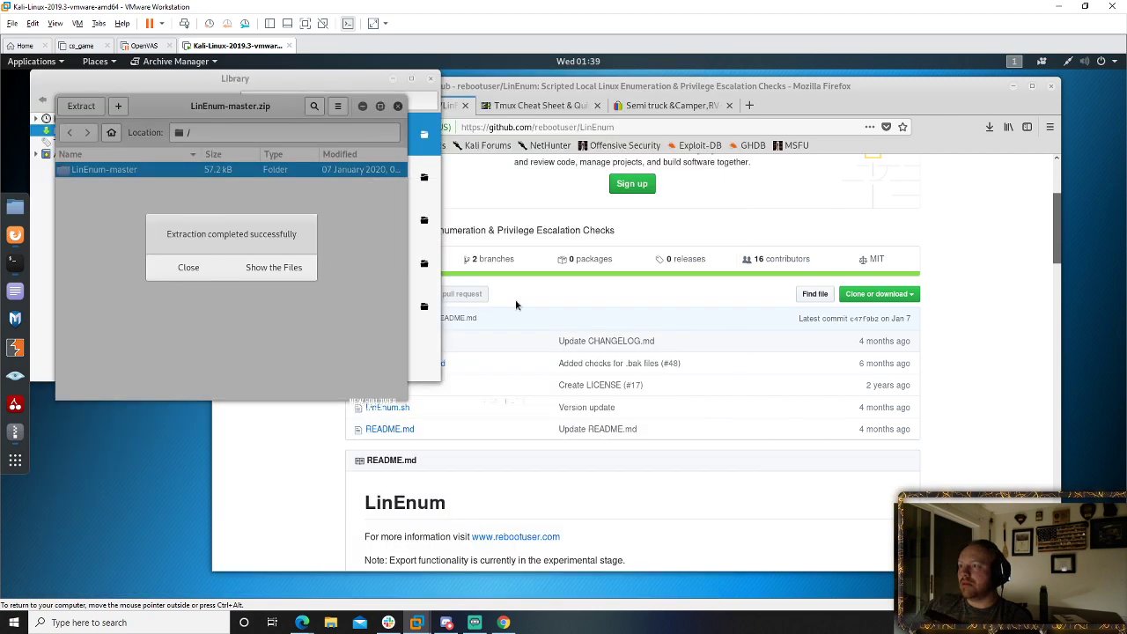
click(264, 269)
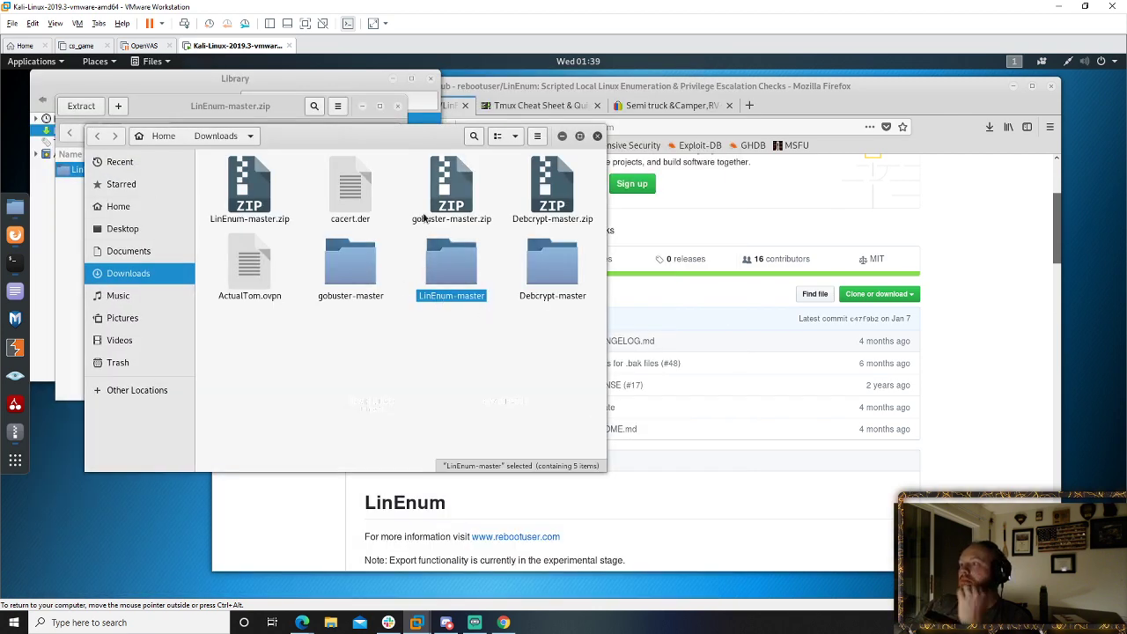
- Copy LinEnum.sh from LinEnum-master onto the desktop and close the leftover windows
double_click(461, 267)
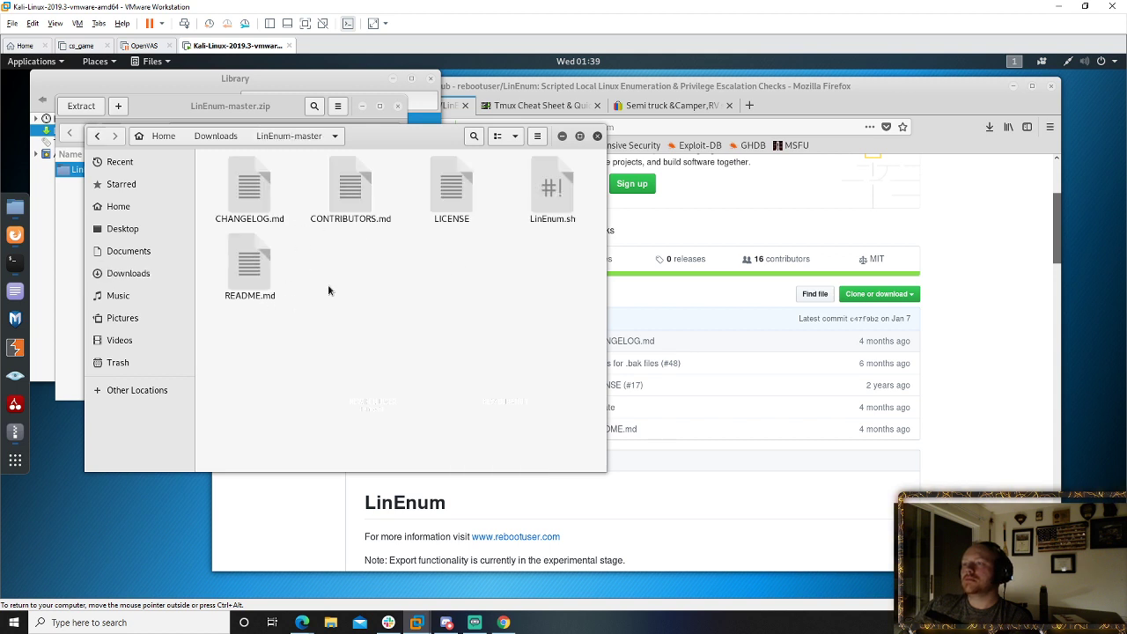
drag(552, 189, 114, 240)
drag(131, 227, 132, 228)
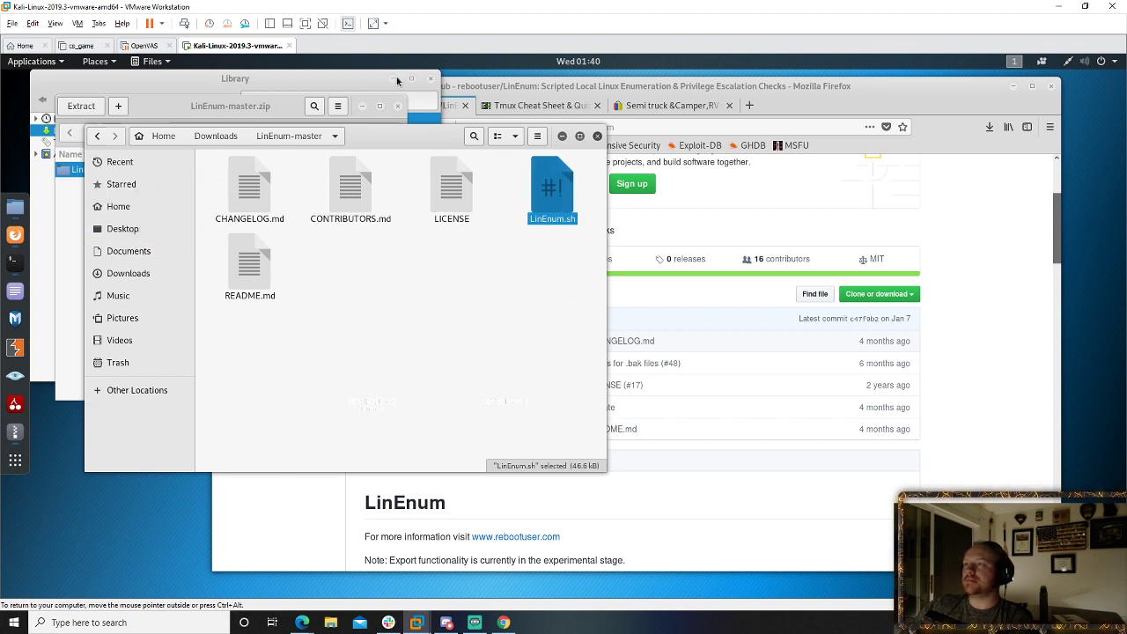
click(430, 78)
drag(265, 111, 640, 245)
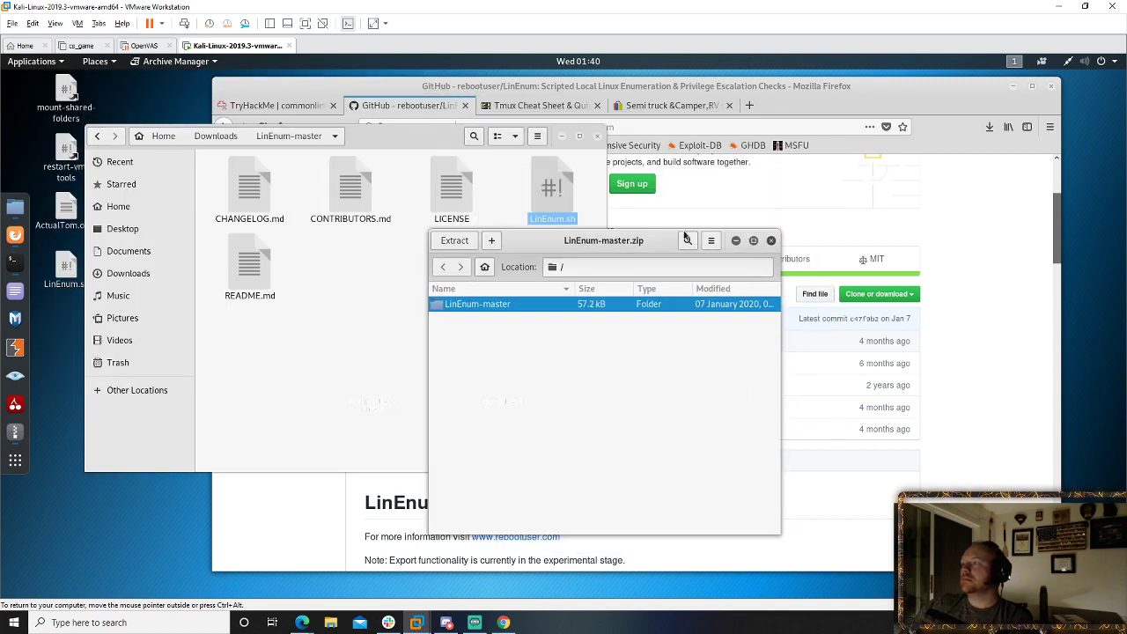
click(771, 241)
click(257, 278)
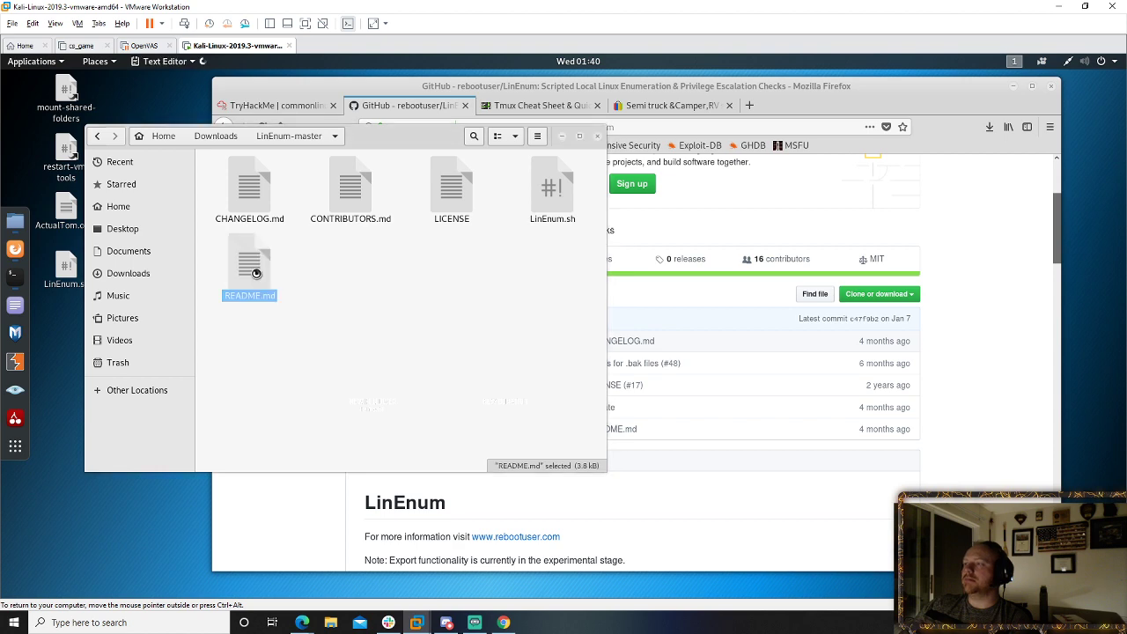
- Read README.md's thorough-tests and -s option descriptions, then close the editor and file manager
double_click(257, 278)
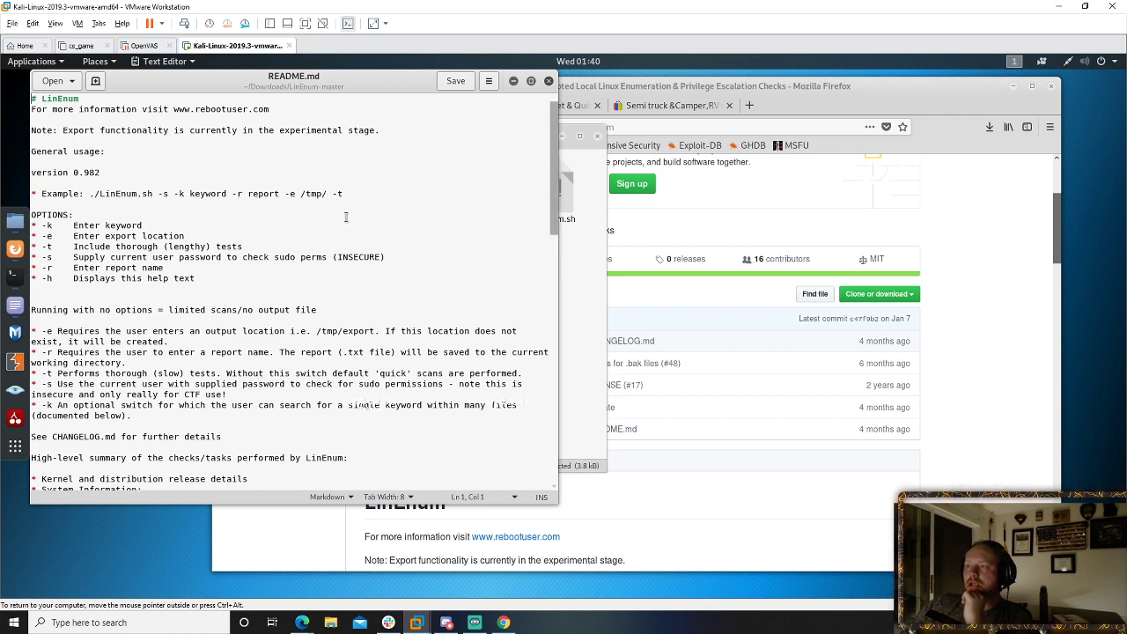
drag(88, 246, 243, 246)
click(71, 258)
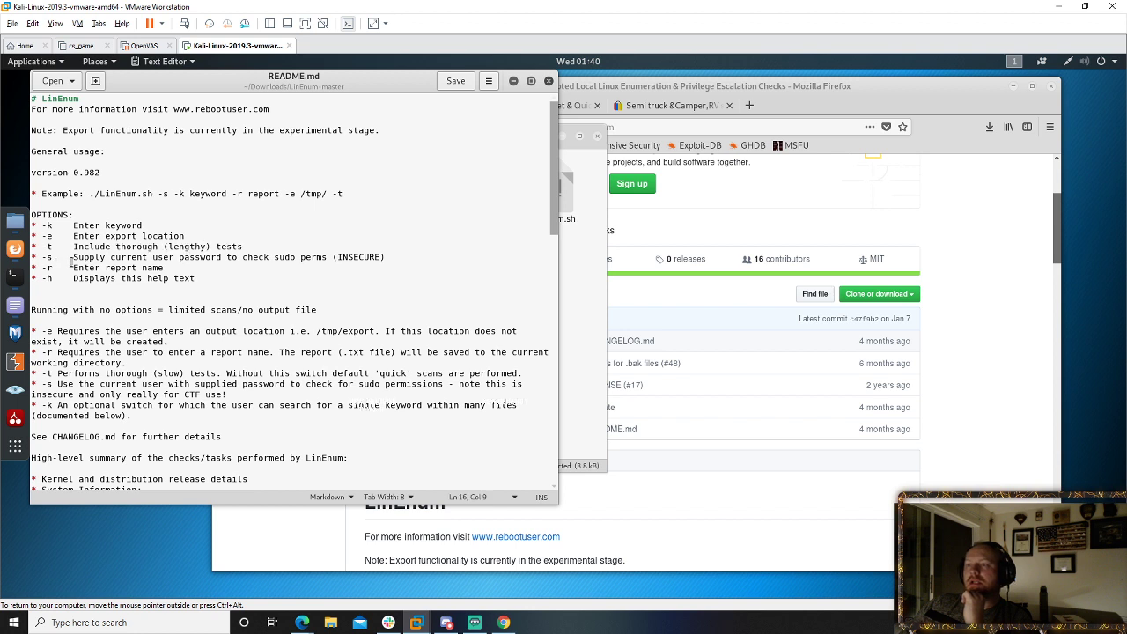
drag(71, 261, 274, 255)
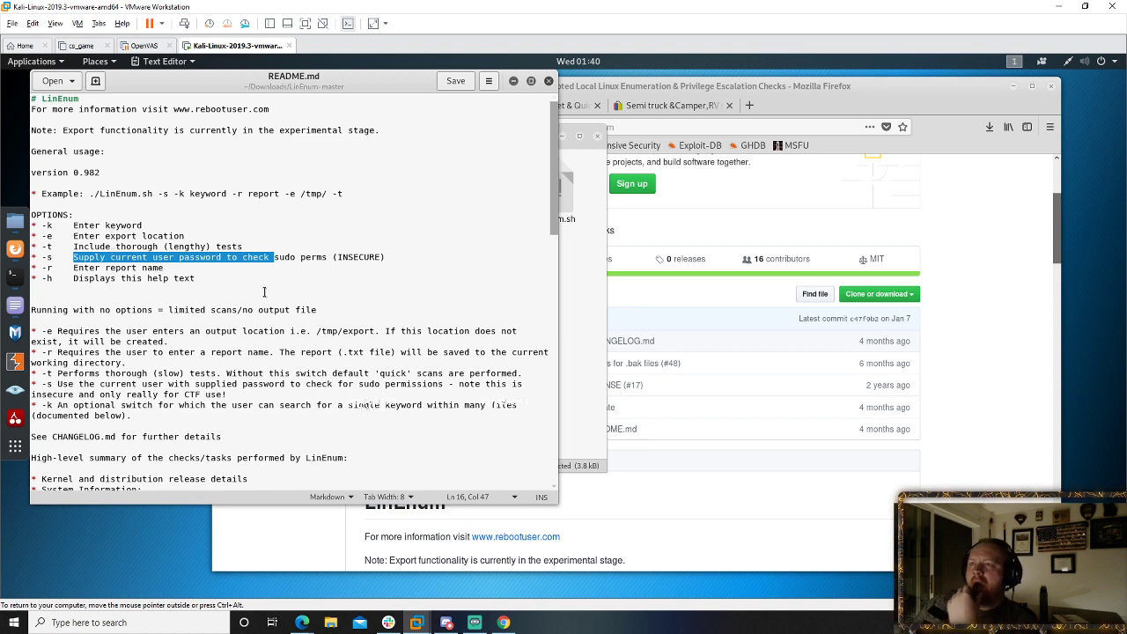
click(548, 80)
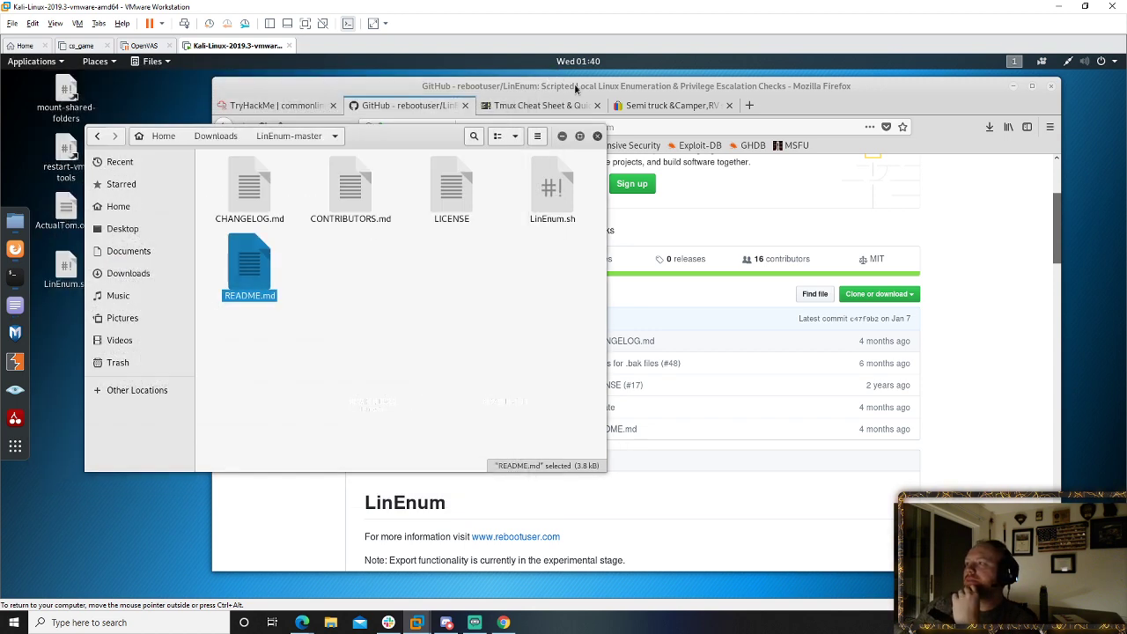
click(597, 135)
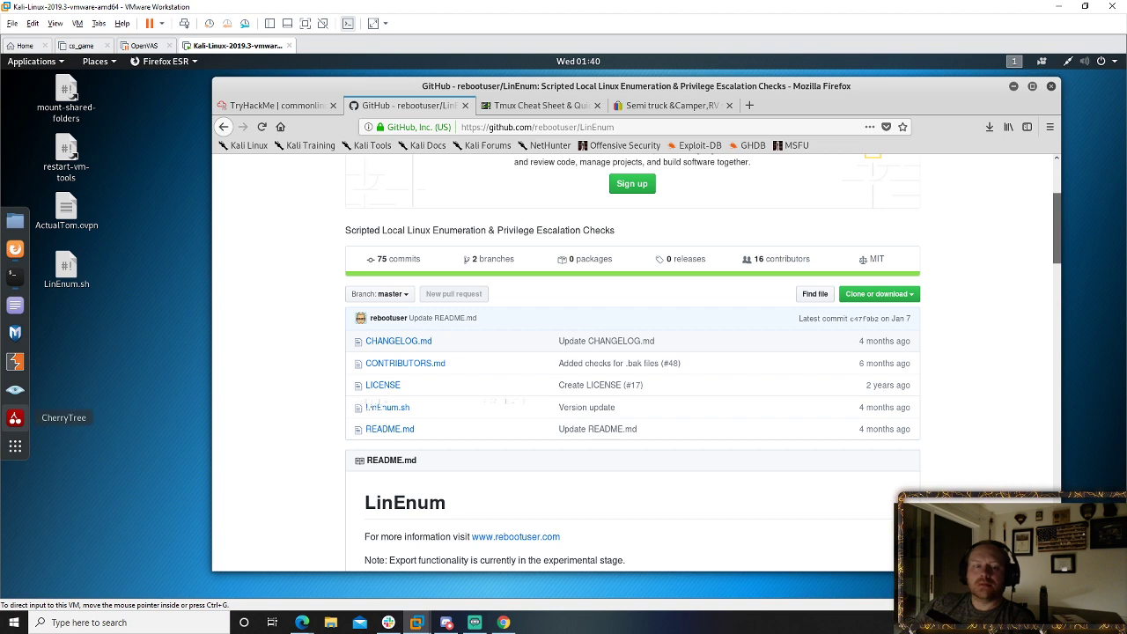
- Launch OneNote and add a new page in the TryHackMe section
click(132, 622)
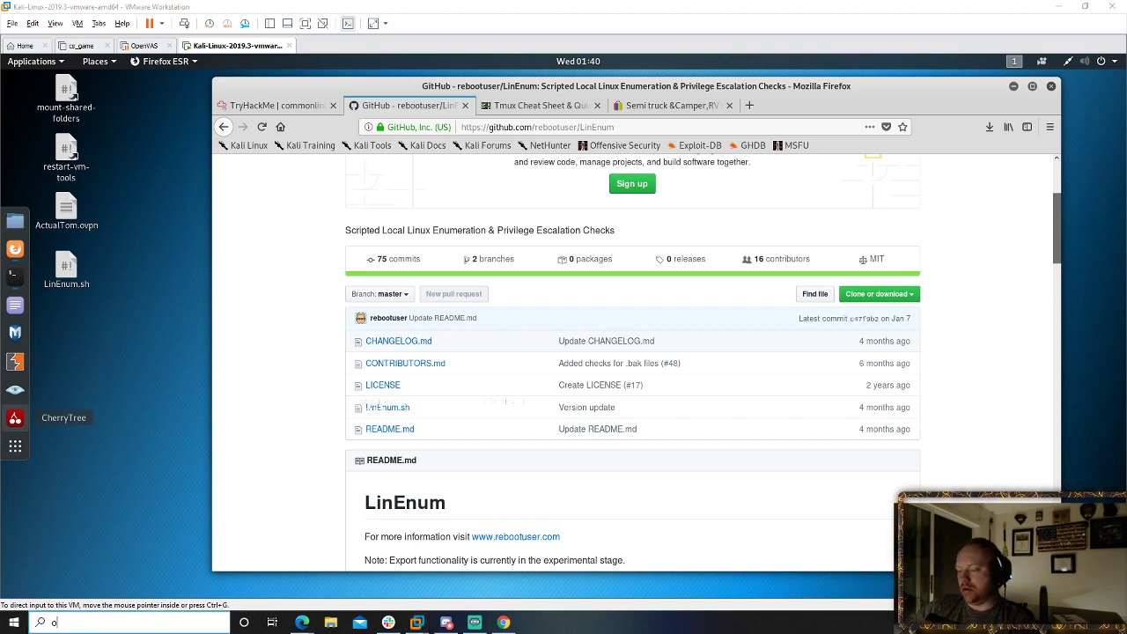
text(onenote)
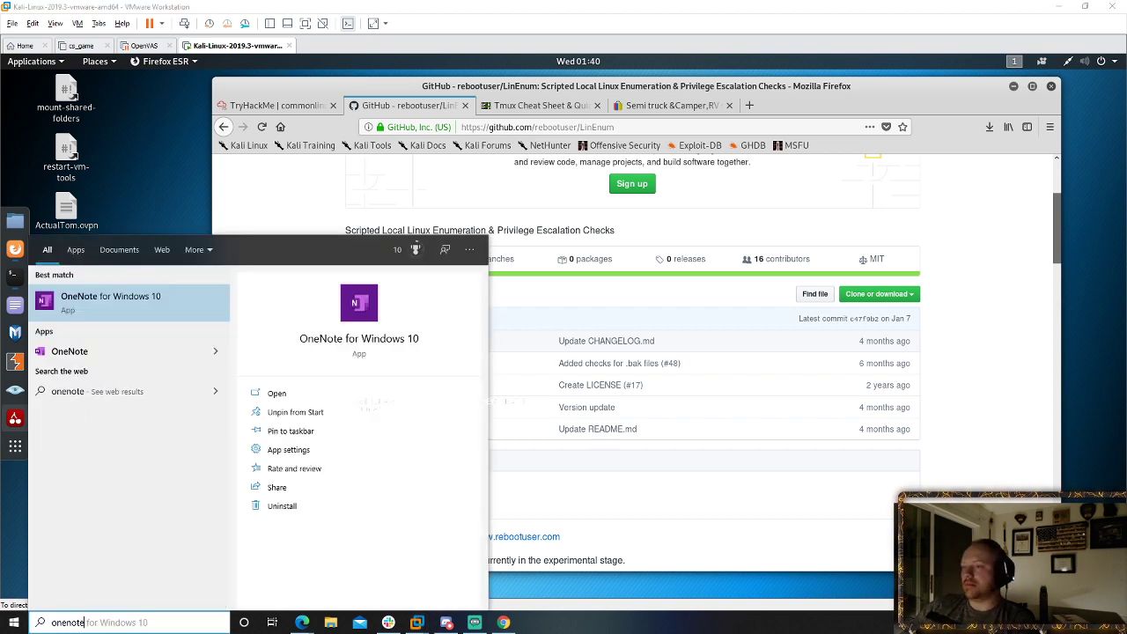
key(Return)
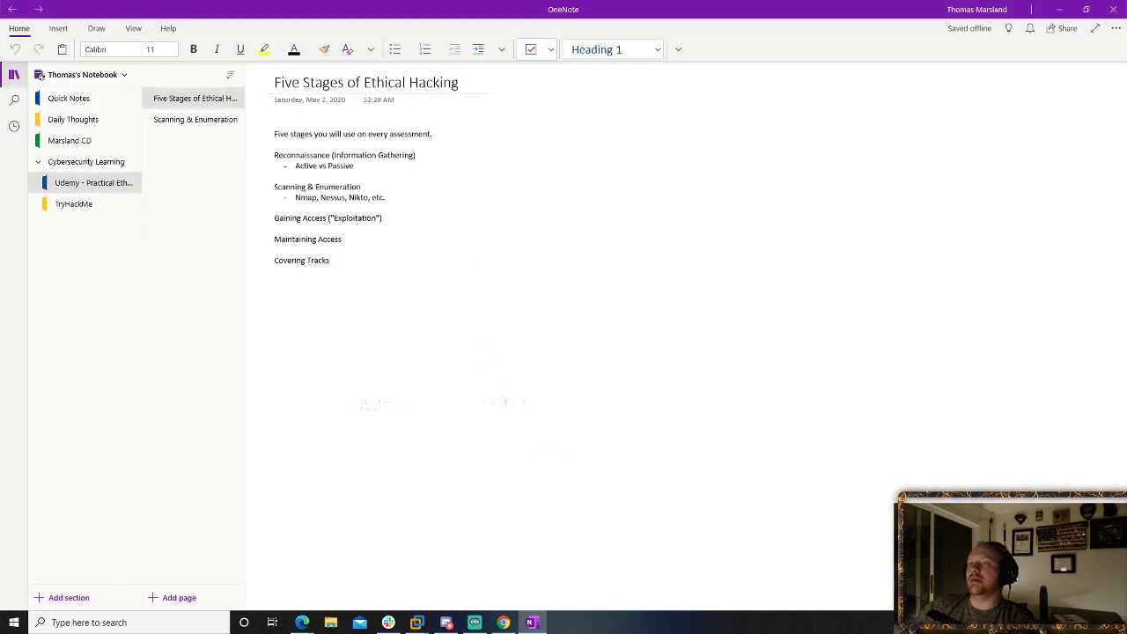
click(97, 205)
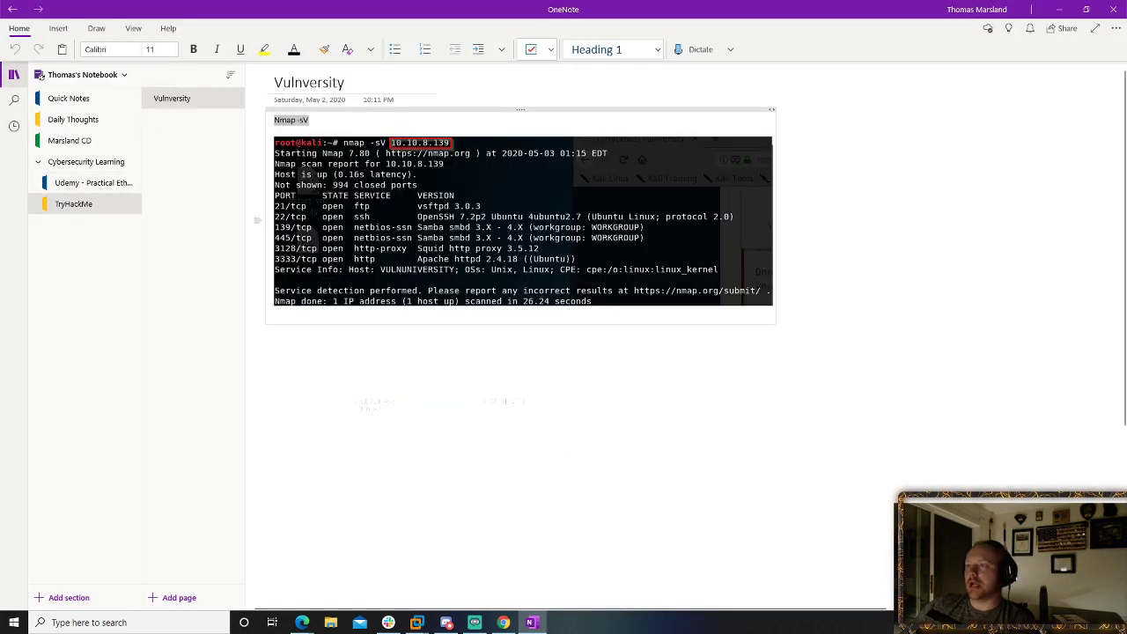
click(345, 139)
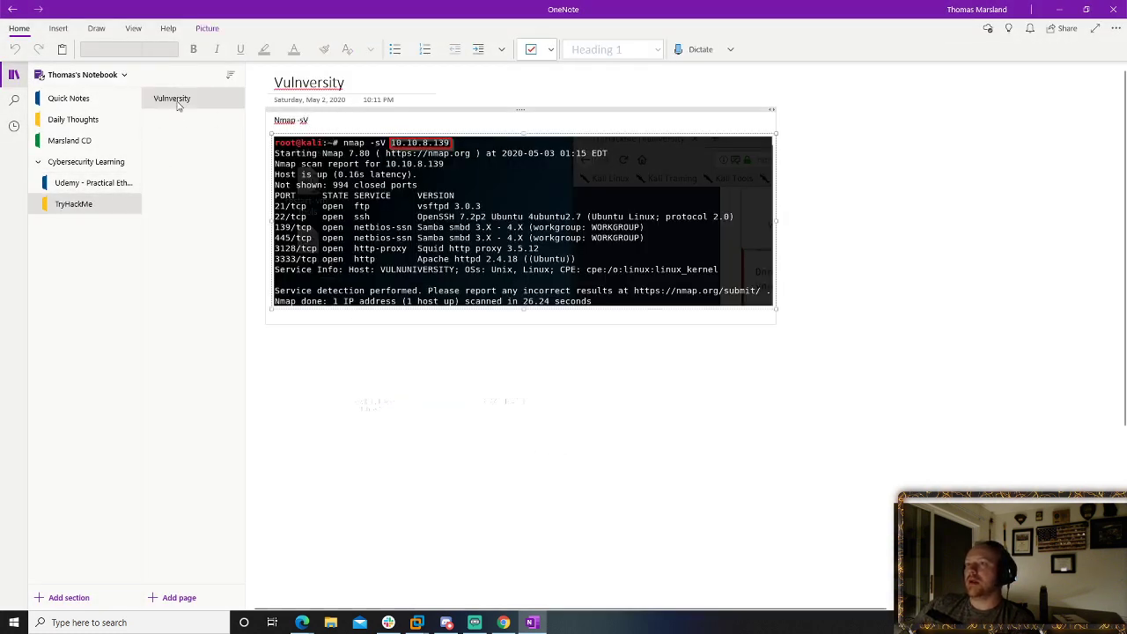
right_click(181, 161)
click(199, 167)
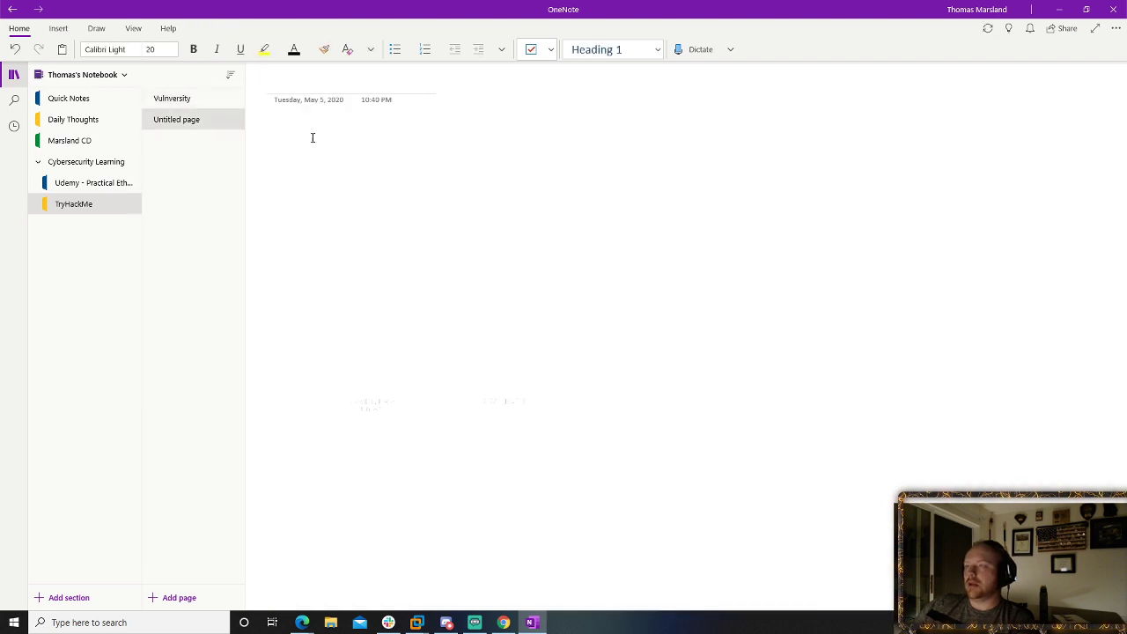
- Title the page 'Stuff to Instal On a New Kali VM', note 'LinEnum.sh - Linux Enumeration / Common PrivEsc', then return to TryHackMe
text(Stuff to I)
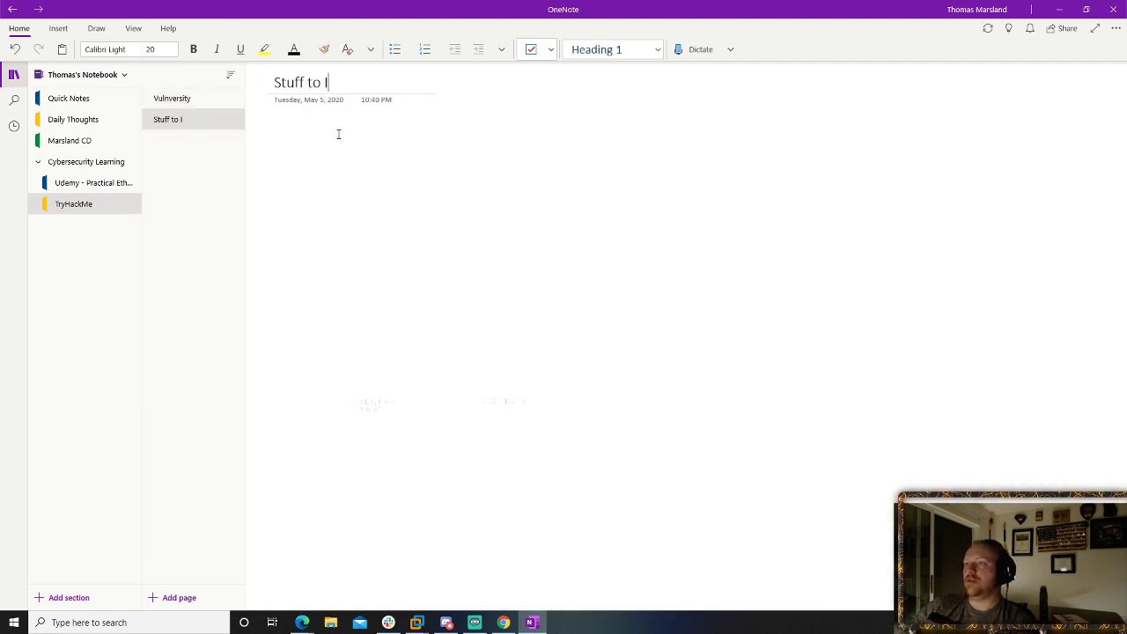
text(nstal  On a New Kal)
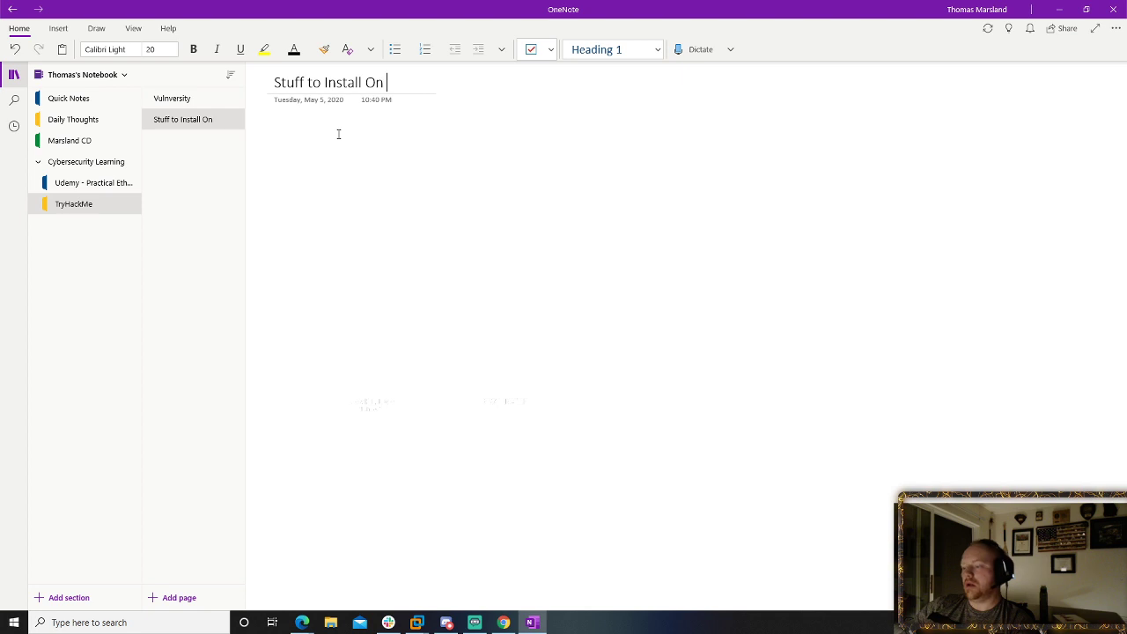
text(i VM)
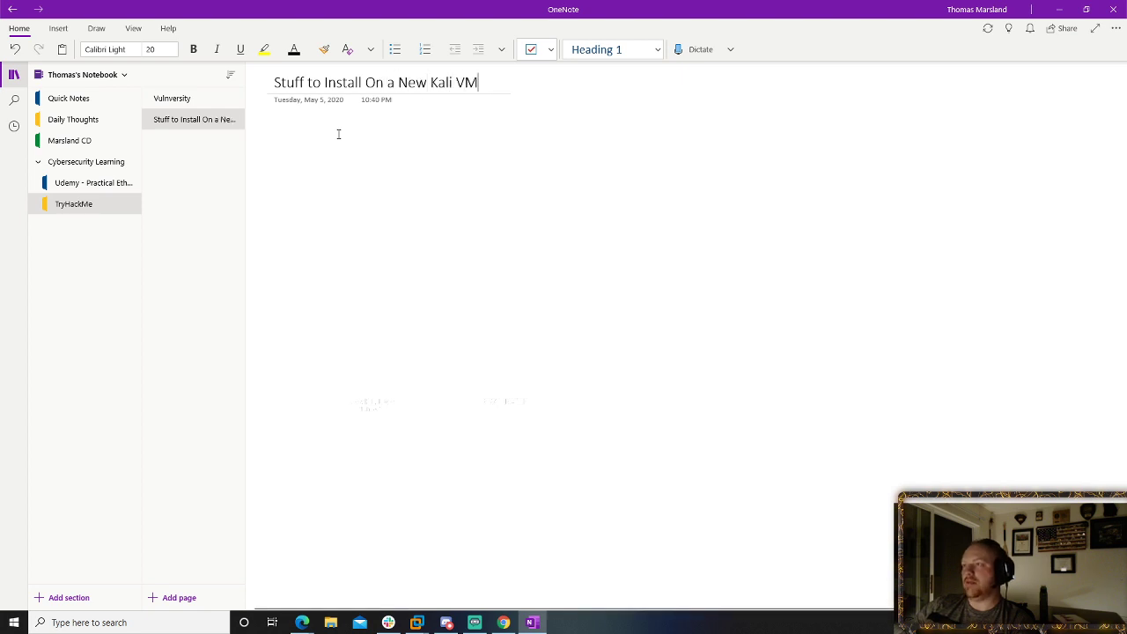
key(Return)
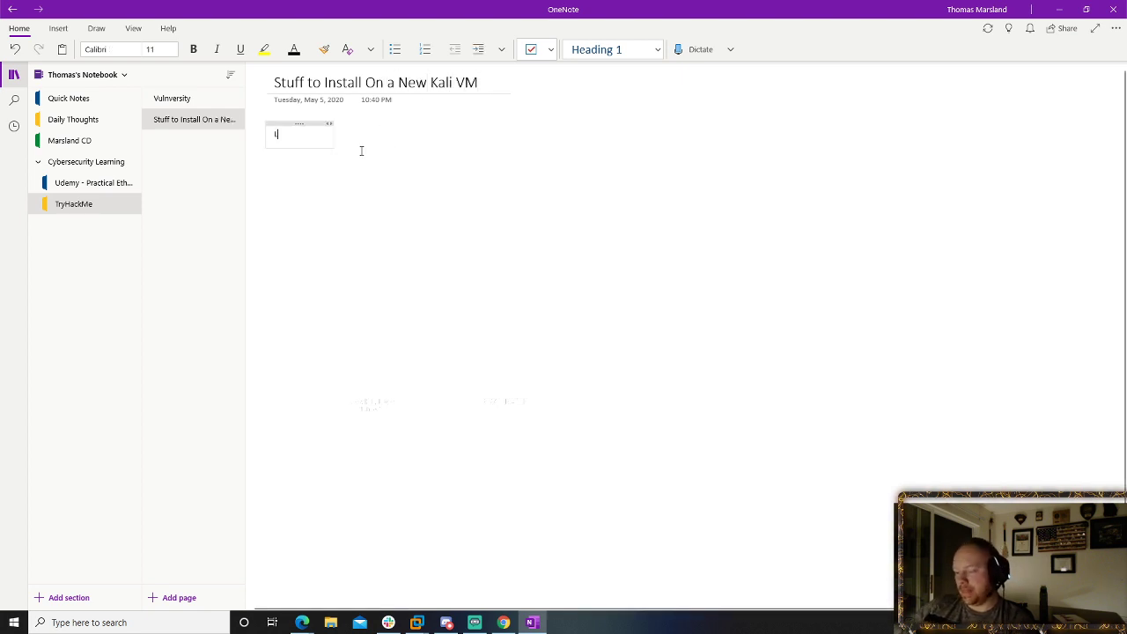
text(LinEnum.sh)
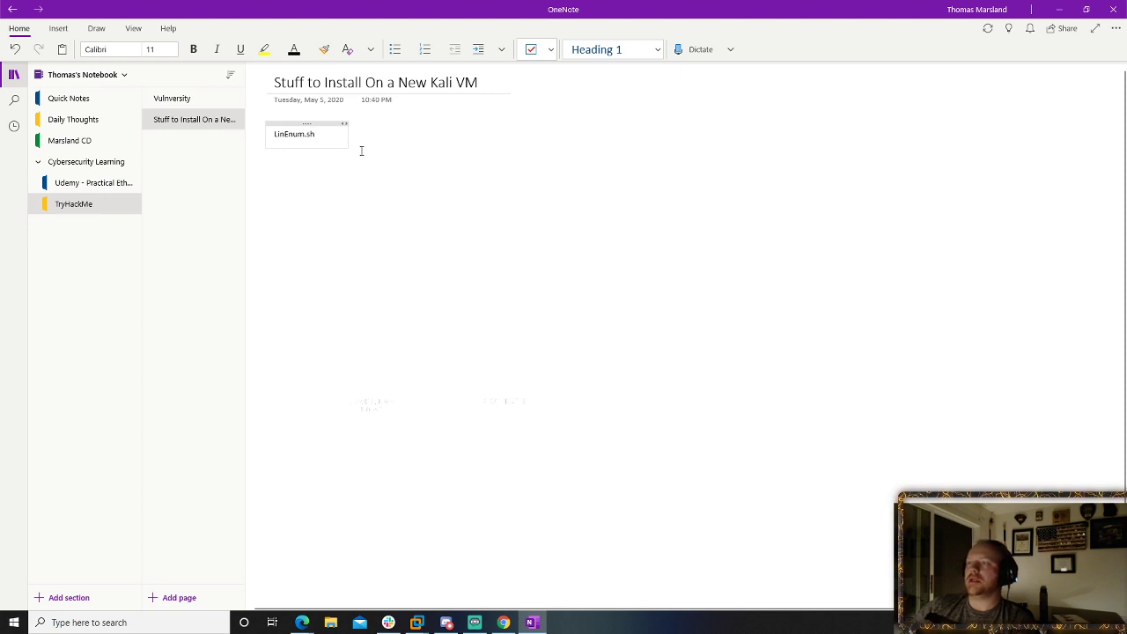
text( - Lin)
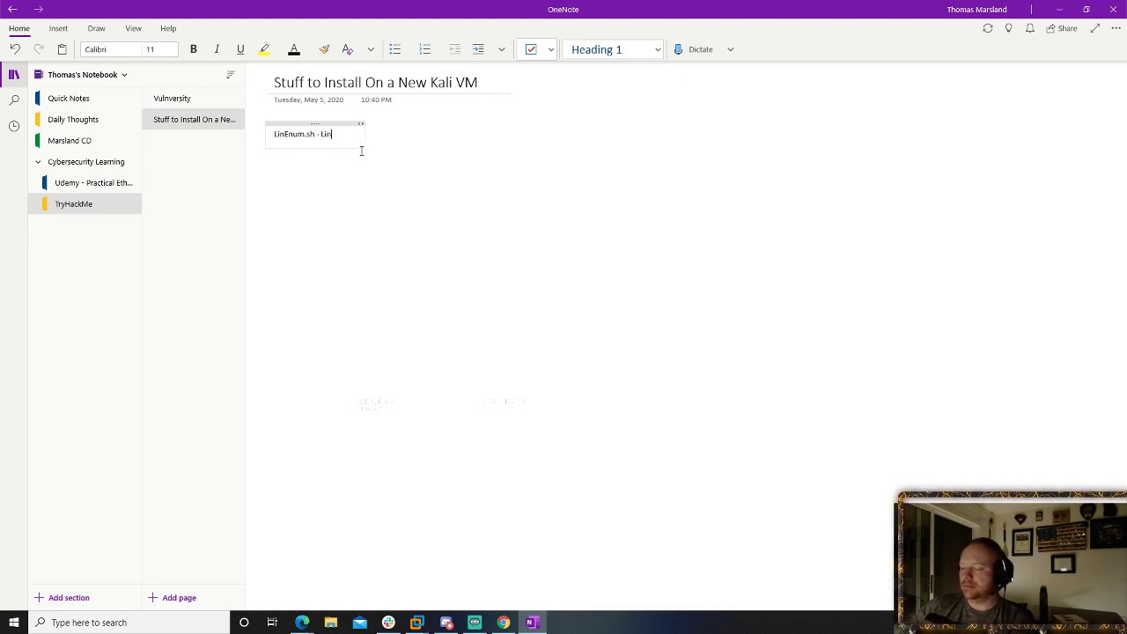
text(ux Enumeration)
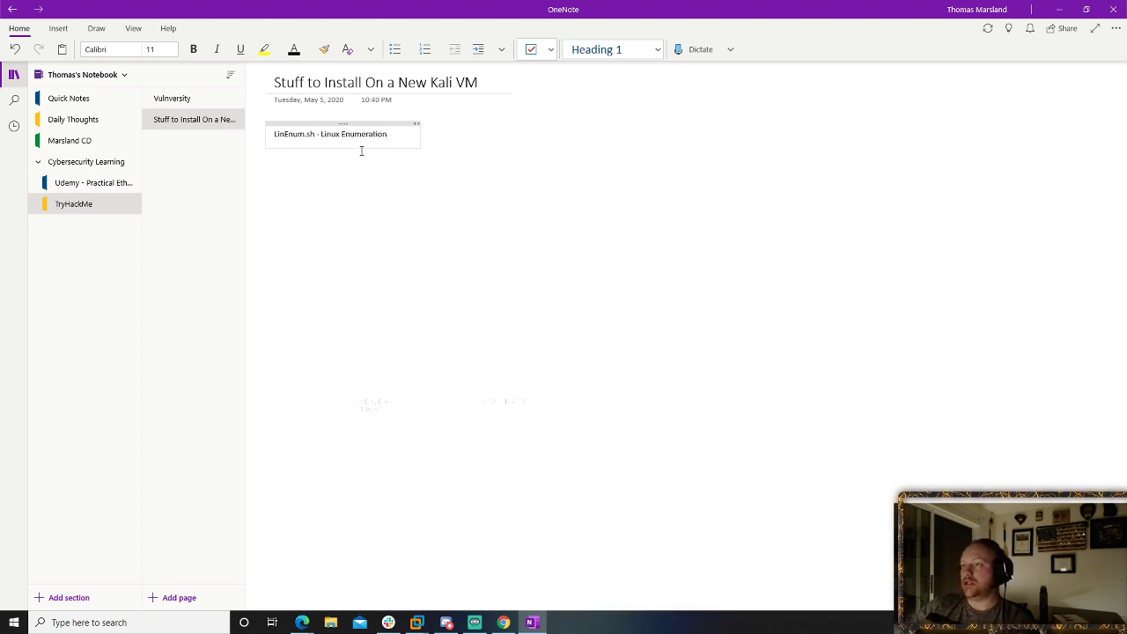
text( / Common)
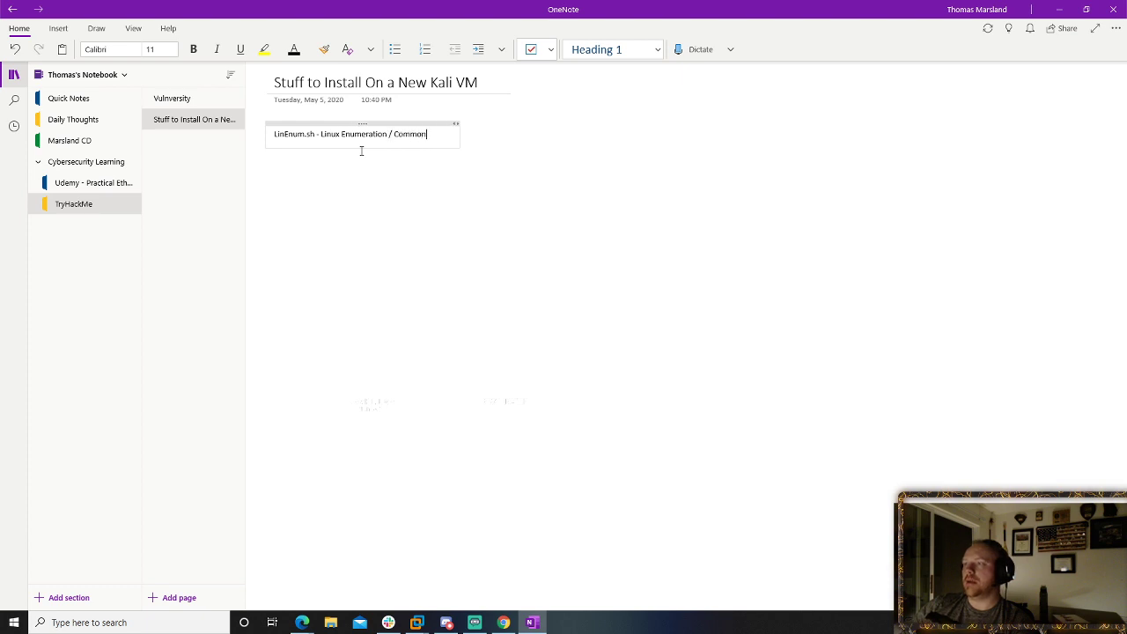
text( PrivEsc)
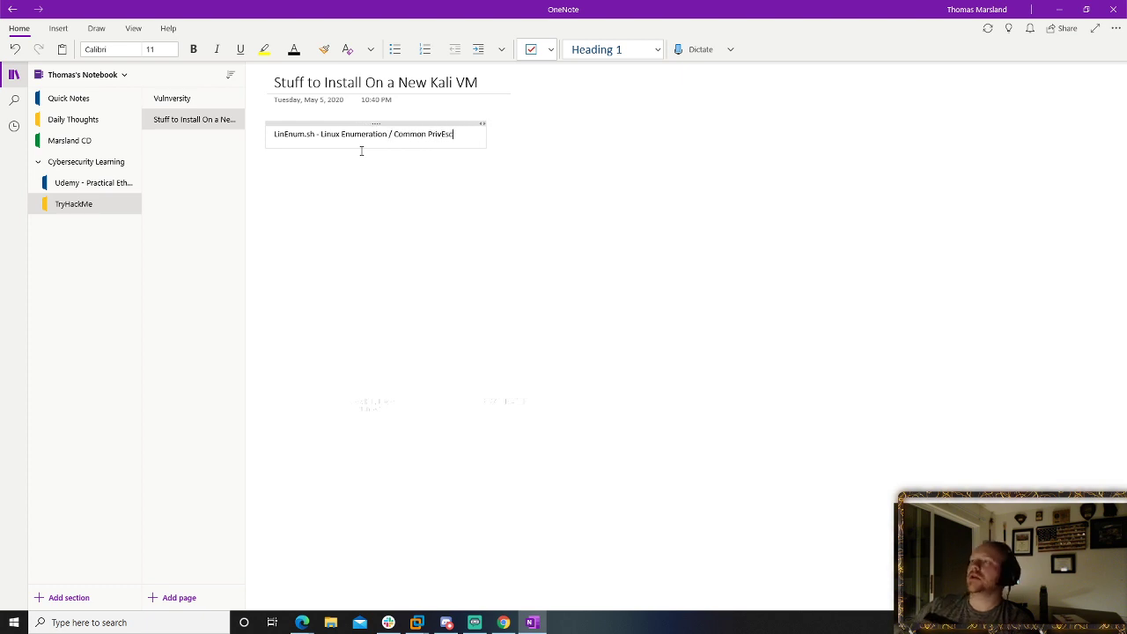
click(1115, 10)
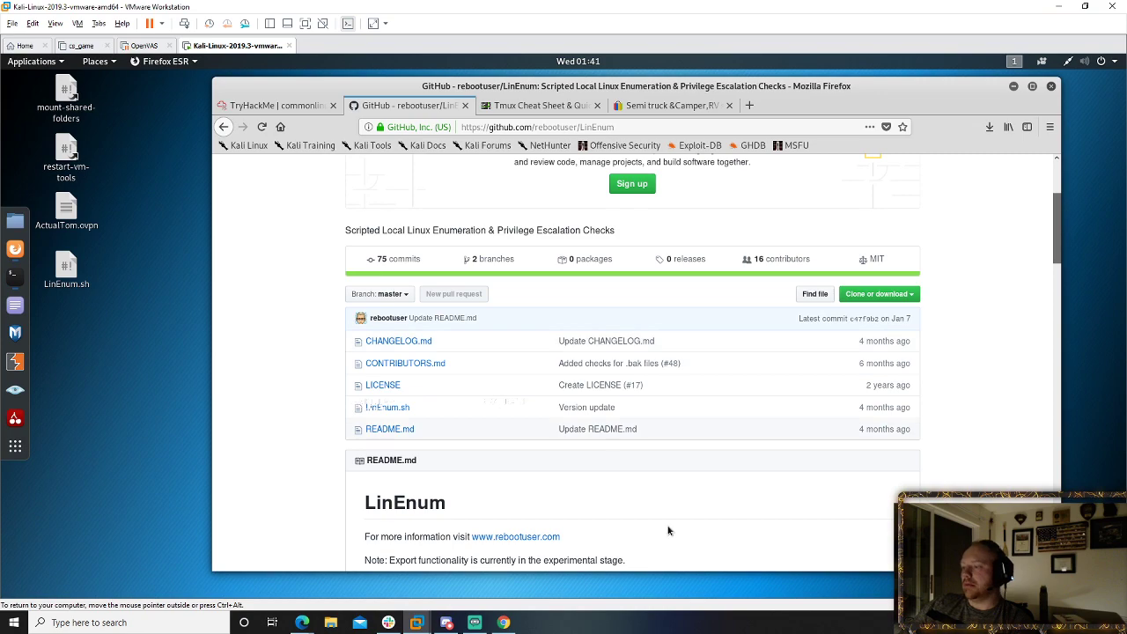
scroll(743, 504, down, 5)
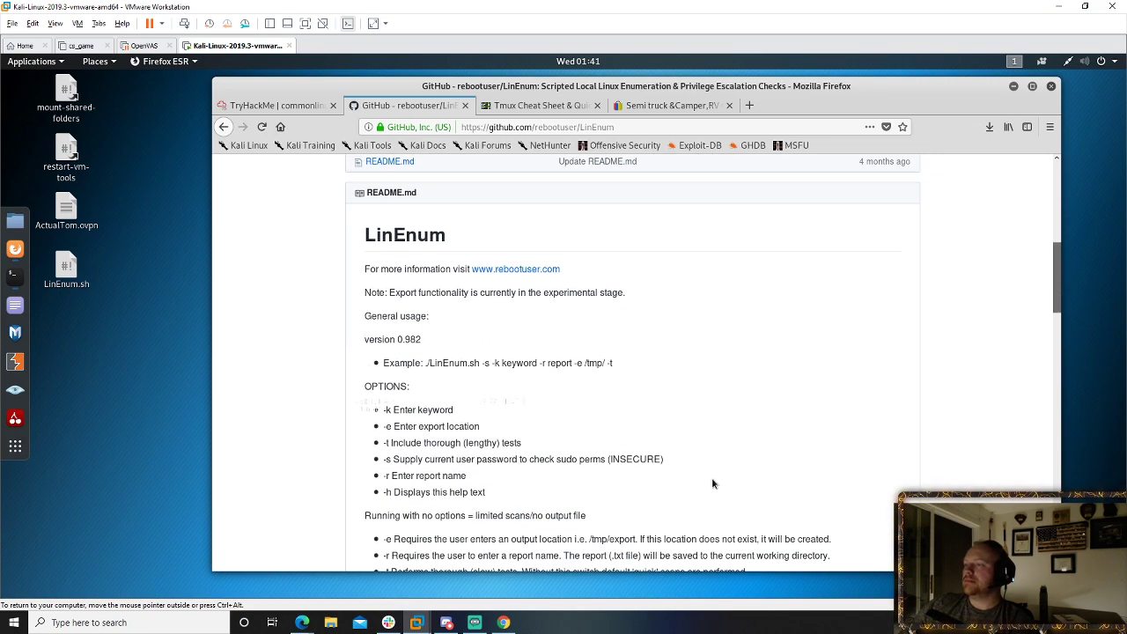
scroll(682, 476, down, 2)
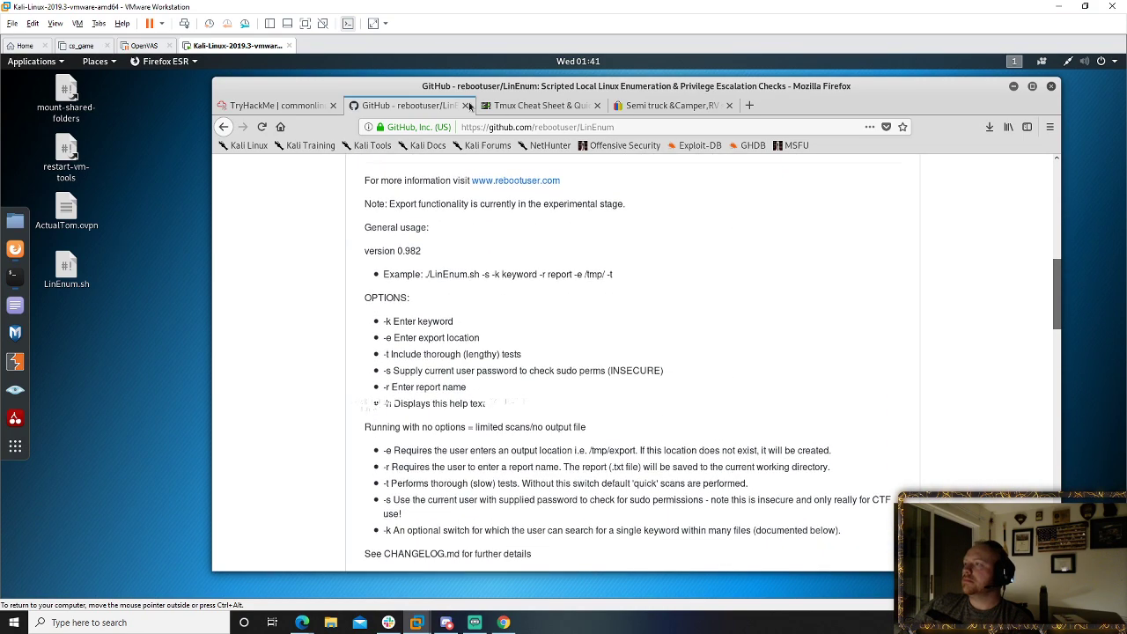
click(302, 105)
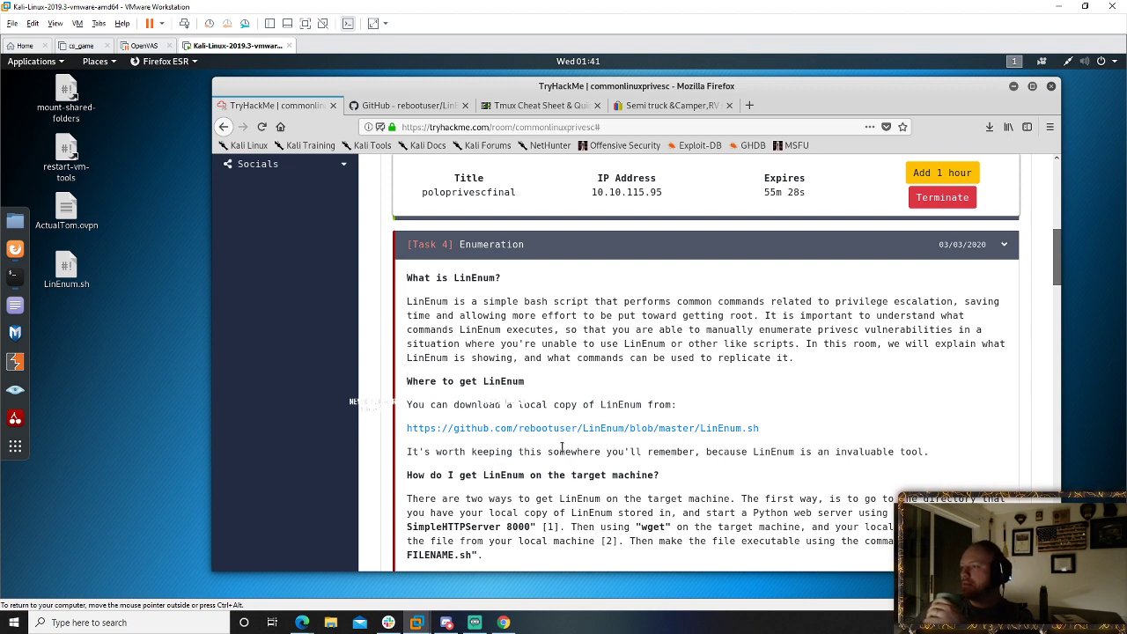
scroll(581, 388, down, 1)
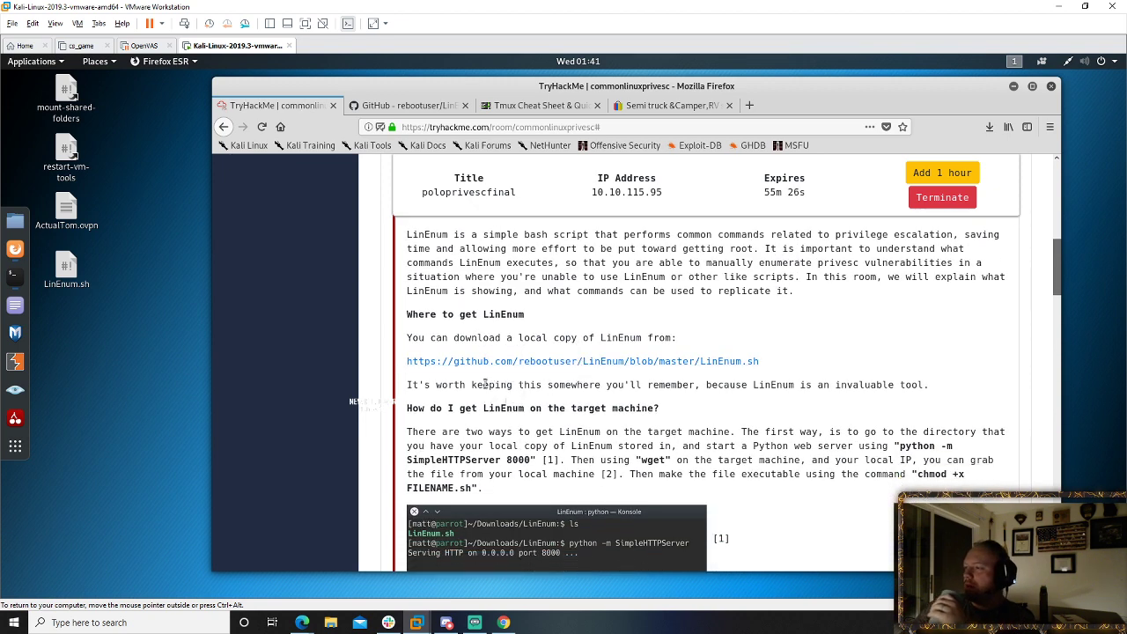
drag(482, 385, 553, 384)
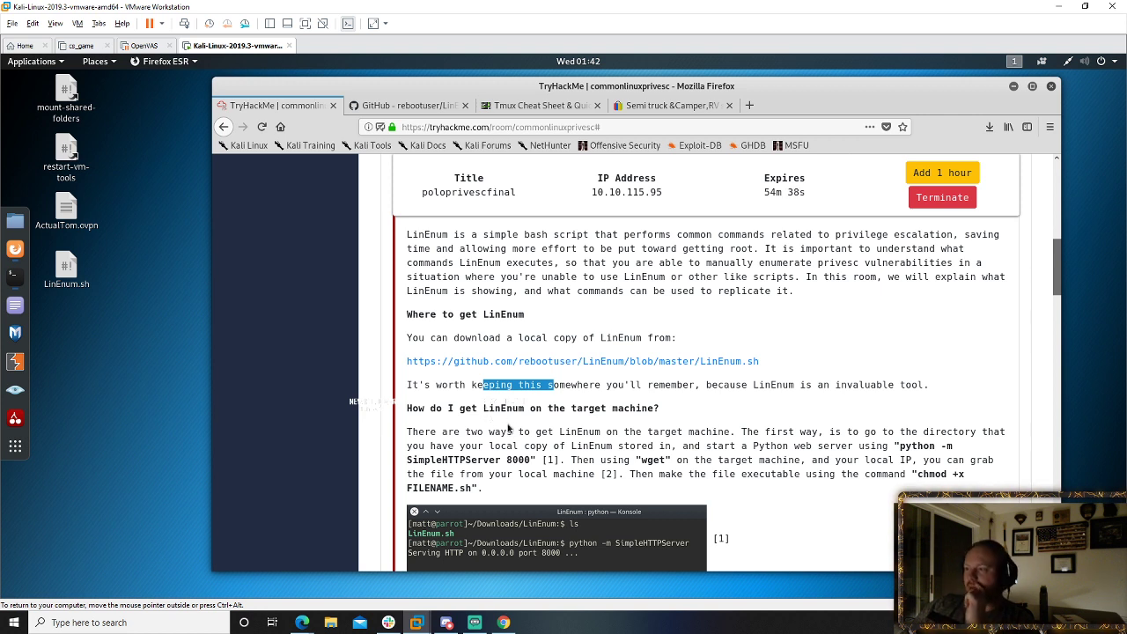
click(598, 445)
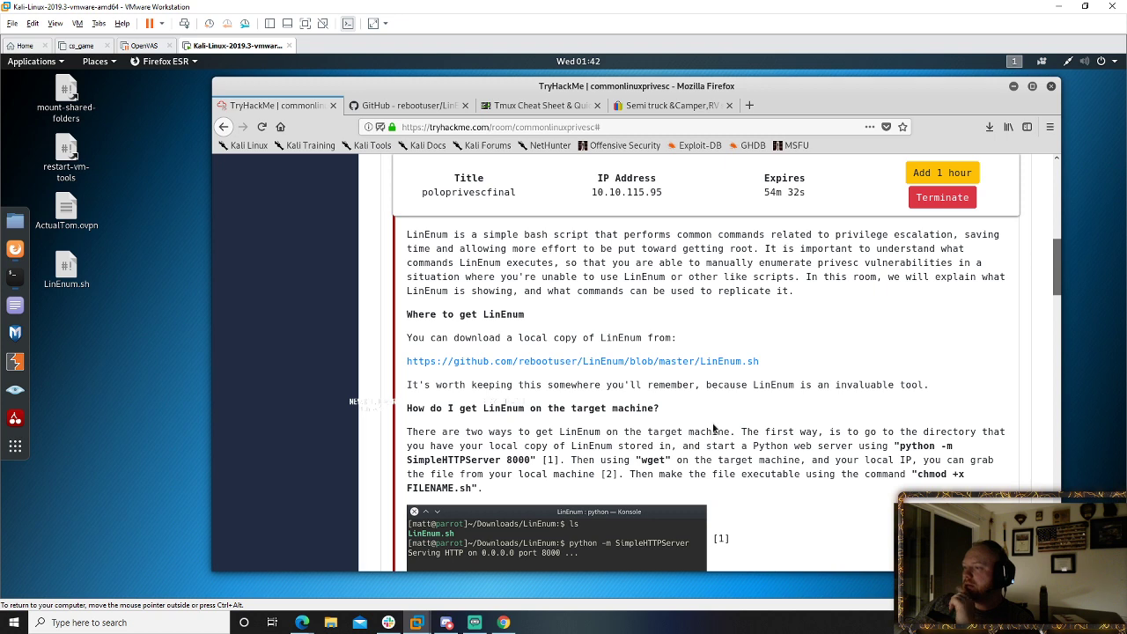
scroll(577, 438, down, 2)
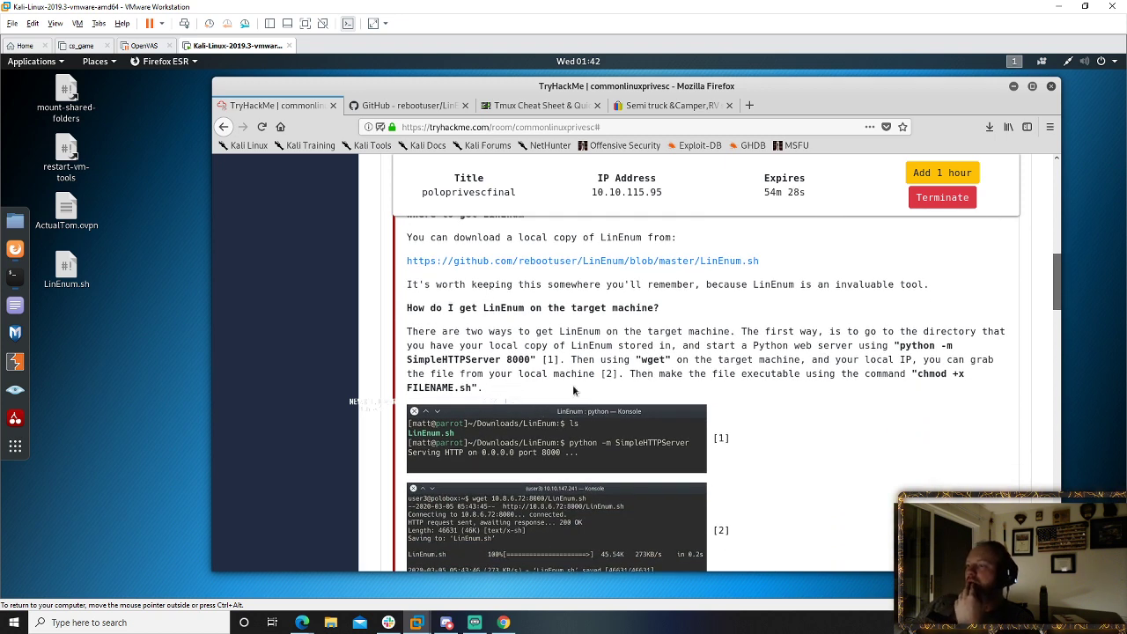
- Open a fresh terminal, move into Desktop and list its files
click(14, 278)
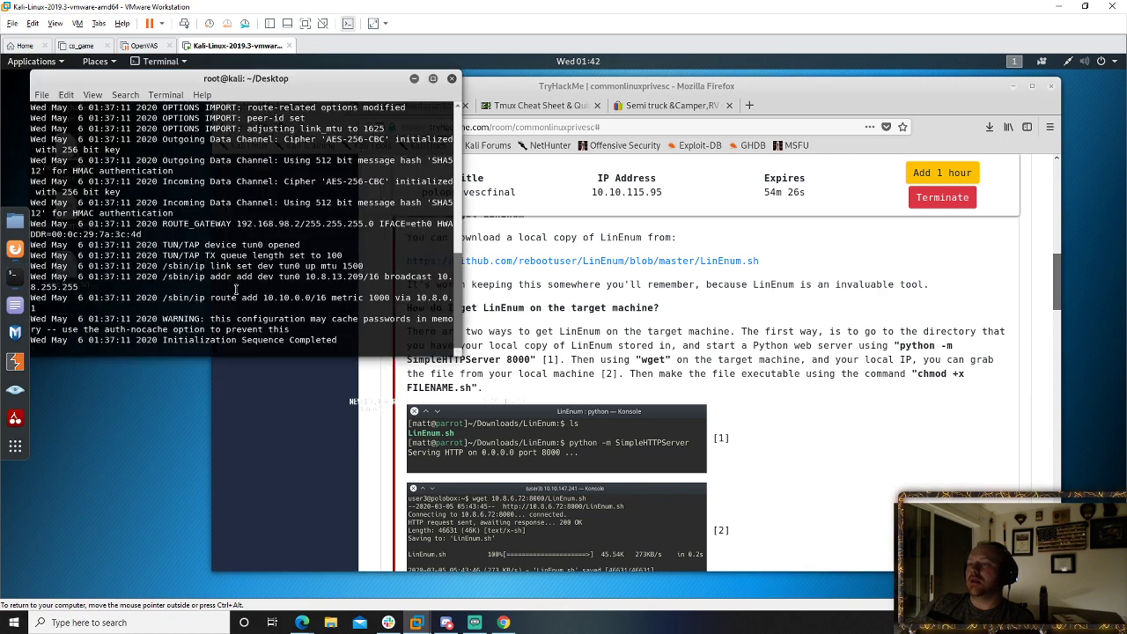
right_click(14, 276)
click(70, 231)
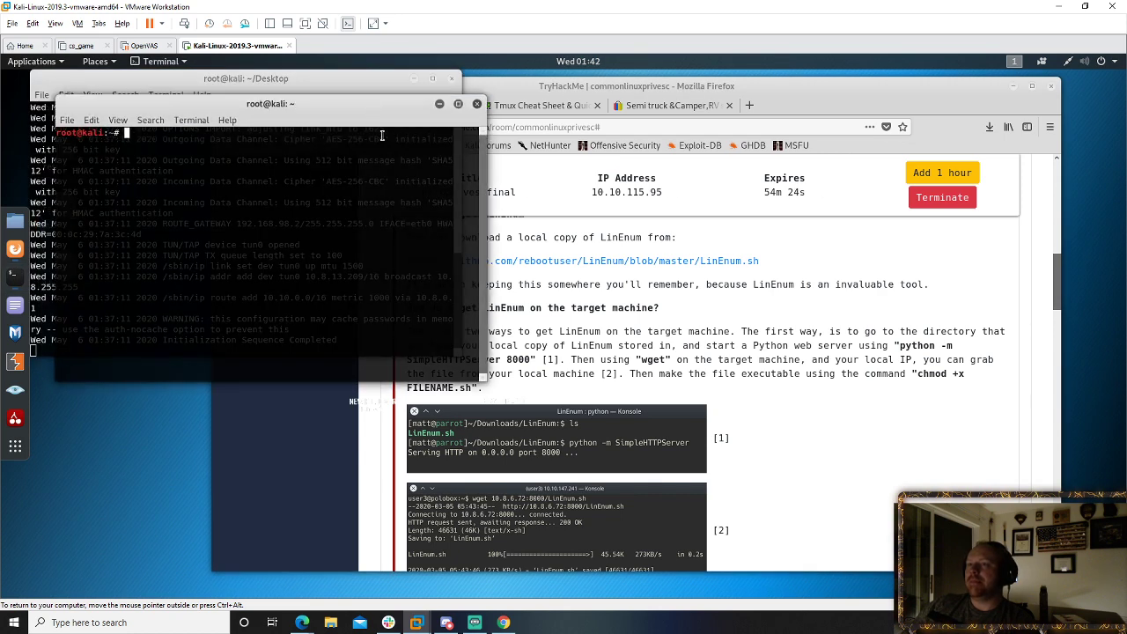
click(412, 79)
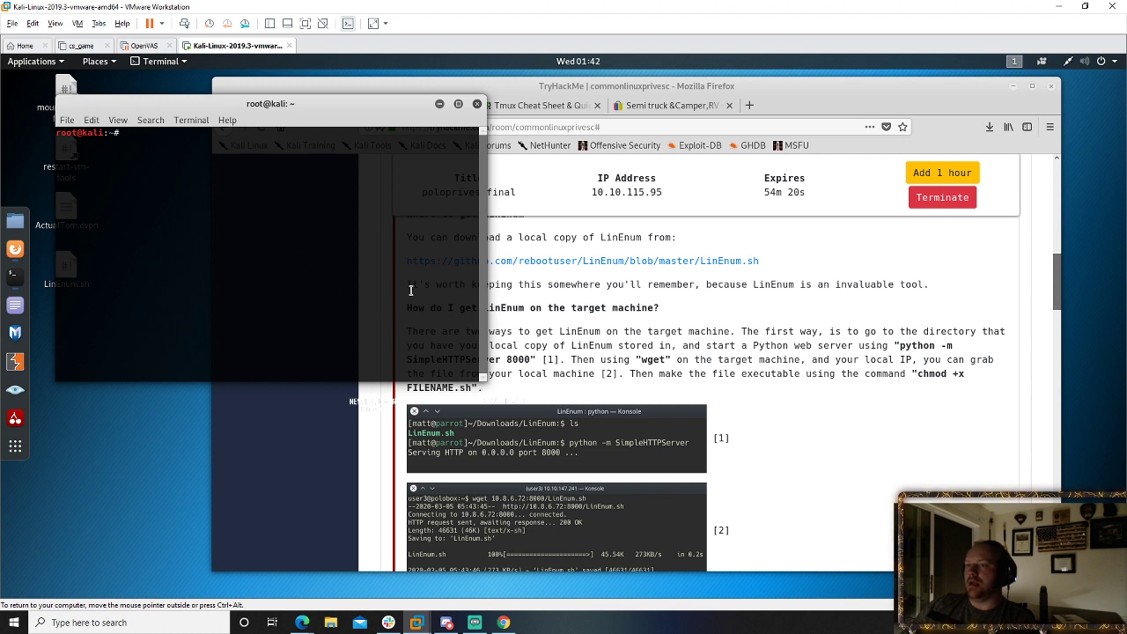
text(cd Desktop)
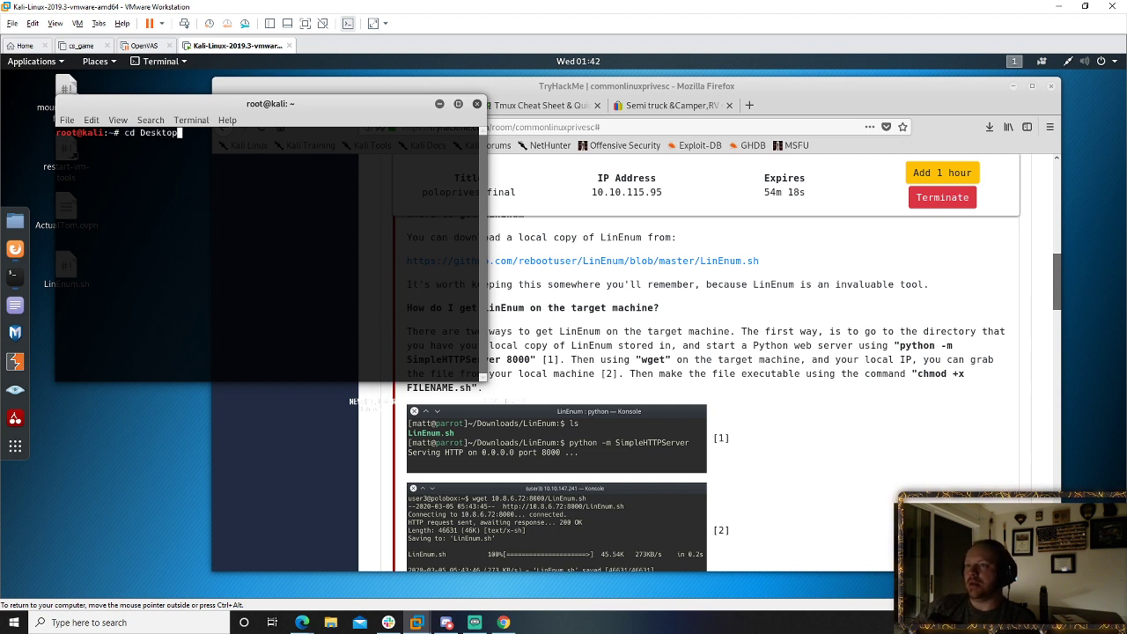
key(Return)
text(ls)
key(Return)
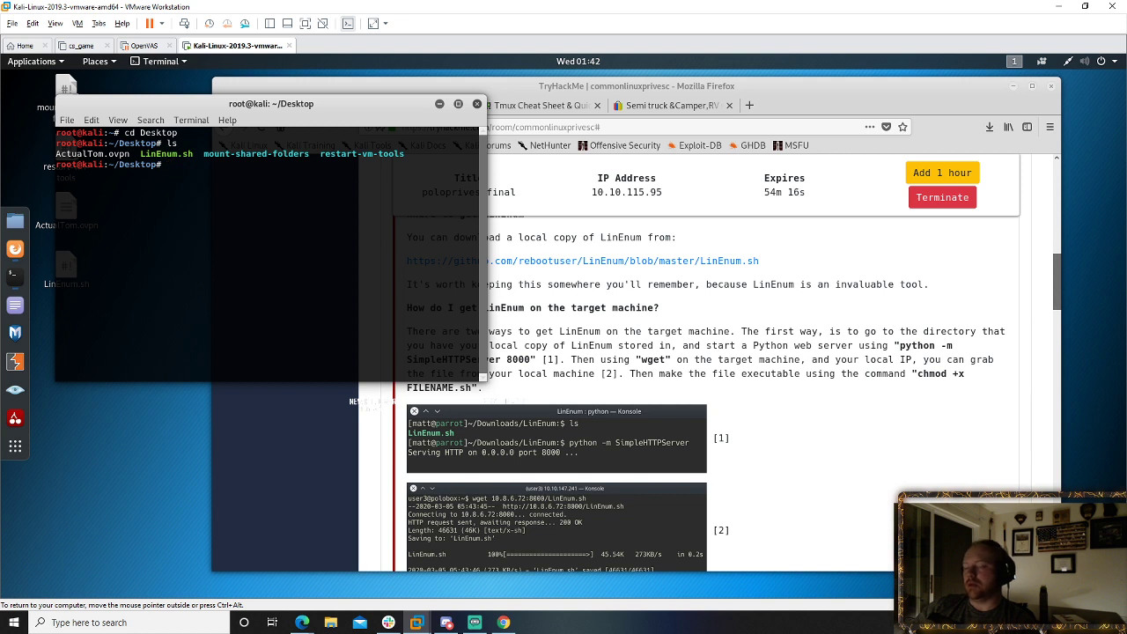
- Start python -m SimpleHTTPServer on port 8000, check the guide, then stop it with Ctrl+C
text(python -m)
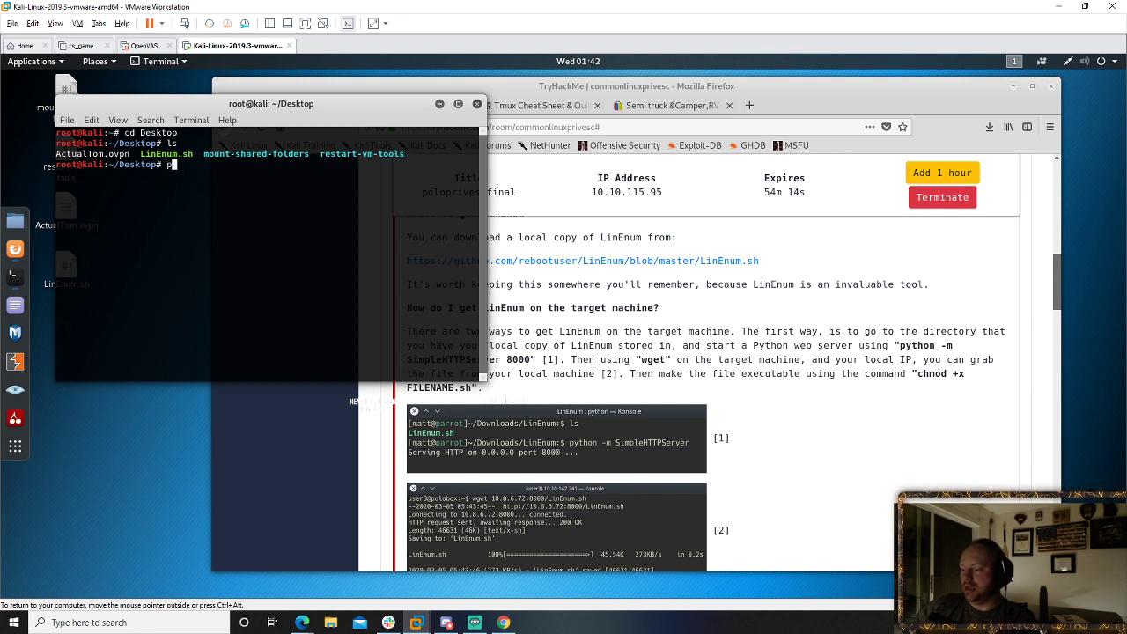
text( SimpleHT)
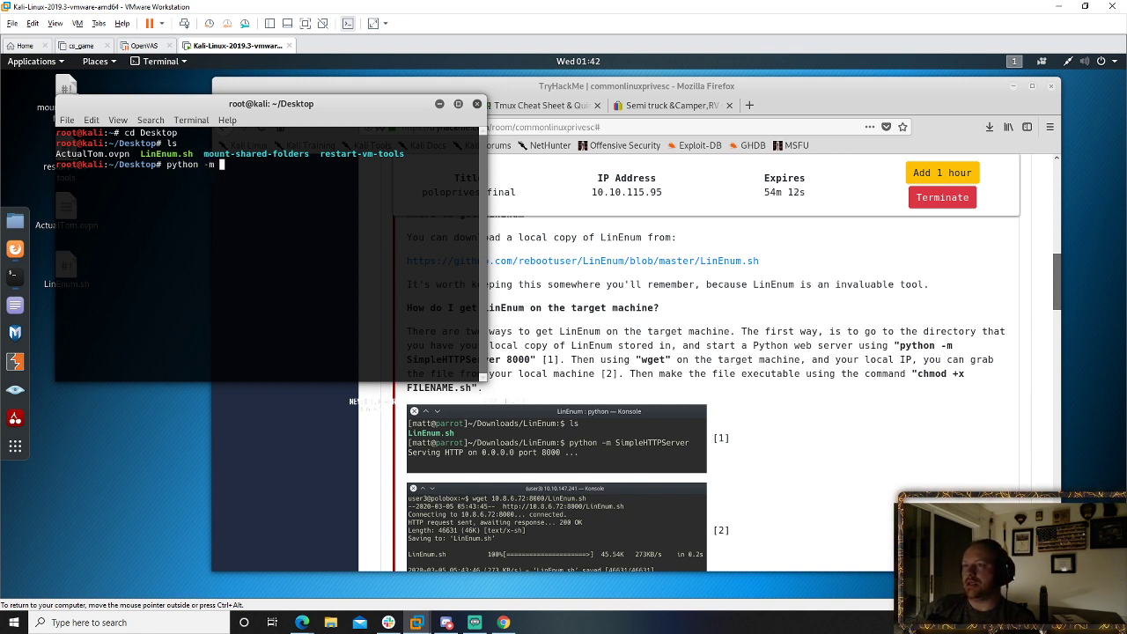
text(TPSe)
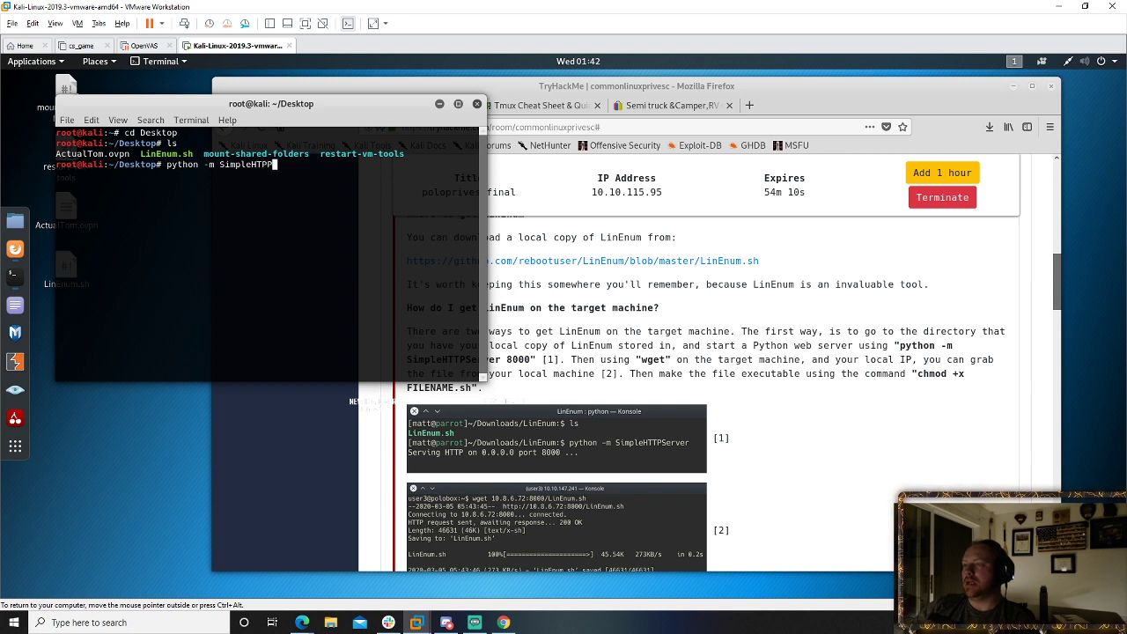
text(rver)
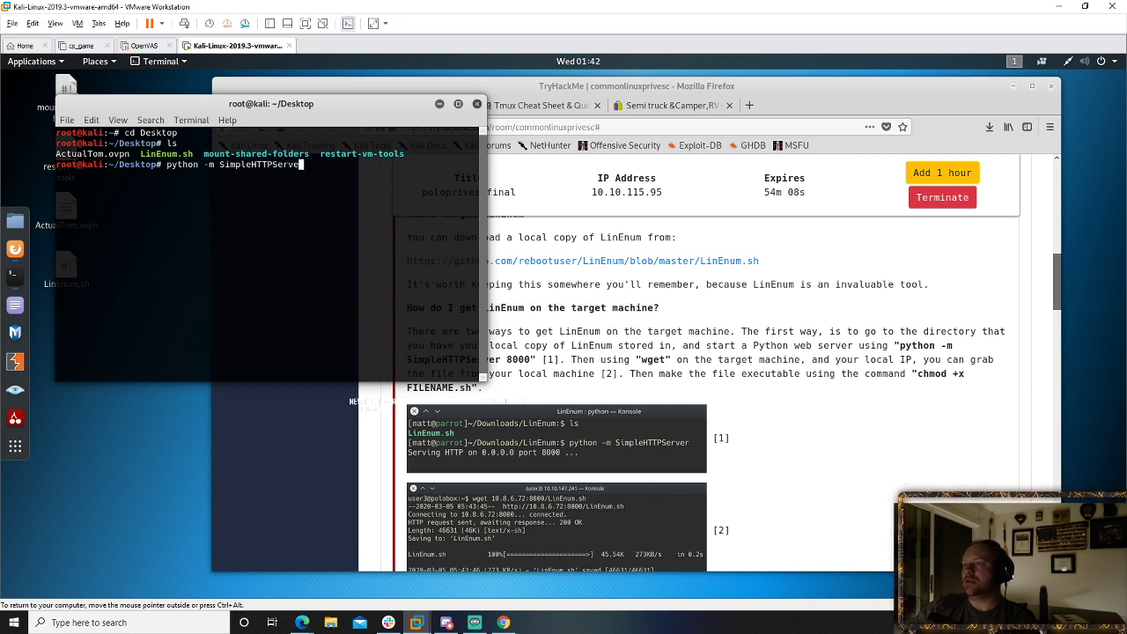
key(Return)
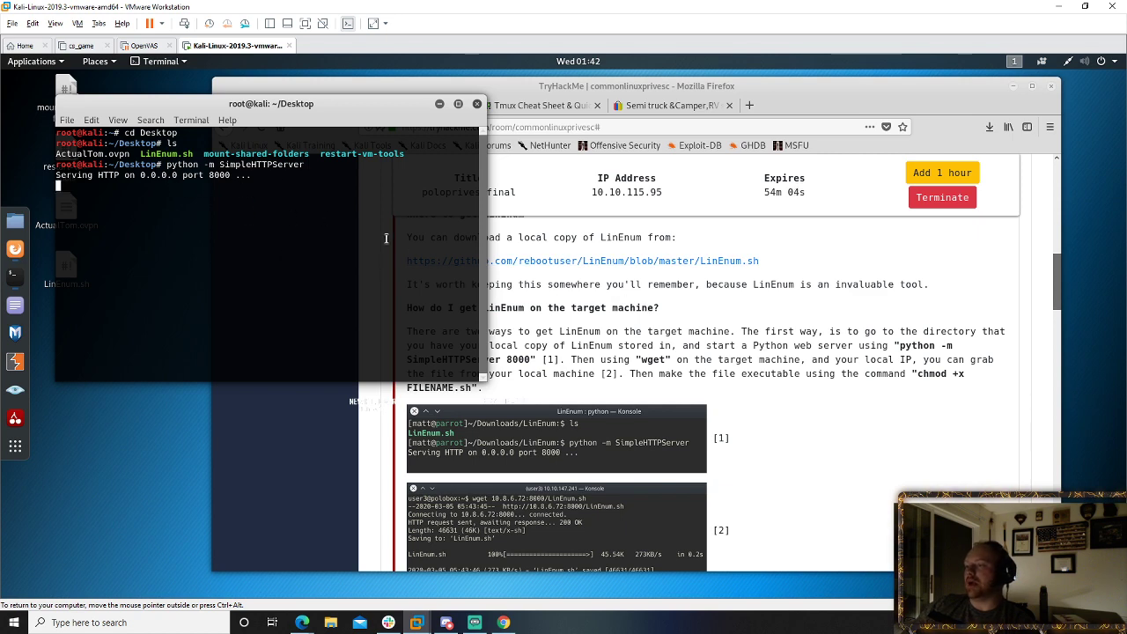
click(501, 518)
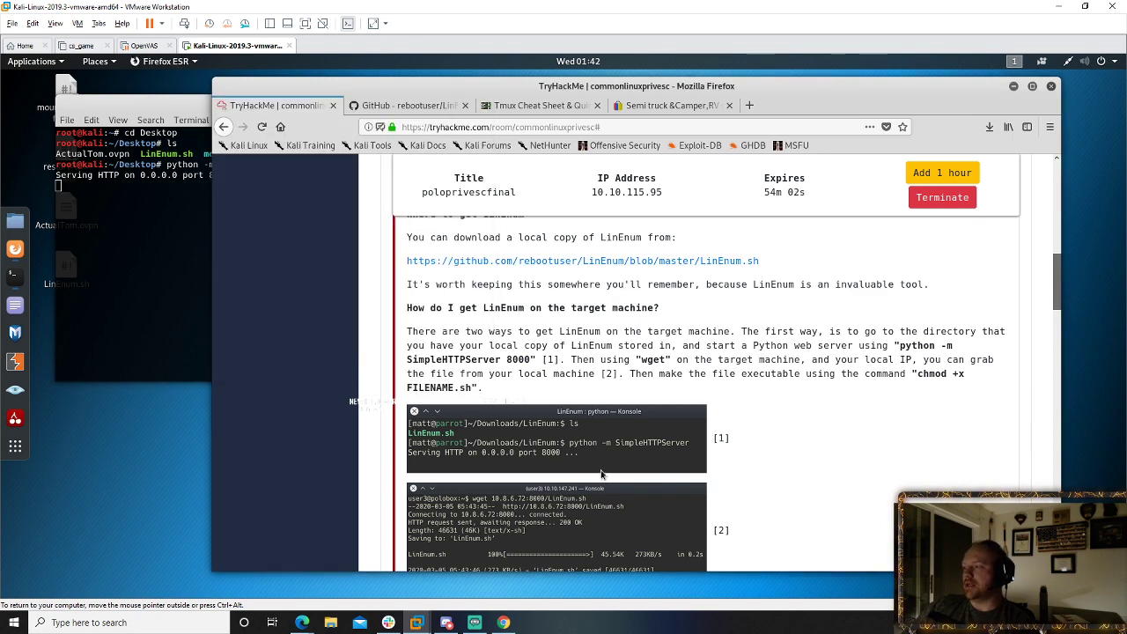
scroll(501, 518, down, 2)
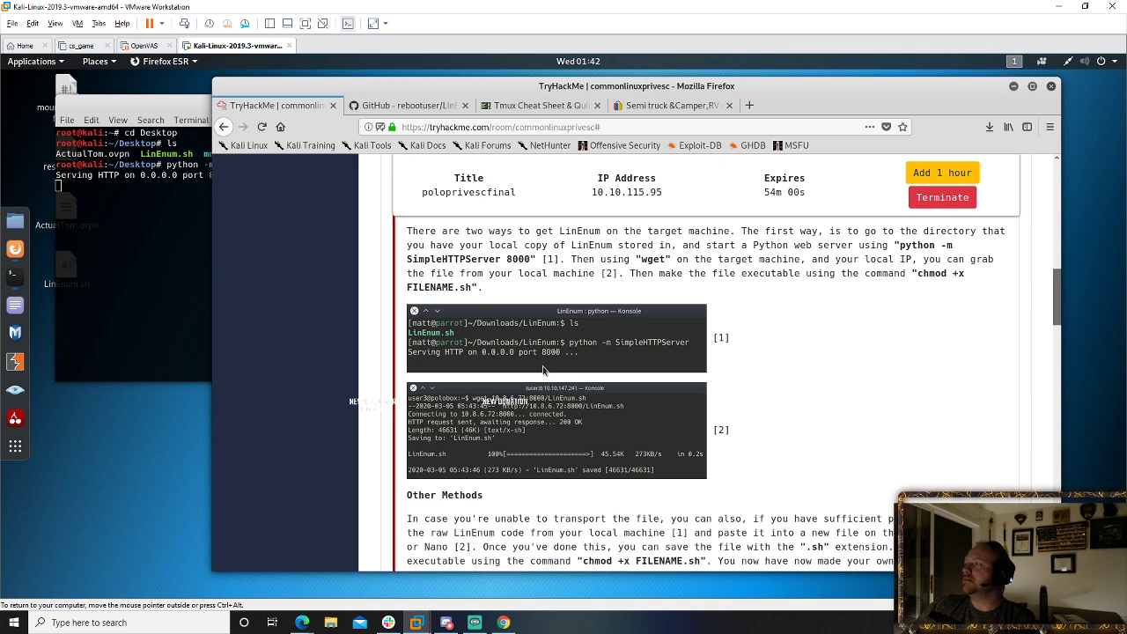
click(175, 223)
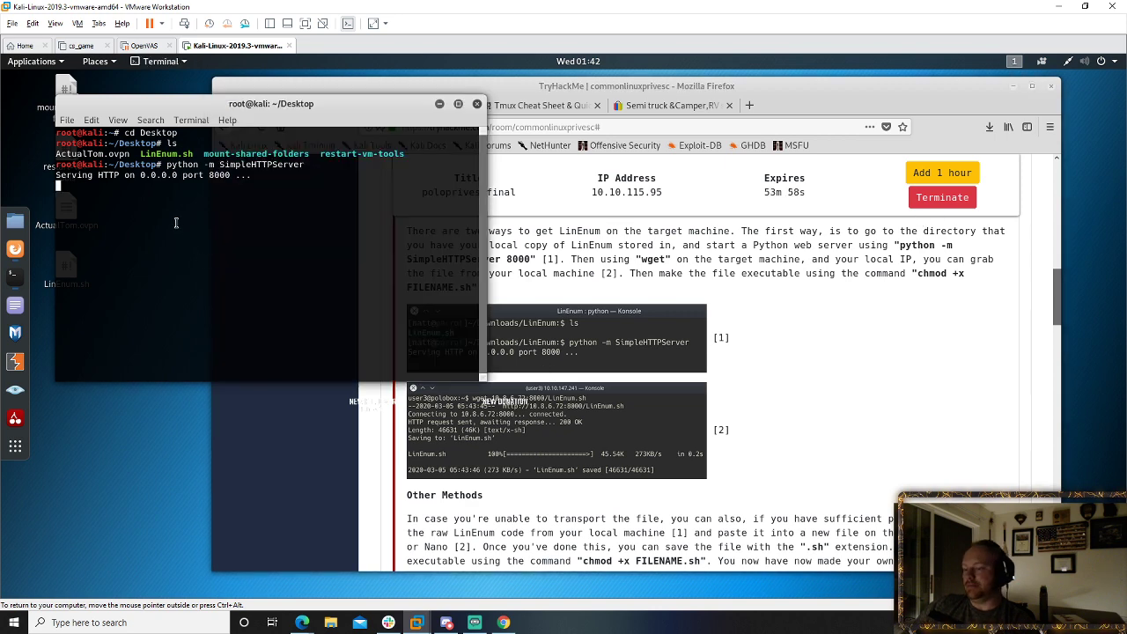
key(ctrl+c)
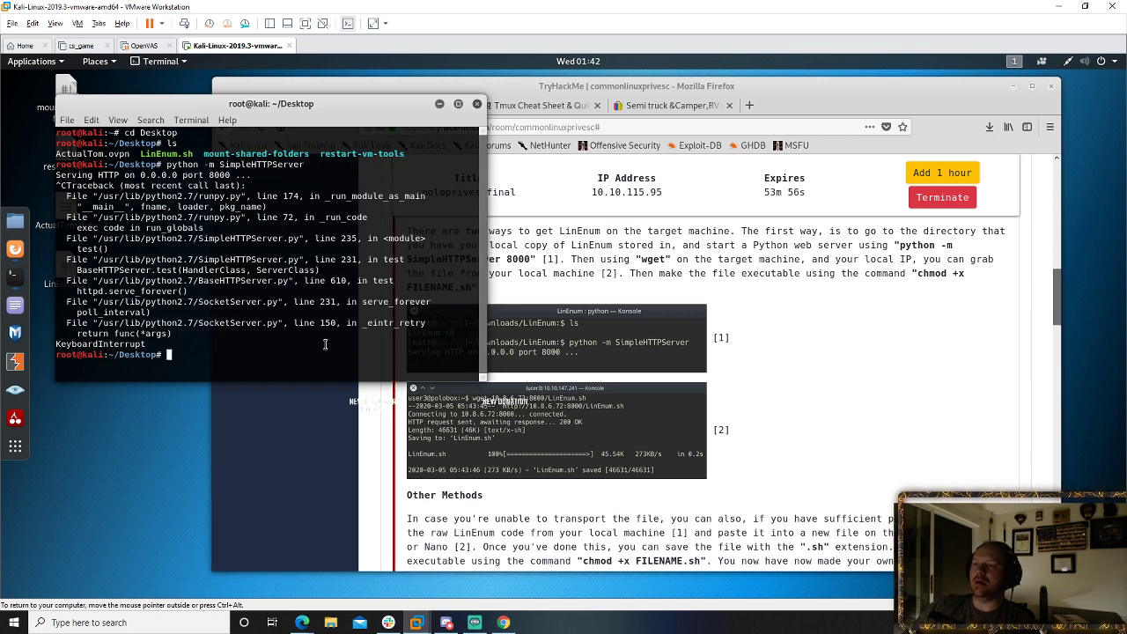
click(832, 345)
scroll(832, 345, down, 3)
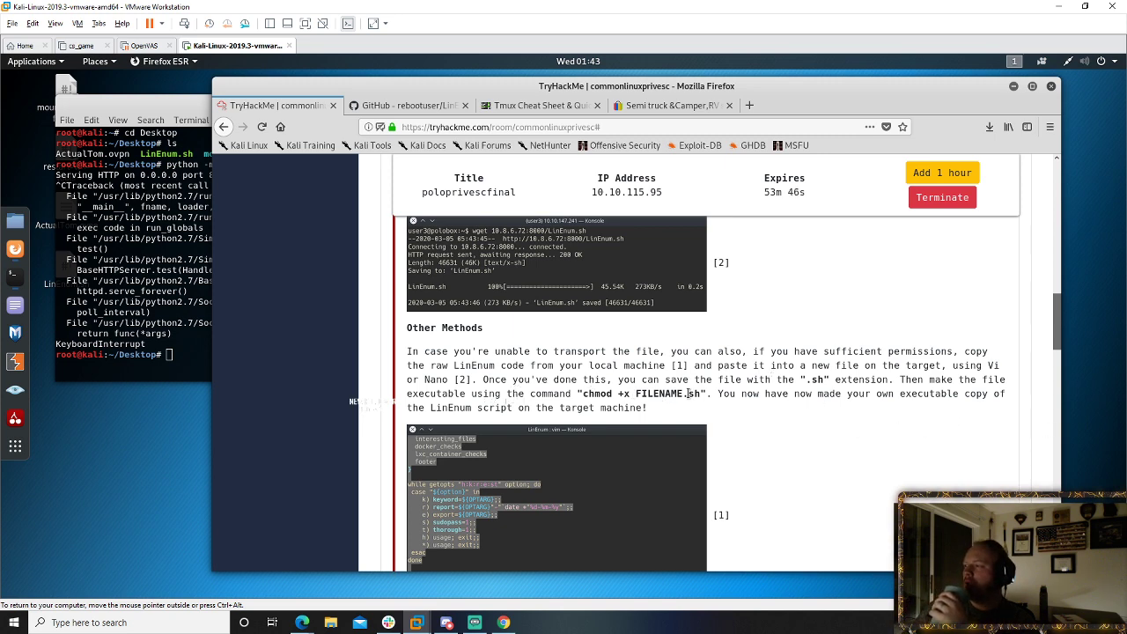
- Read through the LinEnum overview, noting the Kernel information line, down to Task 4's questions
scroll(572, 387, down, 3)
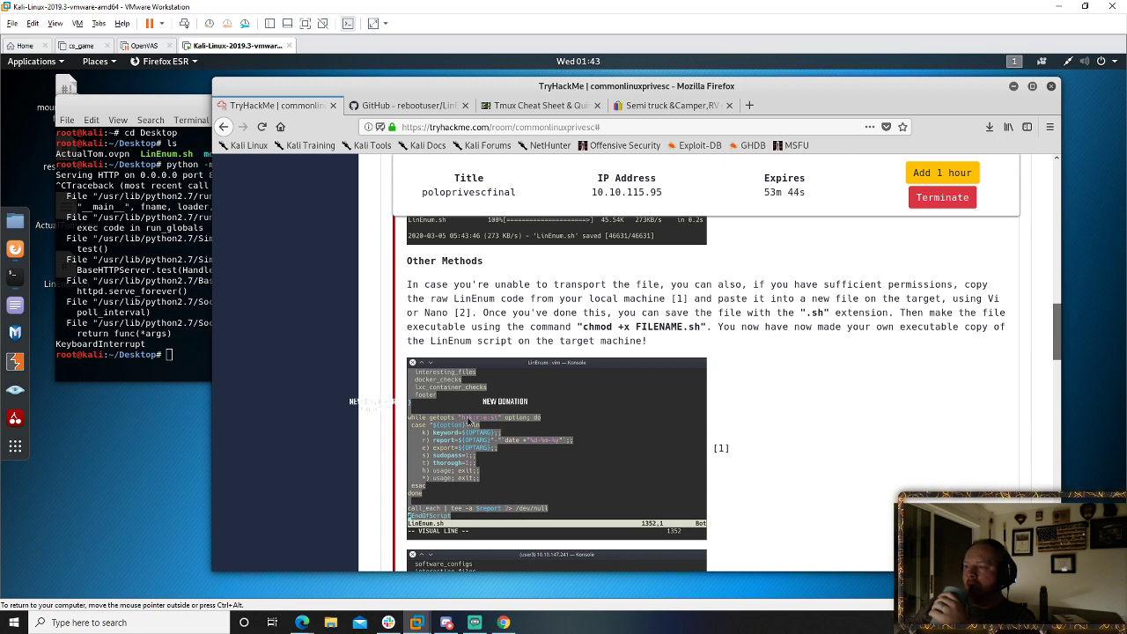
scroll(498, 440, down, 2)
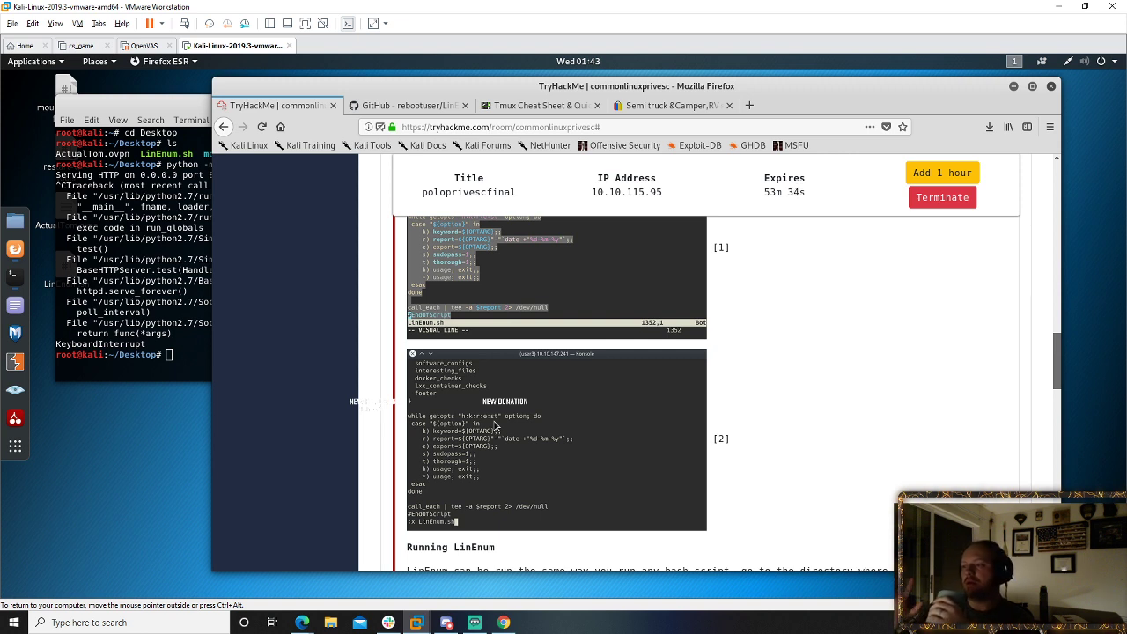
scroll(692, 490, down, 4)
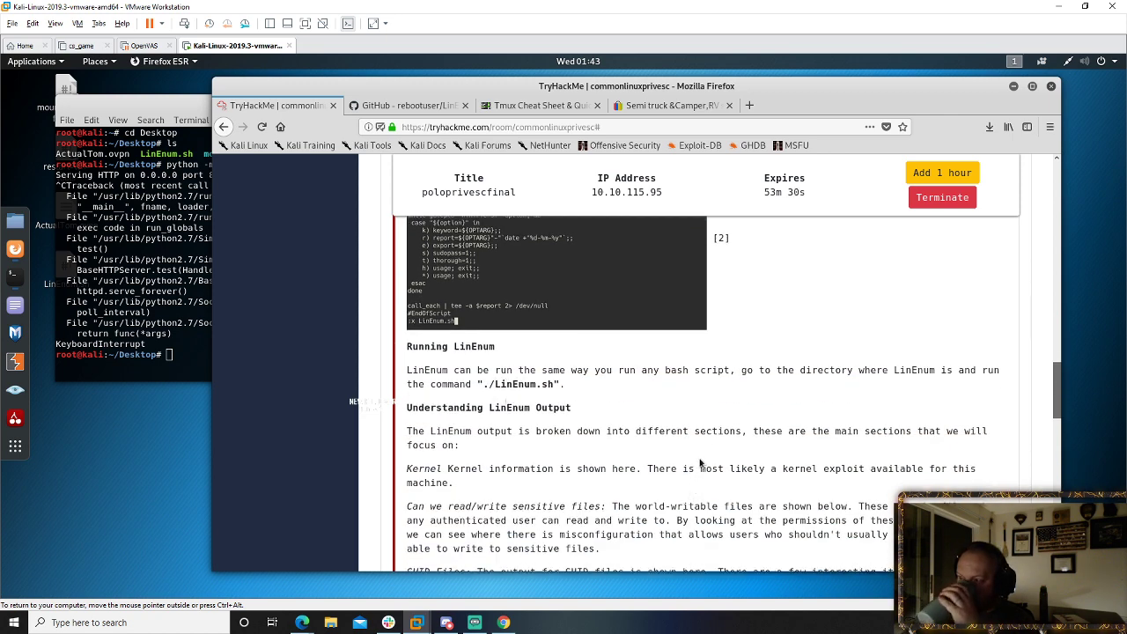
scroll(700, 462, down, 2)
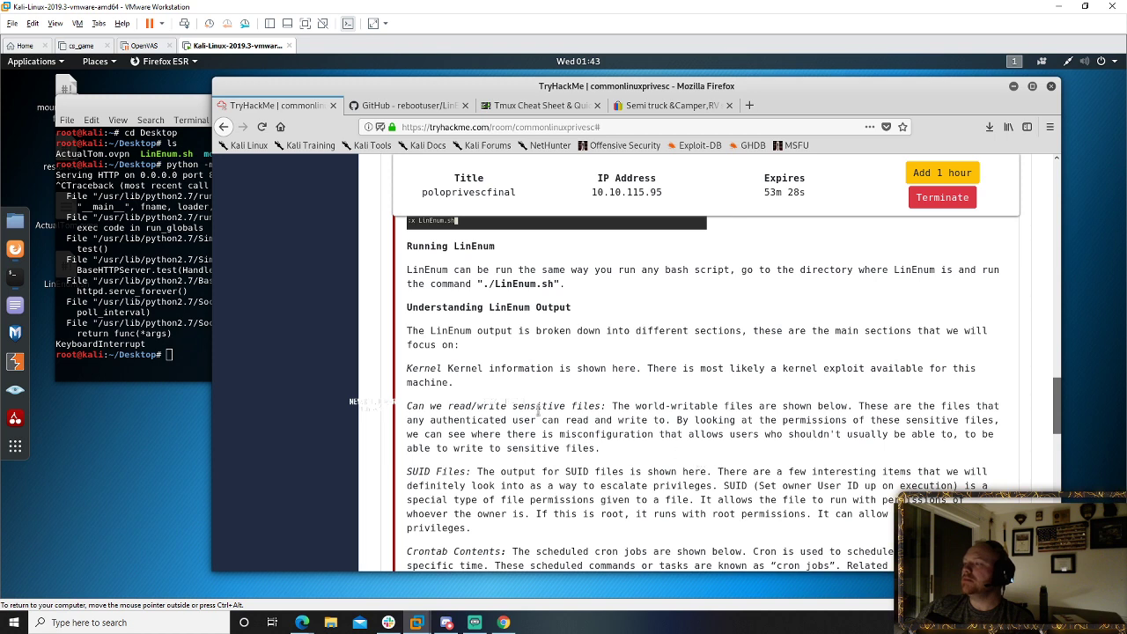
drag(477, 370, 520, 368)
scroll(531, 399, down, 2)
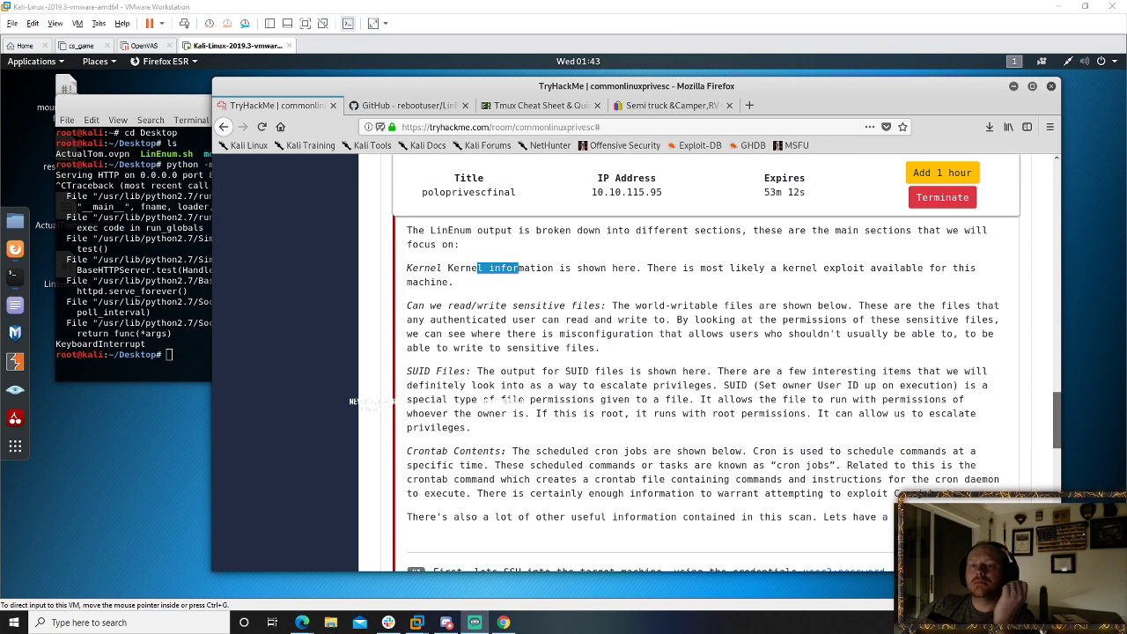
key(alt+Tab)
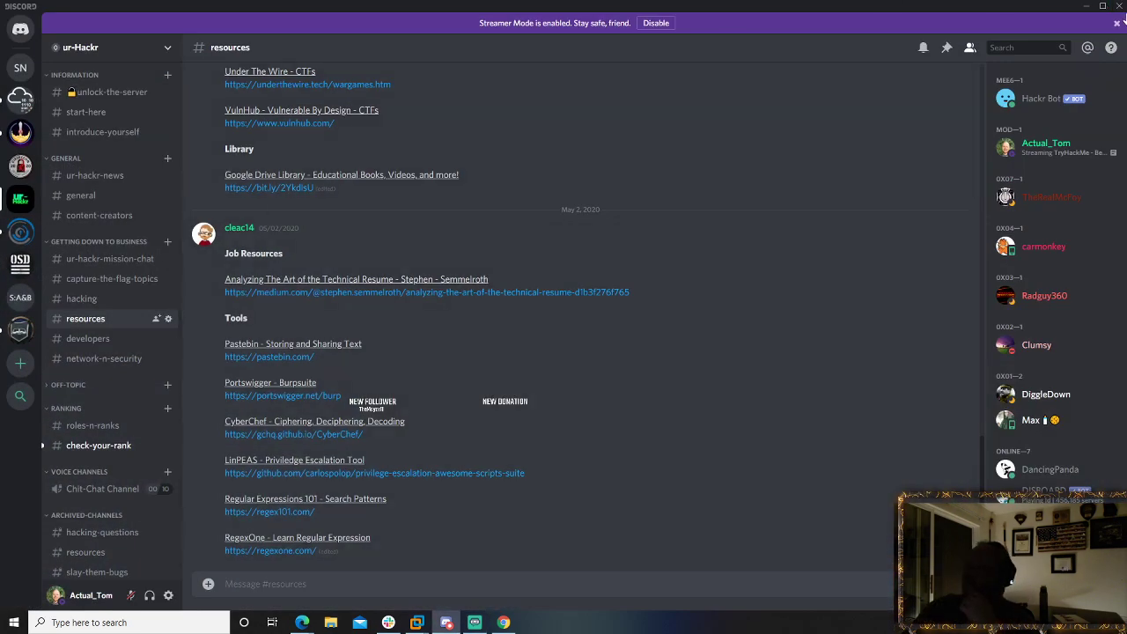
key(alt+Tab)
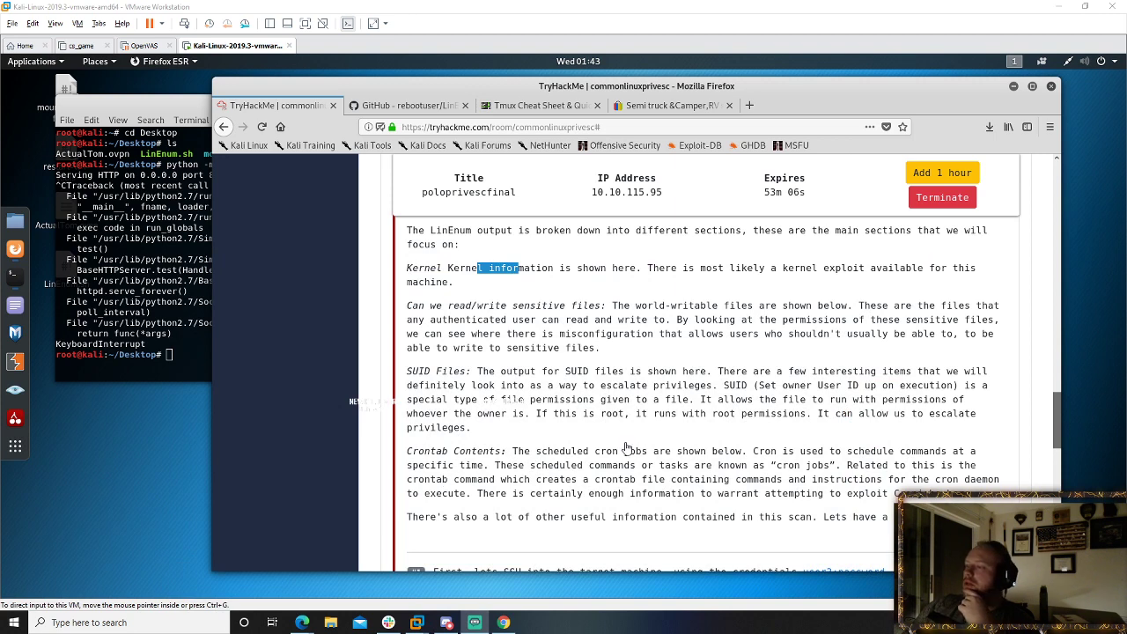
scroll(568, 467, down, 3)
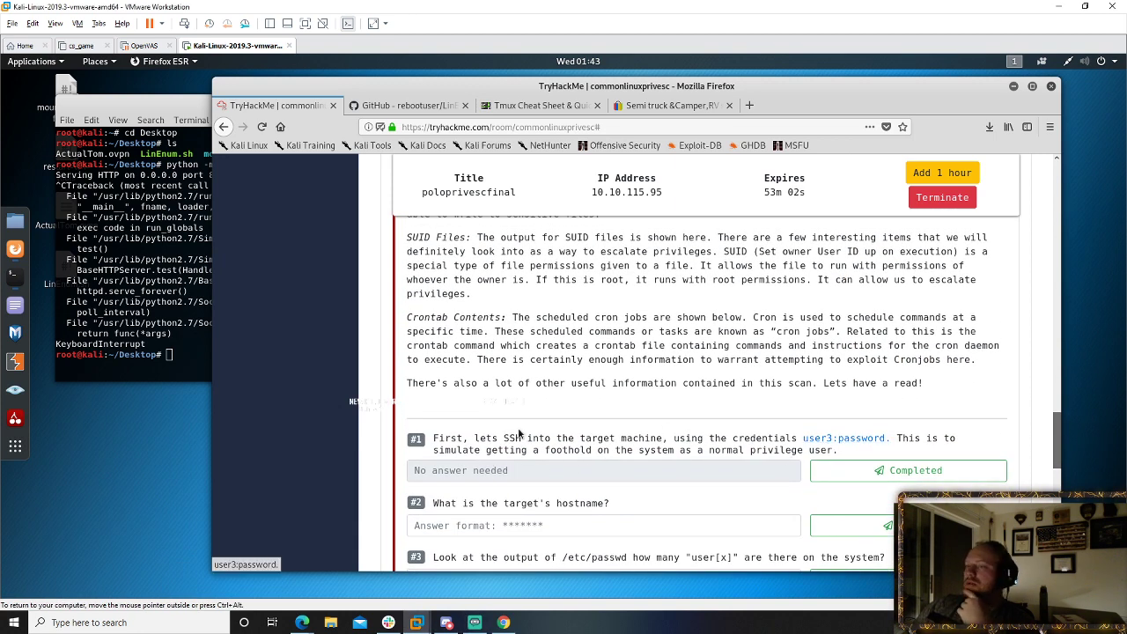
- SSH into 10.10.115.95 as user3, accepting the host key and entering the task's password
key(alt+Tab)
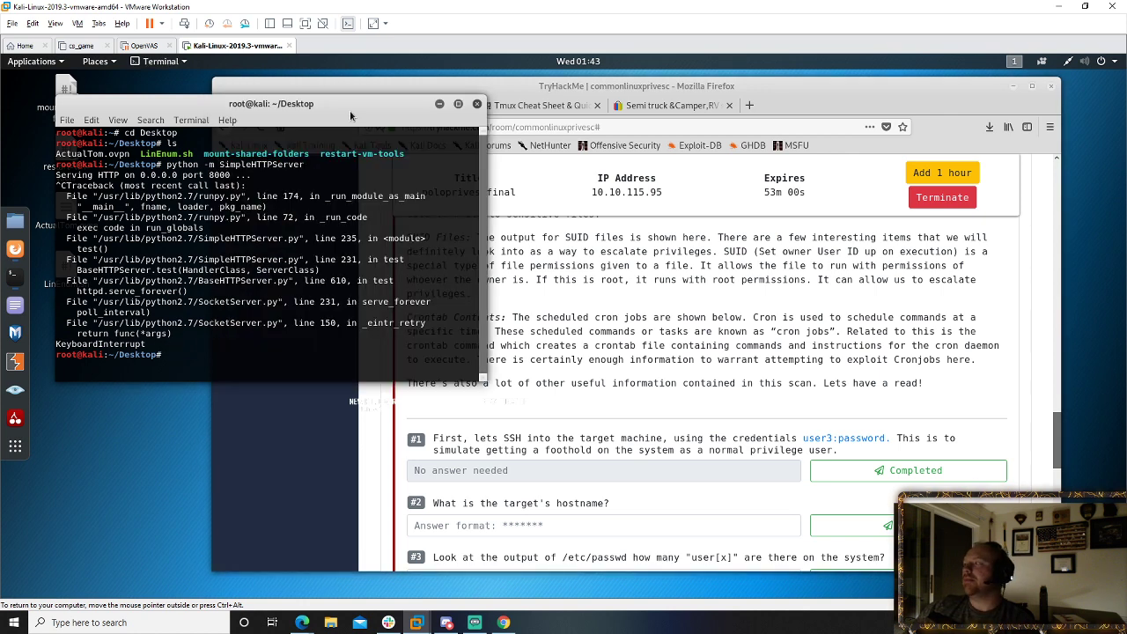
text(ssh )
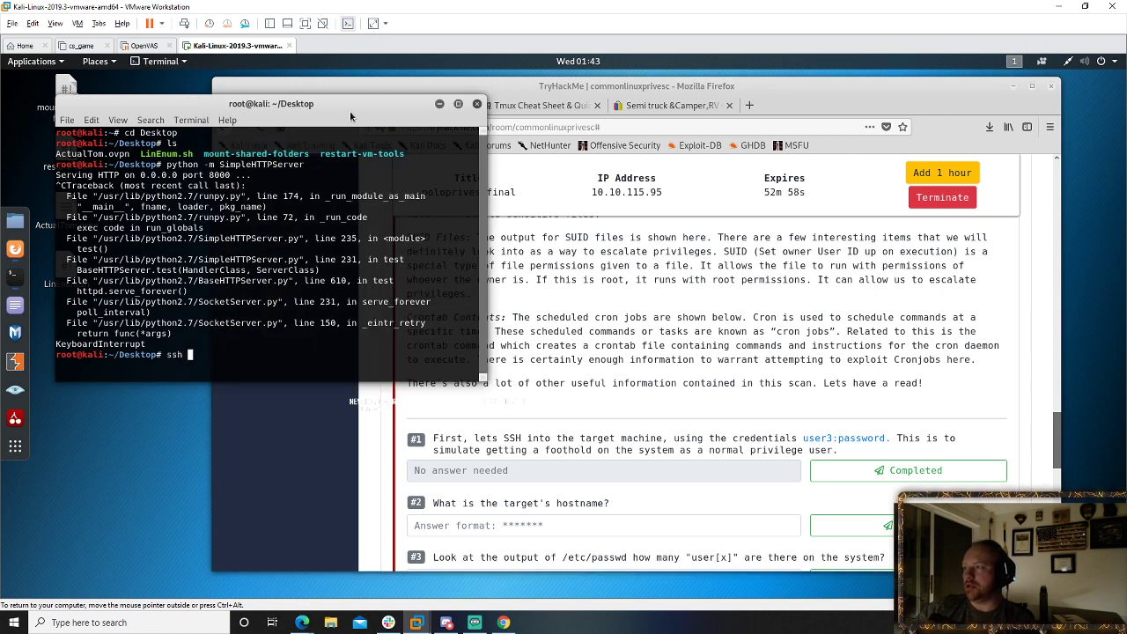
text(user3@)
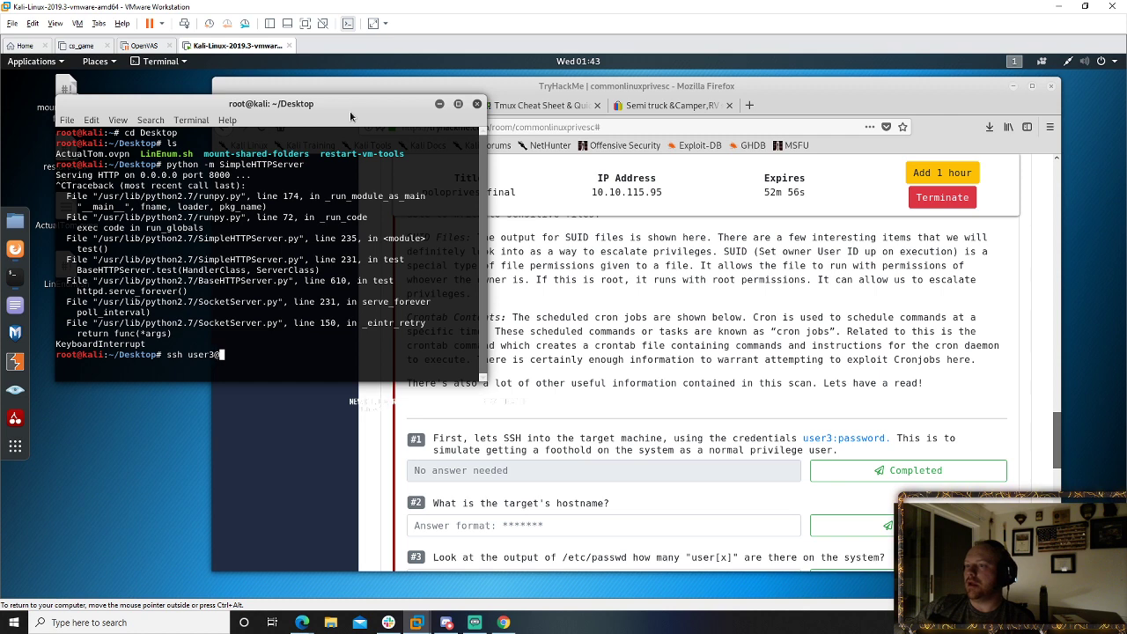
text(10.10.1)
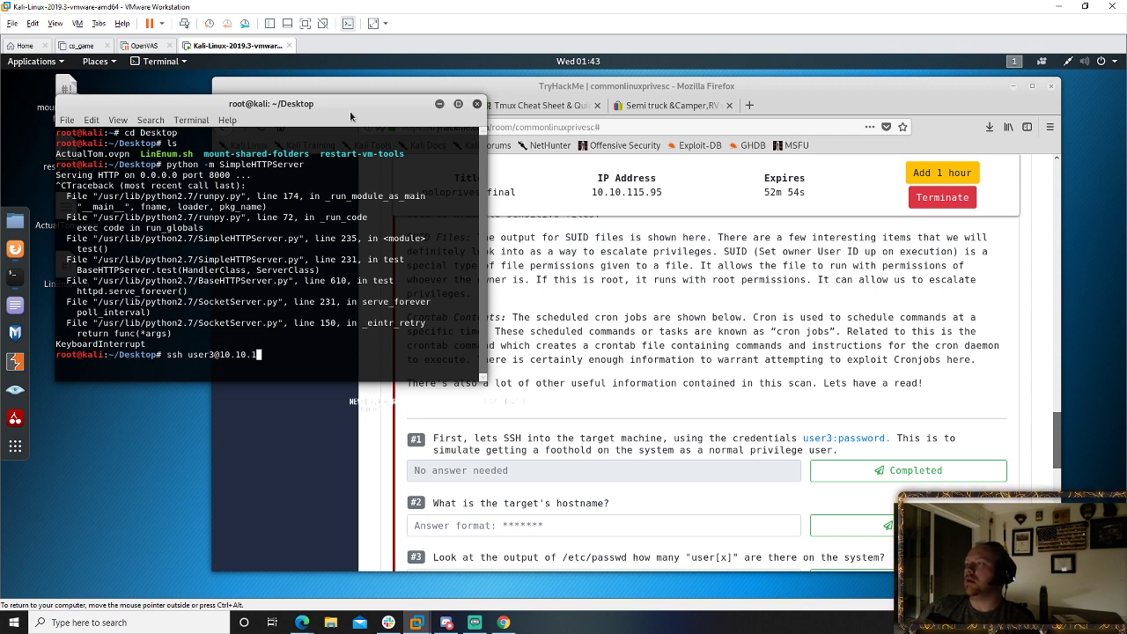
text(15.95)
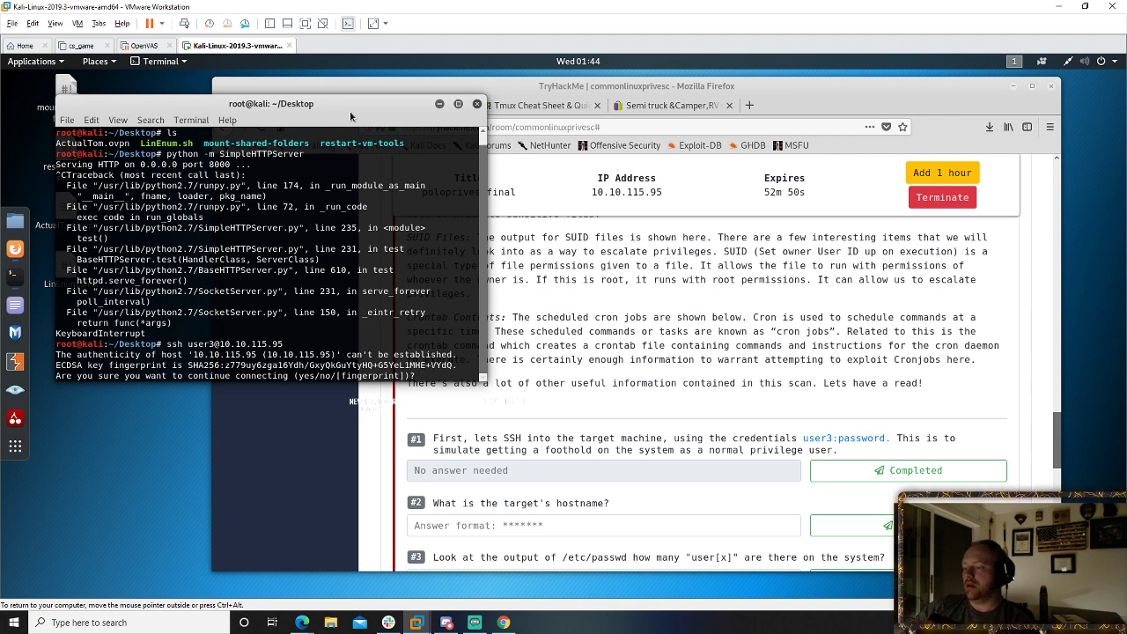
text(yes)
key(Return)
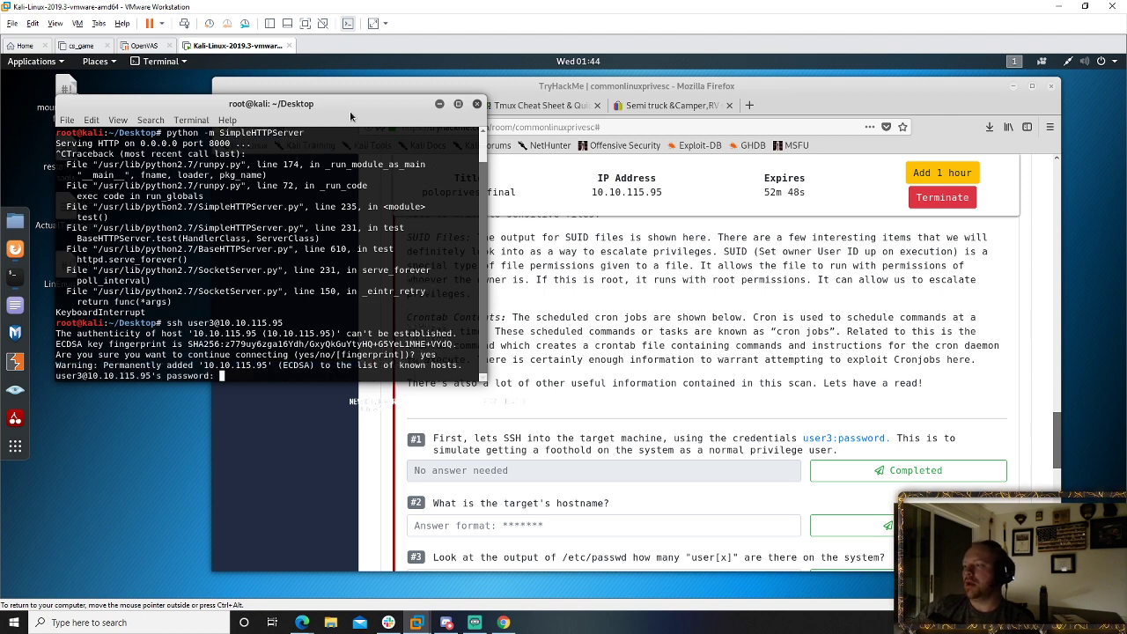
key(Return)
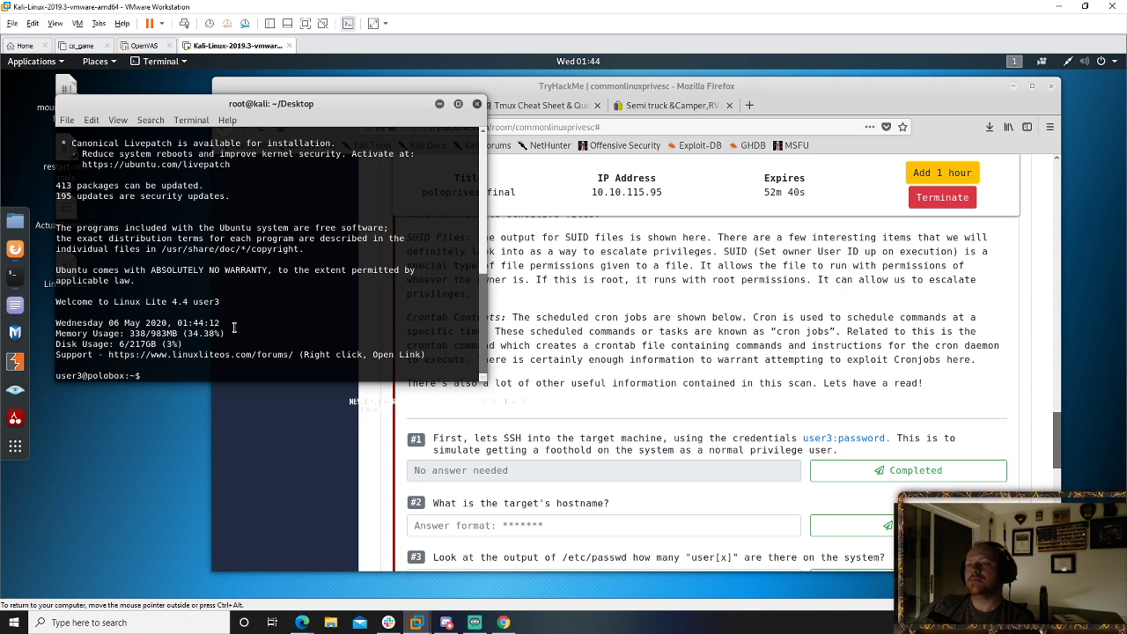
scroll(236, 327, up, 6)
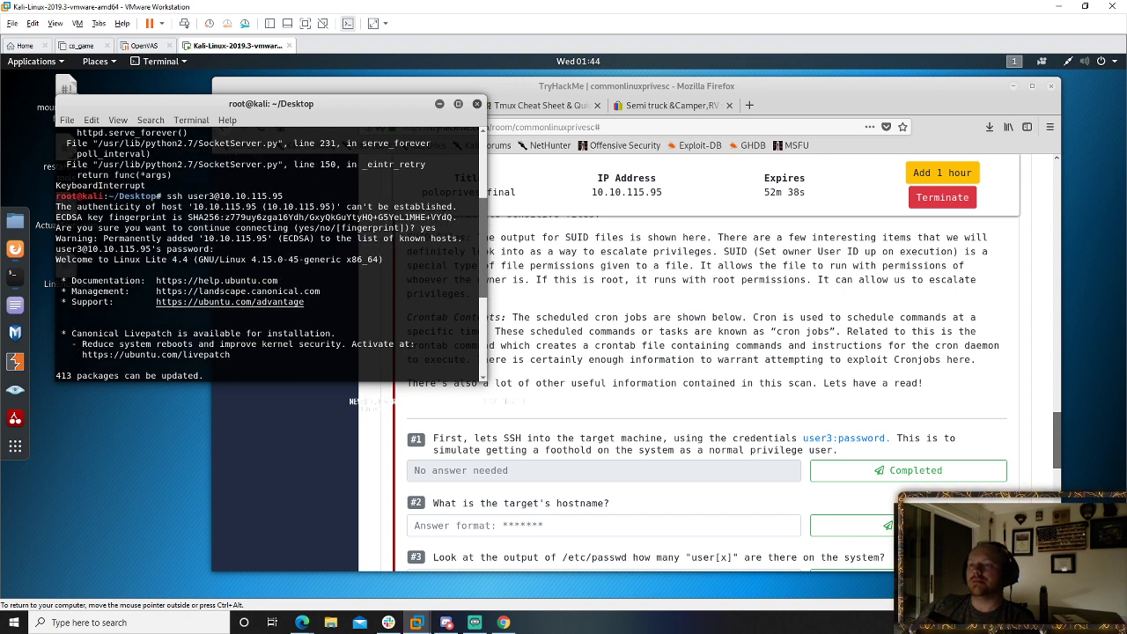
scroll(469, 303, down, 6)
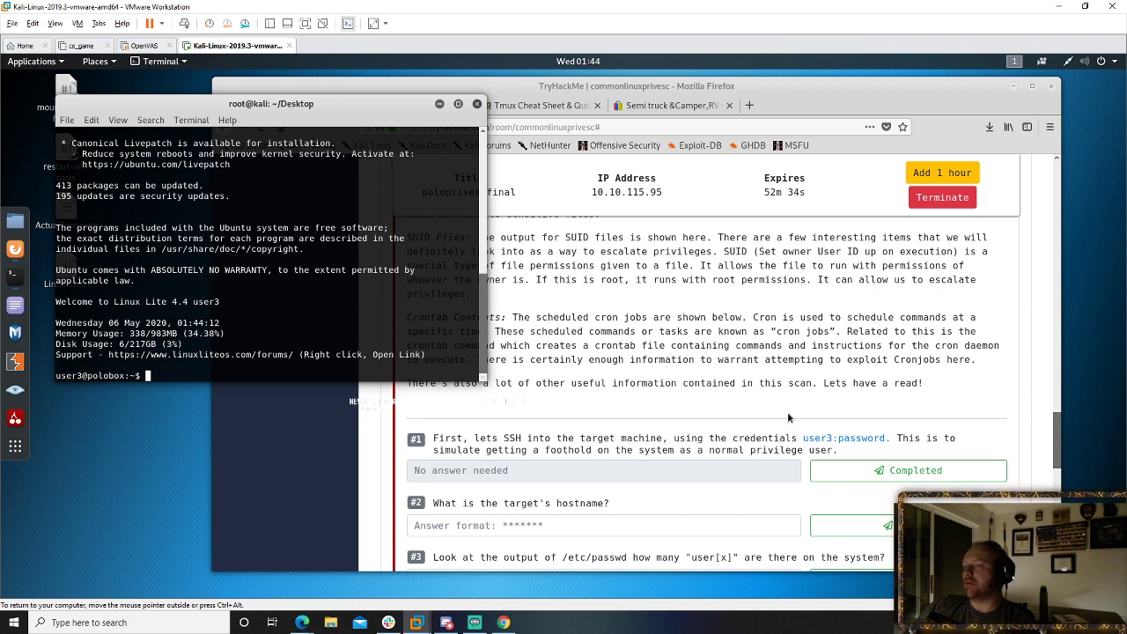
- Mark question #1 Completed, then review the SSH session's output in the terminal
click(930, 481)
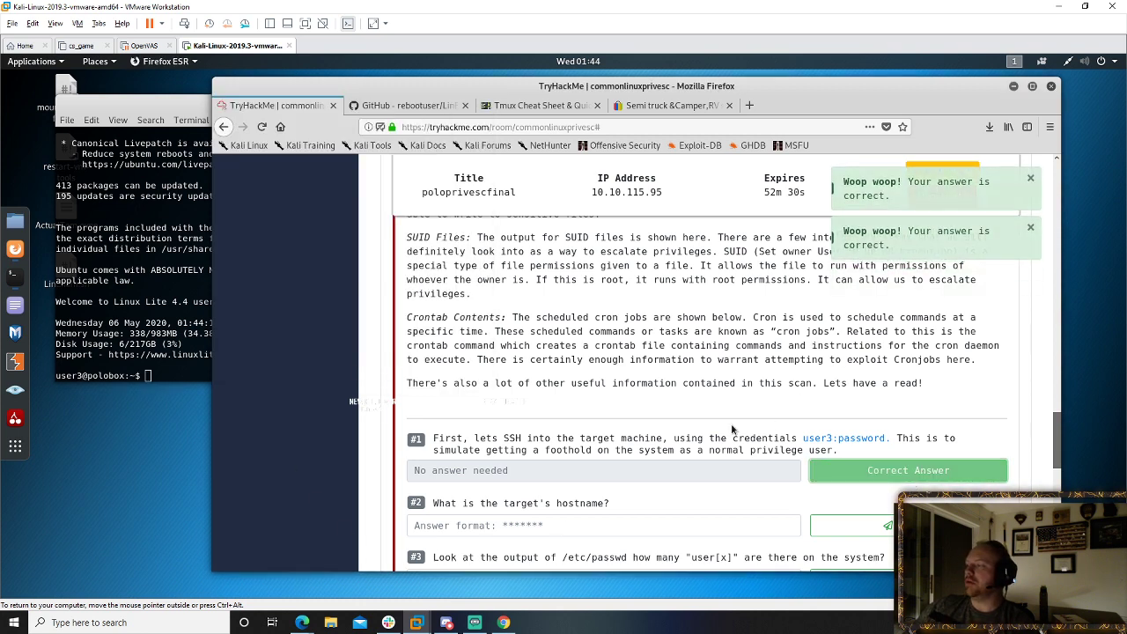
scroll(616, 466, down, 2)
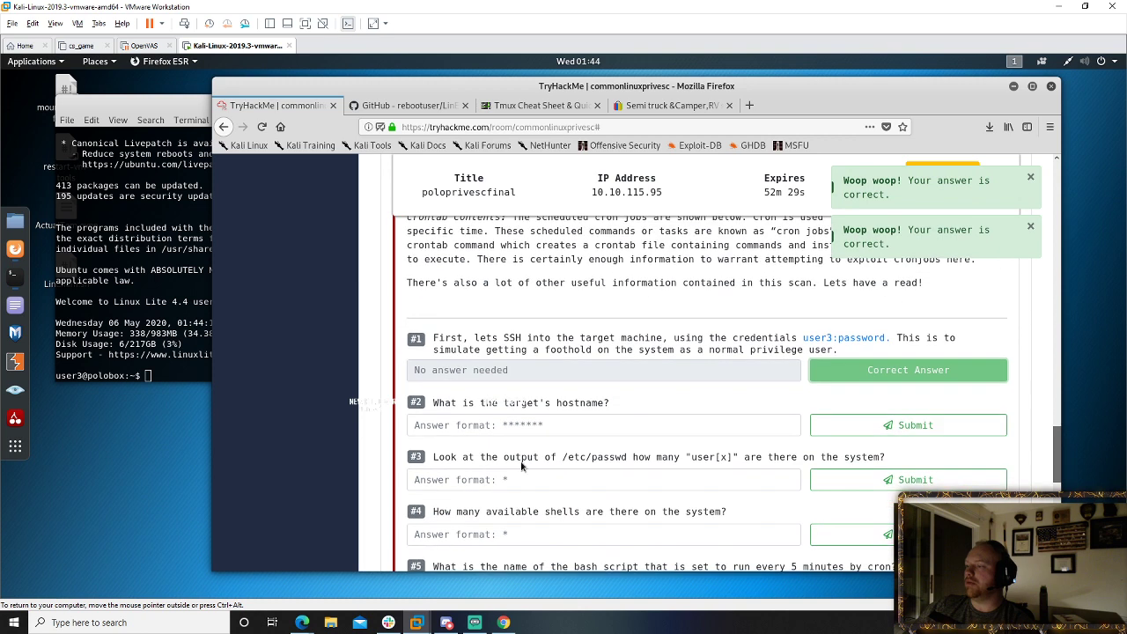
click(175, 302)
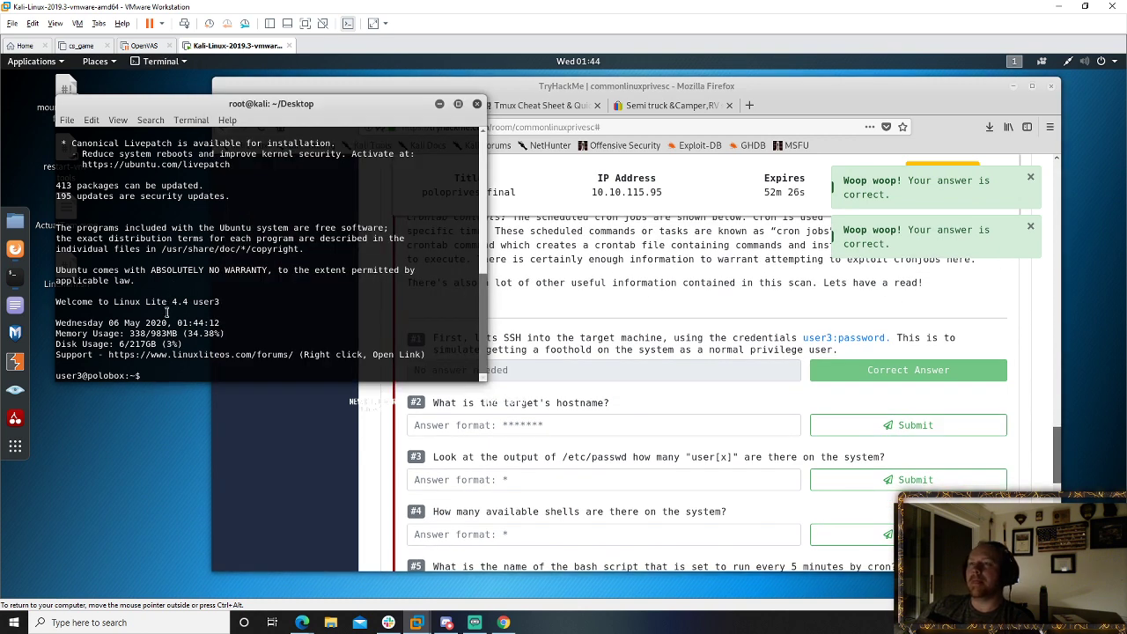
scroll(166, 312, up, 1)
scroll(167, 311, up, 3)
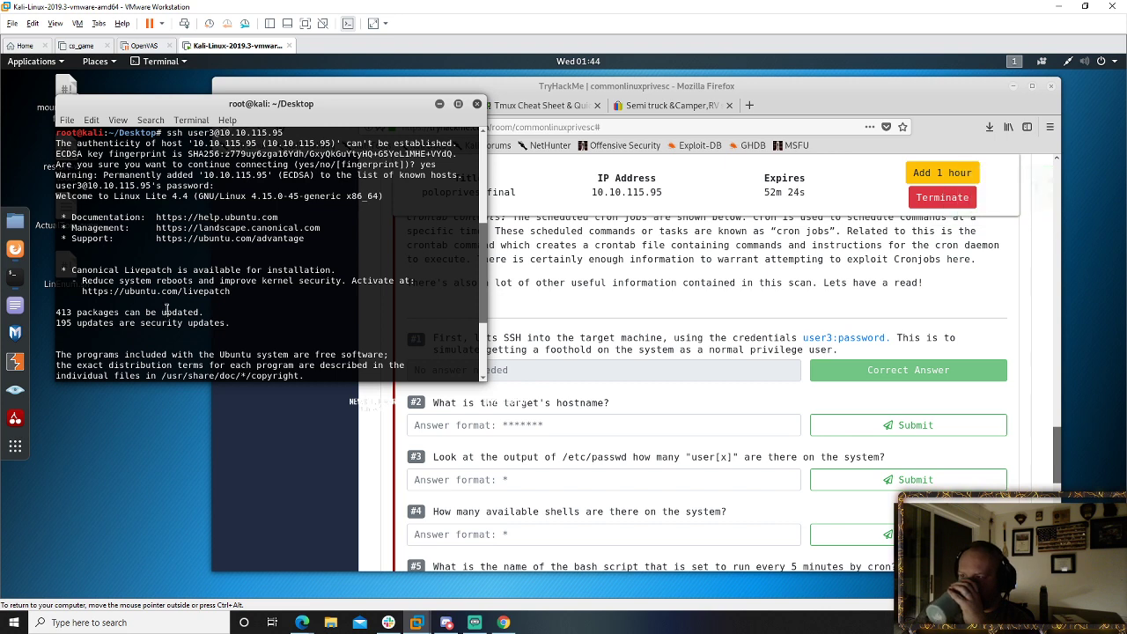
scroll(166, 310, up, 1)
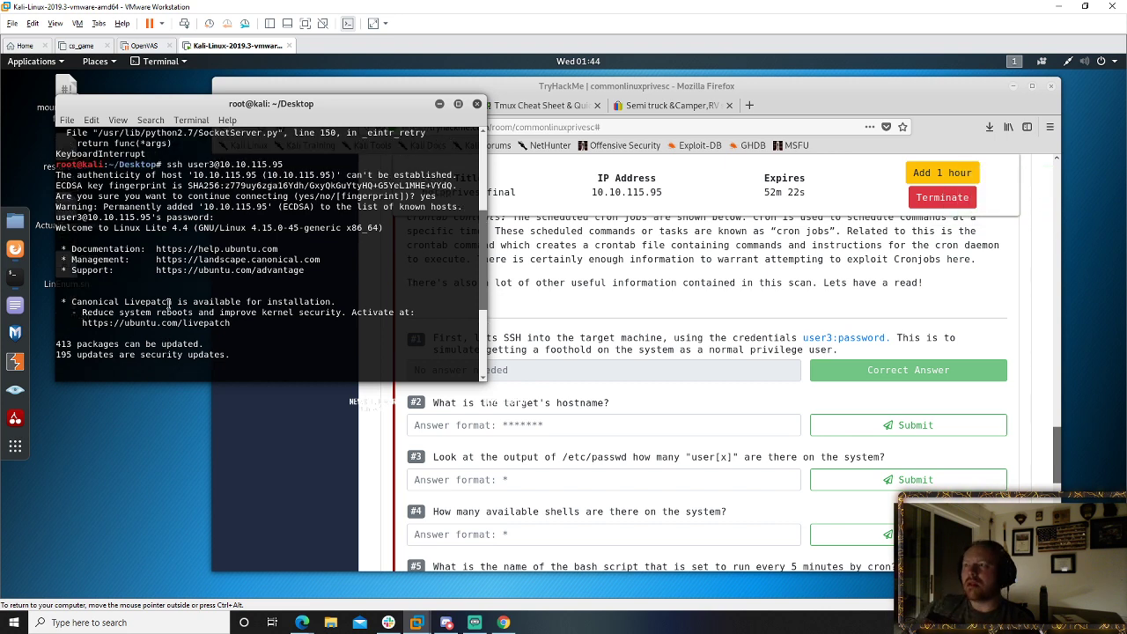
scroll(176, 297, down, 5)
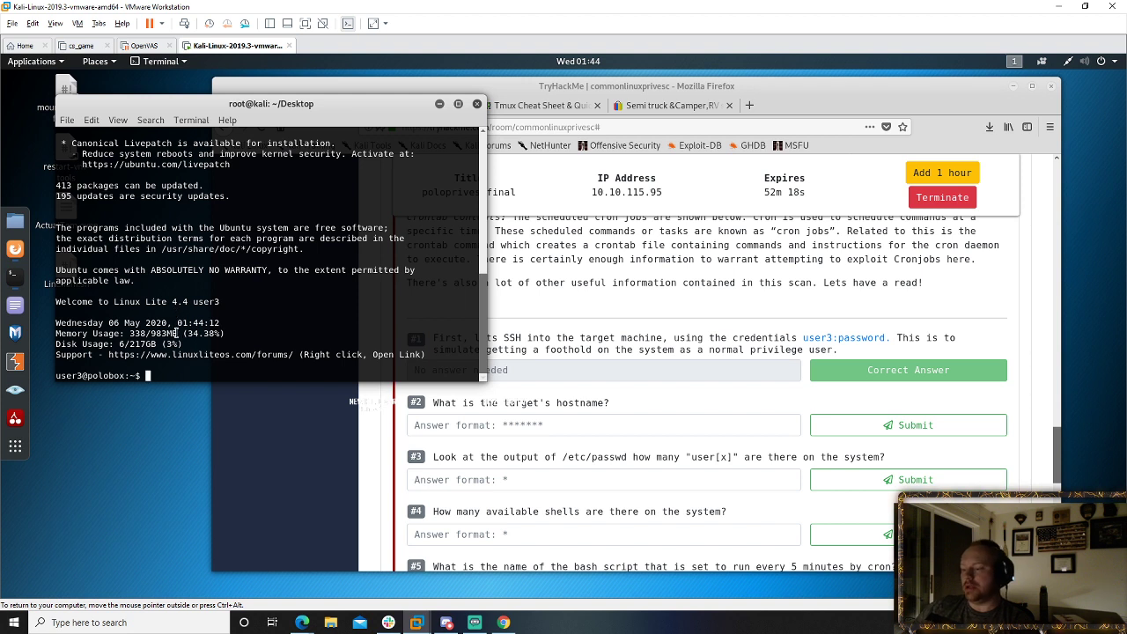
- Try systeminfo and sysinfo on the target, then pick out hostname polobox from the prompt
text(systeminfo)
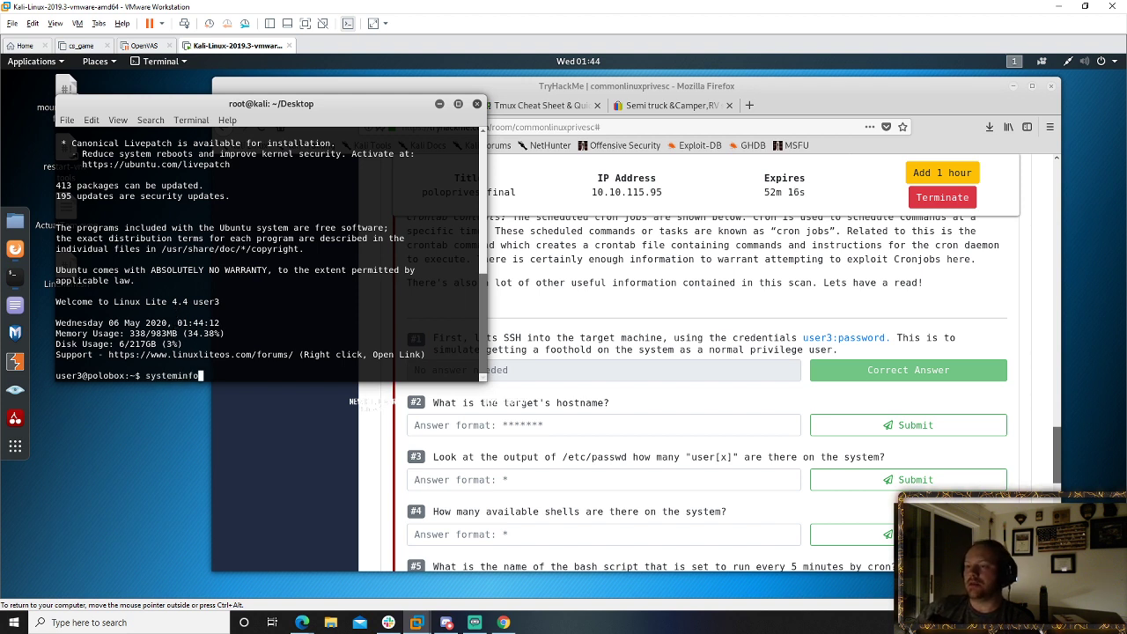
key(Return)
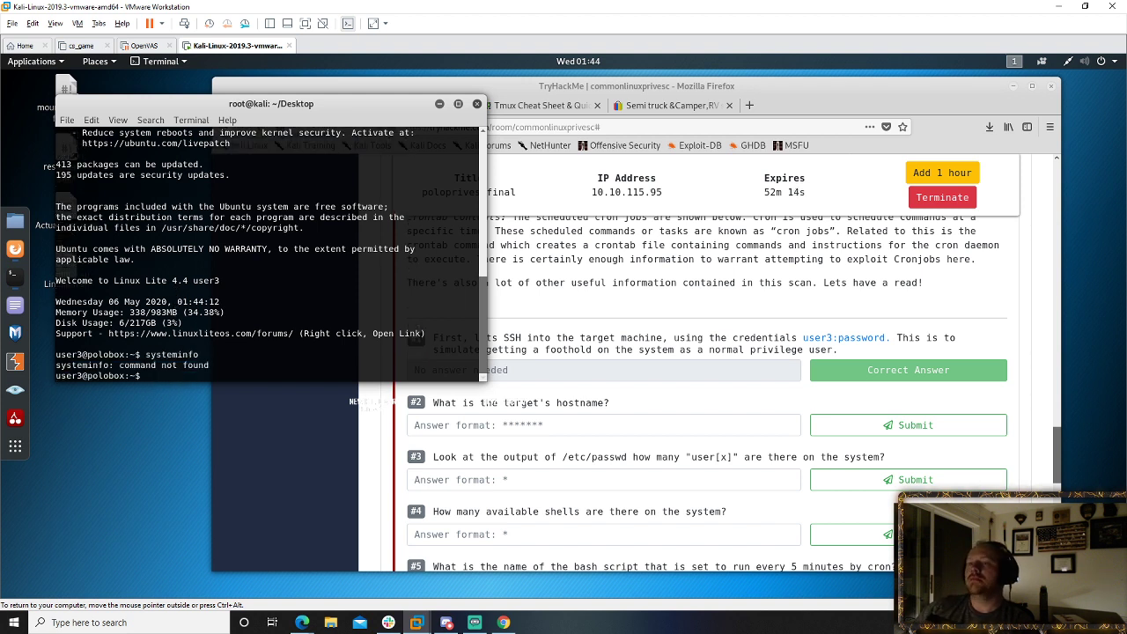
text(sysinfo)
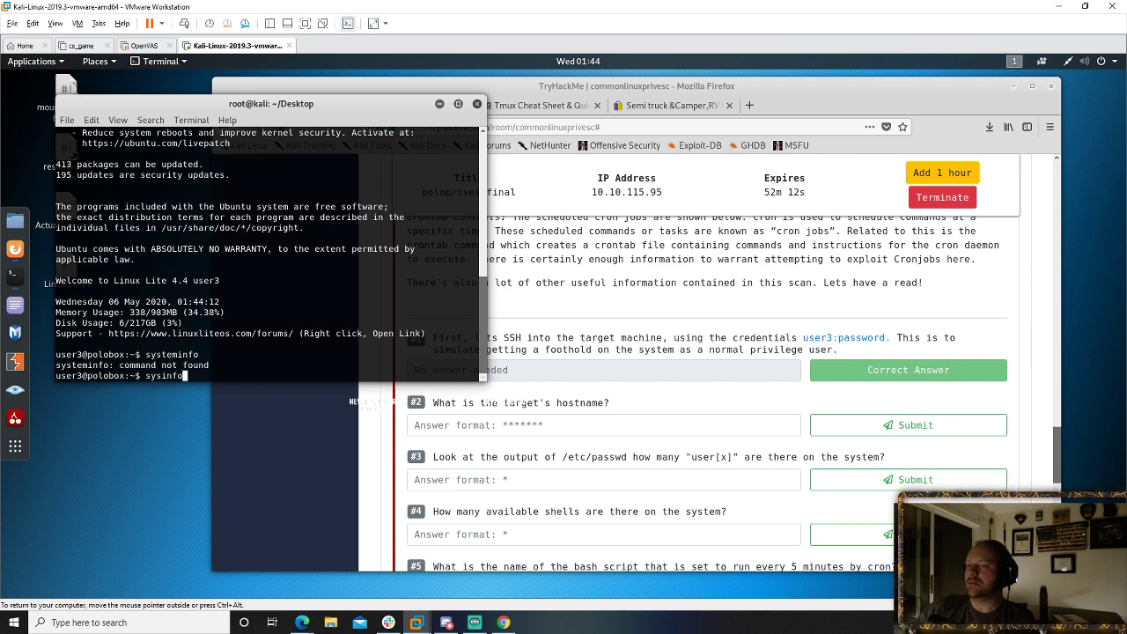
key(Return)
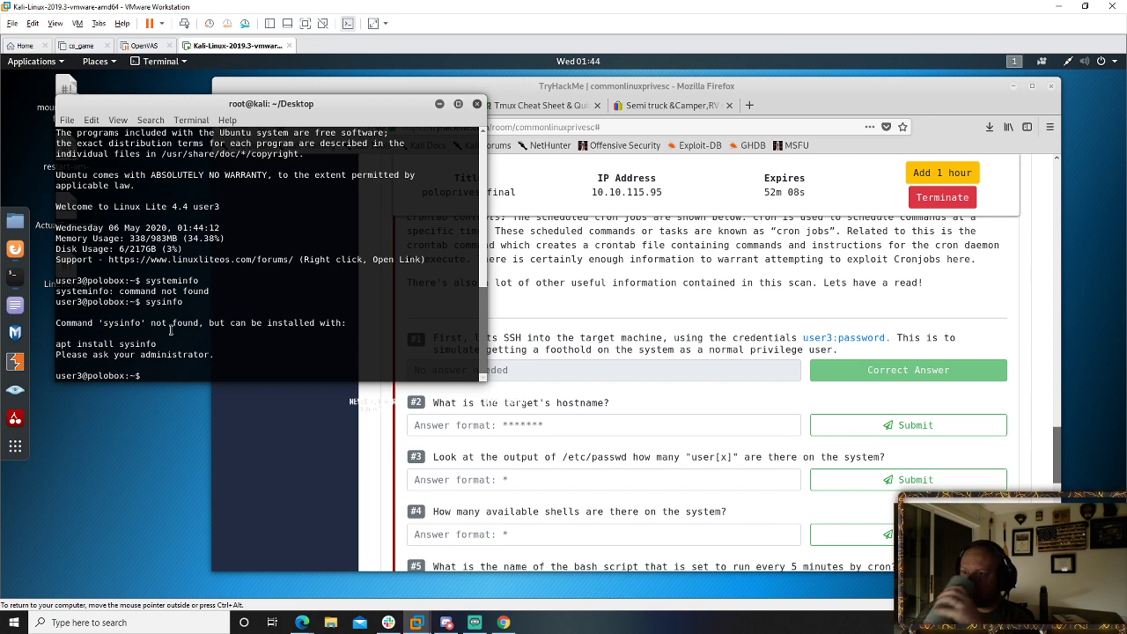
drag(86, 280, 126, 280)
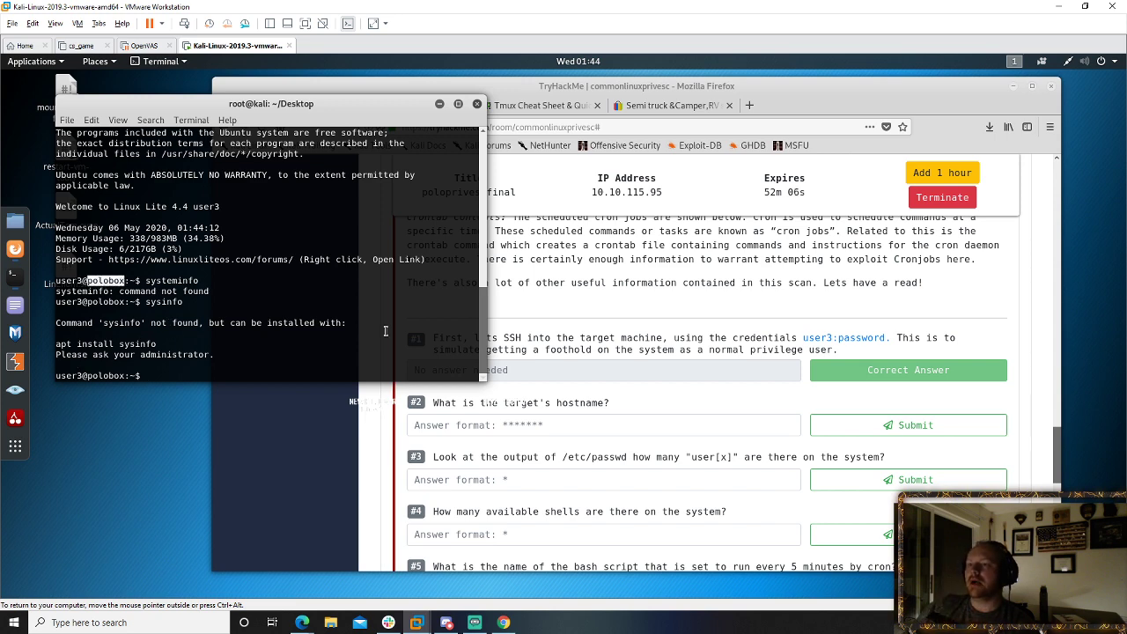
click(543, 425)
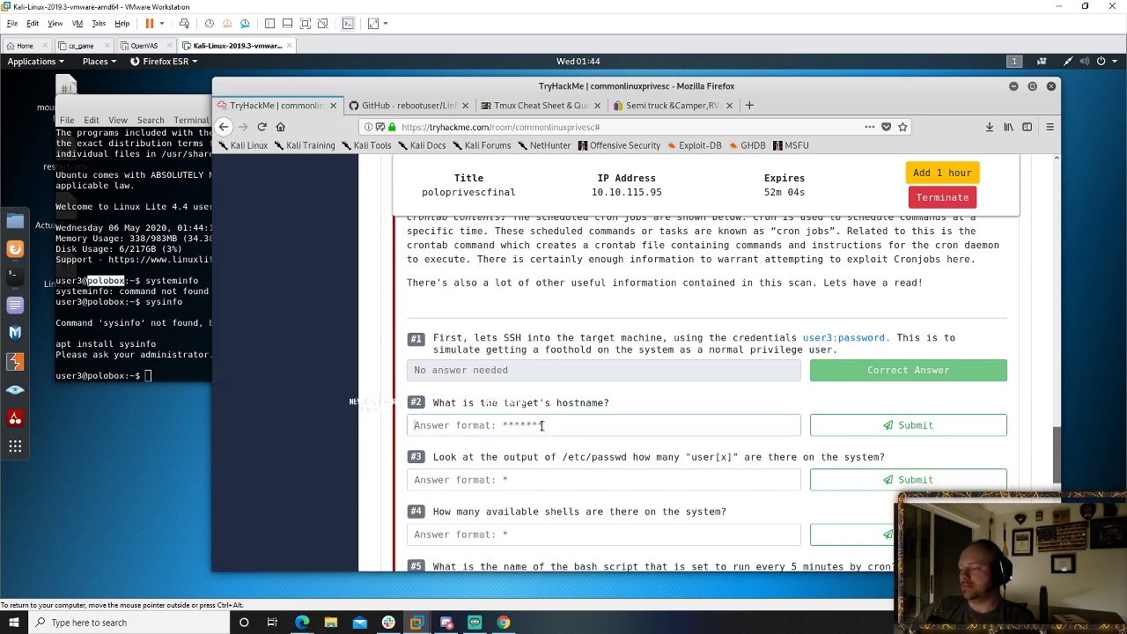
- Submit polobox as question #2's answer and note the /etc/passwd path in question #3
text(polobox)
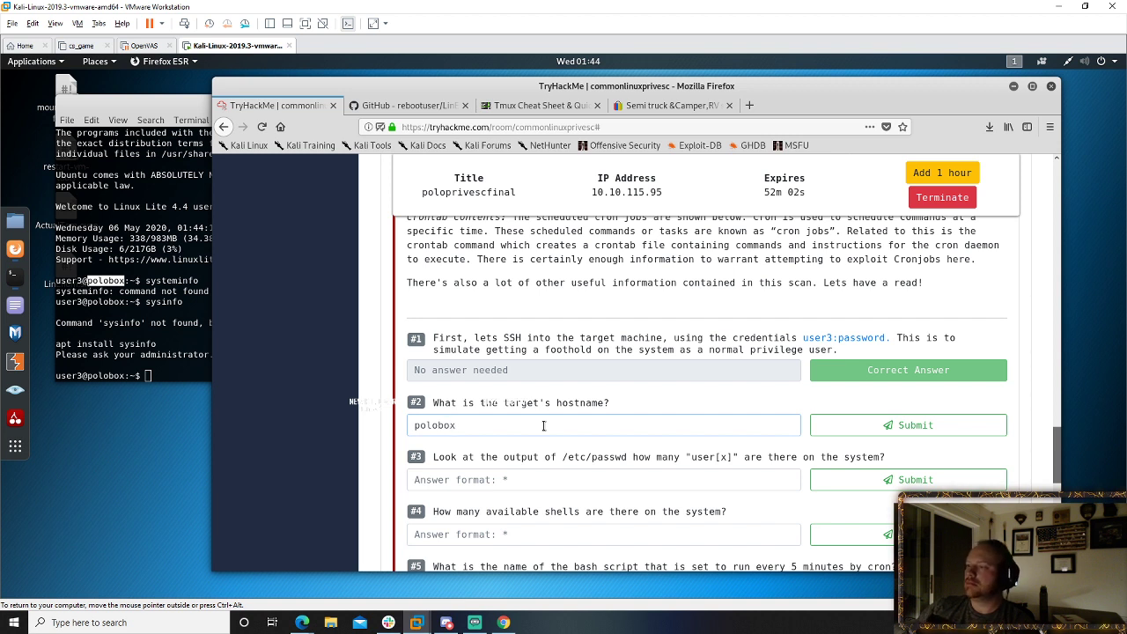
click(929, 425)
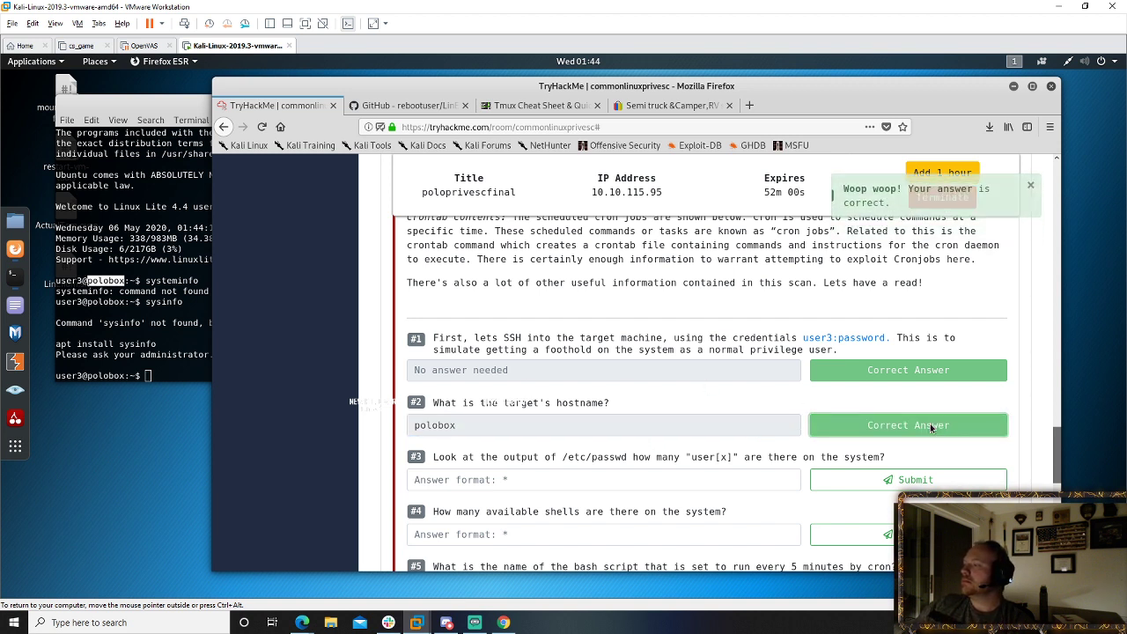
drag(562, 456, 614, 459)
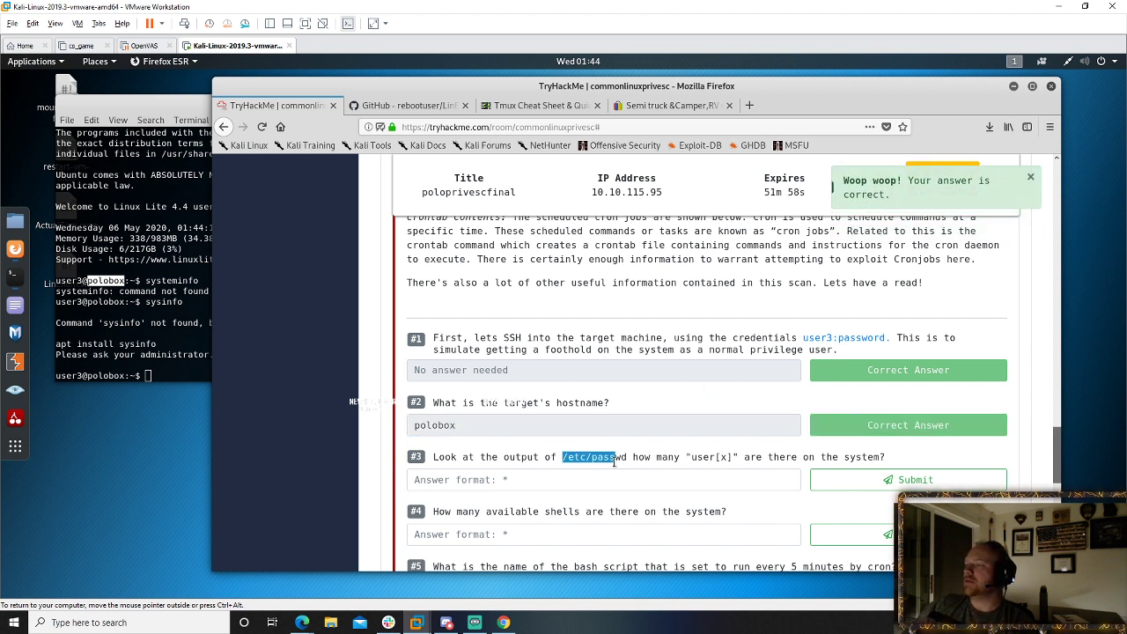
key(alt+Tab)
- Print the target's /etc/passwd and scroll through it to count accounts user1 through user8
text(ca)
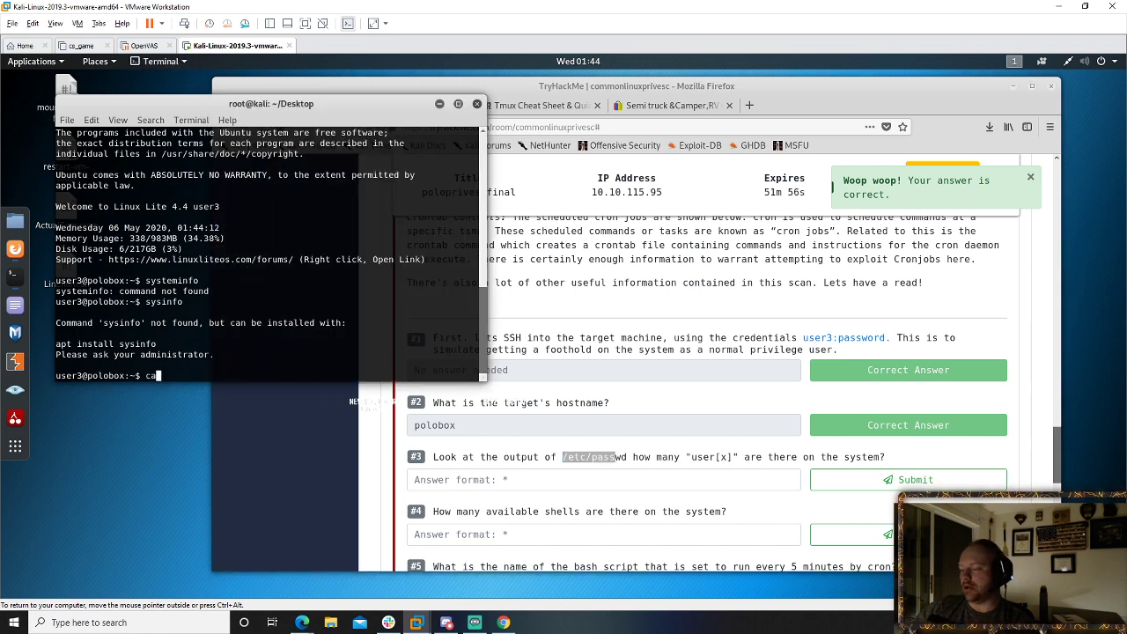
text(t /etc)
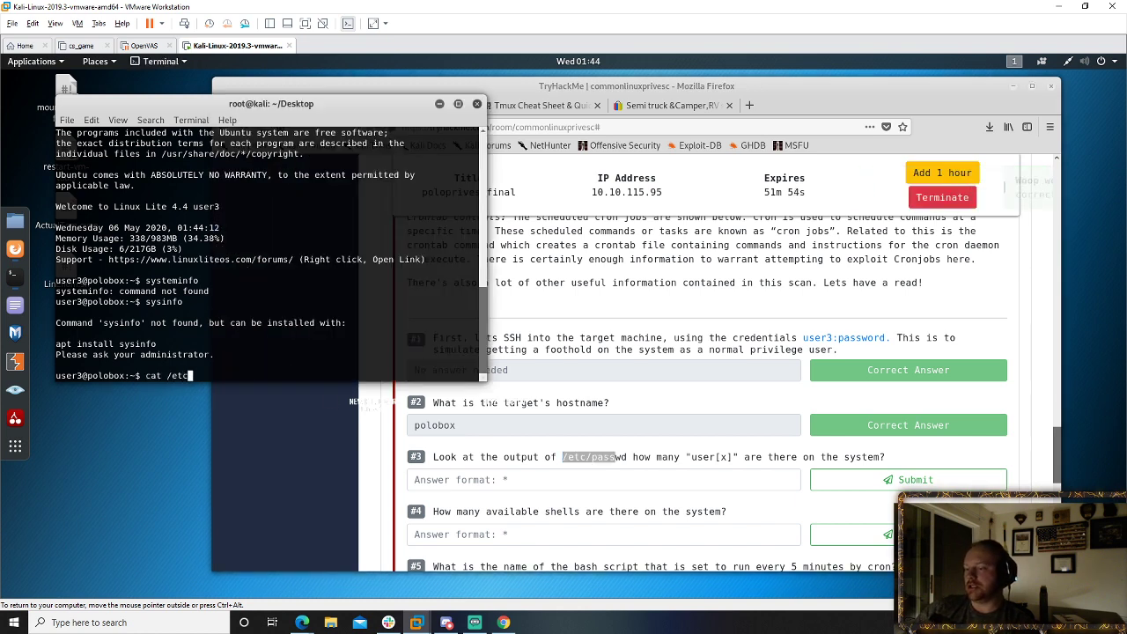
text(/passwd)
key(Return)
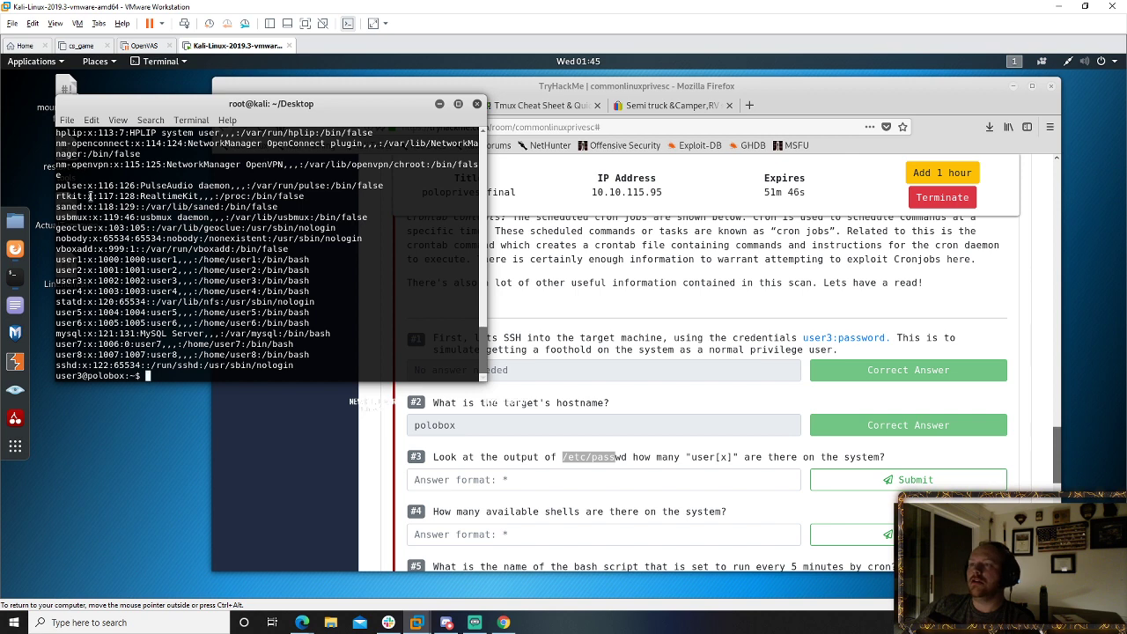
scroll(141, 243, up, 6)
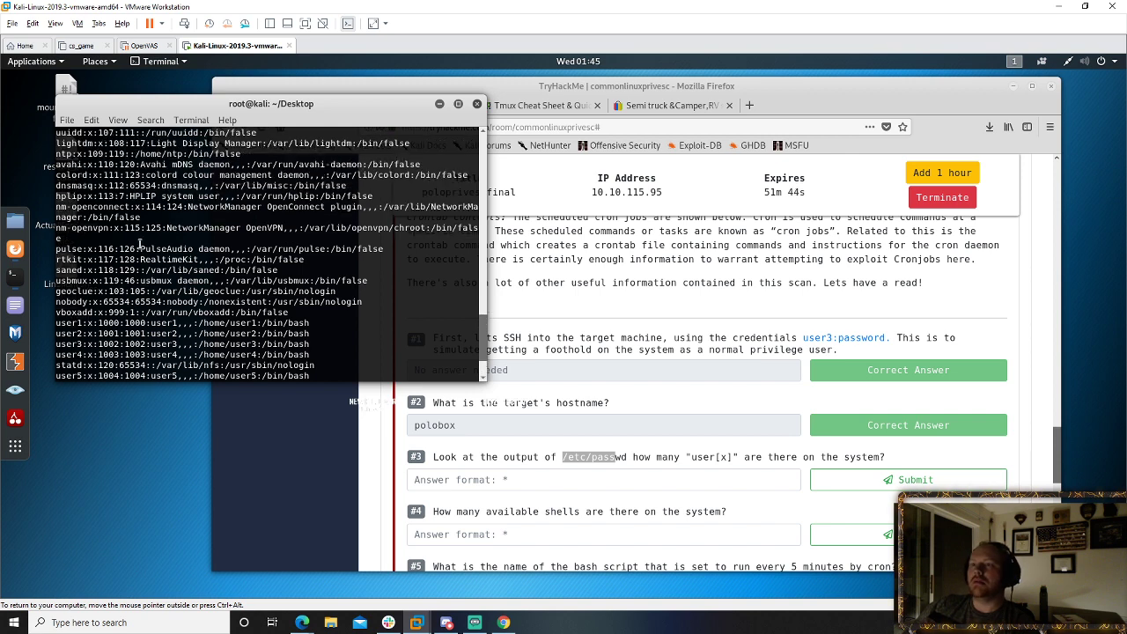
scroll(139, 244, down, 6)
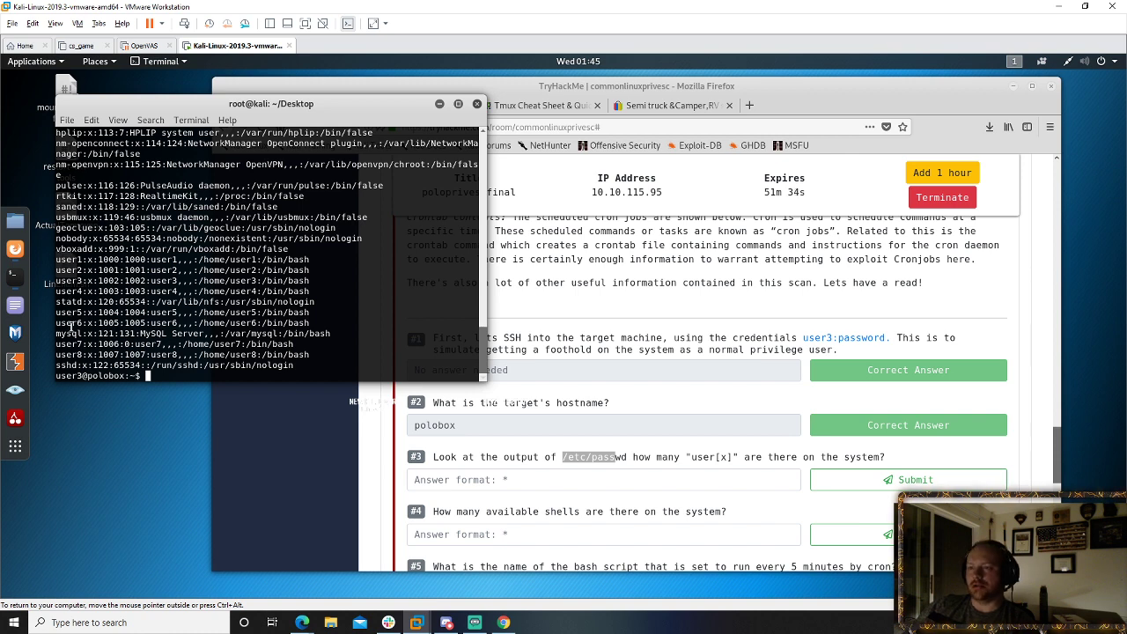
click(590, 485)
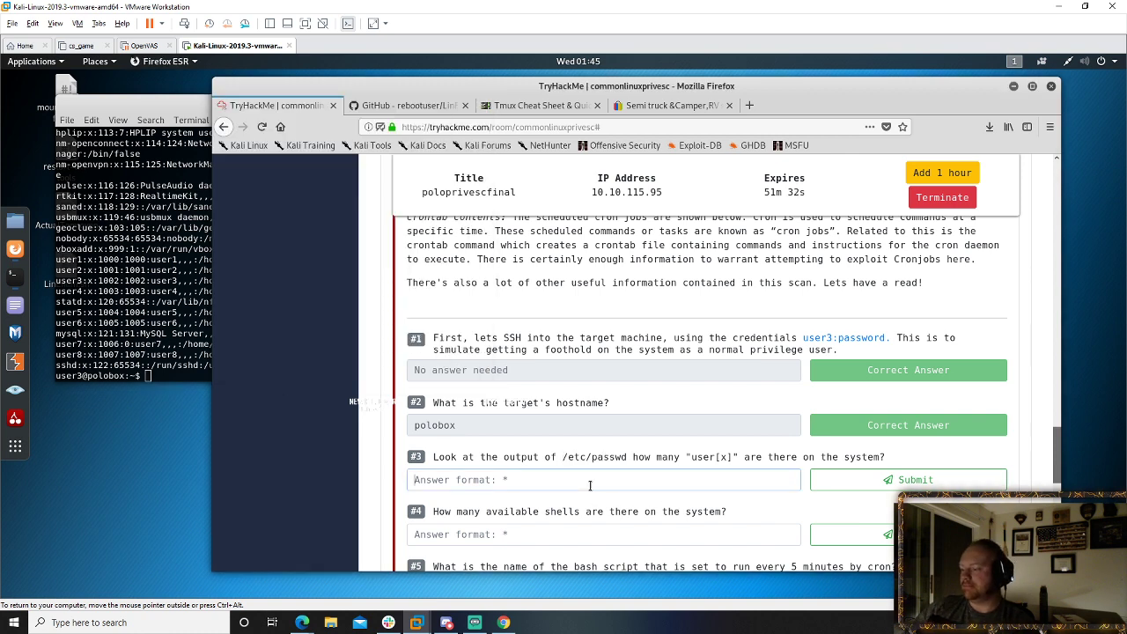
- Submit 8 as the answer to question #3 and scroll the room page
text(8)
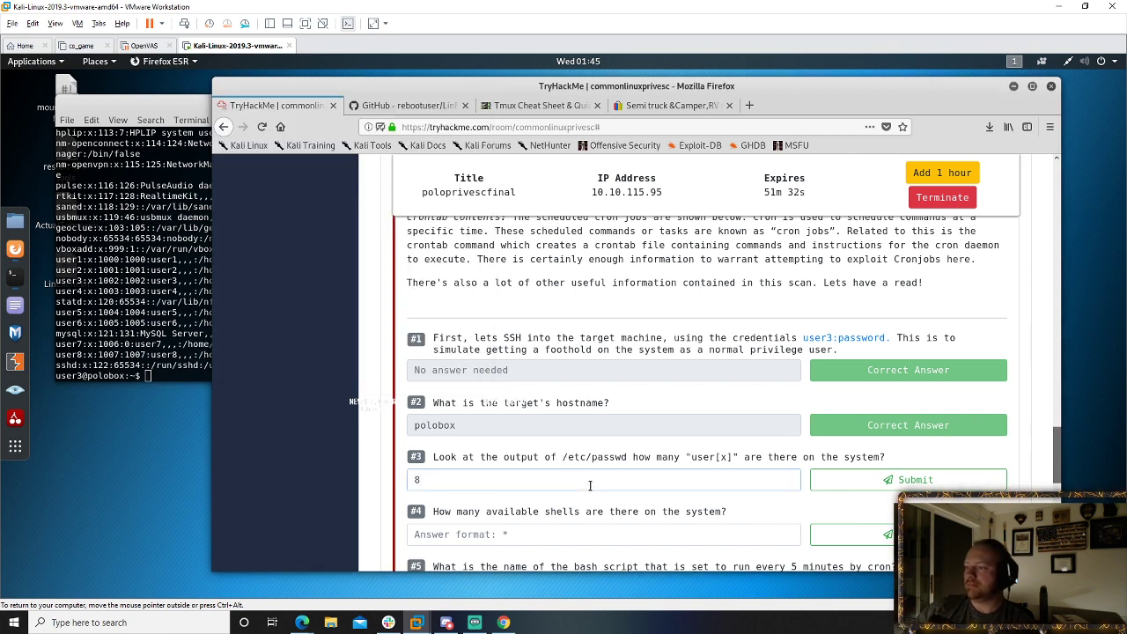
click(920, 486)
scroll(667, 474, down, 1)
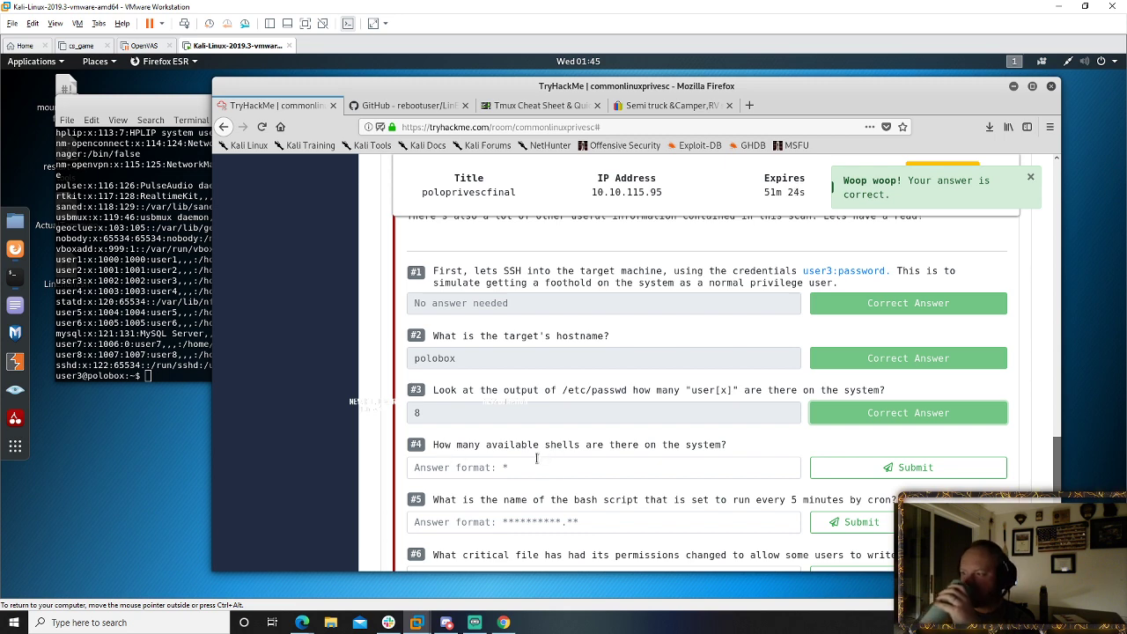
scroll(536, 457, down, 1)
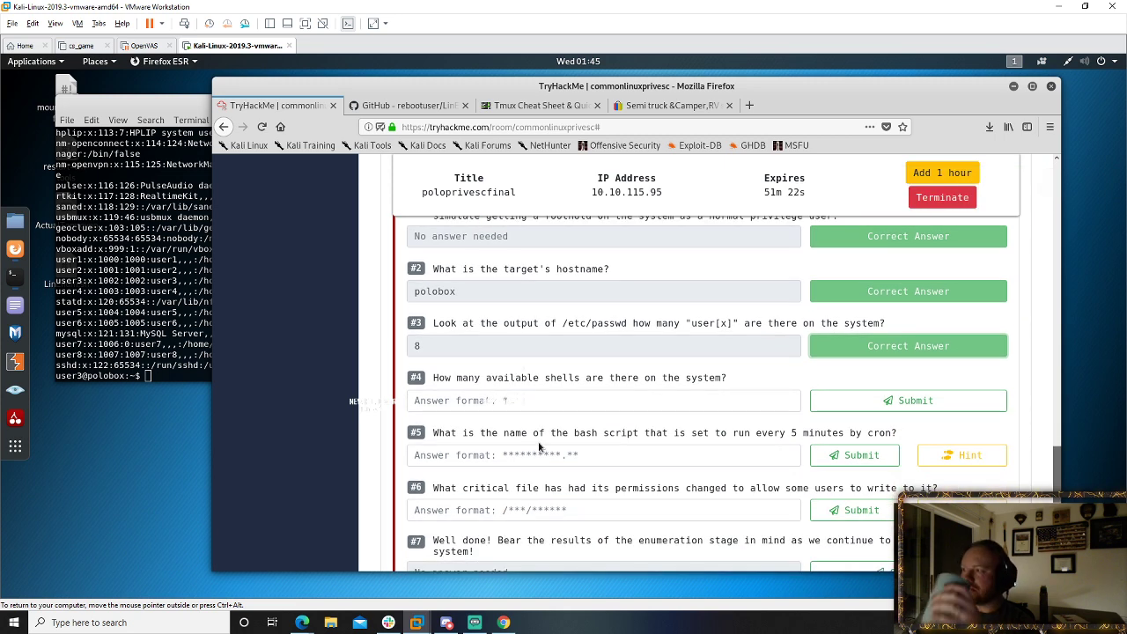
scroll(540, 447, up, 5)
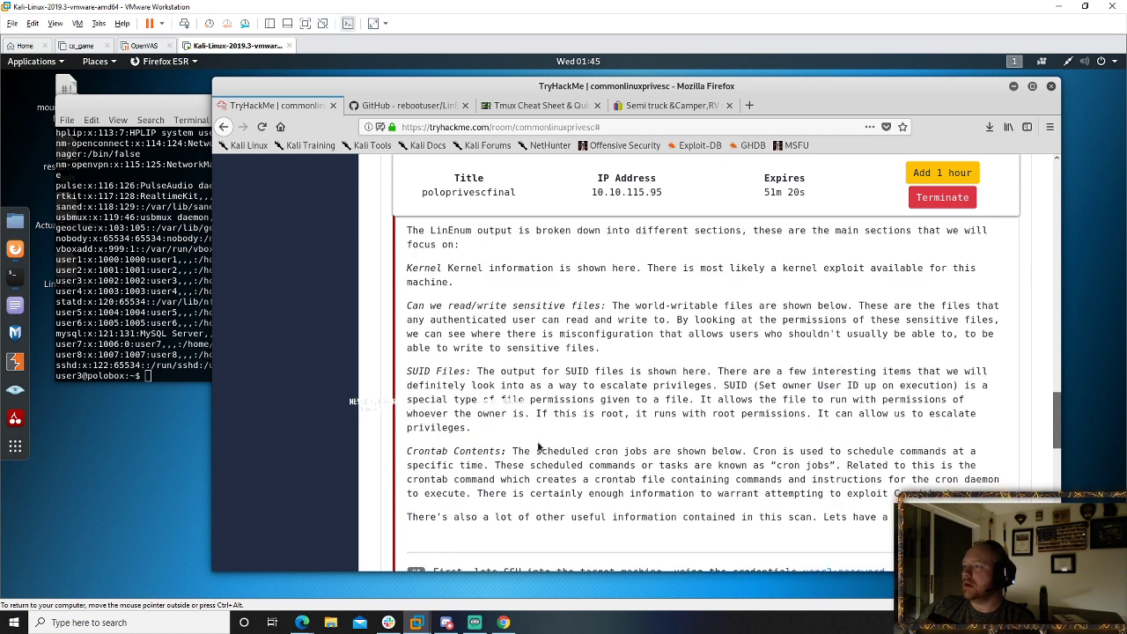
- Recheck the /etc/passwd user list in the SSH terminal, then scroll Task 4's questions through #7
click(182, 313)
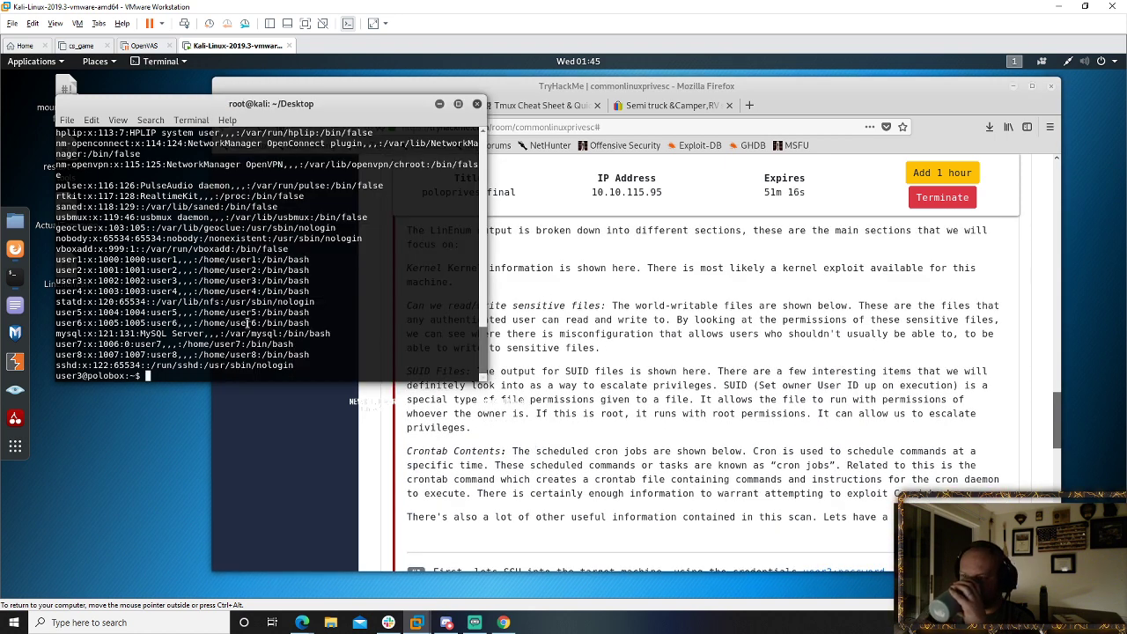
scroll(586, 453, down, 5)
scroll(586, 452, up, 4)
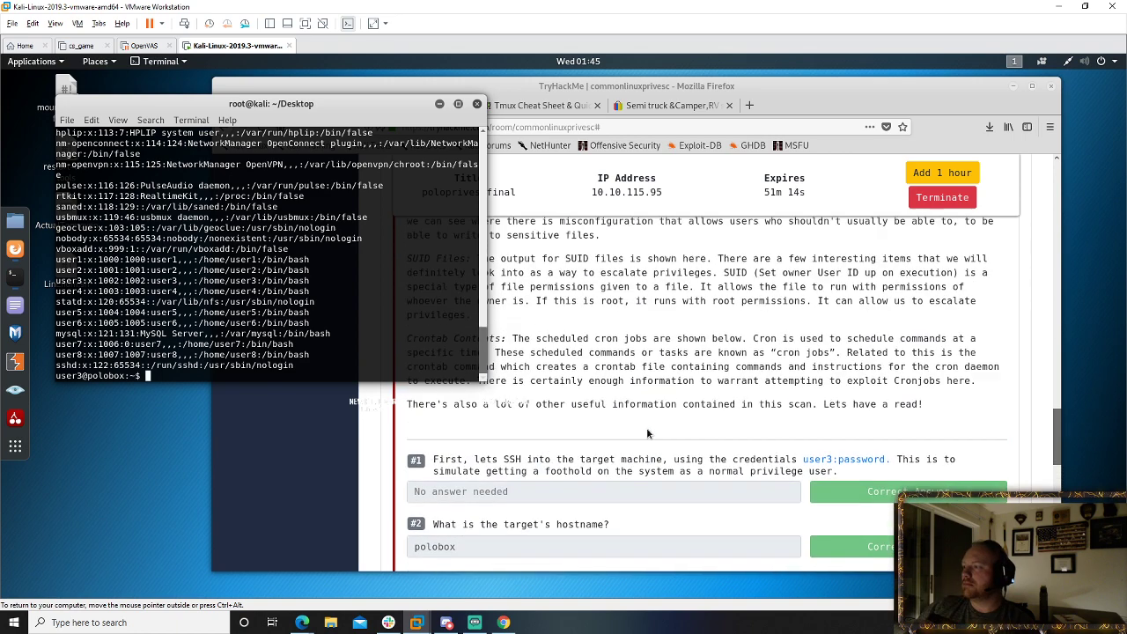
click(677, 353)
scroll(537, 396, up, 5)
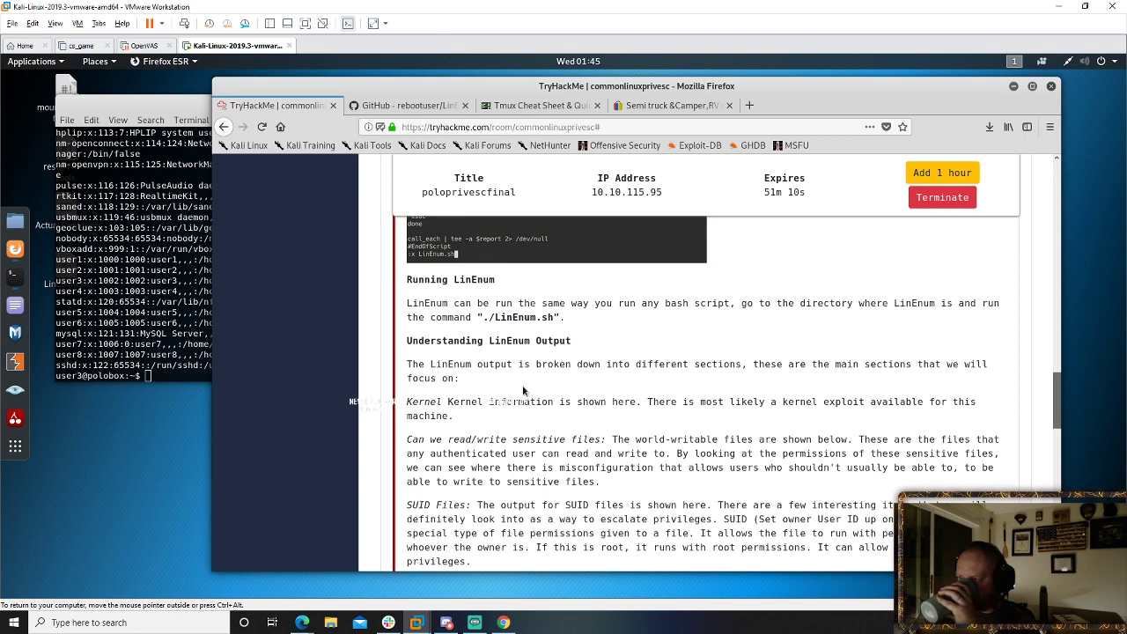
scroll(515, 378, down, 9)
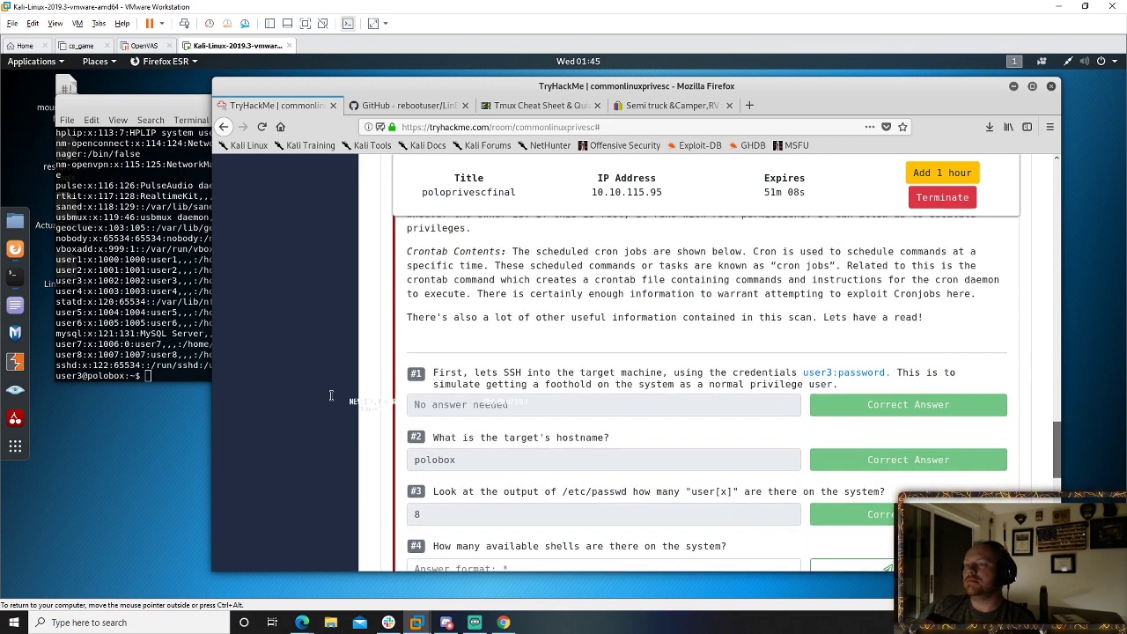
scroll(176, 355, down, 3)
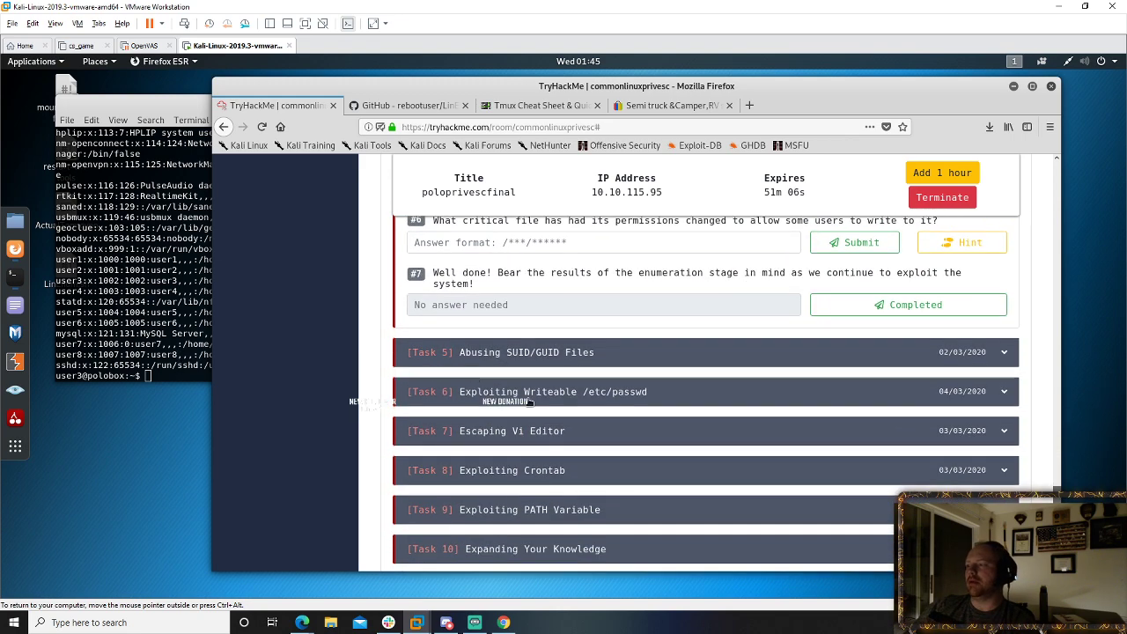
- In a new Kali terminal, list the Desktop and serve it with python SimpleHTTPServer on port 8000
right_click(14, 275)
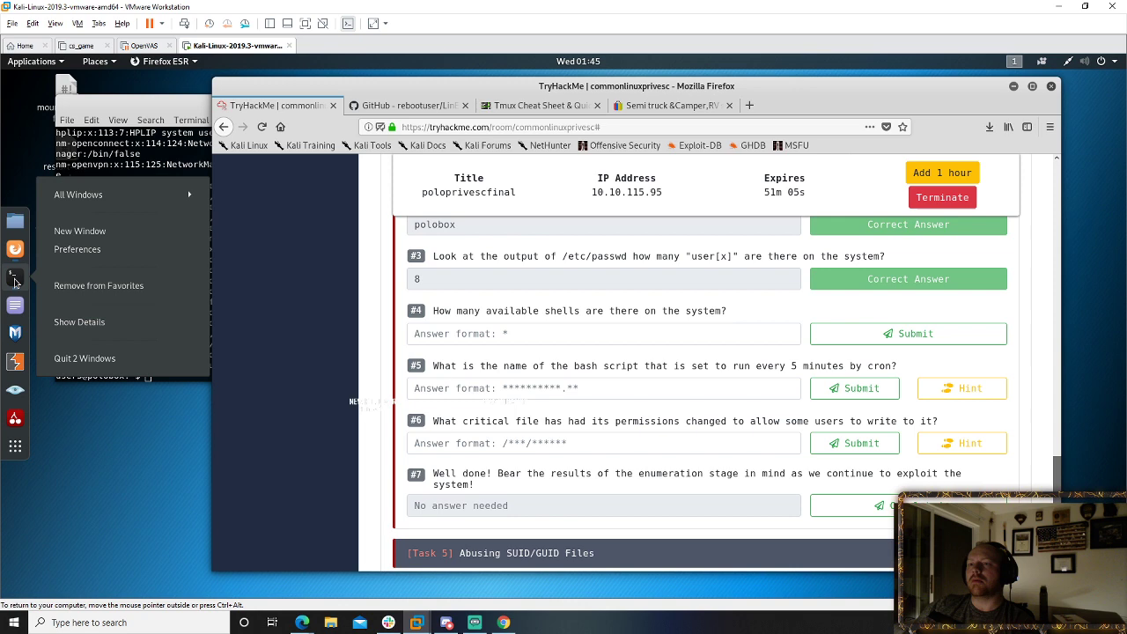
click(84, 232)
text(c)
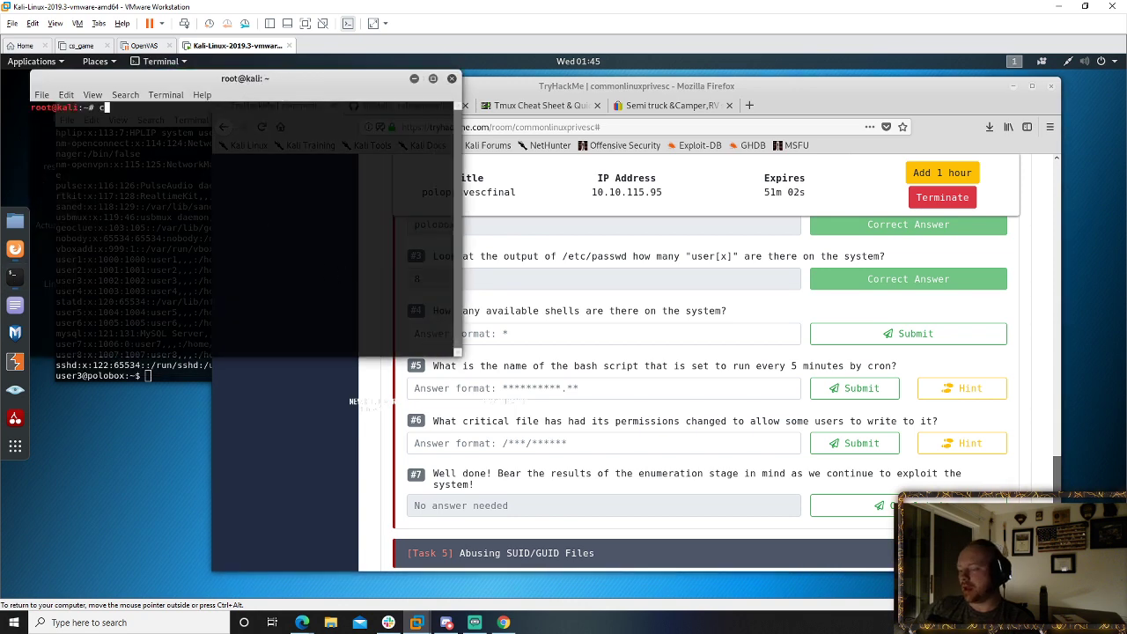
text(d Desktop)
key(Return)
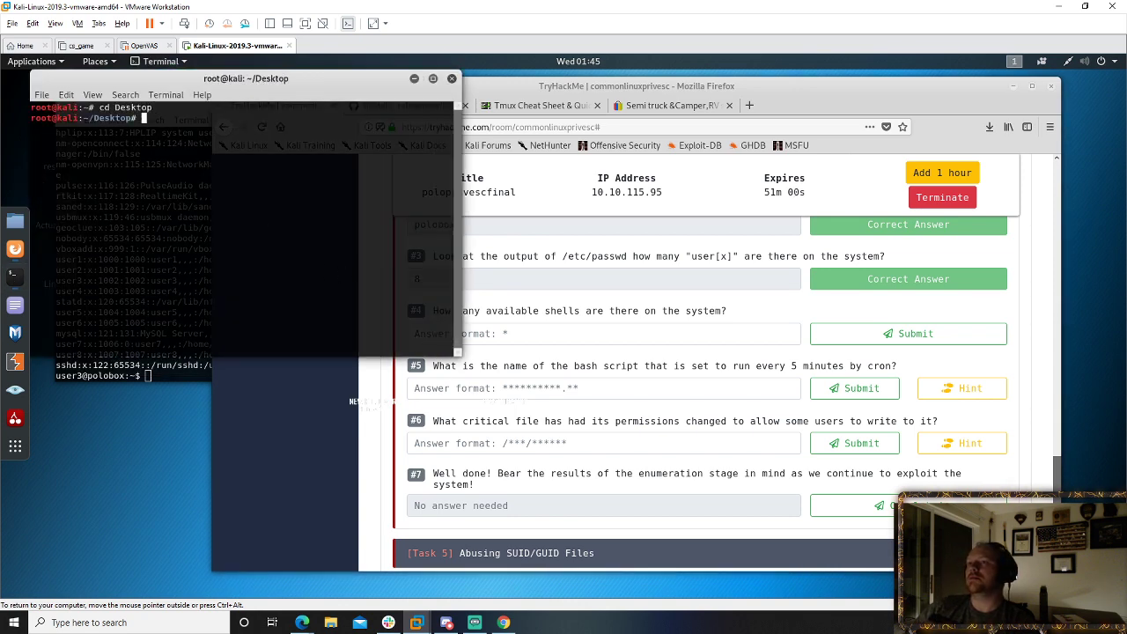
text(ls)
key(Return)
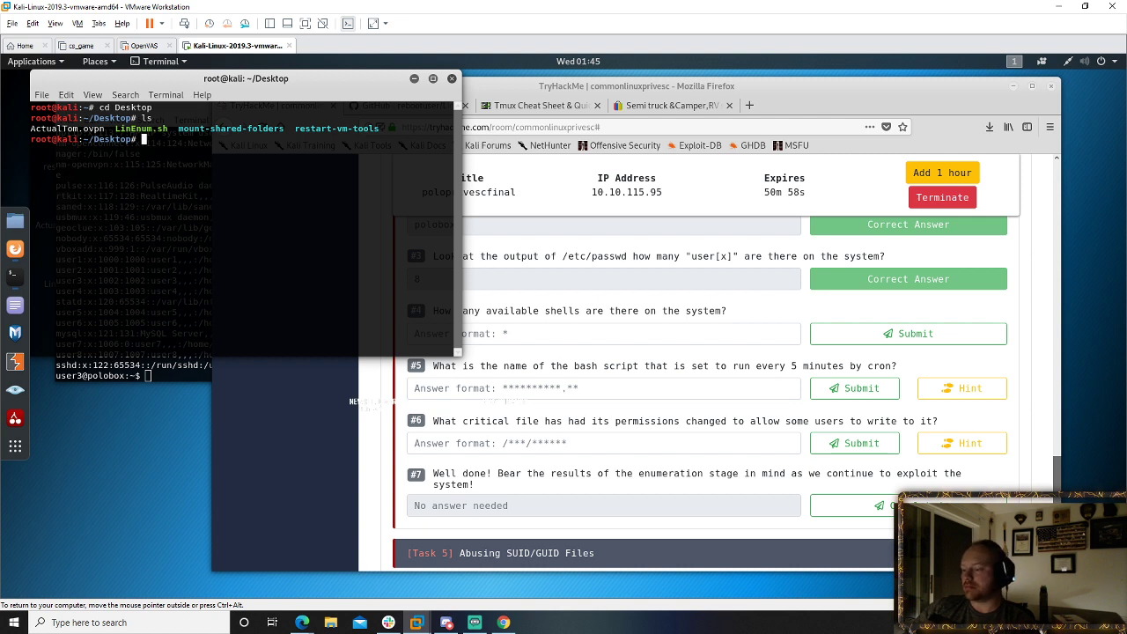
text(pytrh)
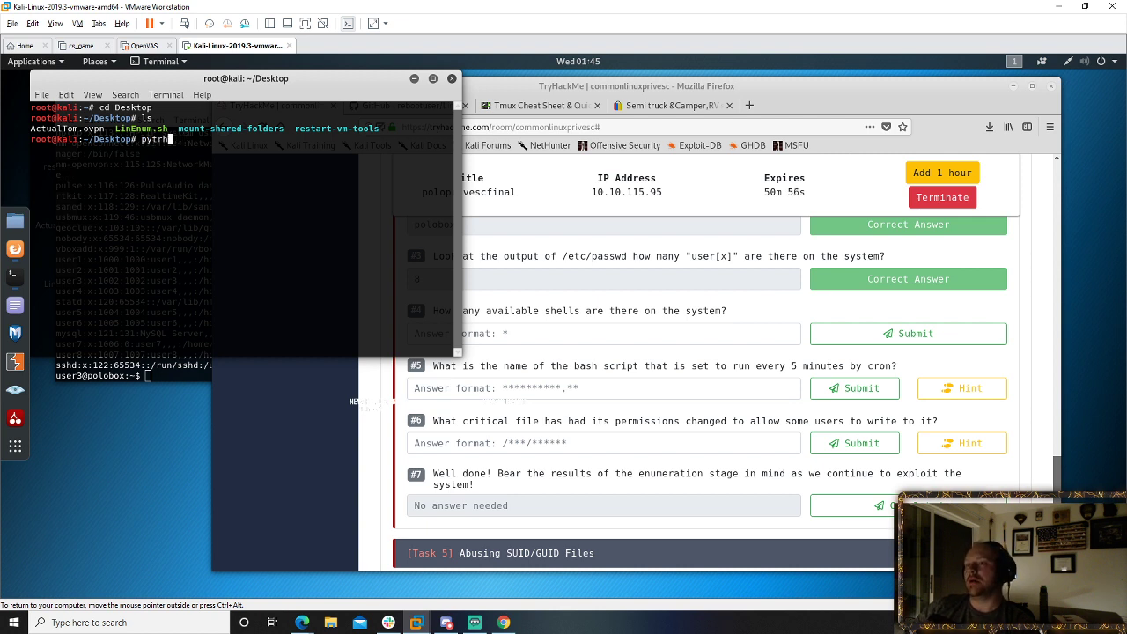
key(BackSpace)
key(BackSpace)
text(hon -m)
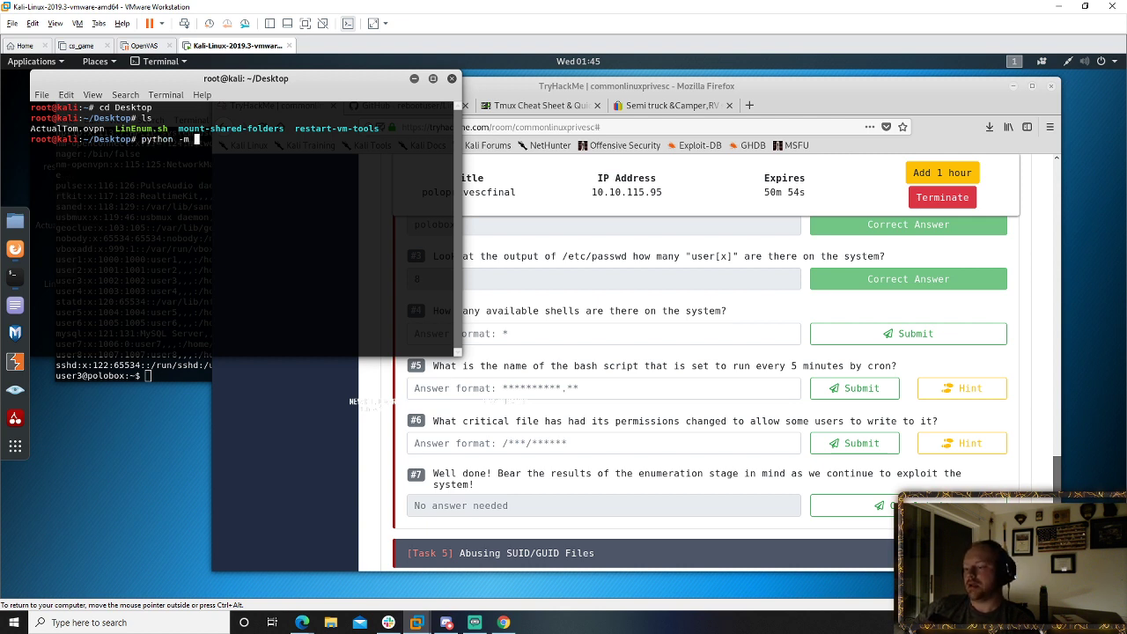
text( SimpleHTTP)
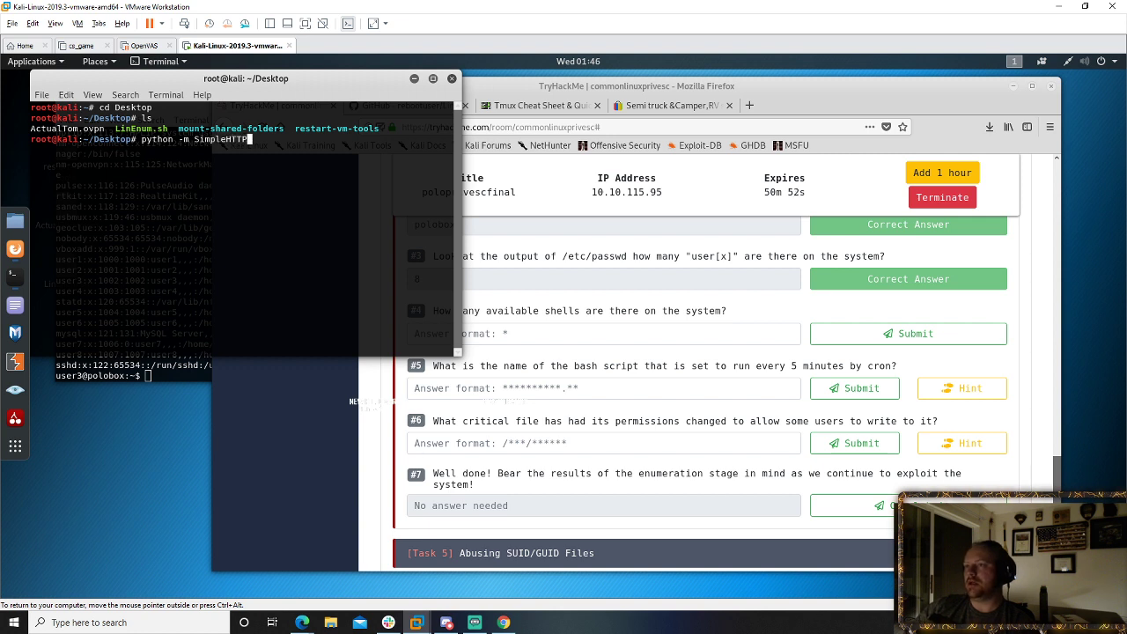
text(Server)
key(Return)
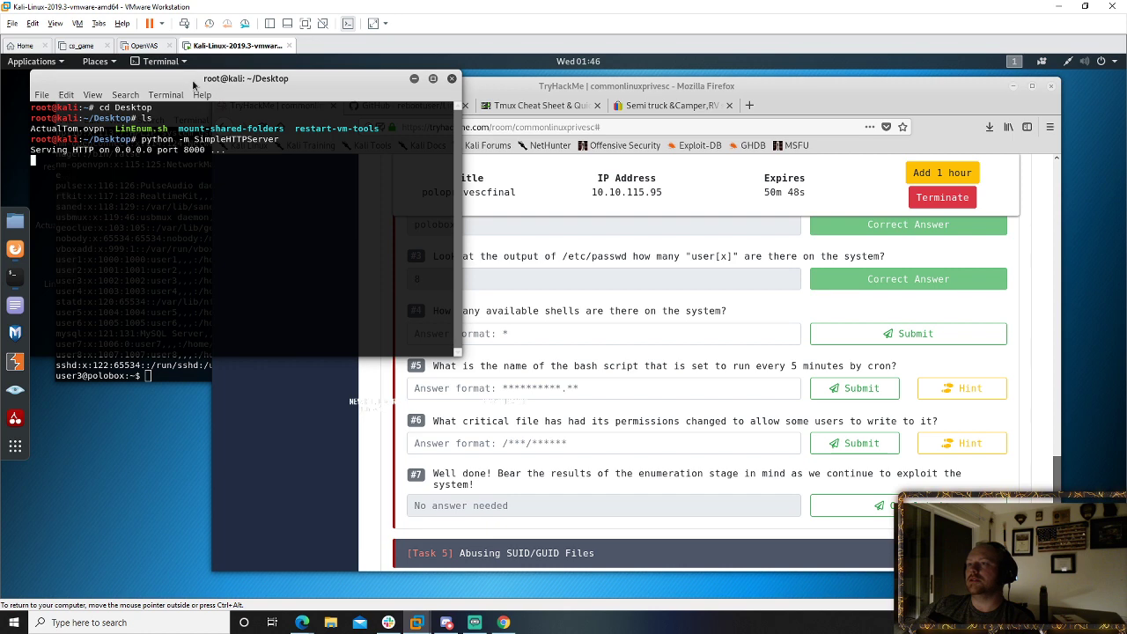
drag(194, 84, 472, 102)
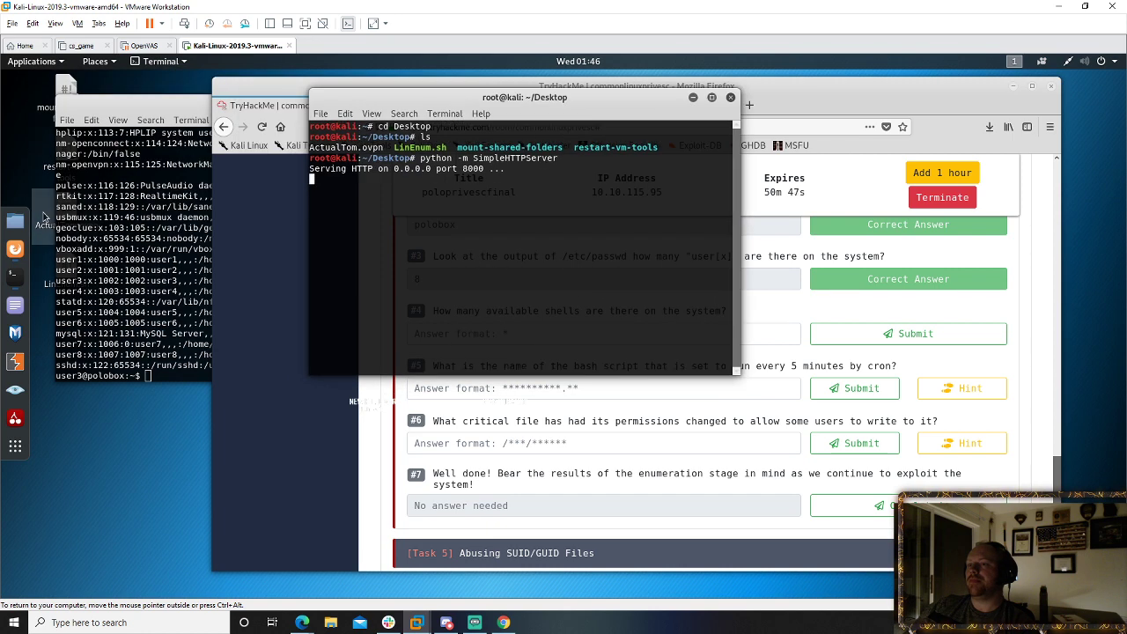
- Run ifconfig in a new terminal tab and highlight the tun0 address 10.8.13.209
right_click(15, 276)
key(Escape)
click(320, 114)
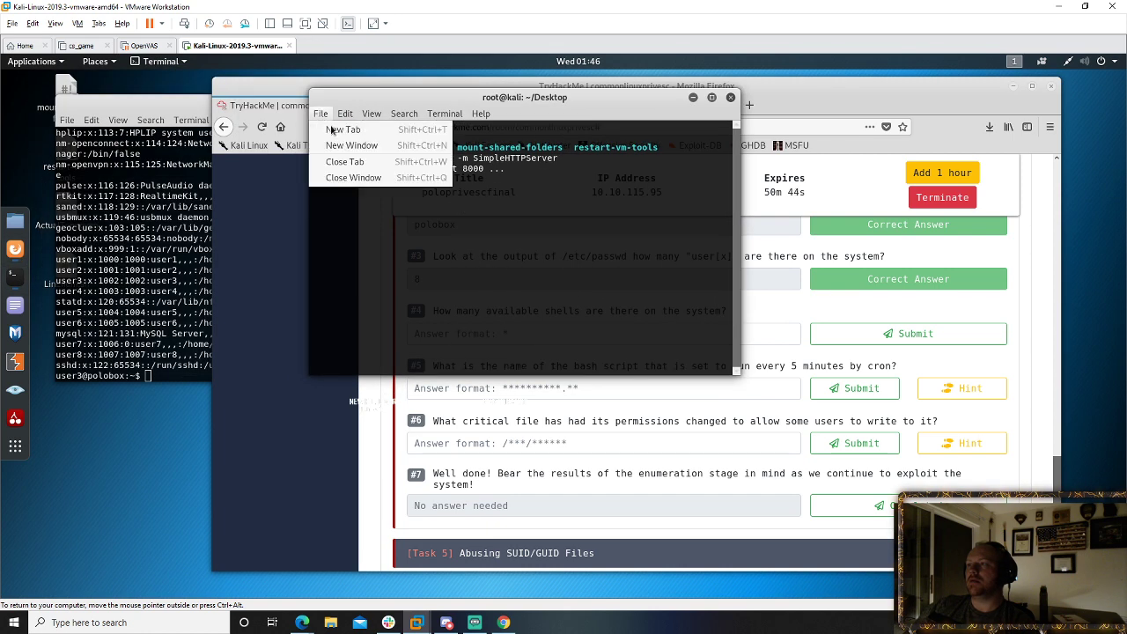
click(331, 130)
text(ifc)
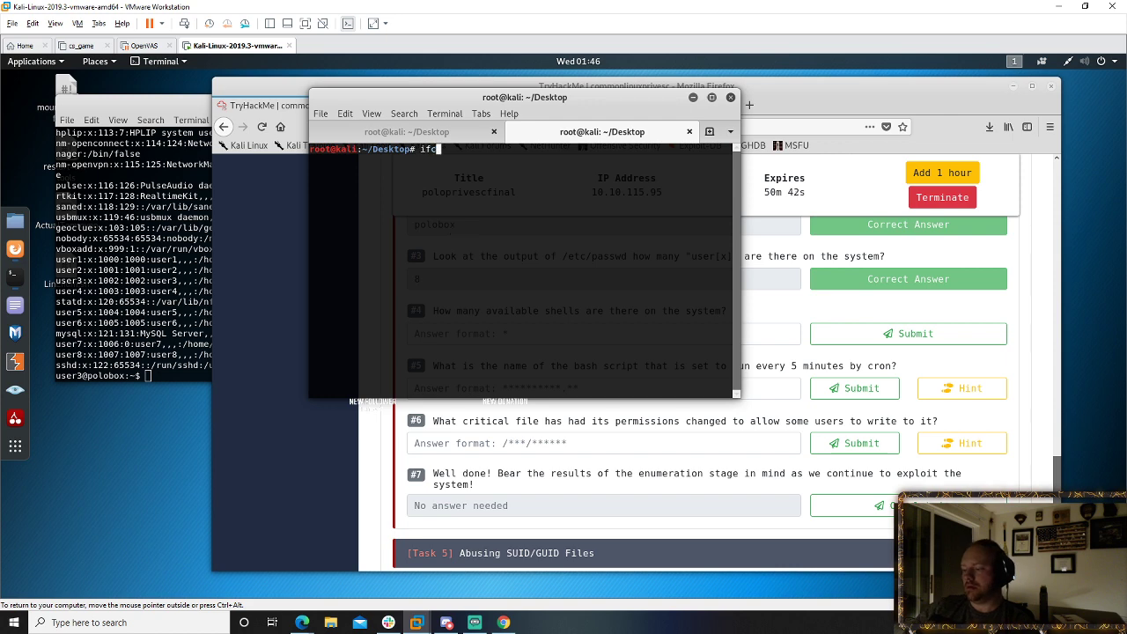
text(onfig)
key(Return)
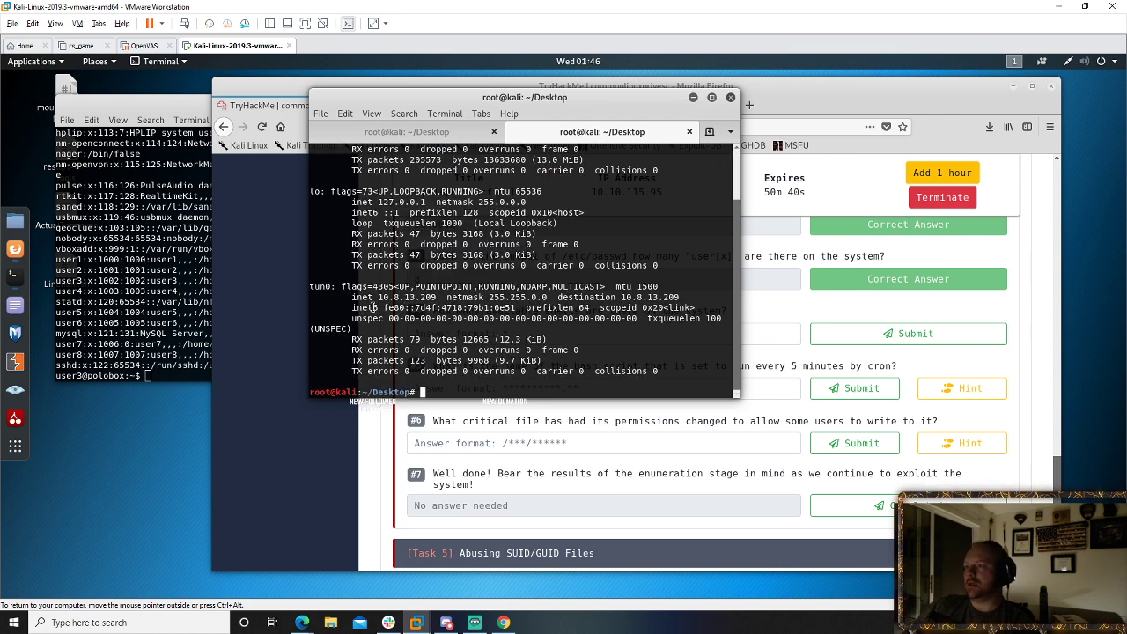
drag(379, 296, 436, 296)
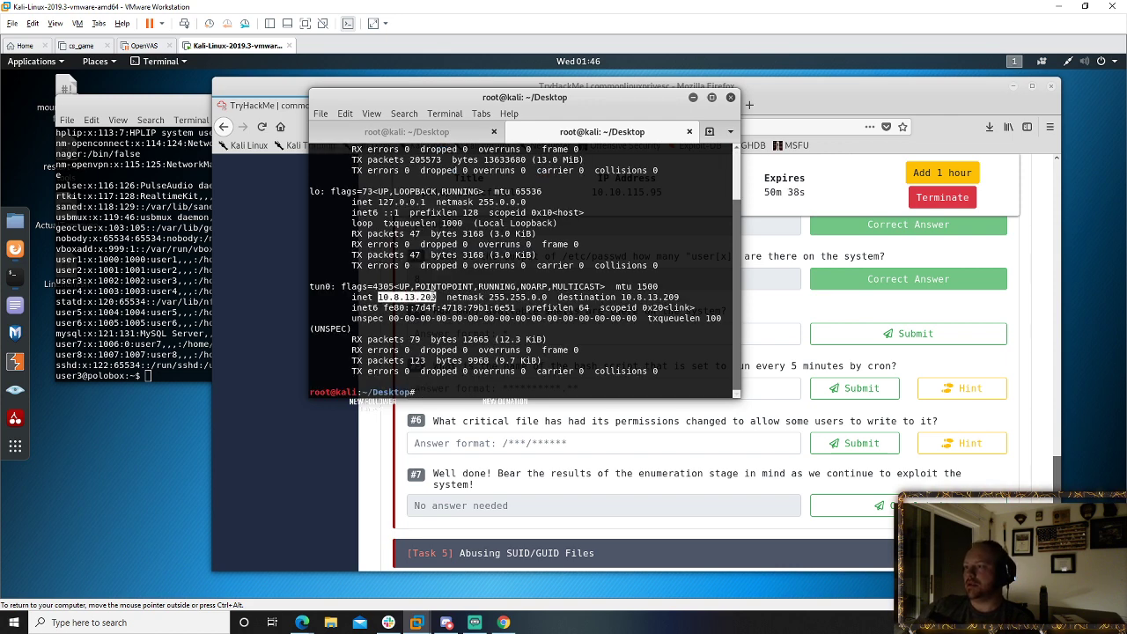
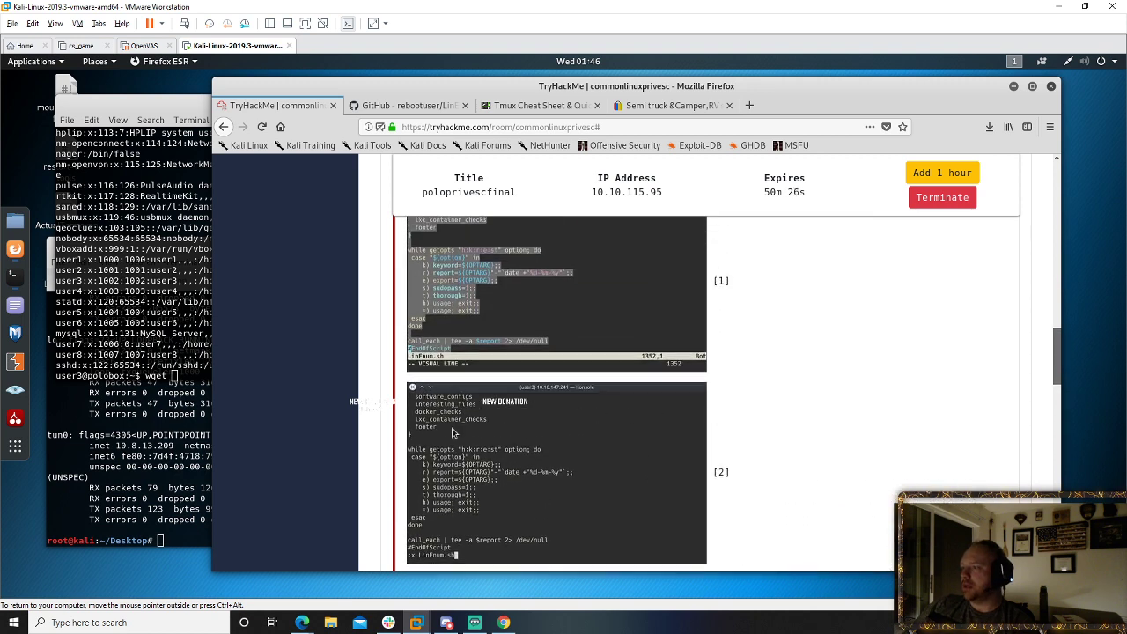
scroll(447, 373, up, 3)
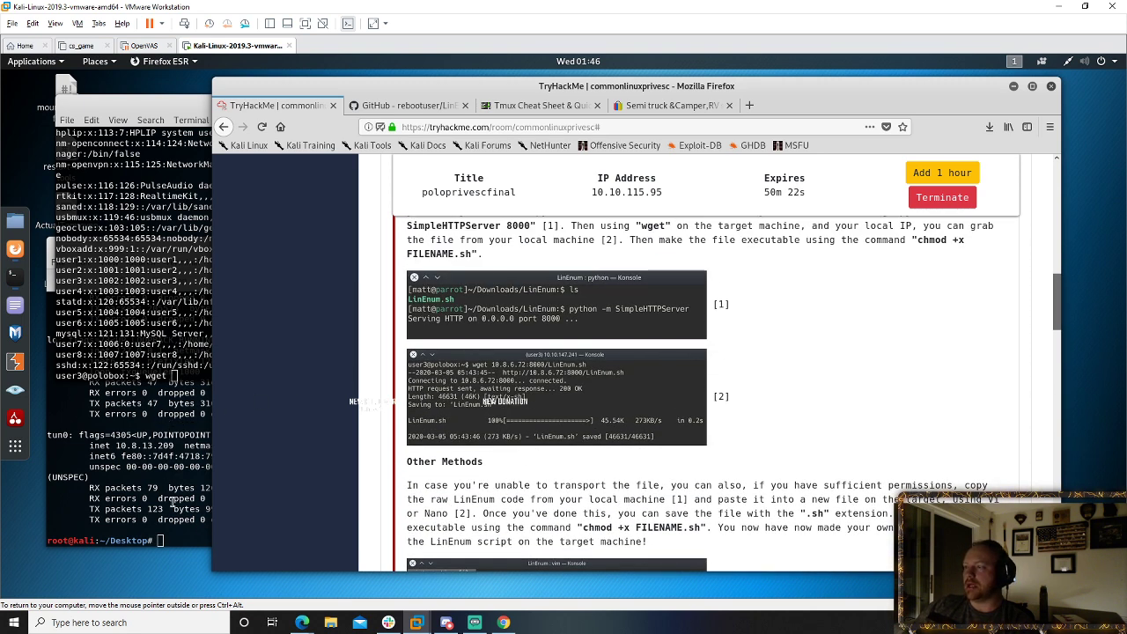
- Scroll back to the TryHackMe SimpleHTTPServer/wget instructions and raise the root@kali terminal window
click(170, 500)
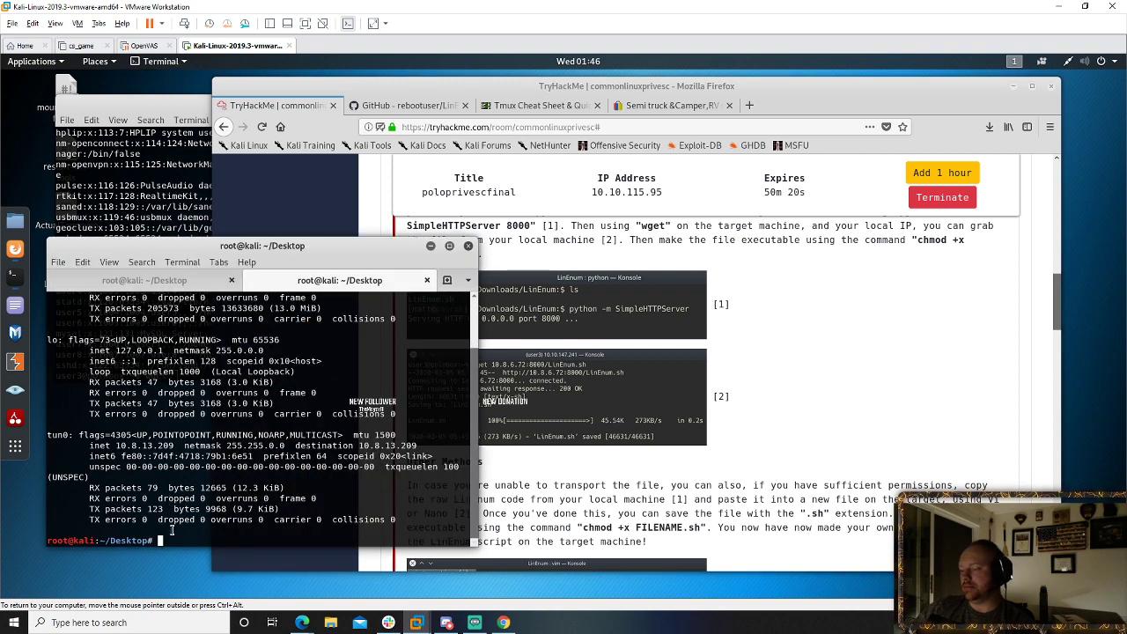
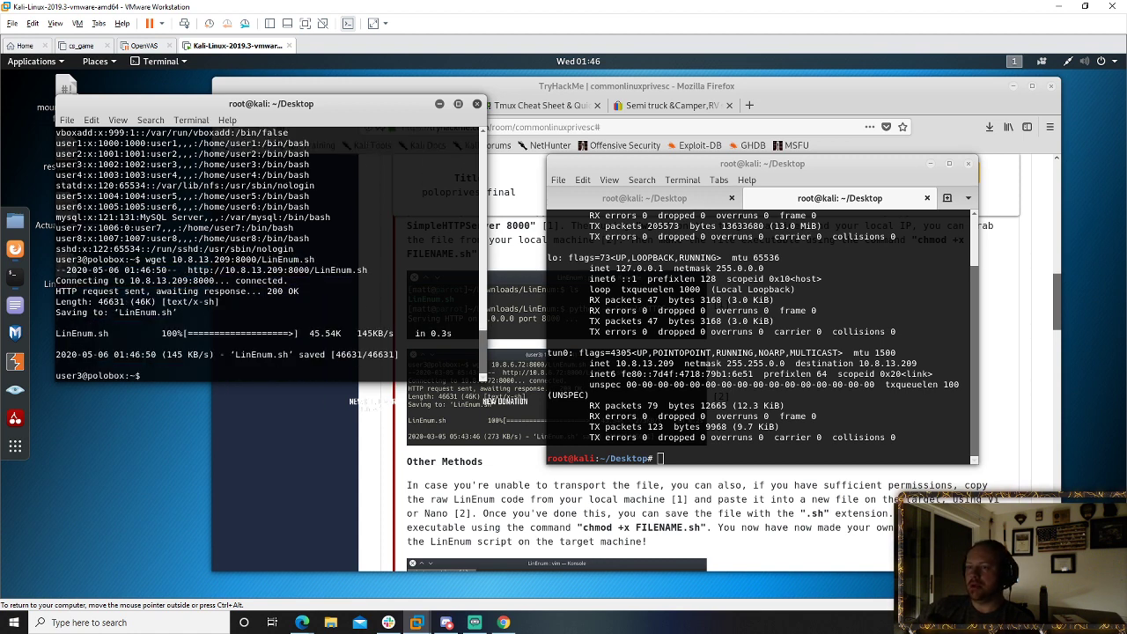
- List the target's home directory to confirm LinEnum.sh, and begin the chmod +x command
text(ls)
key(Return)
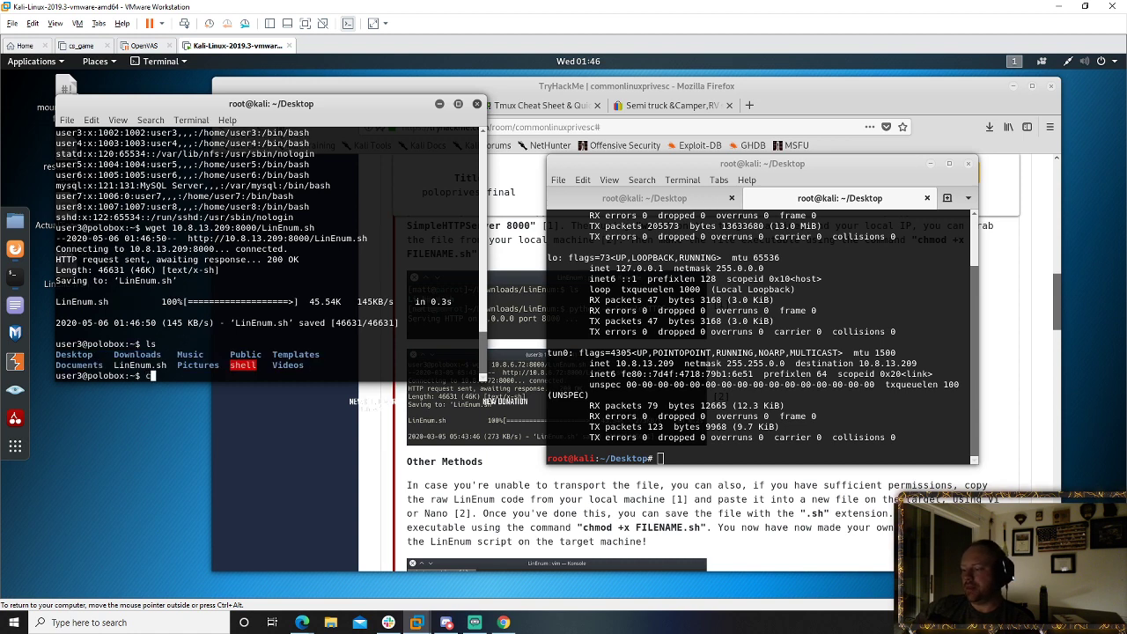
text(homid +)
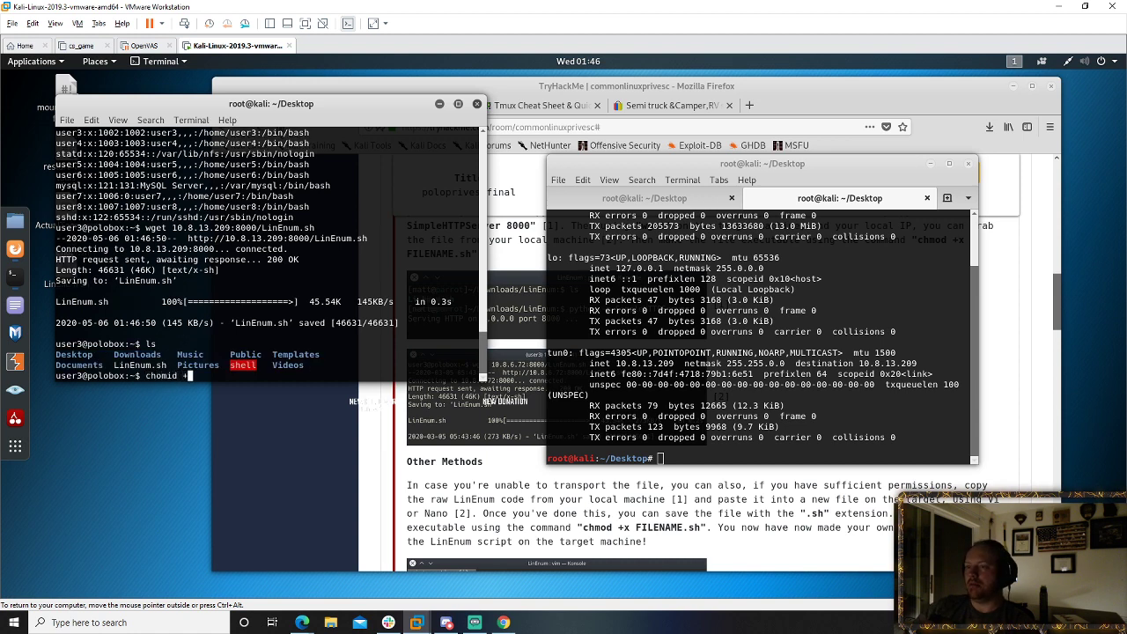
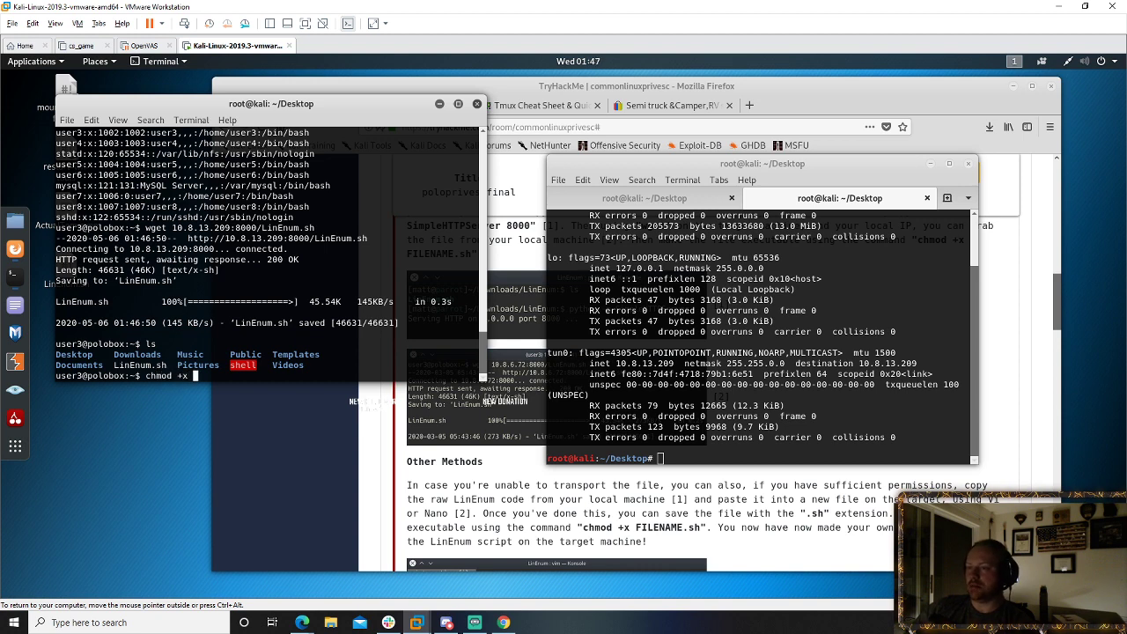
- Enter the command chmod +x LinEnum.sh in the target shell to make the script executable
text( LinEnum.s)
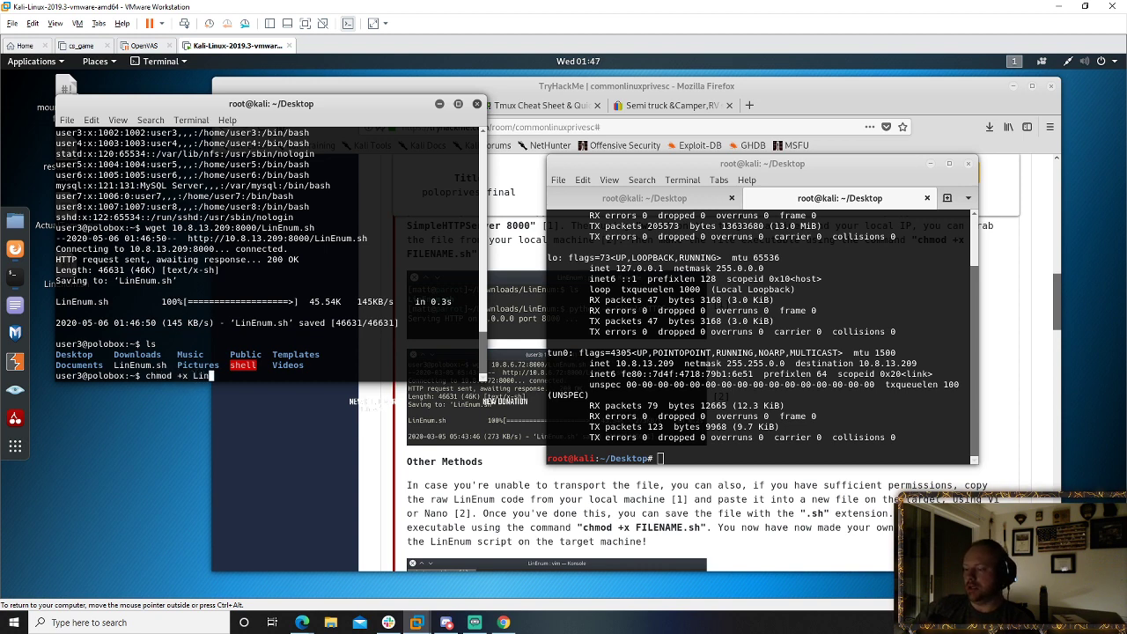
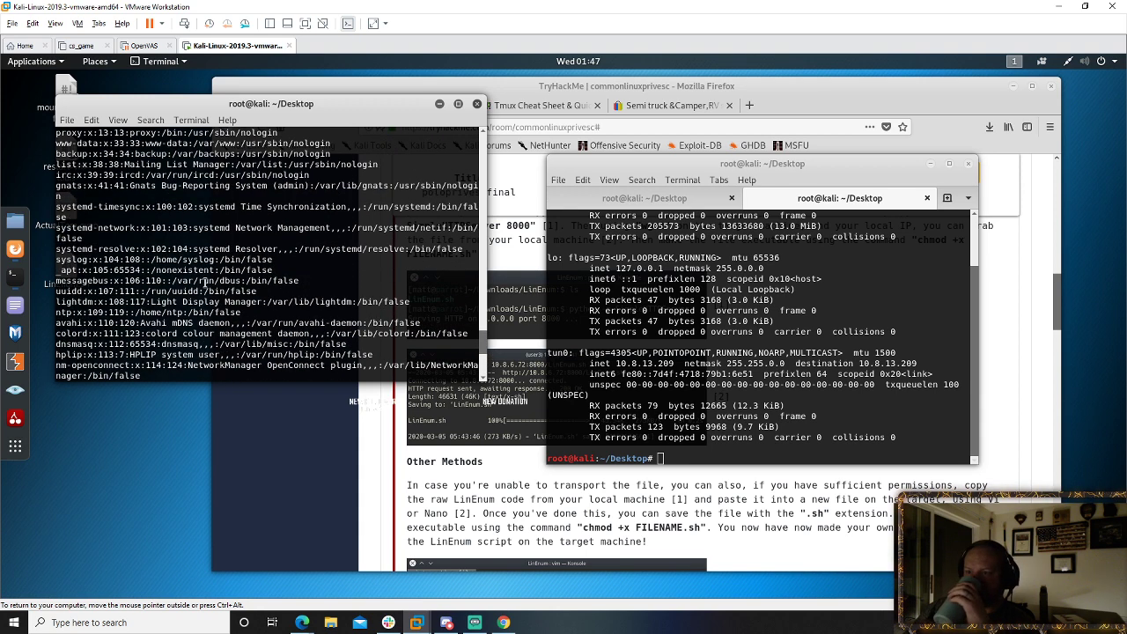
- Scroll the LinEnum output down through users, listening ports and services to the Apache modules list
scroll(203, 280, down, 20)
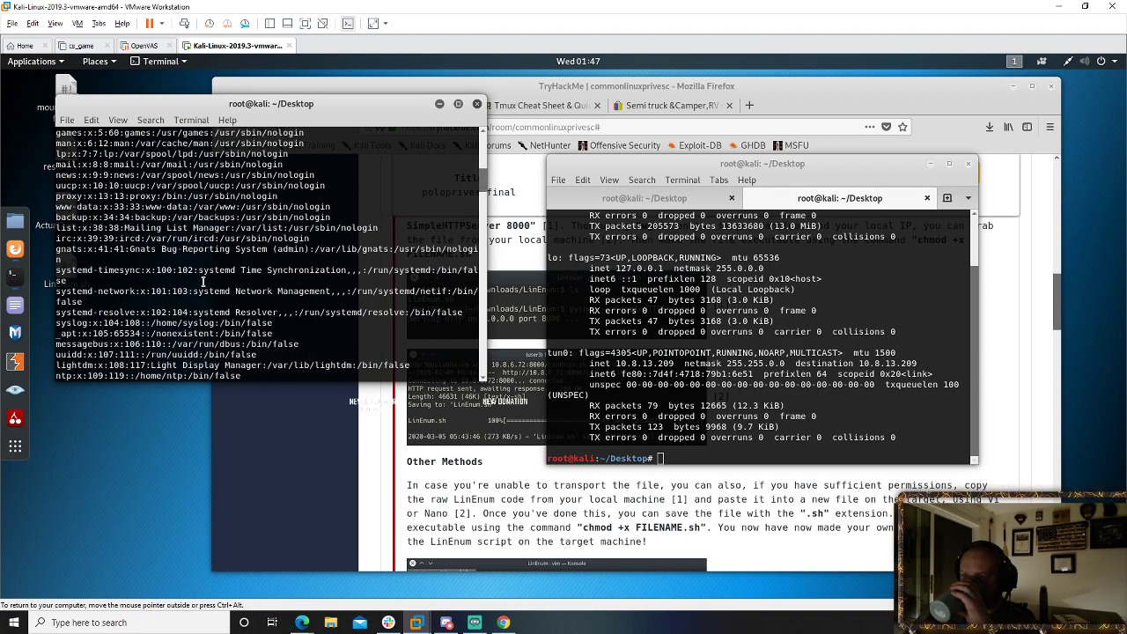
scroll(204, 280, down, 10)
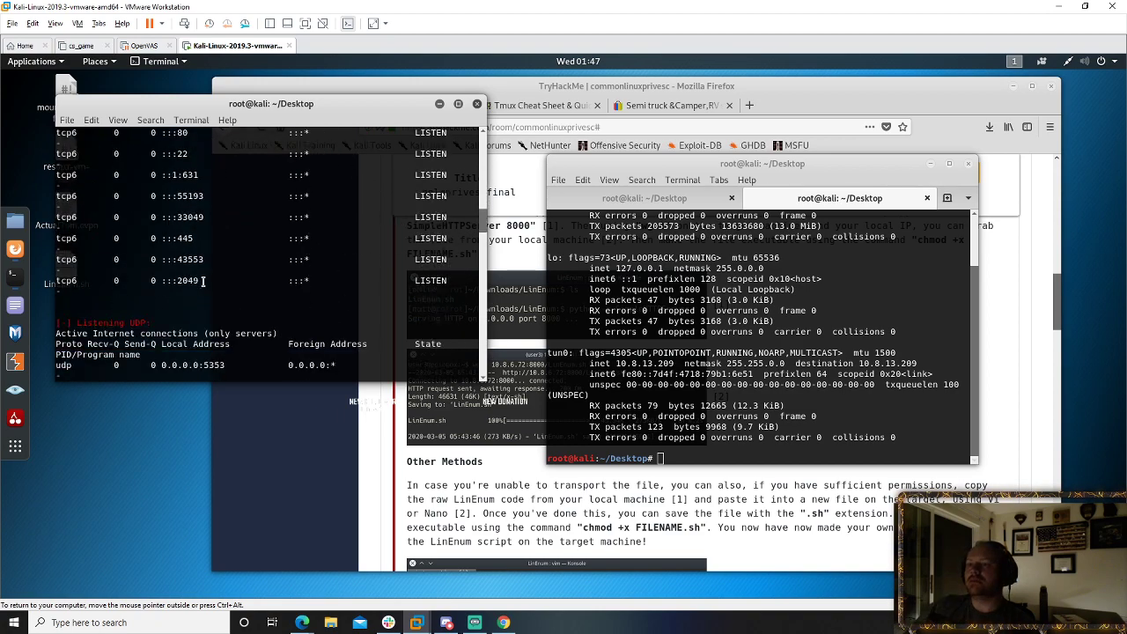
scroll(203, 280, down, 20)
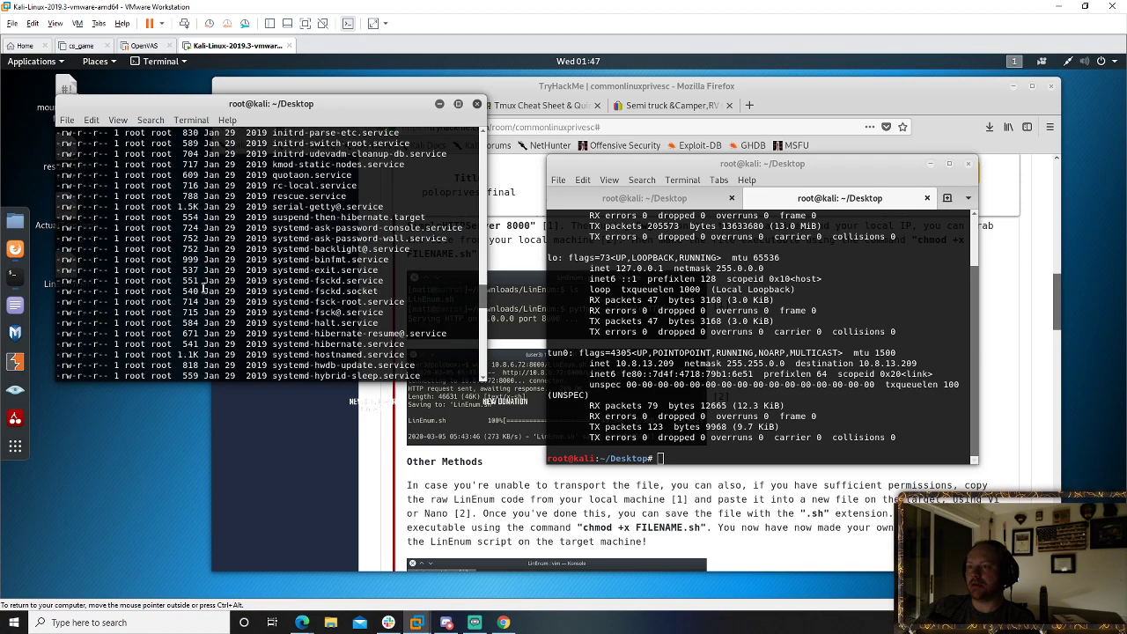
scroll(204, 288, down, 20)
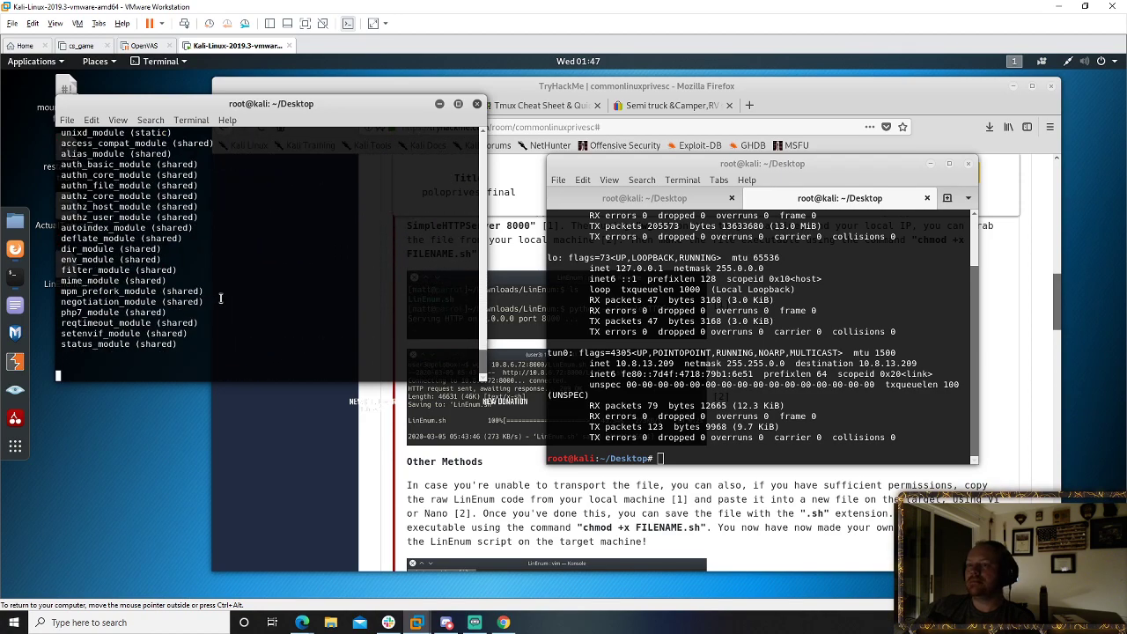
- Bring the TryHackMe room forward, review questions #2–#7, and return to 'Understanding LinEnum Output'
click(528, 523)
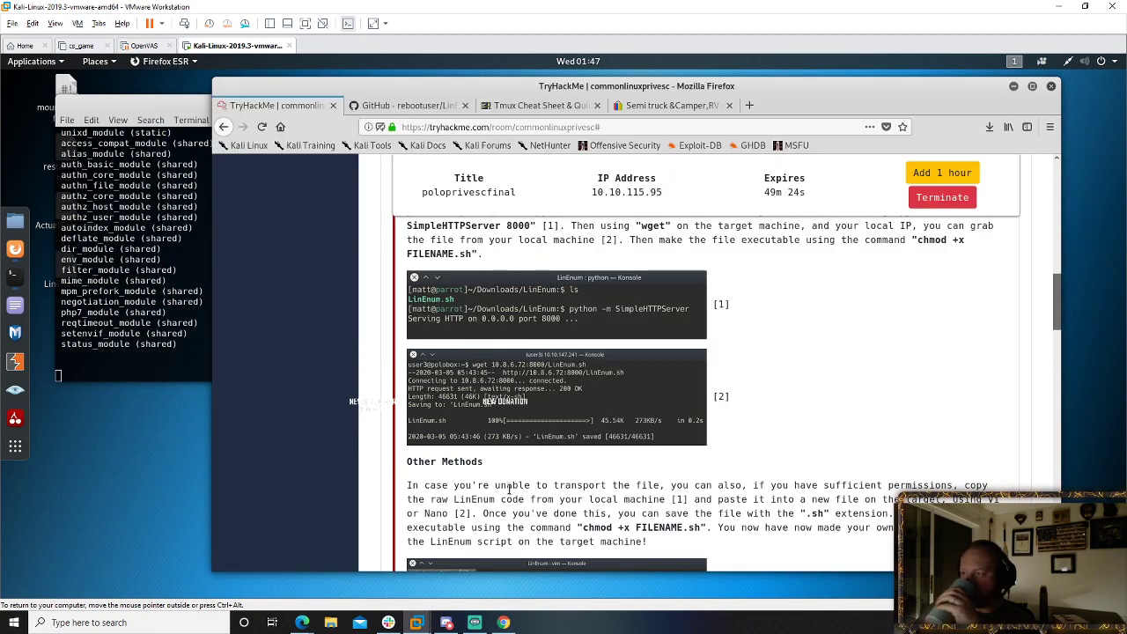
scroll(507, 486, up, 4)
scroll(488, 451, down, 3)
scroll(489, 450, down, 10)
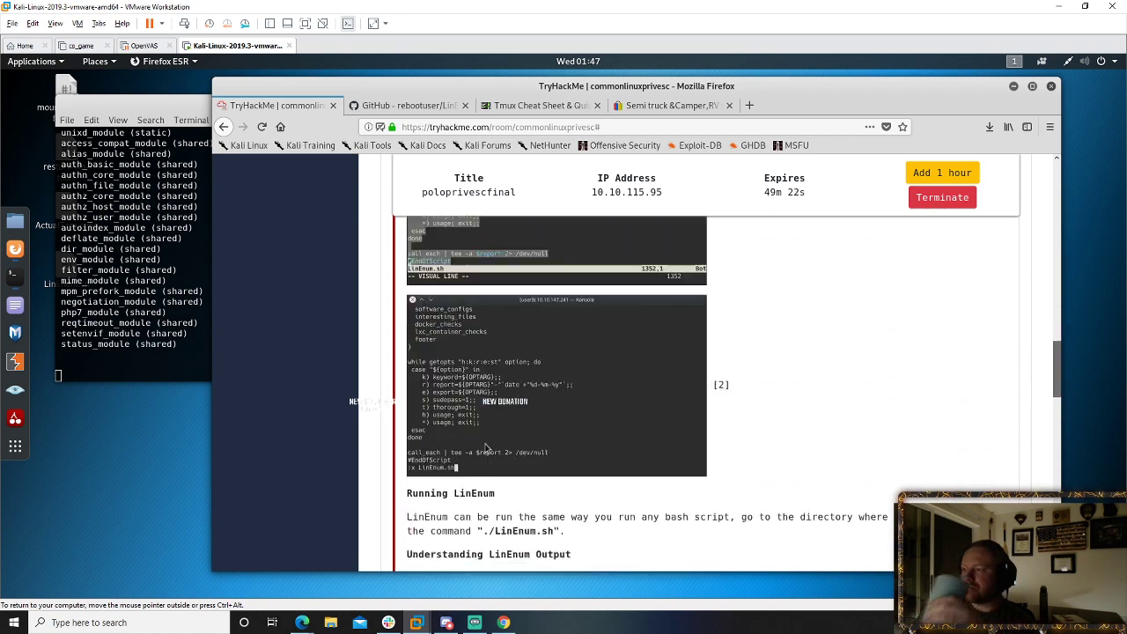
scroll(484, 449, up, 1)
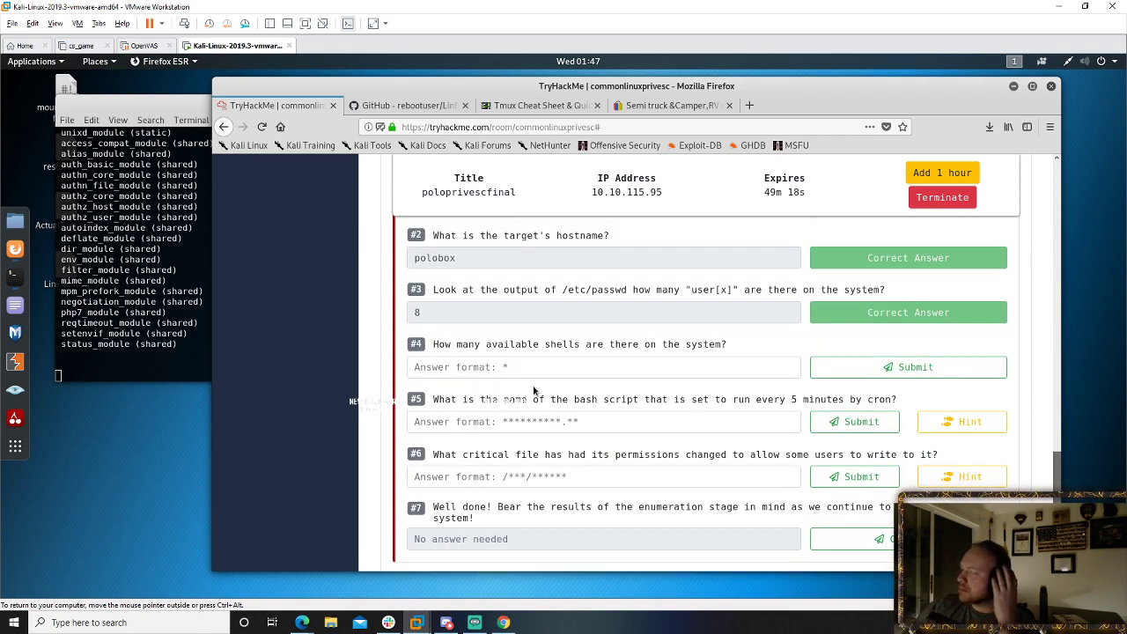
scroll(519, 454, up, 5)
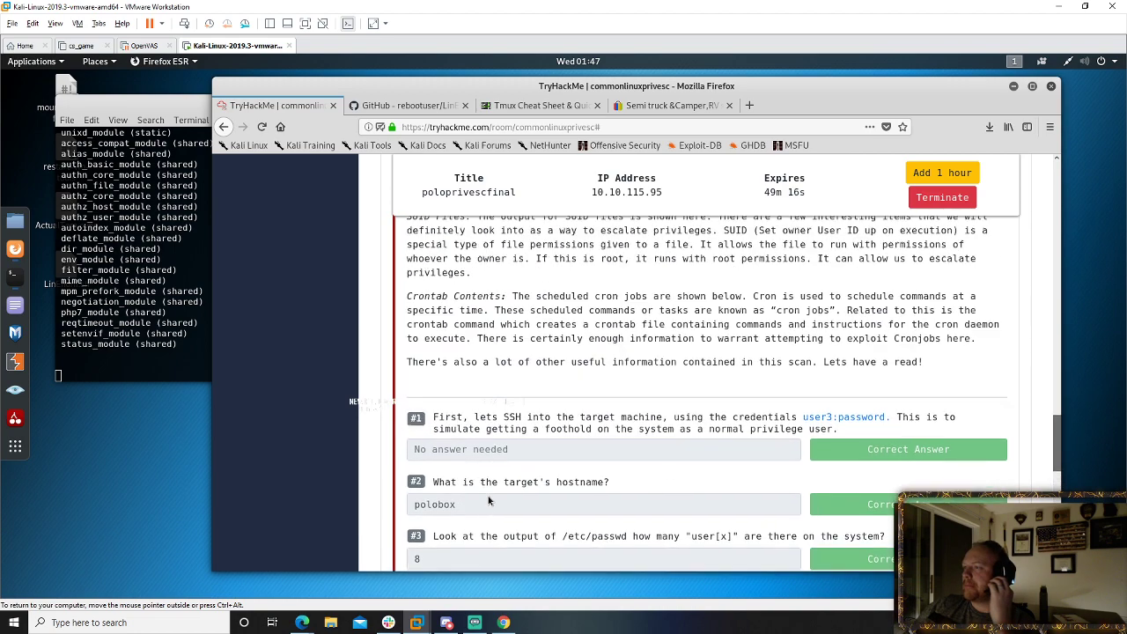
scroll(476, 480, up, 5)
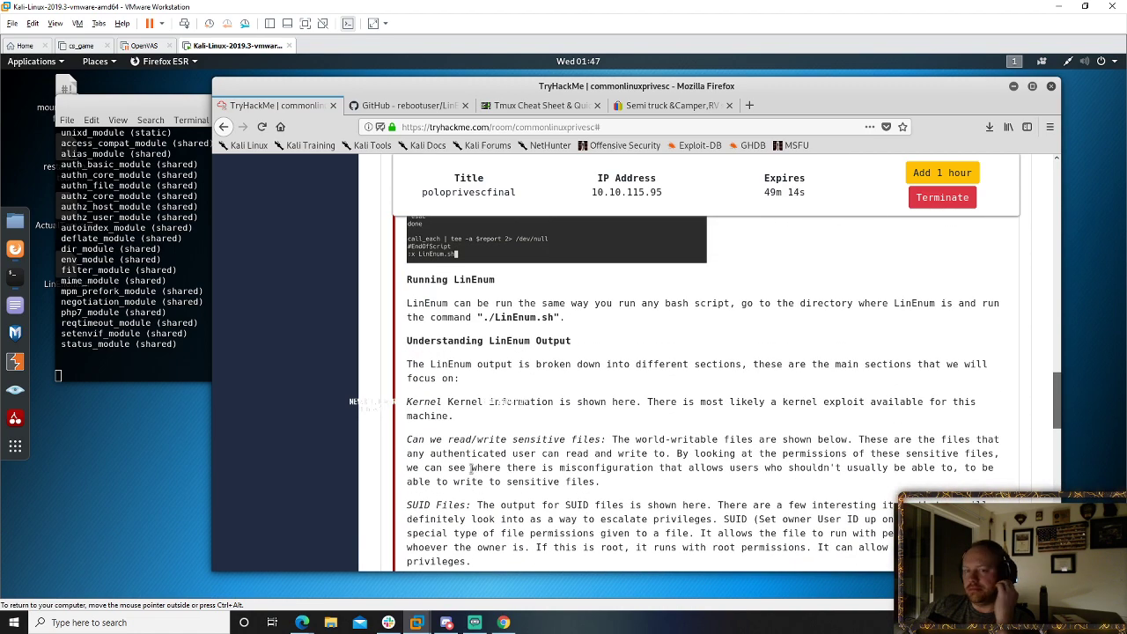
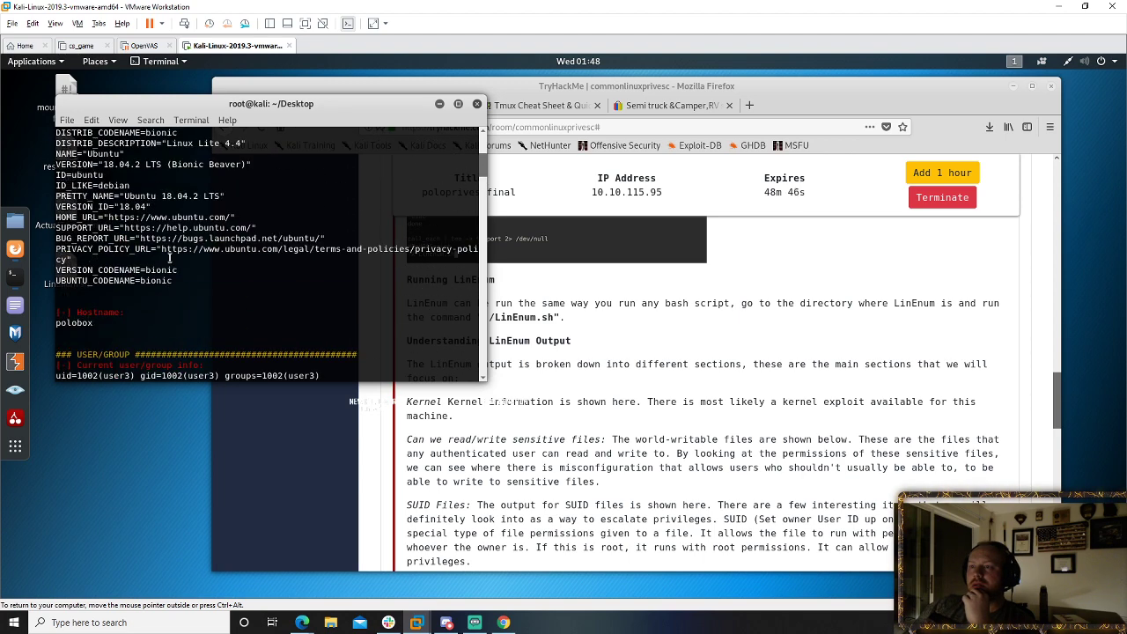
- Scroll back up to the LinEnum report header showing kernel 4.15.0-45-generic system information
scroll(164, 258, up, 8)
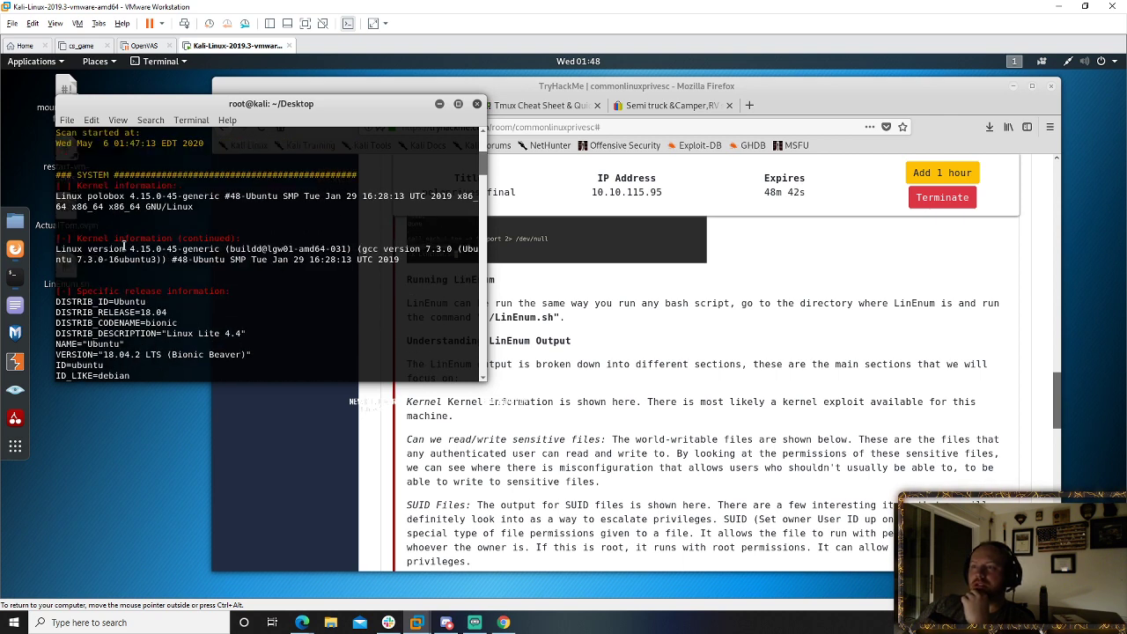
scroll(125, 247, up, 3)
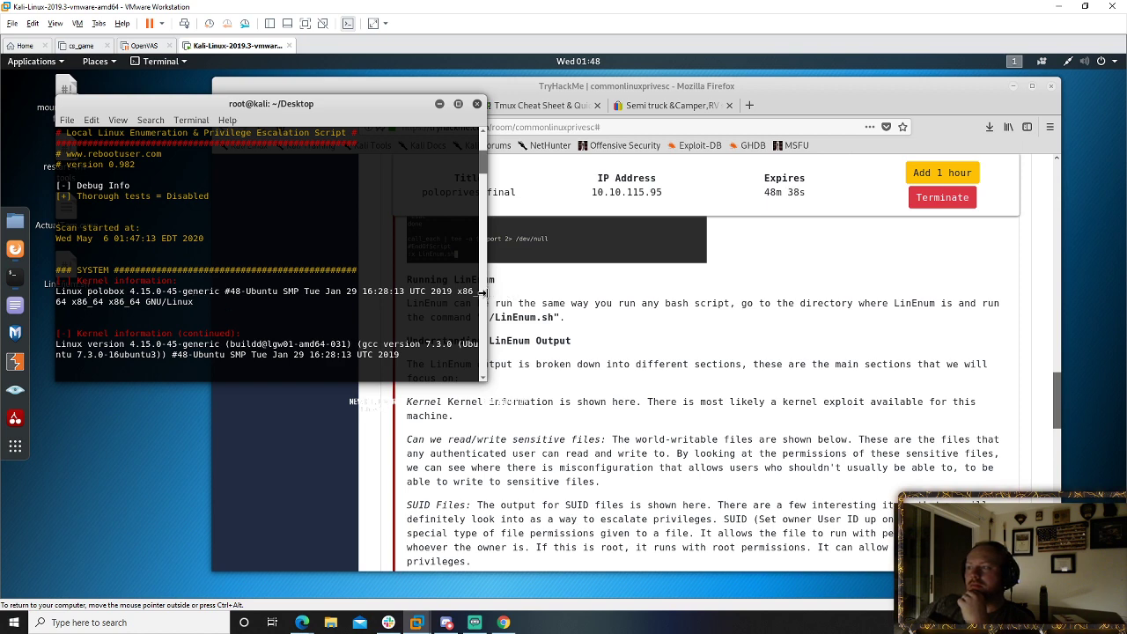
- Widen the terminal window so the kernel 4.15.0-45-generic gcc 7.3.0 lines fit unwrapped
drag(484, 297, 946, 286)
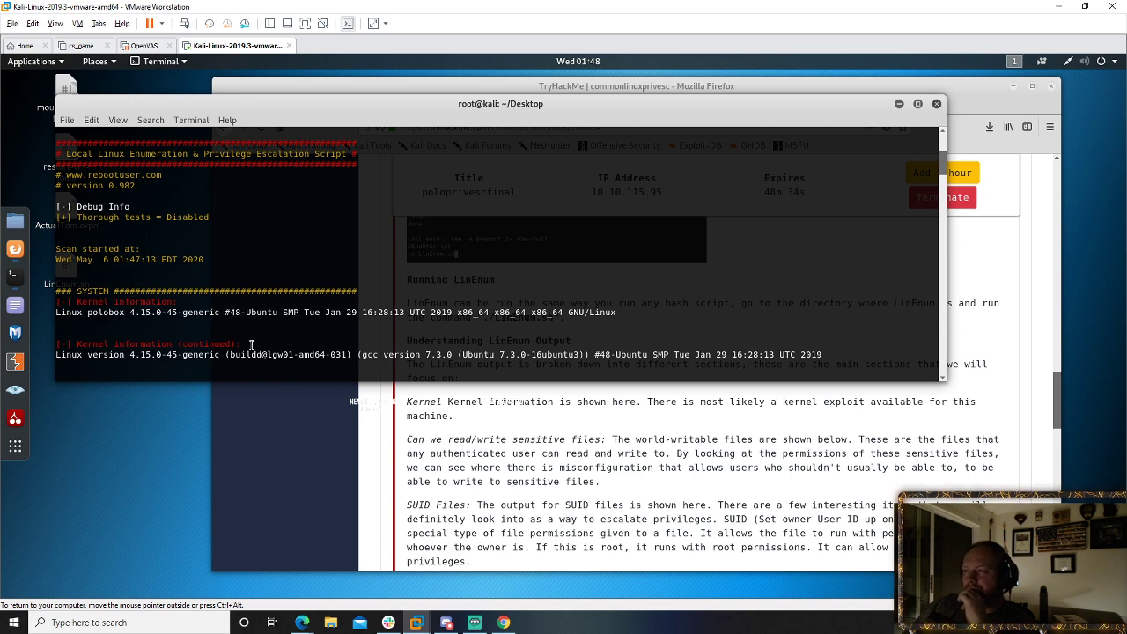
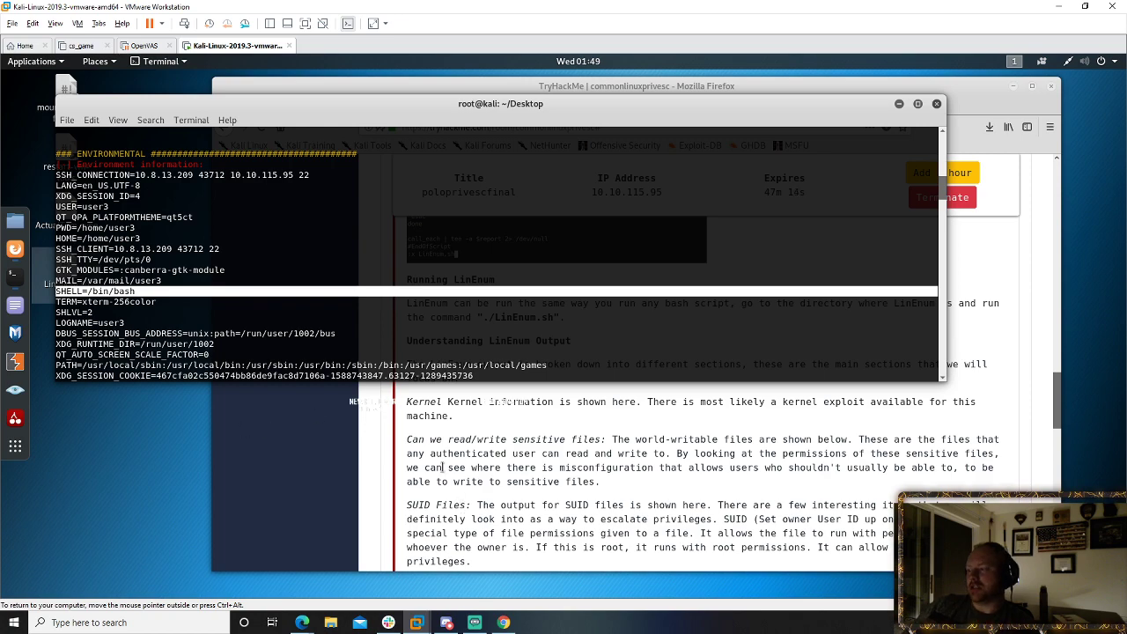
- Submit 1 as the answer to TryHackMe question #4 on available shells, which is marked incorrect
click(503, 450)
scroll(505, 451, down, 10)
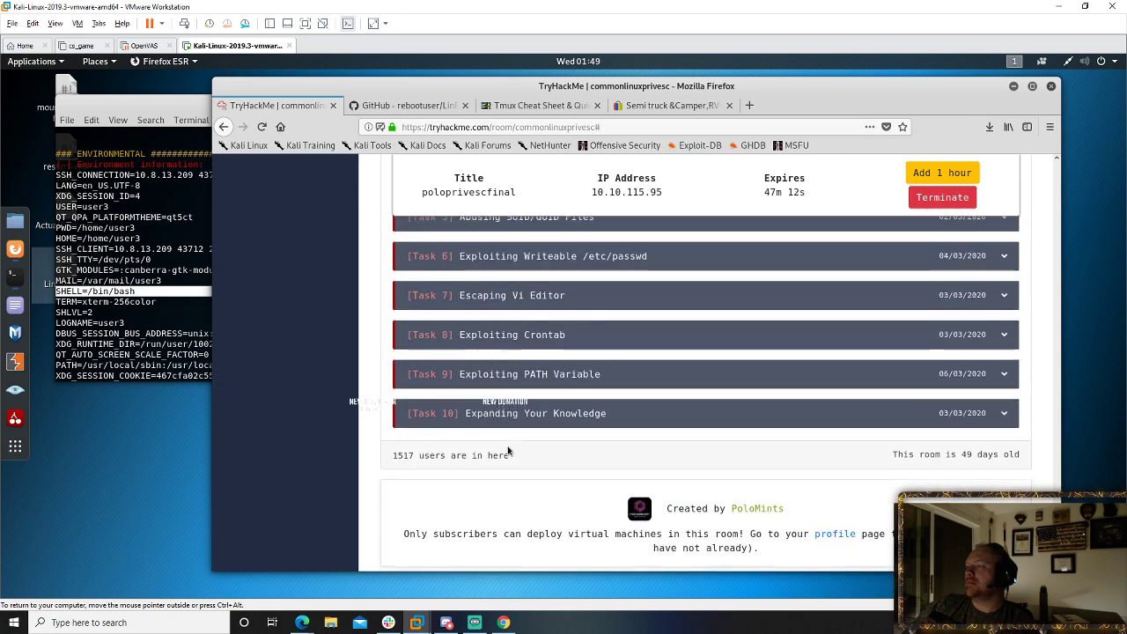
scroll(507, 450, up, 5)
scroll(510, 445, up, 3)
click(529, 426)
text(1)
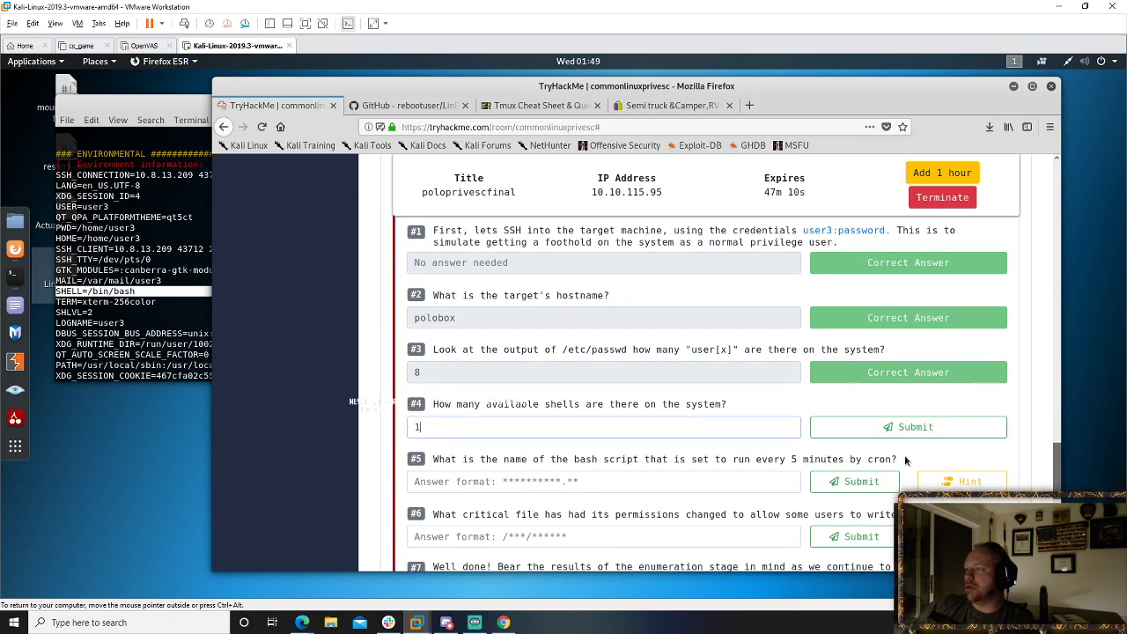
click(913, 433)
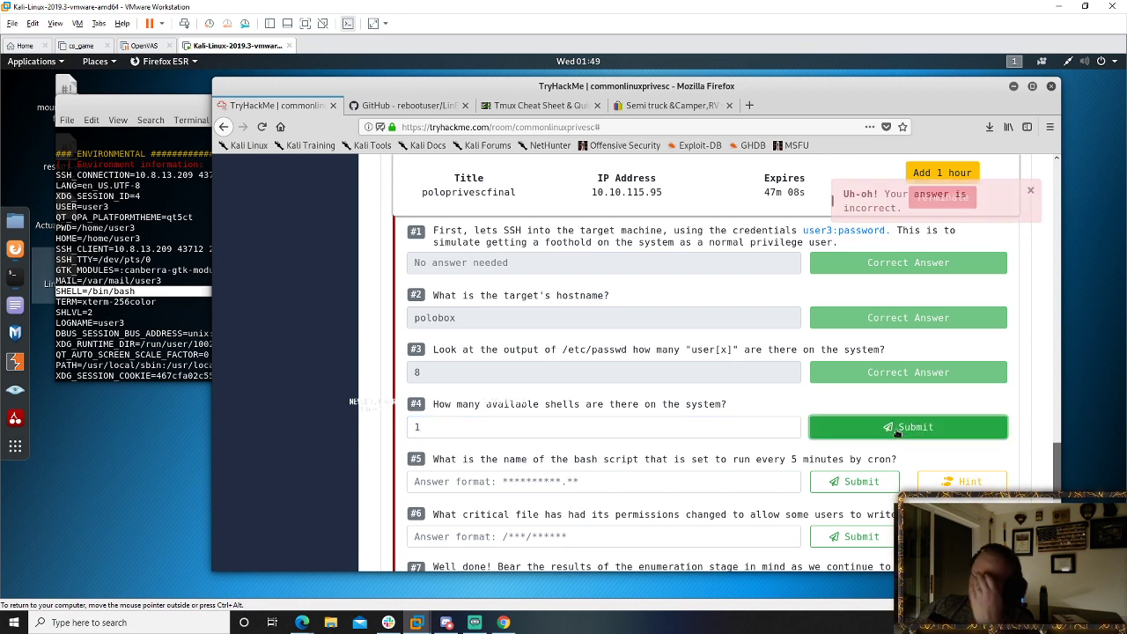
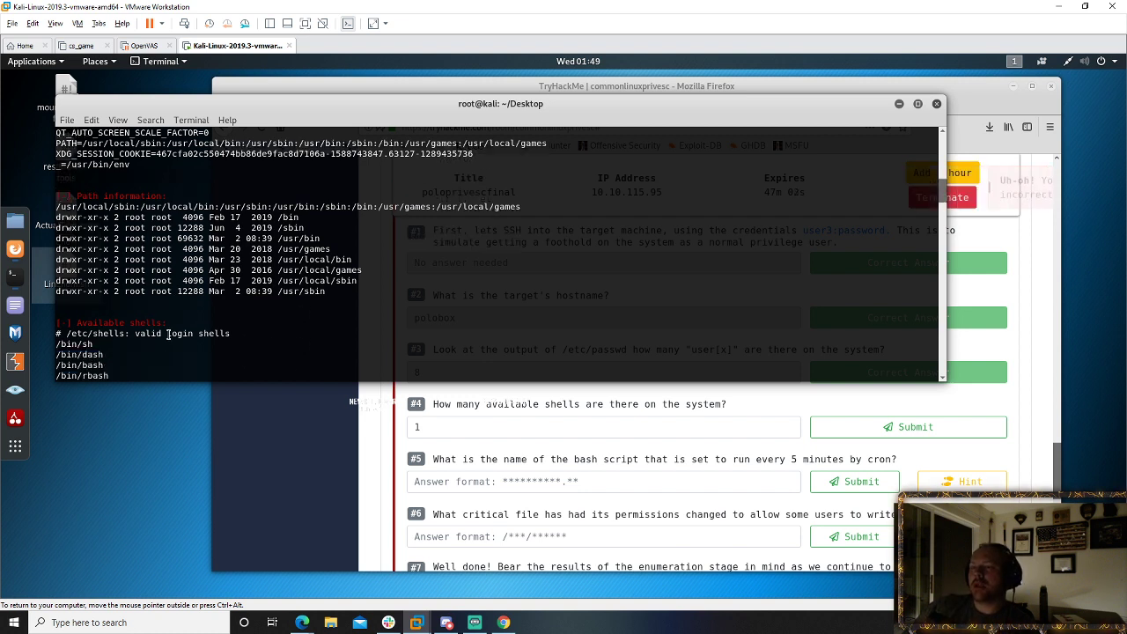
scroll(124, 322, down, 2)
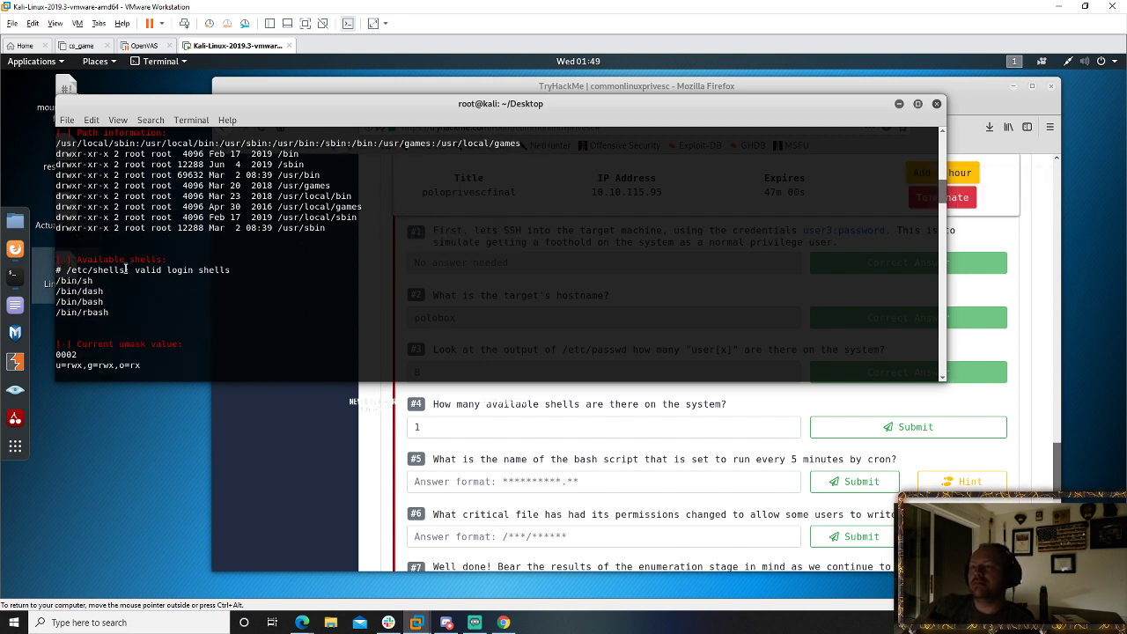
- Highlight the four available shells, /bin/sh through /bin/rbash, in the LinEnum output
drag(62, 282, 117, 311)
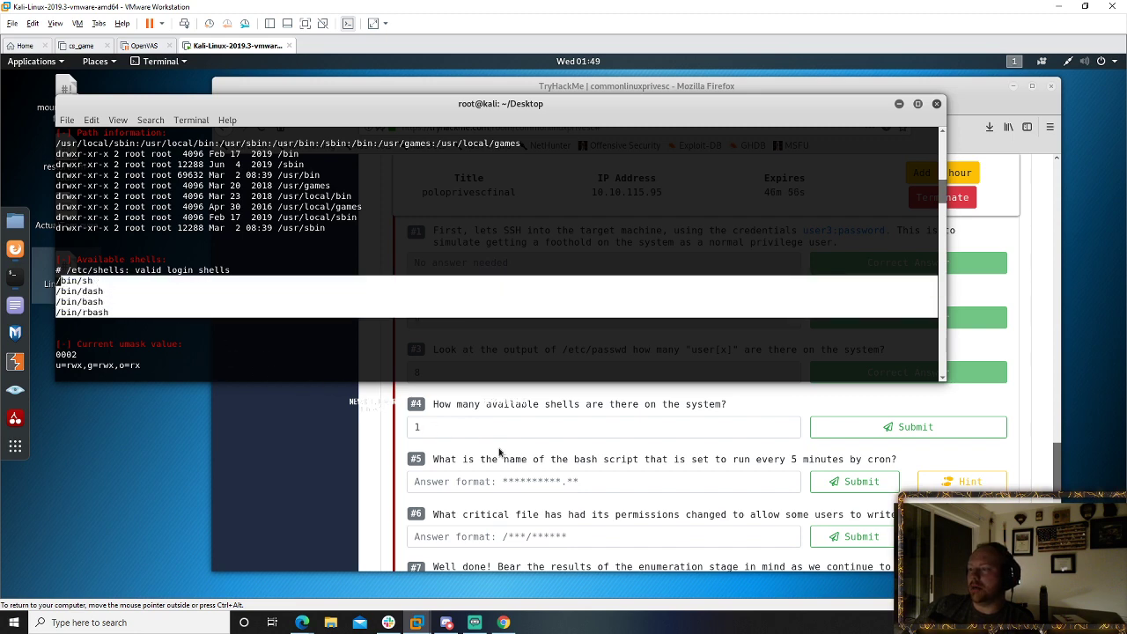
click(561, 421)
- Replace question 4's answer '1' with 4 and submit it on TryHackMe
drag(464, 426, 358, 422)
text(4)
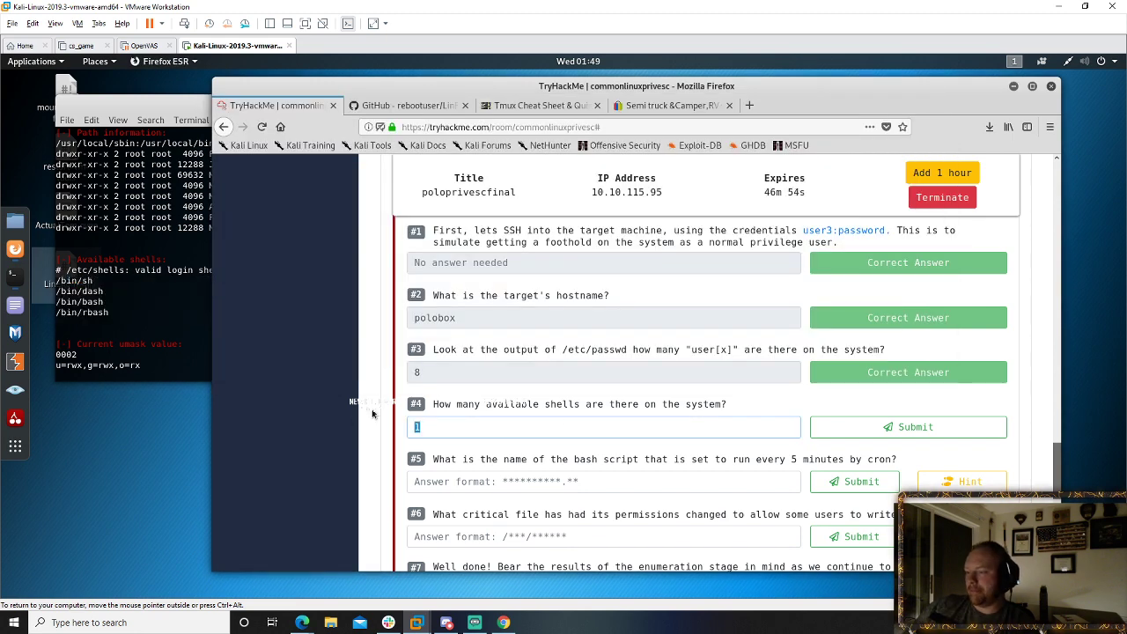
click(832, 429)
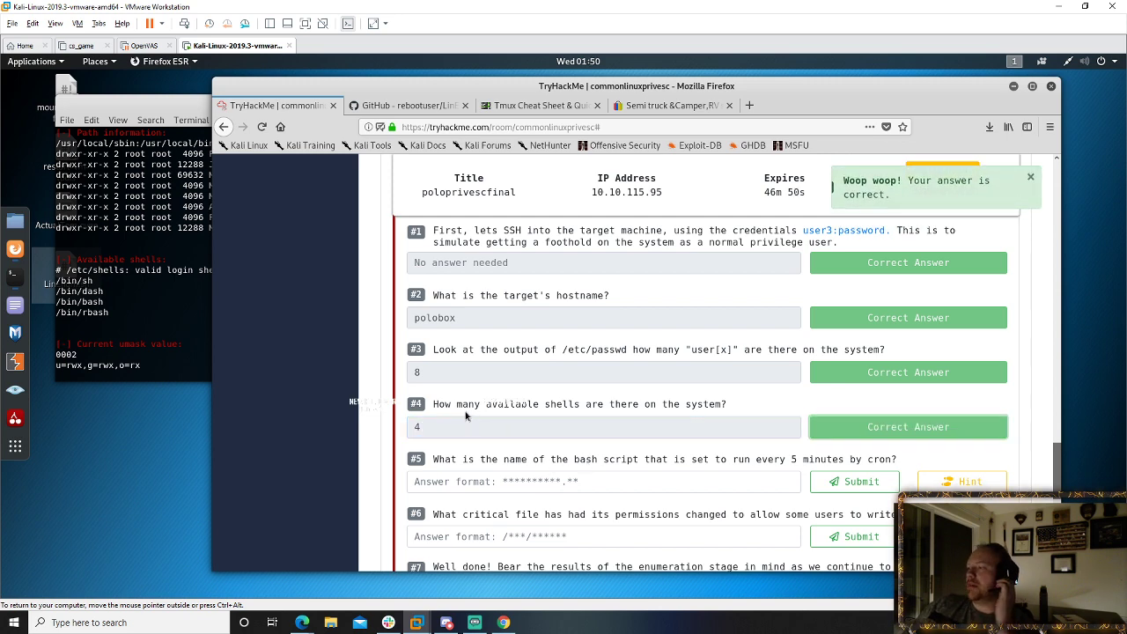
click(126, 352)
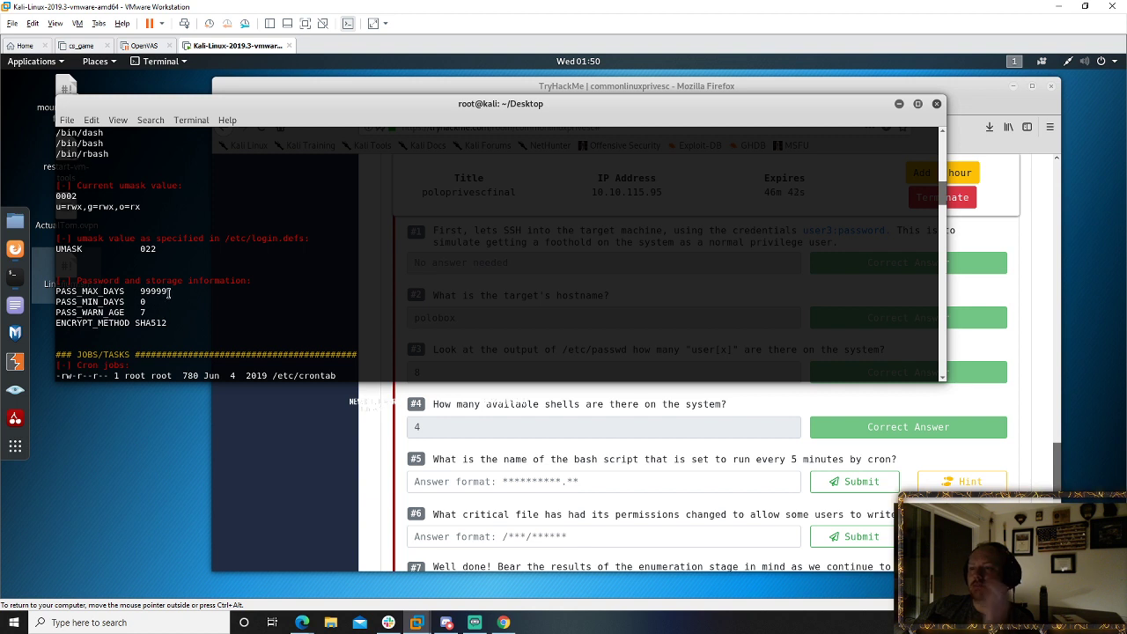
- Highlight the PASS_MAX_DAYS 99999 password policy line in the LinEnum output, then deselect it
drag(139, 293, 357, 294)
click(223, 354)
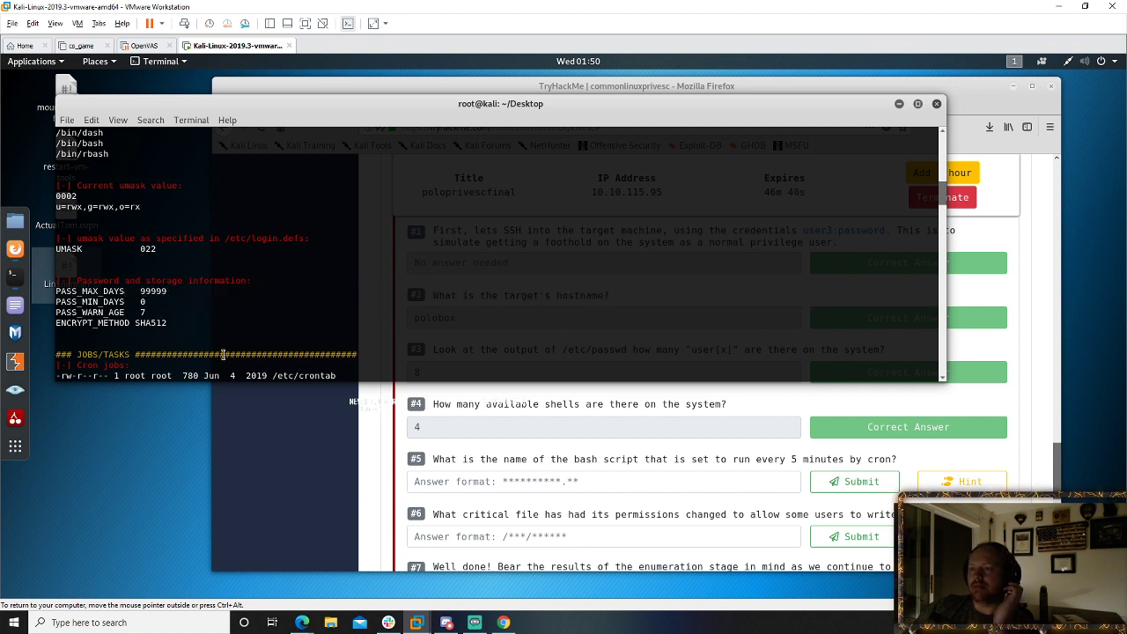
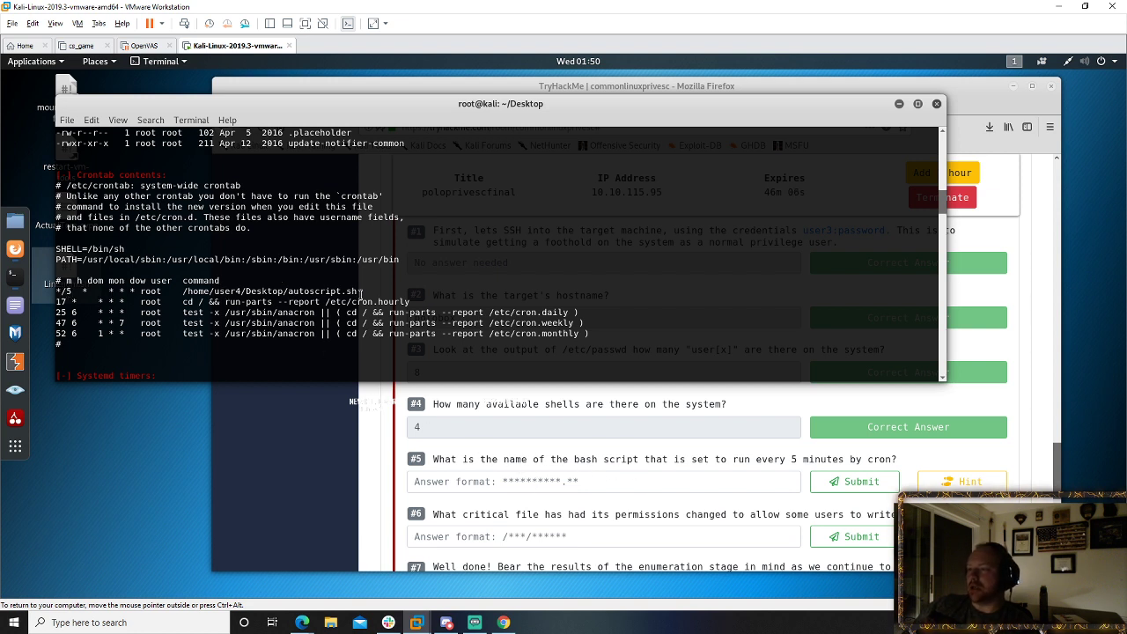
- Submit autoscript.sh as the name of the cron-run bash script for question #5
click(520, 482)
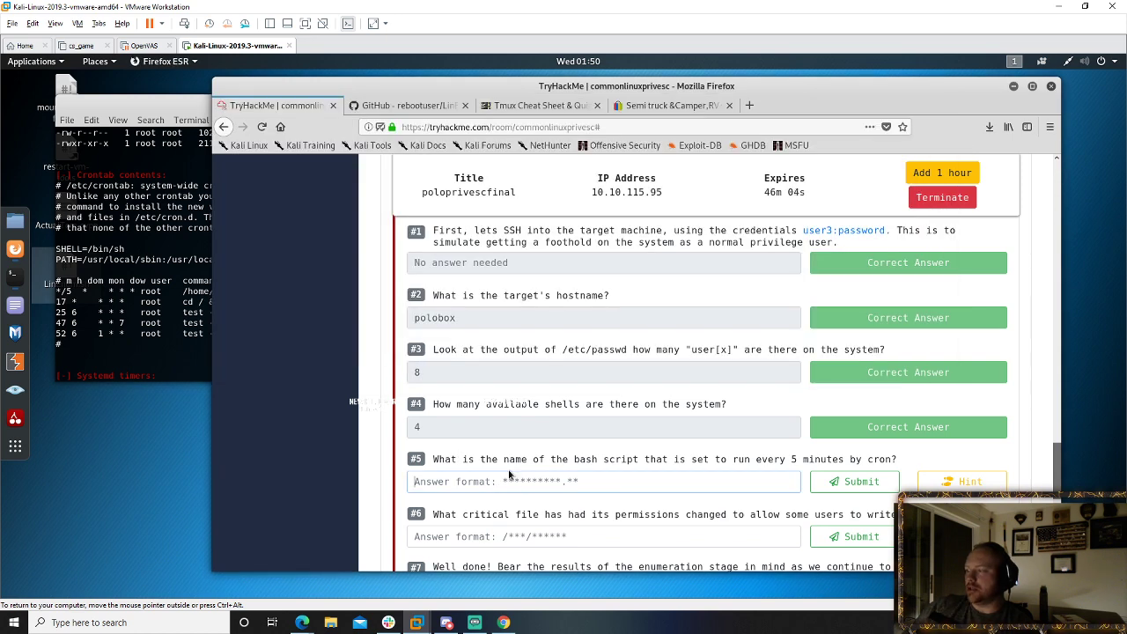
text(autoscript.sh)
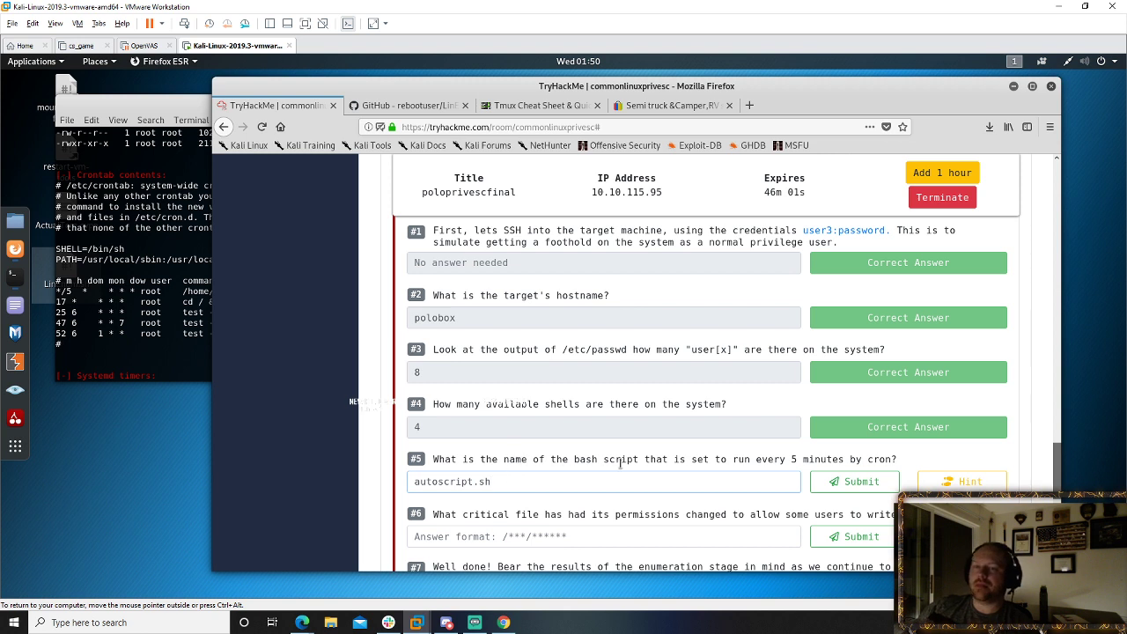
key(Return)
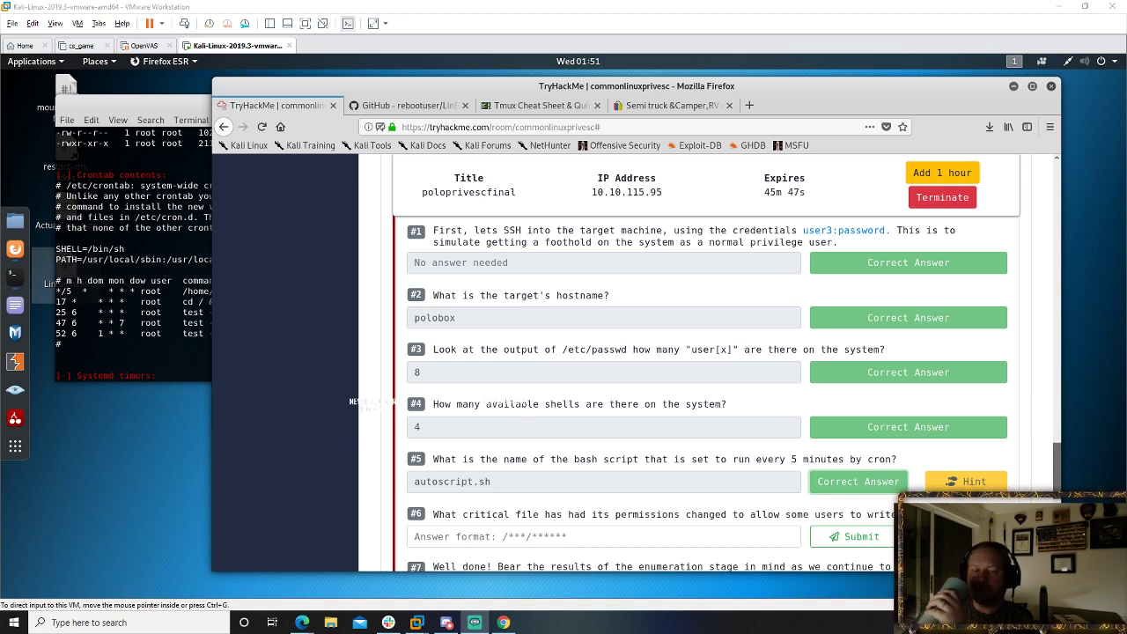
key(alt+Tab)
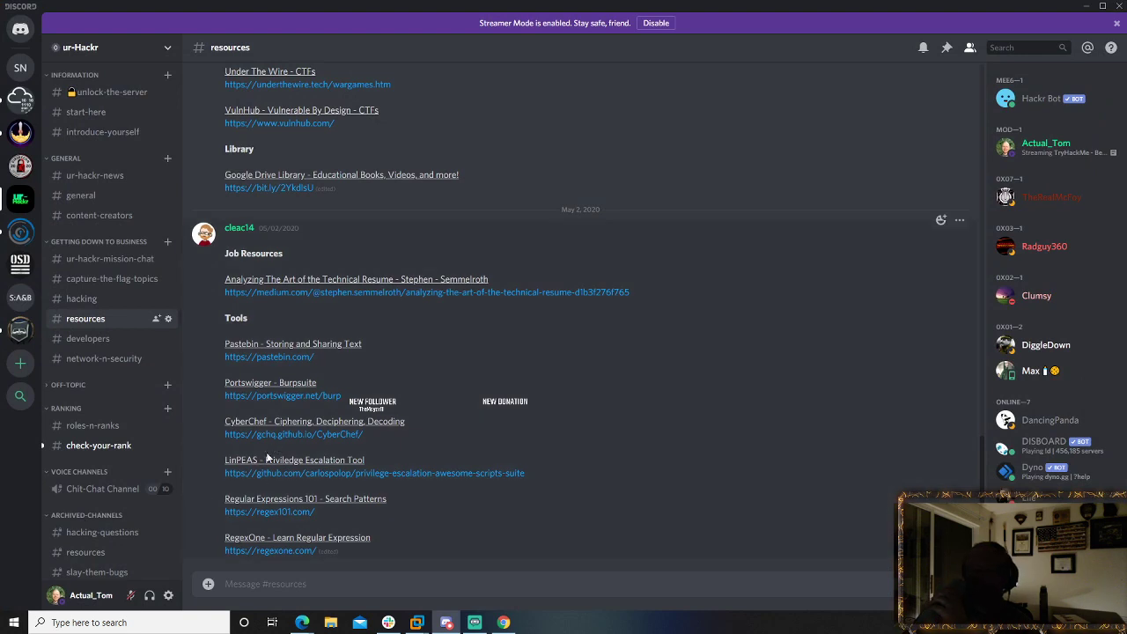
scroll(139, 341, down, 1)
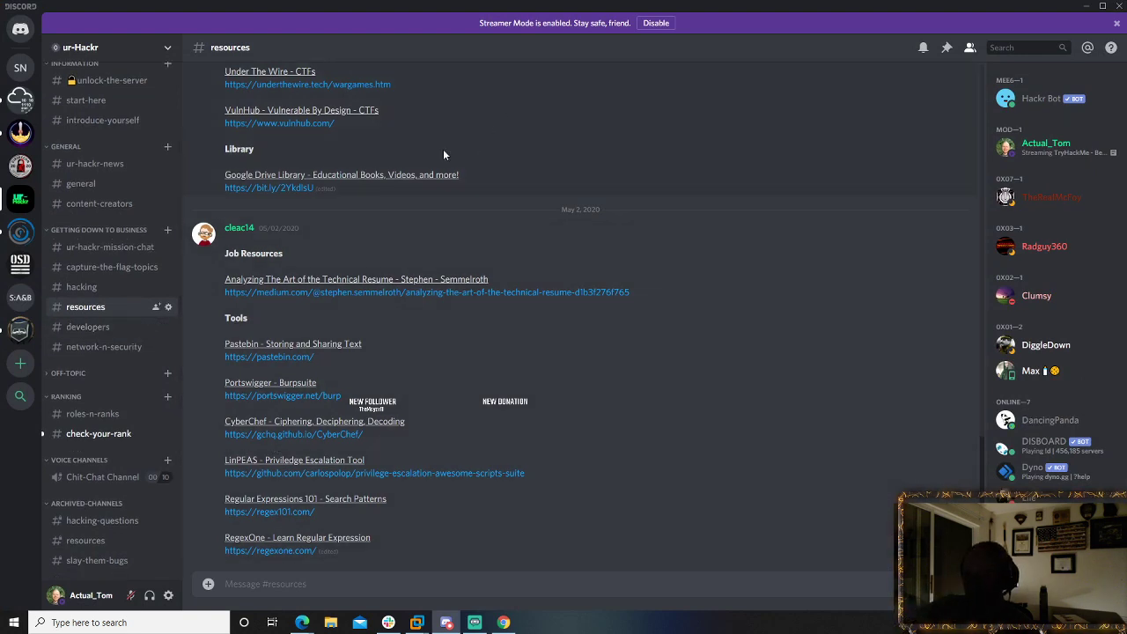
click(20, 232)
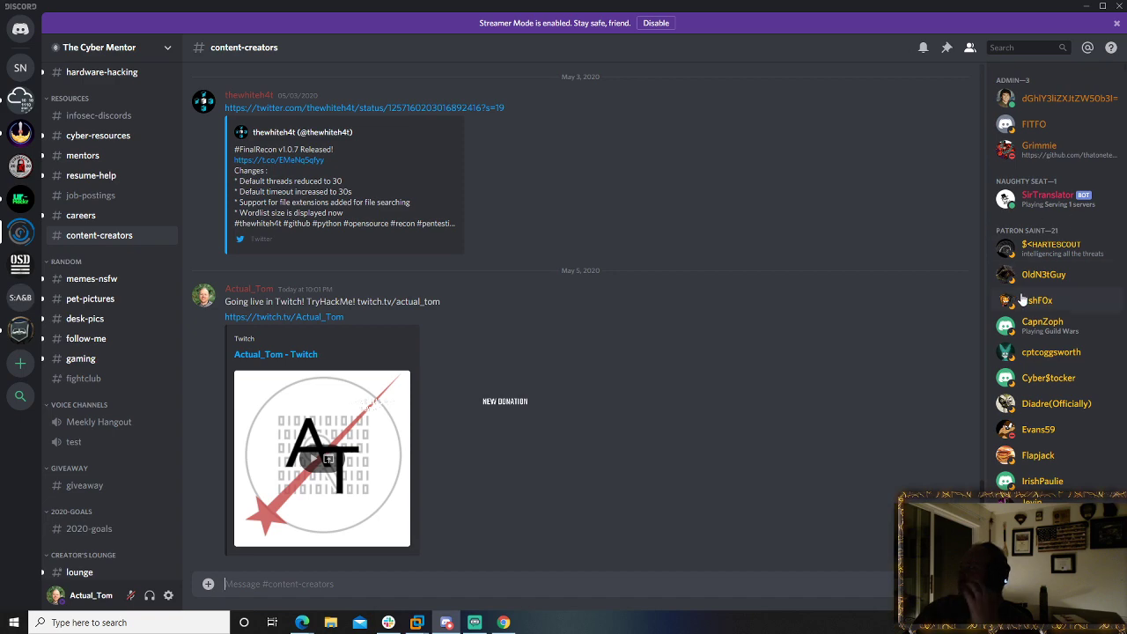
click(1085, 6)
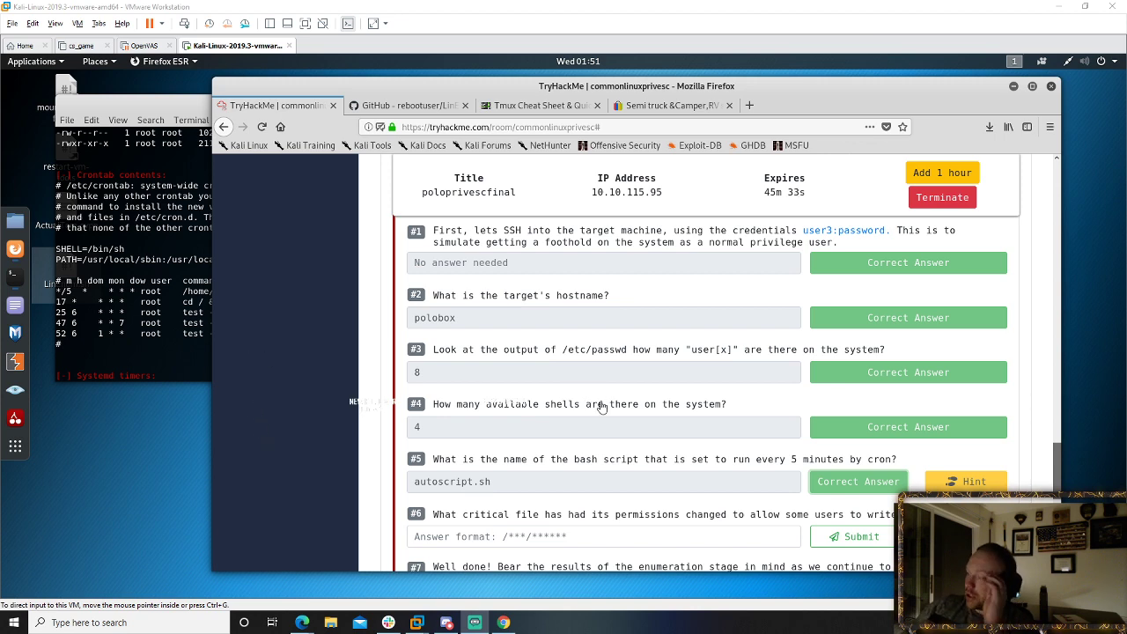
- Scroll down to question #6, then raise the Kali terminal showing the crontab and systemd timers output
scroll(632, 497, down, 4)
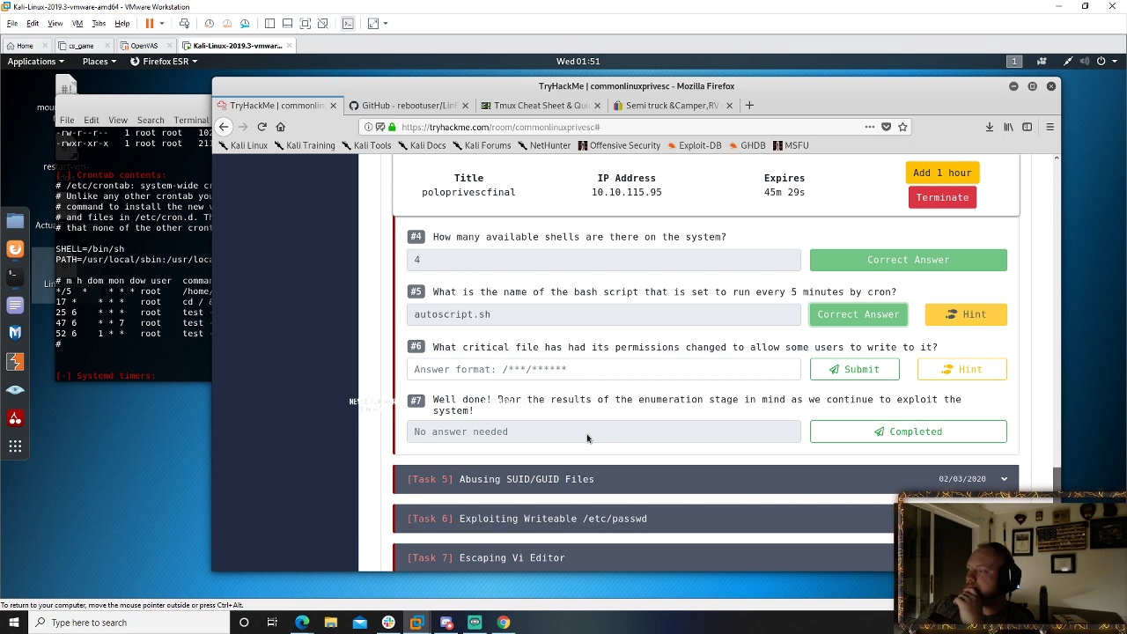
click(172, 324)
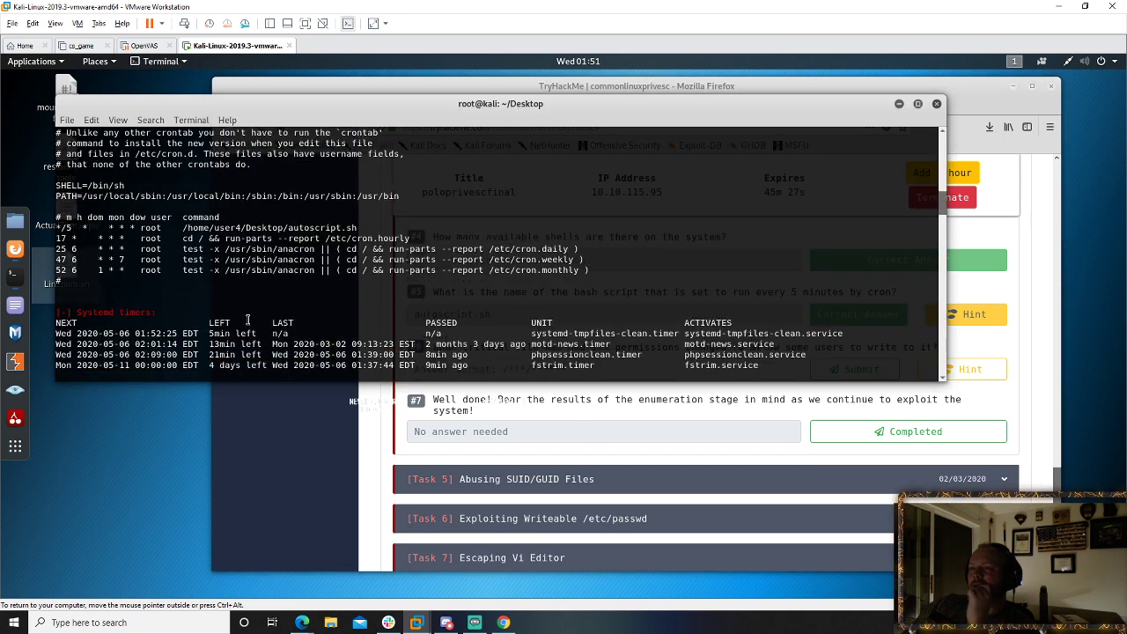
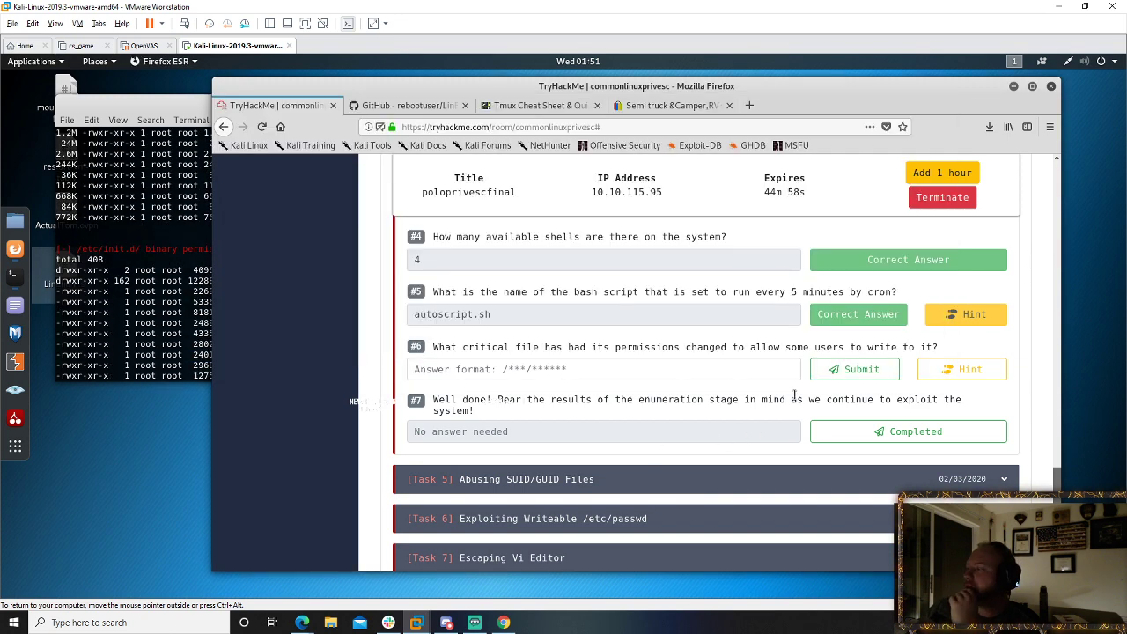
- Show the TryHackMe hint for question #6 about the file users can write to
click(796, 395)
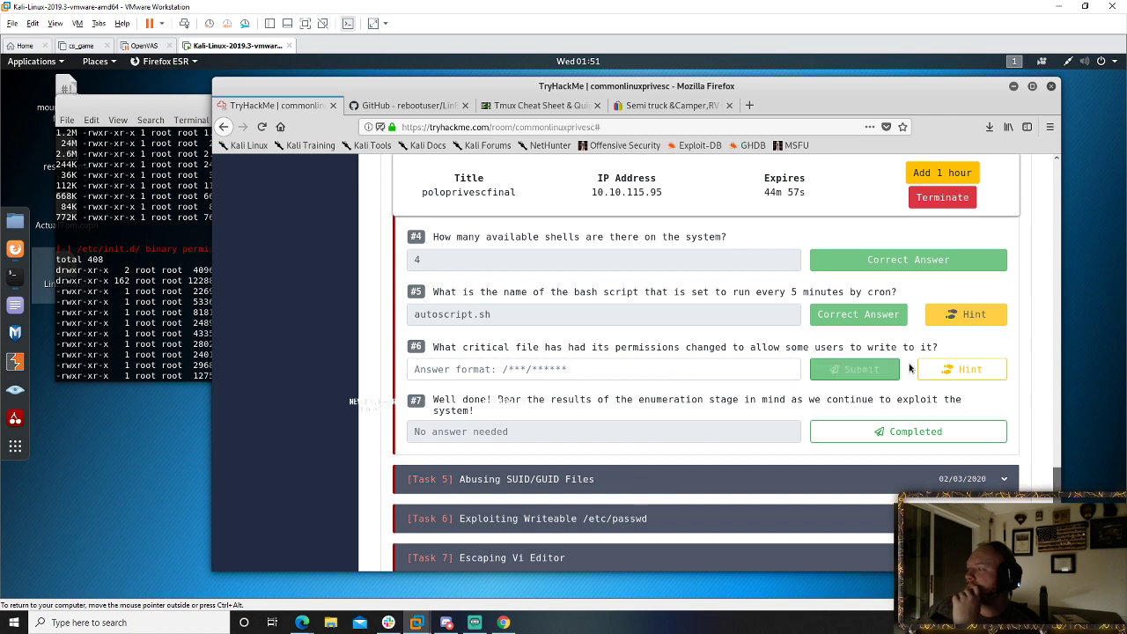
click(961, 368)
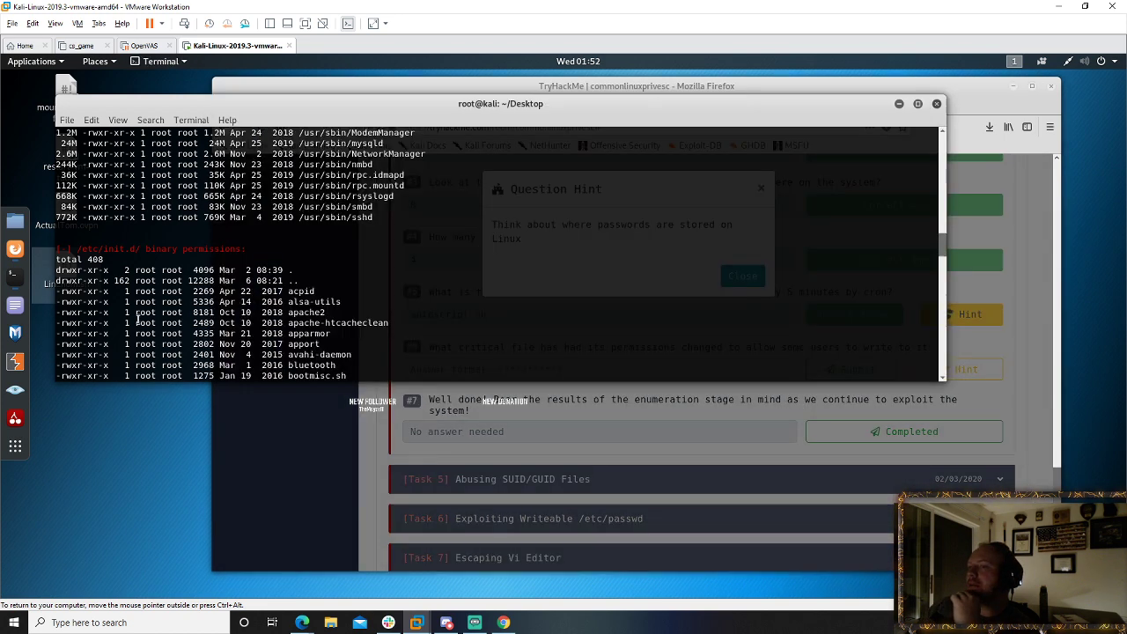
- Scroll the LinEnum output in the terminal to the Sudo 1.8.21p2 and MySQL 5.7.26 details
key(alt+Tab)
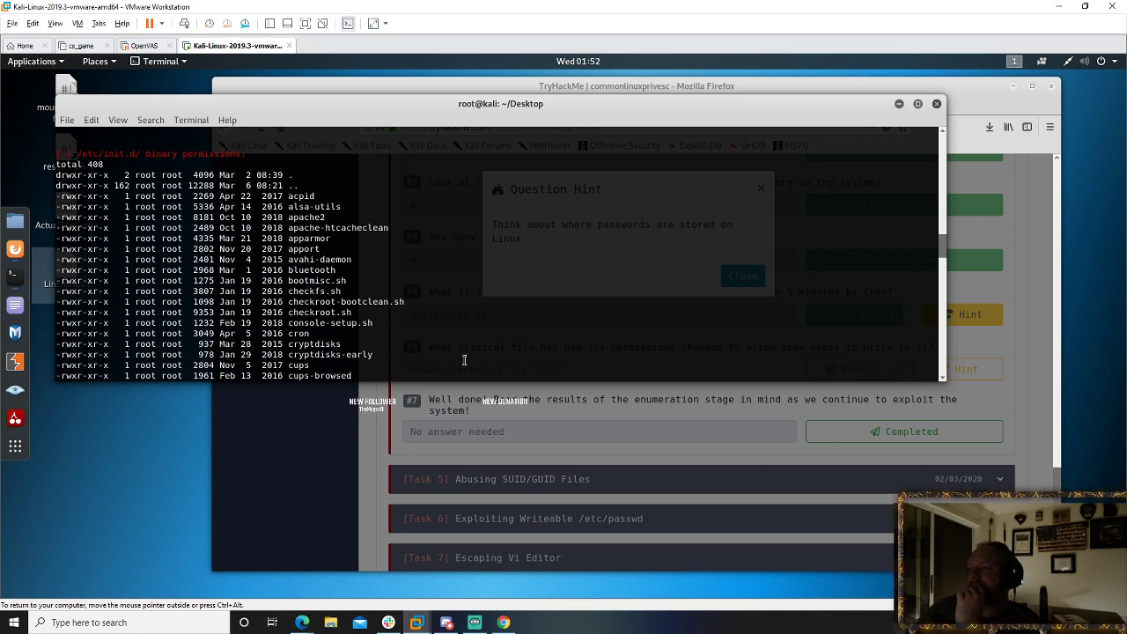
scroll(201, 327, down, 7)
scroll(202, 327, down, 15)
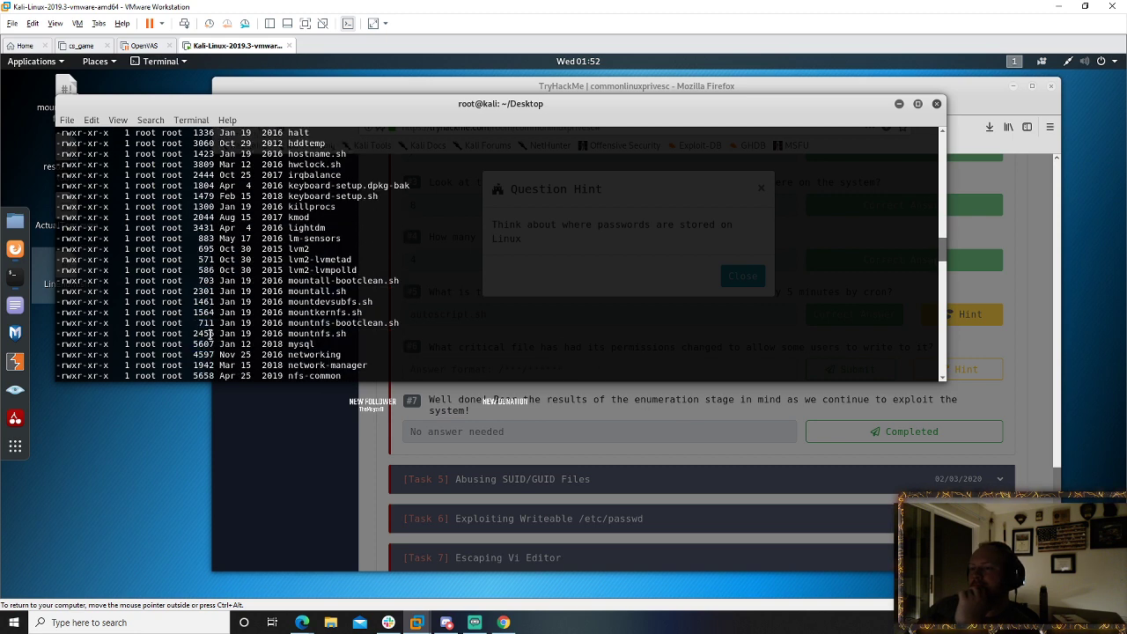
scroll(231, 331, down, 4)
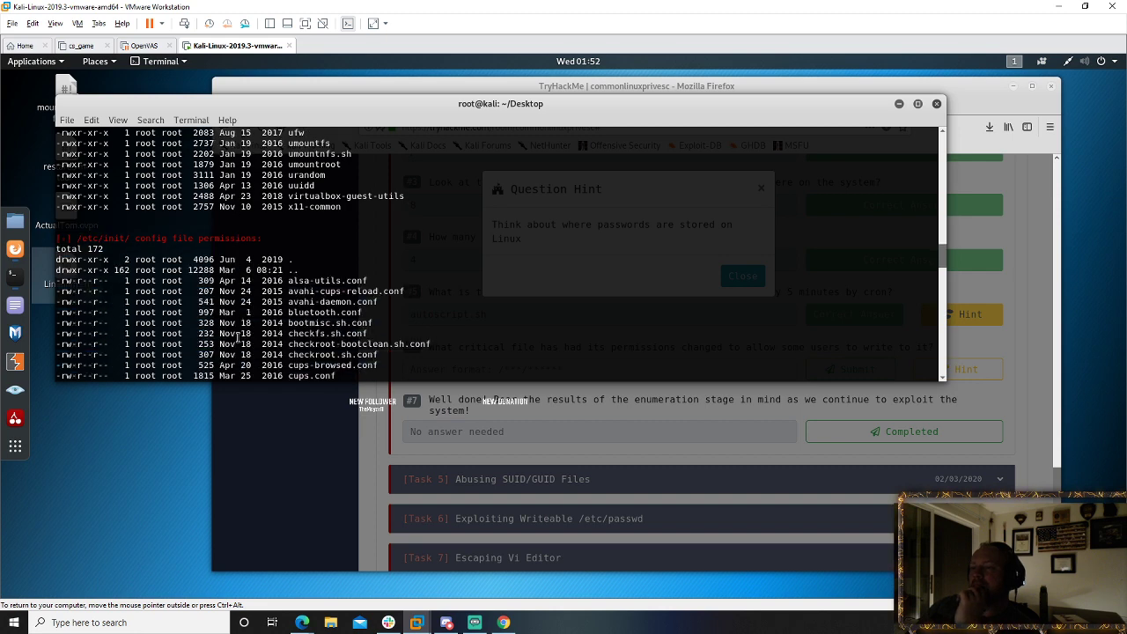
scroll(237, 339, down, 20)
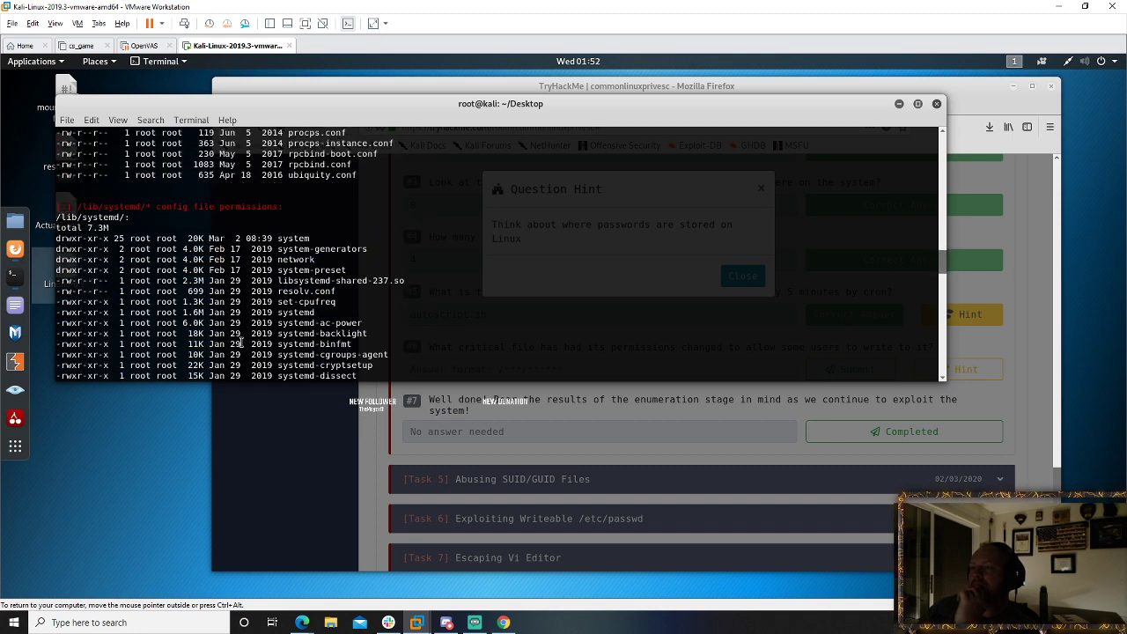
scroll(240, 343, down, 15)
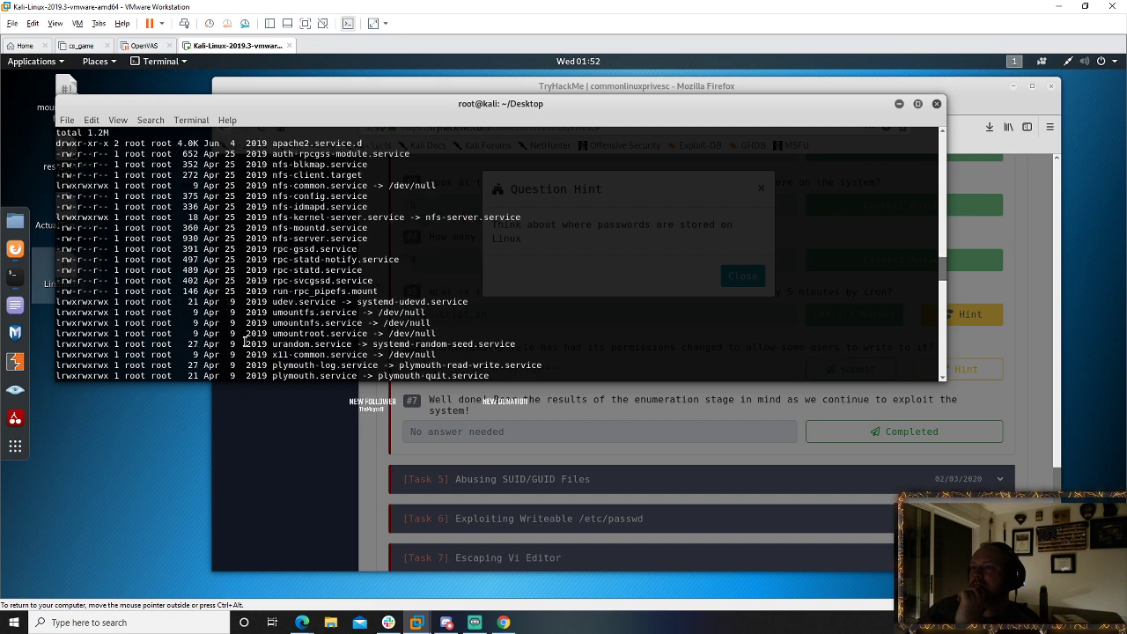
scroll(245, 343, down, 15)
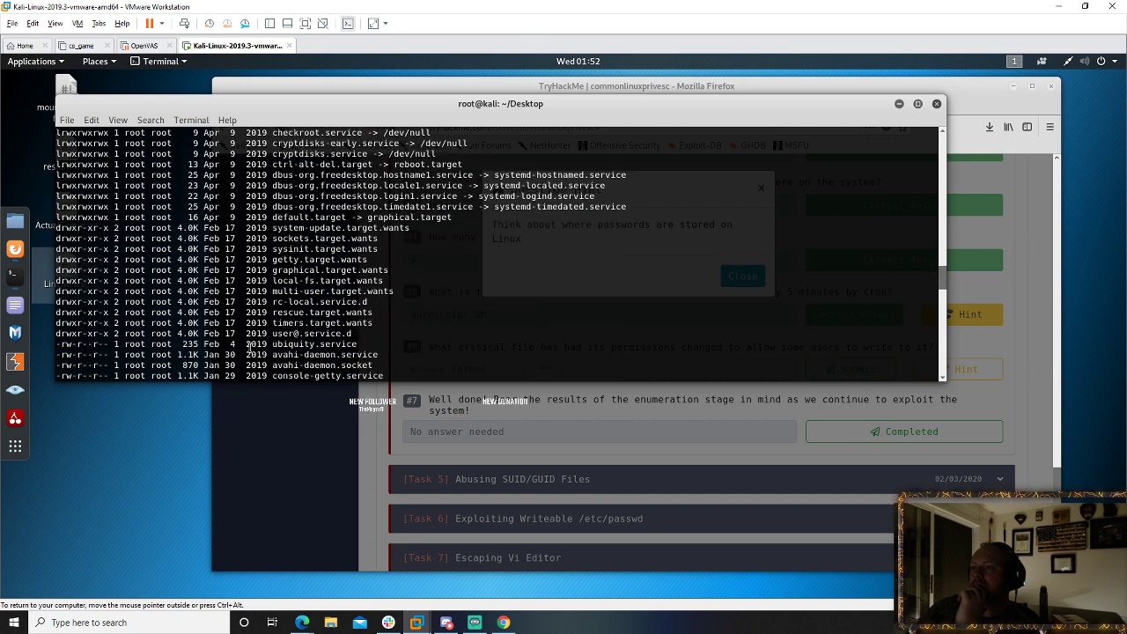
scroll(249, 346, down, 15)
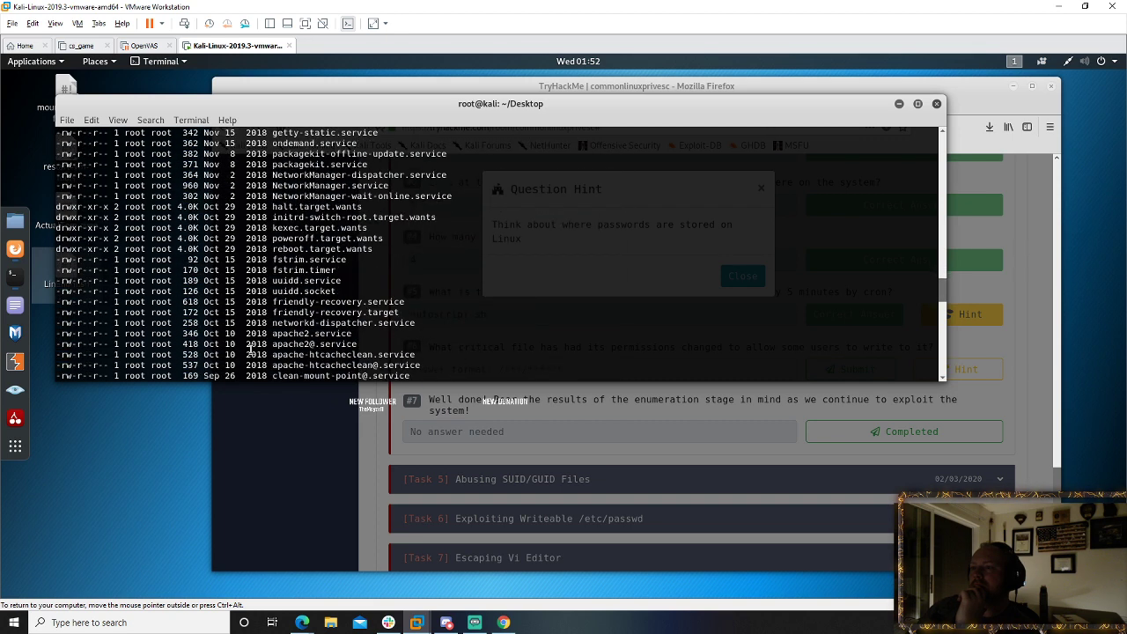
scroll(250, 349, down, 15)
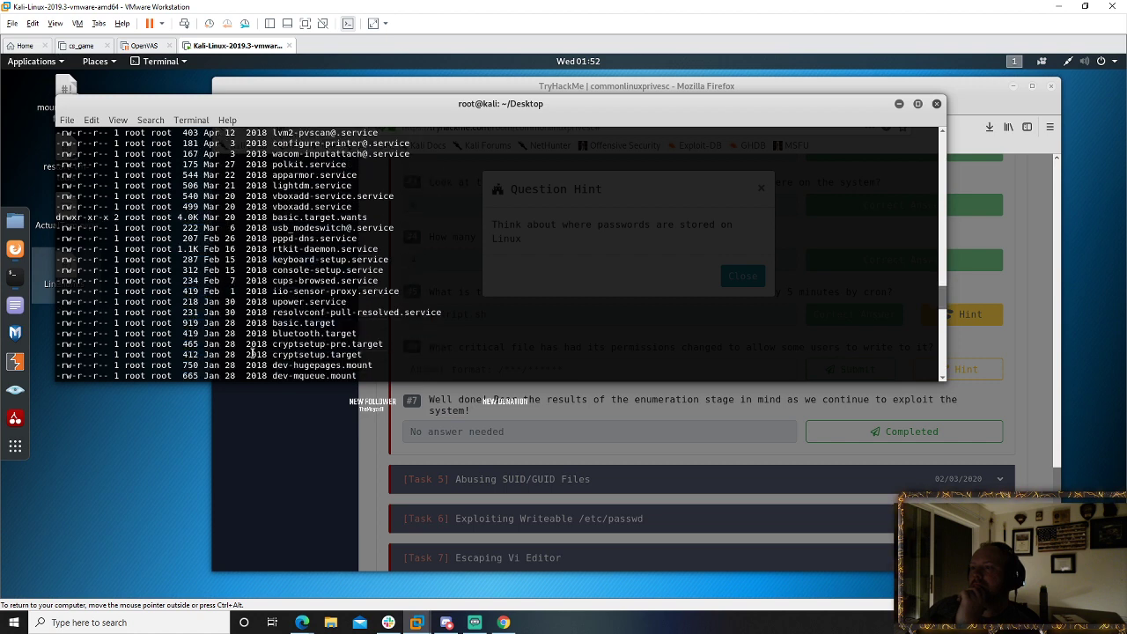
scroll(253, 353, down, 15)
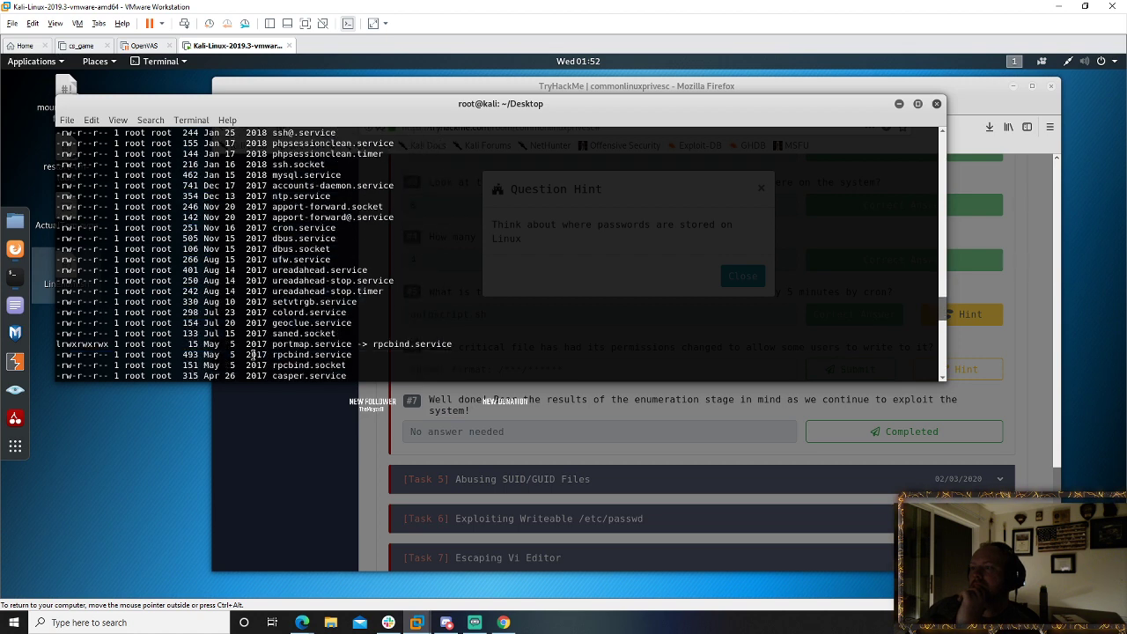
scroll(253, 354, down, 10)
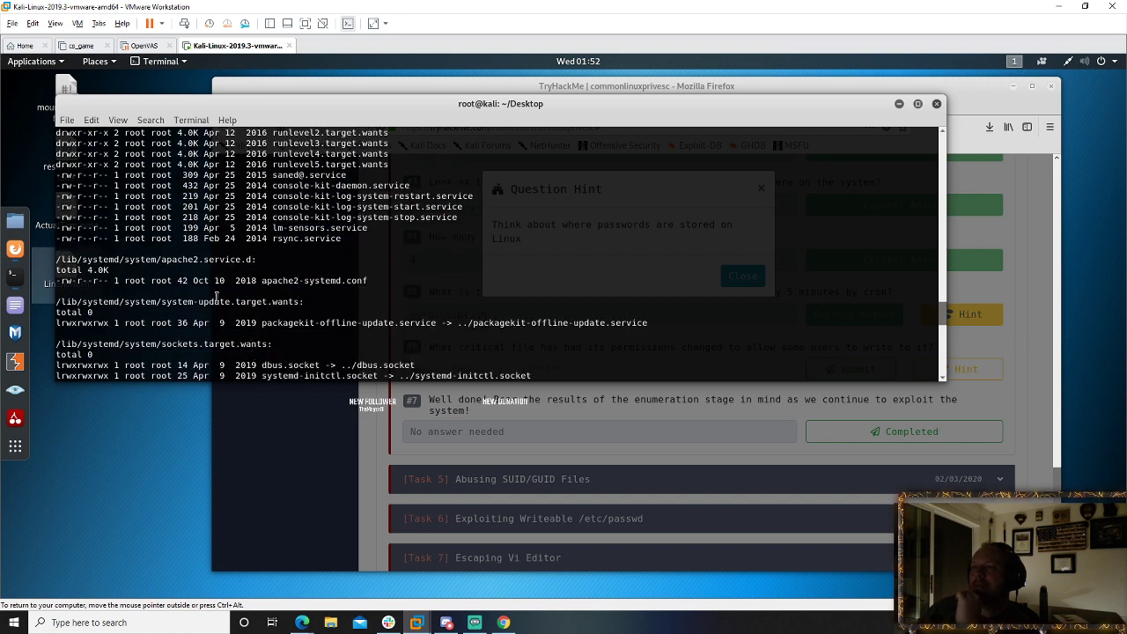
scroll(220, 306, down, 5)
scroll(226, 317, down, 10)
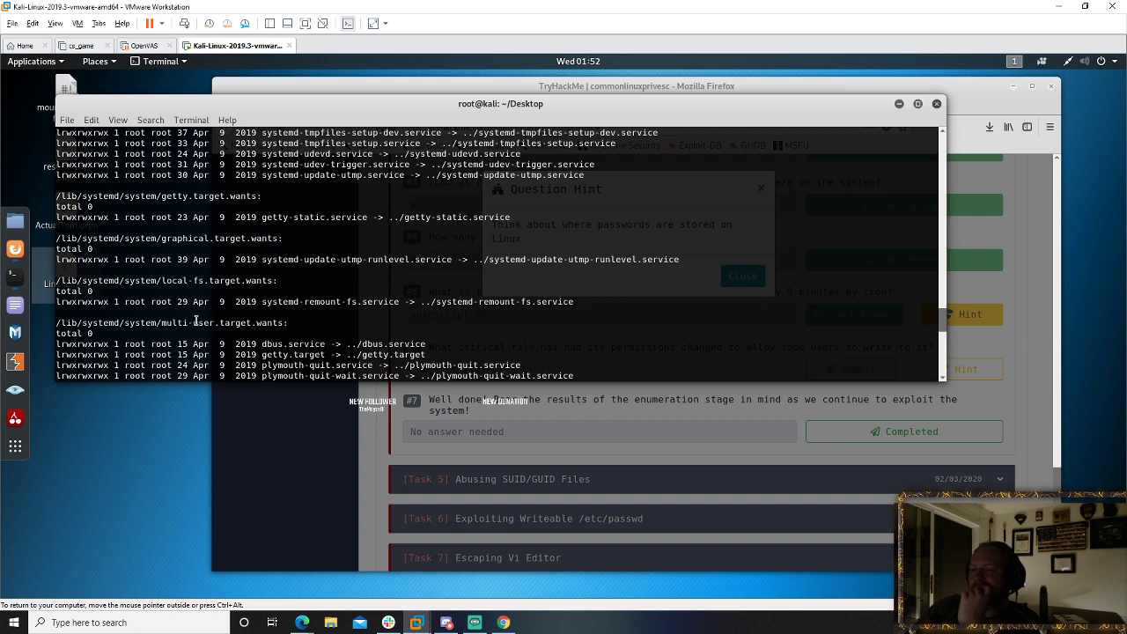
scroll(195, 320, down, 2)
scroll(192, 322, down, 3)
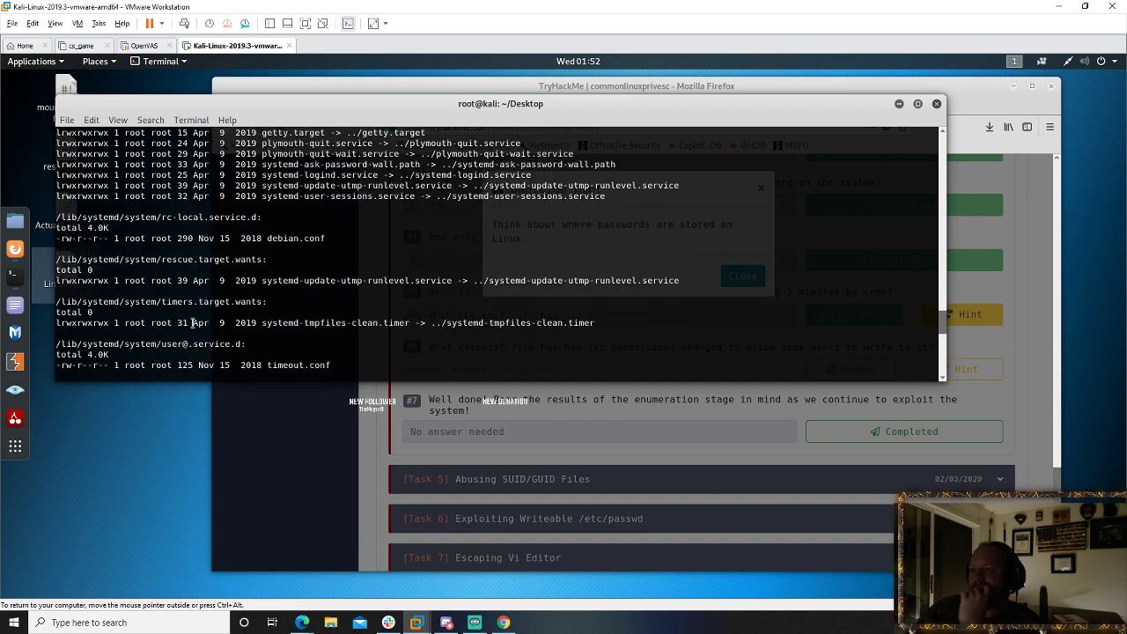
scroll(192, 323, down, 5)
scroll(193, 326, down, 10)
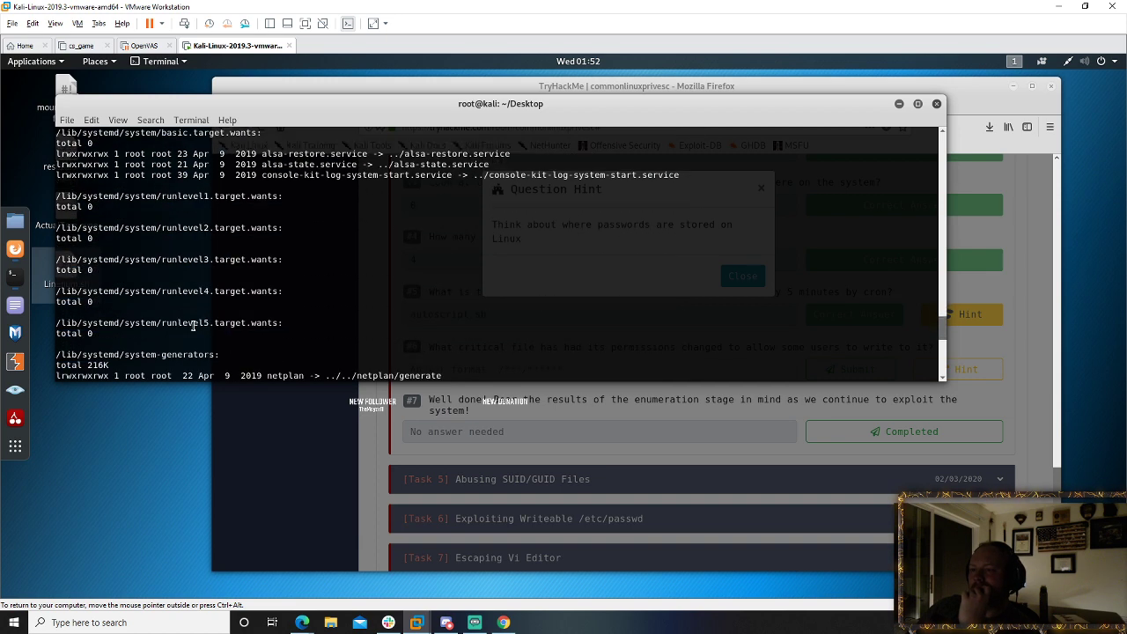
scroll(193, 327, down, 10)
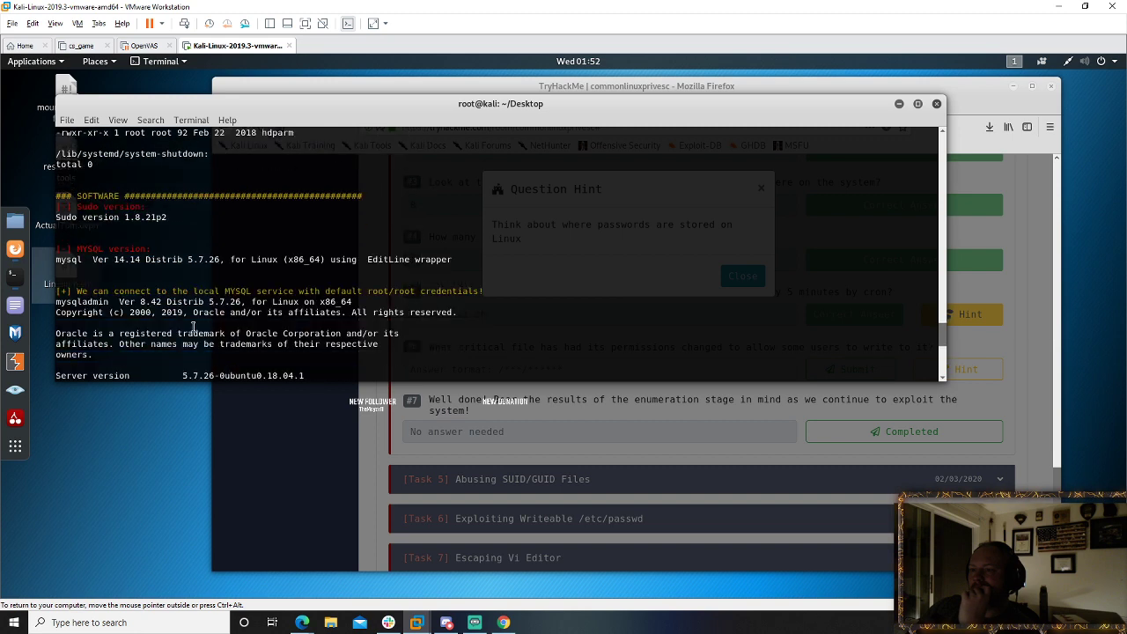
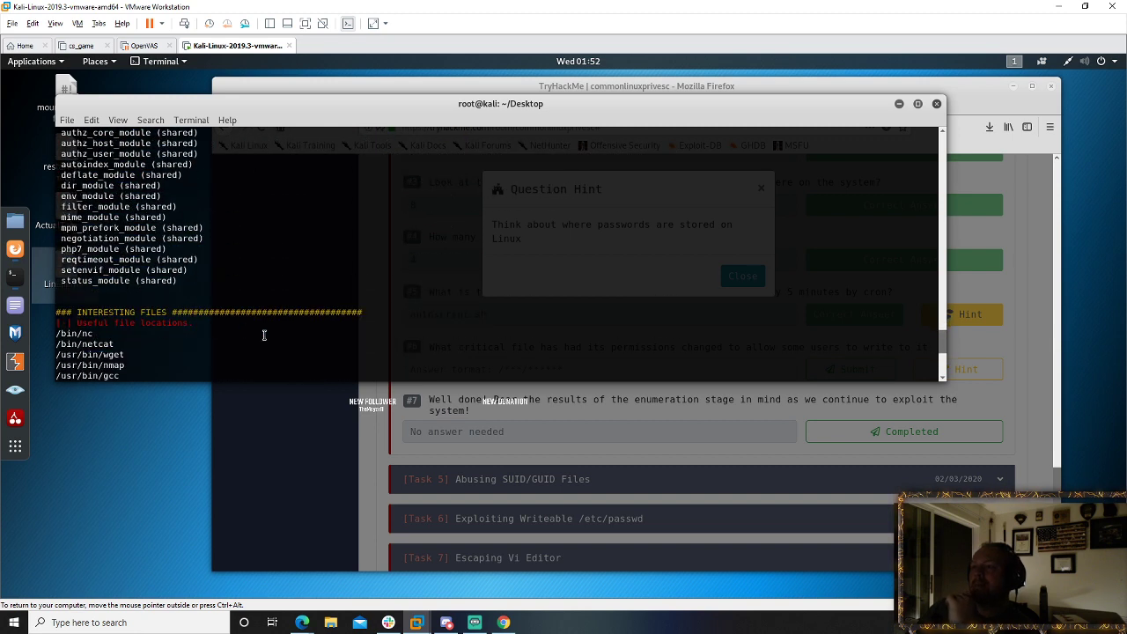
scroll(263, 335, down, 3)
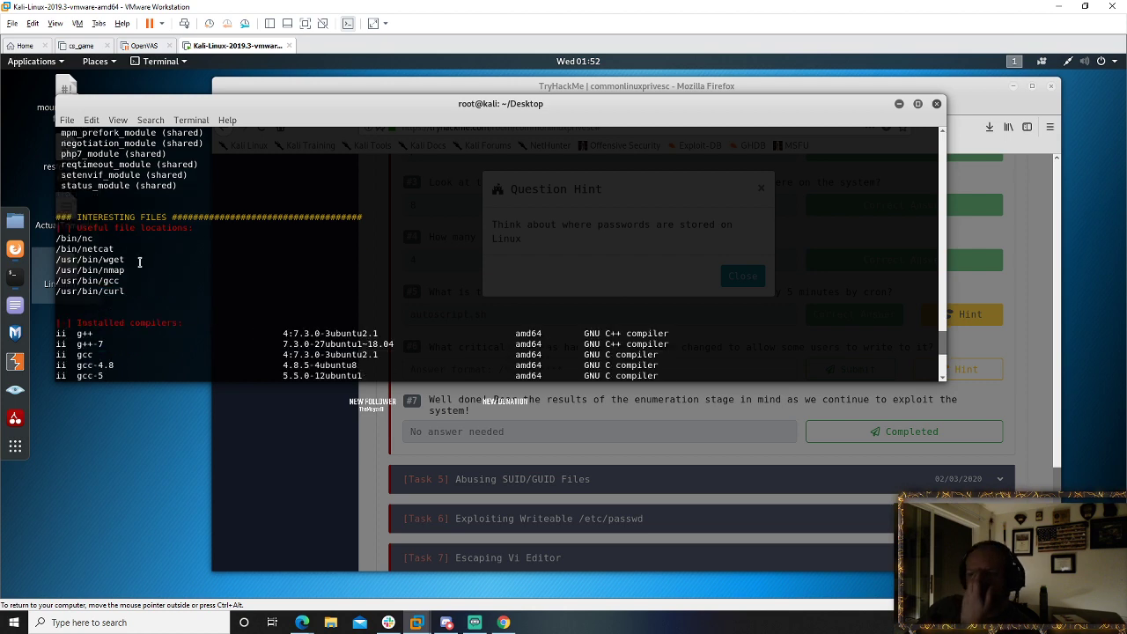
- Scroll the LinEnum output to the sensitive-files section showing /etc/passwd as -rw-rw-r--
scroll(139, 267, down, 5)
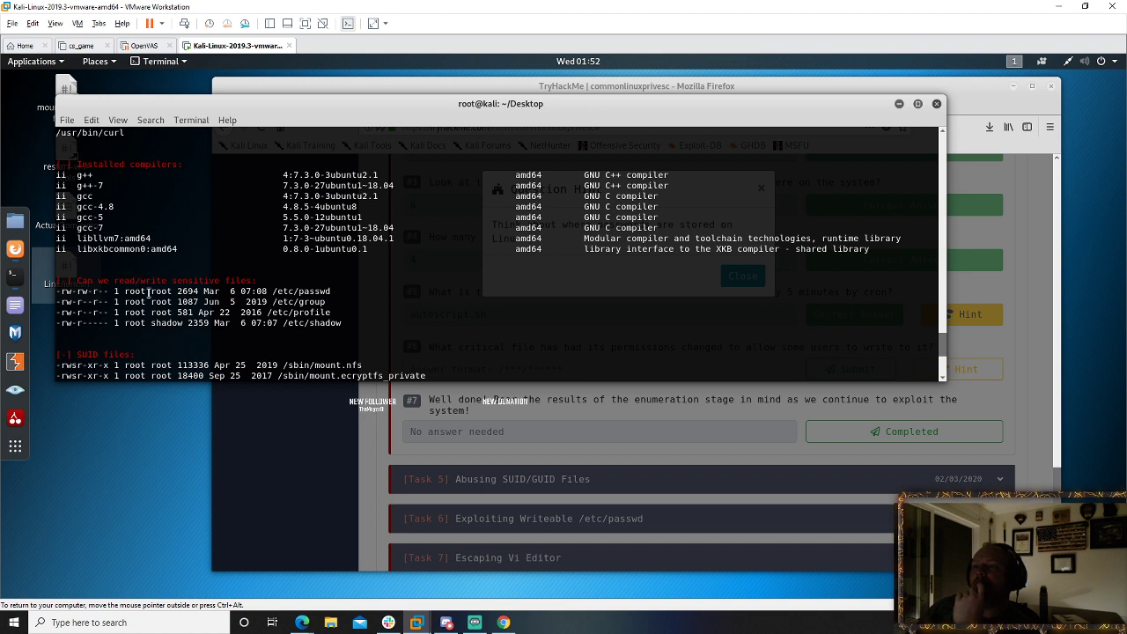
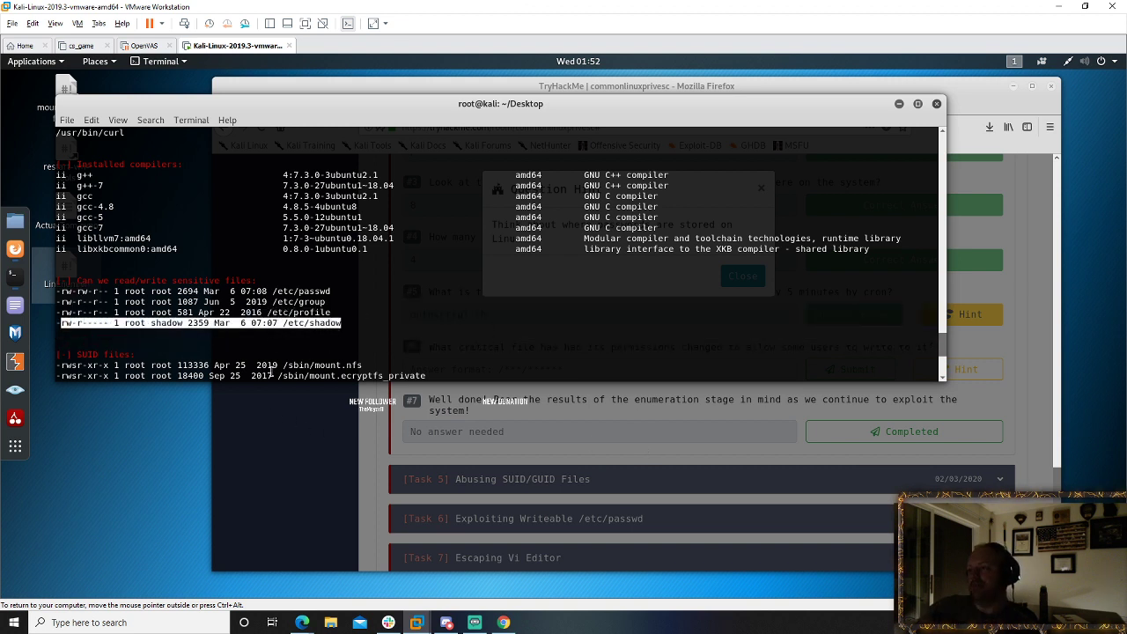
- Bring the TryHackMe quiz page forward, dismiss the question hint, and focus the question #6 answer box
click(568, 467)
click(573, 431)
click(522, 369)
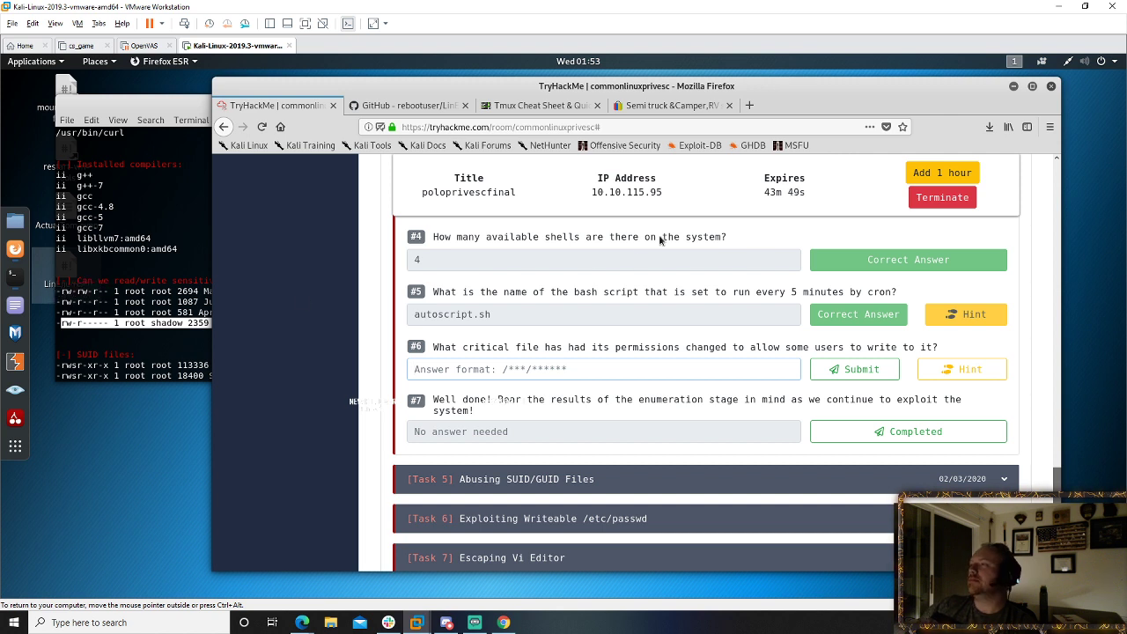
- Search 'linux file permissions' in a new tab and read Linux.com's permission types beside the enumeration output
click(749, 105)
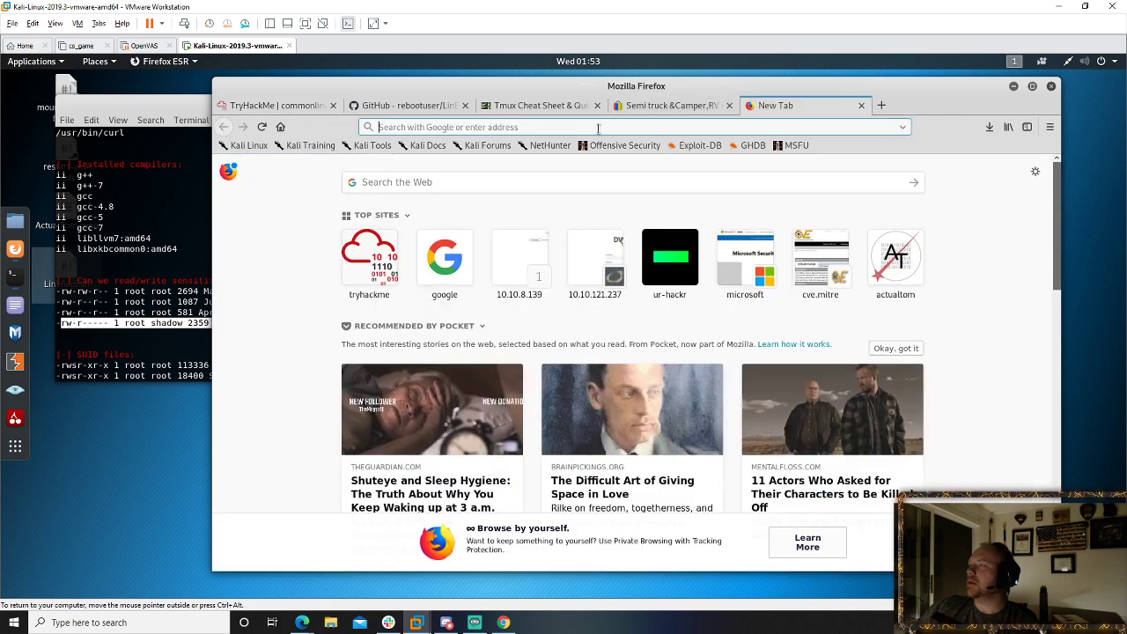
click(604, 128)
text(linux )
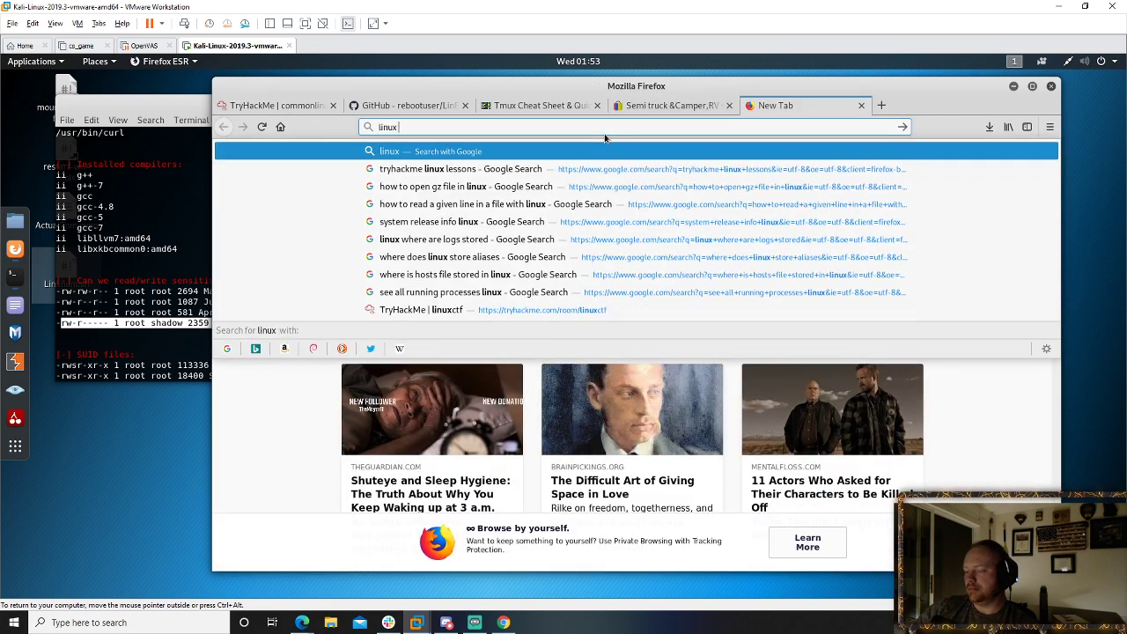
text(file permissions)
key(Return)
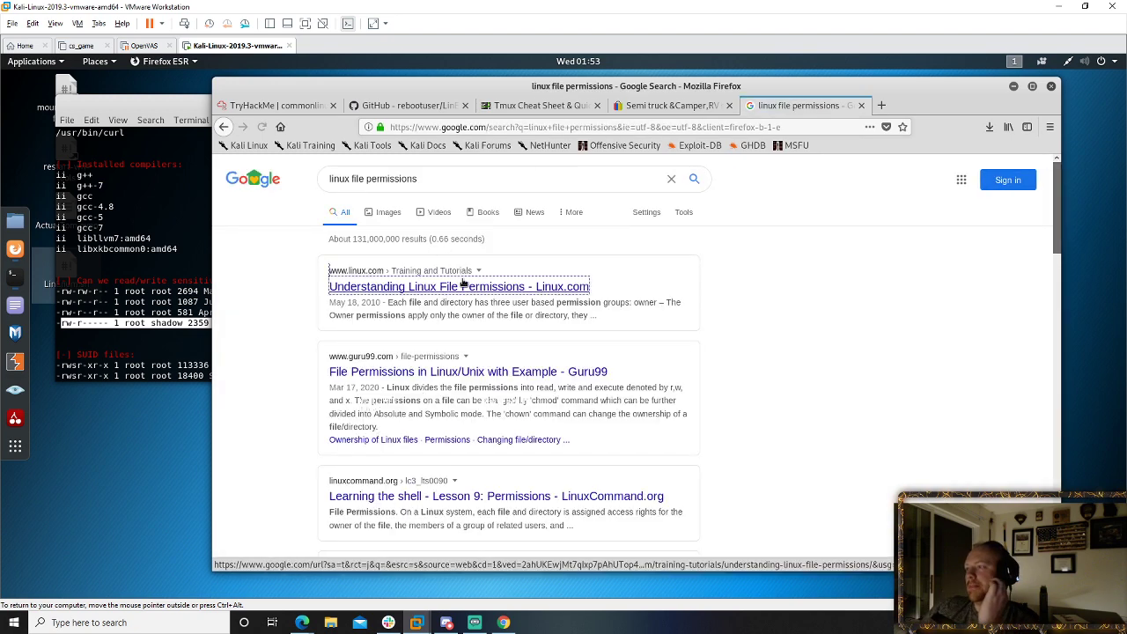
click(458, 287)
scroll(459, 344, down, 6)
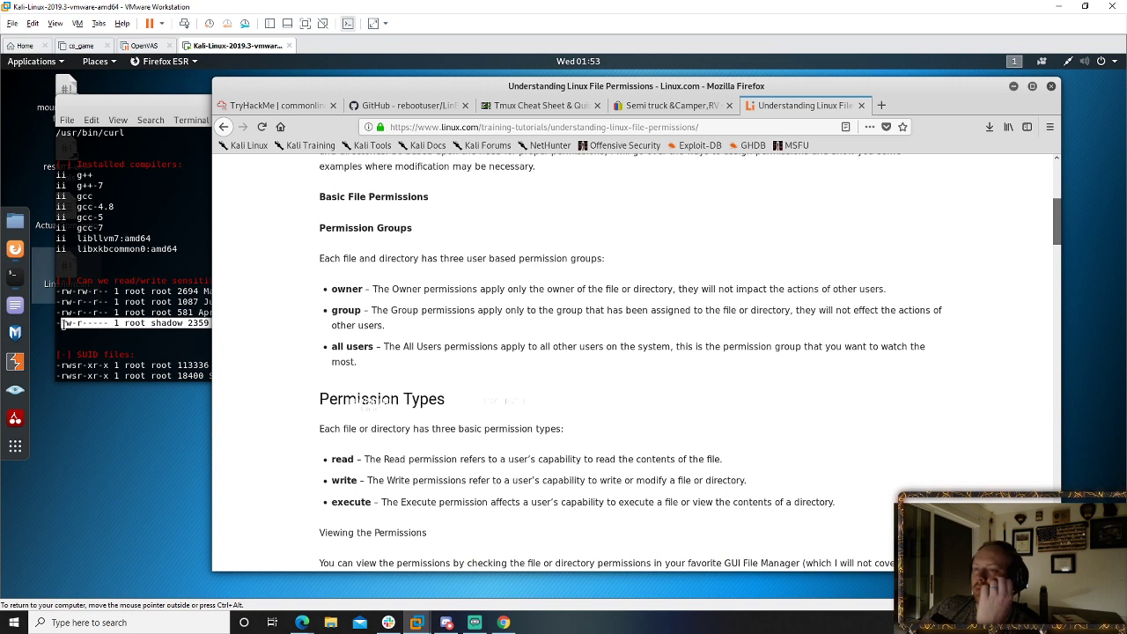
click(115, 329)
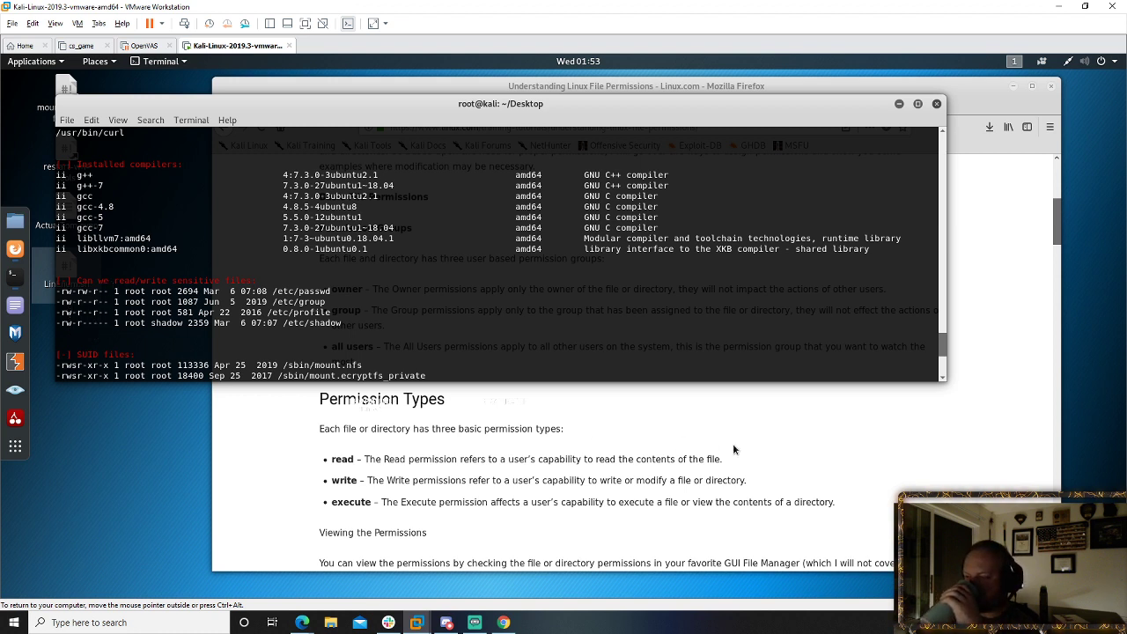
- Submit /etc/shadow as the question #6 answer, then return to the terminal's permission listing
click(558, 411)
click(297, 108)
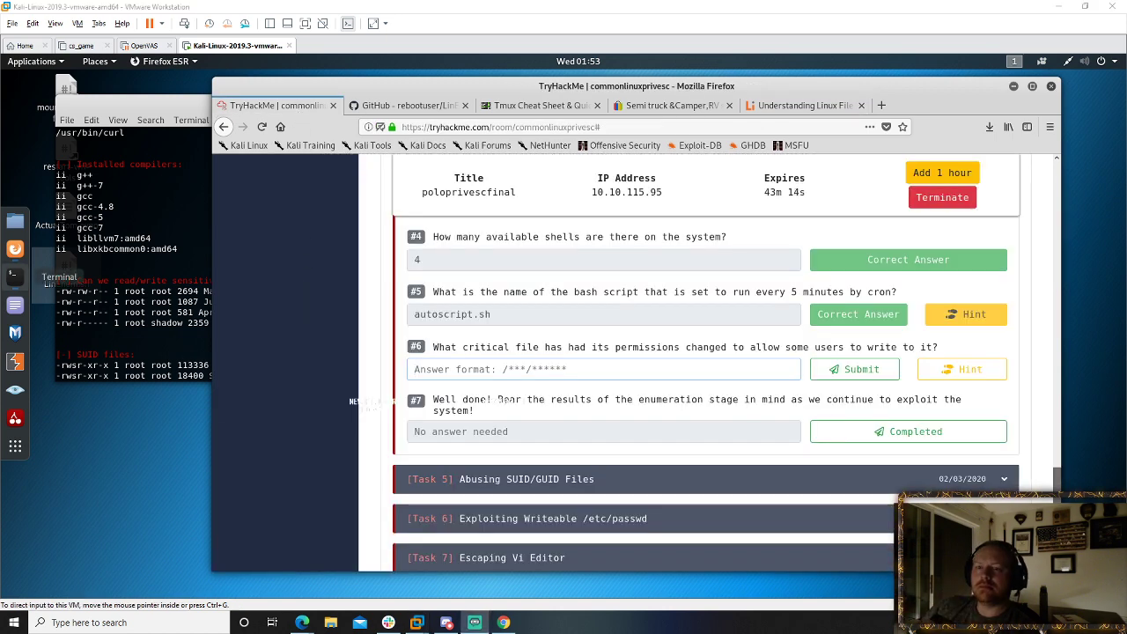
click(550, 373)
text(/etc/sh)
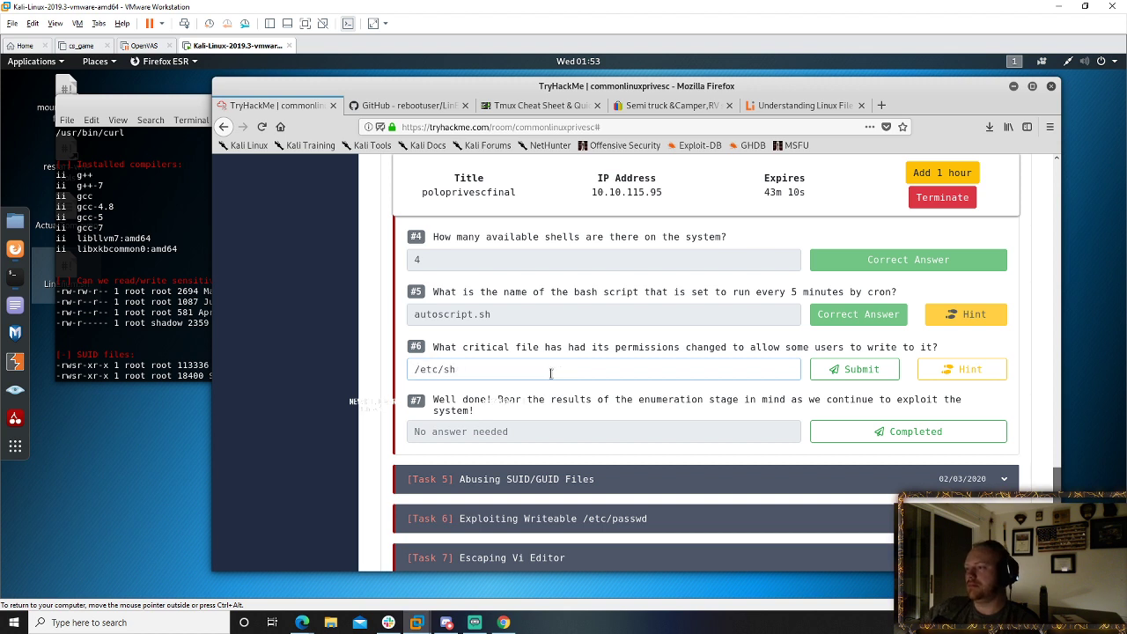
text(adow)
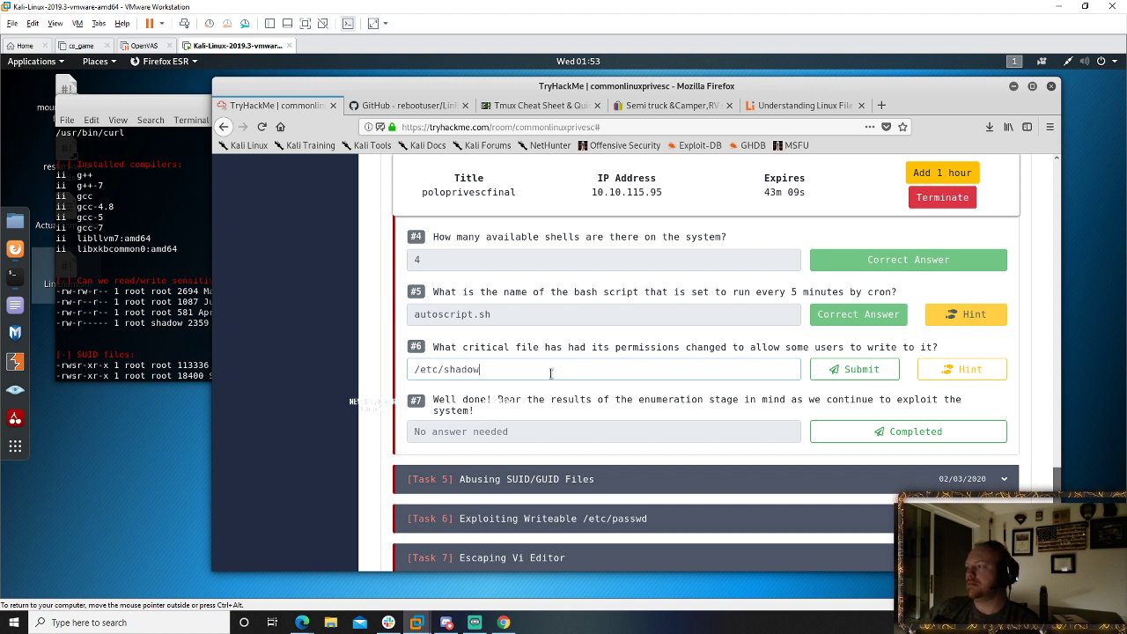
click(877, 368)
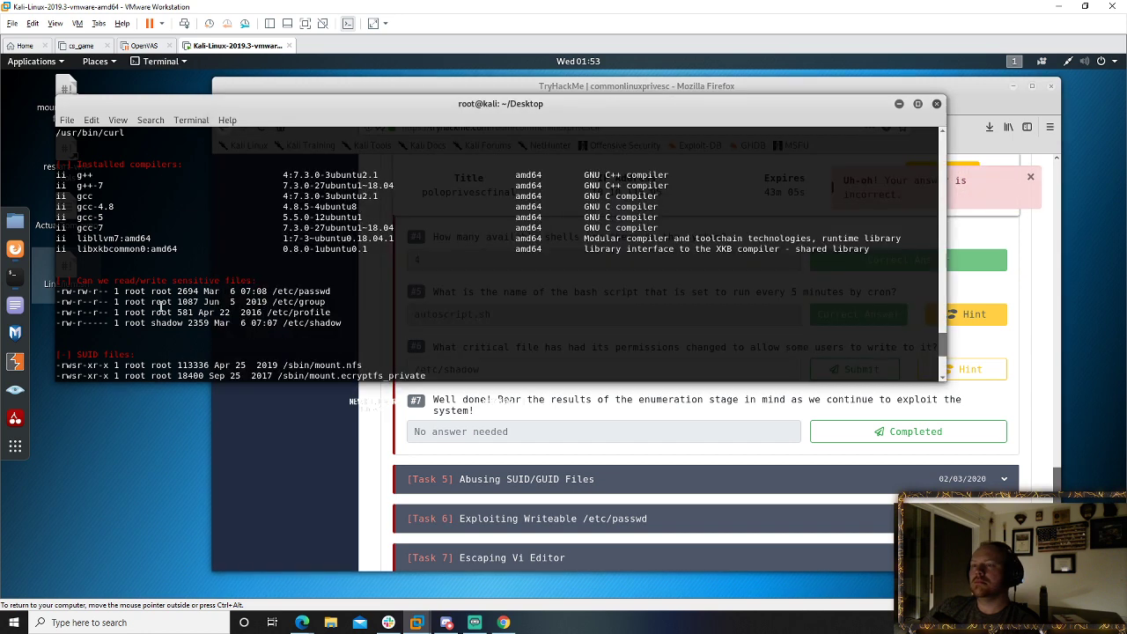
click(210, 321)
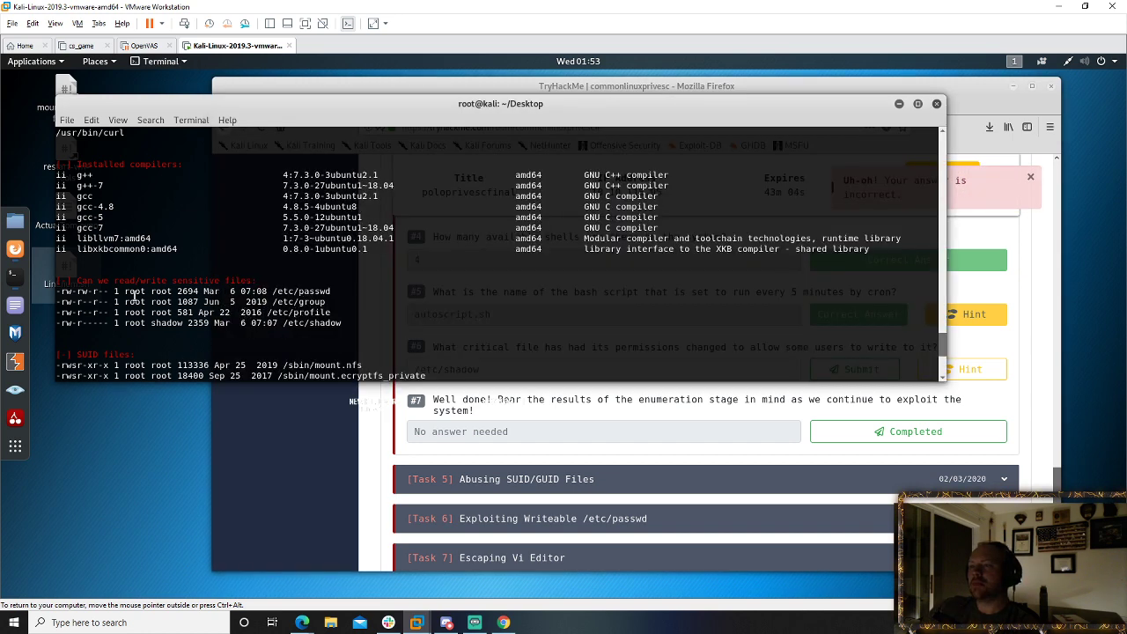
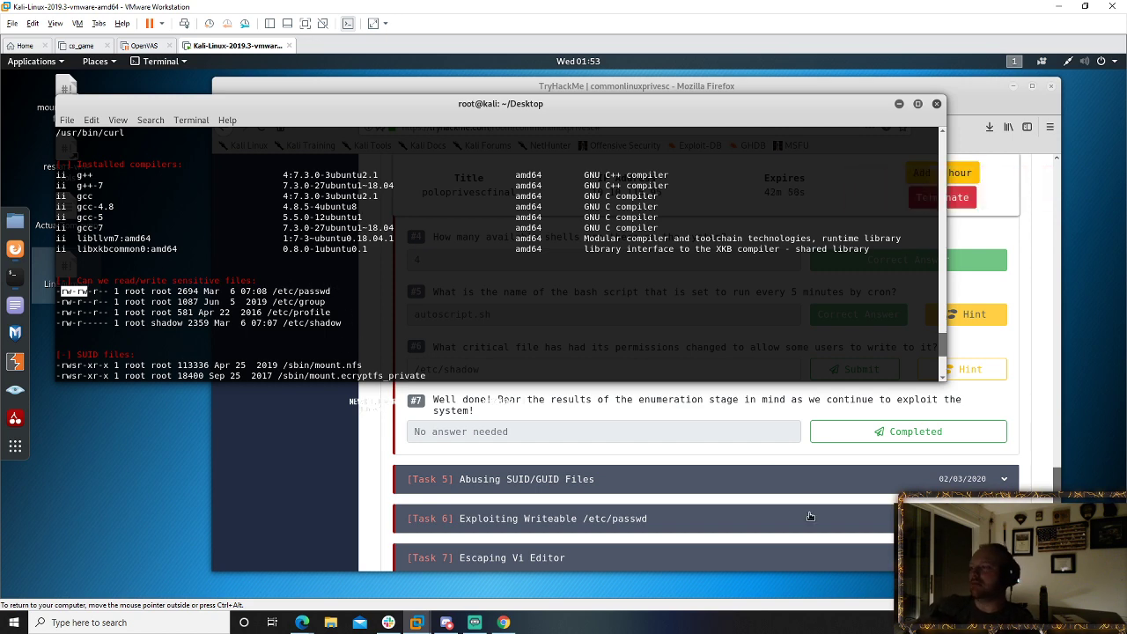
- Change question #6's answer from /etc/shadow to /etc/passwd and submit it
click(743, 420)
click(490, 368)
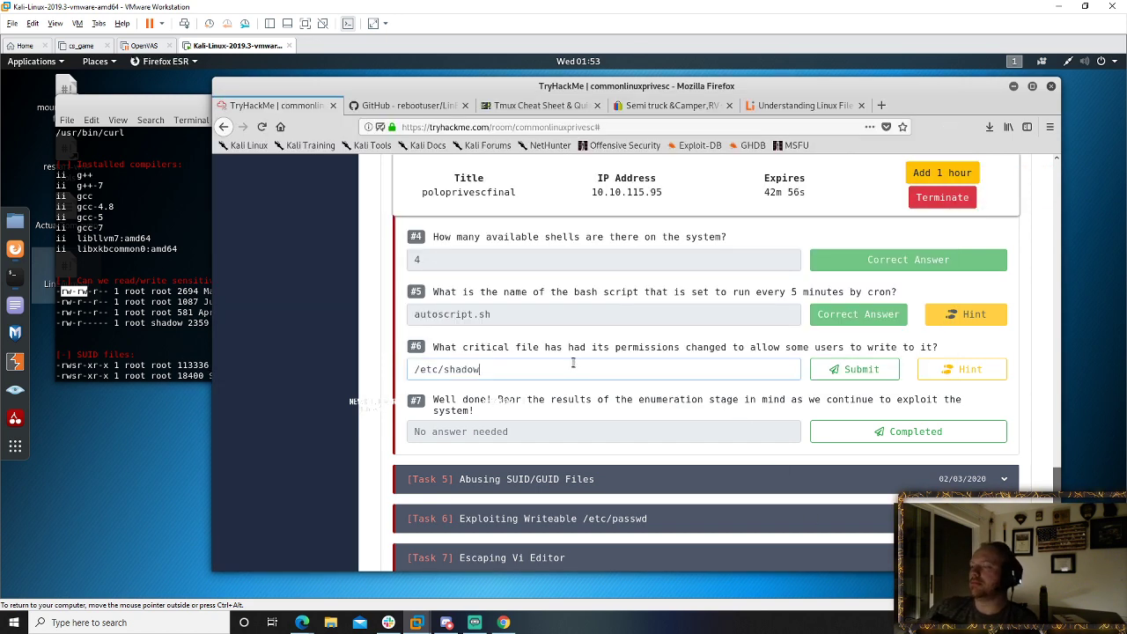
key(BackSpace)
key(BackSpace)
key(BackSpace)
key(BackSpace)
key(BackSpace)
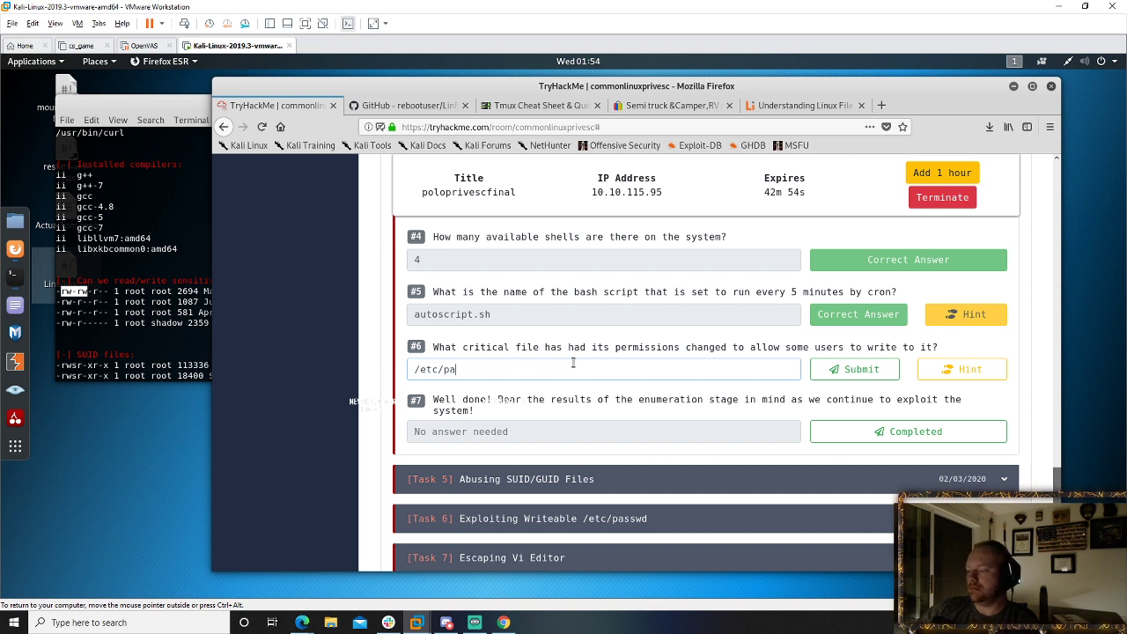
text(passwd)
click(861, 368)
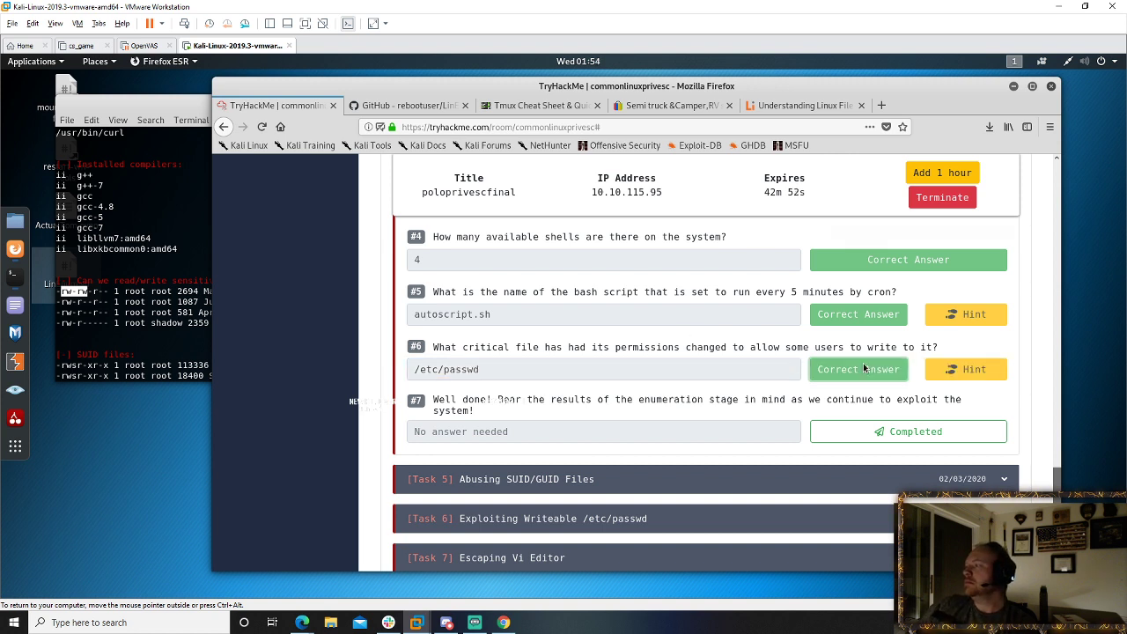
- Mark question #7 as completed
click(889, 436)
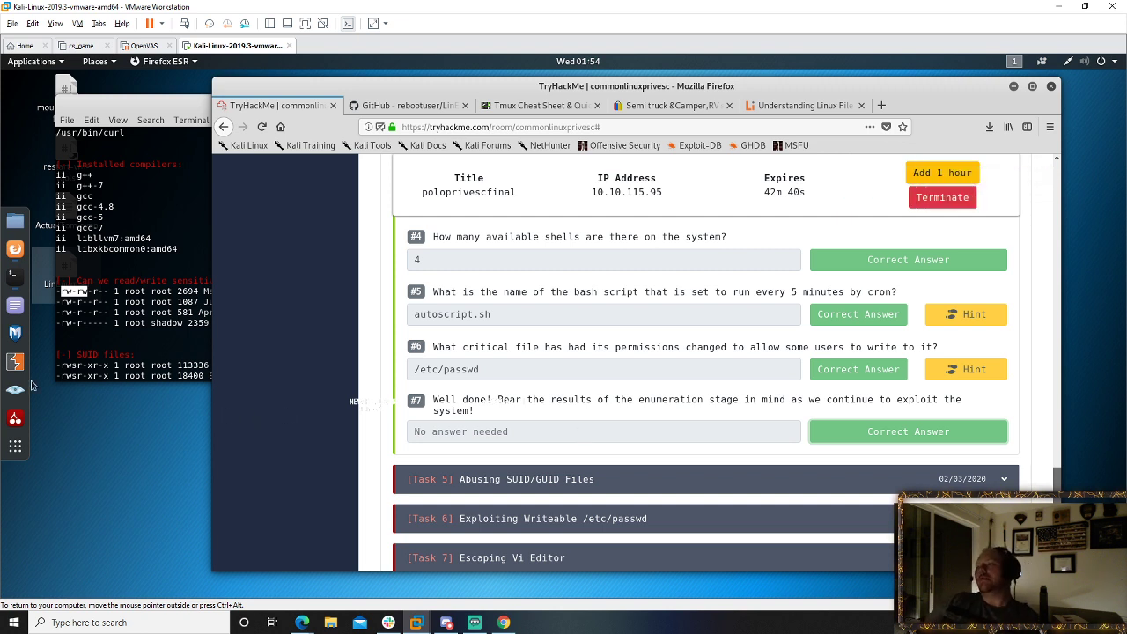
mouse_move(456, 602)
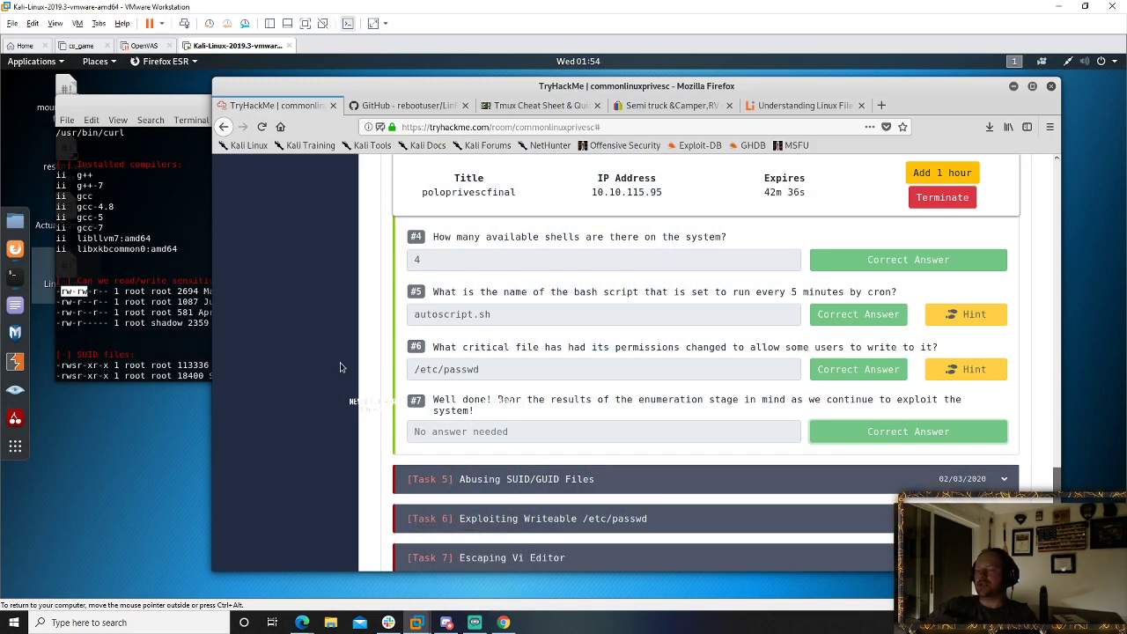
scroll(342, 367, down, 3)
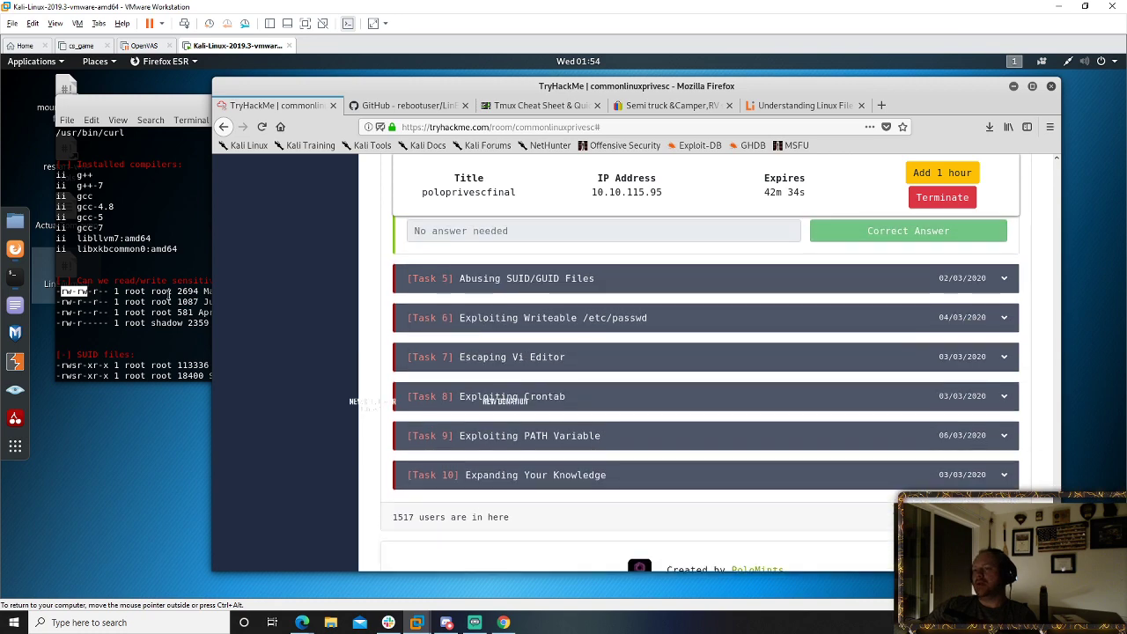
- Run 'tmux new' on the target box, see tmux isn't installed, and return to the room page
click(168, 295)
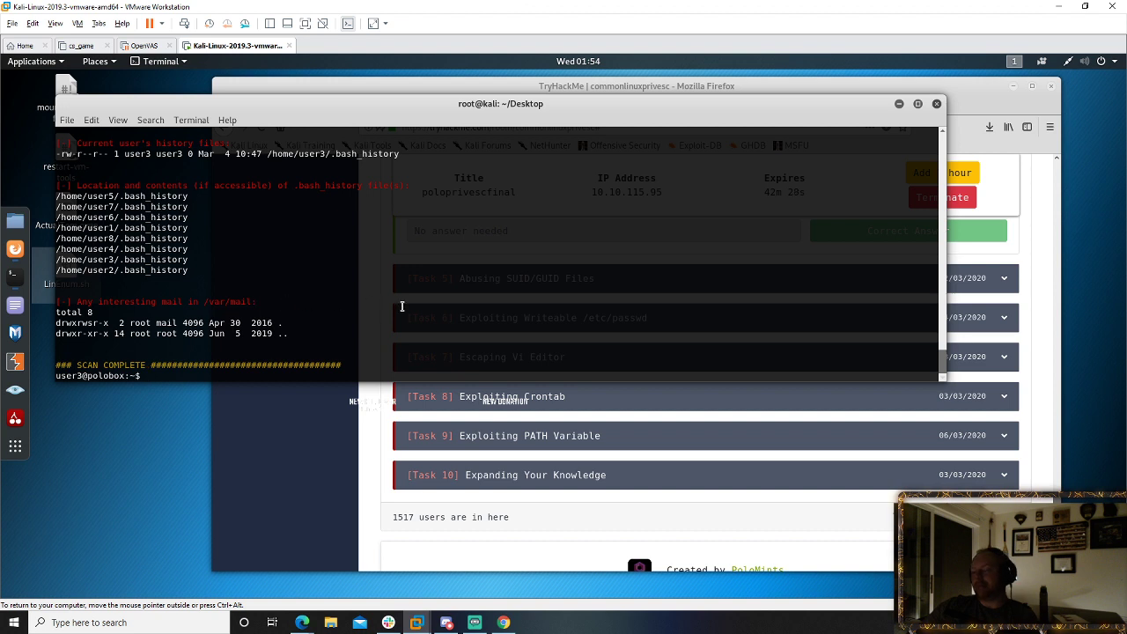
text(tmux new)
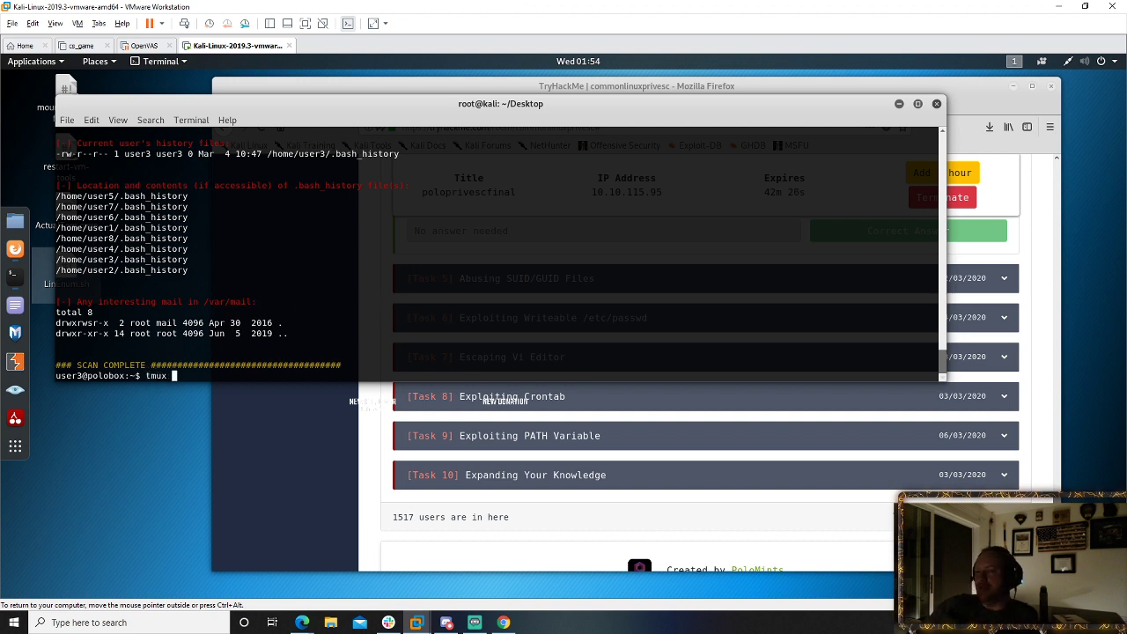
key(Return)
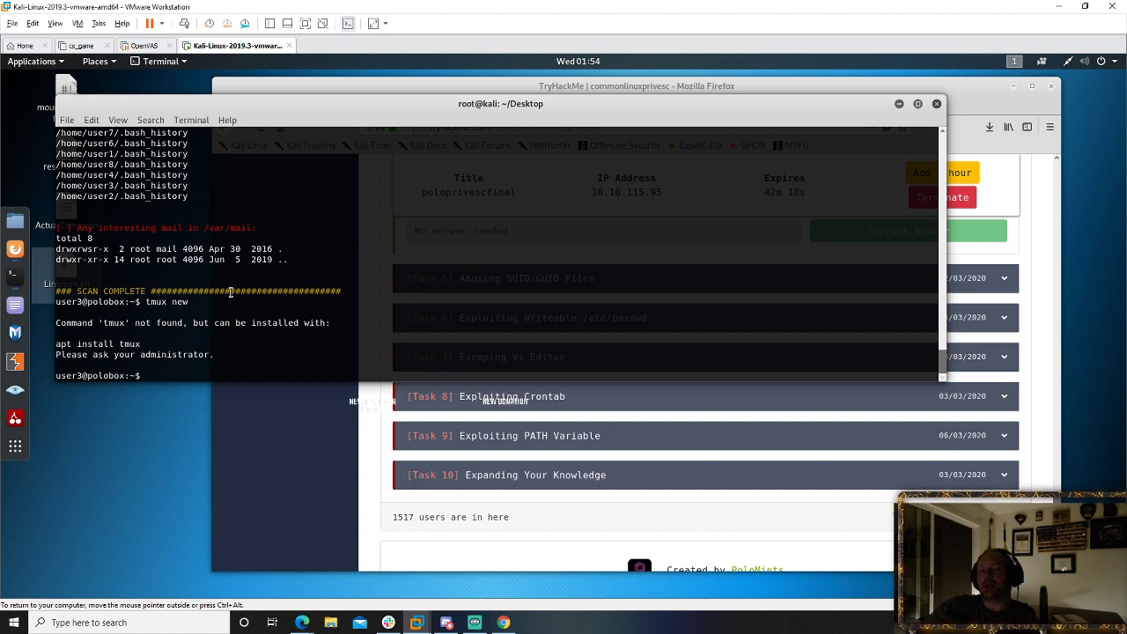
click(317, 414)
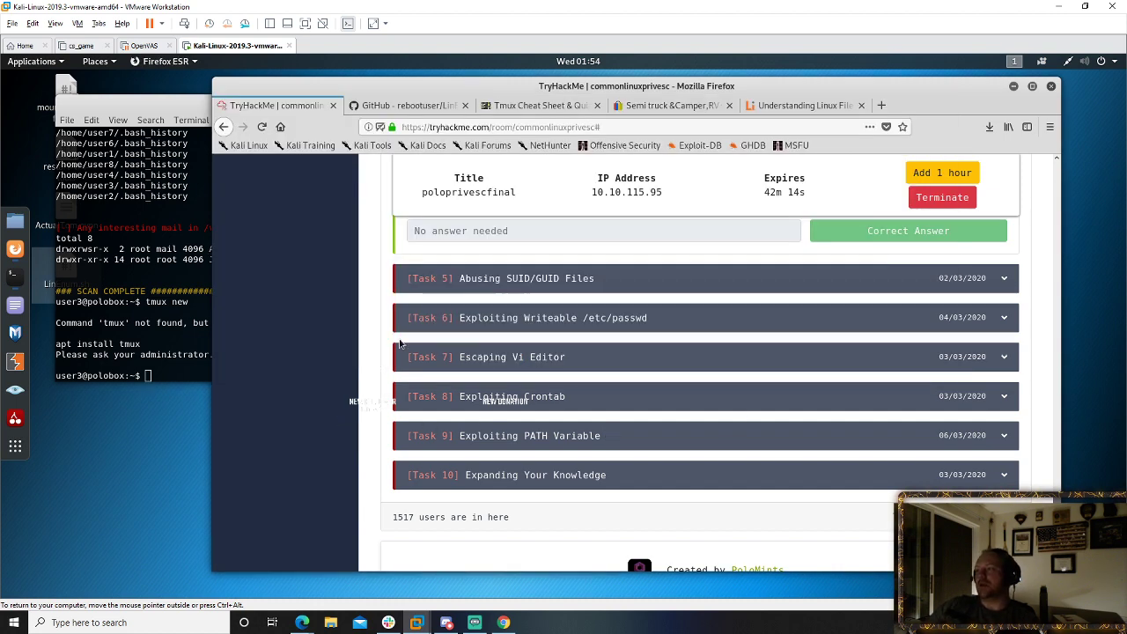
- Scroll the room page back up to the Task 4 Enumeration text about LinEnum
scroll(498, 332, up, 3)
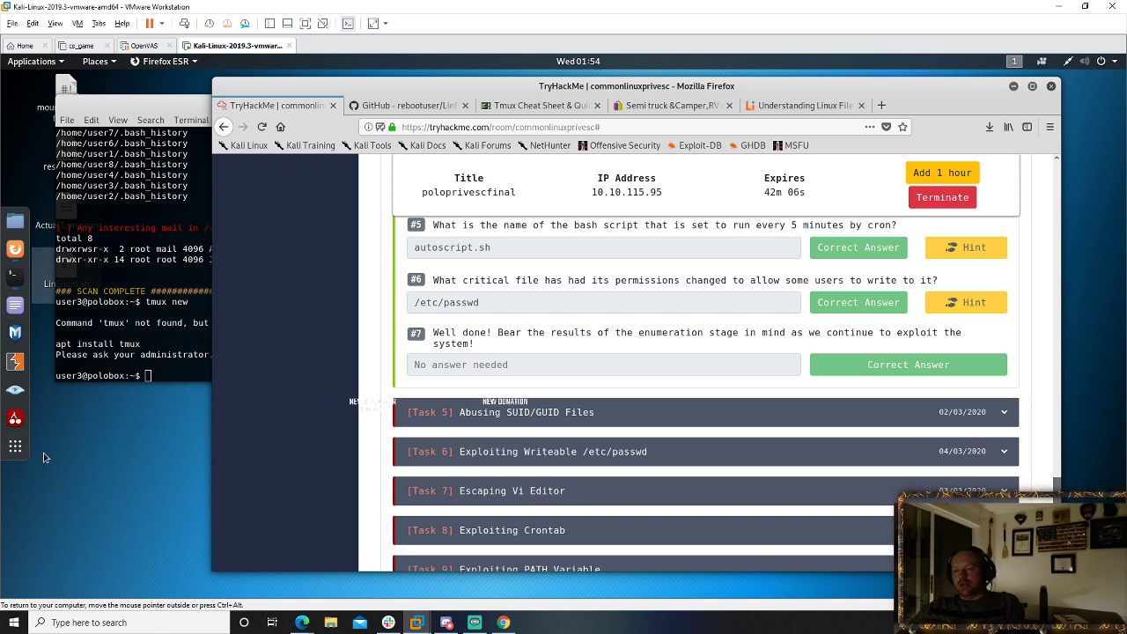
drag(53, 445, 219, 538)
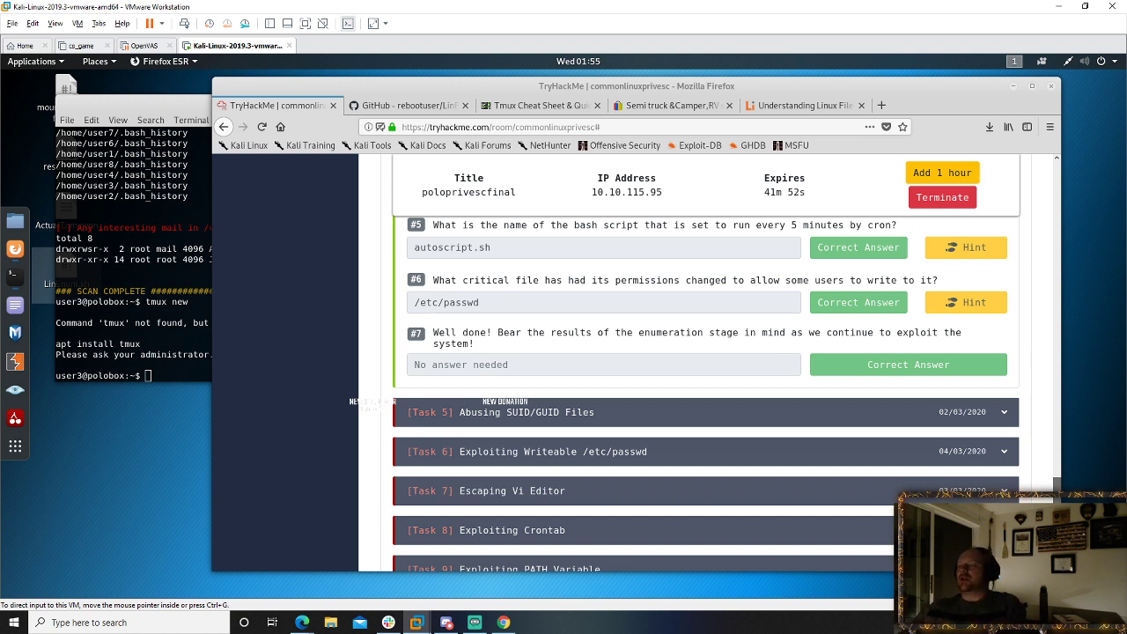
scroll(521, 351, up, 5)
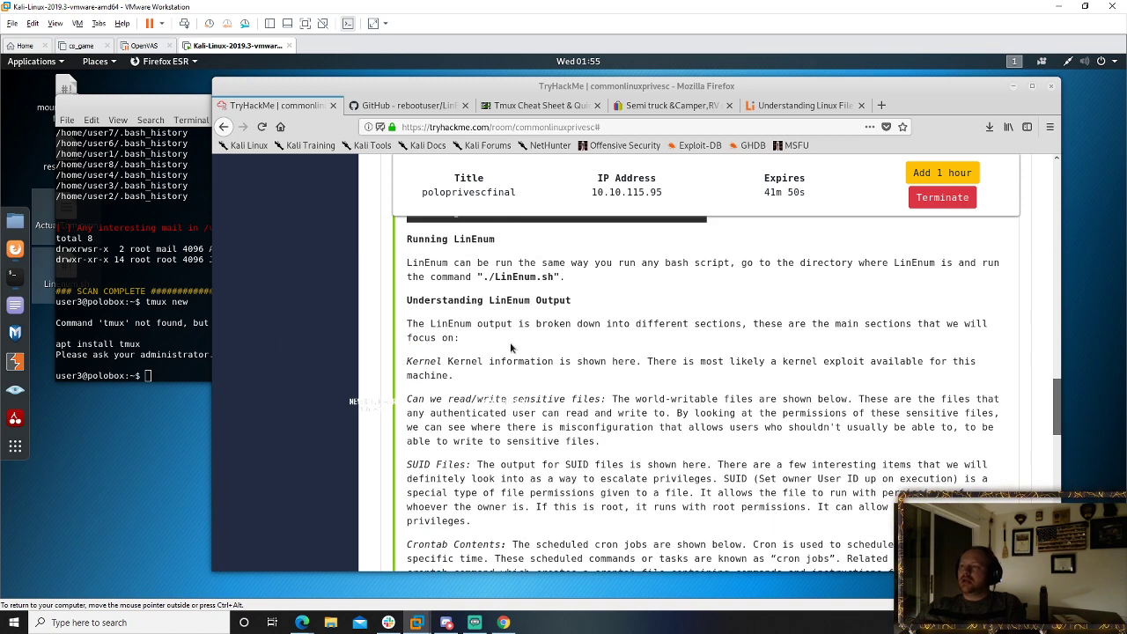
scroll(520, 335, up, 3)
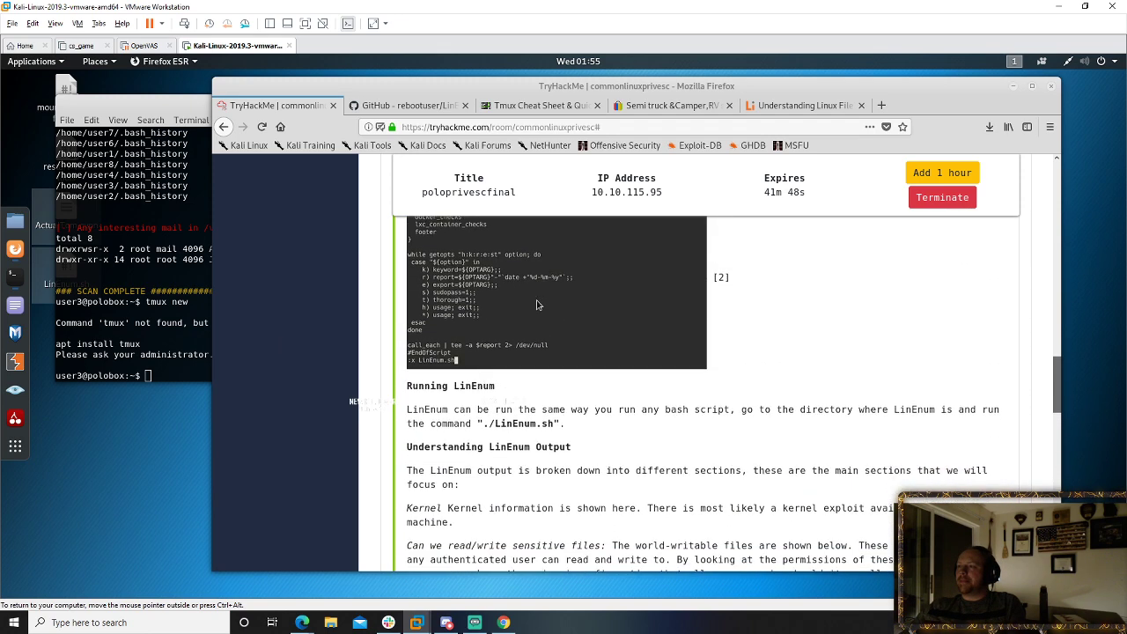
scroll(539, 304, up, 6)
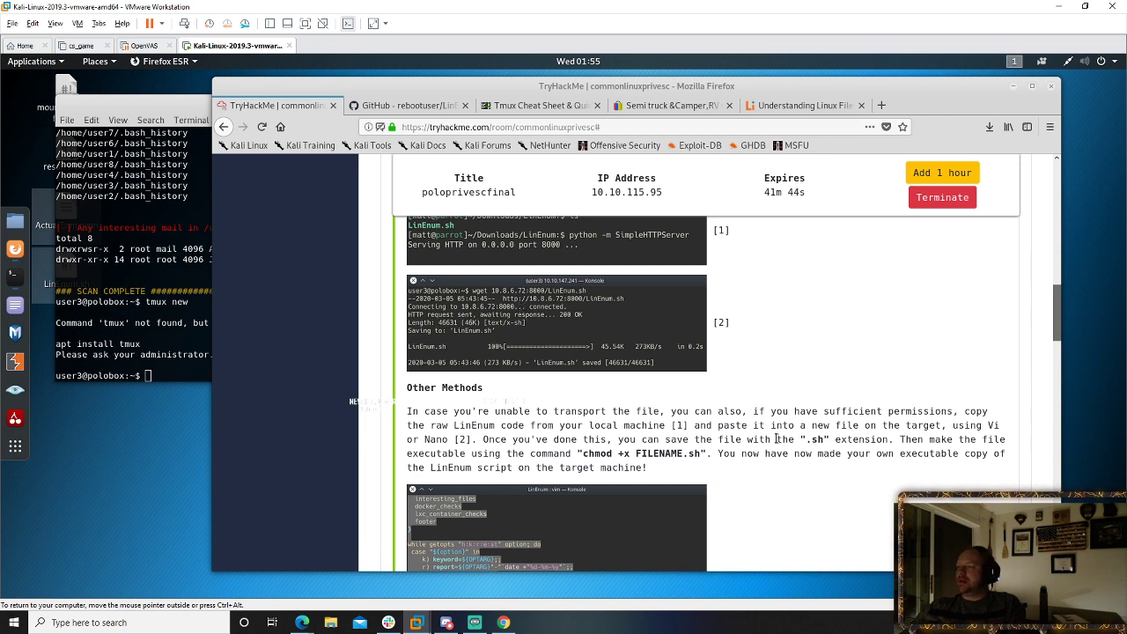
scroll(764, 425, up, 5)
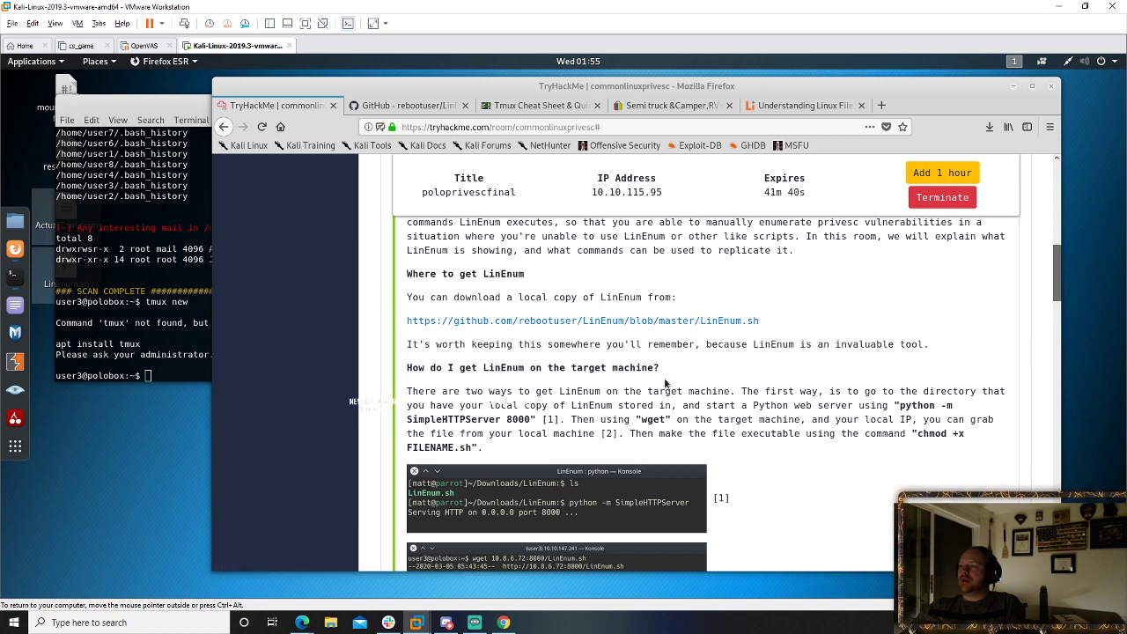
scroll(665, 383, up, 2)
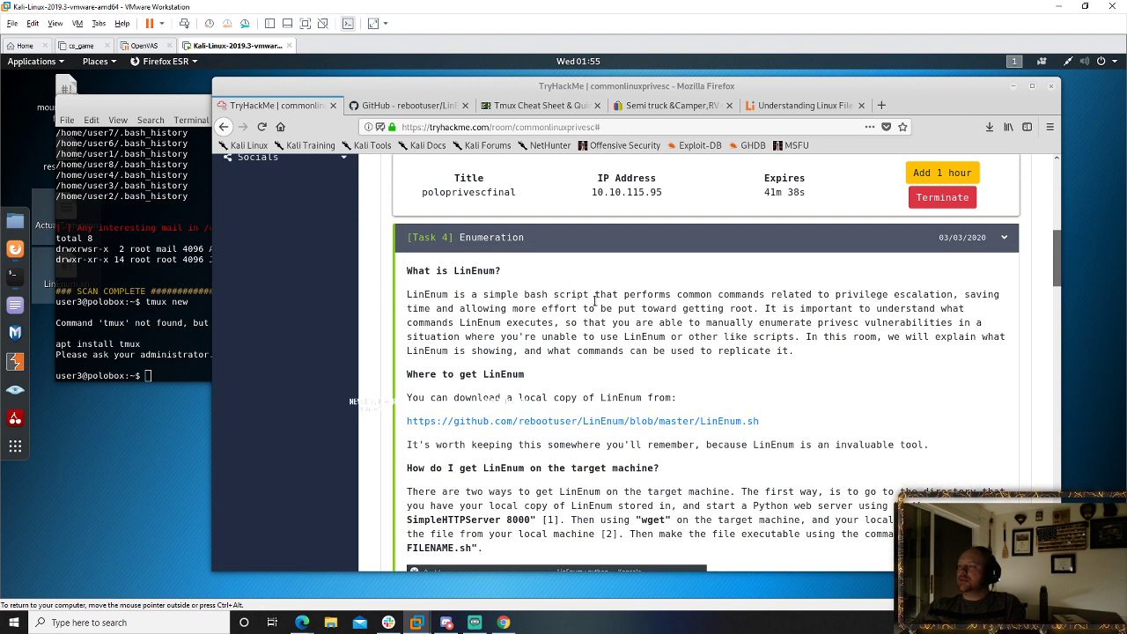
- Highlight the lines on saving time toward root and manually enumerating privesc vulnerabilities
drag(624, 308, 808, 294)
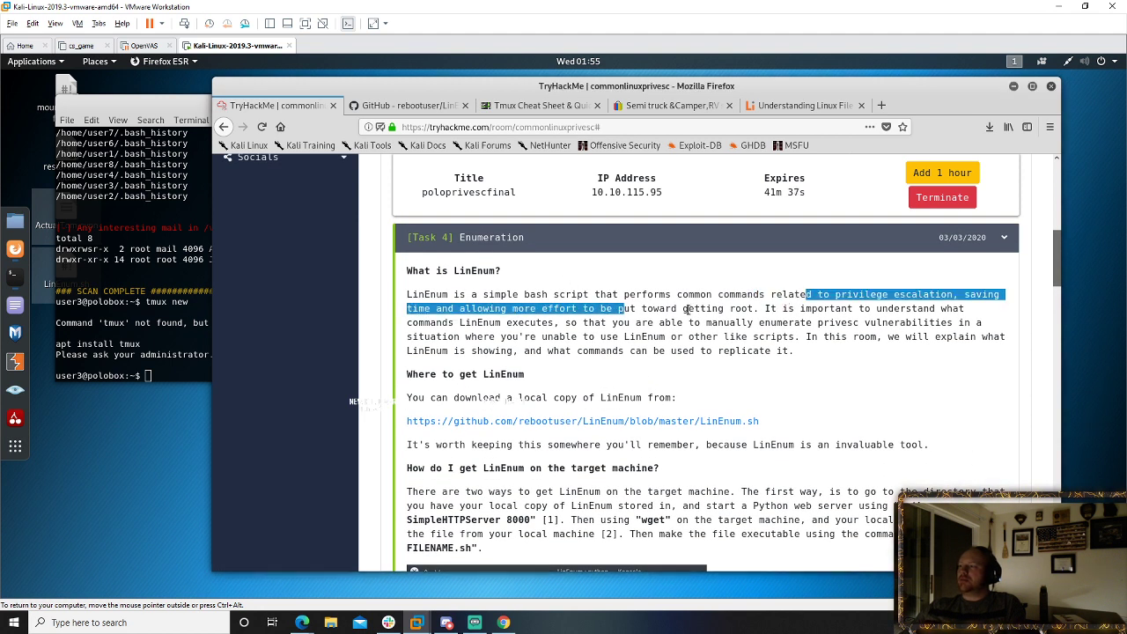
click(782, 319)
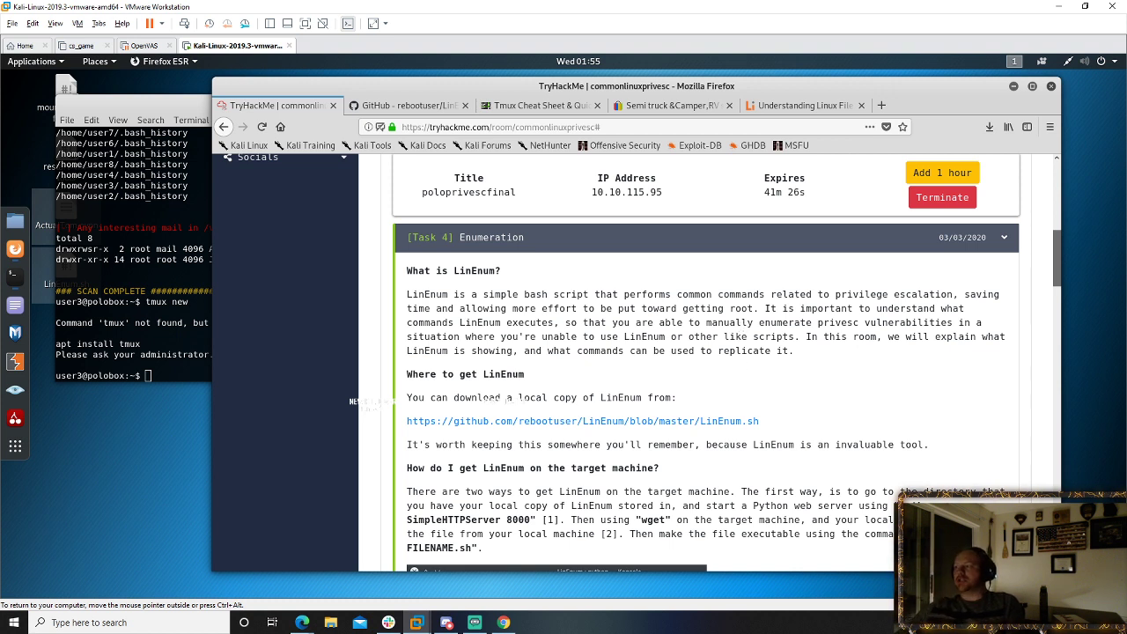
drag(606, 339, 674, 322)
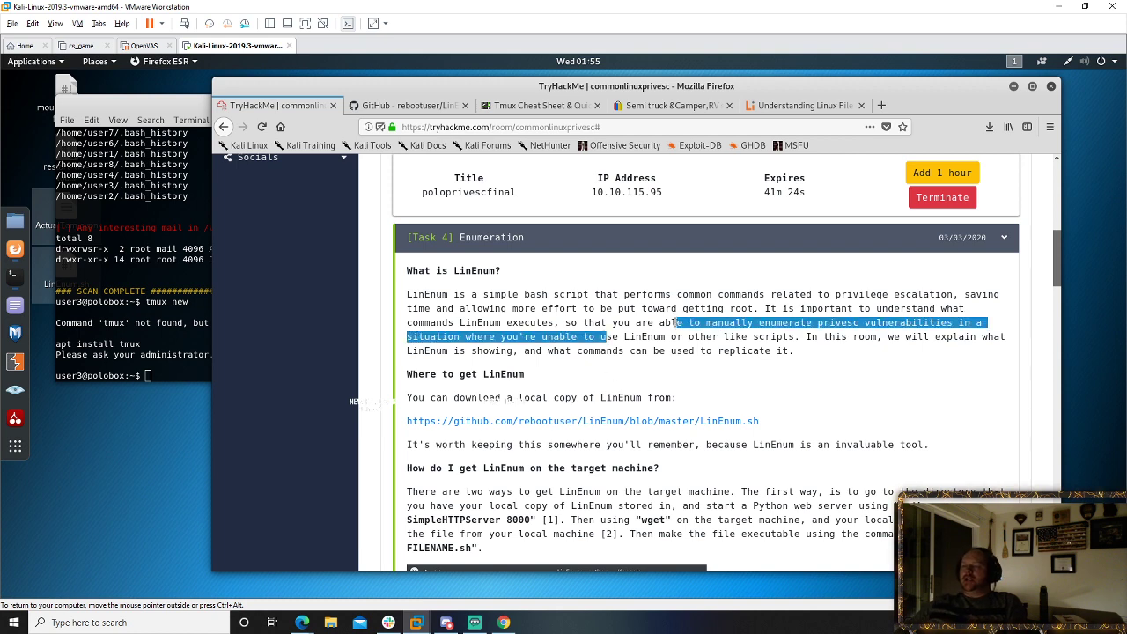
click(674, 324)
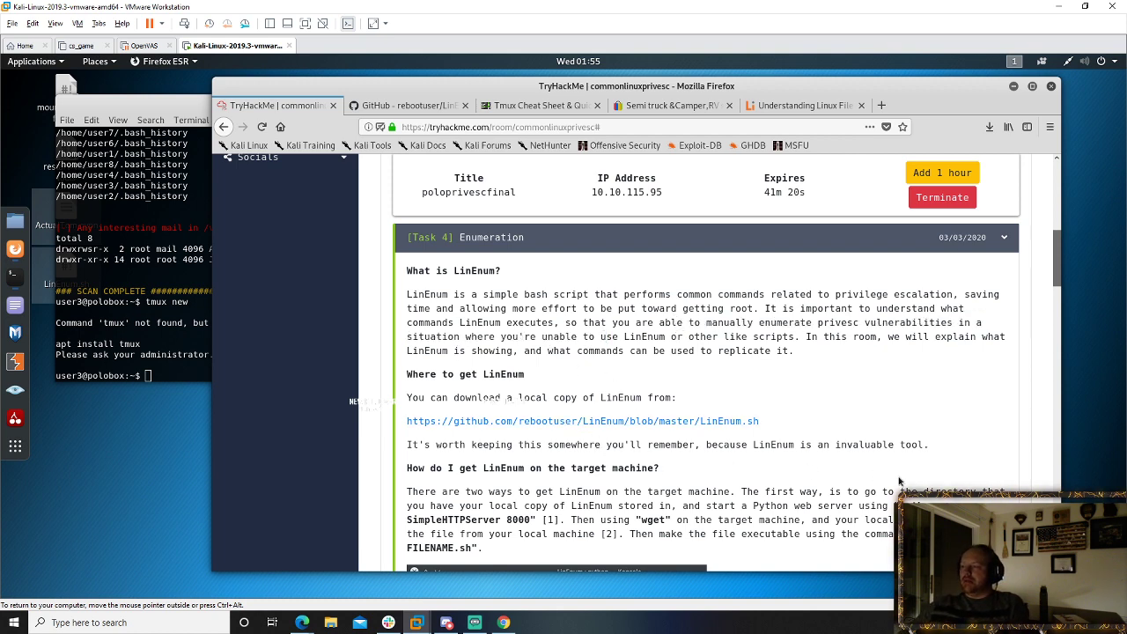
scroll(870, 495, down, 3)
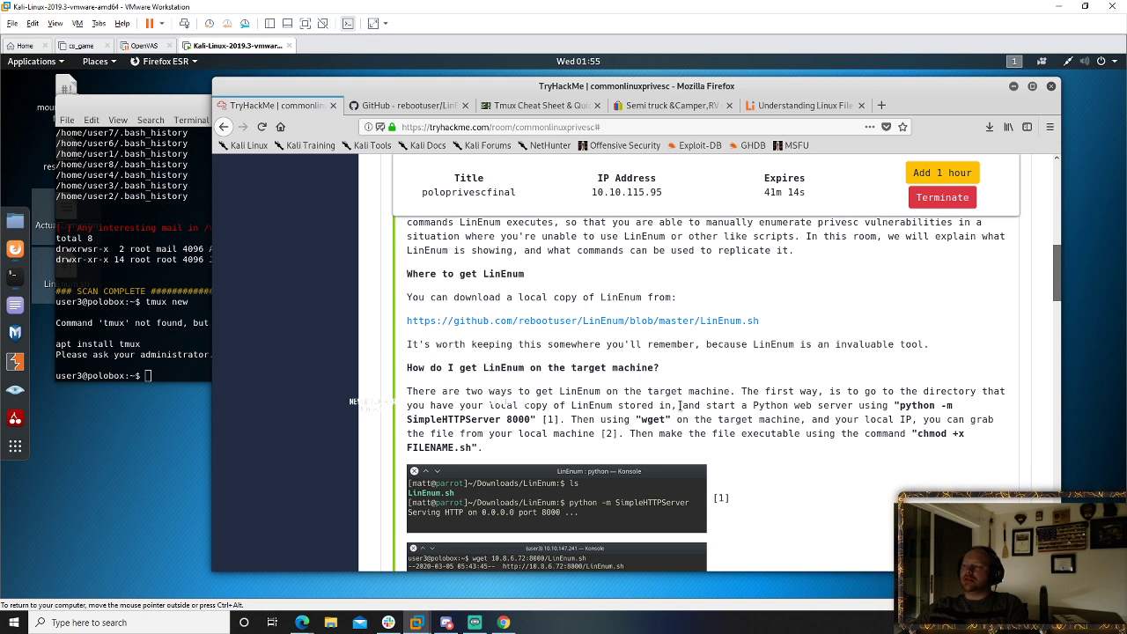
- Exit the SSH session on the target machine and close that local shell
click(143, 324)
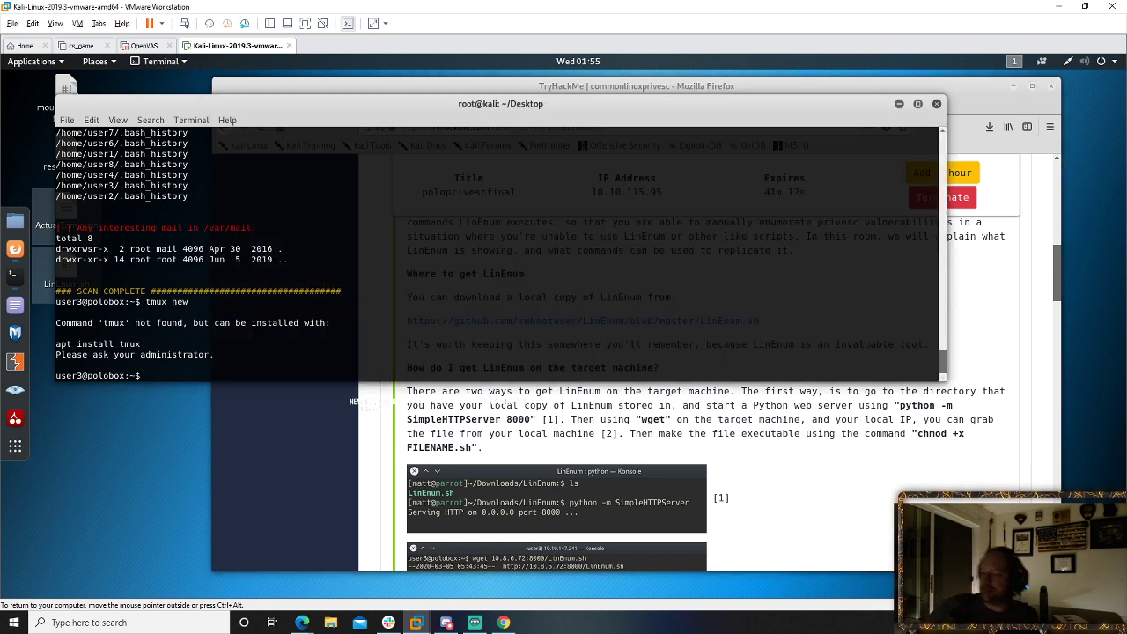
text(exit)
key(Return)
text(exit)
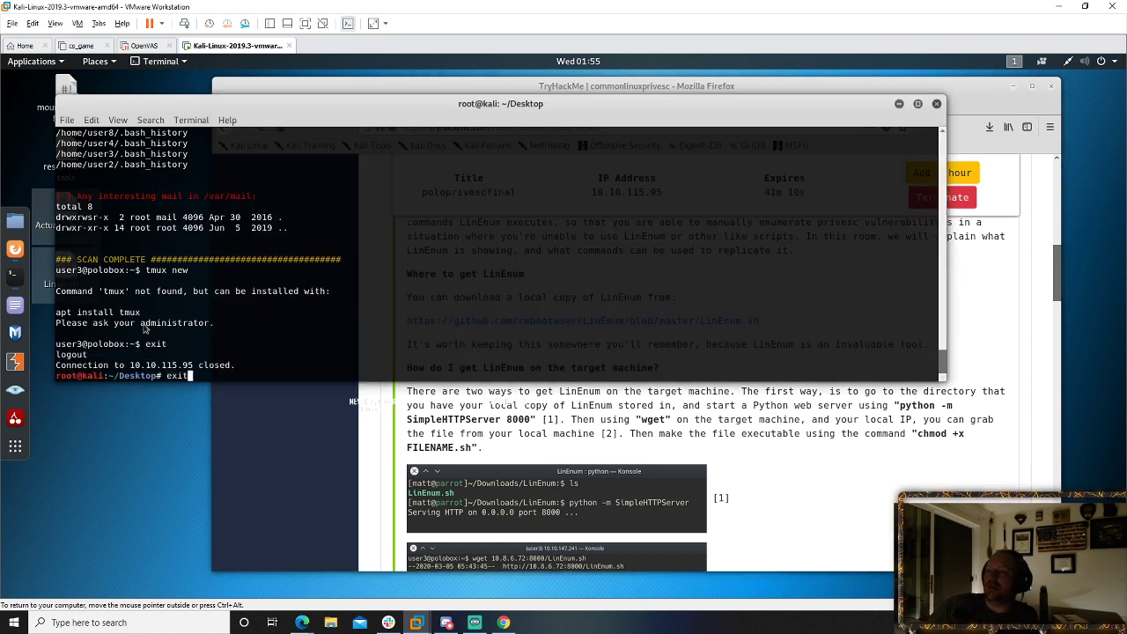
key(Return)
- Stop the OpenVPN connection with Ctrl+C and close its terminal window
click(15, 274)
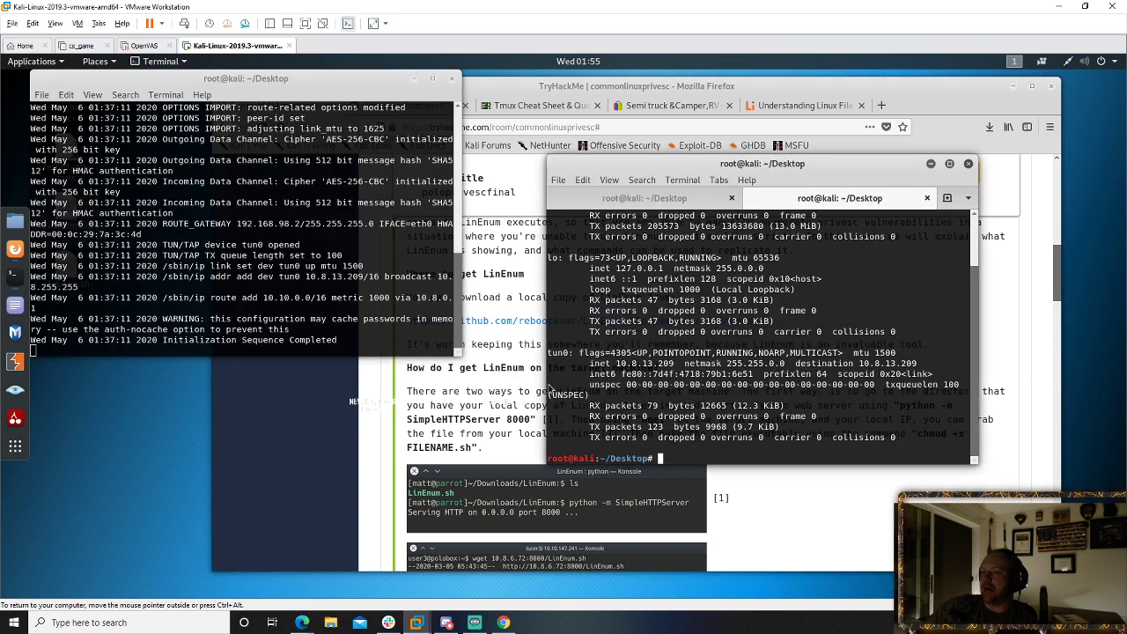
key(ctrl+c)
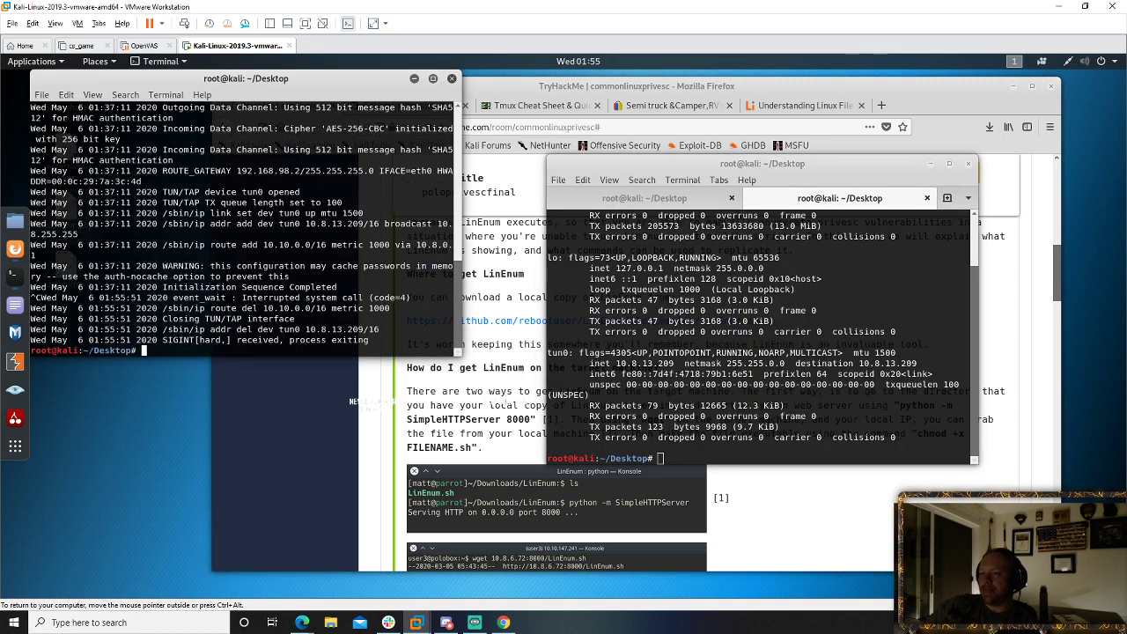
click(451, 79)
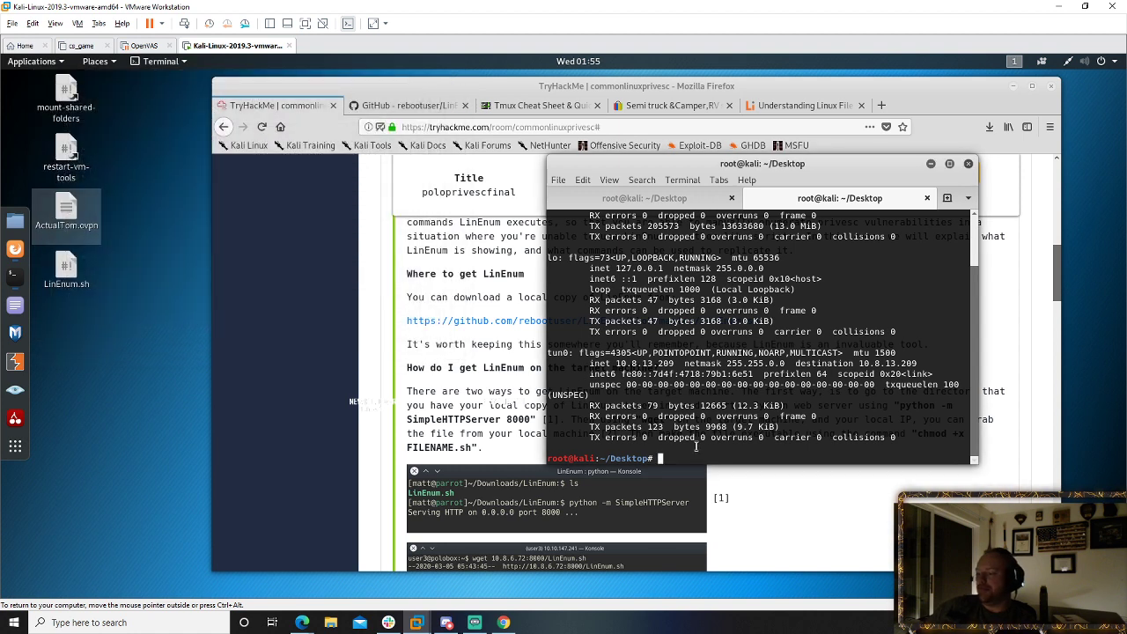
- Start 'apt update && apt upgrade', confirm with Y, and move LinEnum.sh to the desktop's top row
text(sudo ap)
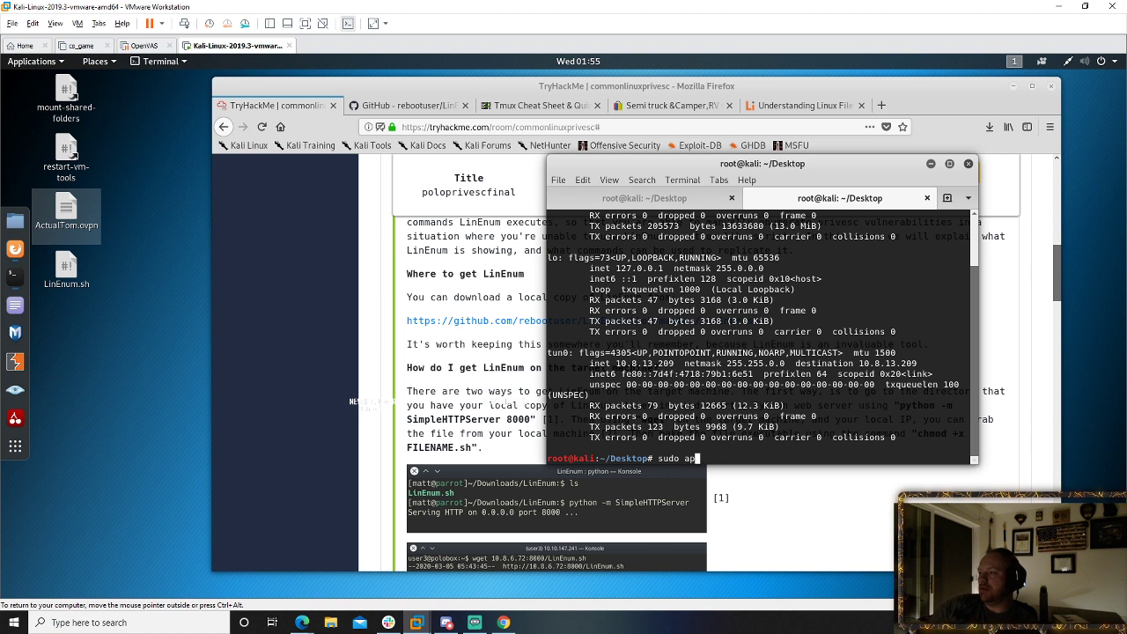
key(BackSpace)
key(BackSpace)
key(BackSpace)
key(BackSpace)
key(BackSpace)
key(BackSpace)
key(BackSpace)
text(apt )
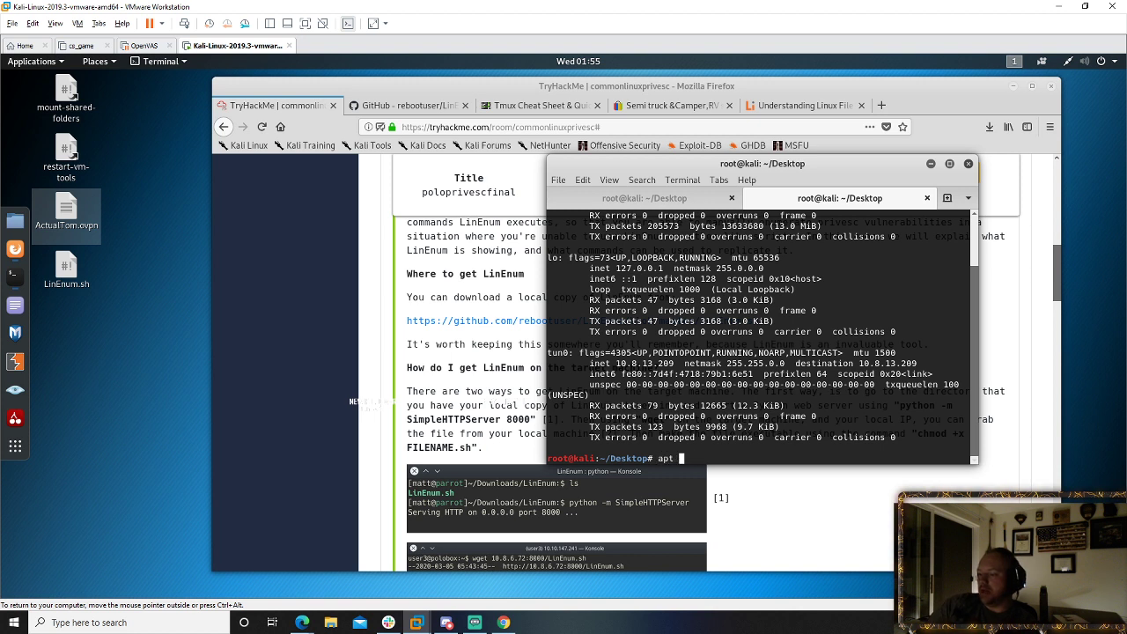
text(update &&)
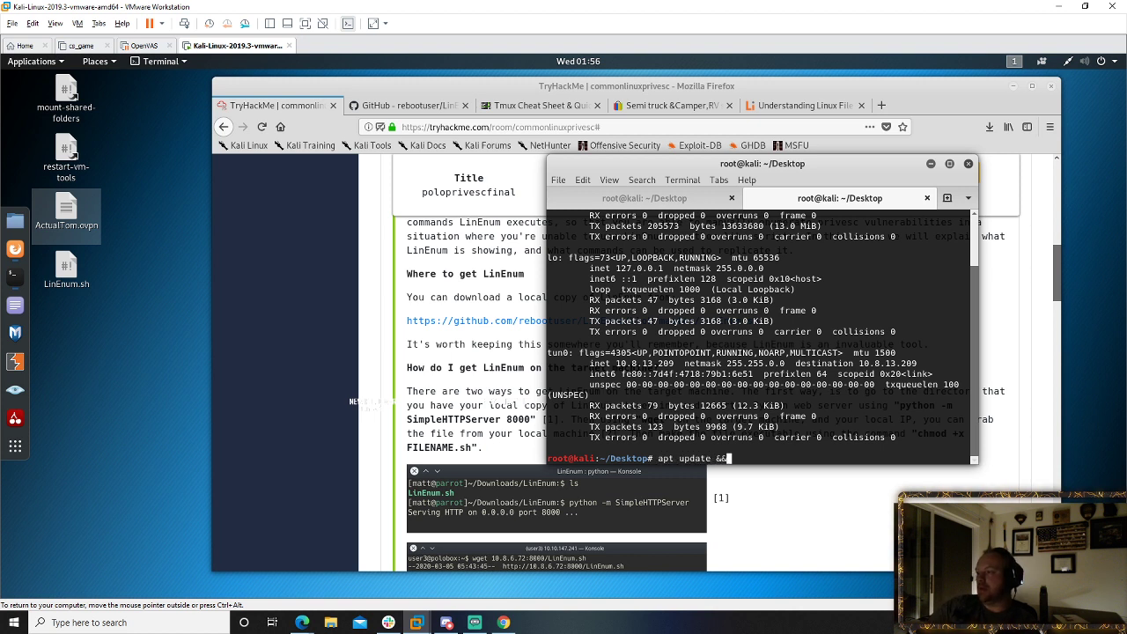
text( apt upgra)
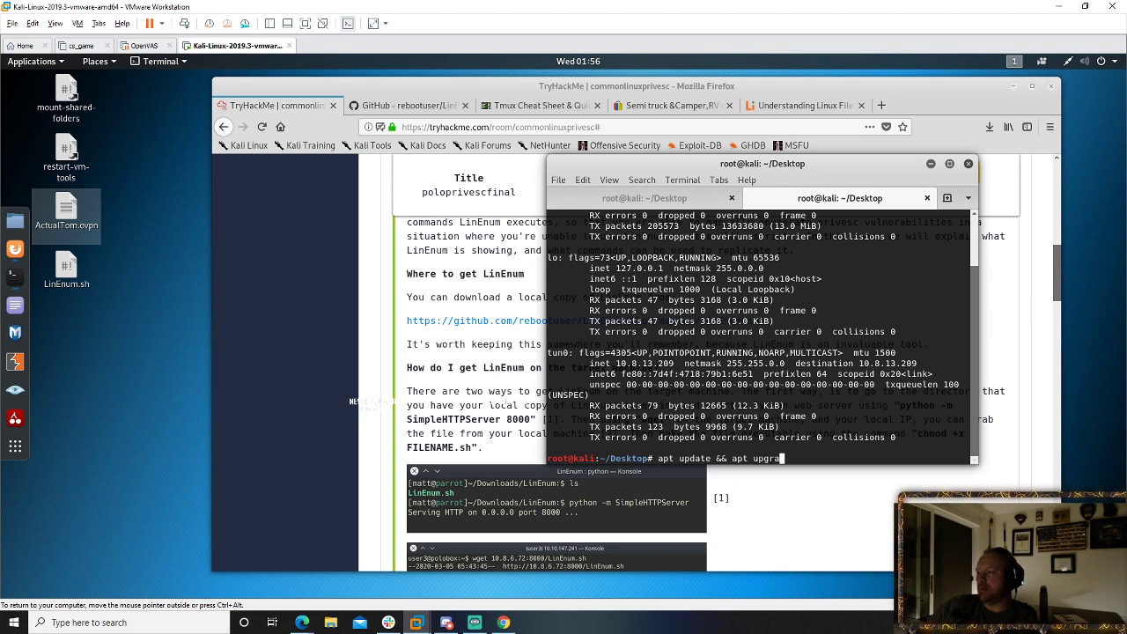
text(de)
key(Return)
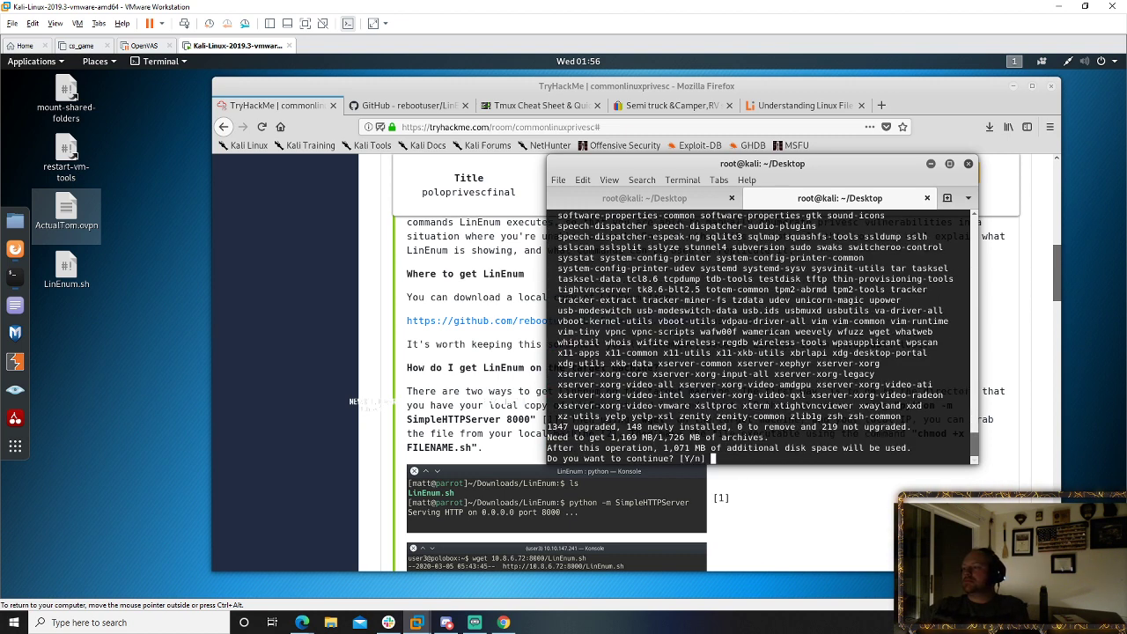
text(Y)
key(Return)
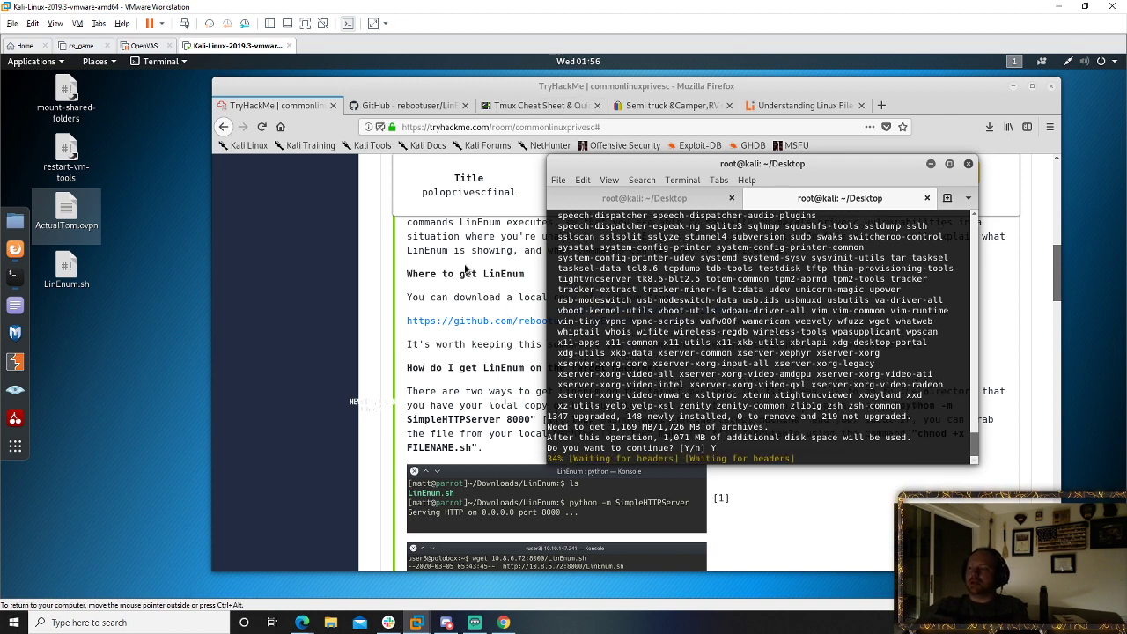
click(73, 282)
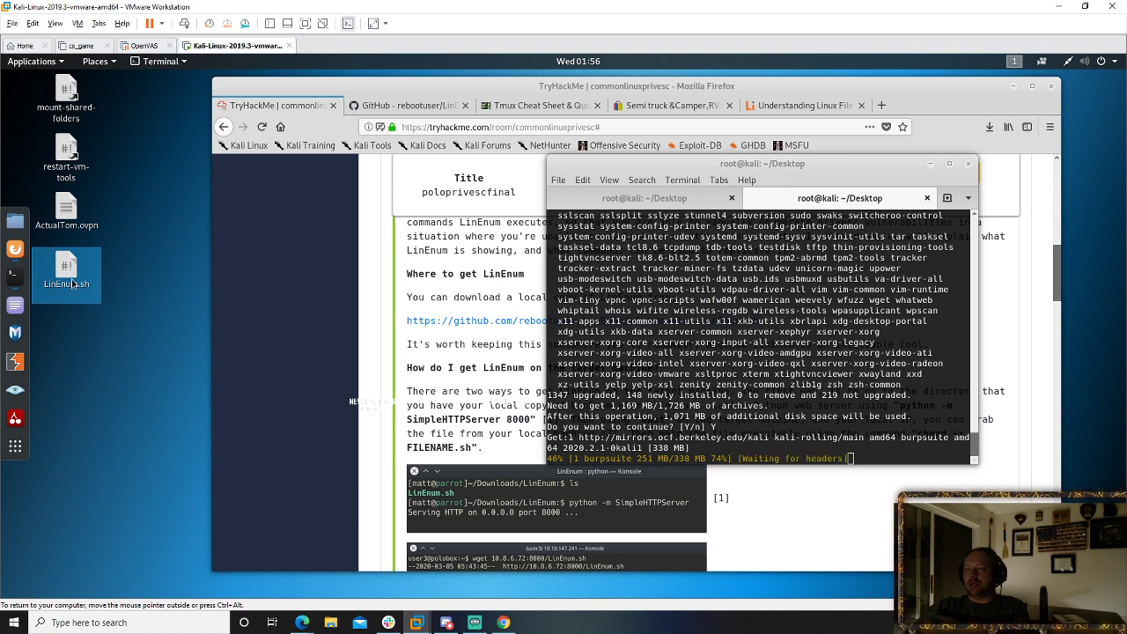
drag(73, 282, 147, 110)
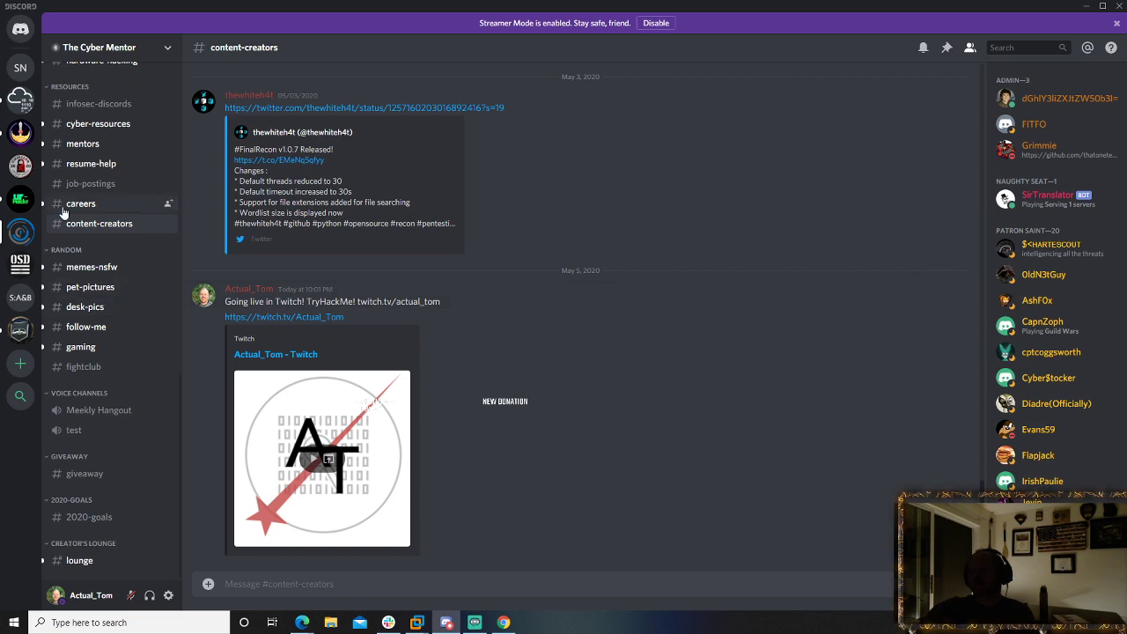
- Browse the links in the ur-Hackr server's #resources channel, then minimize Discord
click(21, 199)
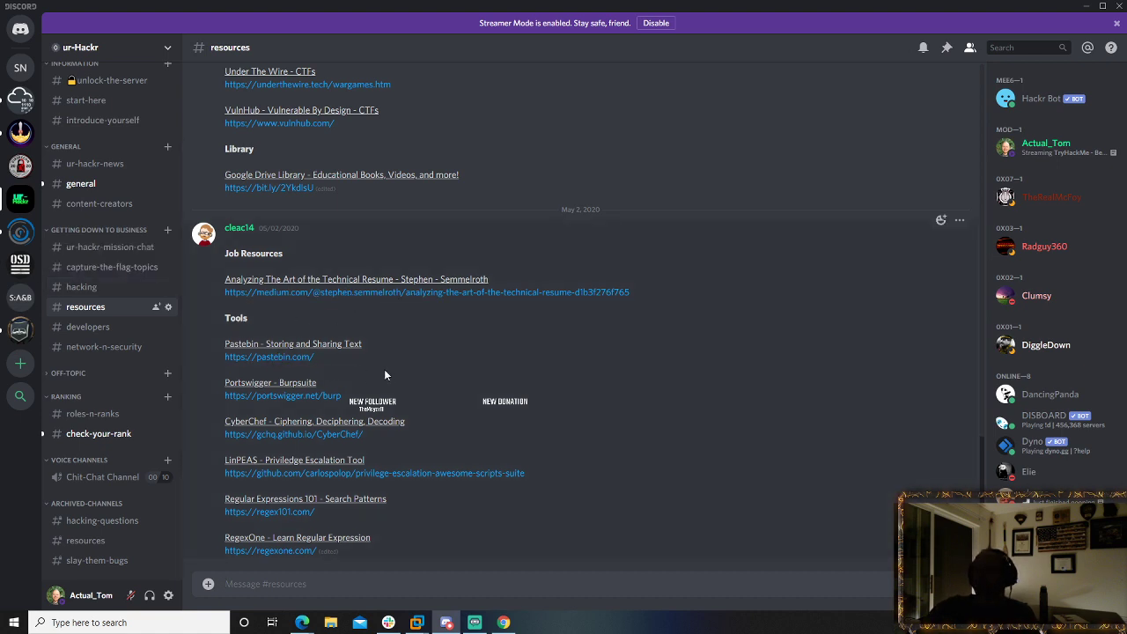
scroll(303, 423, up, 5)
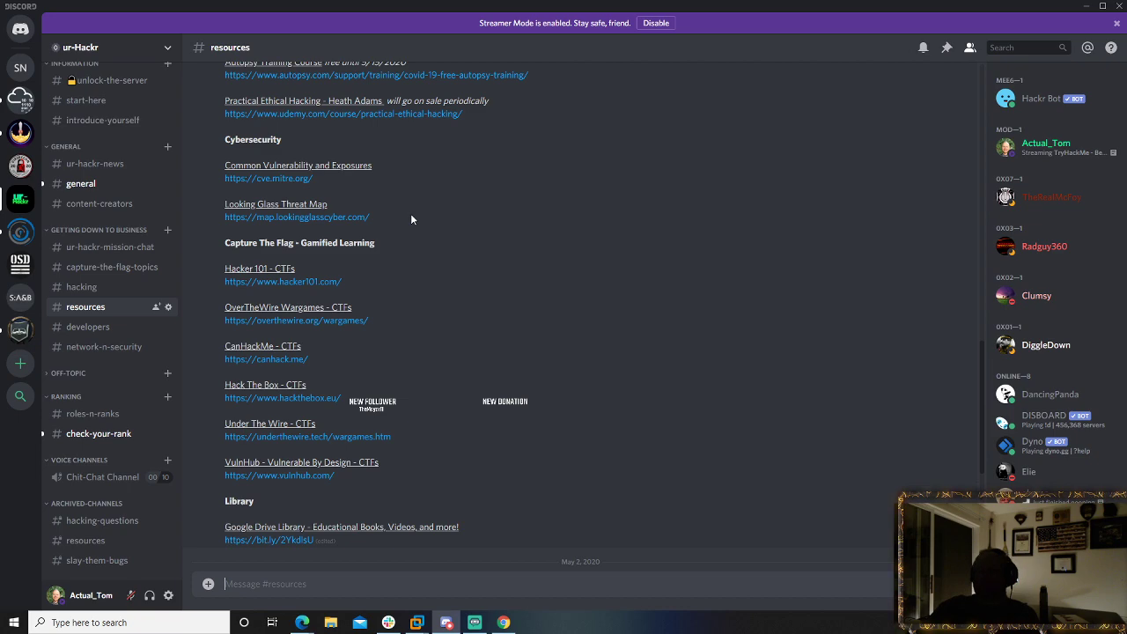
click(1085, 8)
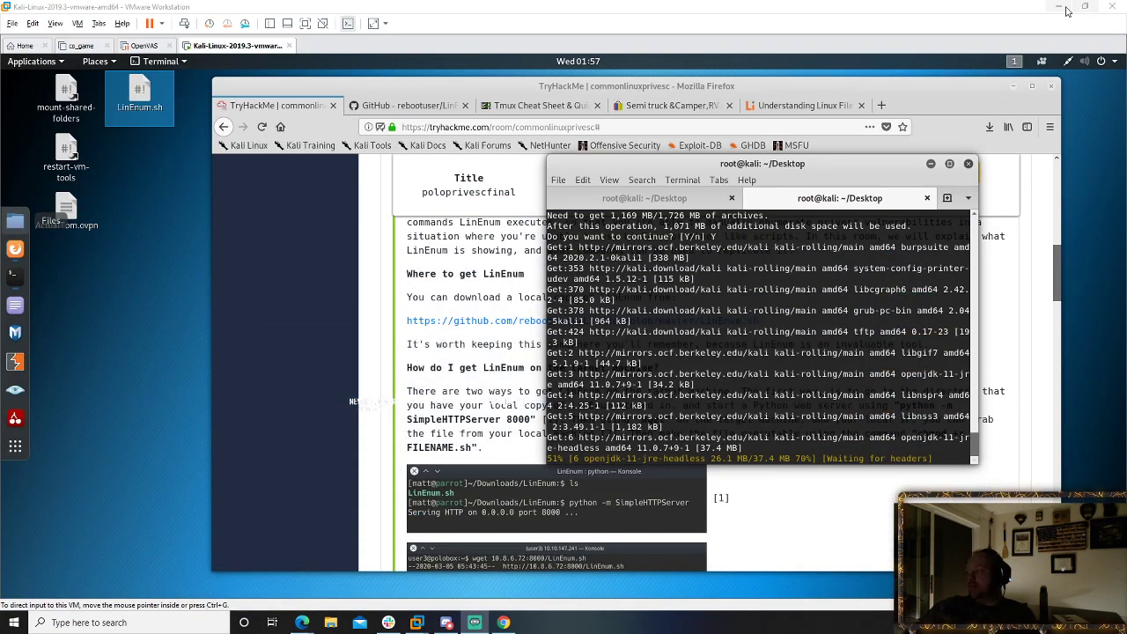
click(465, 322)
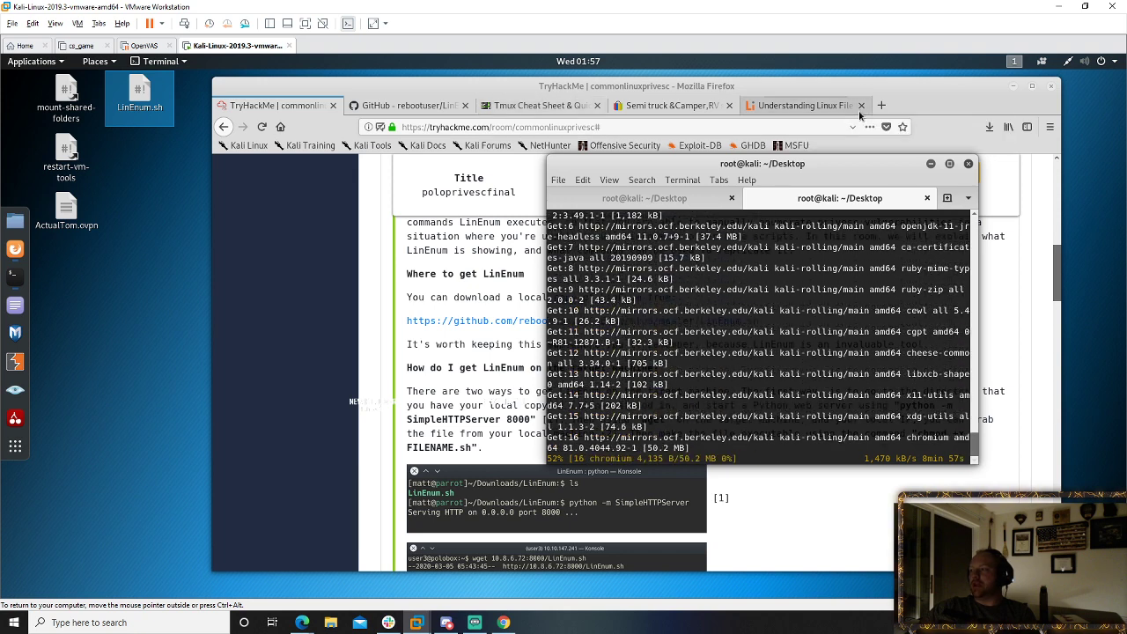
- In a new Firefox tab, Google 'elearnsecurity' and open the eLearnSecurity homepage result
click(762, 108)
key(ctrl+t)
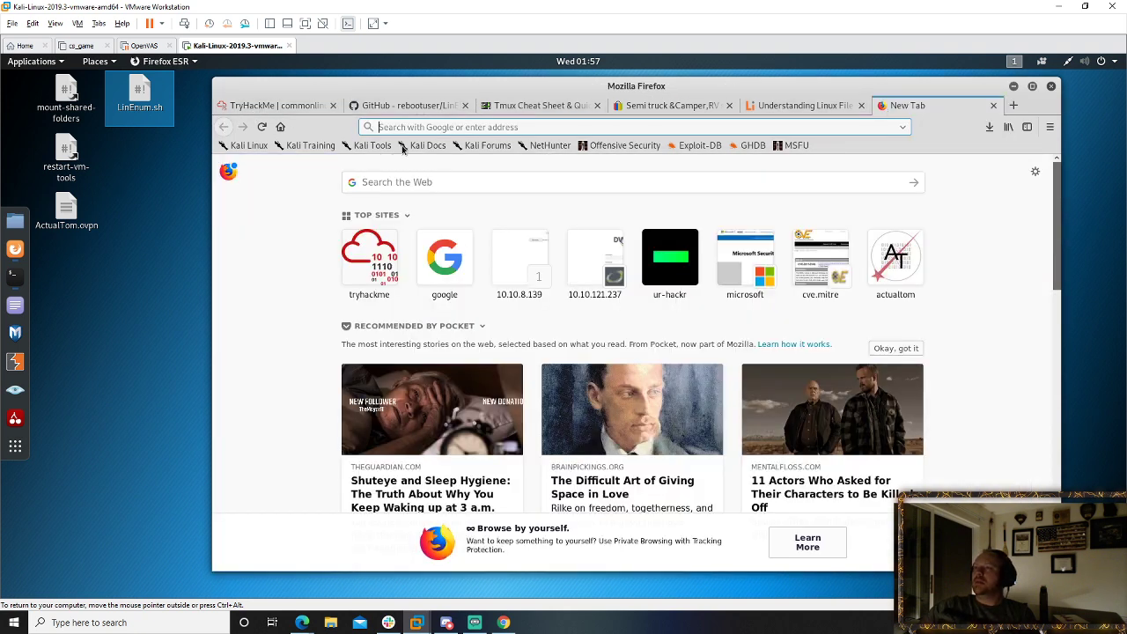
text(ele)
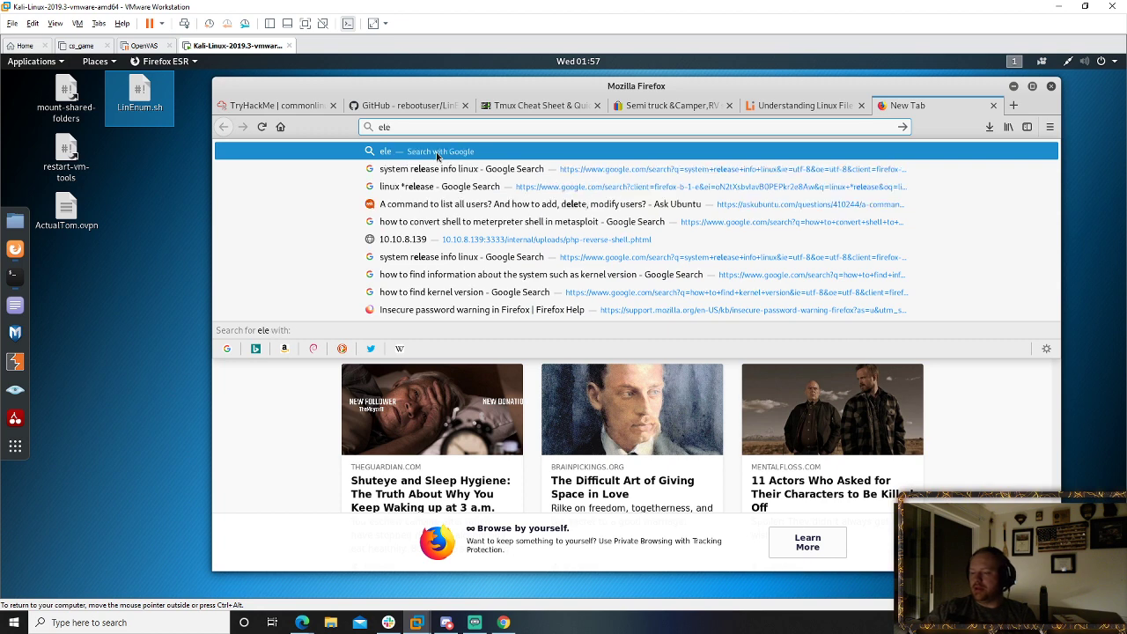
text(arnse)
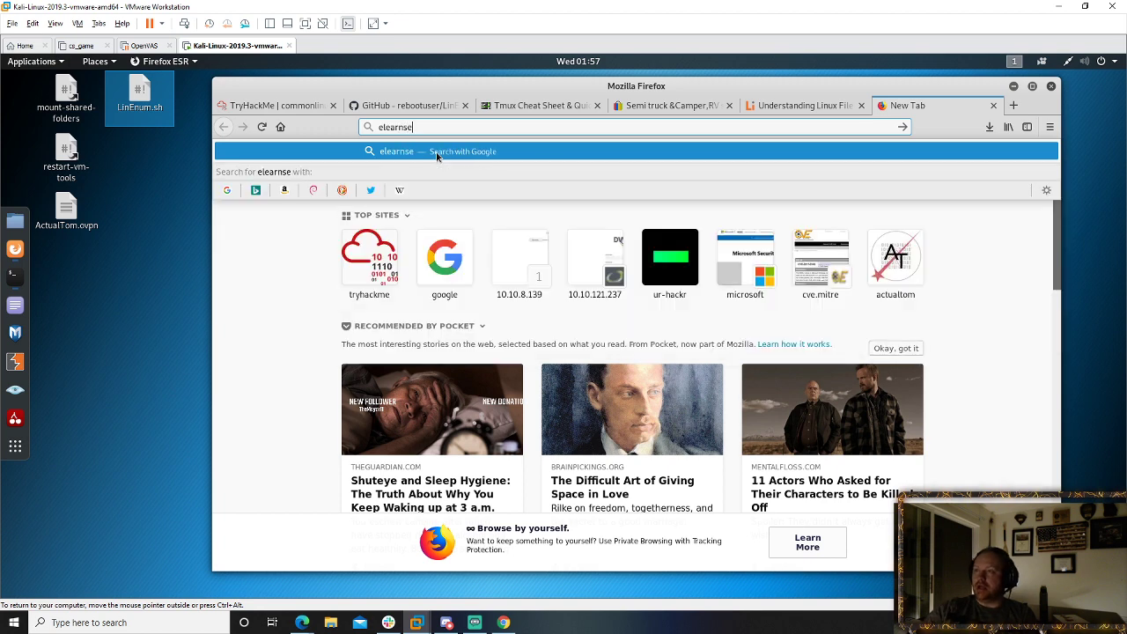
text(curity)
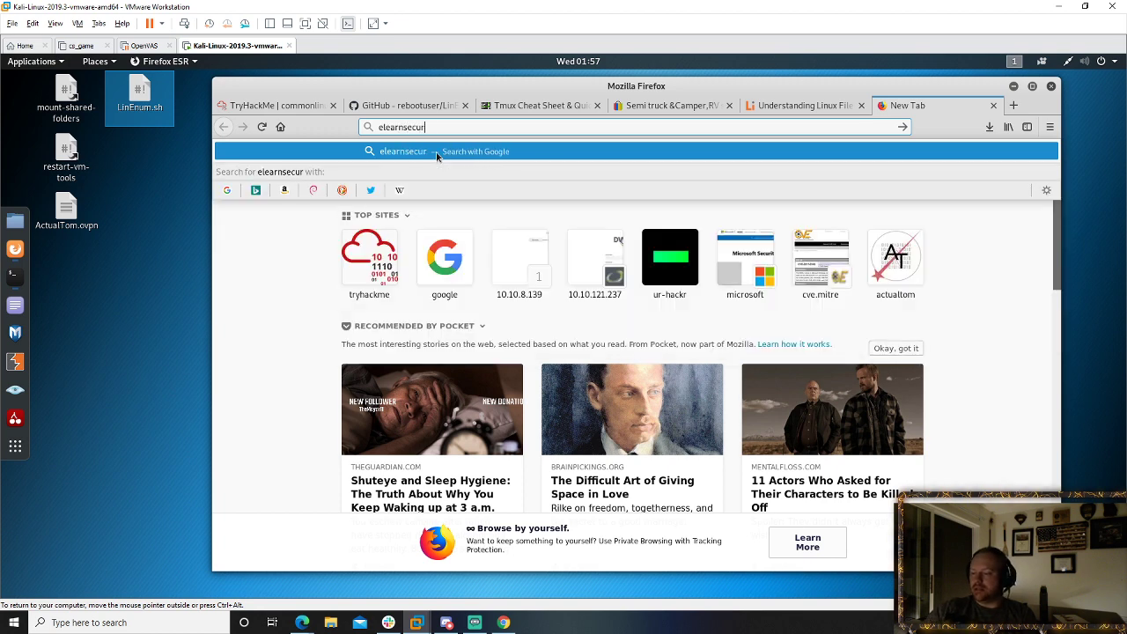
click(435, 152)
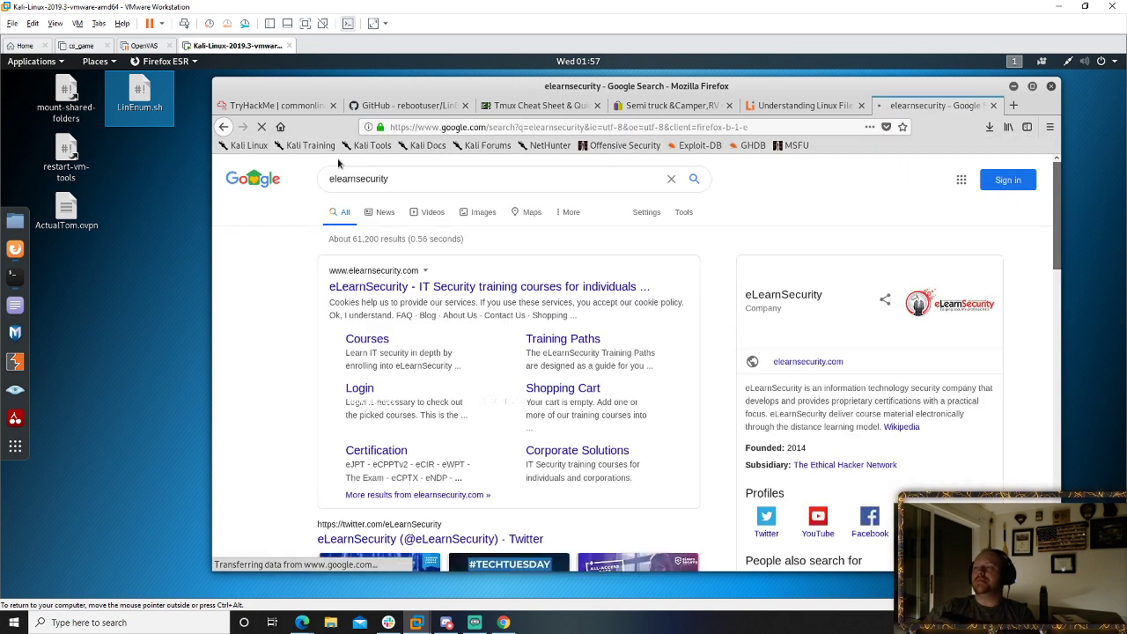
click(406, 291)
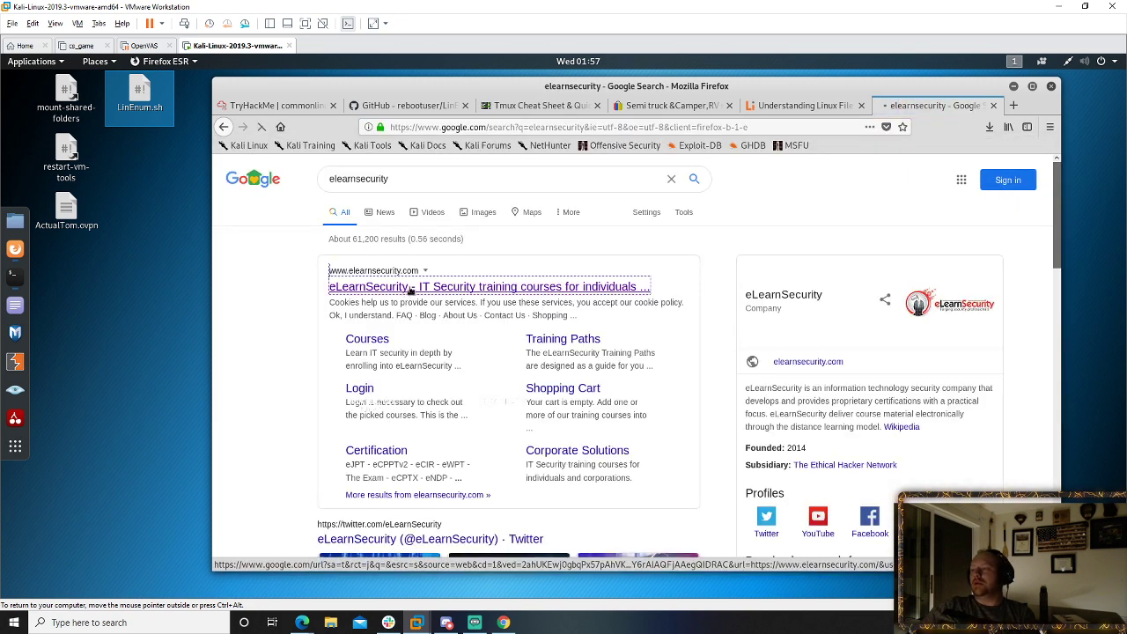
- Maximize the browser, accept the cookie notice, and go to the Training Paths page
click(1032, 86)
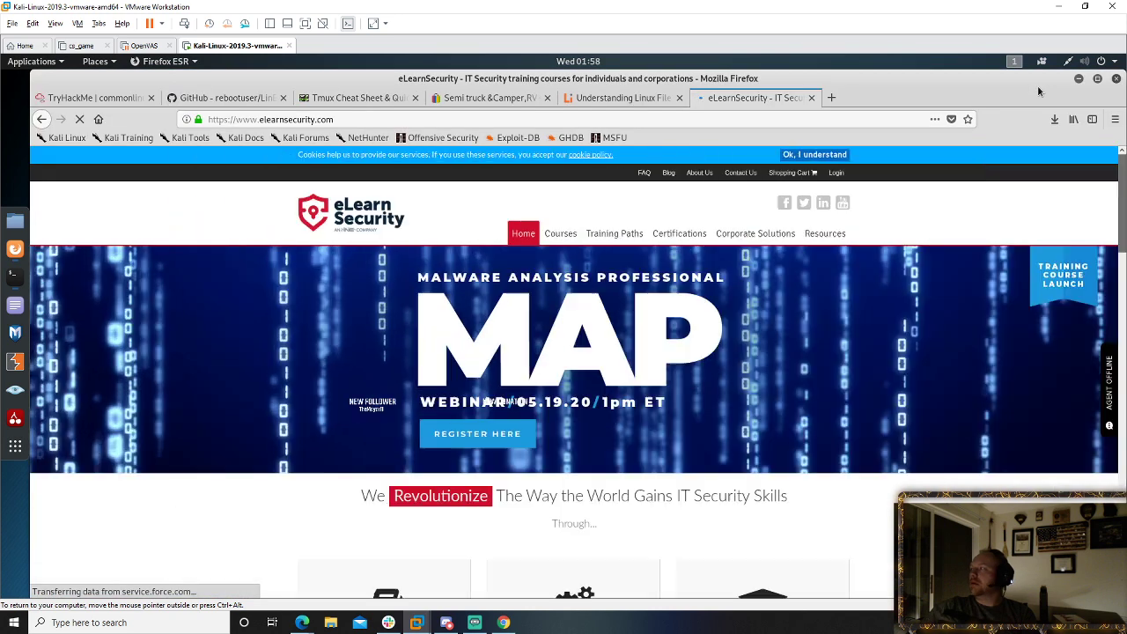
click(812, 154)
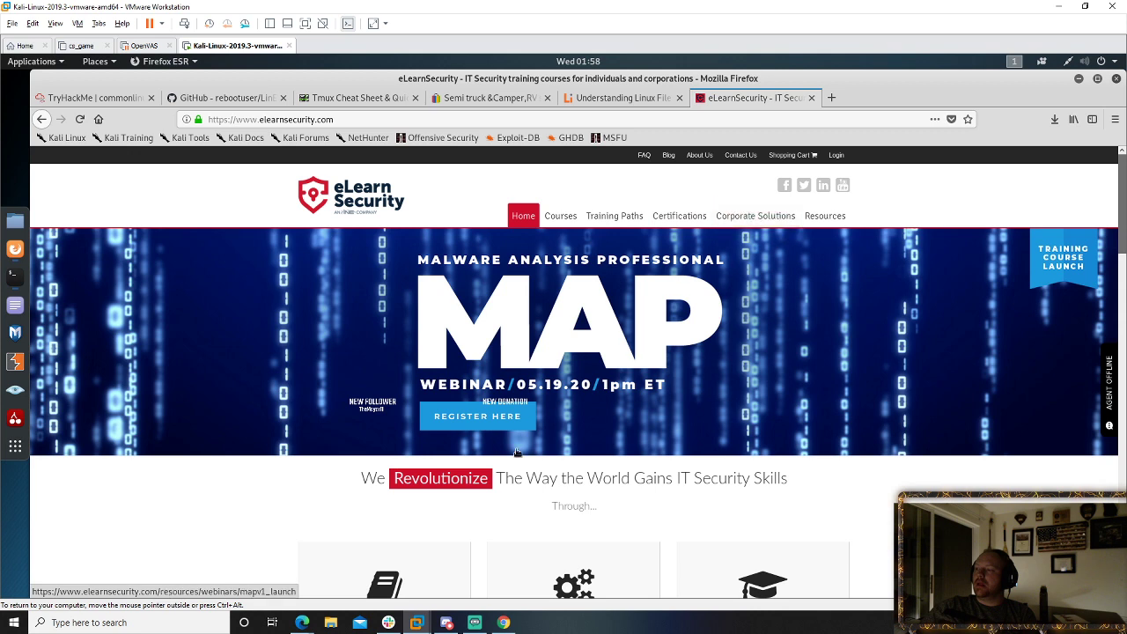
scroll(516, 450, down, 1)
scroll(515, 449, up, 1)
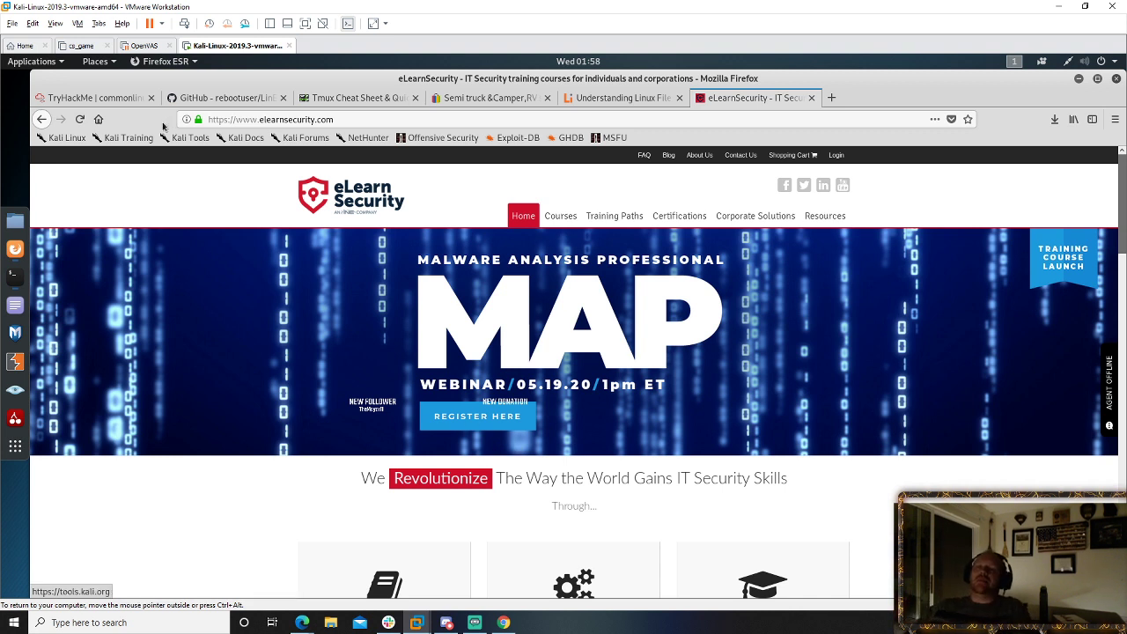
key(alt+Tab)
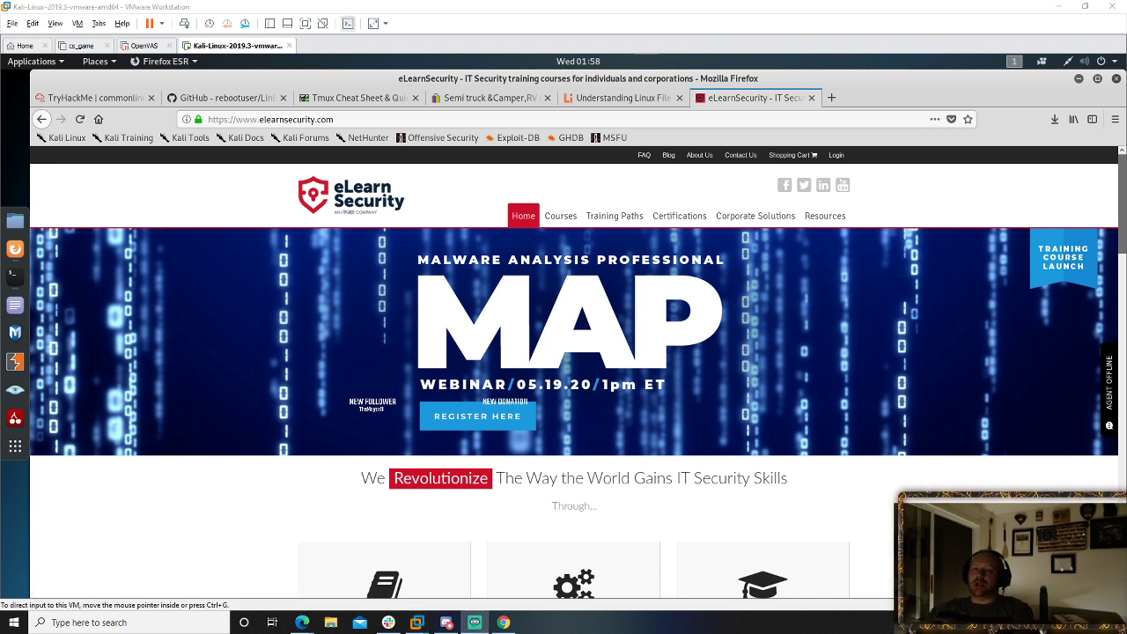
click(686, 221)
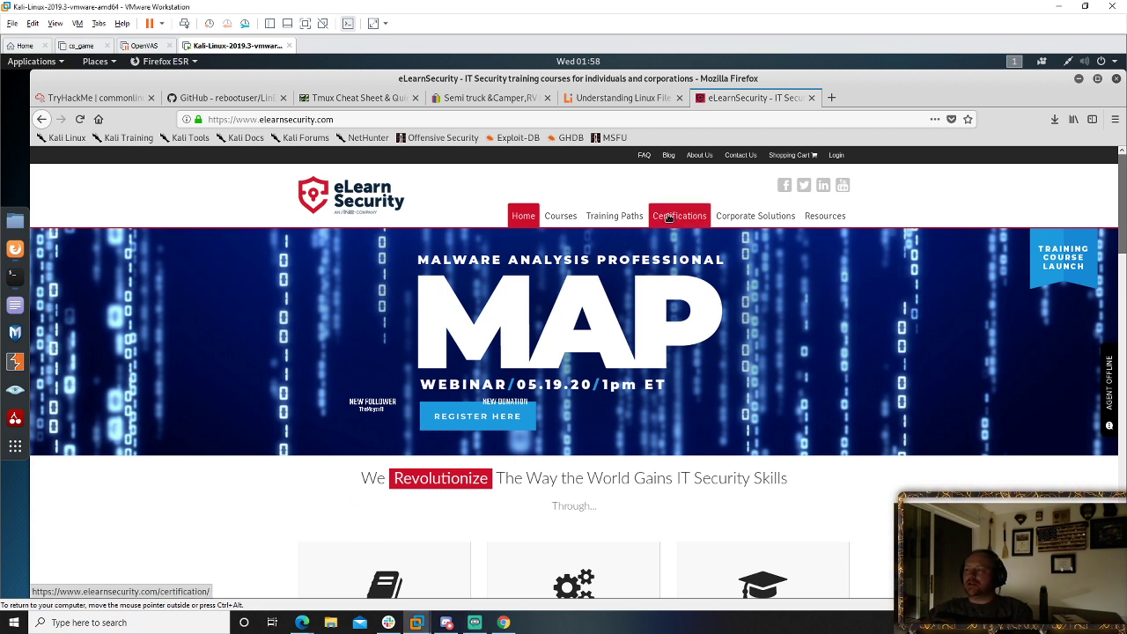
click(601, 222)
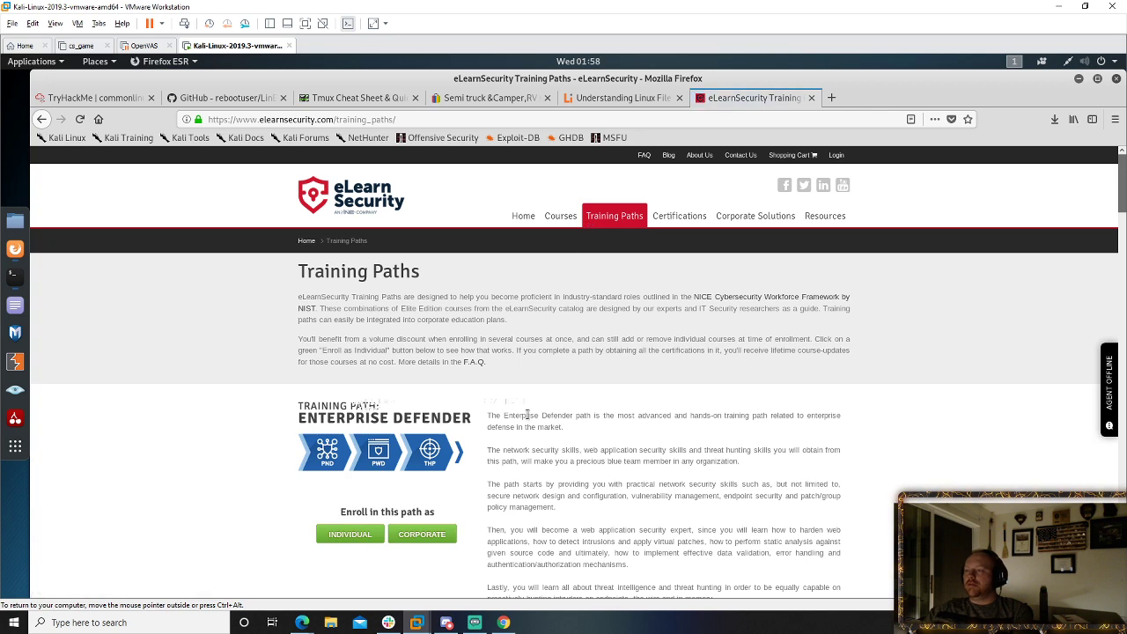
- Scroll to the Network Pentester path and enroll individually, adding PTSv4 and PTPv5 Elite to the cart
scroll(526, 414, down, 3)
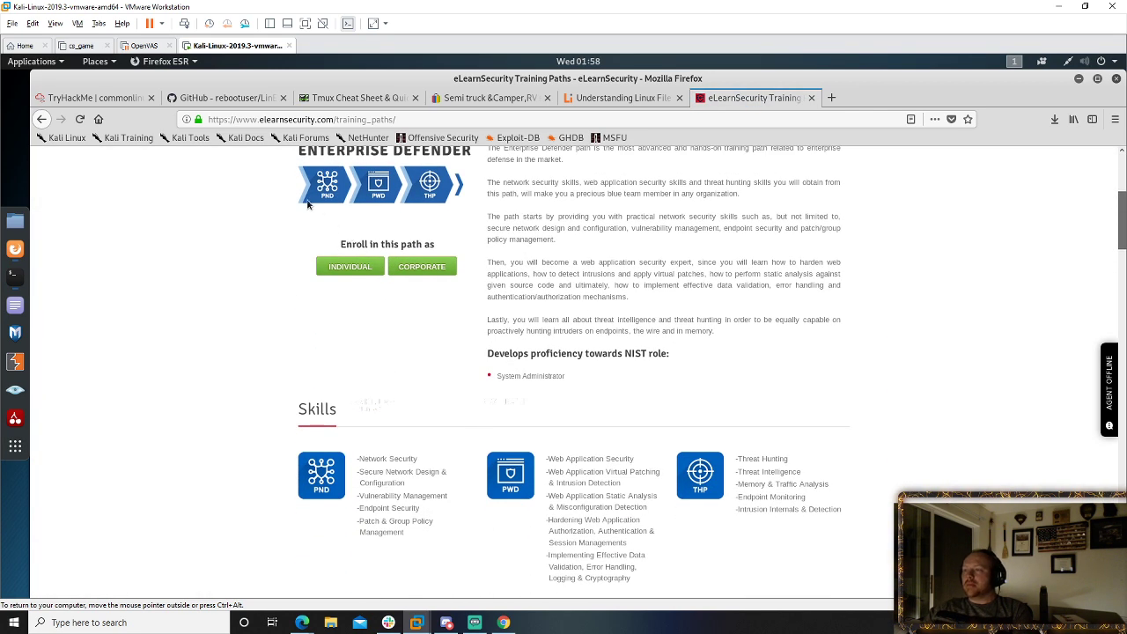
scroll(501, 292, down, 2)
scroll(498, 290, up, 2)
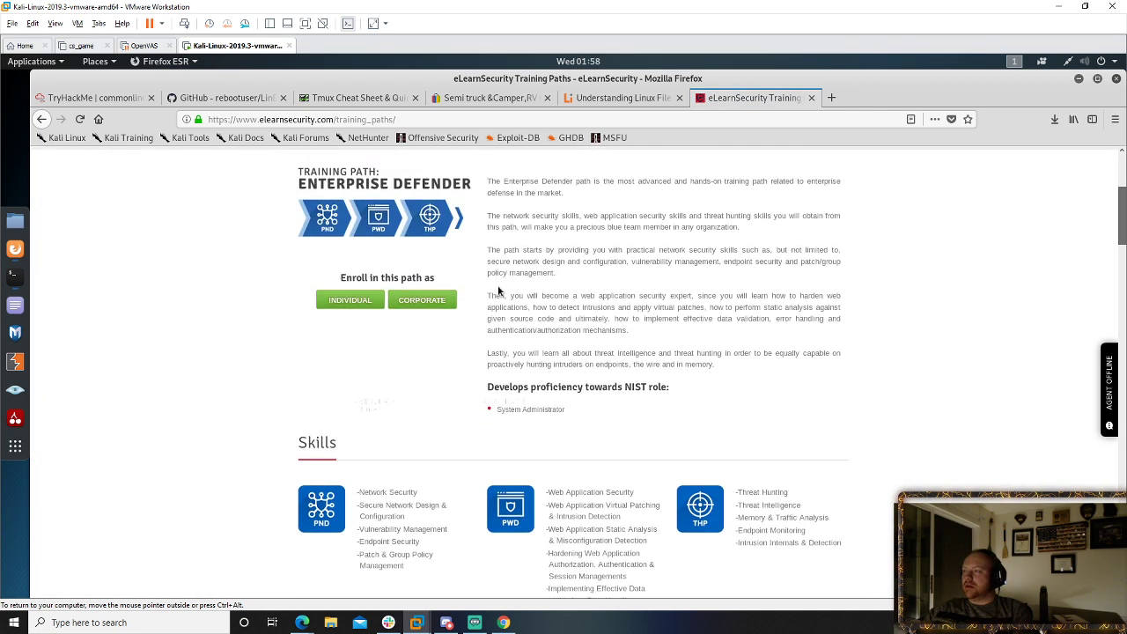
scroll(498, 291, down, 5)
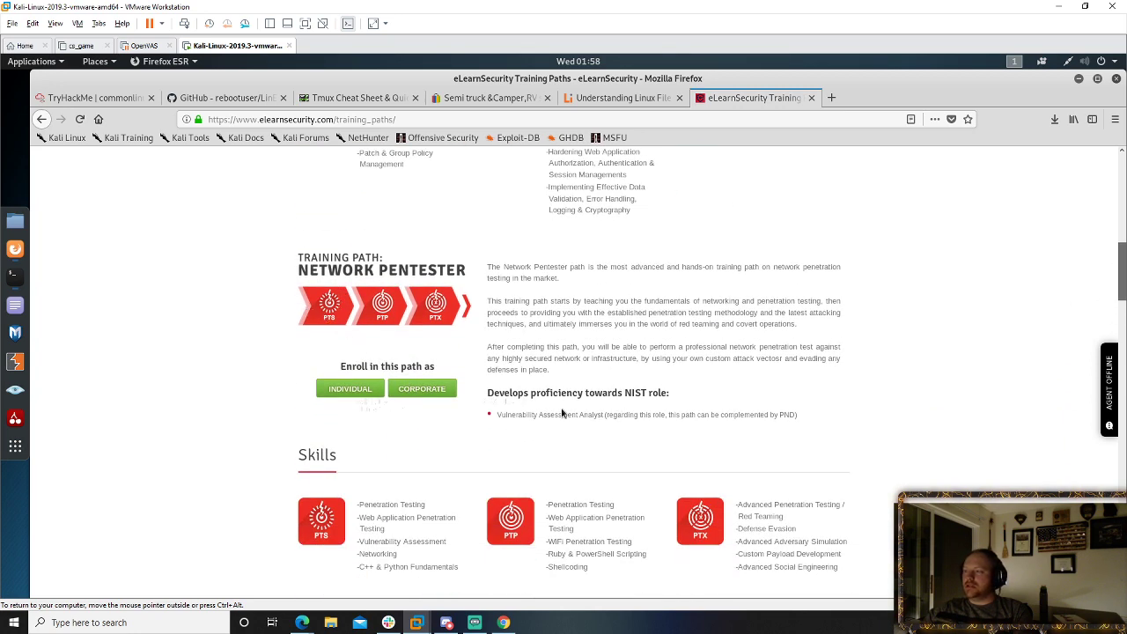
click(365, 388)
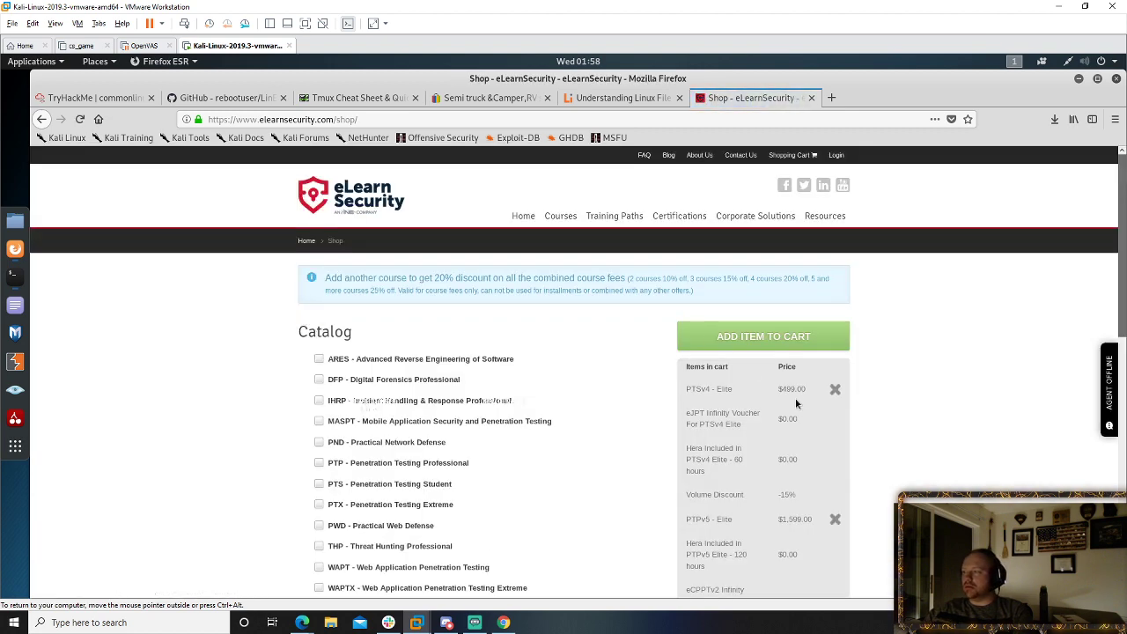
- Review the PTPv5 Elite item and $3,482.45 cart total, then open the eLearnSecurity Blog
scroll(686, 405, down, 2)
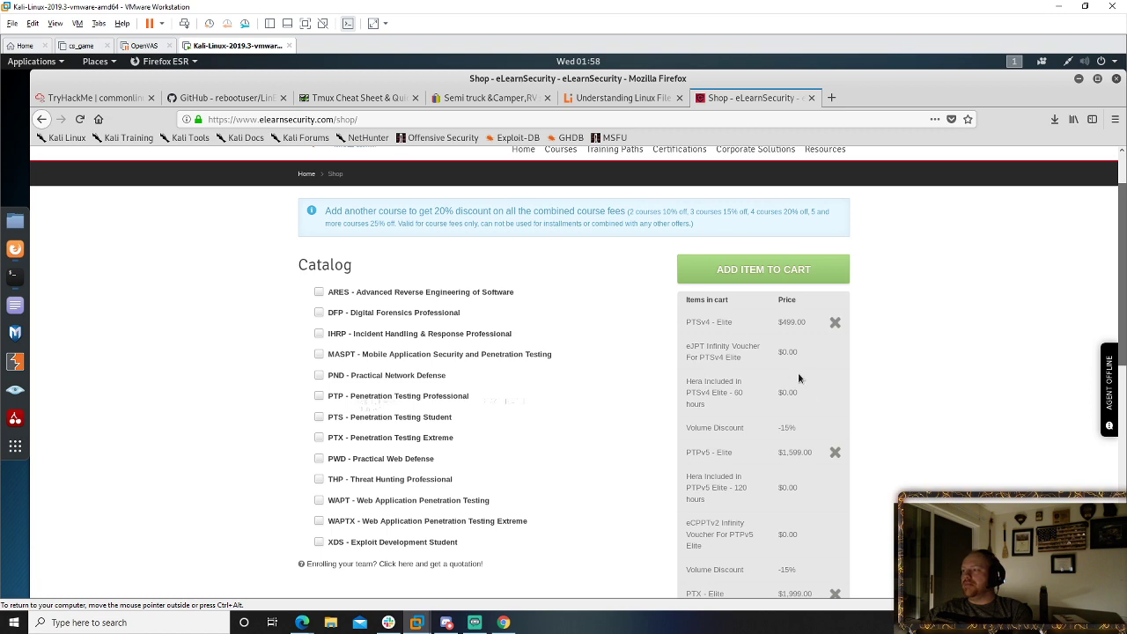
triple_click(725, 451)
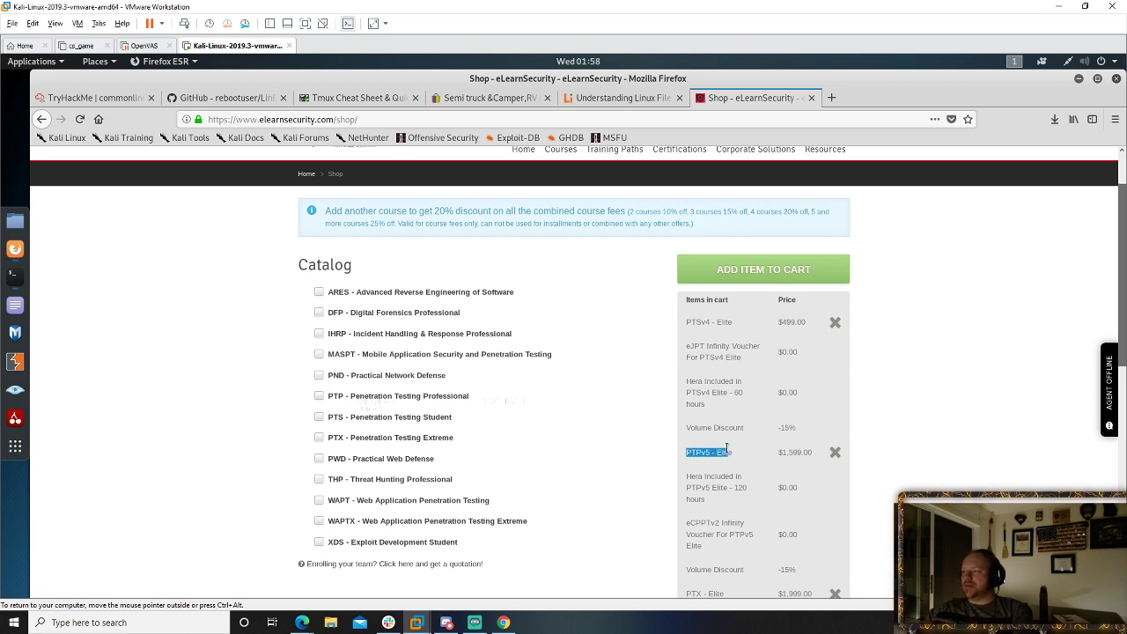
scroll(799, 456, down, 3)
drag(686, 494, 693, 493)
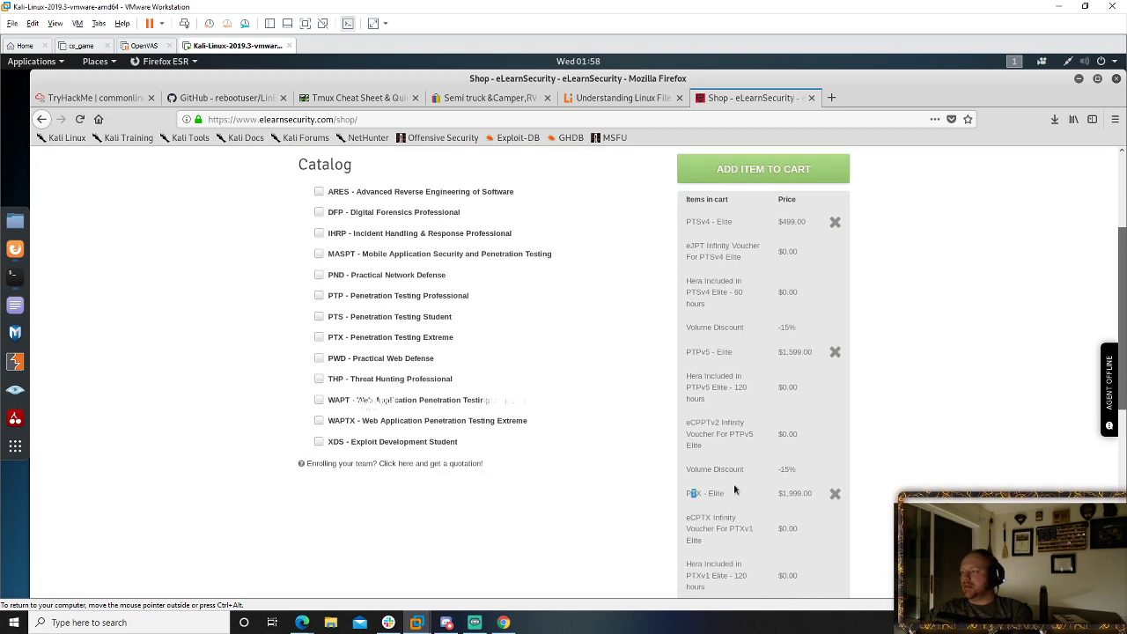
scroll(814, 335, down, 1)
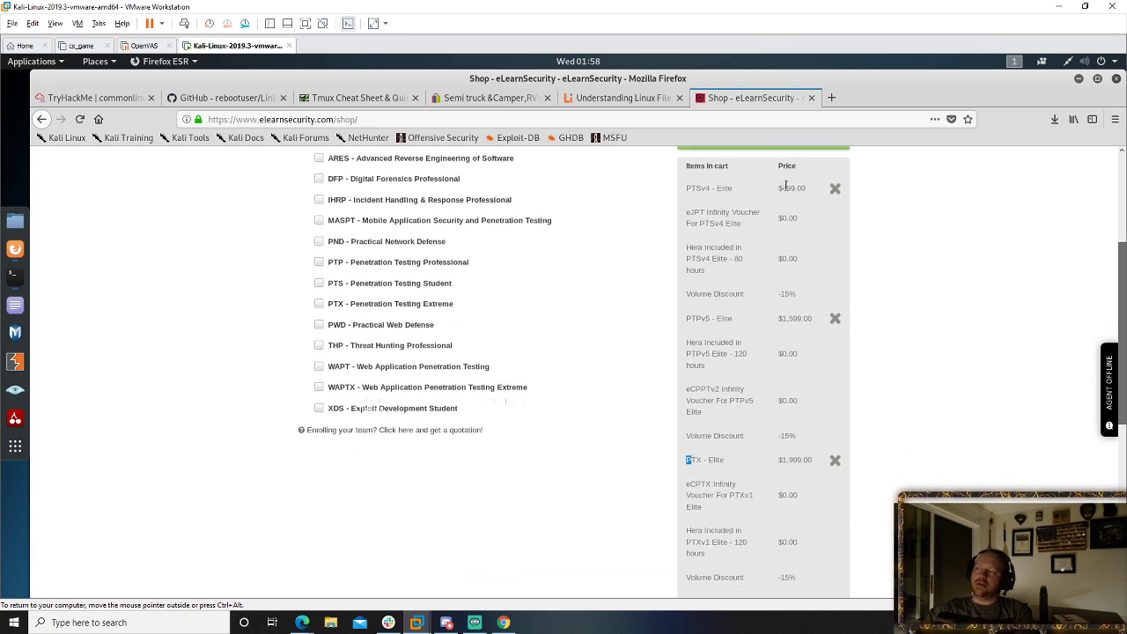
scroll(785, 255, down, 5)
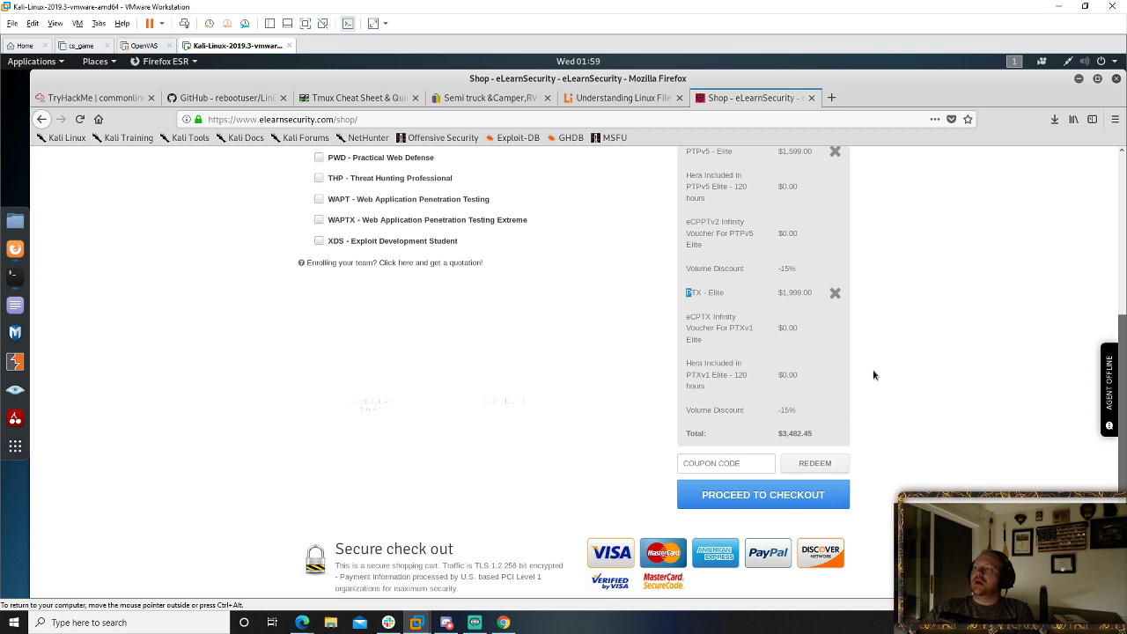
scroll(684, 196, up, 4)
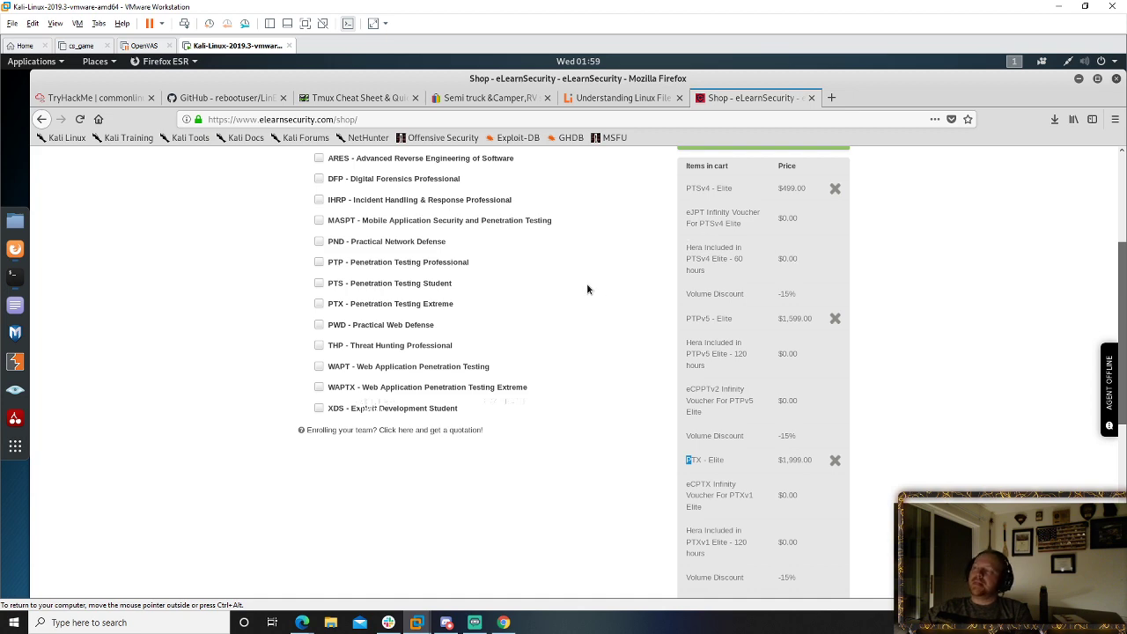
scroll(587, 289, up, 5)
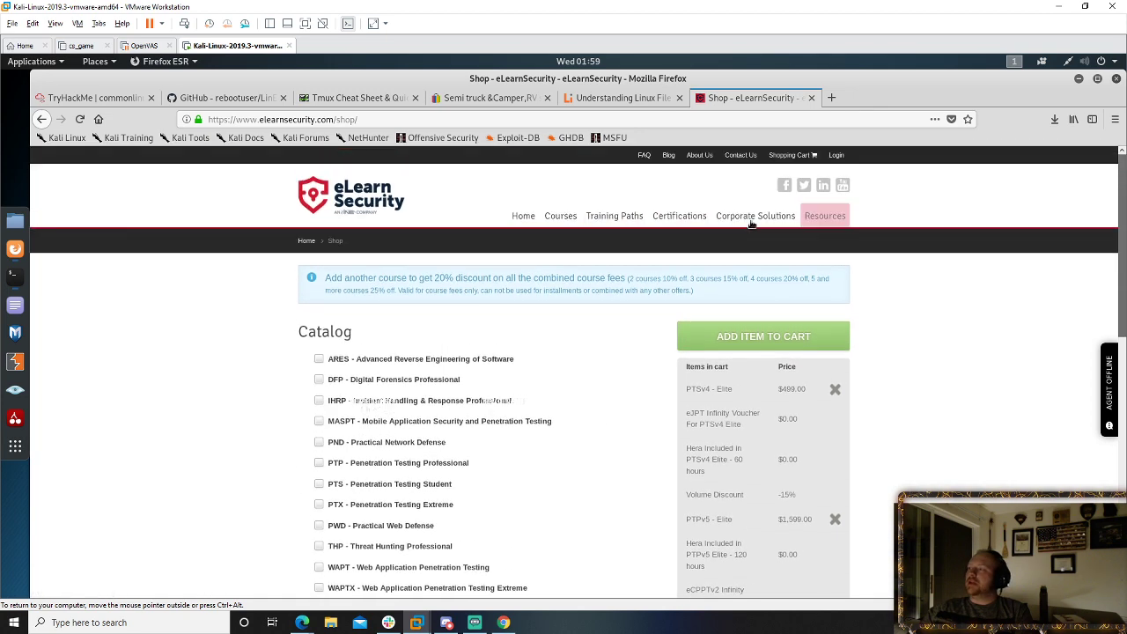
click(669, 155)
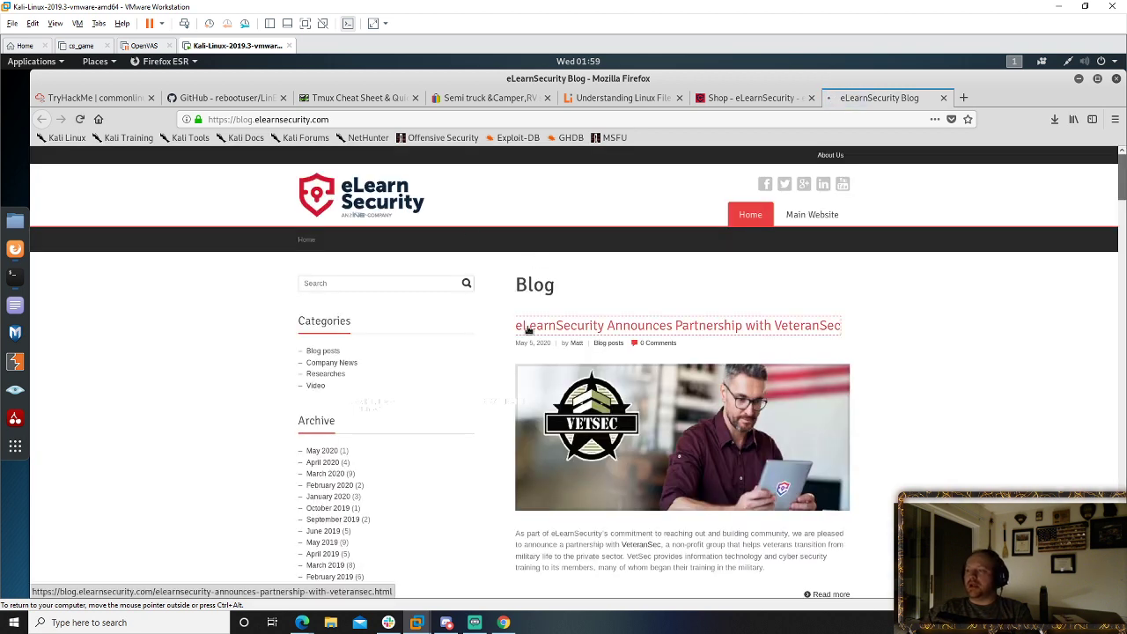
- Open and read the 'eLearnSecurity Announces Partnership with VeteranSec' blog post about Penetration Testing Student access
click(526, 326)
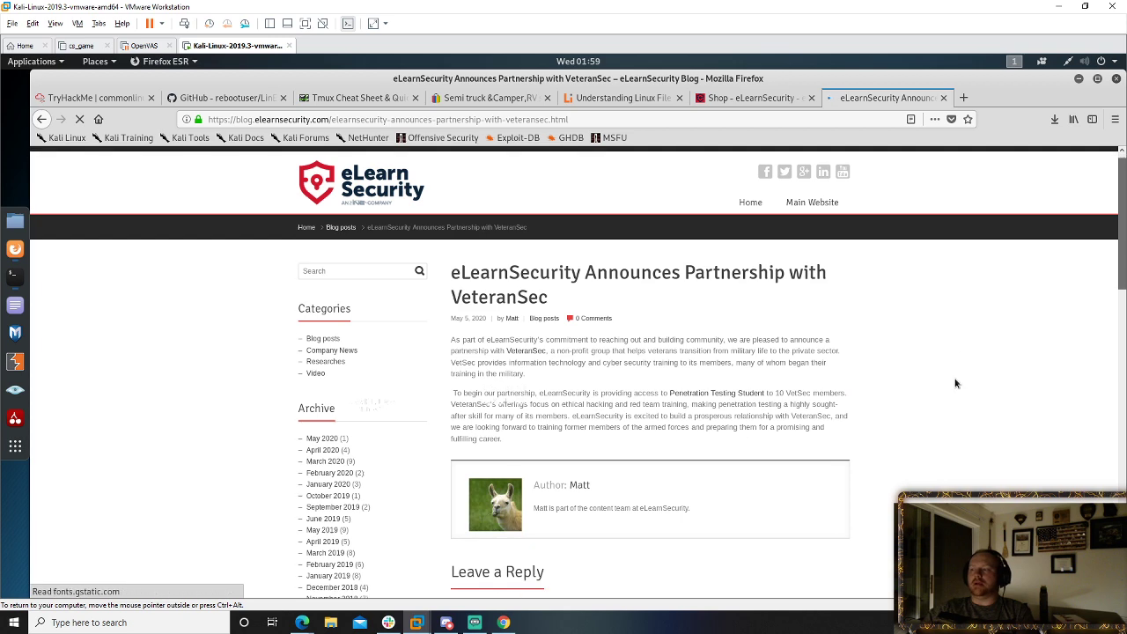
scroll(955, 383, down, 1)
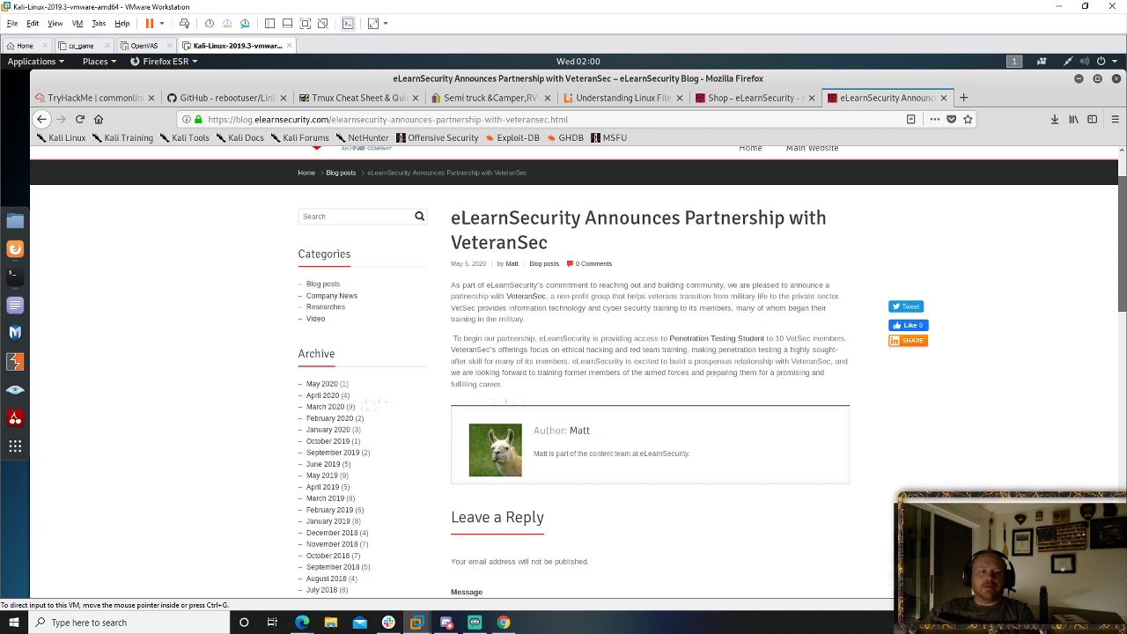
key(alt+Tab)
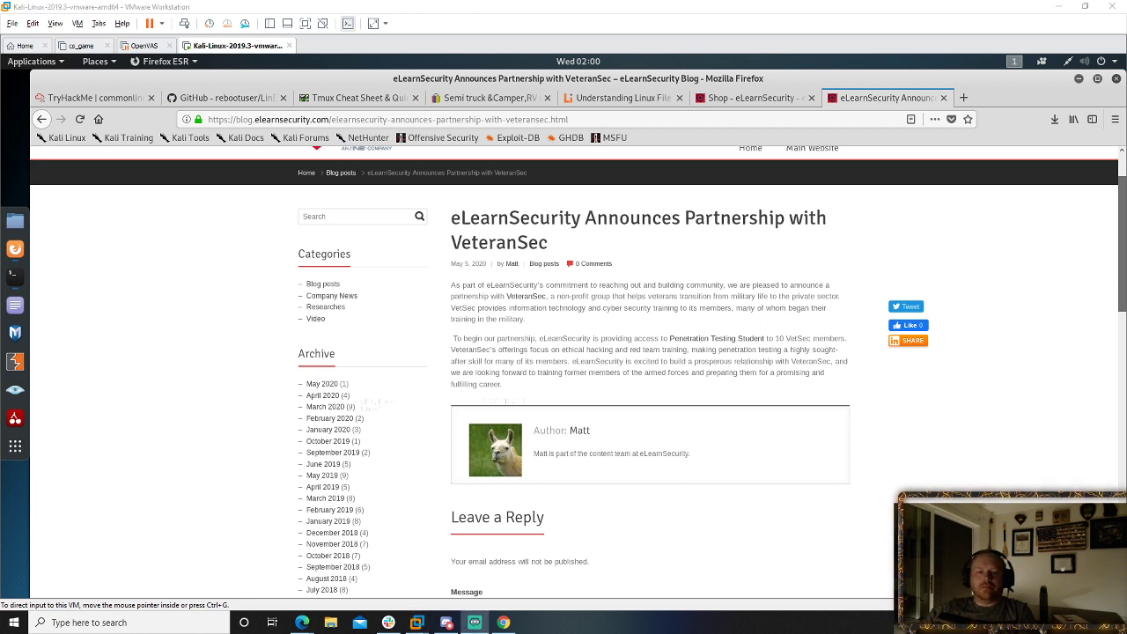